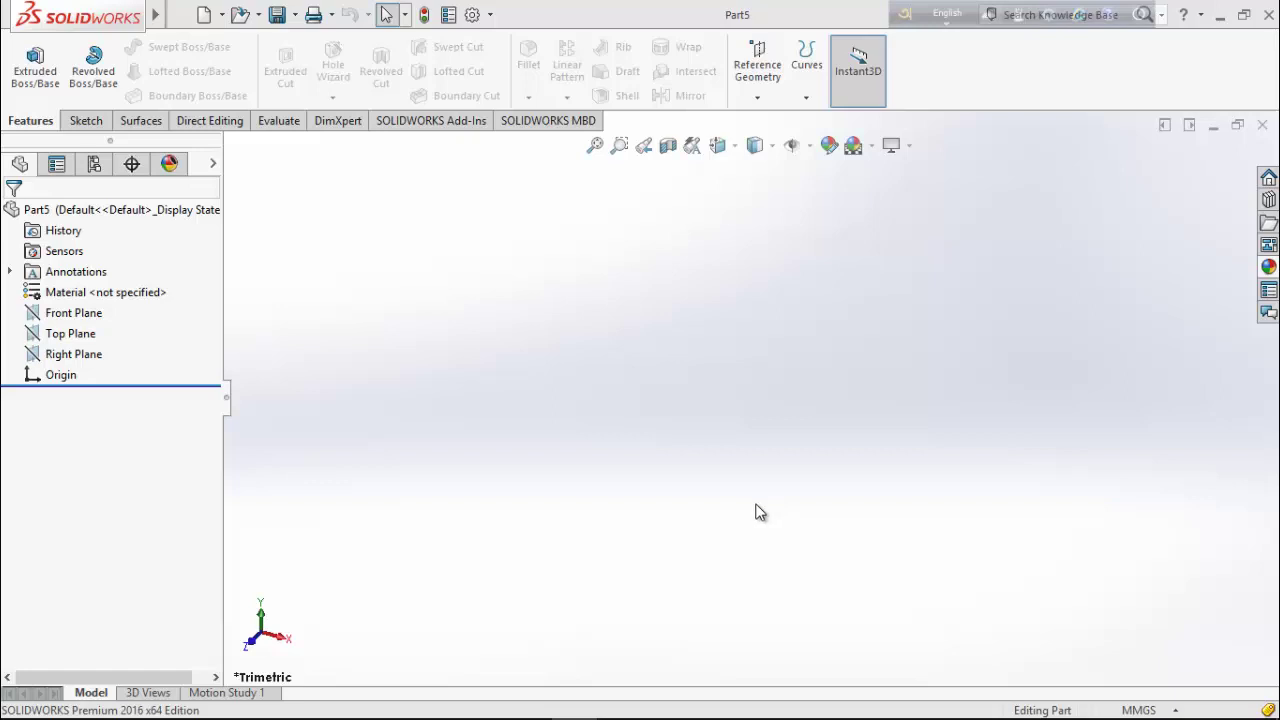
# Start a sketch on the Front Plane and draw a horizontal centerline connected to a vertical centerline about 70 mm long ending at the origin
pyautogui.click(70, 313)
pyautogui.click(92, 282)
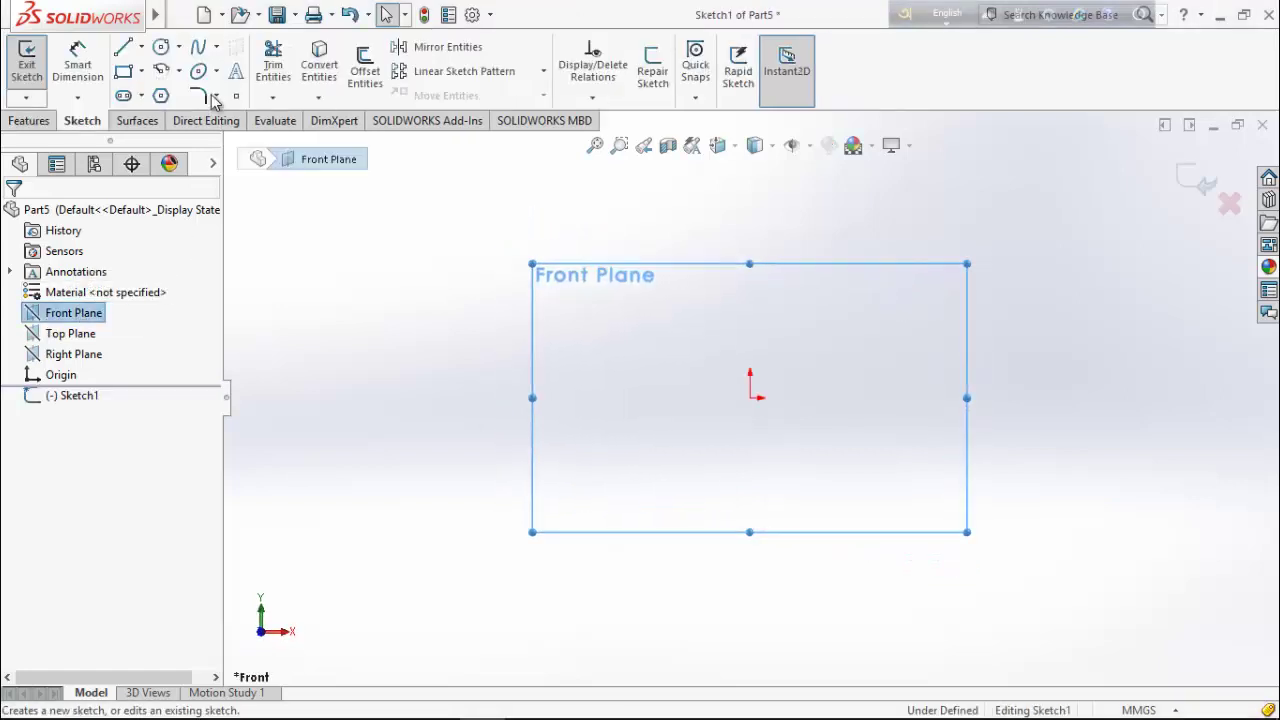
pyautogui.click(142, 49)
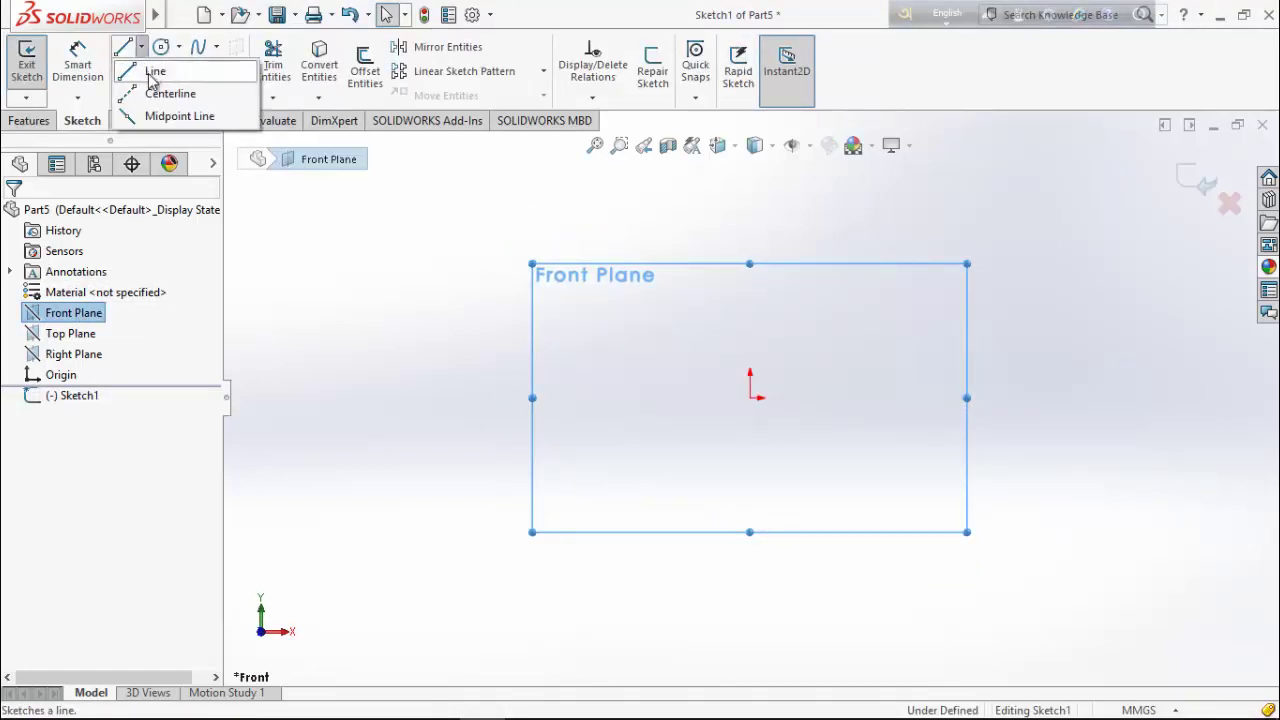
pyautogui.click(160, 92)
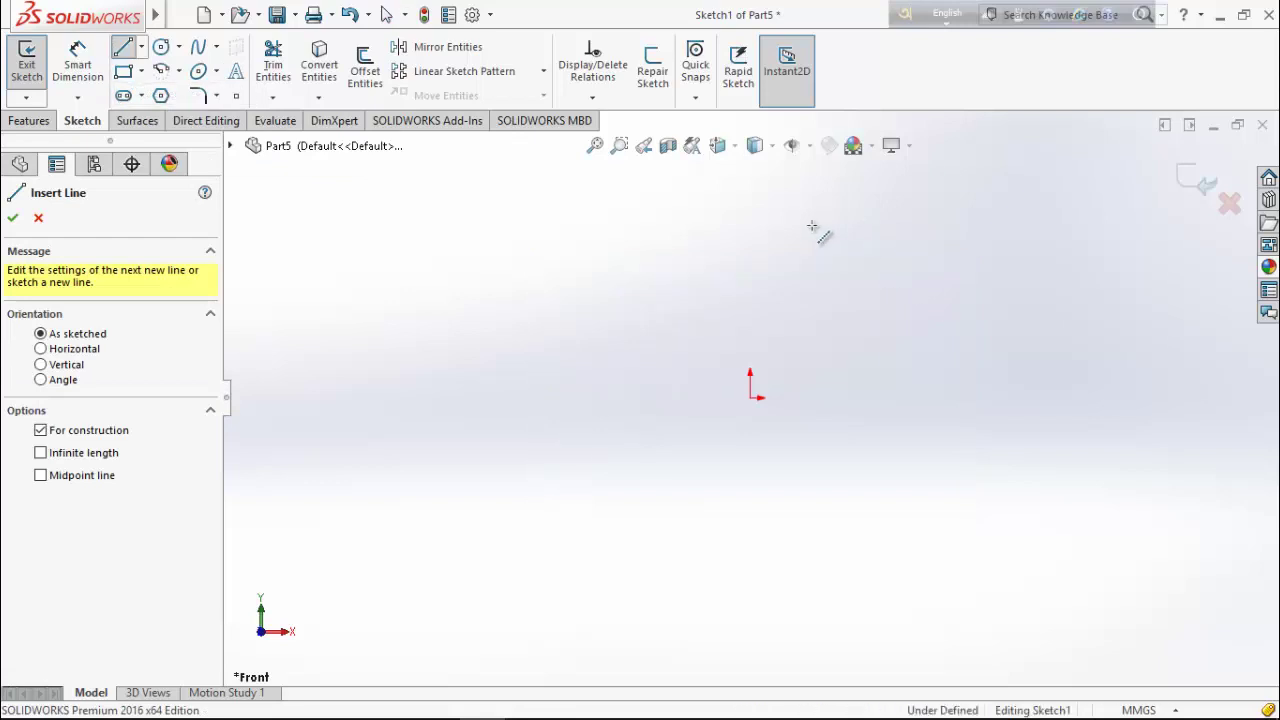
pyautogui.click(866, 226)
pyautogui.click(750, 225)
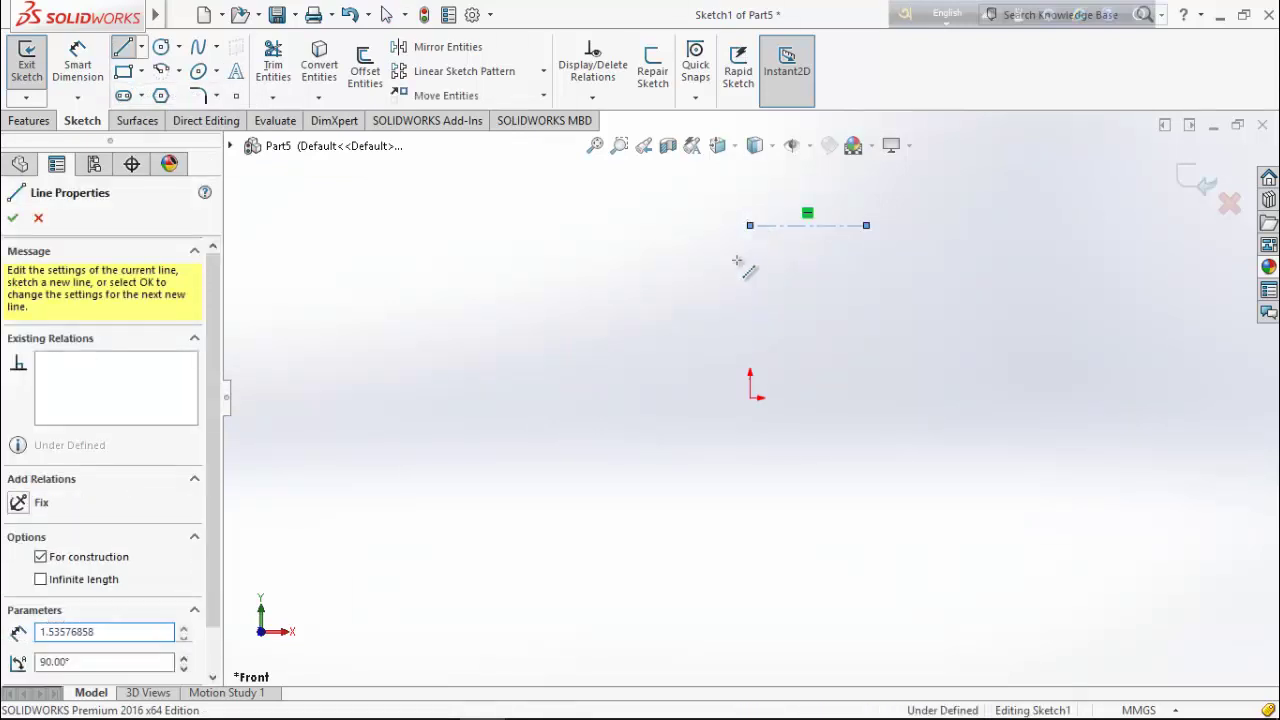
pyautogui.click(750, 397)
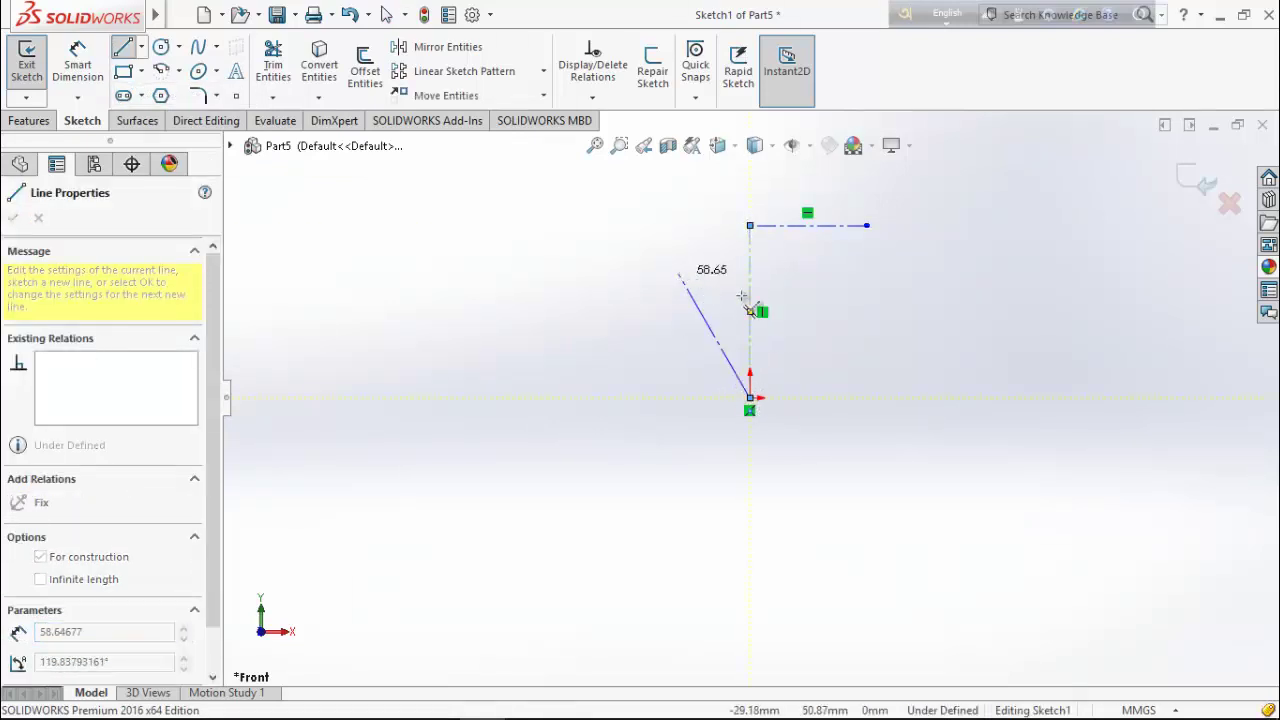
pyautogui.rightClick(688, 270)
pyautogui.click(737, 289)
pyautogui.scroll(-3, 763, 233)
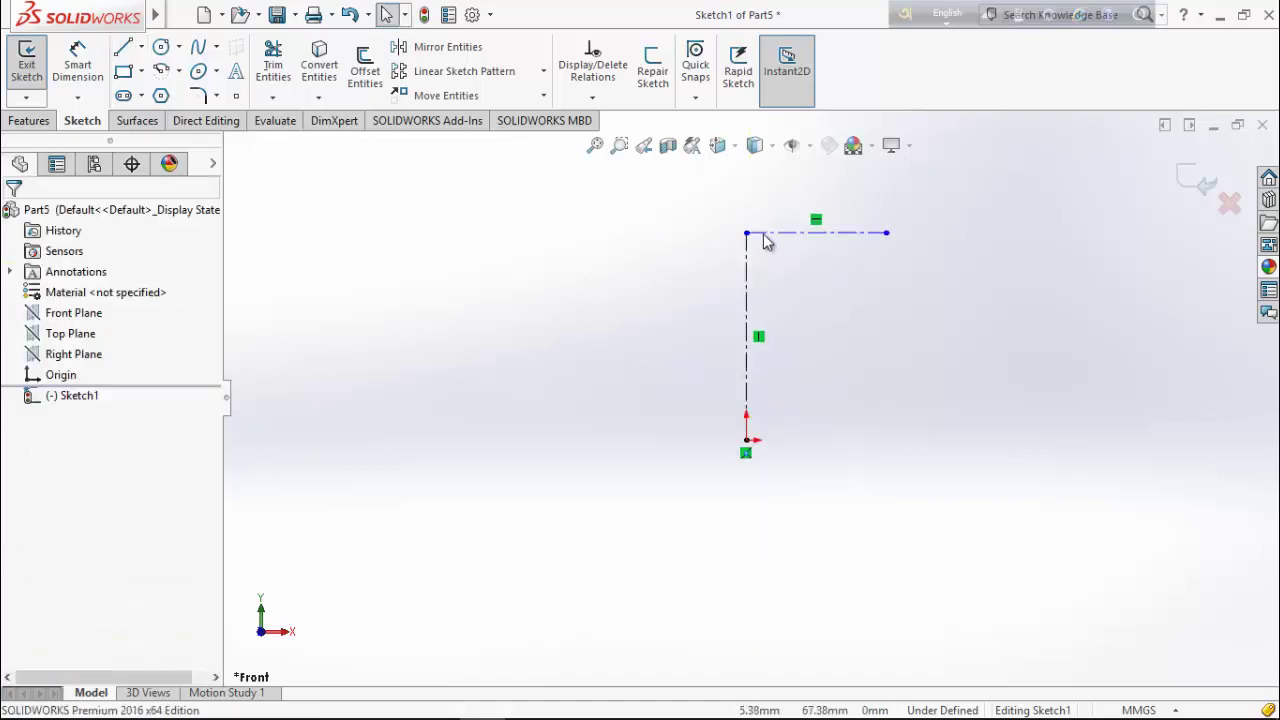
# Draw a horizontal solid line about 29 mm long from the origin, on the same side as the horizontal centerline
pyautogui.click(123, 47)
pyautogui.click(737, 551)
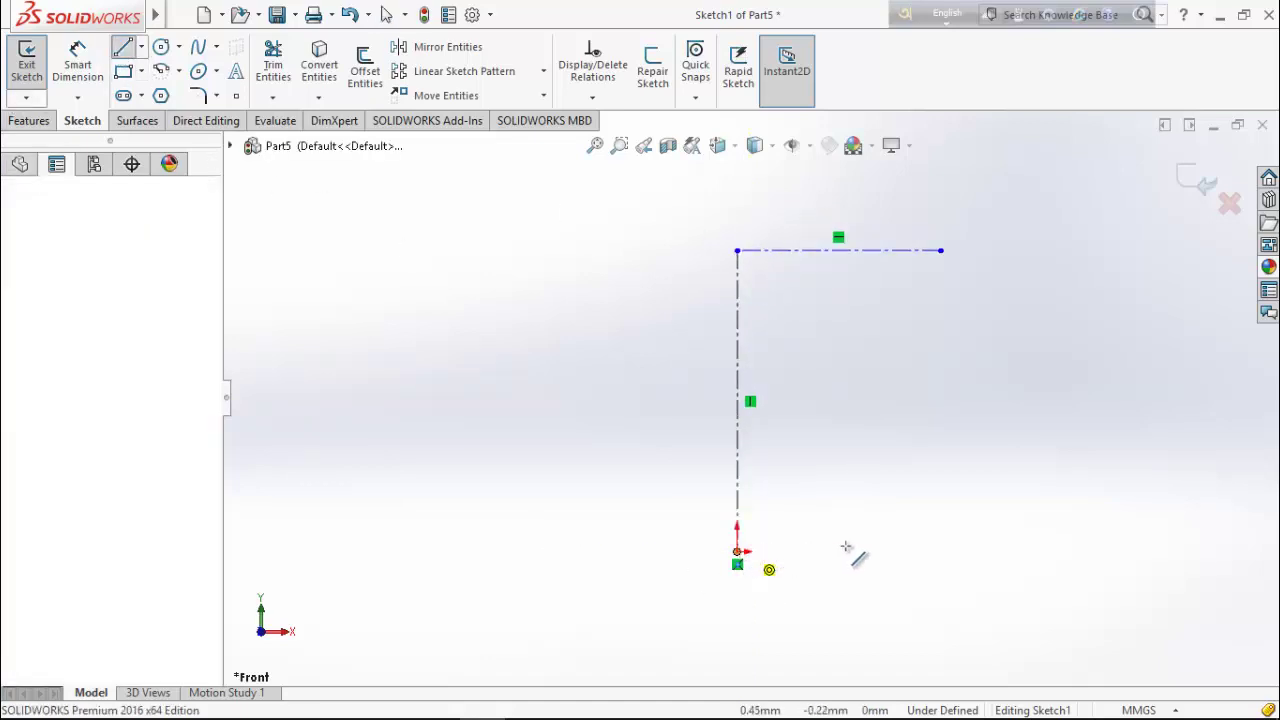
pyautogui.click(863, 551)
pyautogui.rightClick(843, 418)
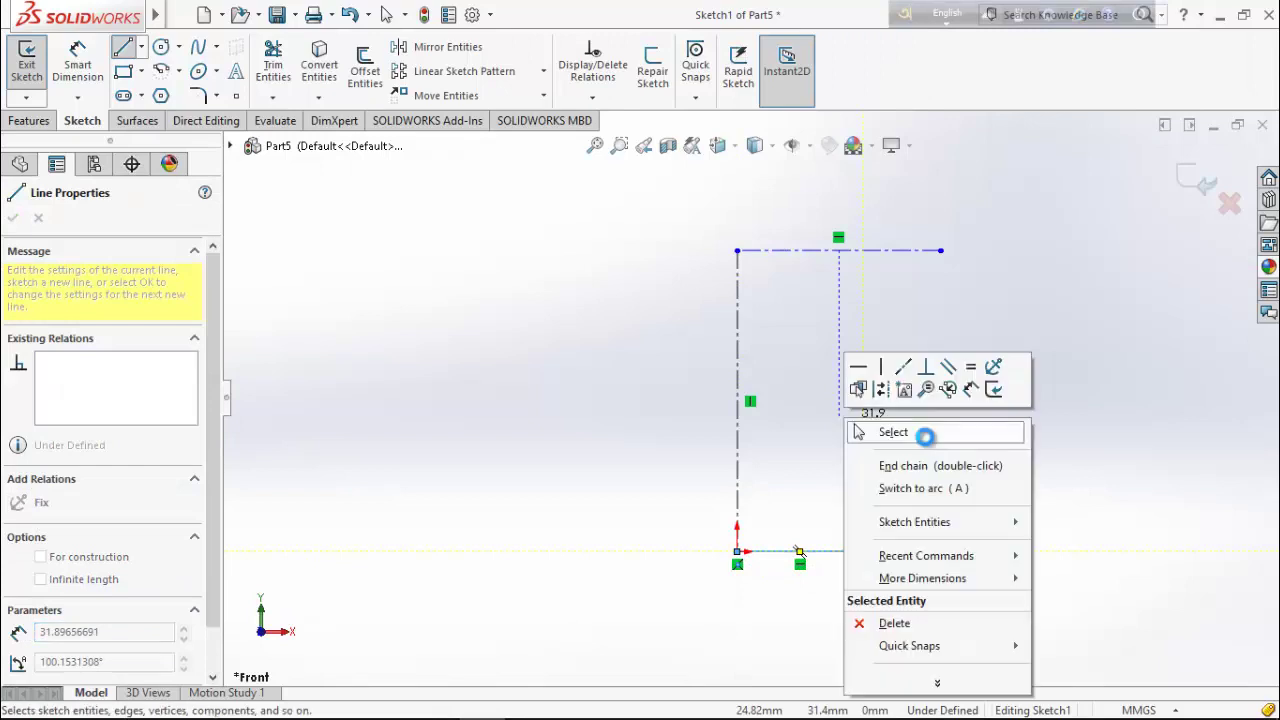
pyautogui.click(923, 431)
# Draw a centerpoint arc of about 76 mm radius, centred on the centerlines' corner, from the solid line's free end up to the centre's height
pyautogui.click(179, 72)
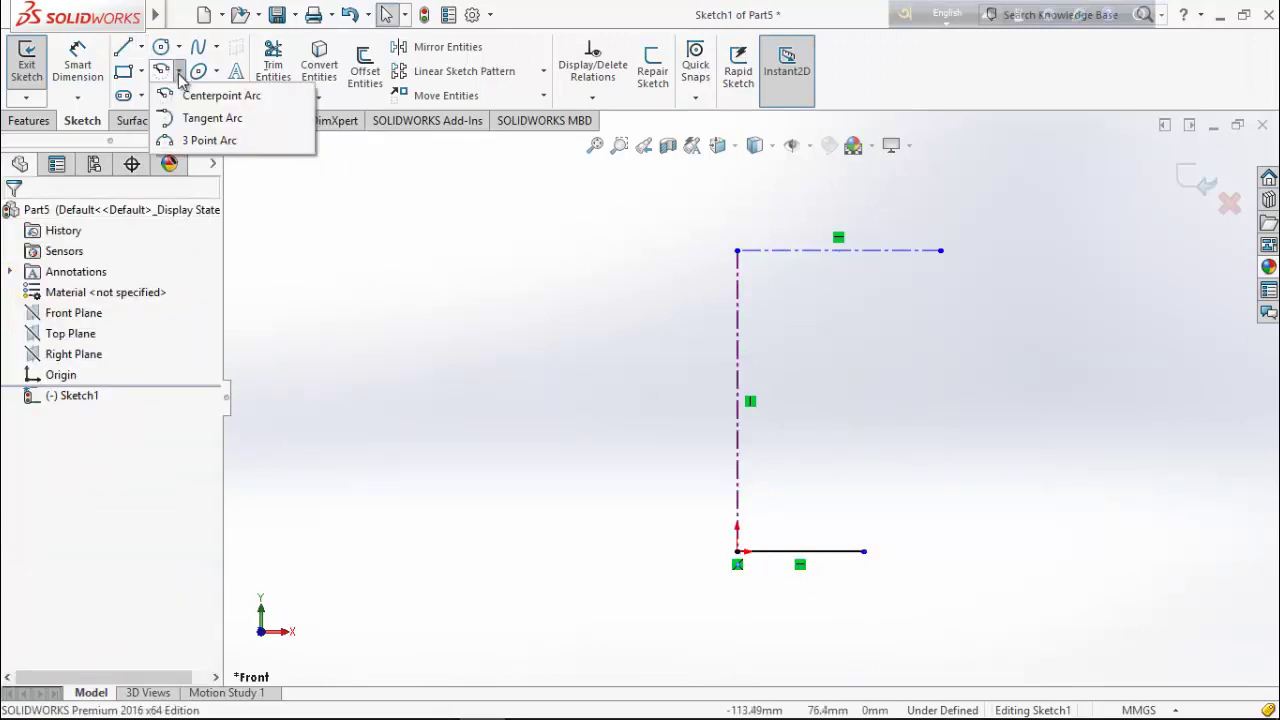
pyautogui.click(178, 93)
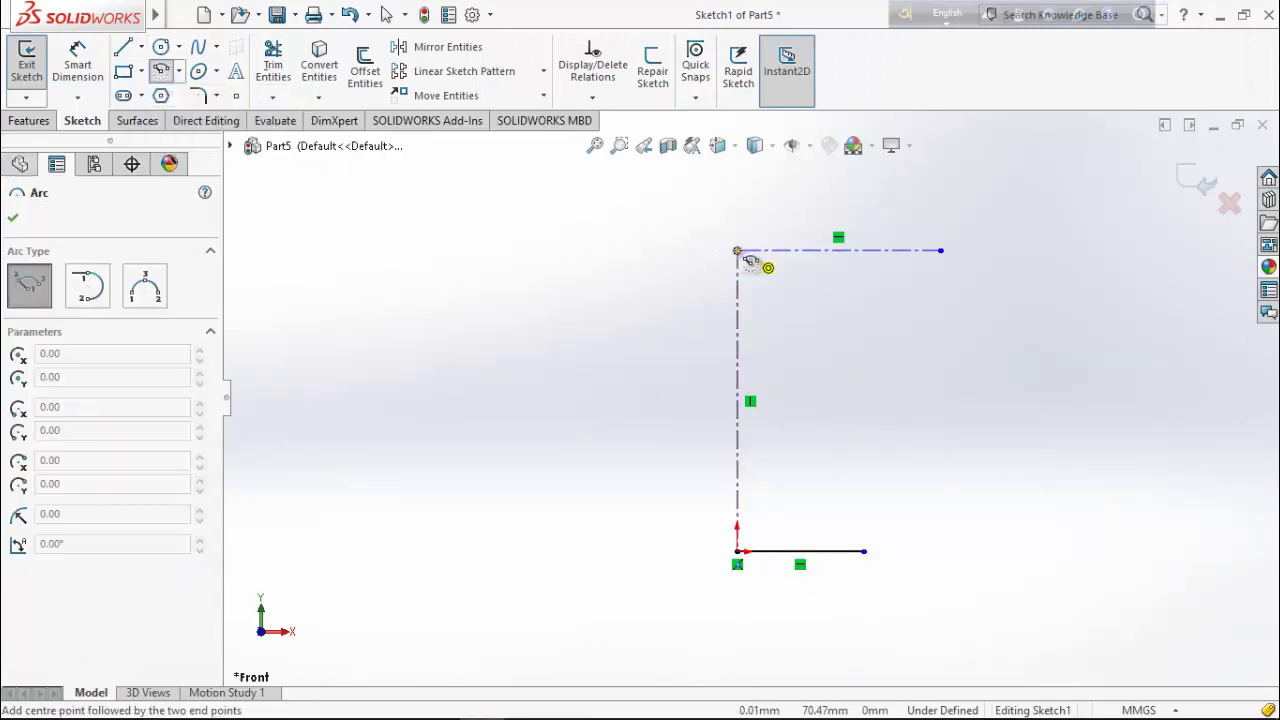
pyautogui.click(864, 551)
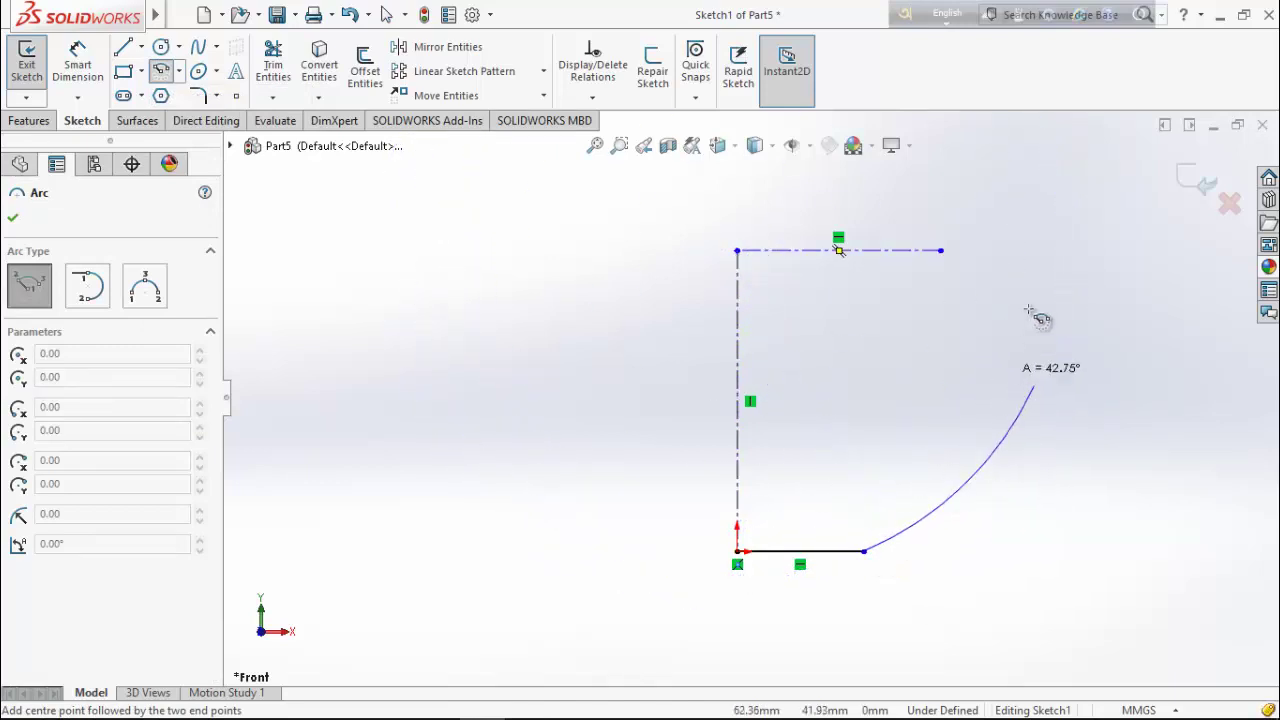
pyautogui.click(1062, 251)
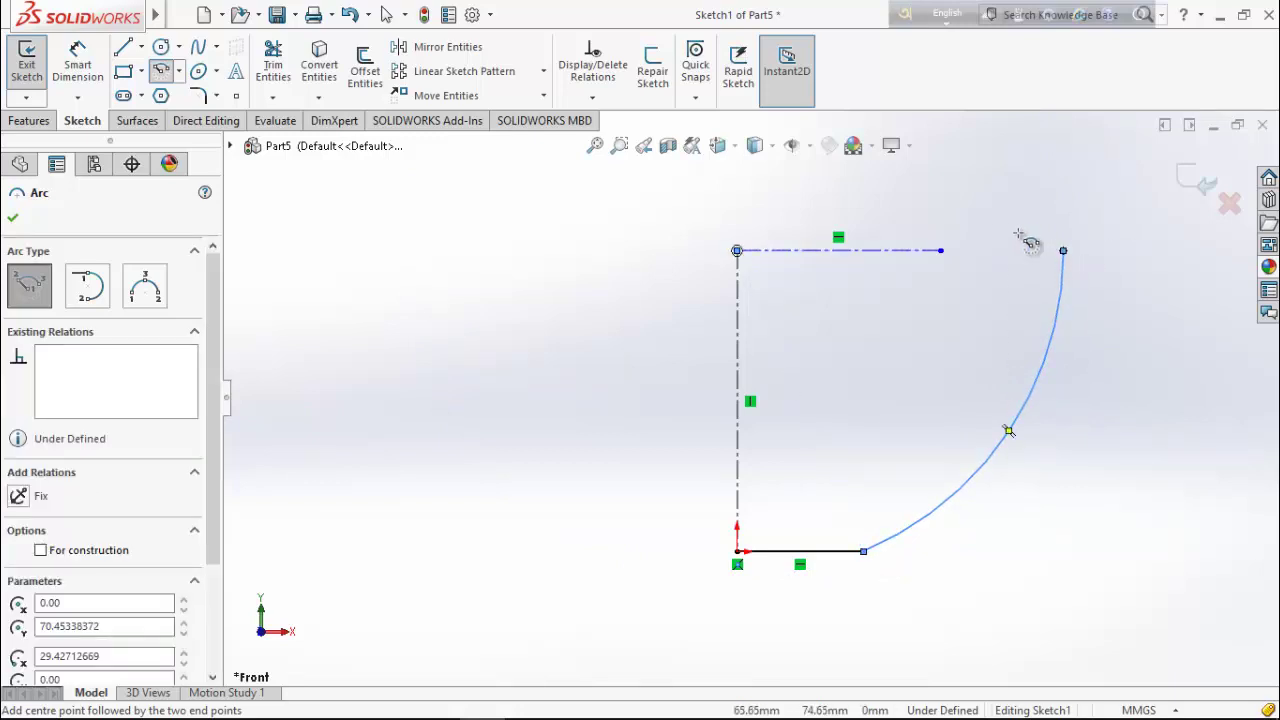
pyautogui.rightClick(997, 223)
pyautogui.click(1034, 240)
# Add a horizontal relation between the arc's upper endpoint and the corner where the two centerlines meet
pyautogui.scroll(-3, 1030, 240)
pyautogui.press('z')
pyautogui.press('z')
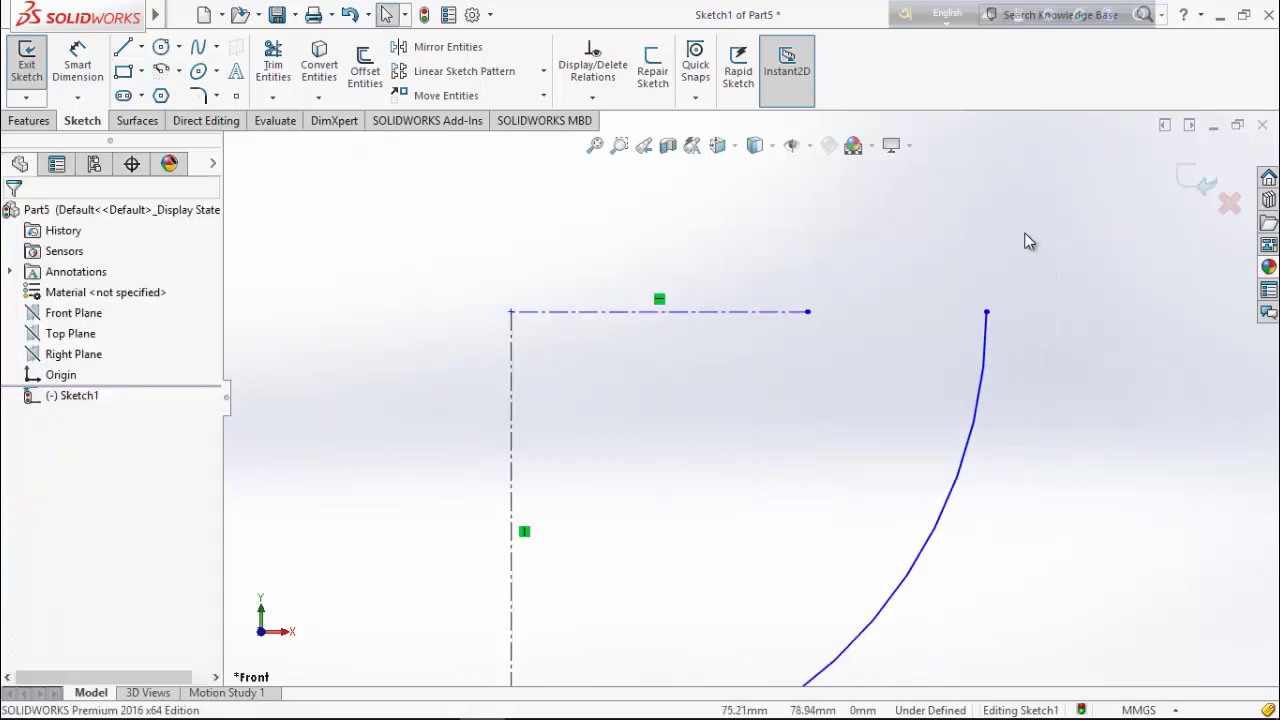
pyautogui.click(949, 330)
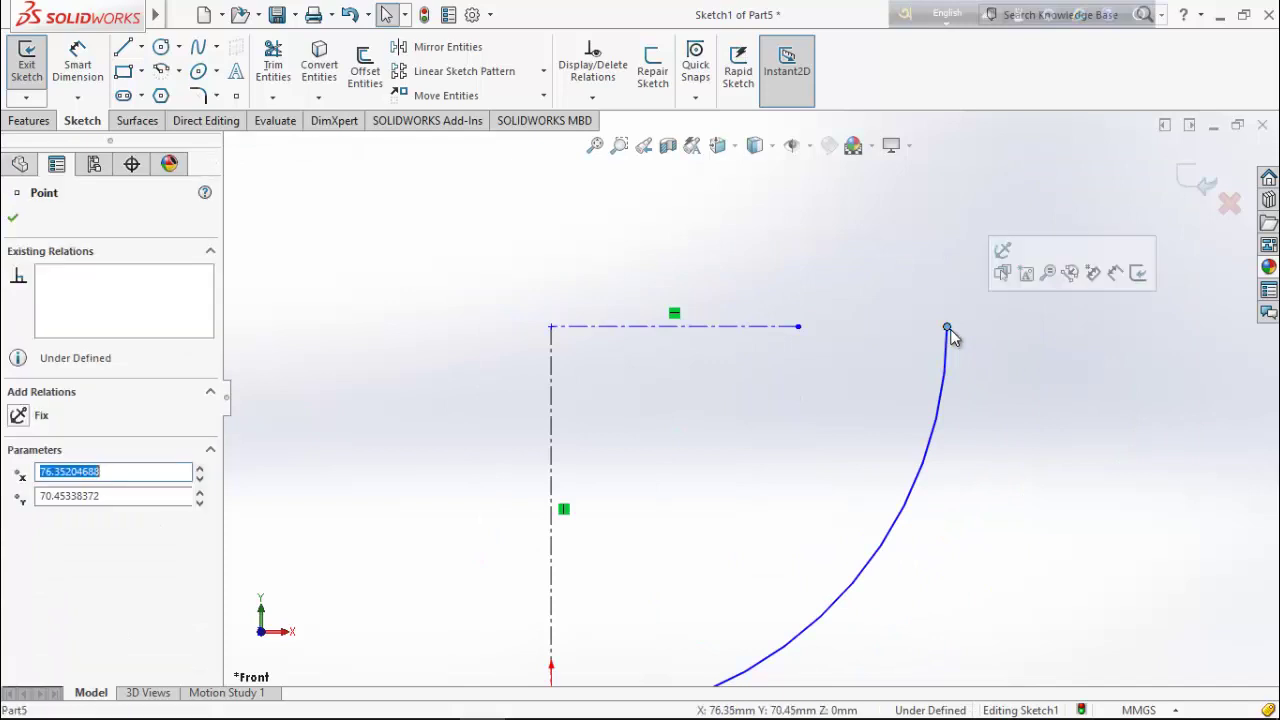
pyautogui.keyDown('ctrl'); pyautogui.click(552, 327); pyautogui.keyUp('ctrl')
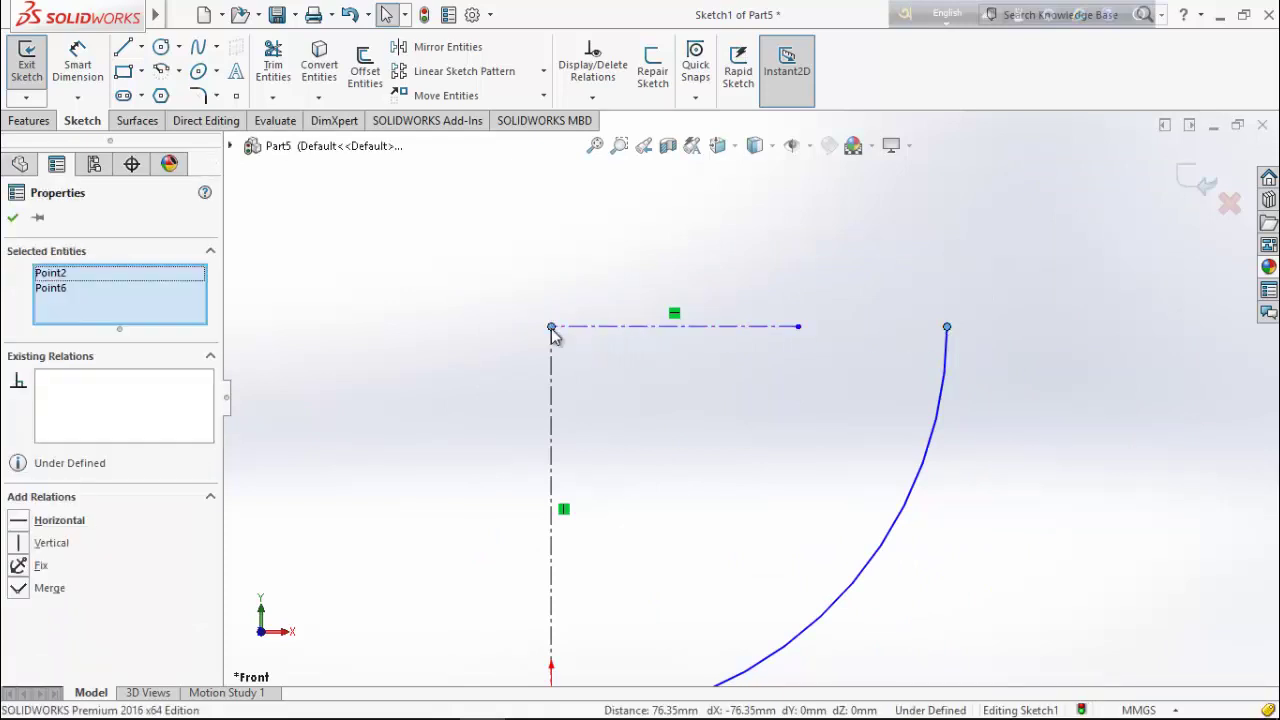
pyautogui.click(22, 522)
pyautogui.click(15, 220)
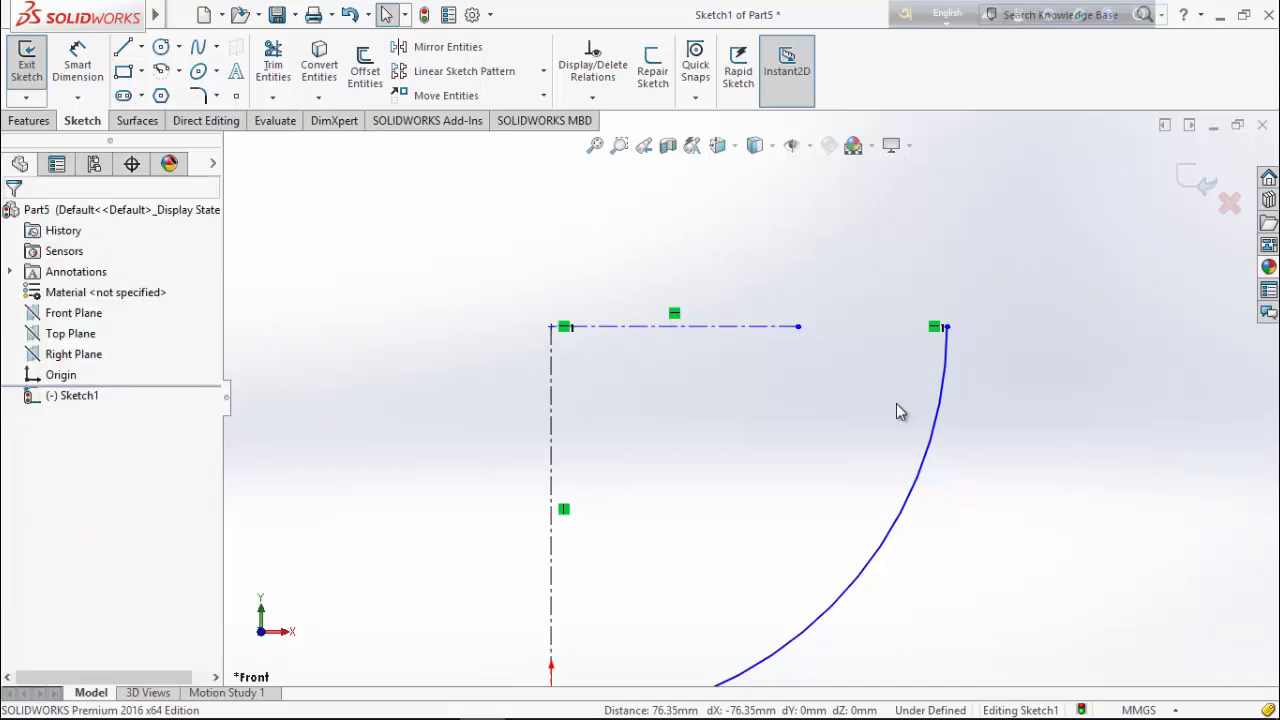
# Dimension the horizontal base line at the origin to 20 mm
pyautogui.press('f')
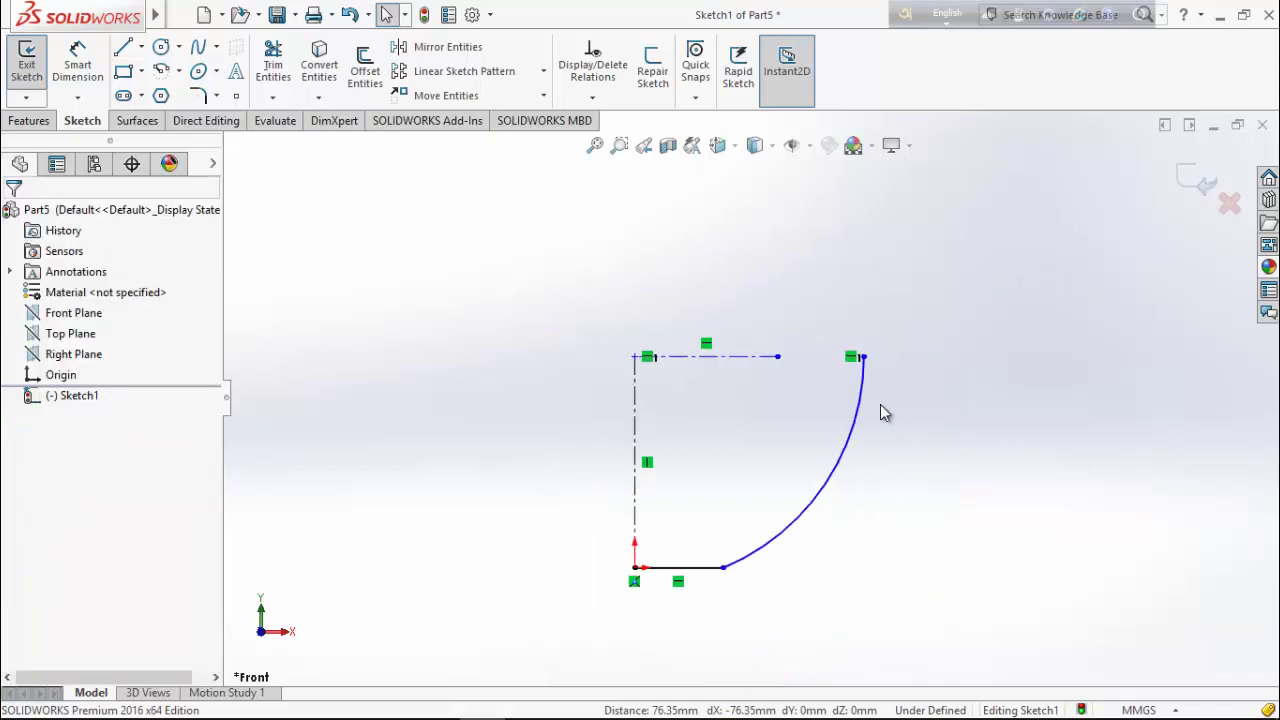
pyautogui.click(80, 64)
pyautogui.click(708, 570)
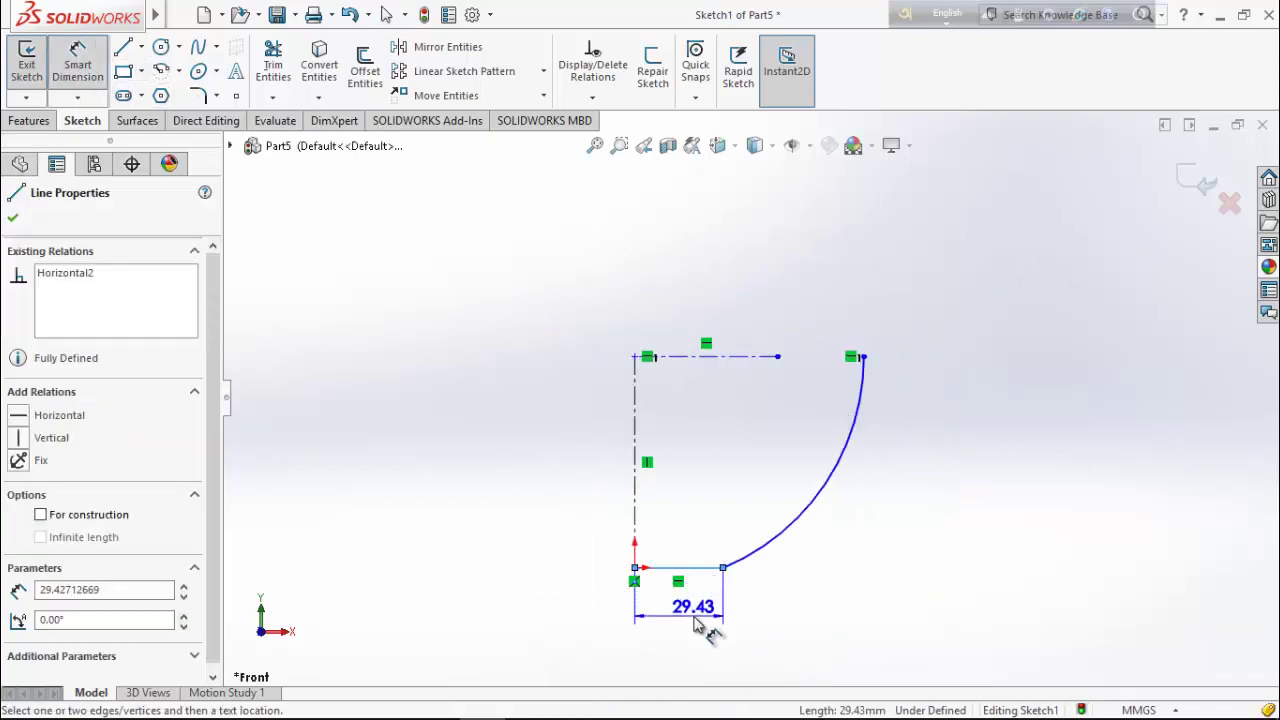
pyautogui.click(700, 602)
pyautogui.write('20')
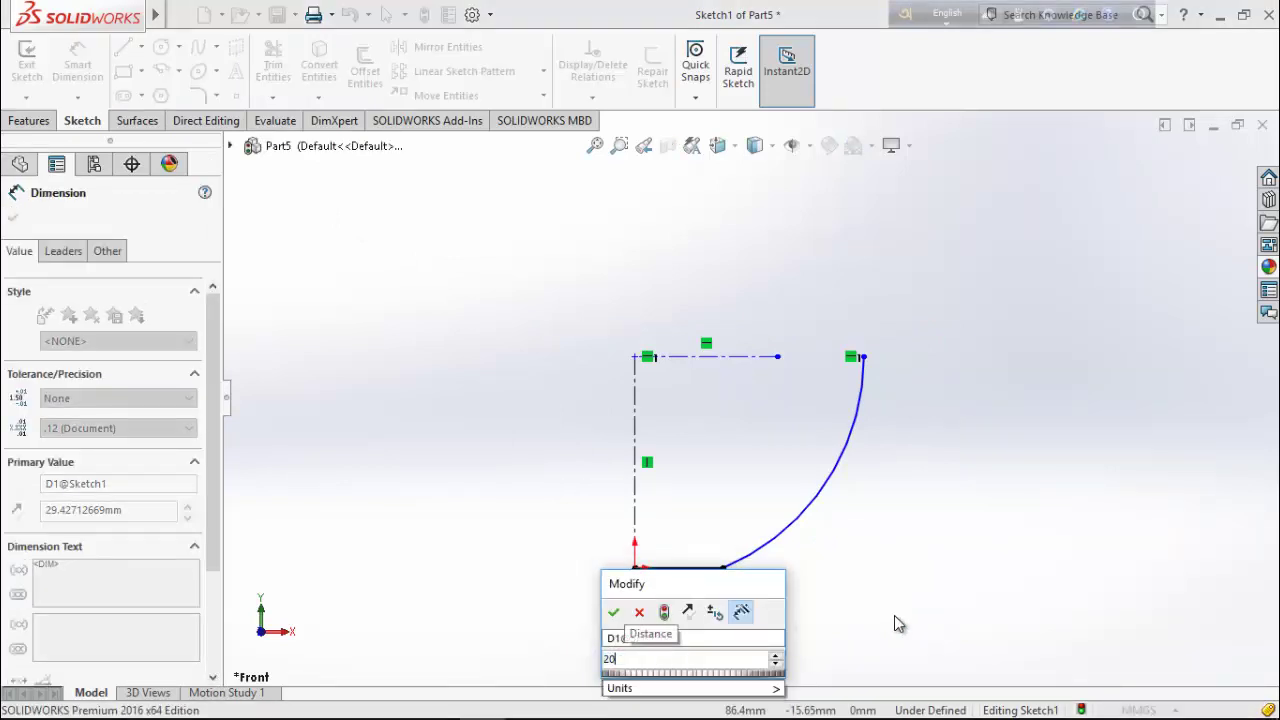
pyautogui.press('Return')
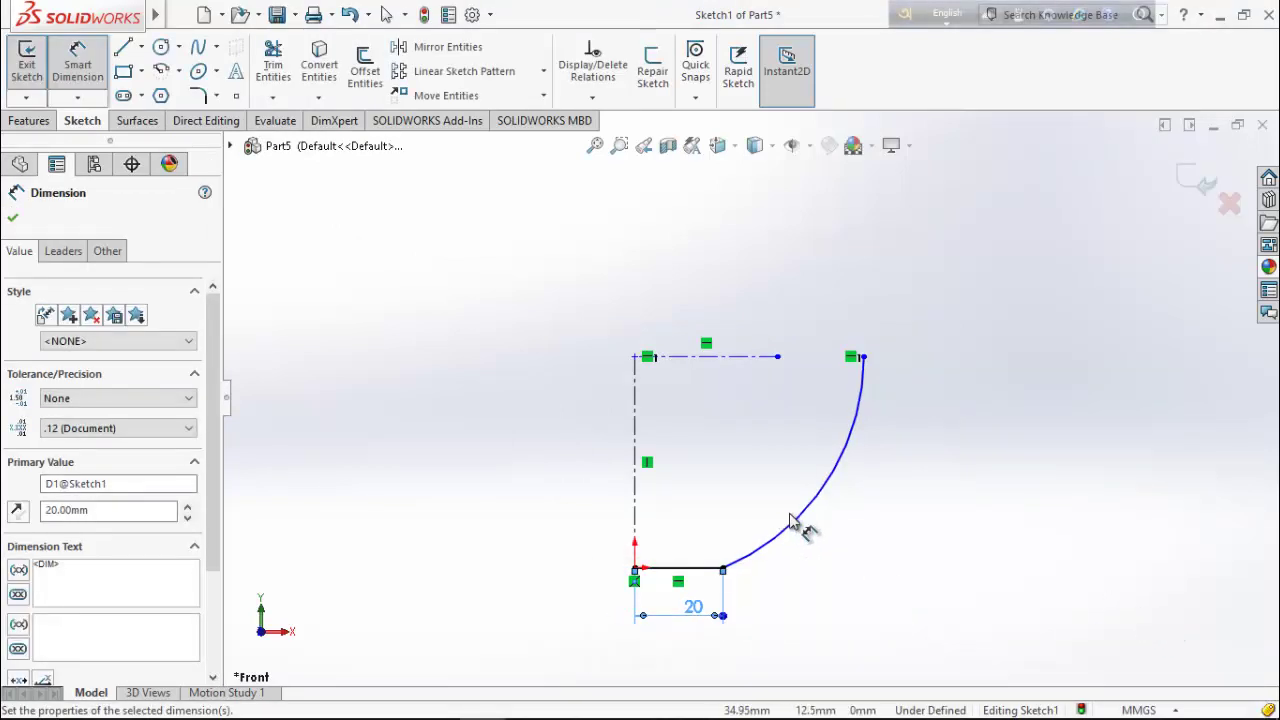
# Dimension the arc's radius to 65 mm
pyautogui.click(777, 514)
pyautogui.click(752, 491)
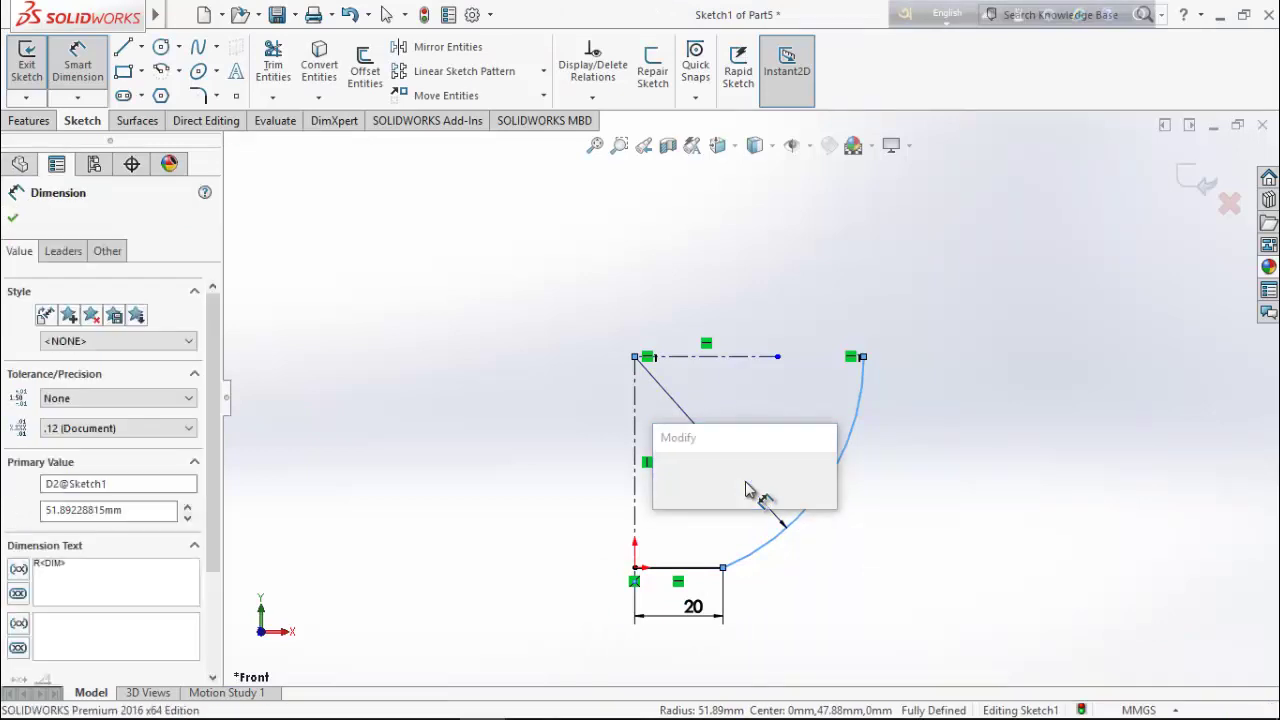
pyautogui.write('65')
pyautogui.press('Return')
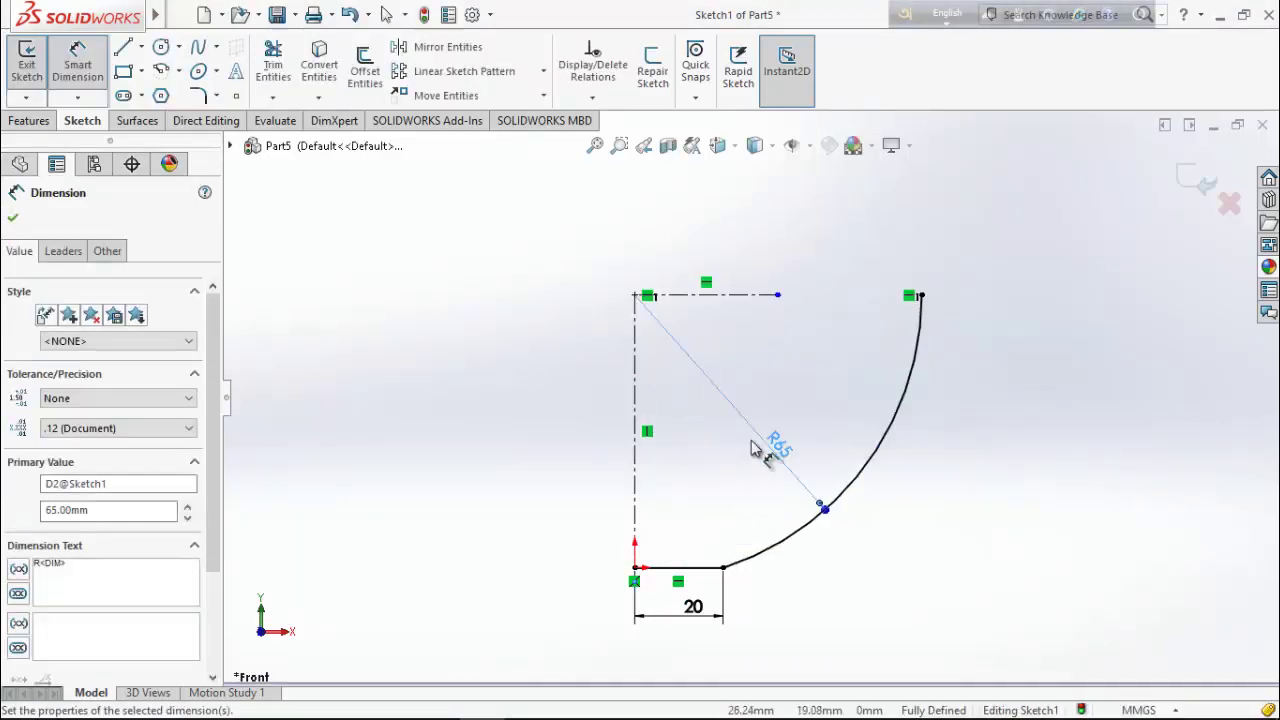
pyautogui.click(12, 217)
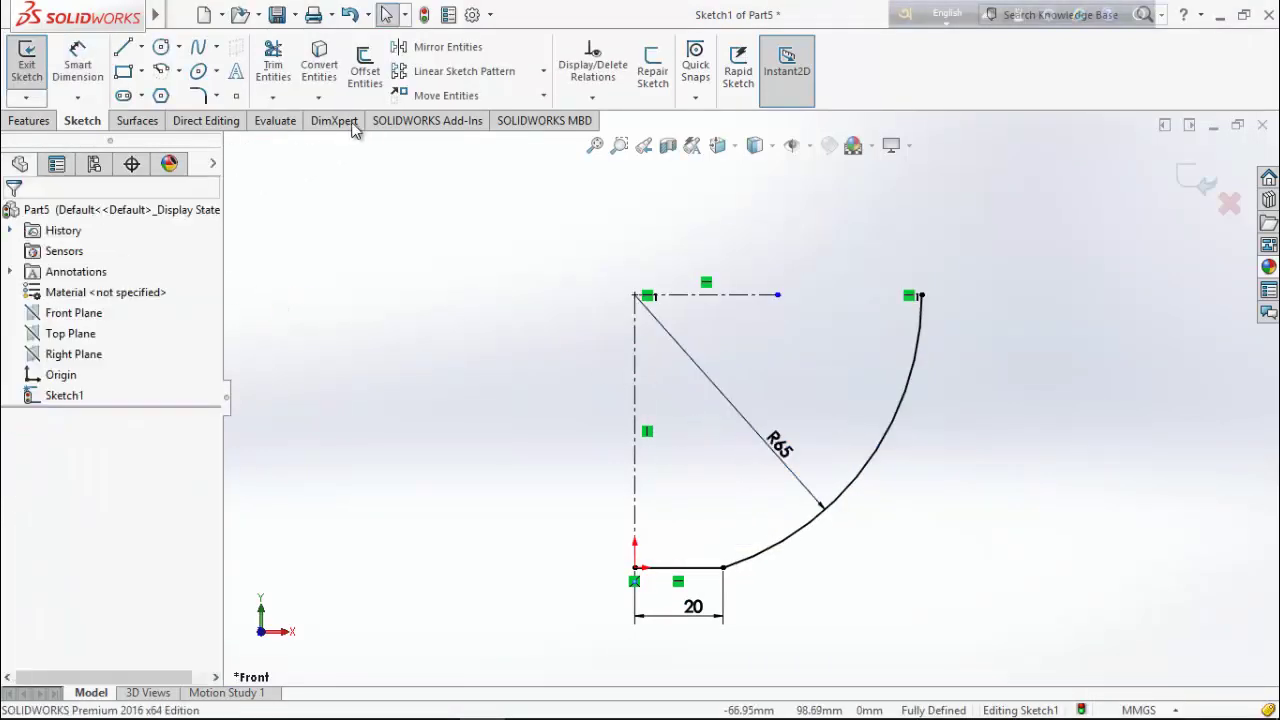
# Offset the connected arc and base line outward by 10 mm
pyautogui.click(365, 68)
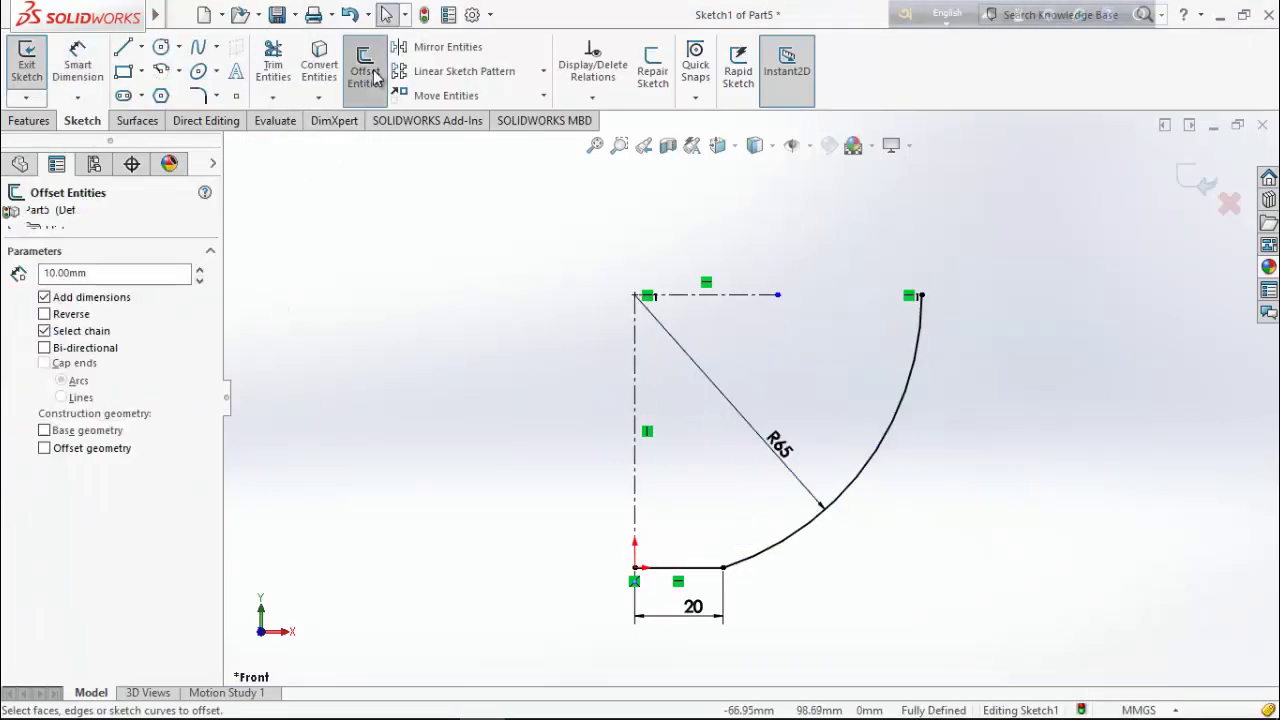
pyautogui.click(843, 497)
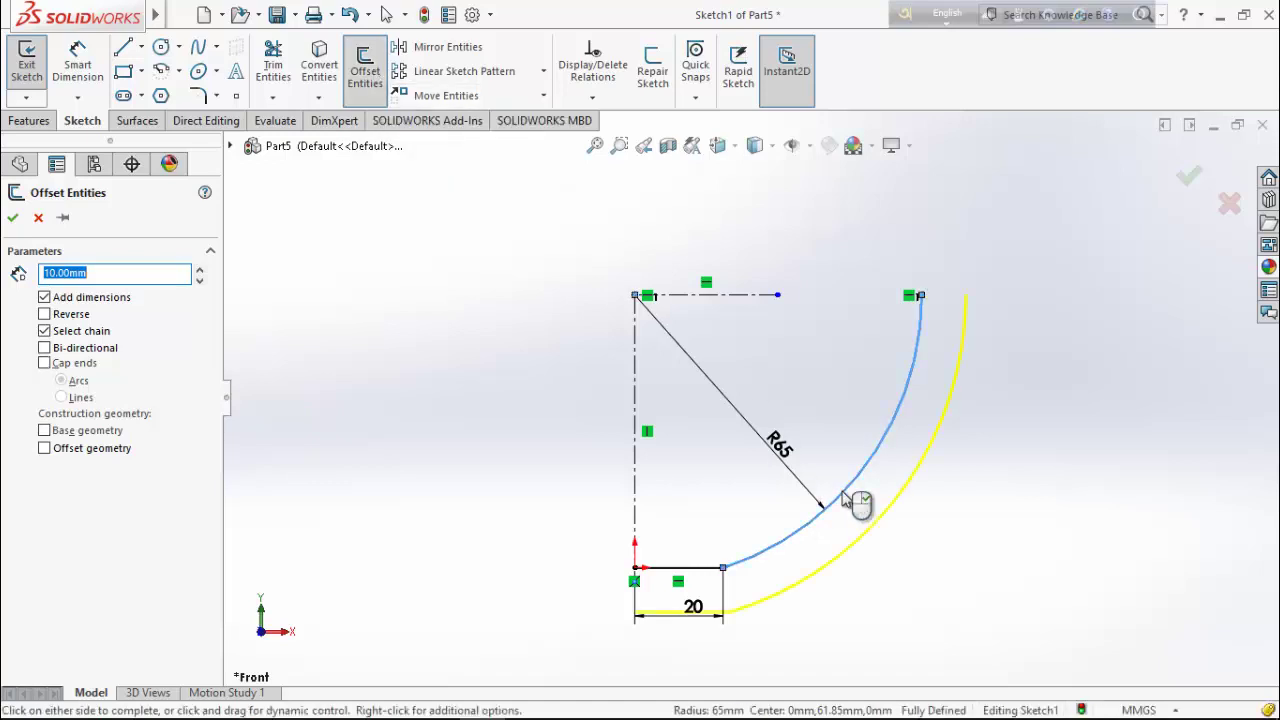
pyautogui.click(12, 218)
# Close the base of the profile with a vertical line from the origin to the end of the offset base line
pyautogui.scroll(-3, 600, 655)
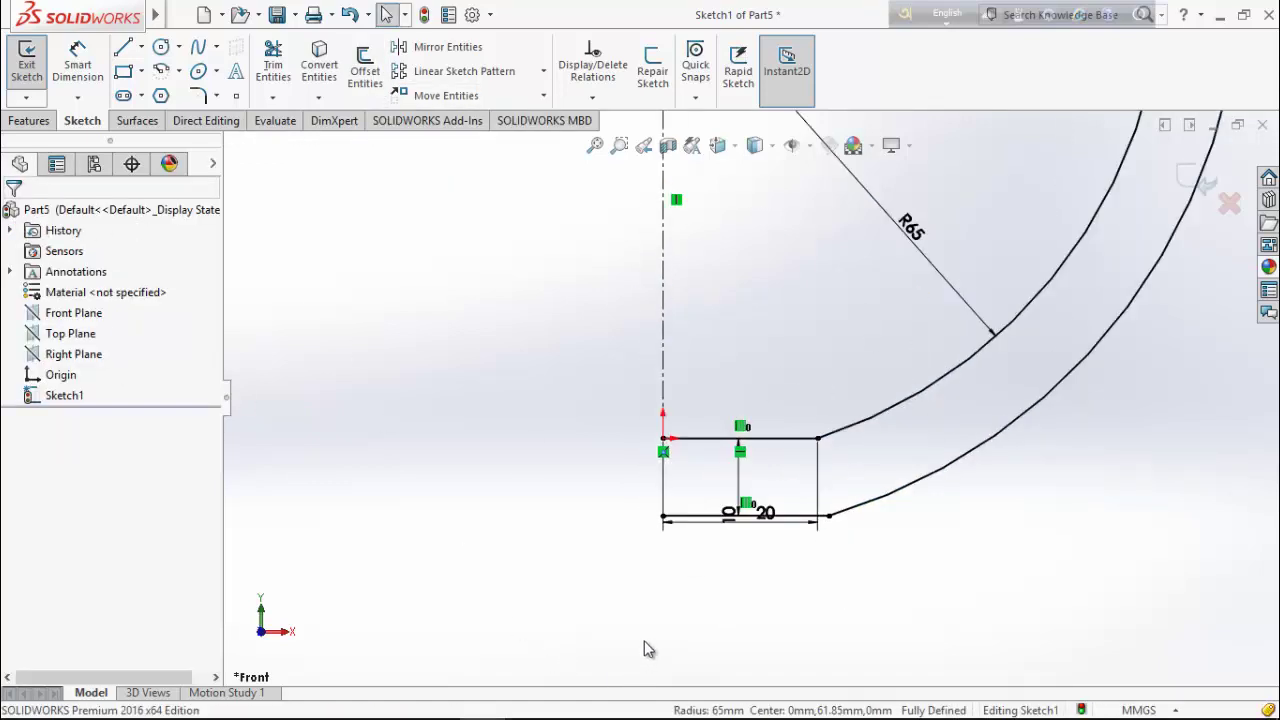
pyautogui.click(121, 52)
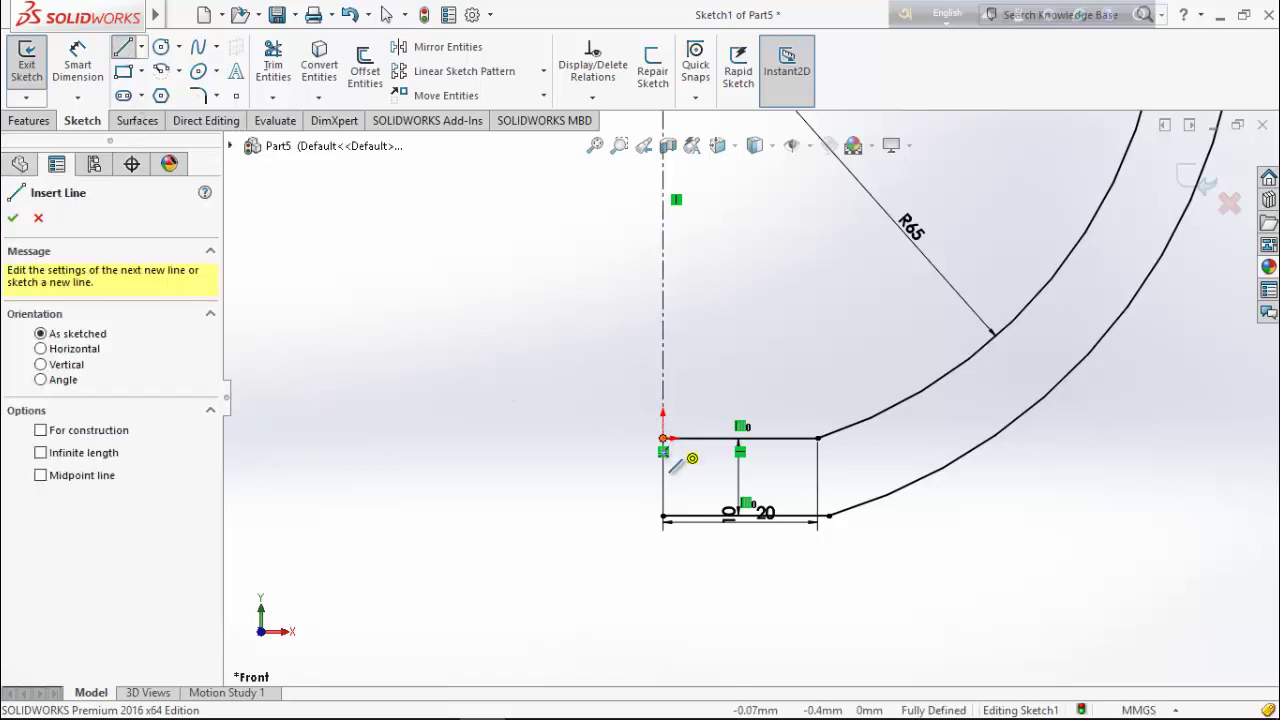
pyautogui.click(663, 438)
pyautogui.click(663, 517)
pyautogui.rightClick(518, 408)
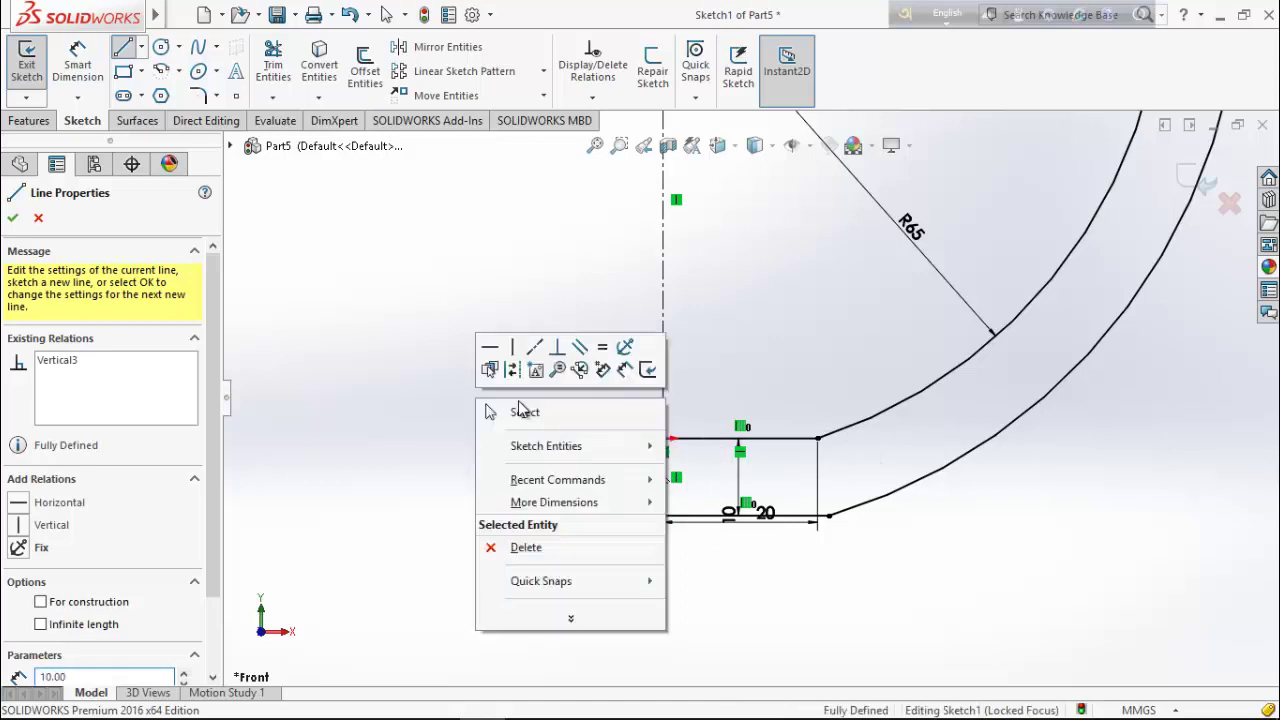
pyautogui.click(520, 411)
# Close the rim of the profile with a horizontal line joining the upper endpoints of the two arcs
pyautogui.scroll(5, 748, 396)
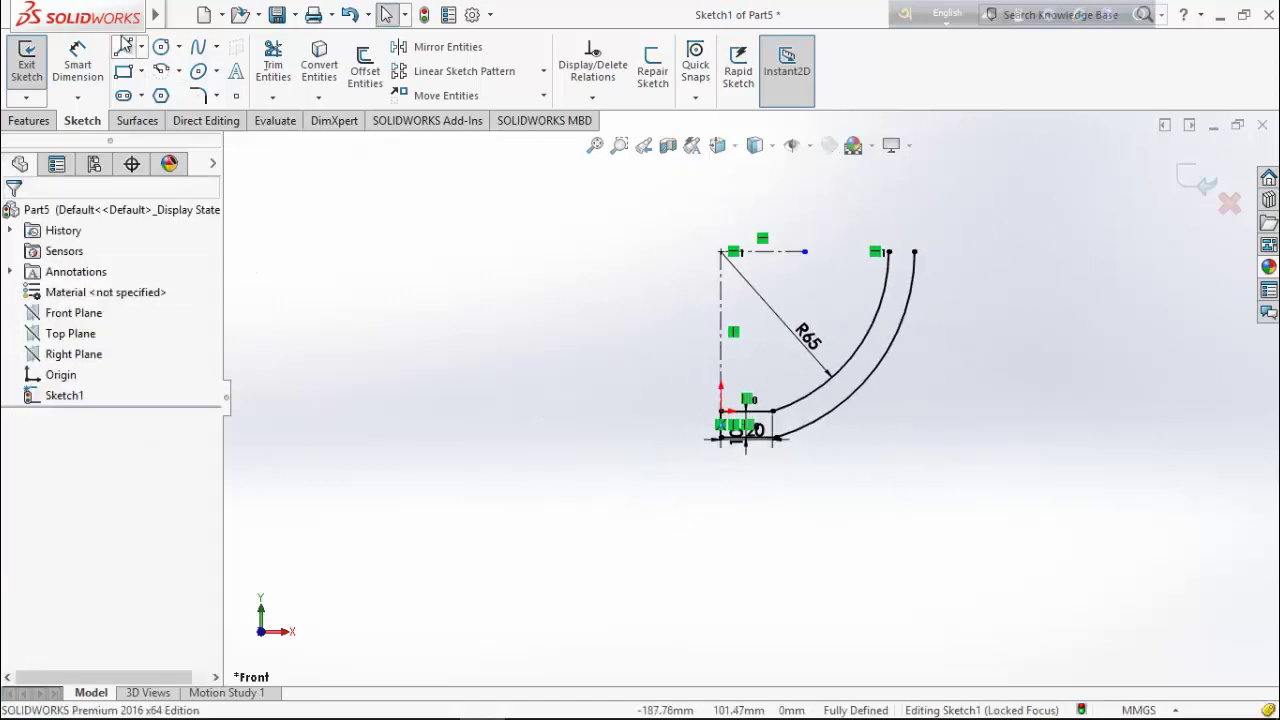
pyautogui.click(124, 47)
pyautogui.scroll(-5, 840, 283)
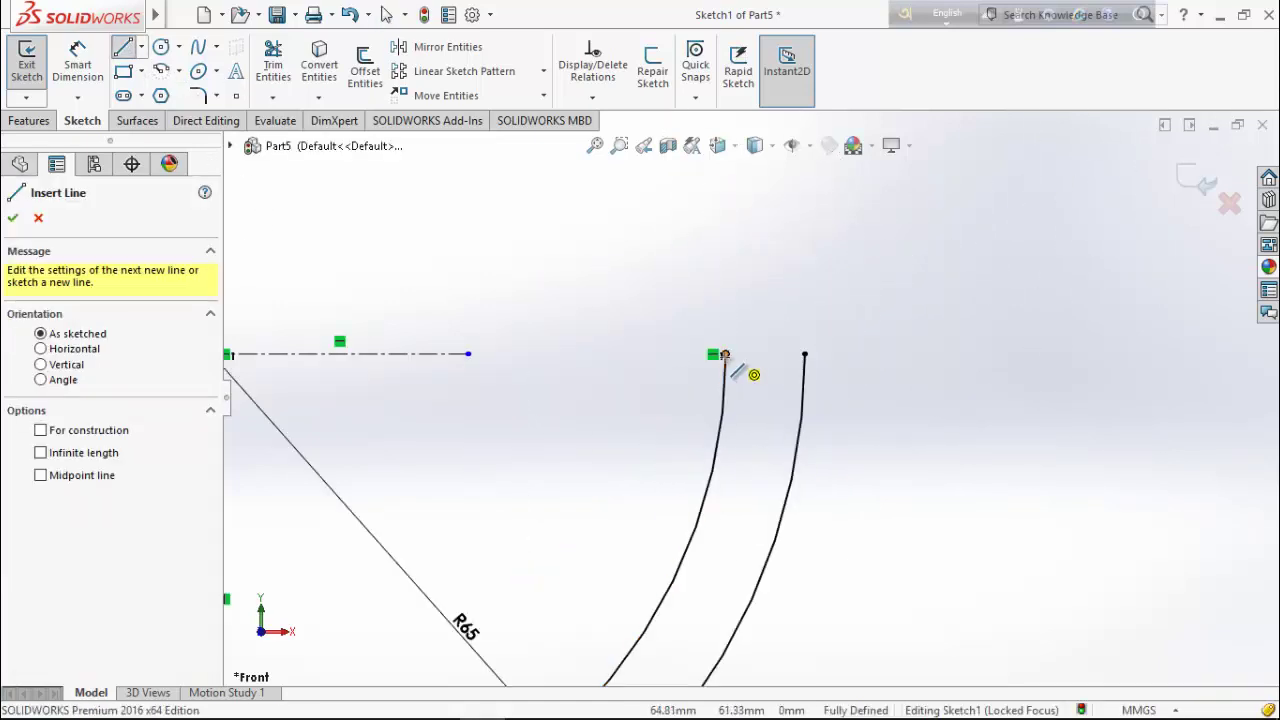
pyautogui.click(725, 355)
pyautogui.click(805, 354)
pyautogui.rightClick(845, 266)
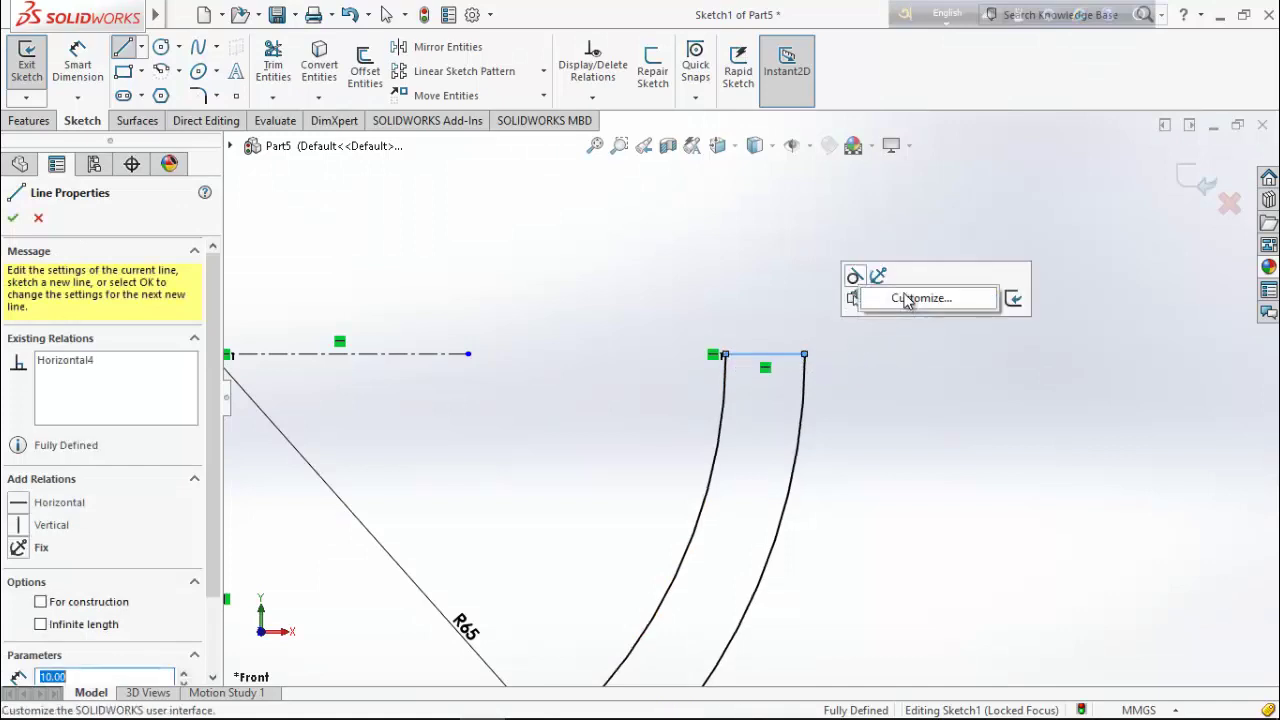
pyautogui.rightClick(771, 294)
pyautogui.click(775, 296)
# Revolve the closed profile 360° about the short vertical line at its base to form the solid bowl
pyautogui.scroll(5, 860, 420)
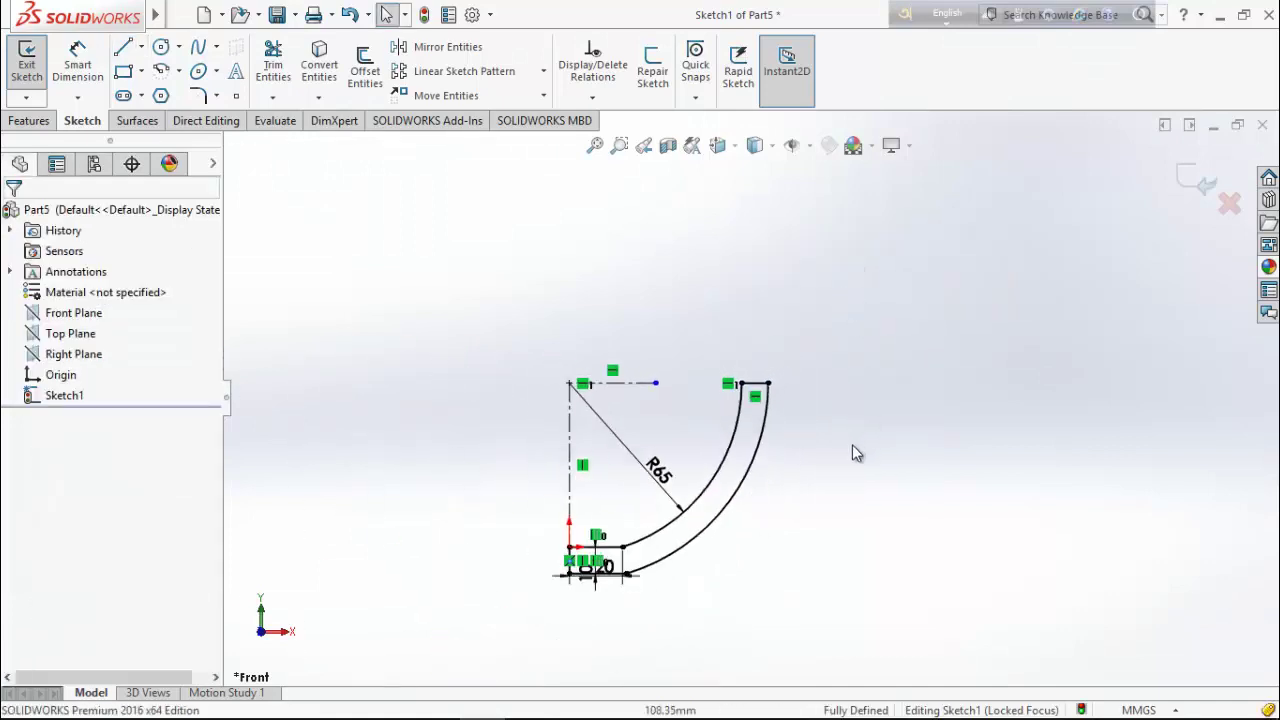
pyautogui.click(47, 121)
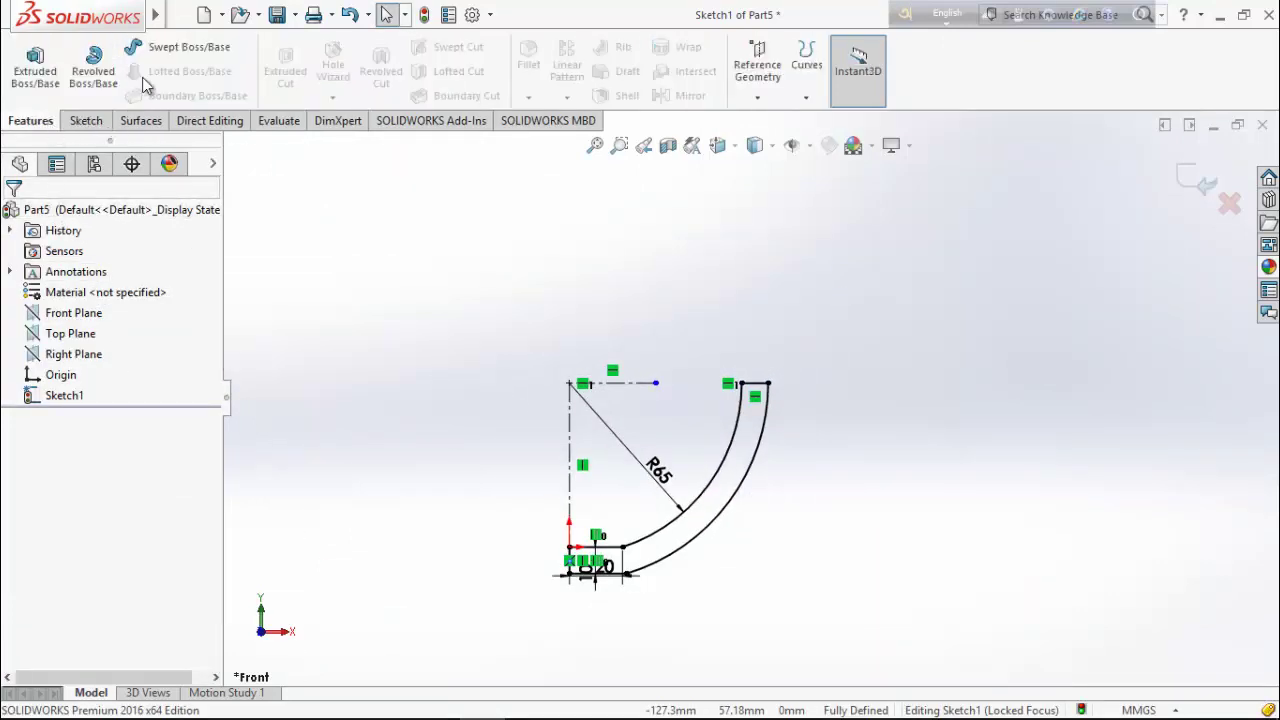
pyautogui.click(97, 68)
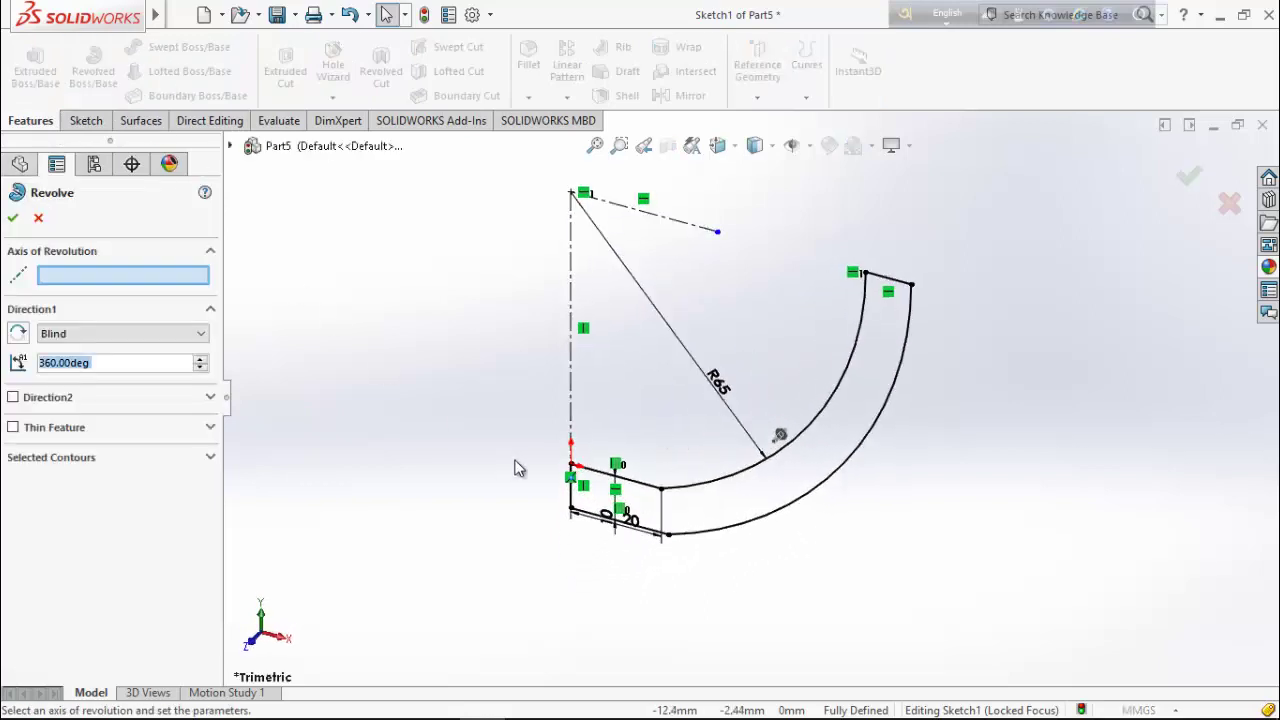
pyautogui.click(571, 500)
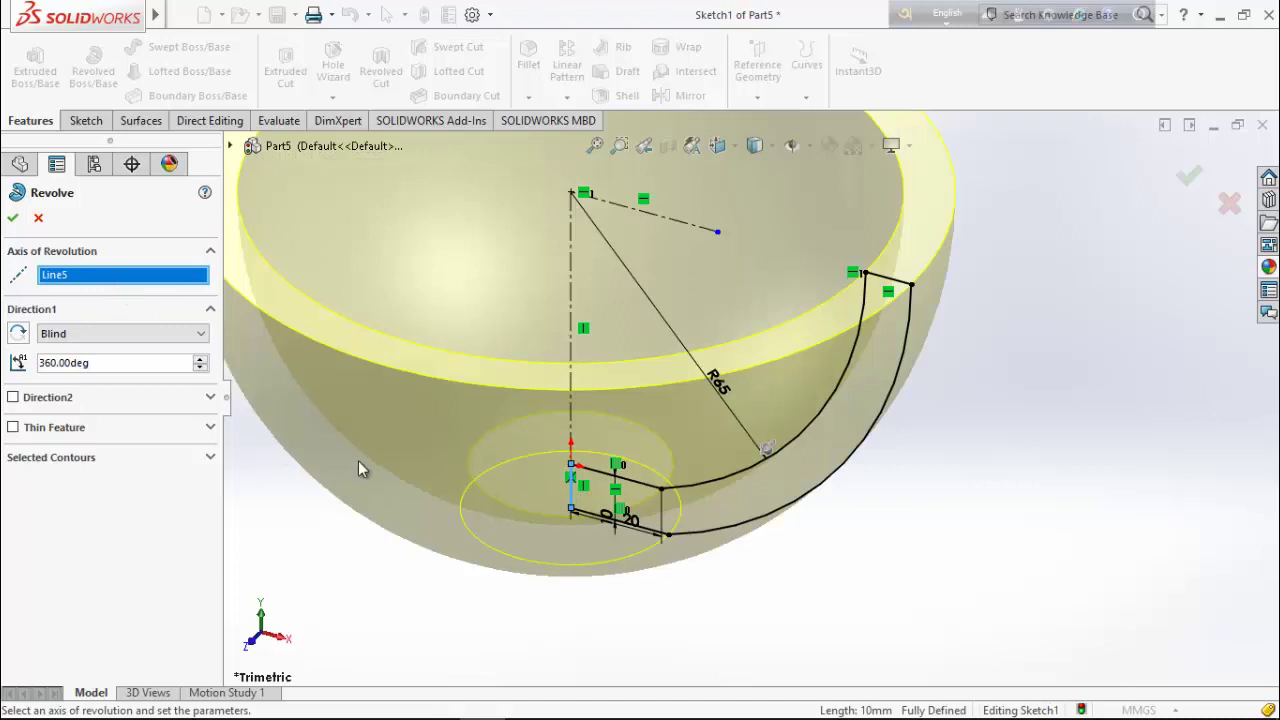
pyautogui.press('f')
pyautogui.click(14, 219)
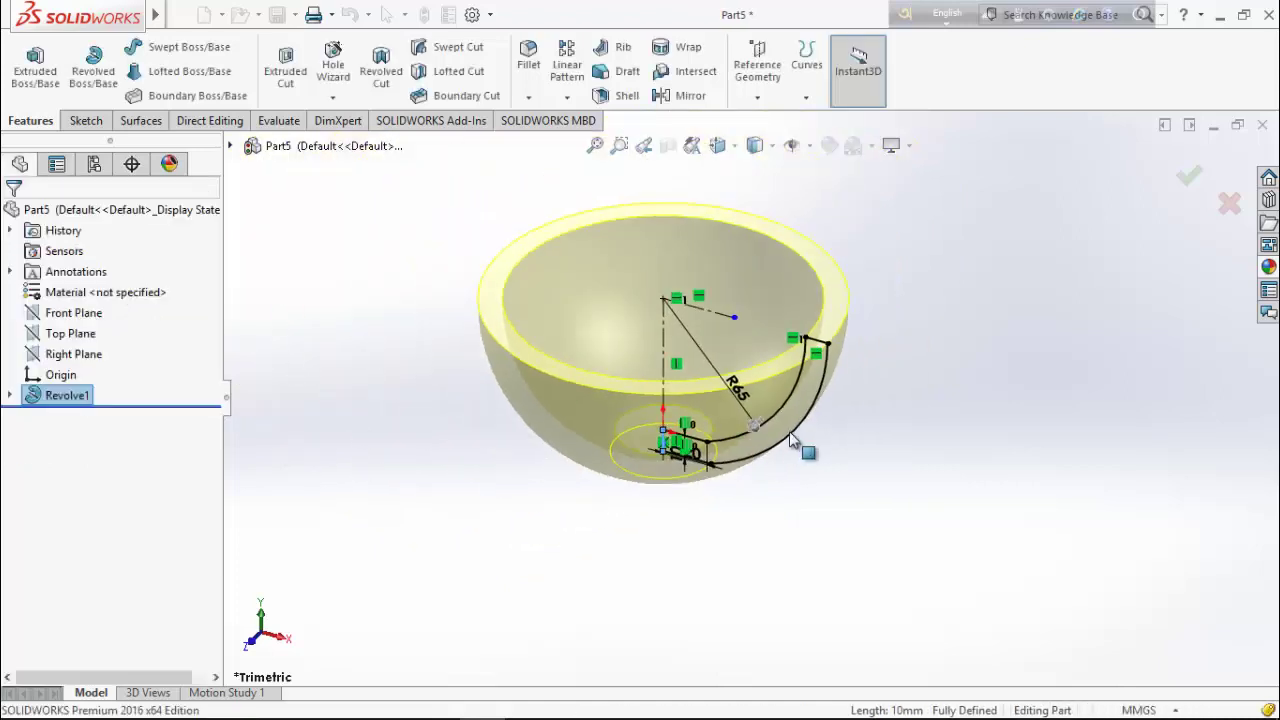
# Apply the Plain White scene as the model's background
pyautogui.click(902, 263)
pyautogui.moveTo(917, 313)
pyautogui.mouseDown(button='middle')
pyautogui.moveTo(914, 434)
pyautogui.moveTo(898, 252)
pyautogui.mouseUp(button='middle')
pyautogui.click(871, 146)
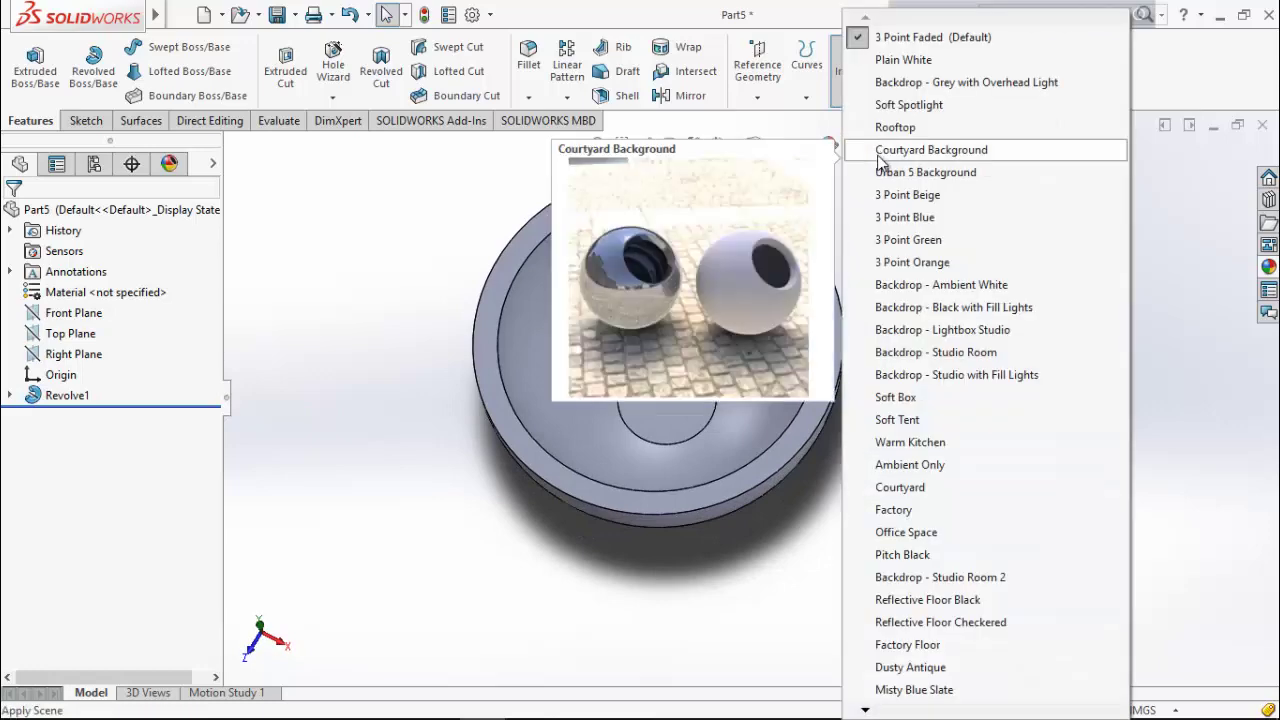
pyautogui.click(909, 57)
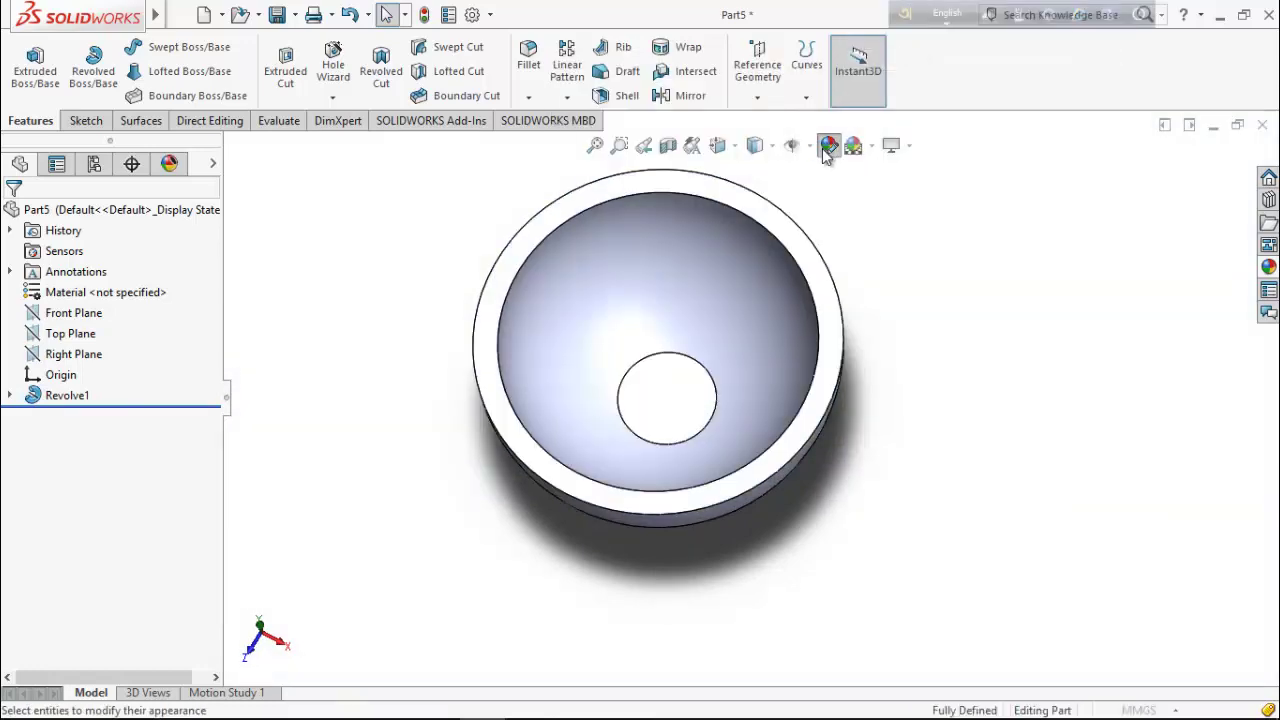
# Colour the whole part magenta using the standard colour swatches
pyautogui.click(829, 146)
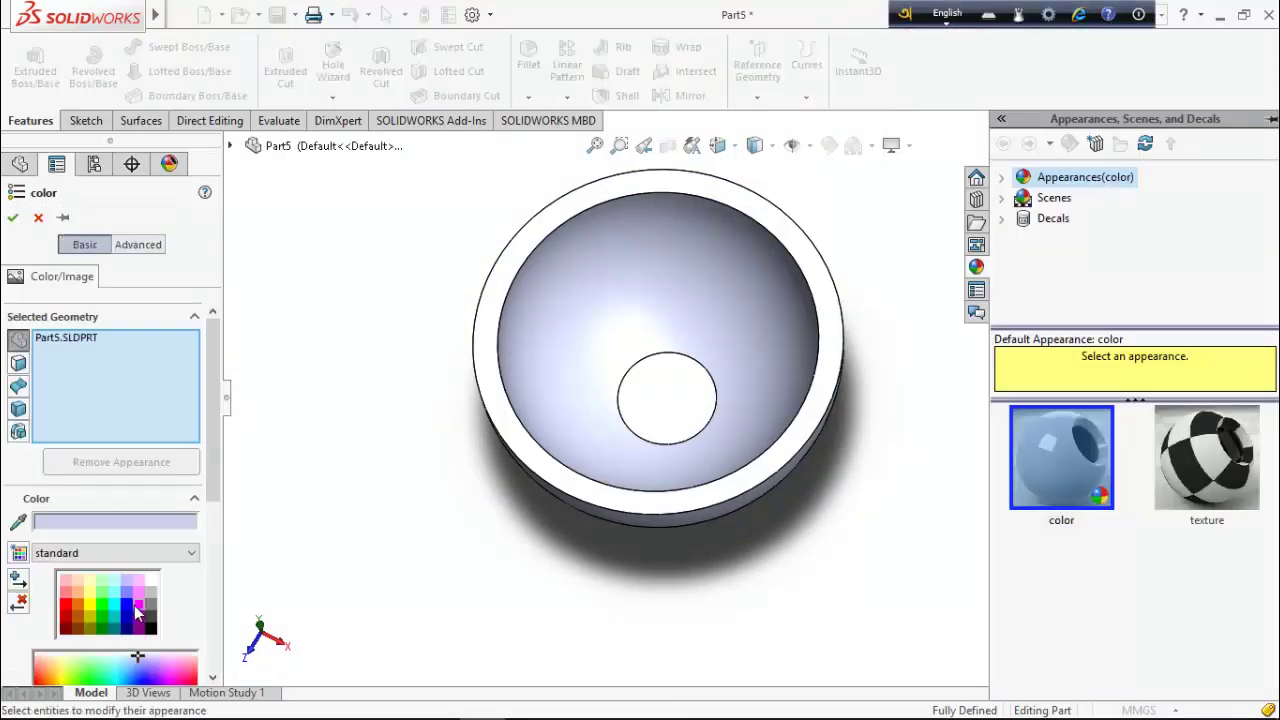
pyautogui.click(137, 606)
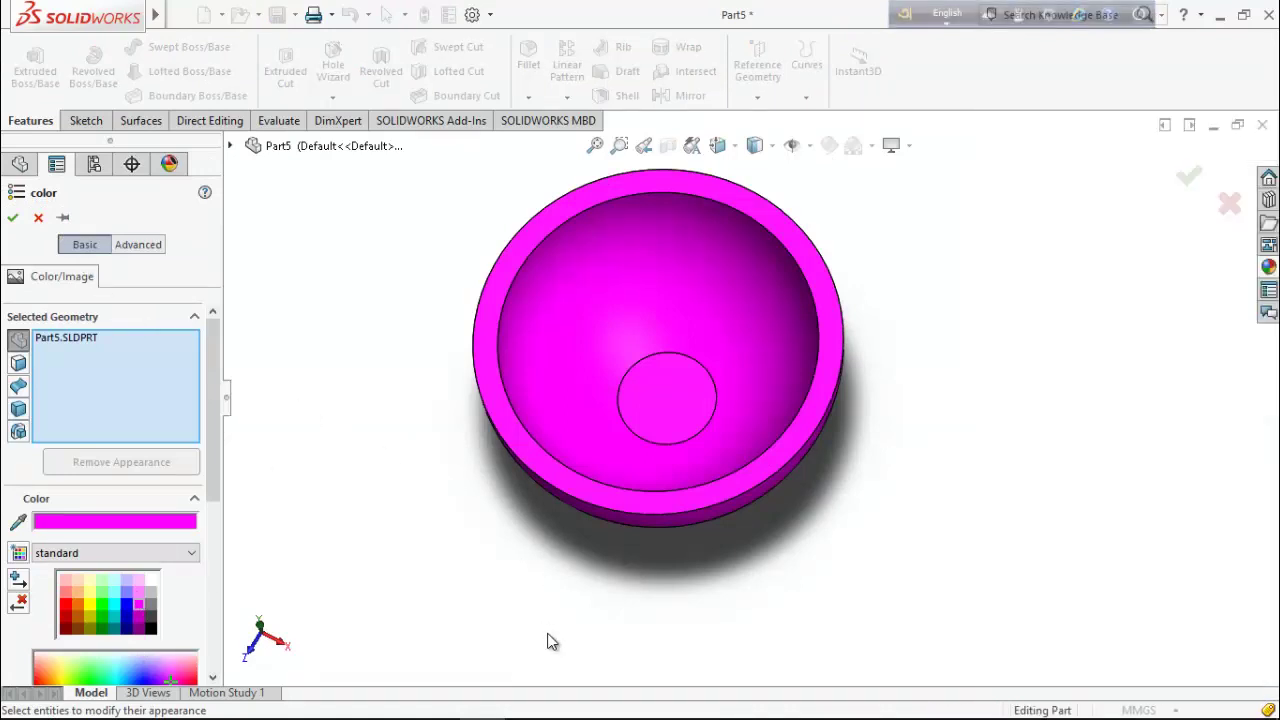
pyautogui.moveTo(551, 640); pyautogui.dragTo(543, 471, button='middle')
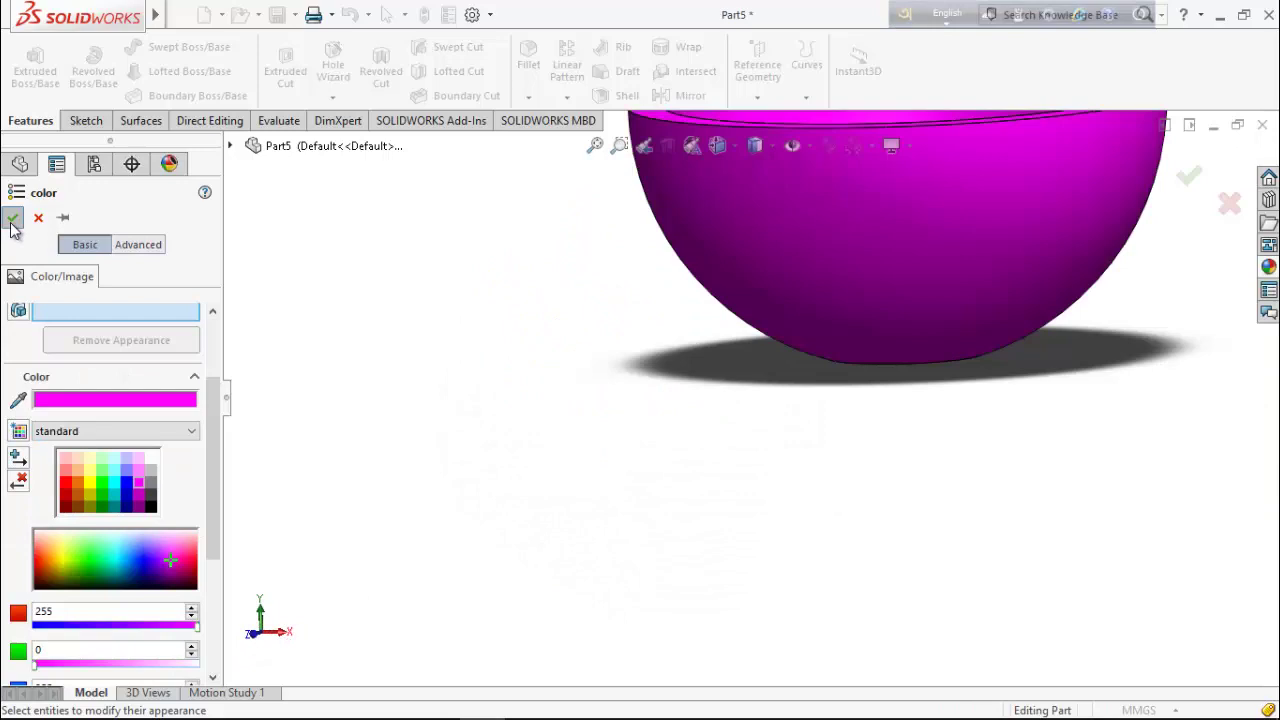
pyautogui.click(13, 218)
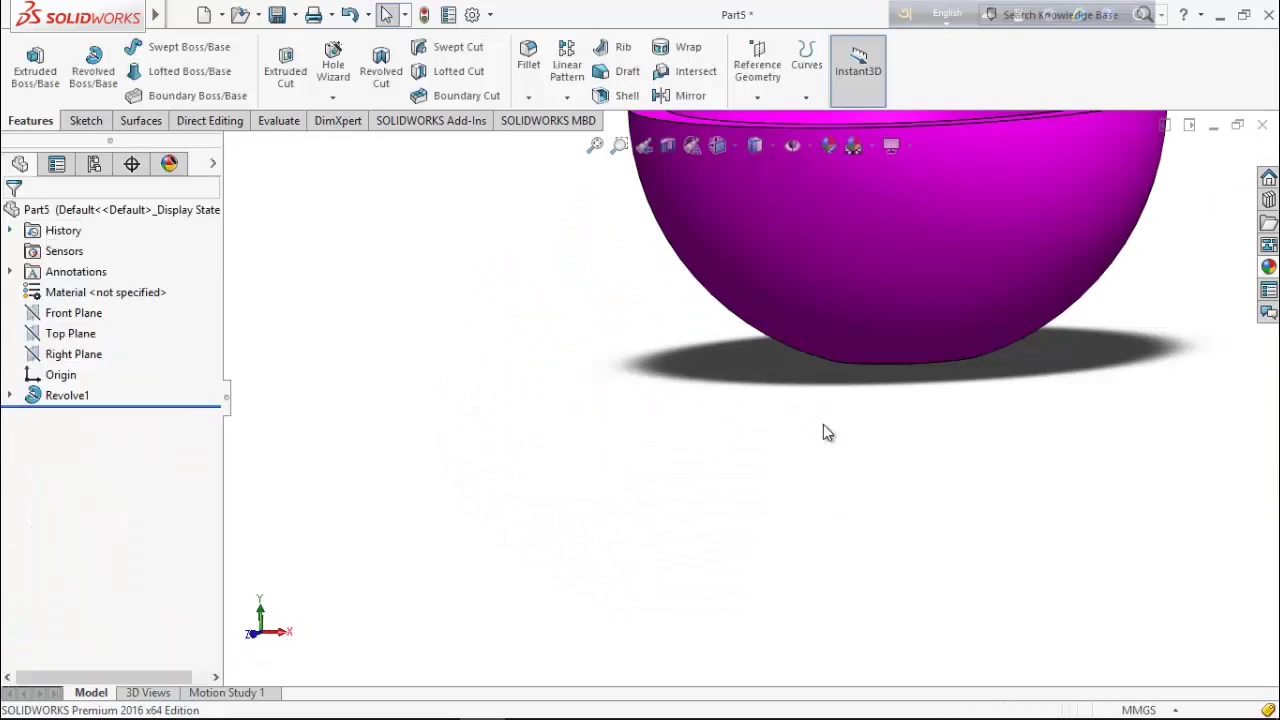
# On the Front Plane, sketch a circle about 32 mm in radius, centred on the midpoint of the bowl's rim edge
pyautogui.press('f')
pyautogui.moveTo(1016, 328); pyautogui.dragTo(1010, 265, button='middle')
pyautogui.rightClick(70, 318)
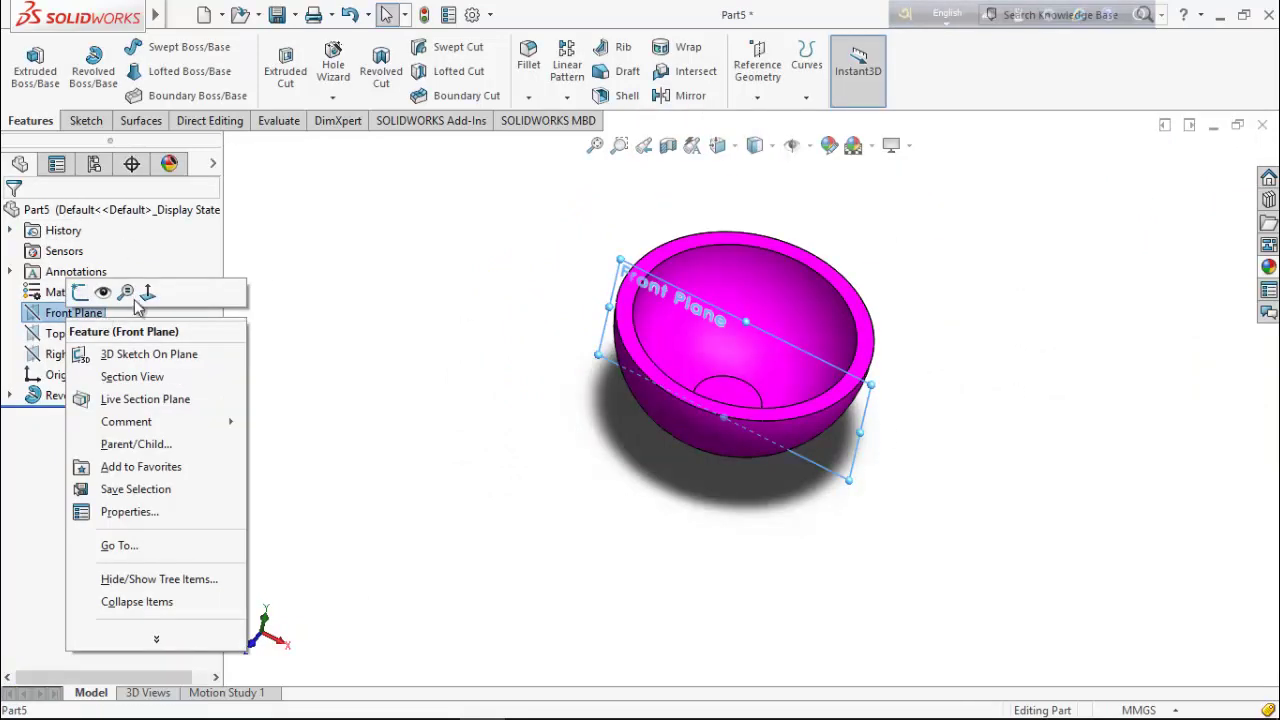
pyautogui.click(147, 291)
pyautogui.rightClick(85, 310)
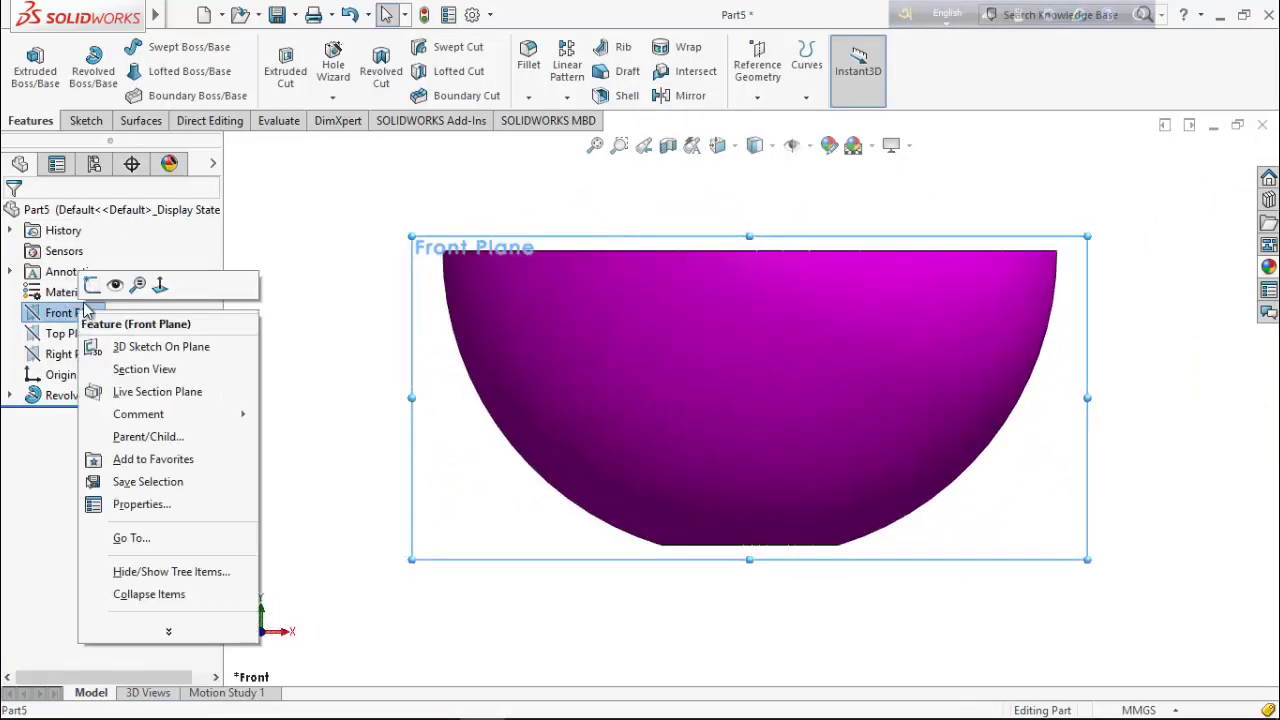
pyautogui.click(92, 285)
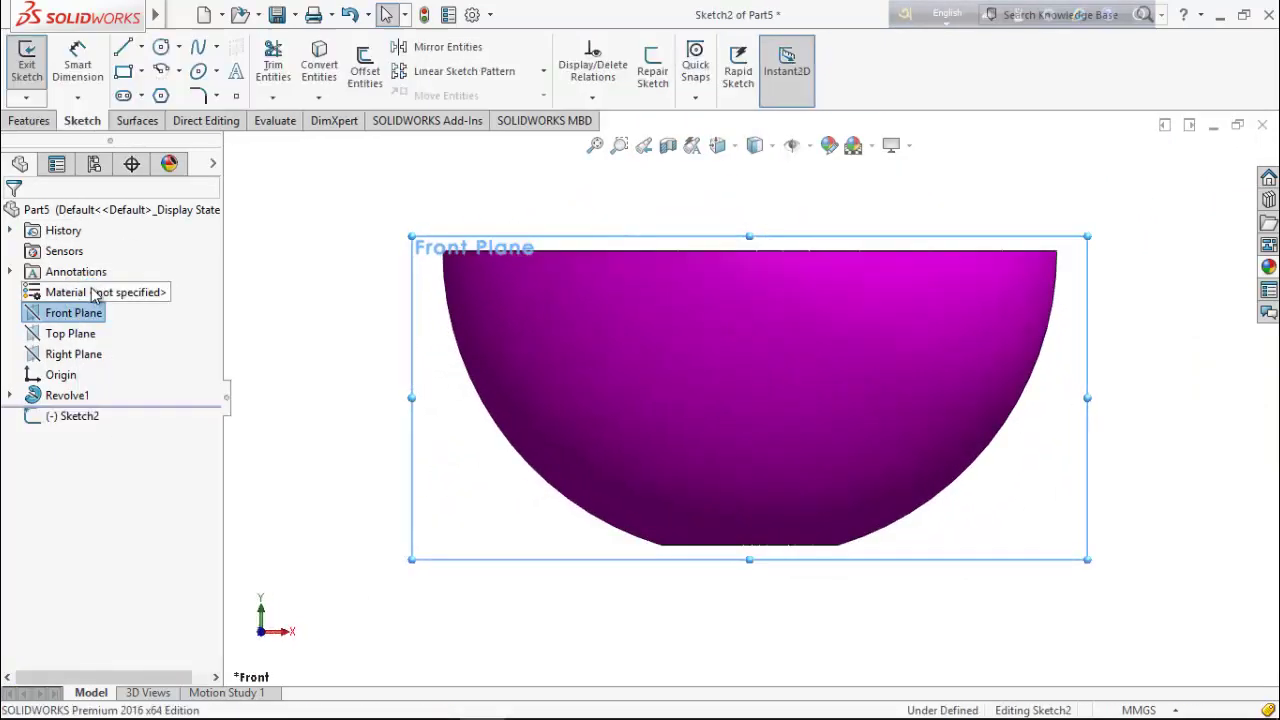
pyautogui.click(180, 48)
pyautogui.click(190, 69)
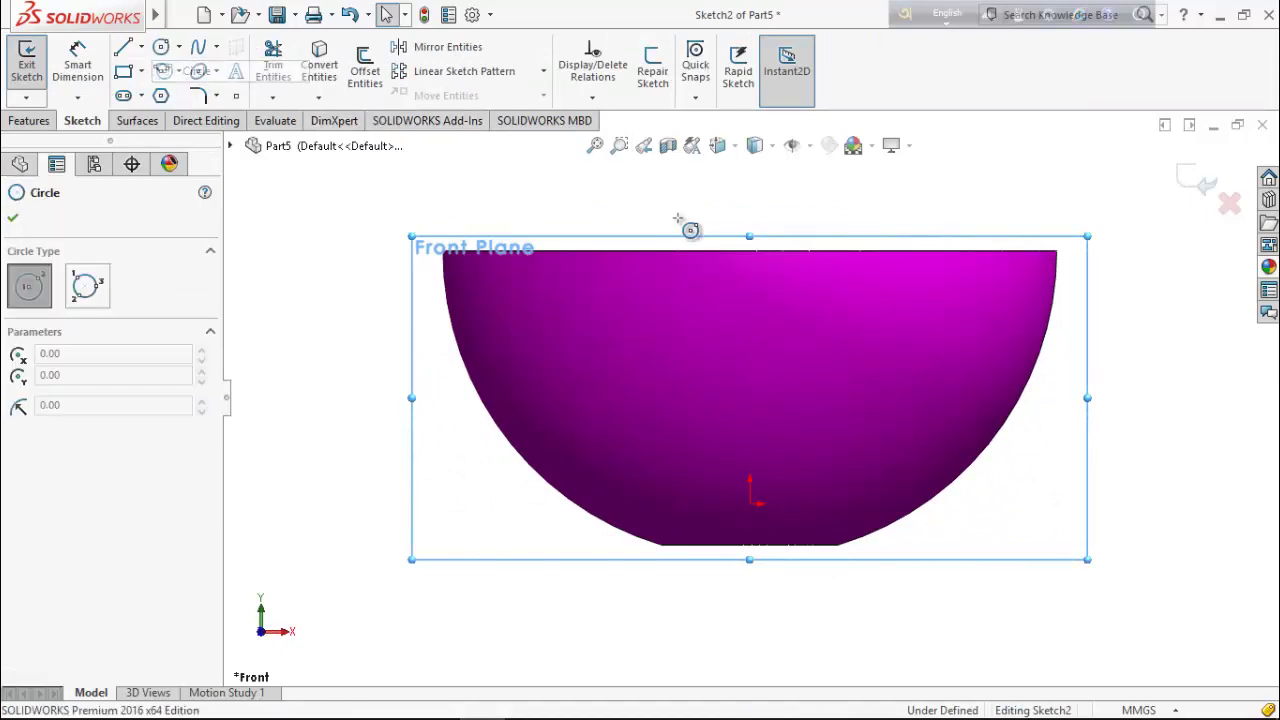
pyautogui.click(751, 251)
pyautogui.click(646, 329)
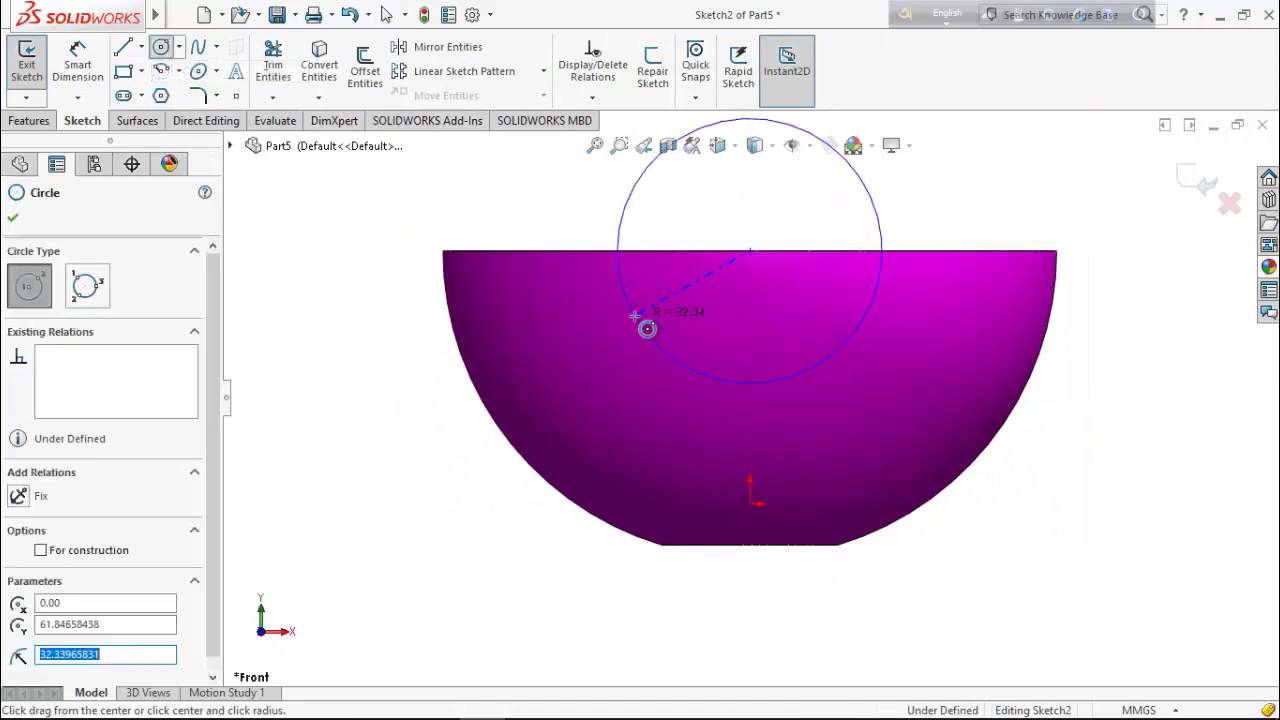
# Dimension the circle's diameter to 70.2 mm
pyautogui.click(78, 64)
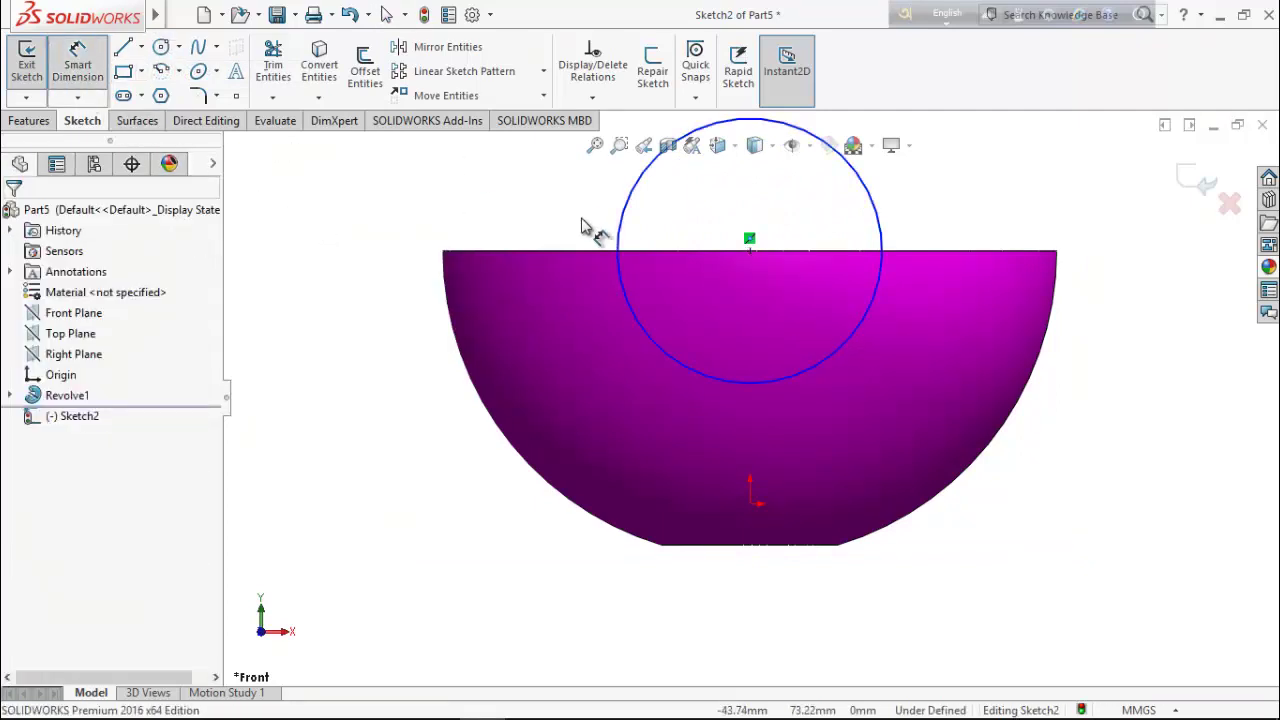
pyautogui.click(623, 235)
pyautogui.click(520, 270)
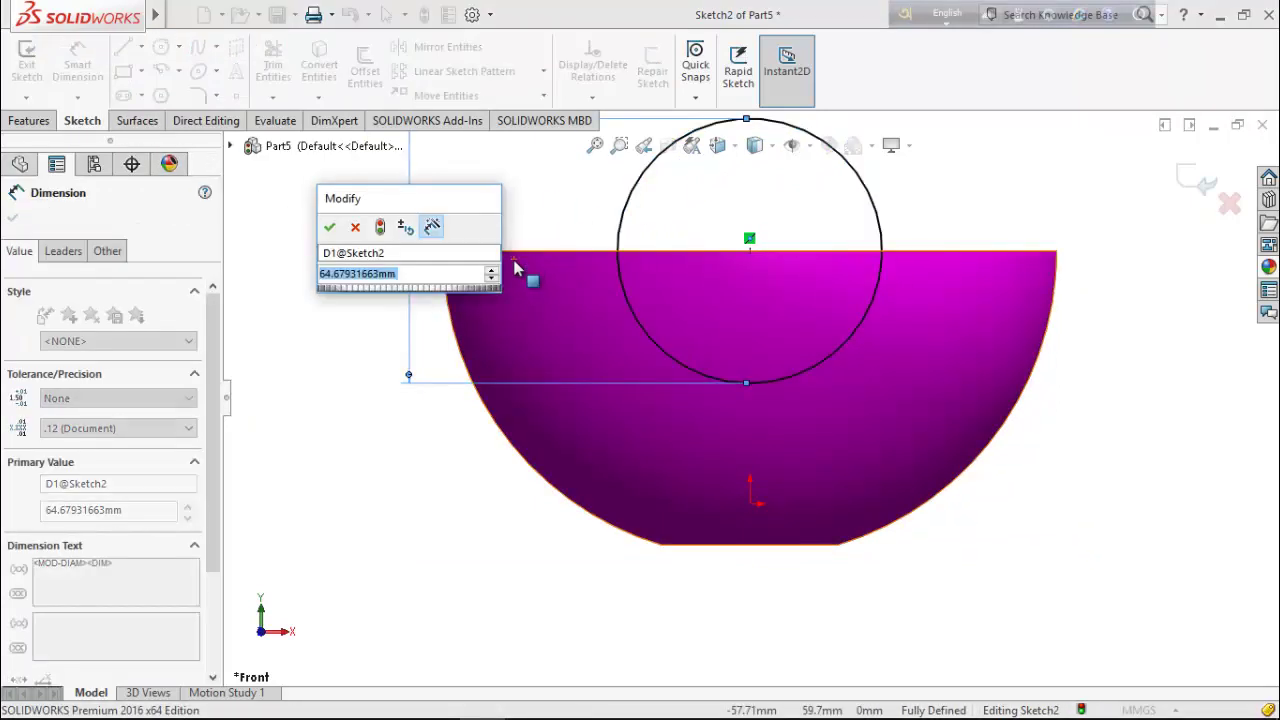
pyautogui.write('70')
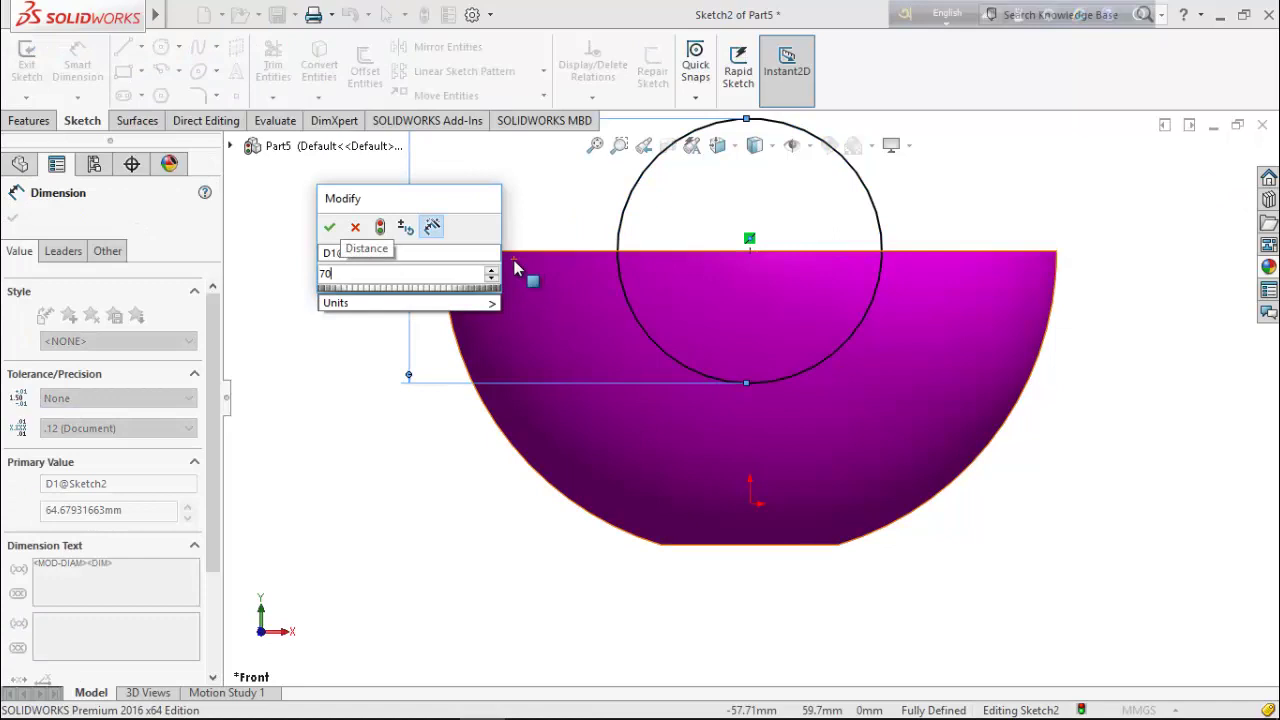
pyautogui.write('.2')
pyautogui.press('Return')
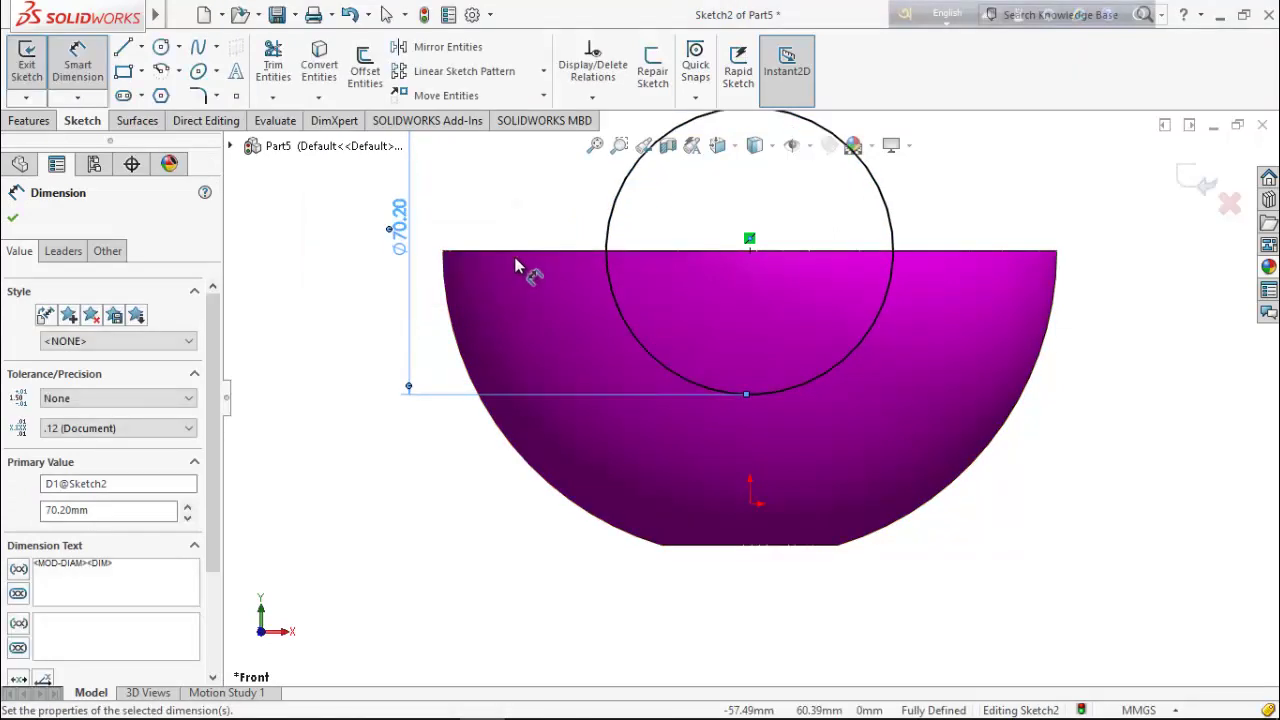
pyautogui.press('z')
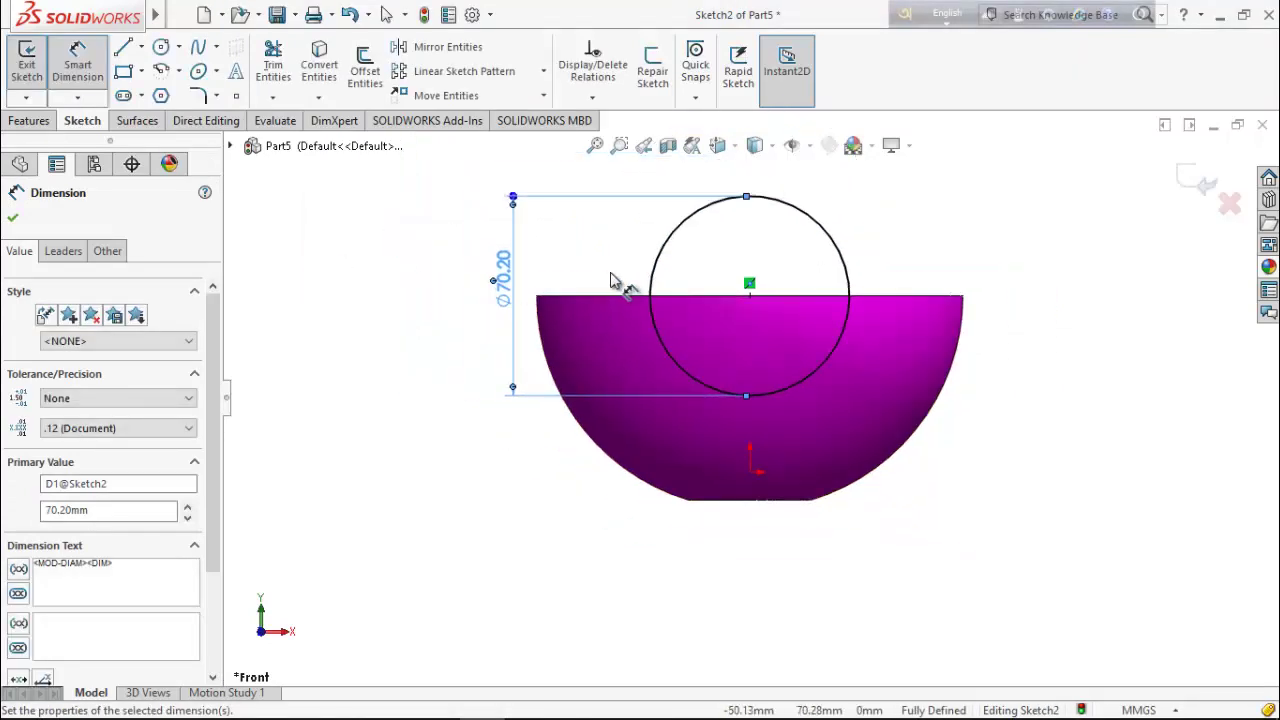
pyautogui.click(12, 221)
# Cut the circle through one side of the bowl wall with Extruded Cut, using Up To Next and the reversed direction
pyautogui.click(25, 121)
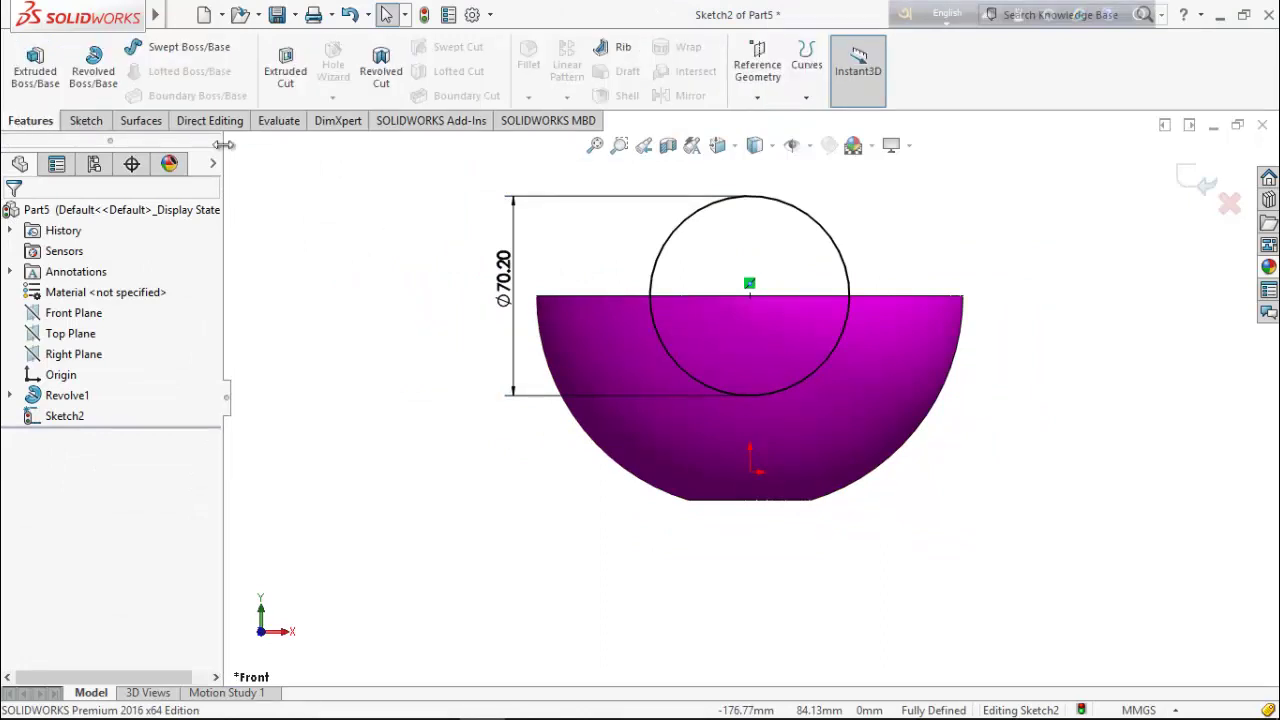
pyautogui.click(285, 65)
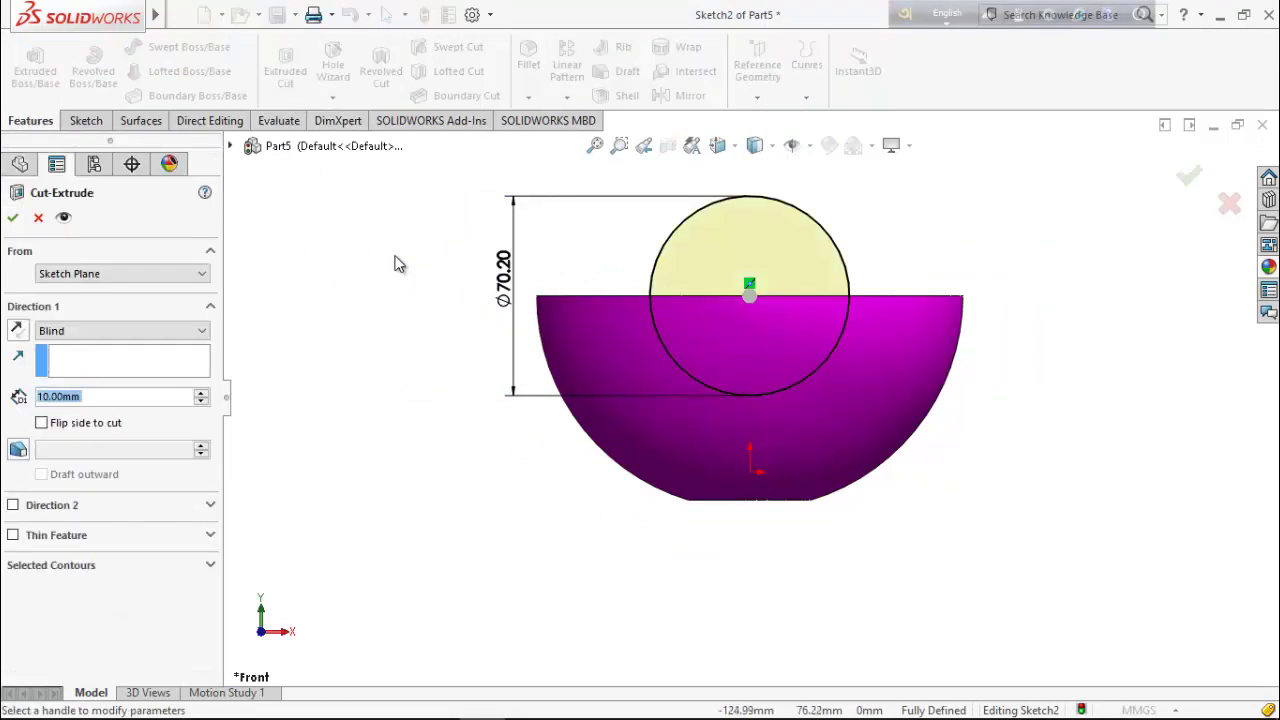
pyautogui.moveTo(398, 263); pyautogui.dragTo(434, 386, button='middle')
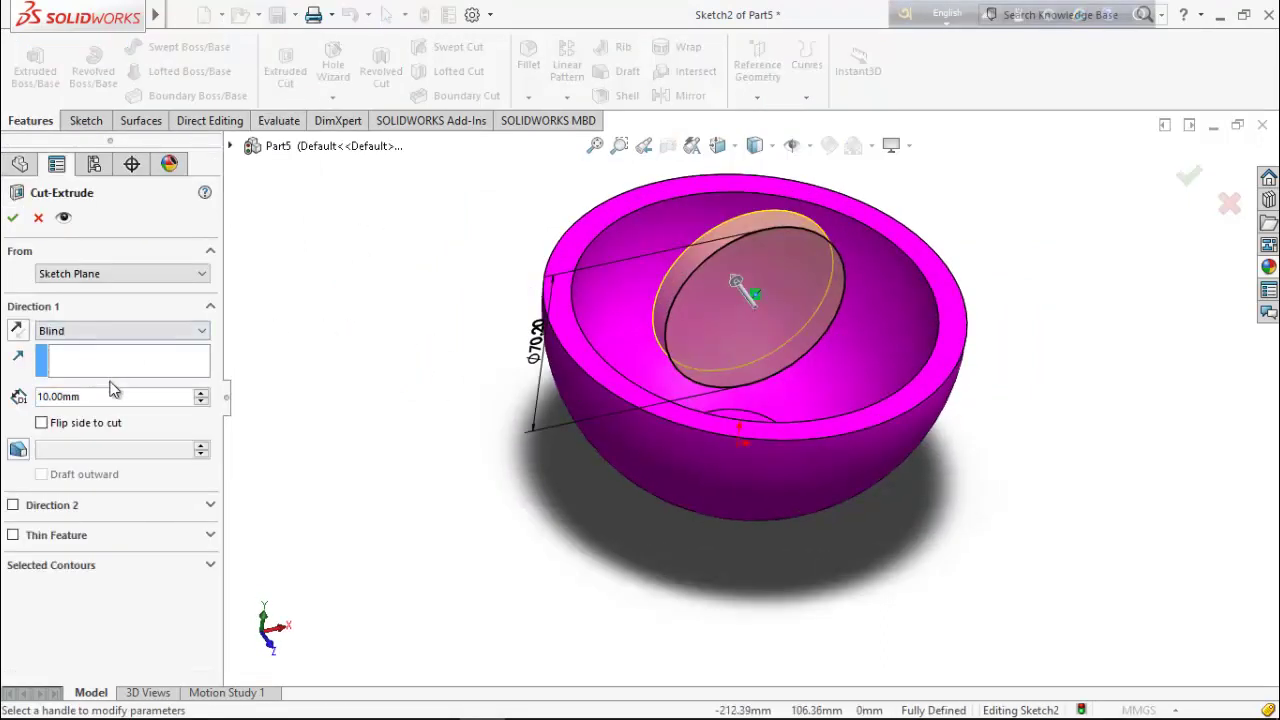
pyautogui.click(88, 332)
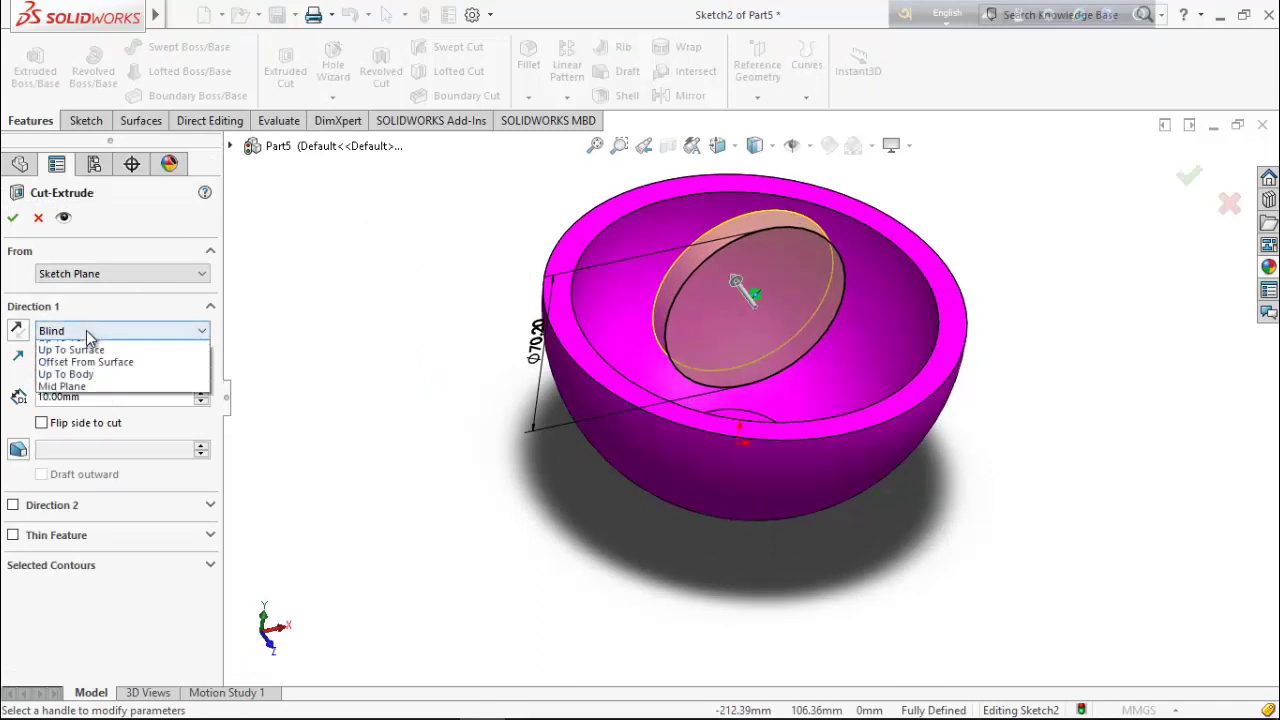
pyautogui.click(84, 386)
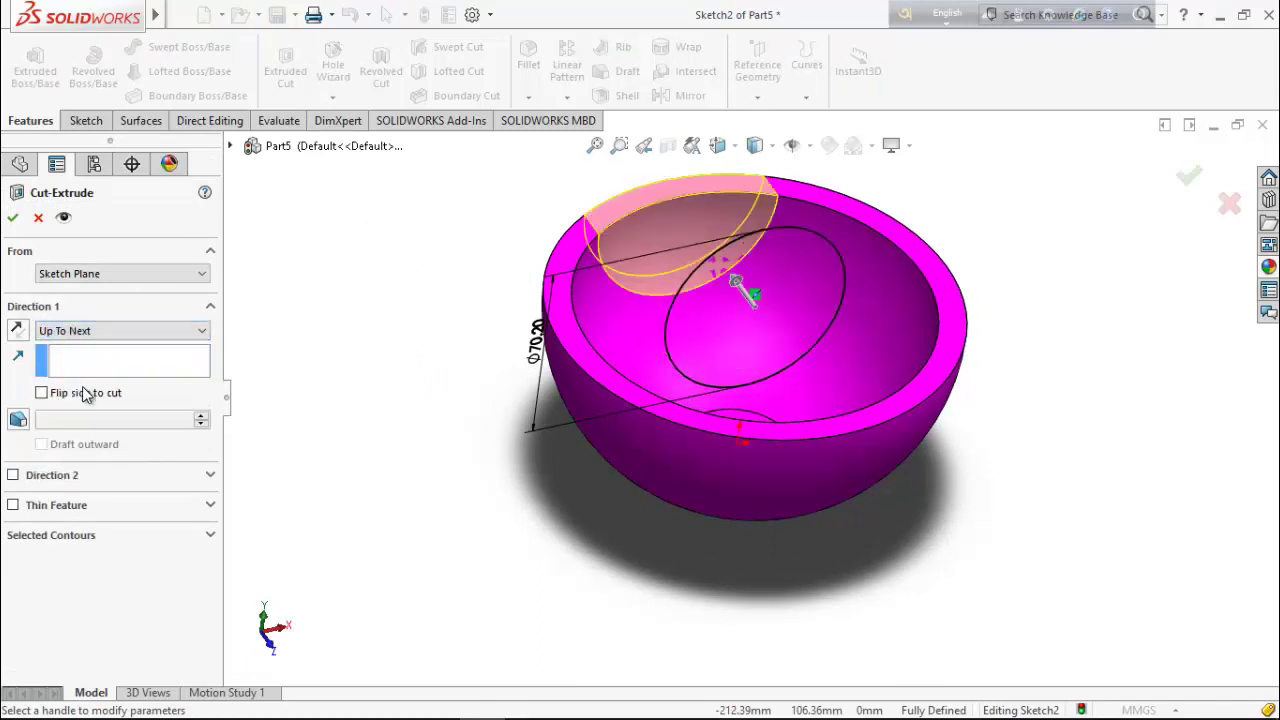
pyautogui.click(19, 335)
pyautogui.moveTo(545, 395)
pyautogui.mouseDown(button='middle')
pyautogui.moveTo(606, 458)
pyautogui.moveTo(672, 437)
pyautogui.mouseUp(button='middle')
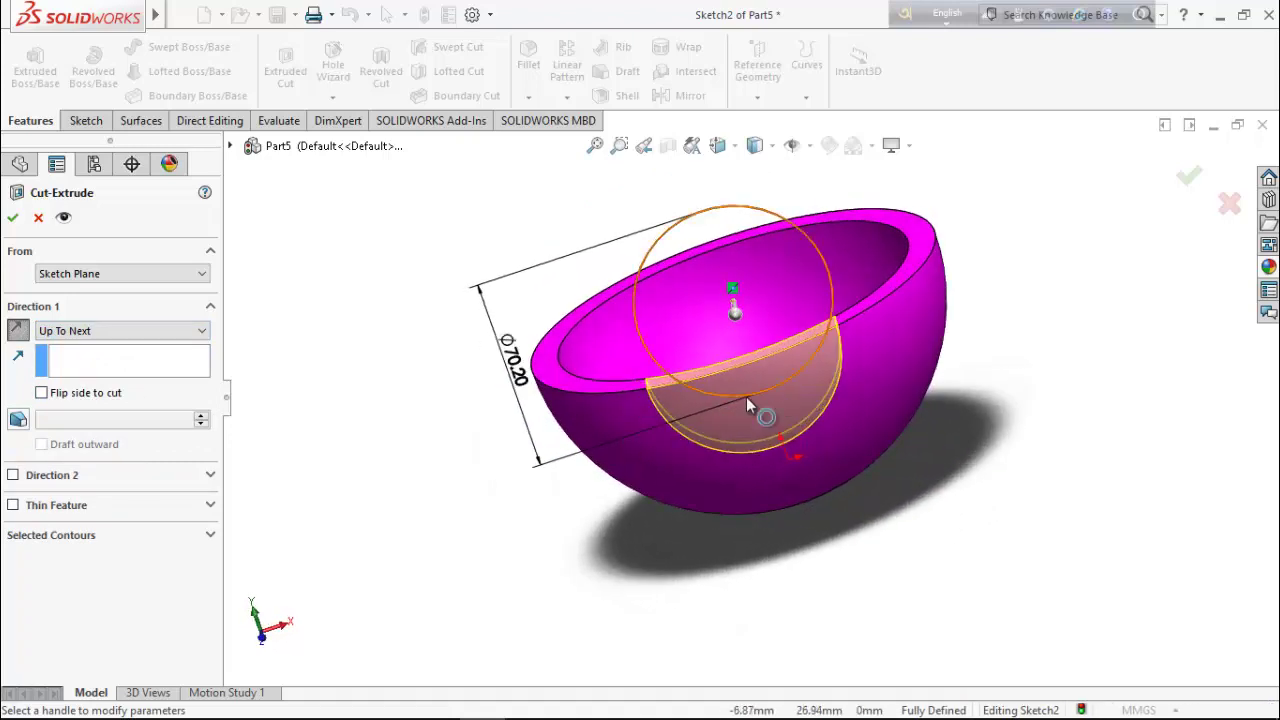
pyautogui.click(13, 220)
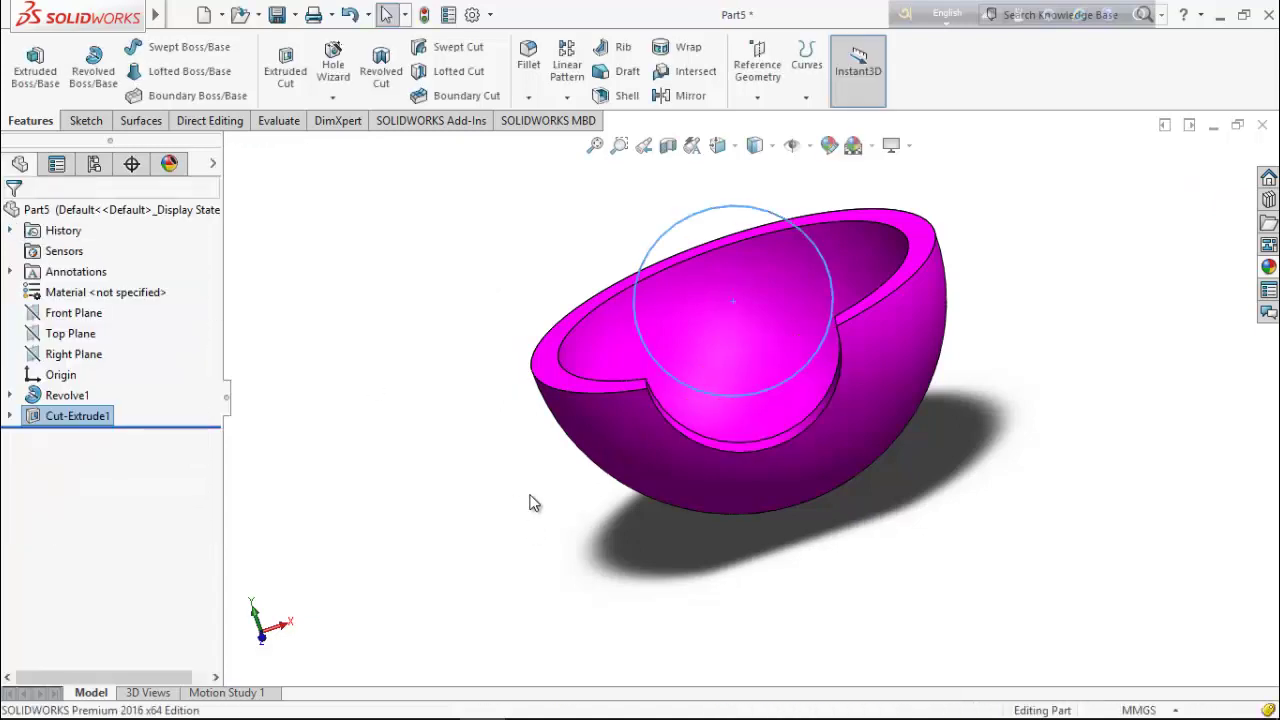
# Create a mid plane reference plane between the Front Plane and the Right Plane
pyautogui.moveTo(1140, 570); pyautogui.dragTo(1150, 630, button='middle')
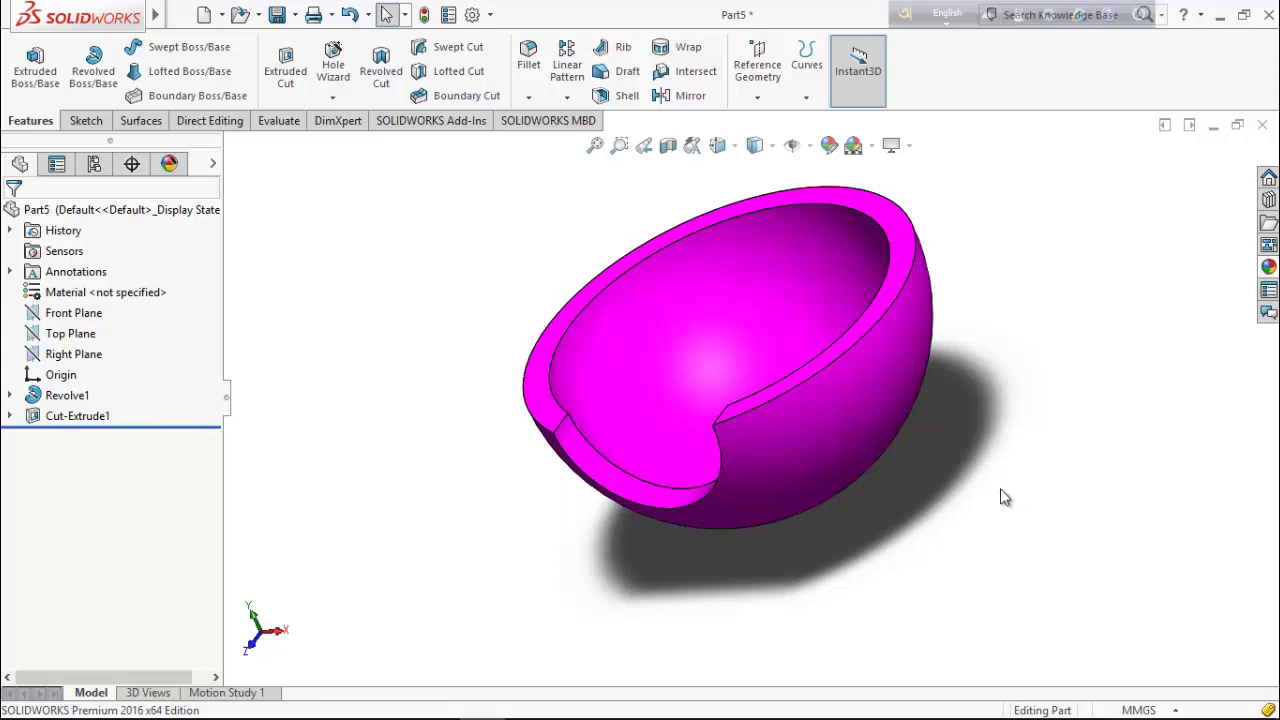
pyautogui.click(75, 312)
pyautogui.keyDown('ctrl'); pyautogui.click(86, 356); pyautogui.keyUp('ctrl')
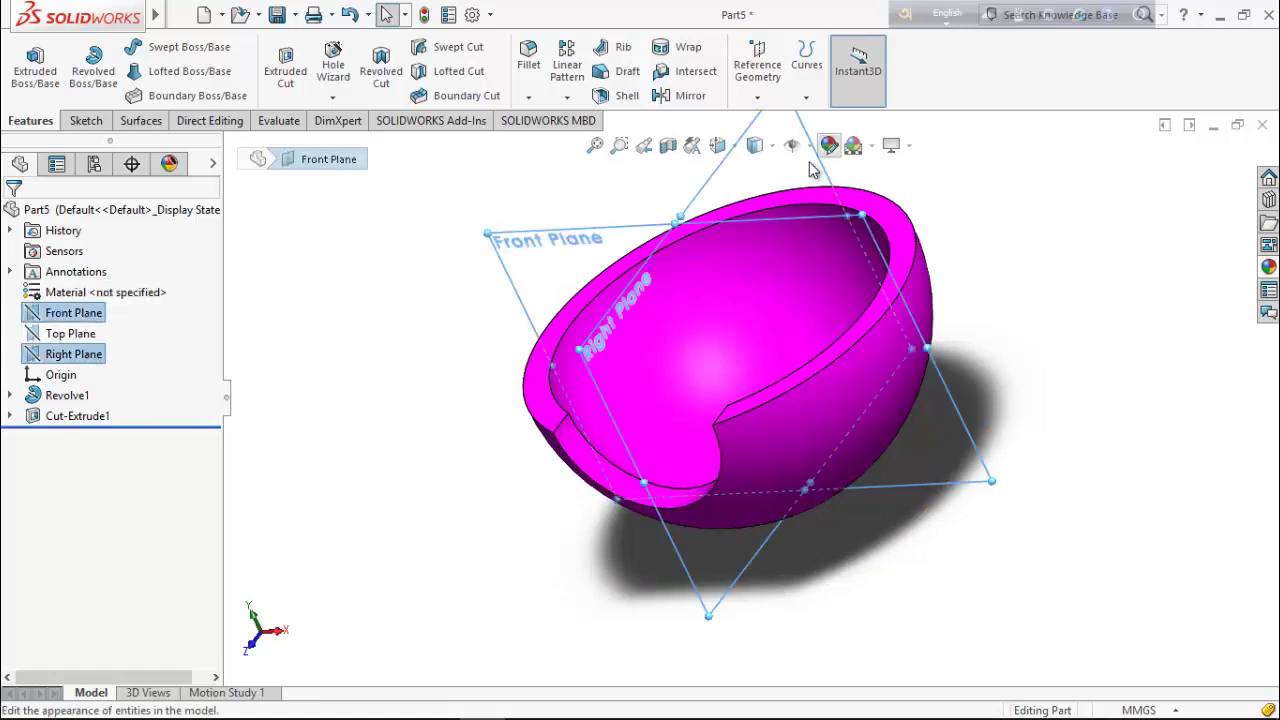
pyautogui.click(768, 90)
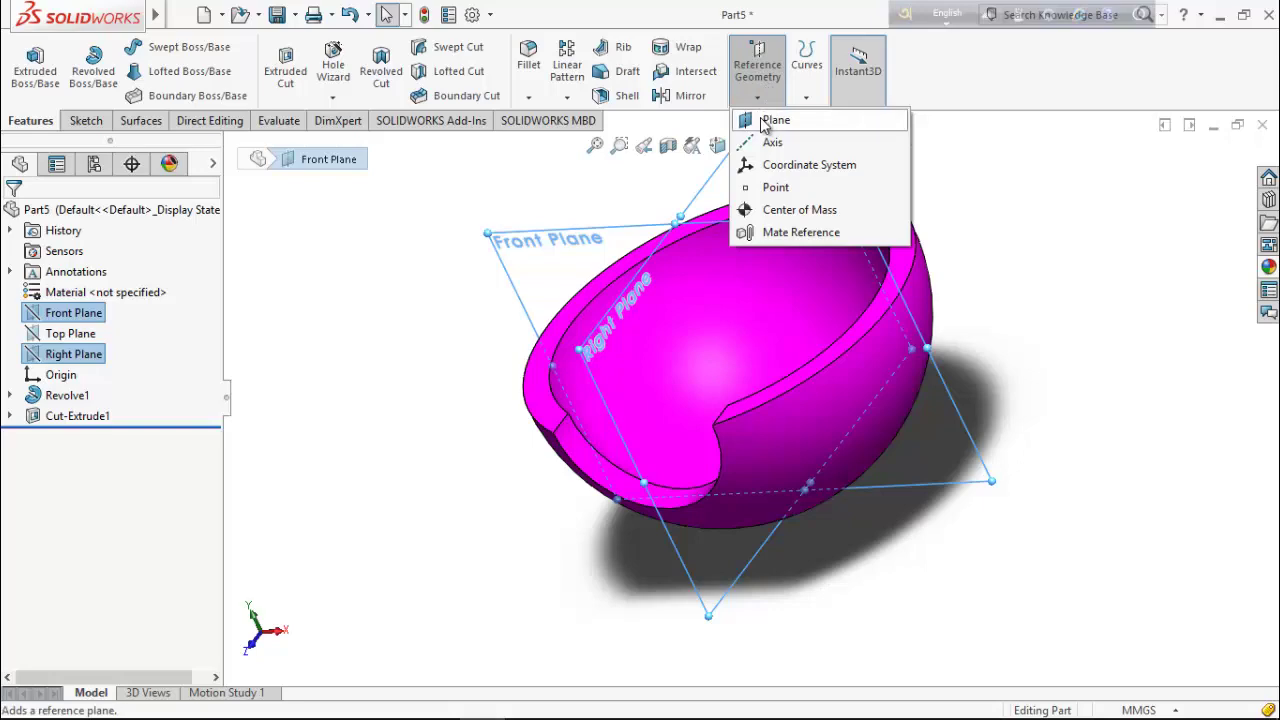
pyautogui.click(772, 120)
pyautogui.moveTo(520, 330); pyautogui.dragTo(492, 465, button='middle')
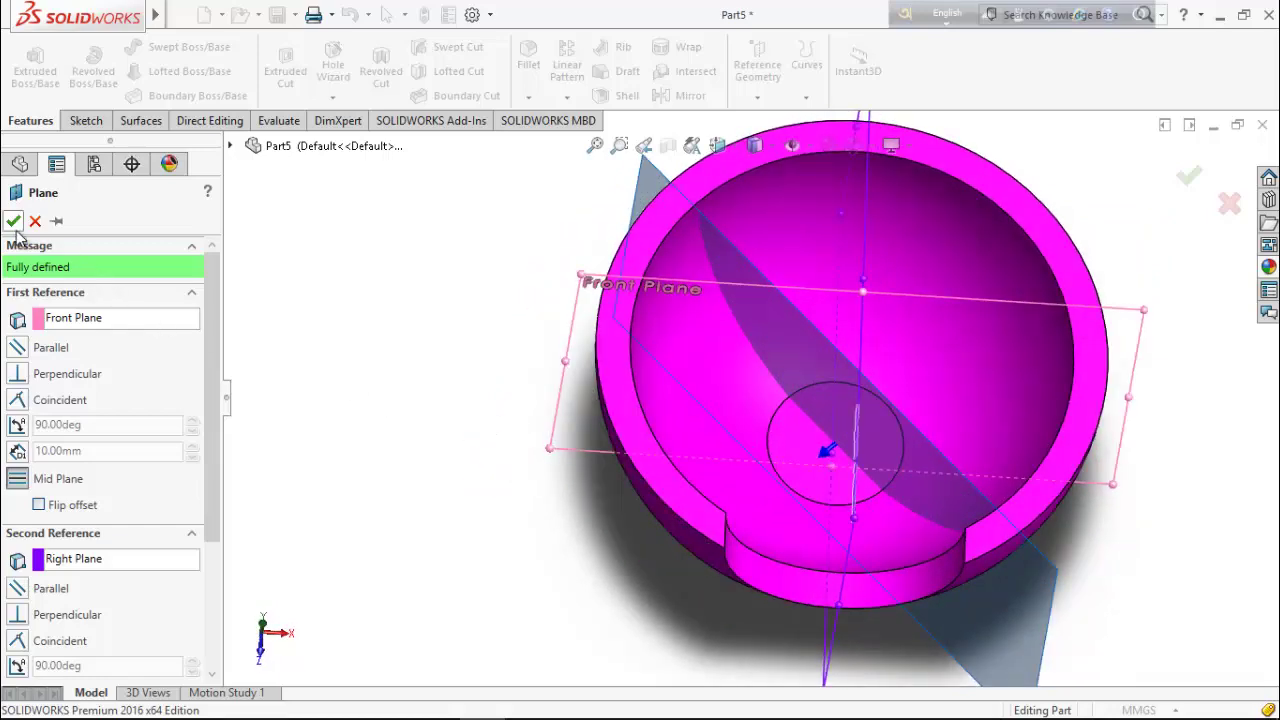
pyautogui.rightClick(363, 340)
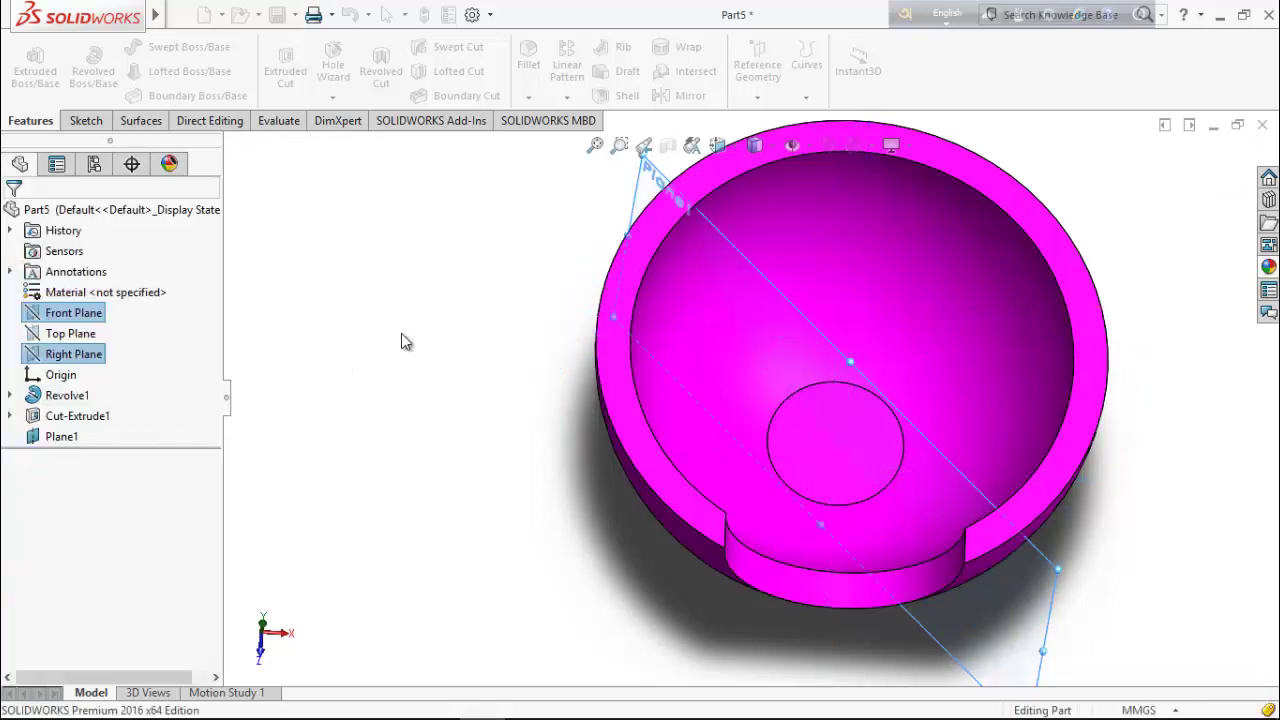
# On the diagonal reference plane, sketch a vertical straight slot from the rim edge's midpoint, about 34 mm between centres and 26 mm wide
pyautogui.moveTo(403, 343); pyautogui.dragTo(1008, 620, button='middle')
pyautogui.rightClick(1034, 370)
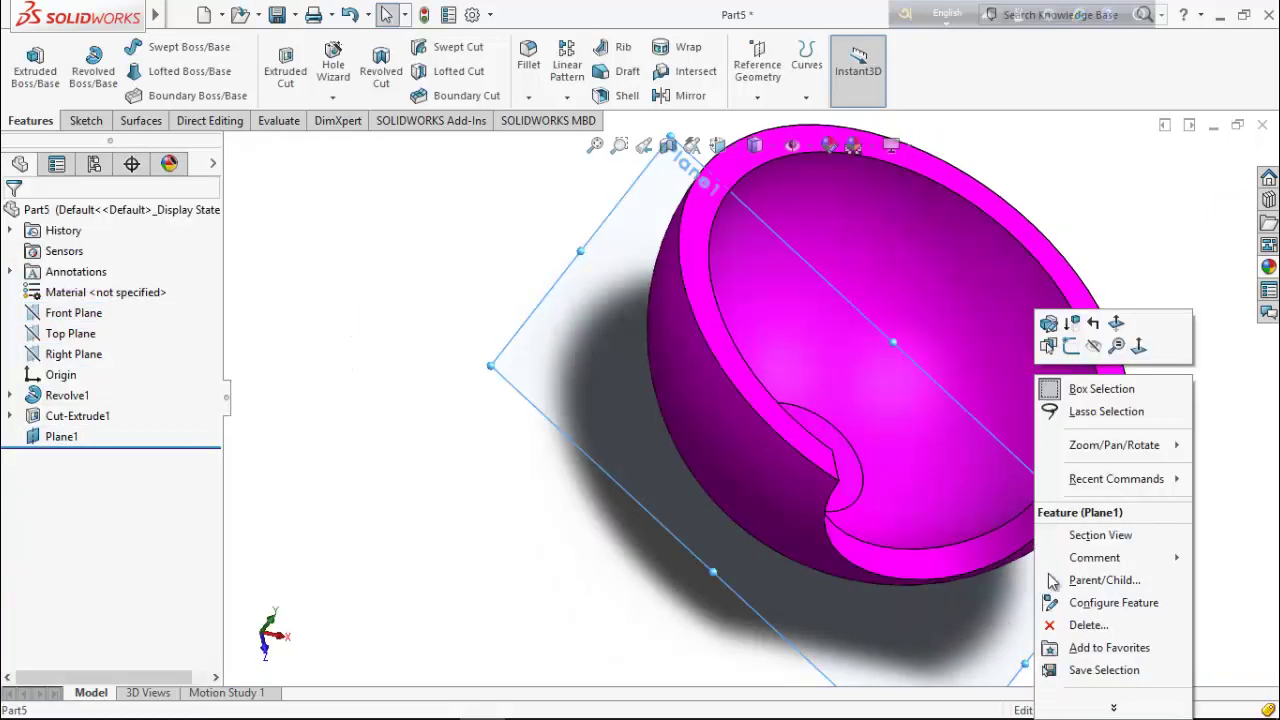
pyautogui.click(1137, 346)
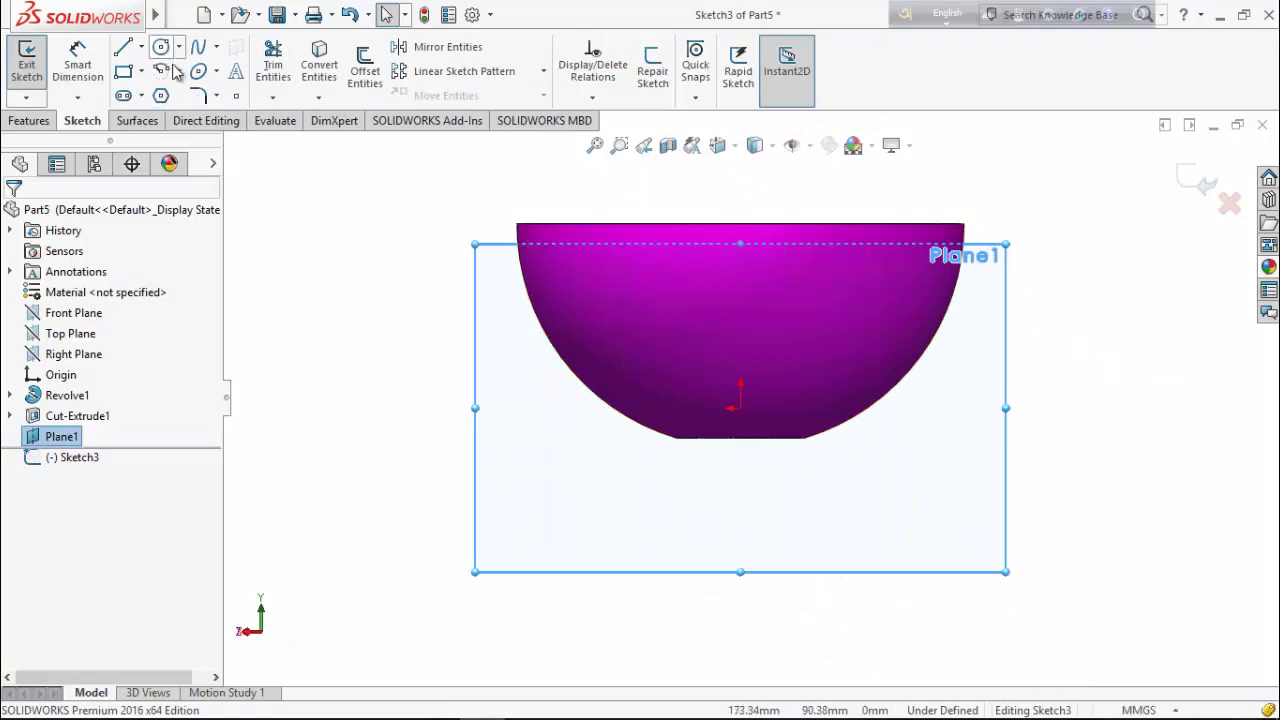
pyautogui.click(123, 96)
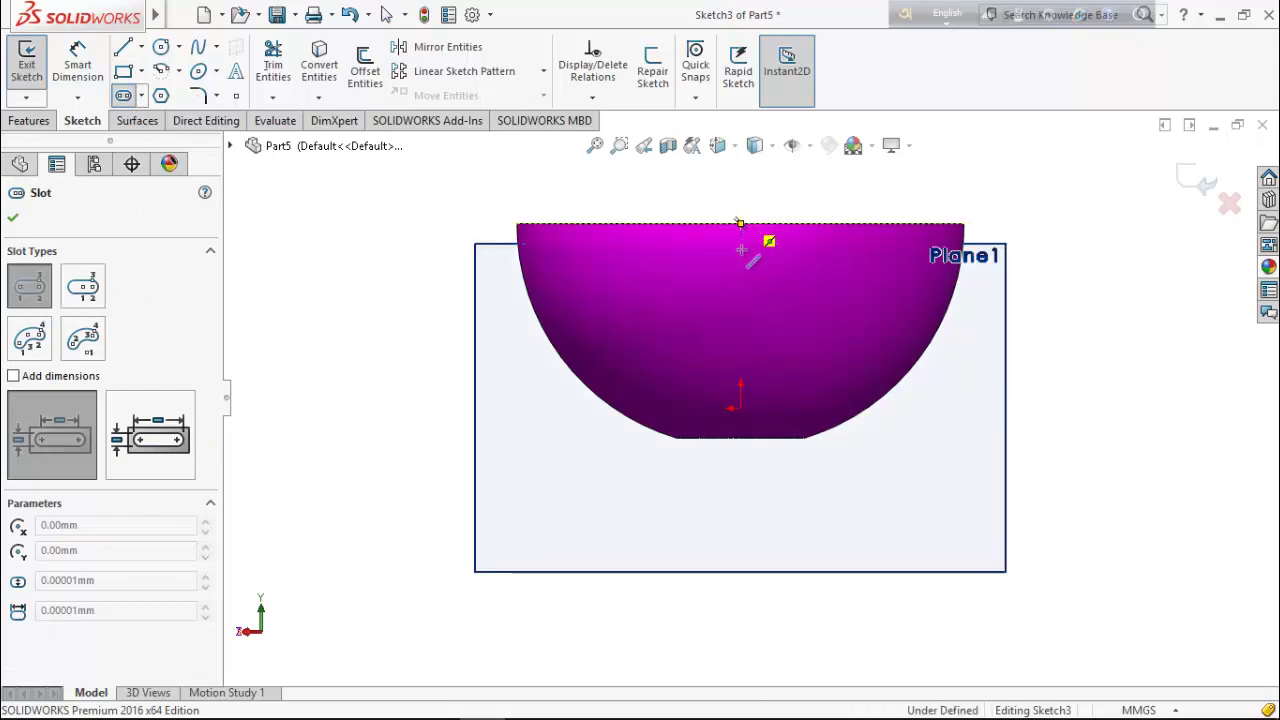
pyautogui.click(740, 224)
pyautogui.click(740, 325)
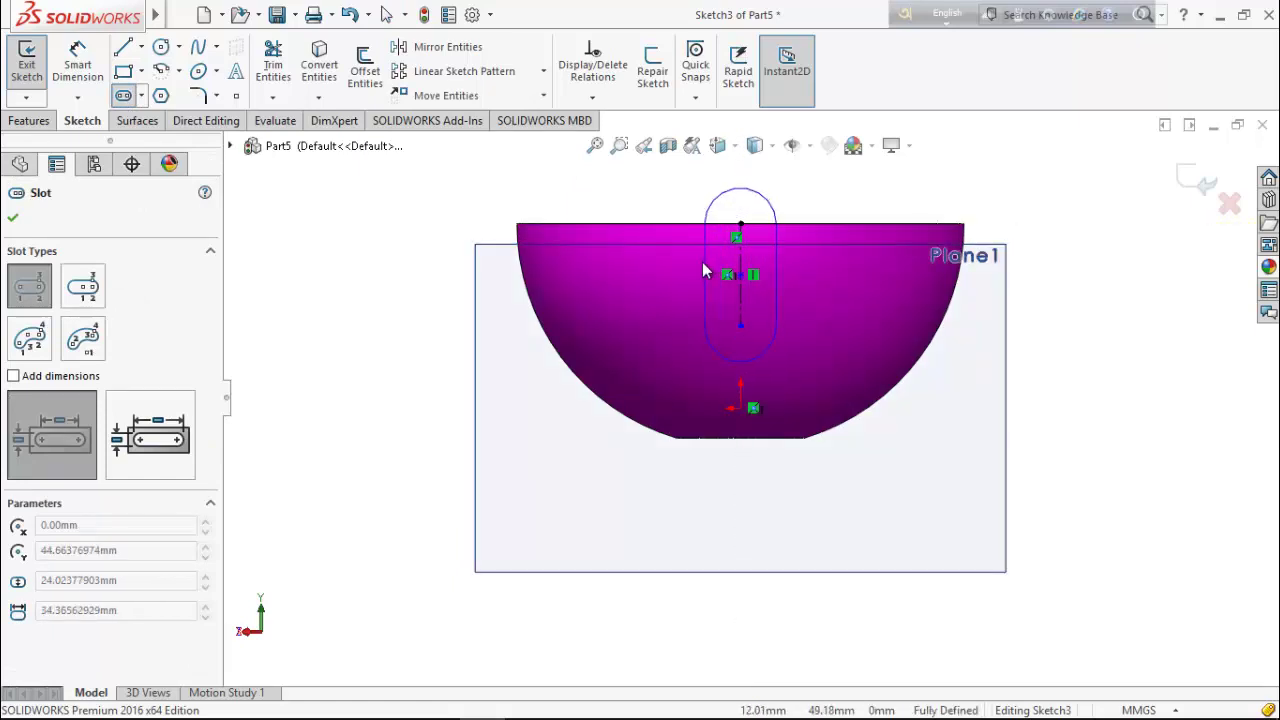
pyautogui.click(702, 262)
pyautogui.rightClick(416, 239)
pyautogui.click(453, 254)
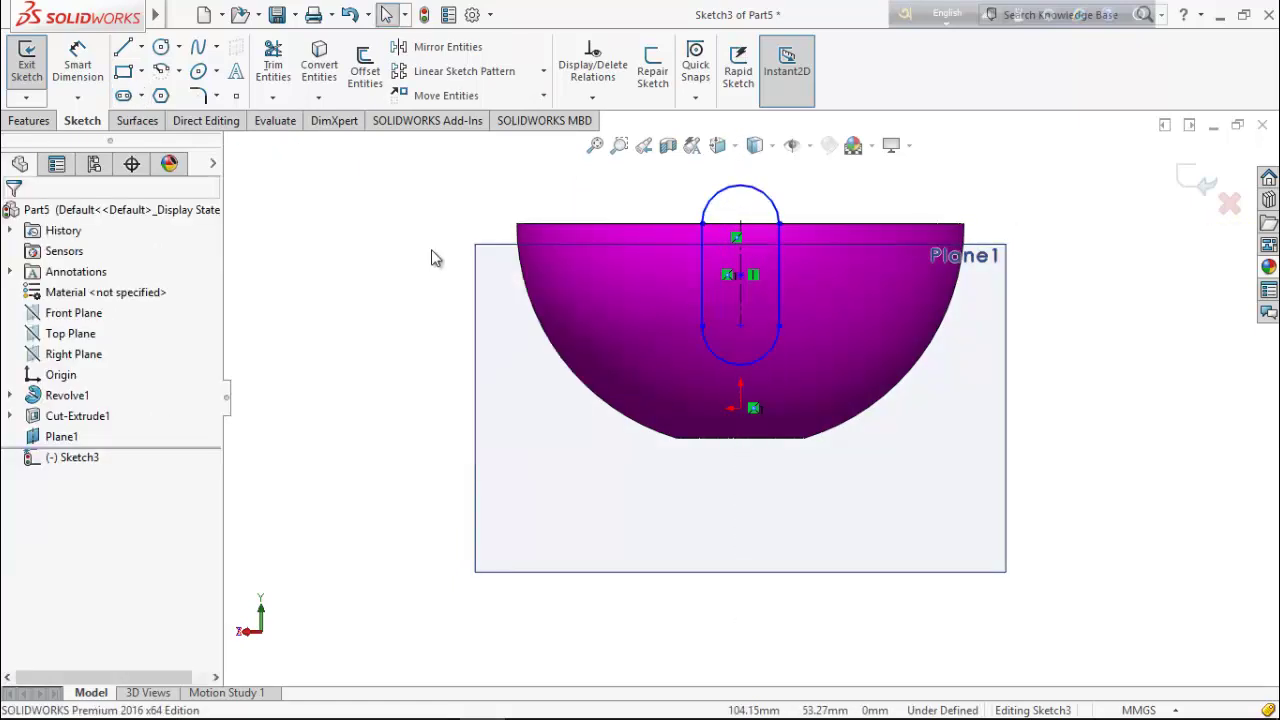
# Dimension the slot's centre-to-centre length to 51 mm
pyautogui.click(78, 62)
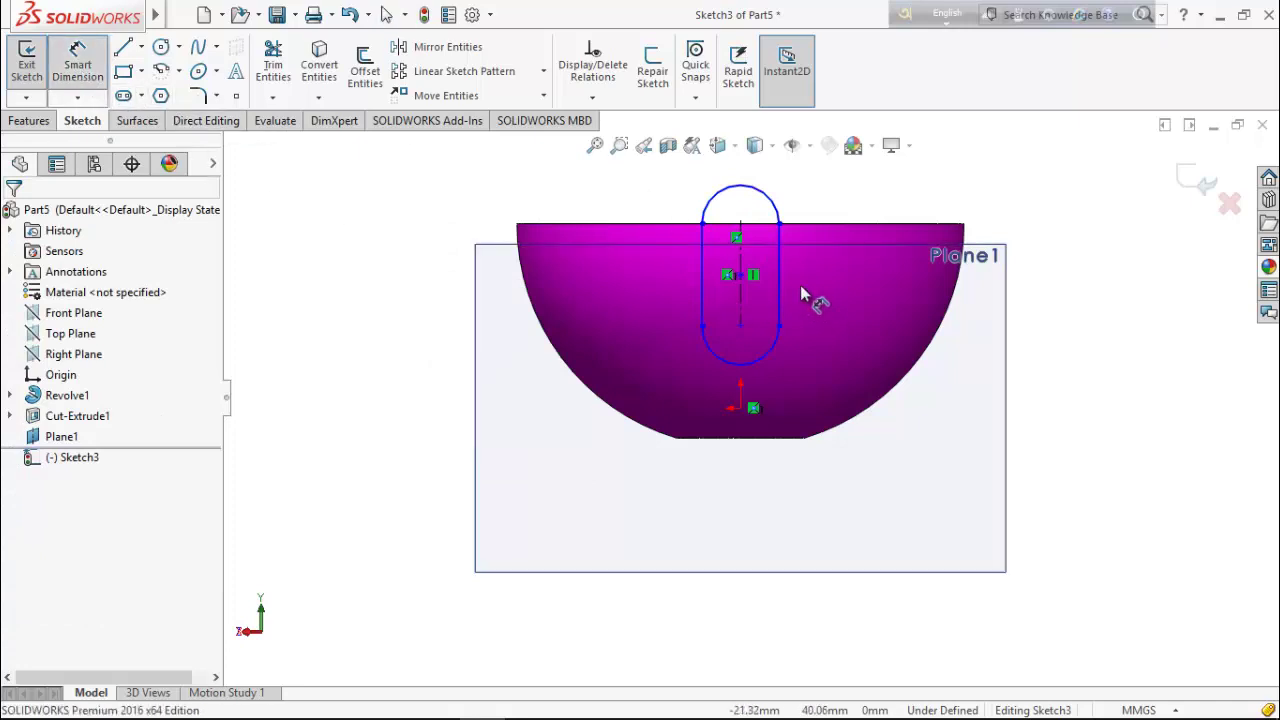
pyautogui.click(743, 308)
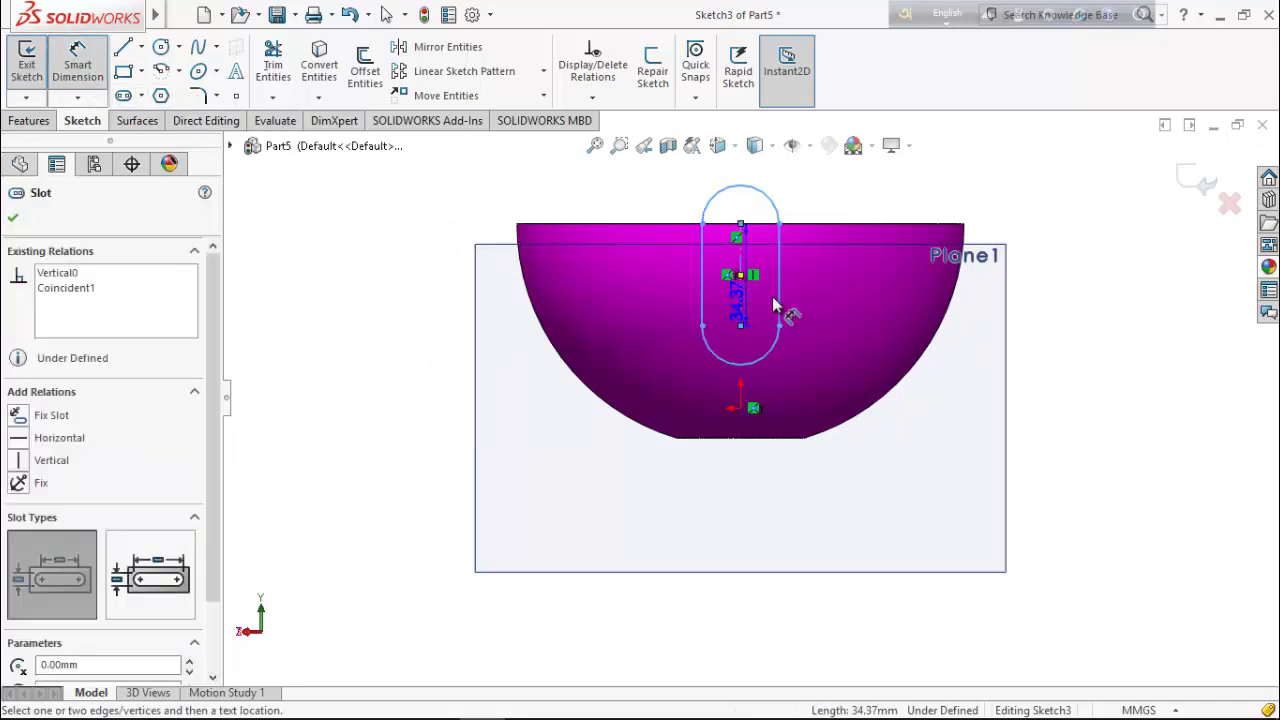
pyautogui.click(848, 295)
pyautogui.write('51')
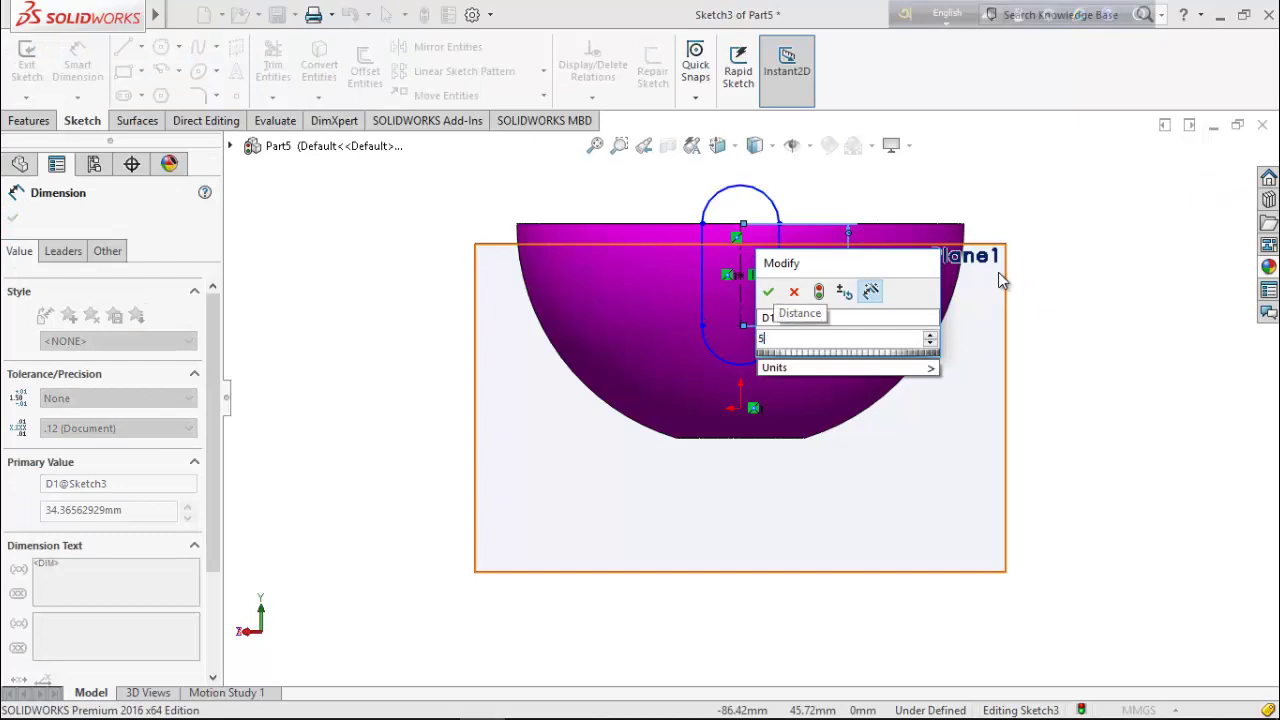
pyautogui.press('Return')
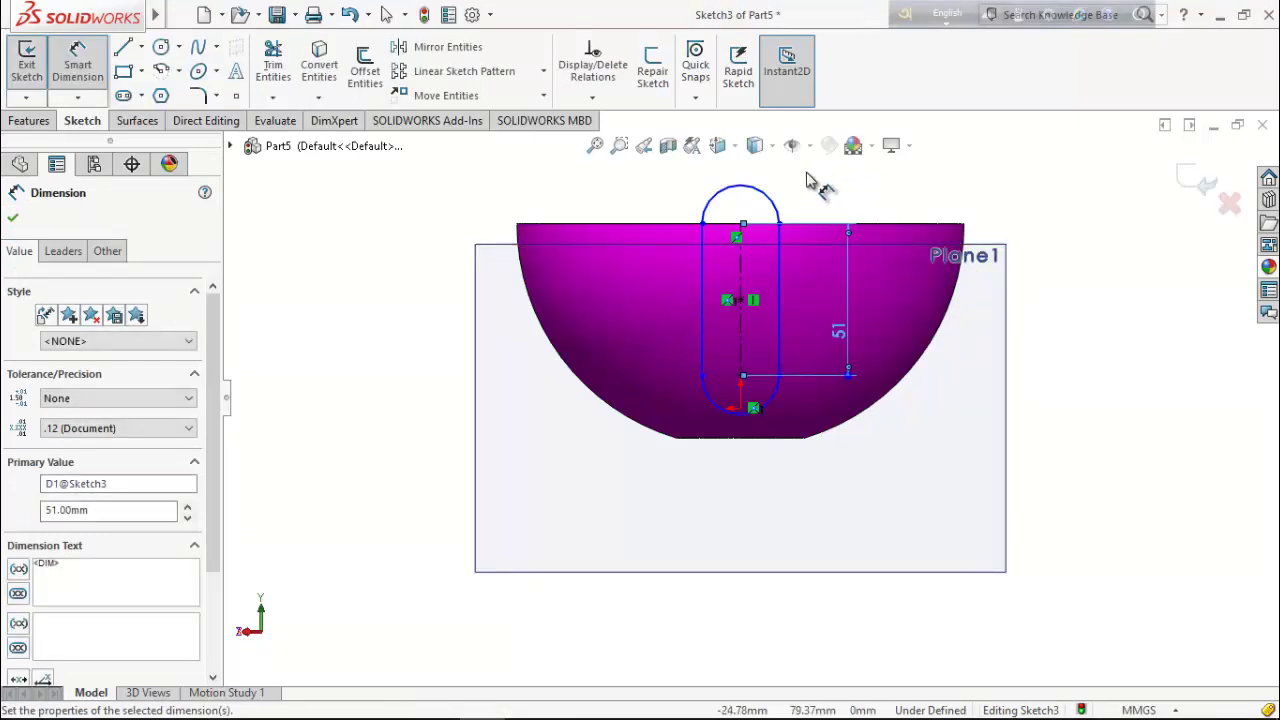
# Dimension the radius of the slot's upper end arc to 10.1 mm
pyautogui.click(768, 205)
pyautogui.click(803, 196)
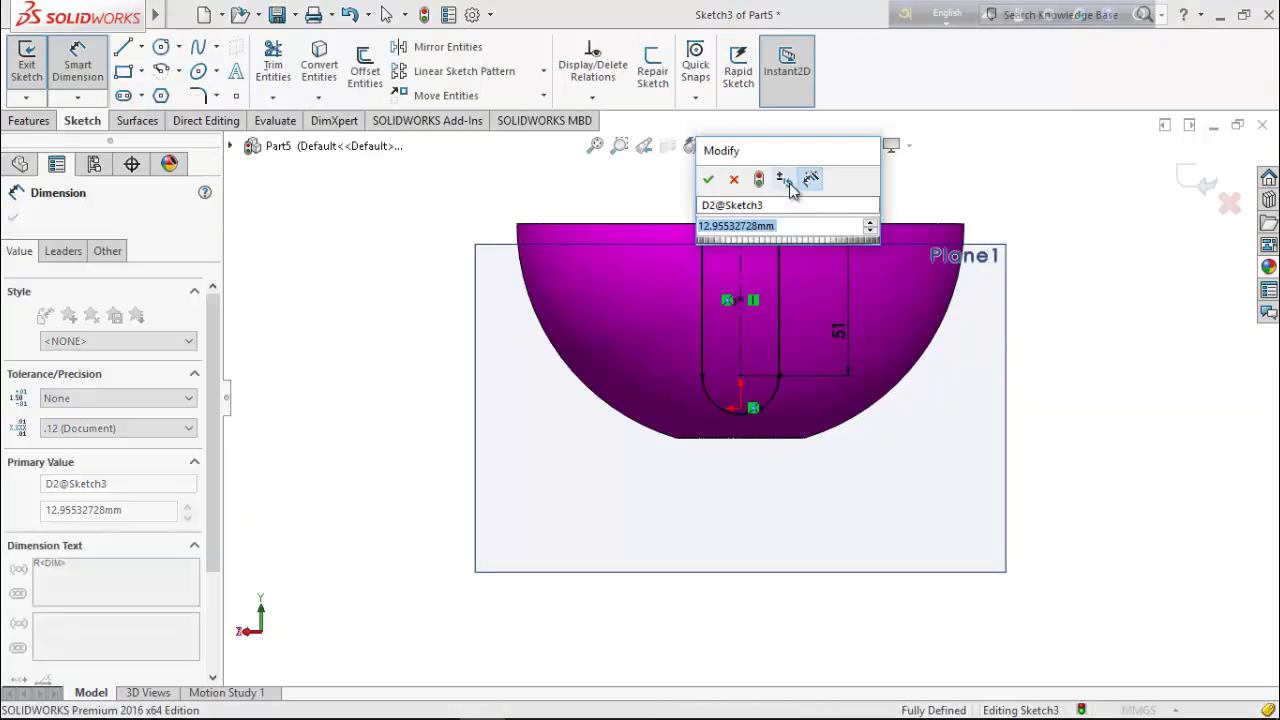
pyautogui.write('10.1')
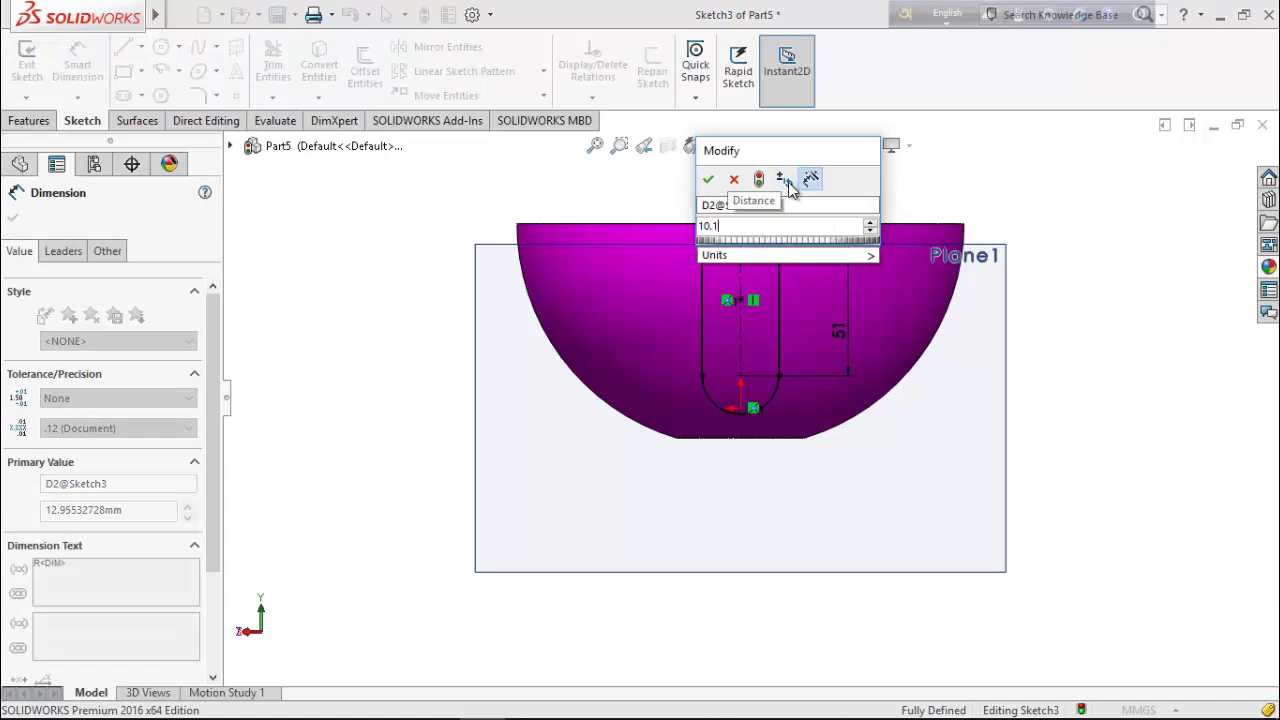
pyautogui.press('Return')
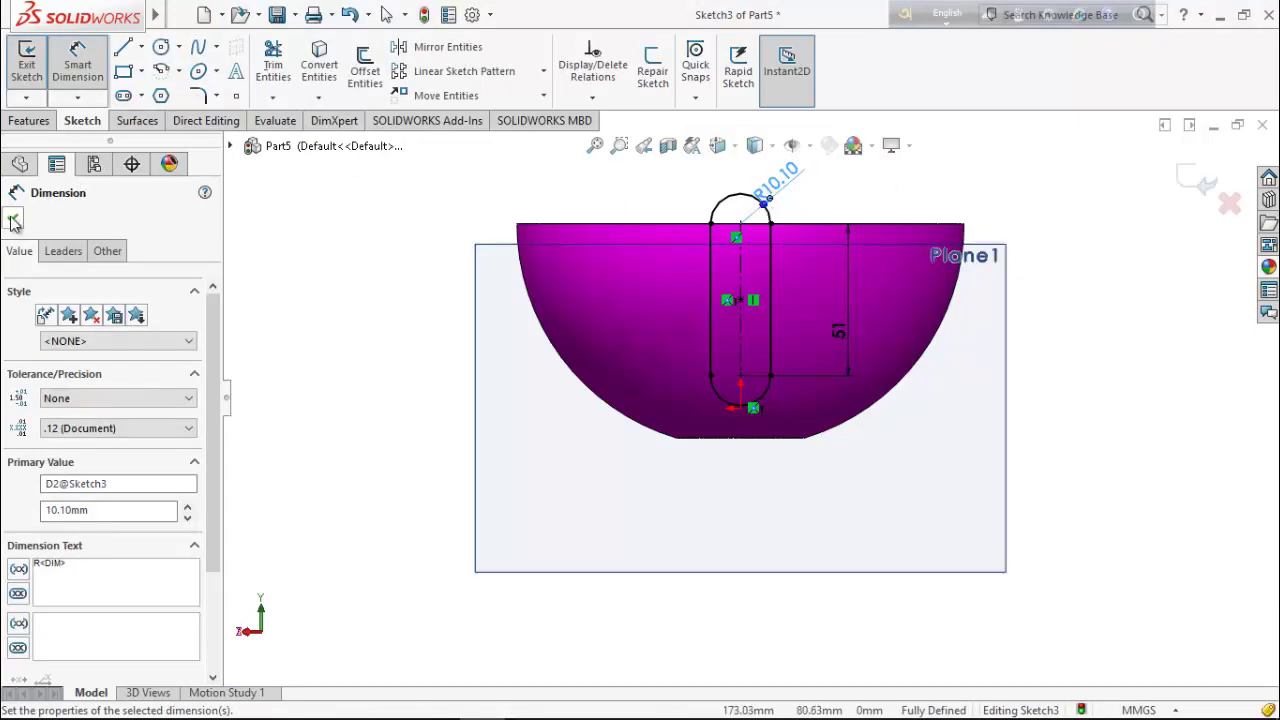
pyautogui.click(13, 220)
# Cut the slot through one side of the bowl wall with Extruded Cut, using the Up To Next end condition
pyautogui.click(30, 121)
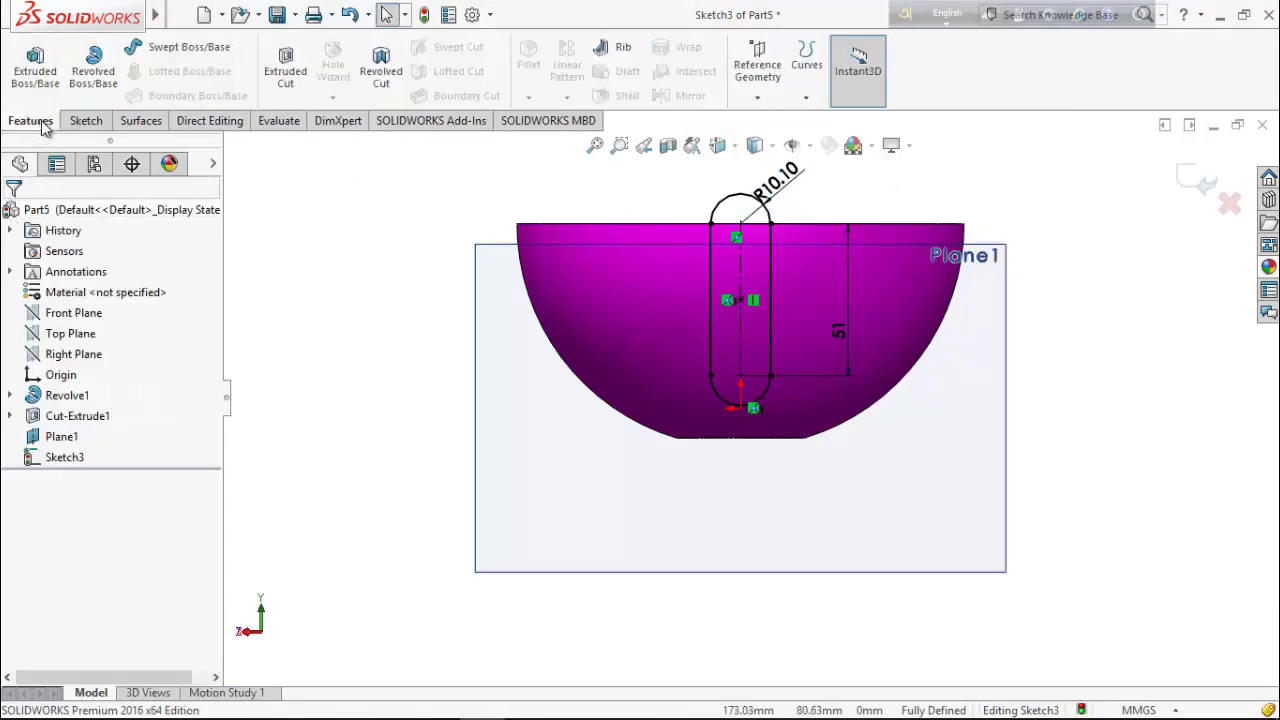
pyautogui.click(297, 68)
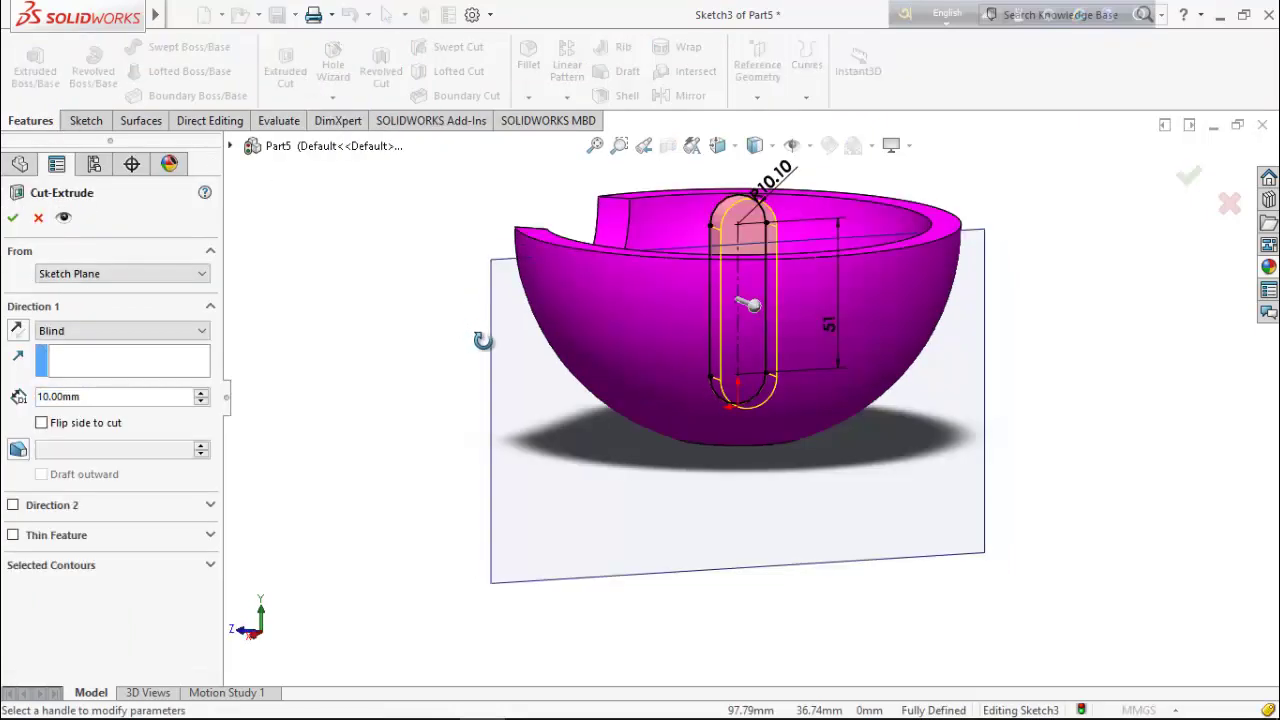
pyautogui.click(105, 331)
pyautogui.click(90, 381)
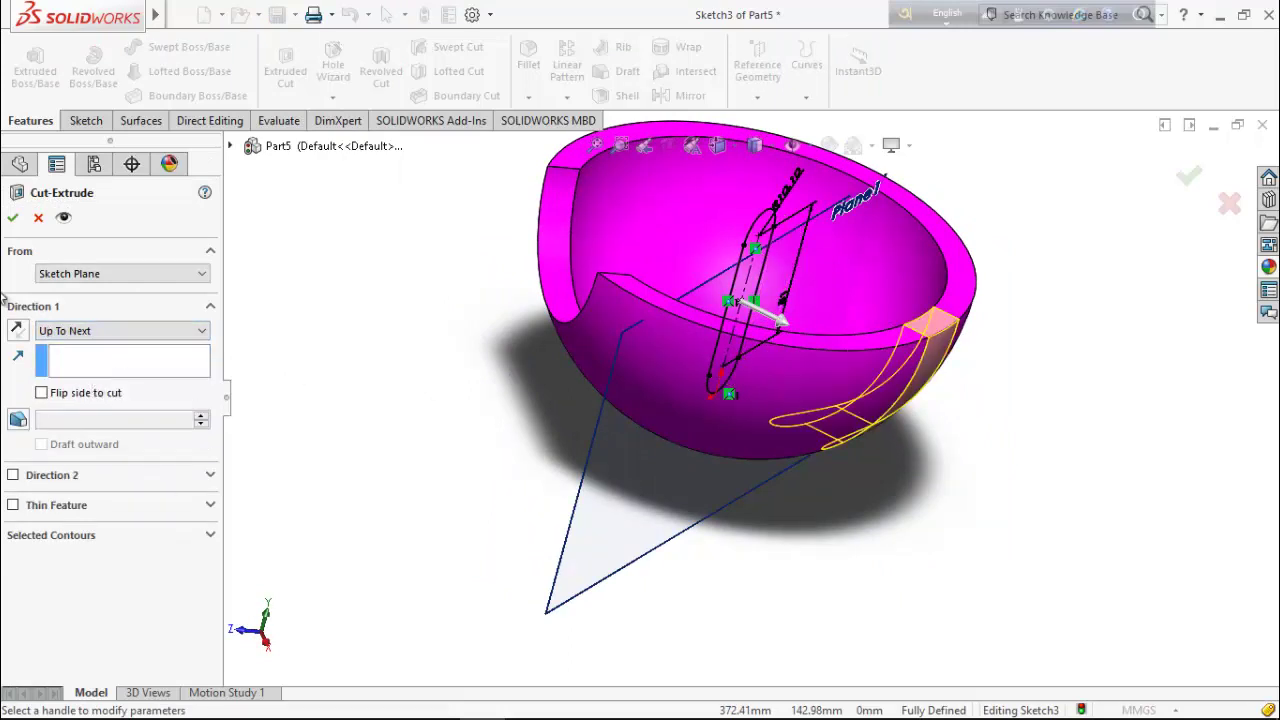
pyautogui.click(14, 221)
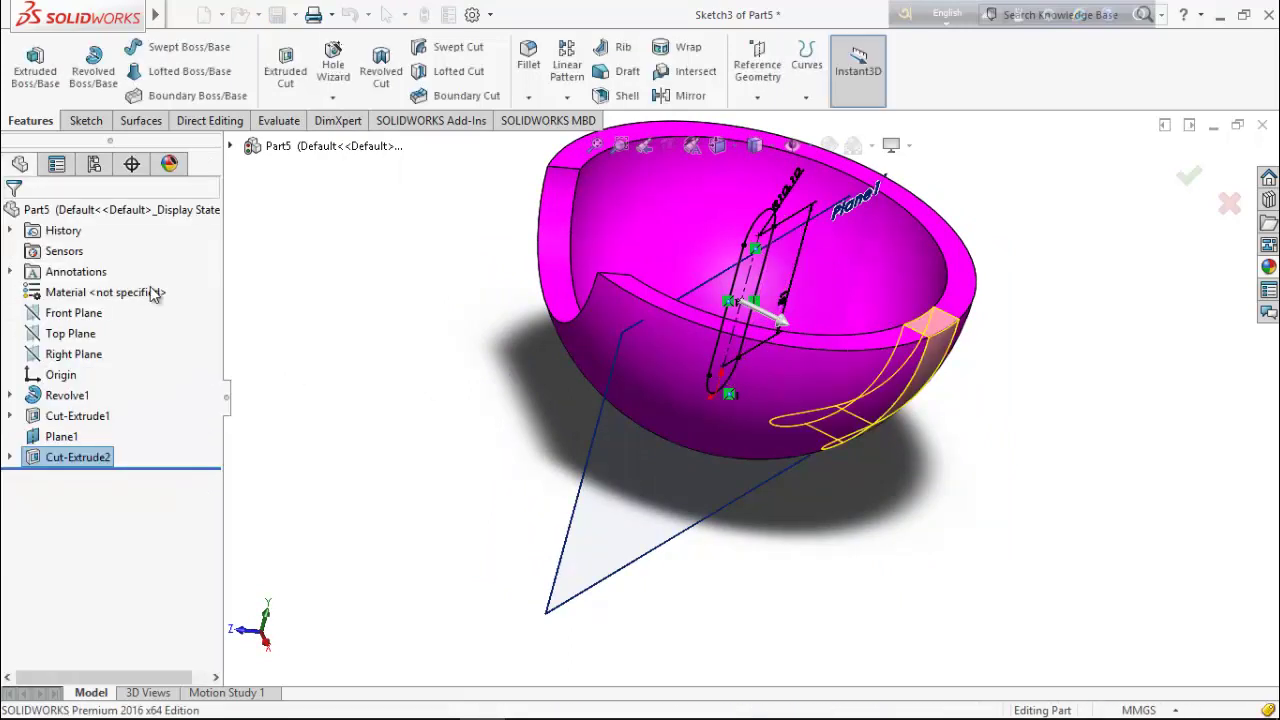
# Hide the diagonal reference plane
pyautogui.scroll(4, 894, 443)
pyautogui.moveTo(986, 343); pyautogui.dragTo(957, 431, button='middle')
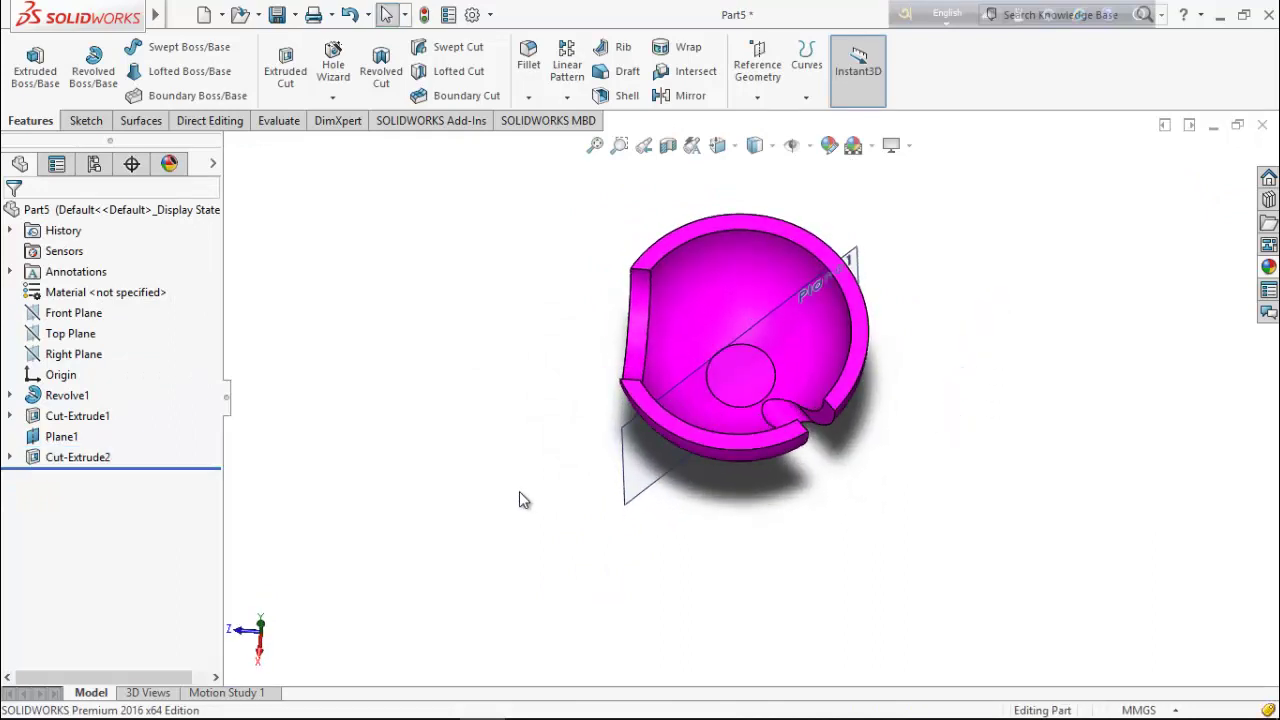
pyautogui.rightClick(642, 487)
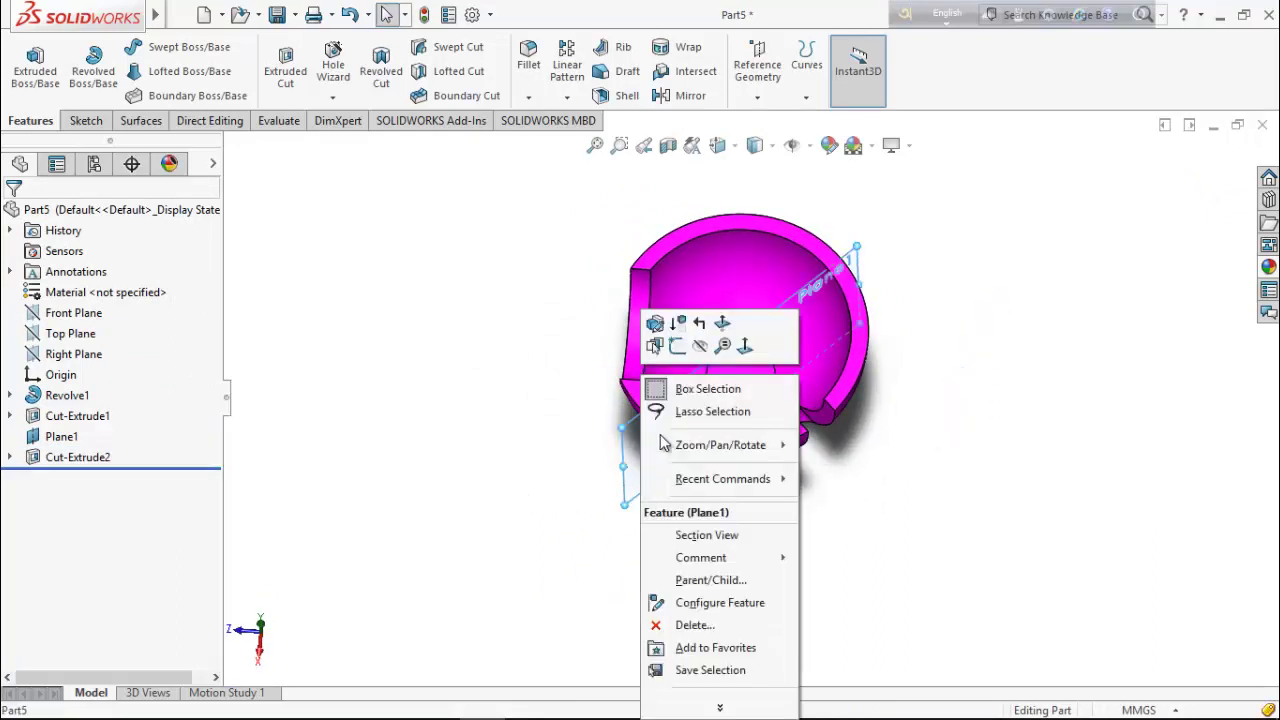
pyautogui.click(702, 346)
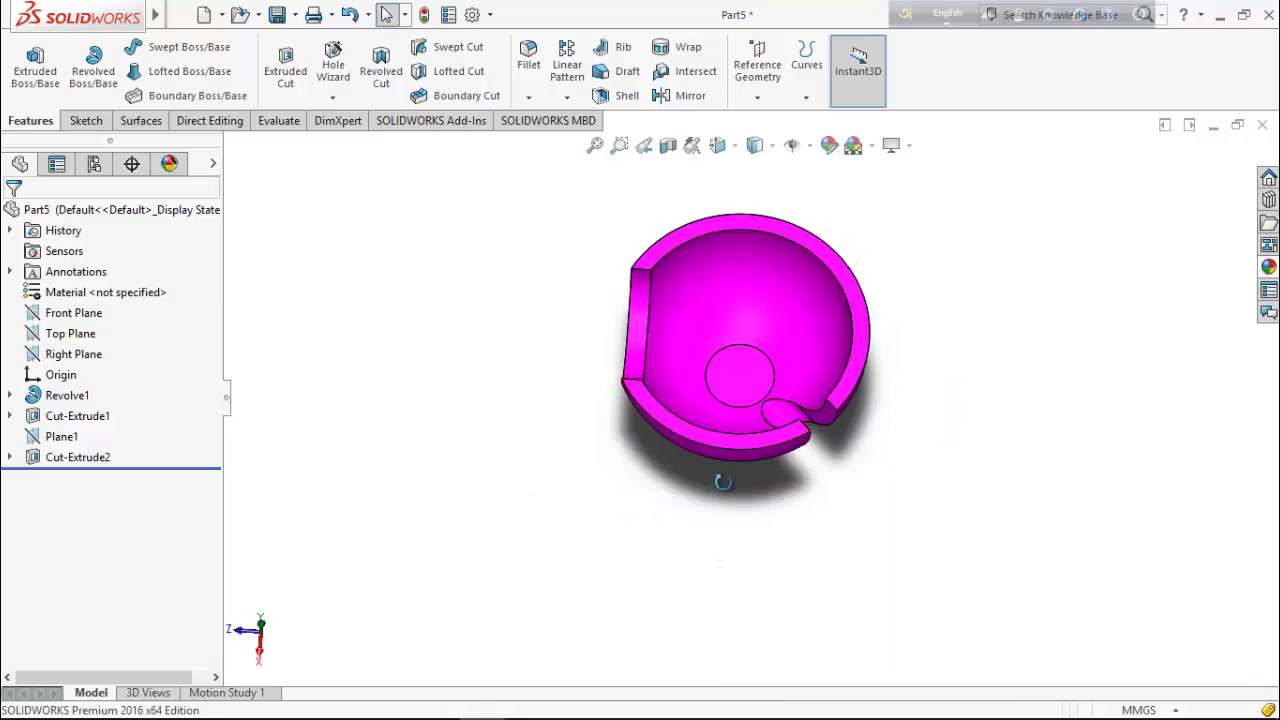
# Convert the circular edge of the bowl's flat bottom face into a sketch and extrude it 10 mm outward as a boss
pyautogui.moveTo(723, 481); pyautogui.dragTo(760, 203, button='middle')
pyautogui.rightClick(739, 397)
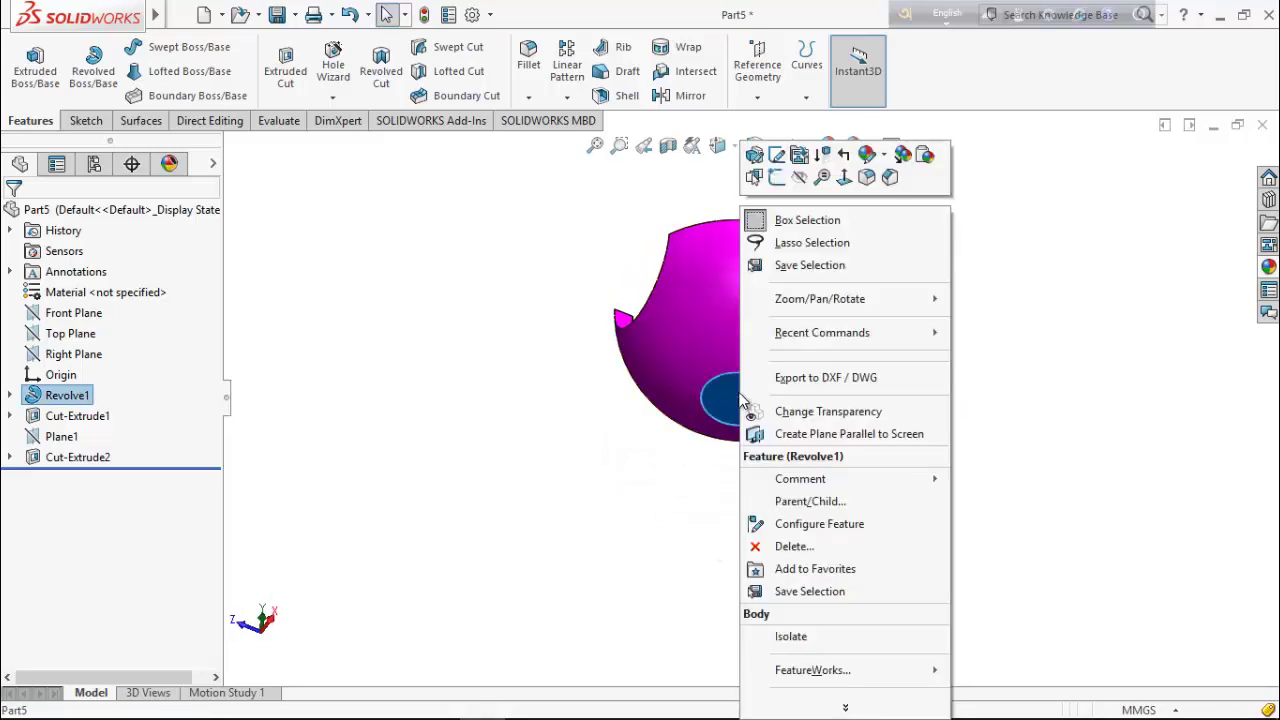
pyautogui.click(776, 178)
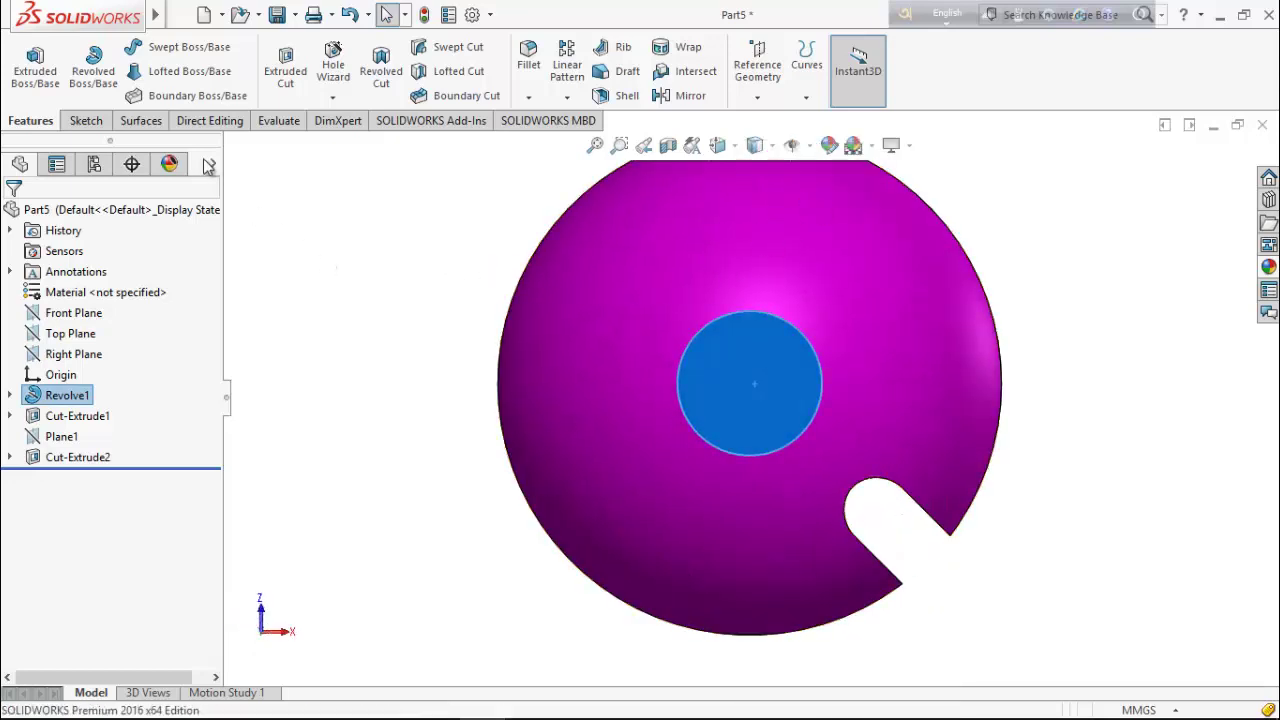
pyautogui.click(86, 120)
pyautogui.click(27, 62)
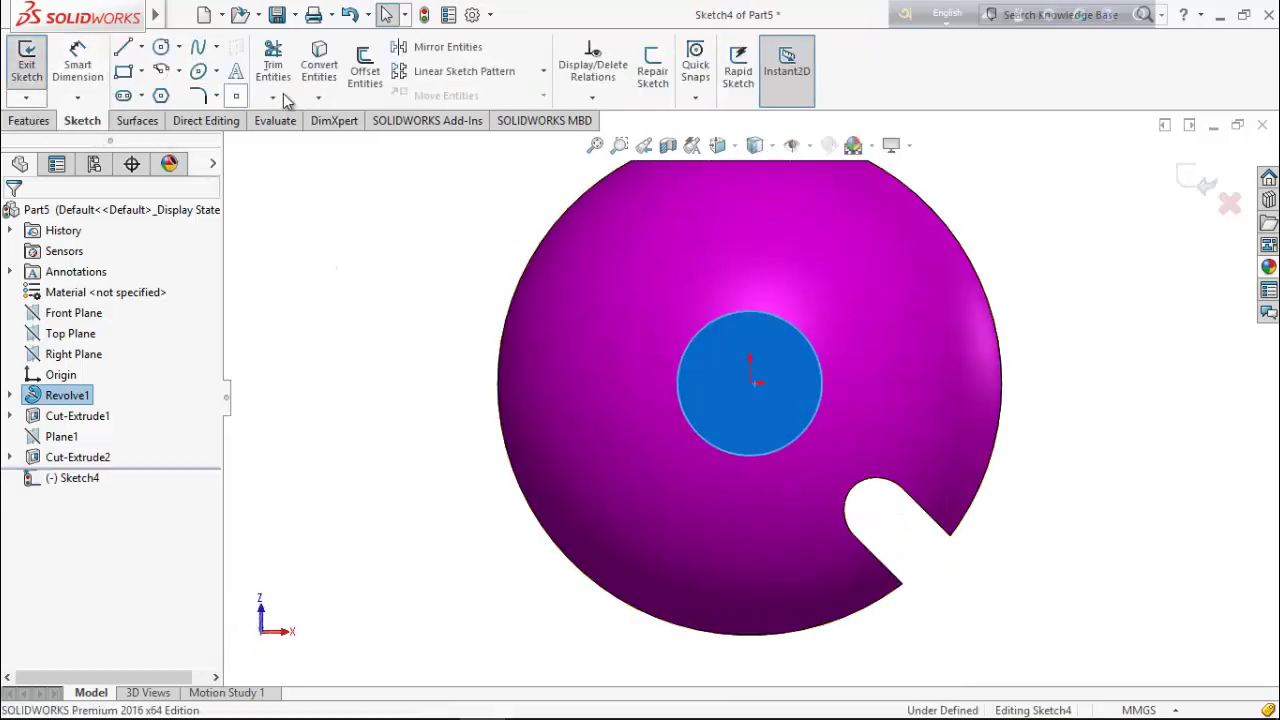
pyautogui.click(318, 70)
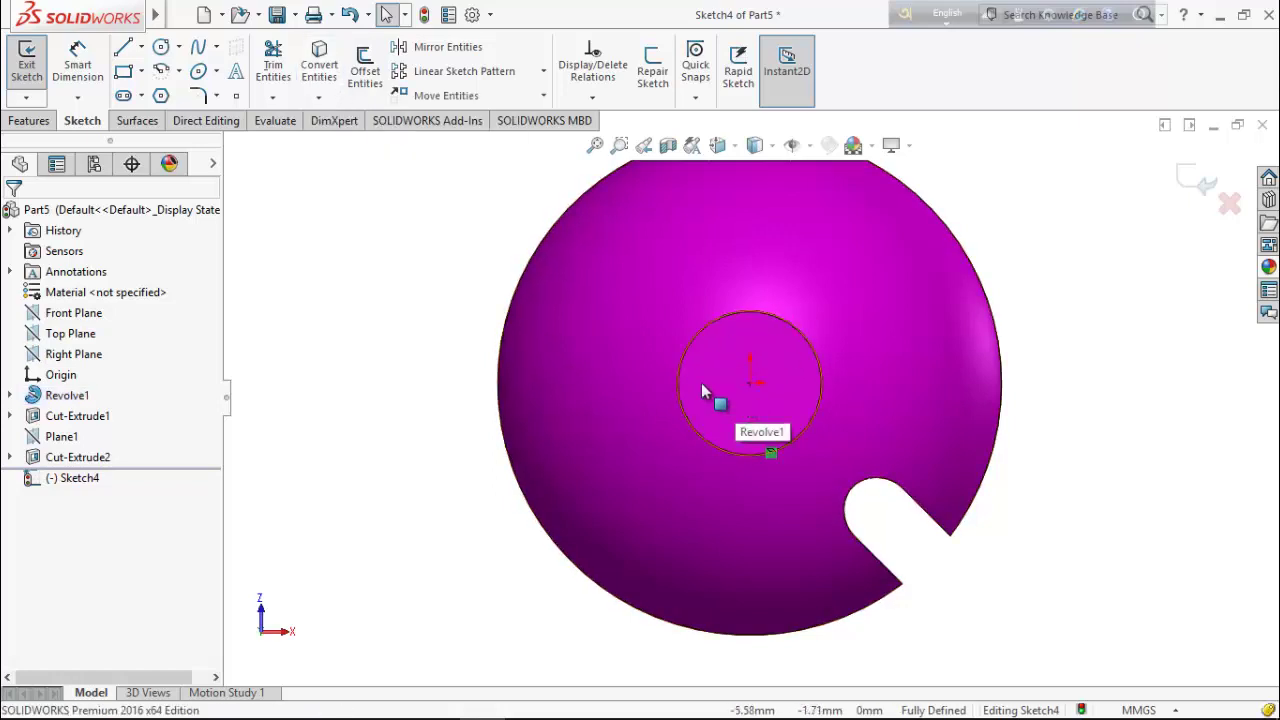
pyautogui.click(28, 120)
pyautogui.click(33, 66)
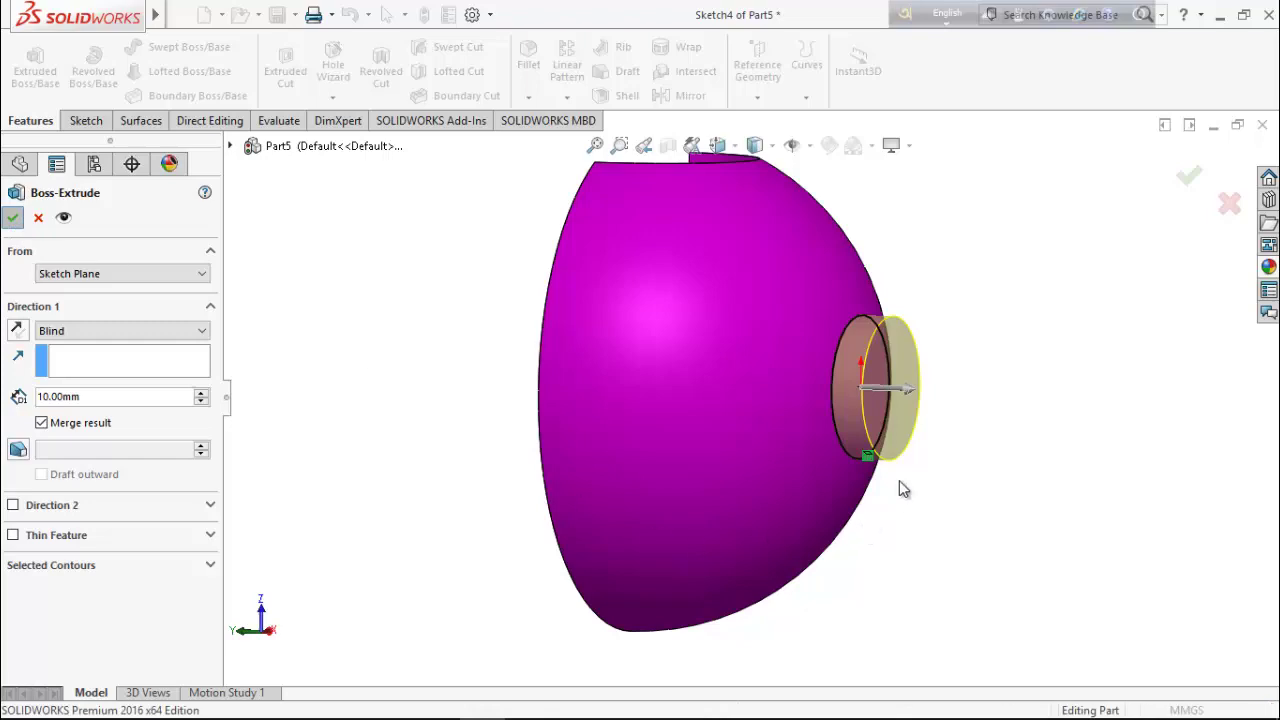
# On the end face of the bottom boss, sketch a circle about 13 mm in radius, centred on the origin
pyautogui.moveTo(988, 451); pyautogui.dragTo(786, 443, button='middle')
pyautogui.rightClick(740, 403)
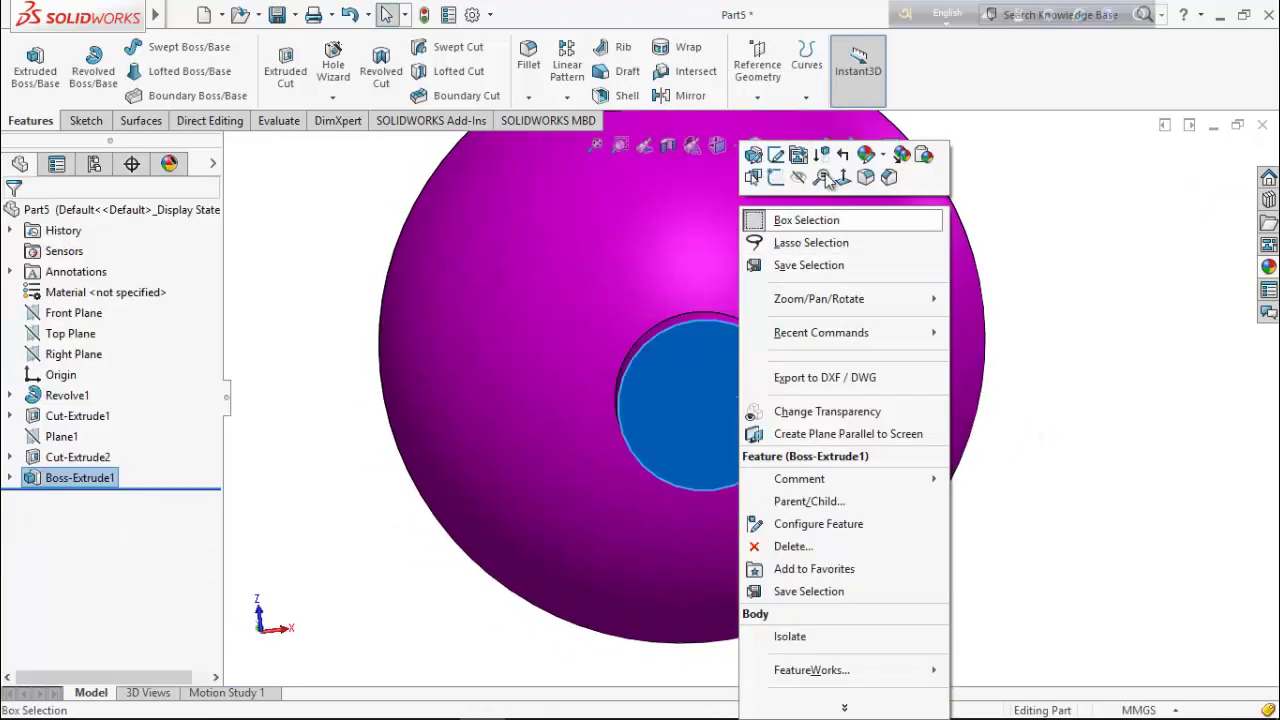
pyautogui.click(776, 178)
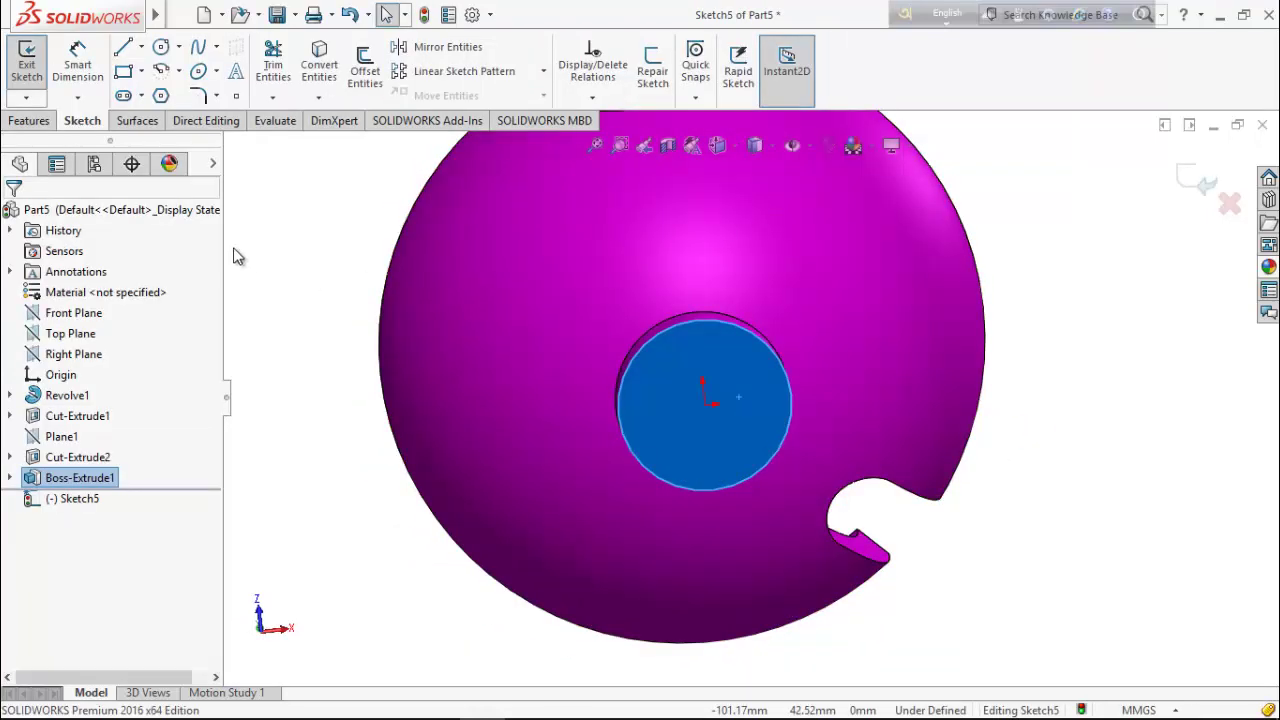
pyautogui.click(161, 47)
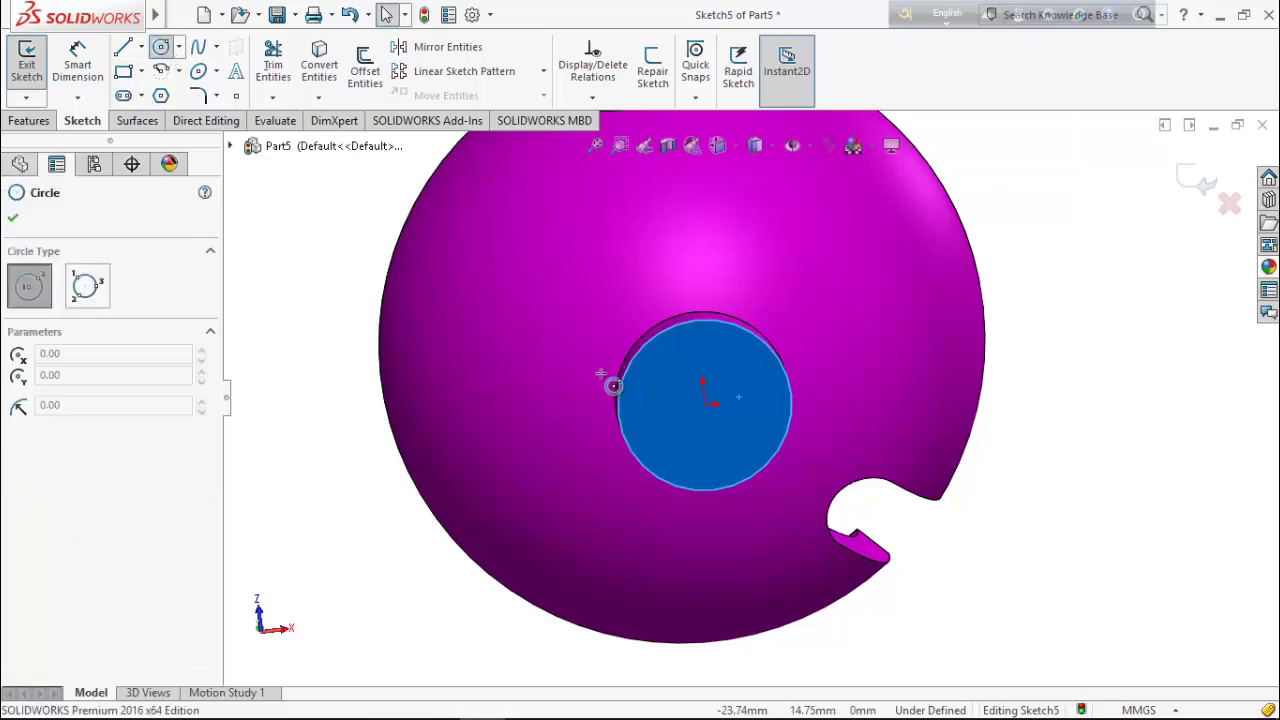
pyautogui.click(718, 420)
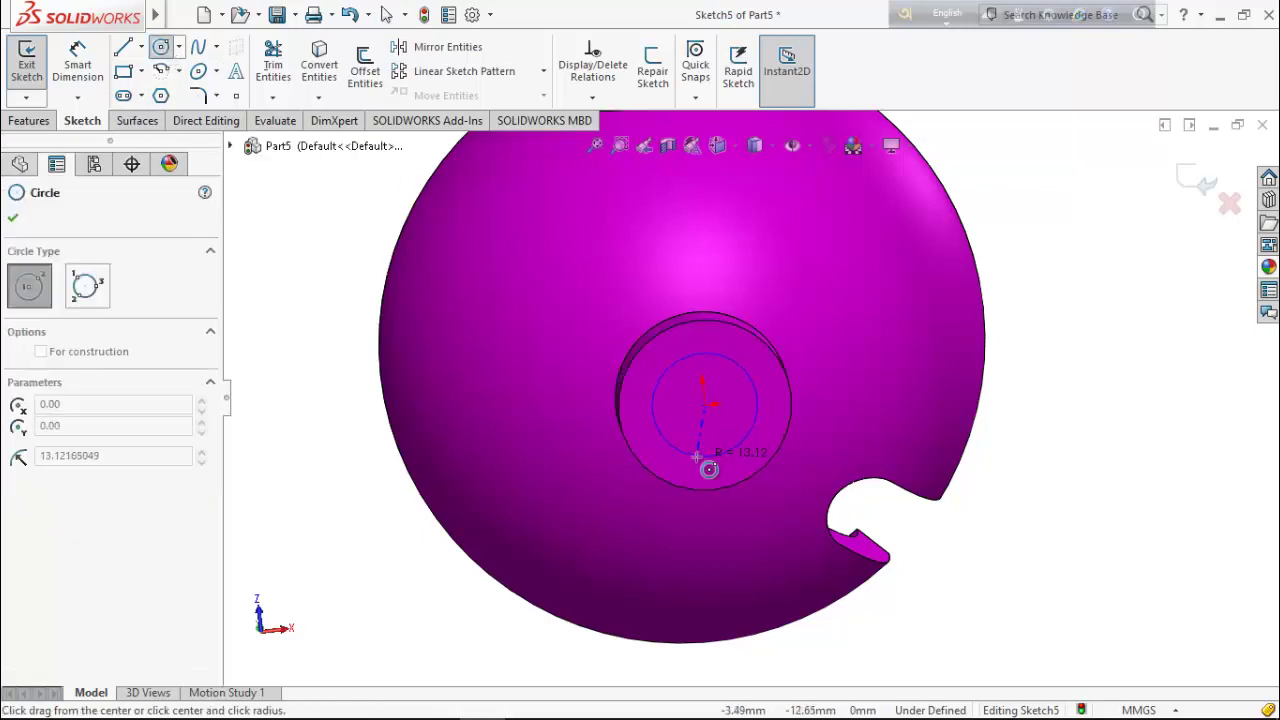
pyautogui.click(706, 460)
pyautogui.rightClick(335, 340)
pyautogui.click(372, 347)
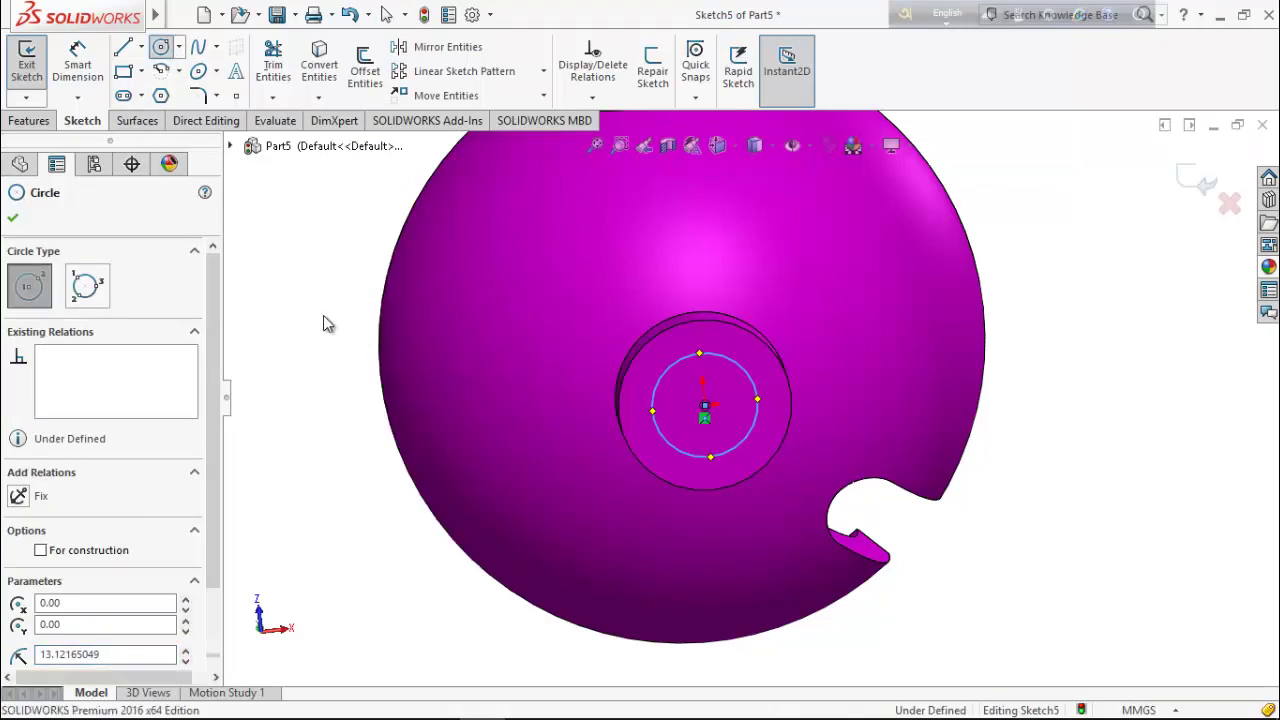
# Dimension the circle's diameter on the boss face to 20 mm
pyautogui.click(72, 64)
pyautogui.click(757, 422)
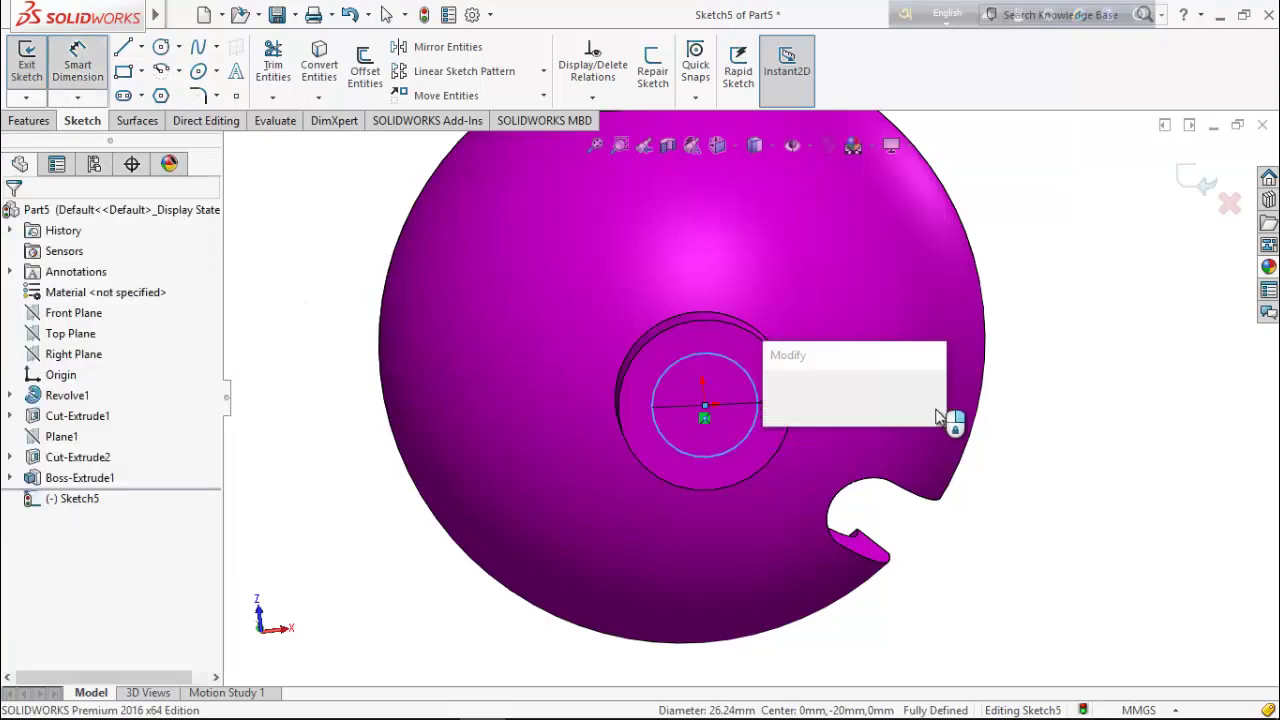
pyautogui.click(948, 422)
pyautogui.write('20')
pyautogui.press('Return')
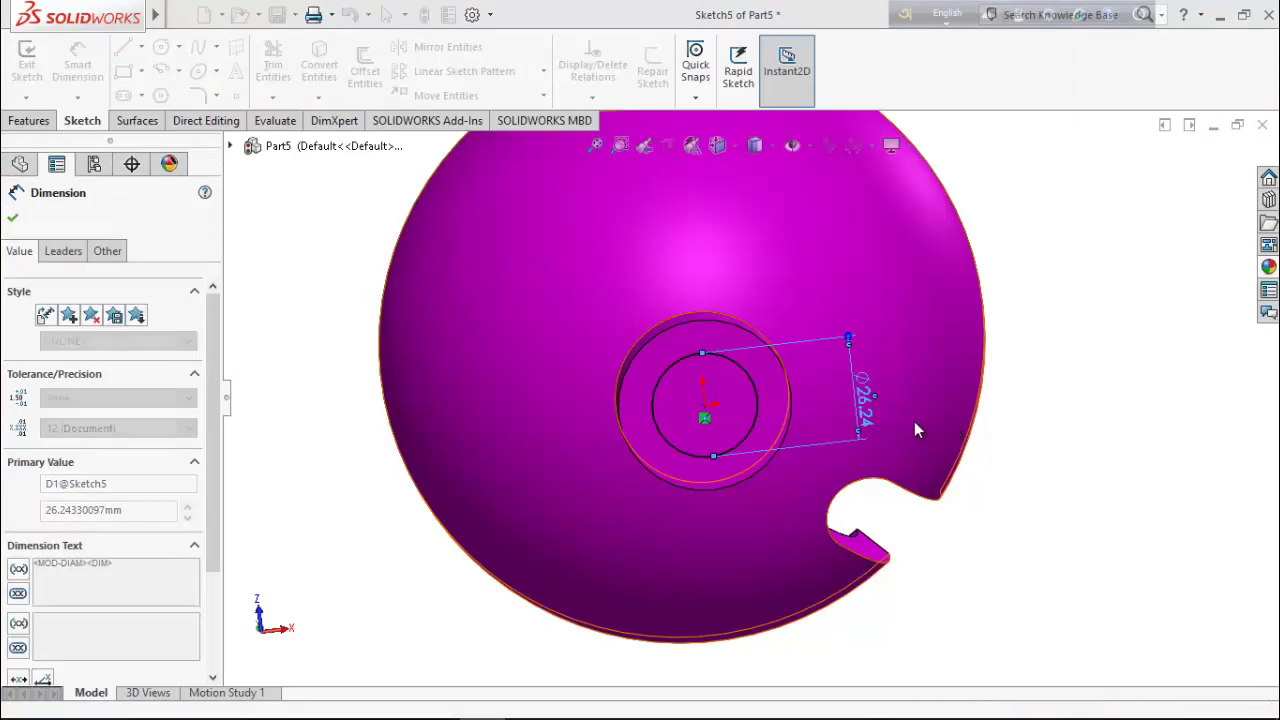
pyautogui.click(11, 220)
# Cut the 20 mm circle through the bottom boss and bowl with an Extruded Cut set to Through All
pyautogui.click(31, 122)
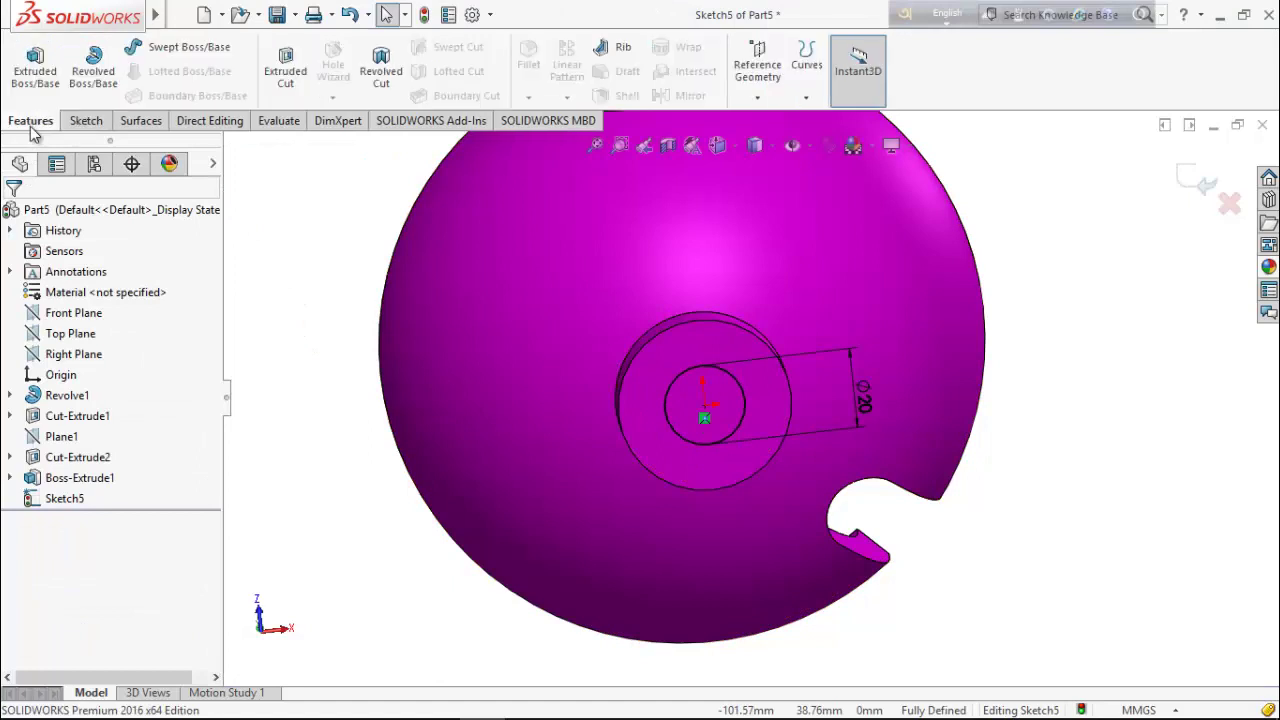
pyautogui.click(285, 68)
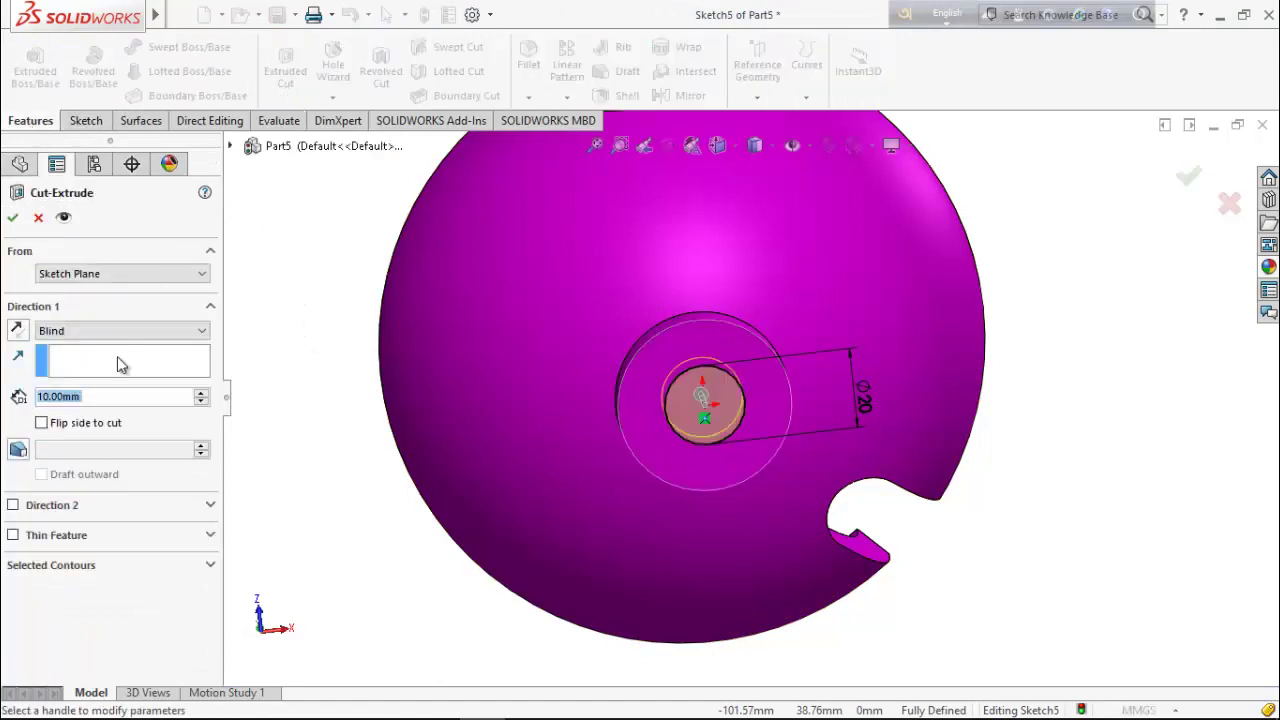
pyautogui.click(70, 331)
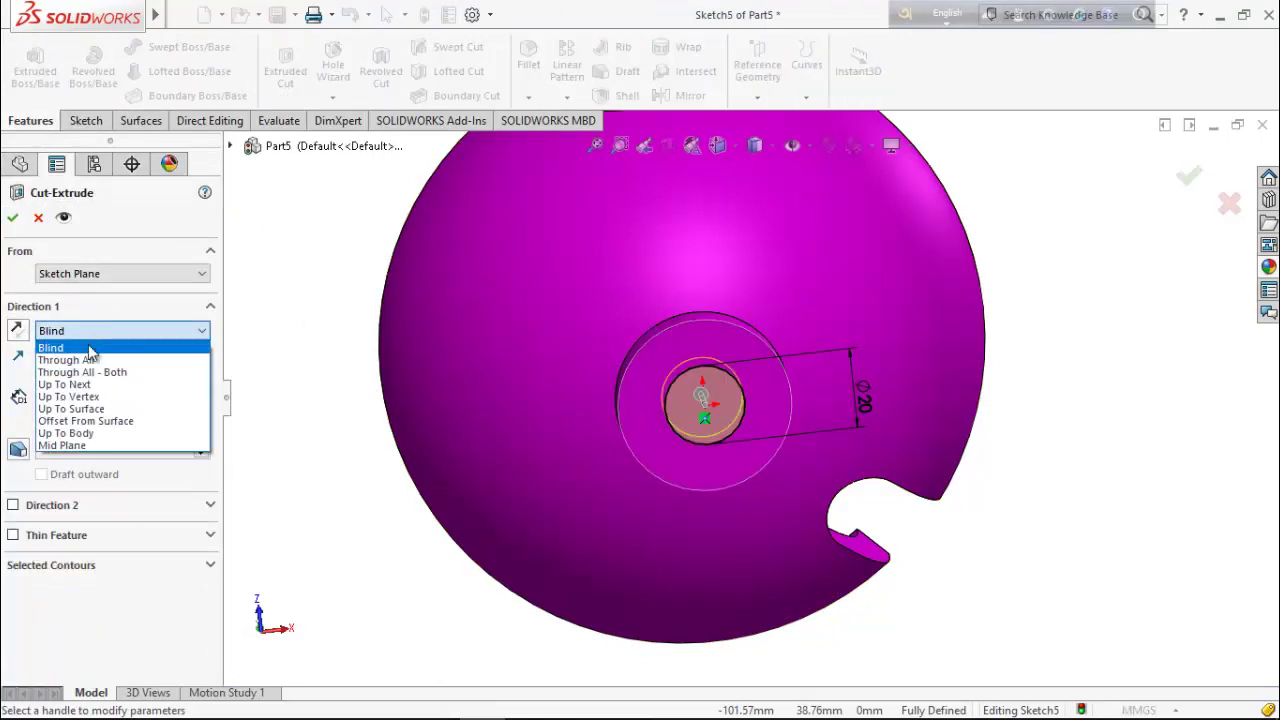
pyautogui.click(80, 361)
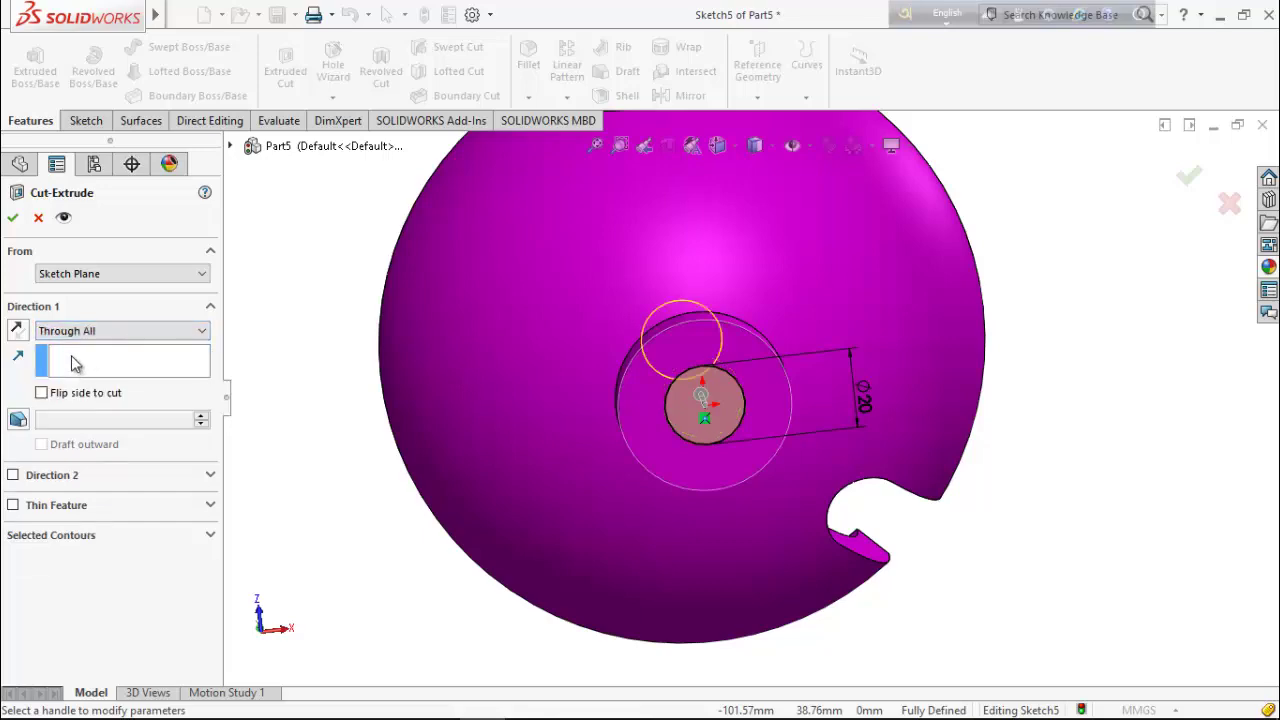
pyautogui.click(15, 219)
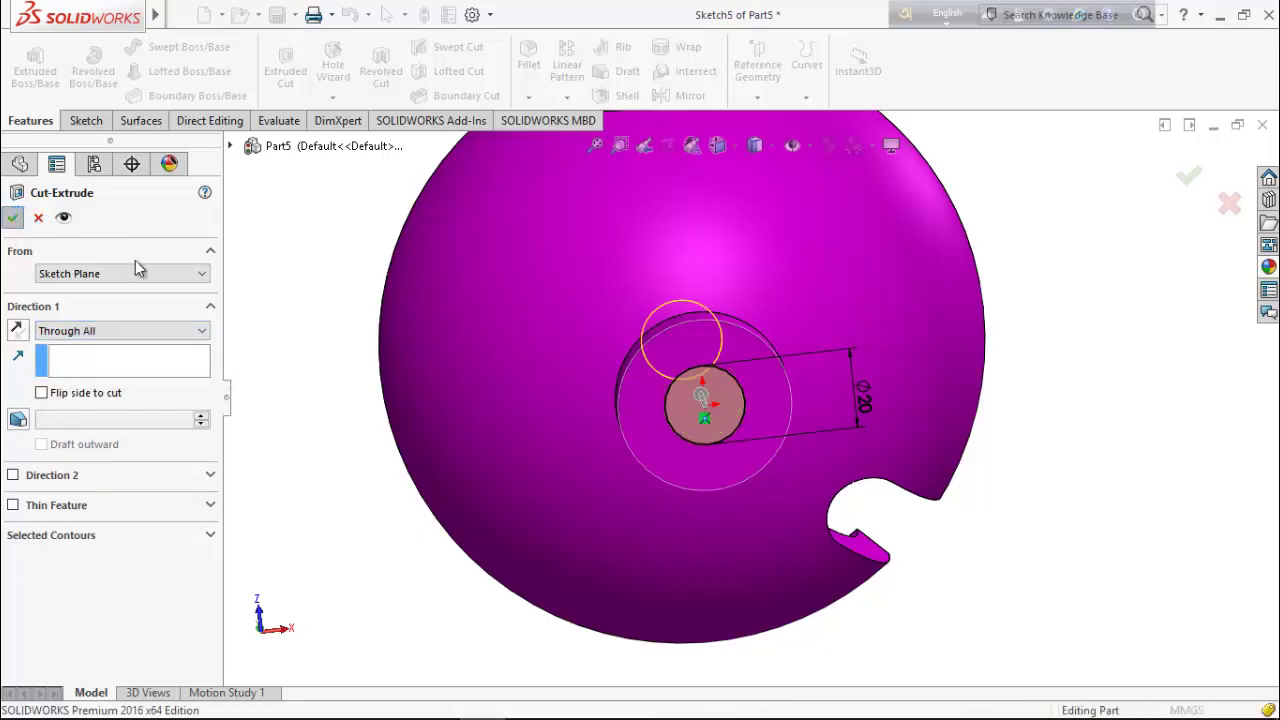
pyautogui.moveTo(1165, 435); pyautogui.dragTo(487, 378, button='middle')
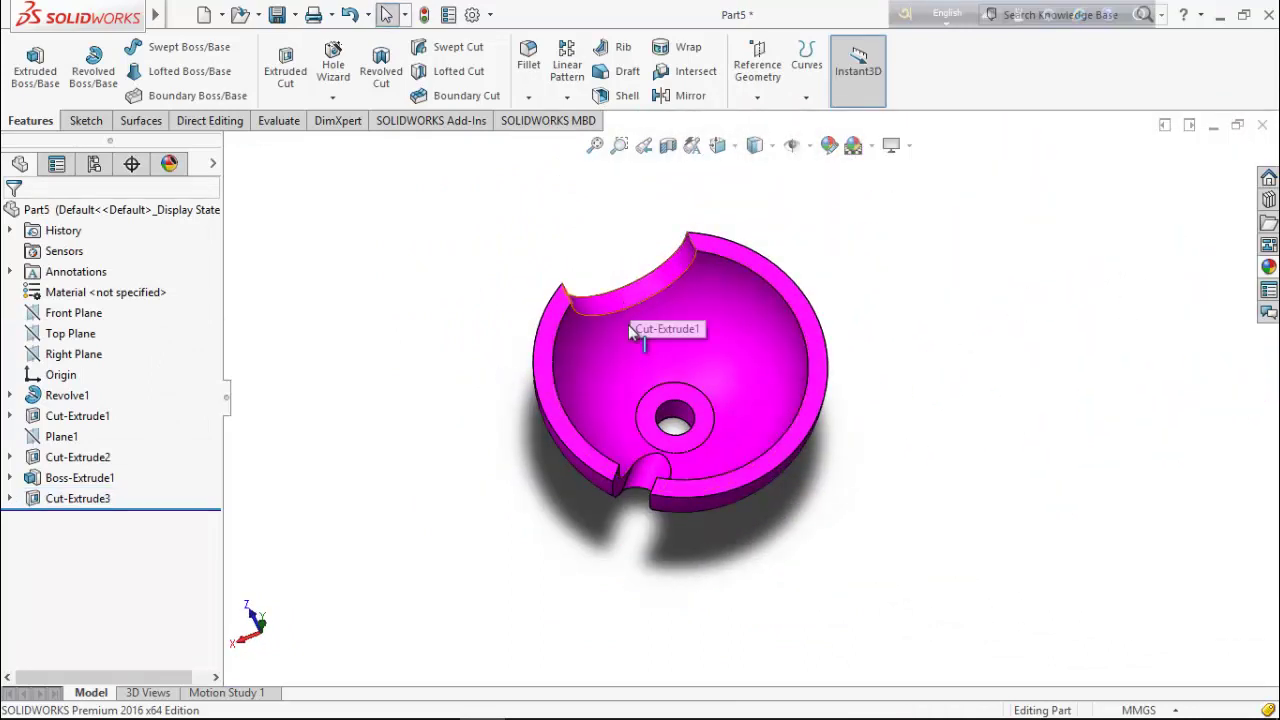
pyautogui.moveTo(630, 292)
pyautogui.mouseDown(button='middle')
pyautogui.moveTo(908, 374)
pyautogui.moveTo(622, 304)
pyautogui.mouseUp(button='middle')
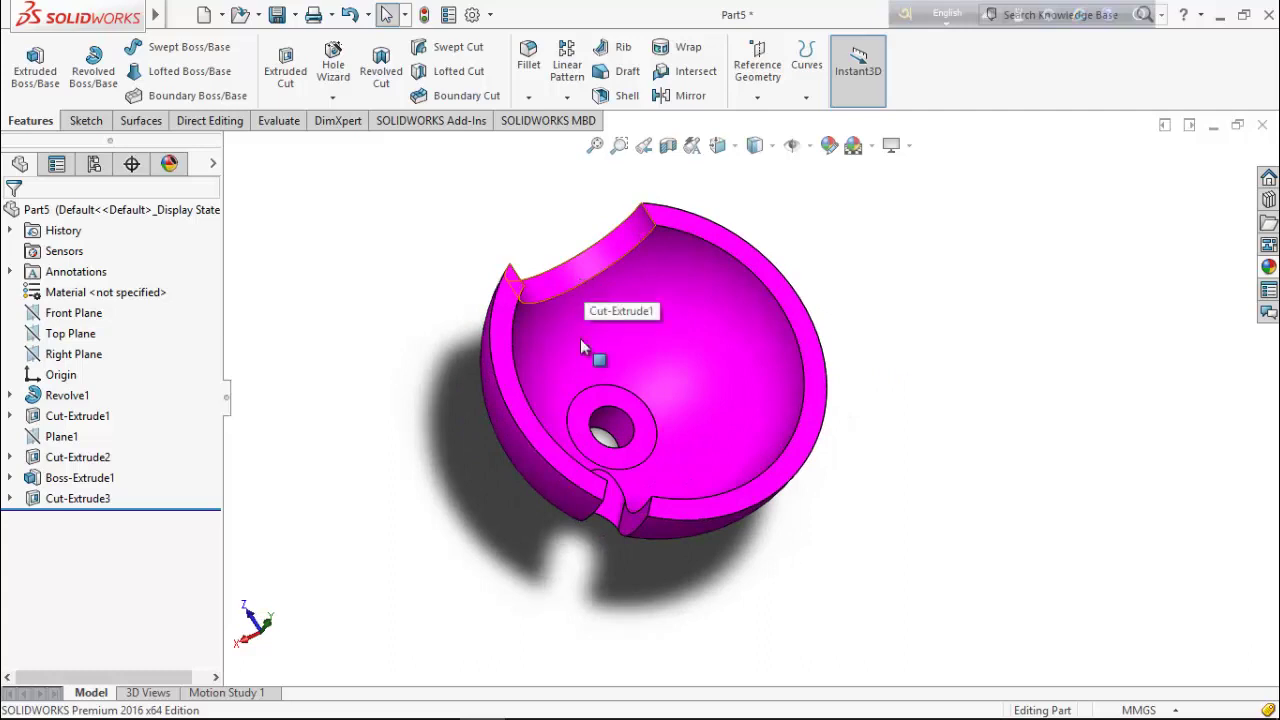
pyautogui.click(88, 499)
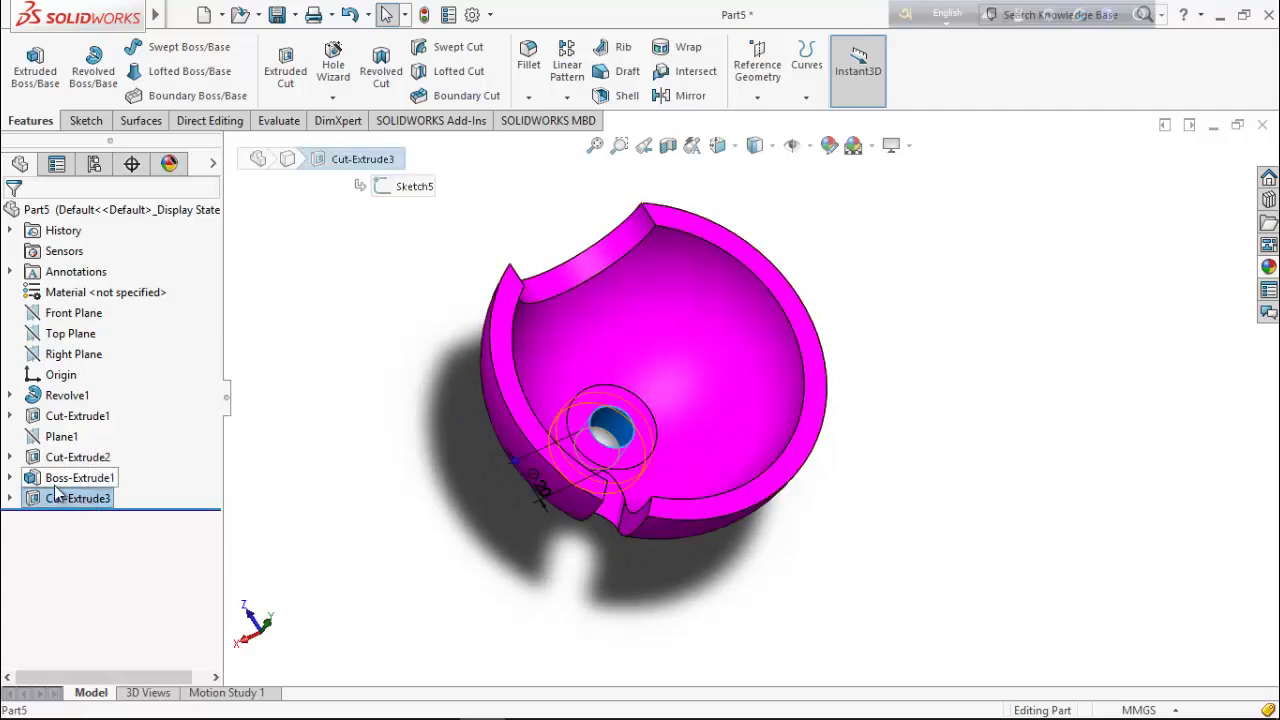
pyautogui.click(60, 479)
pyautogui.click(288, 572)
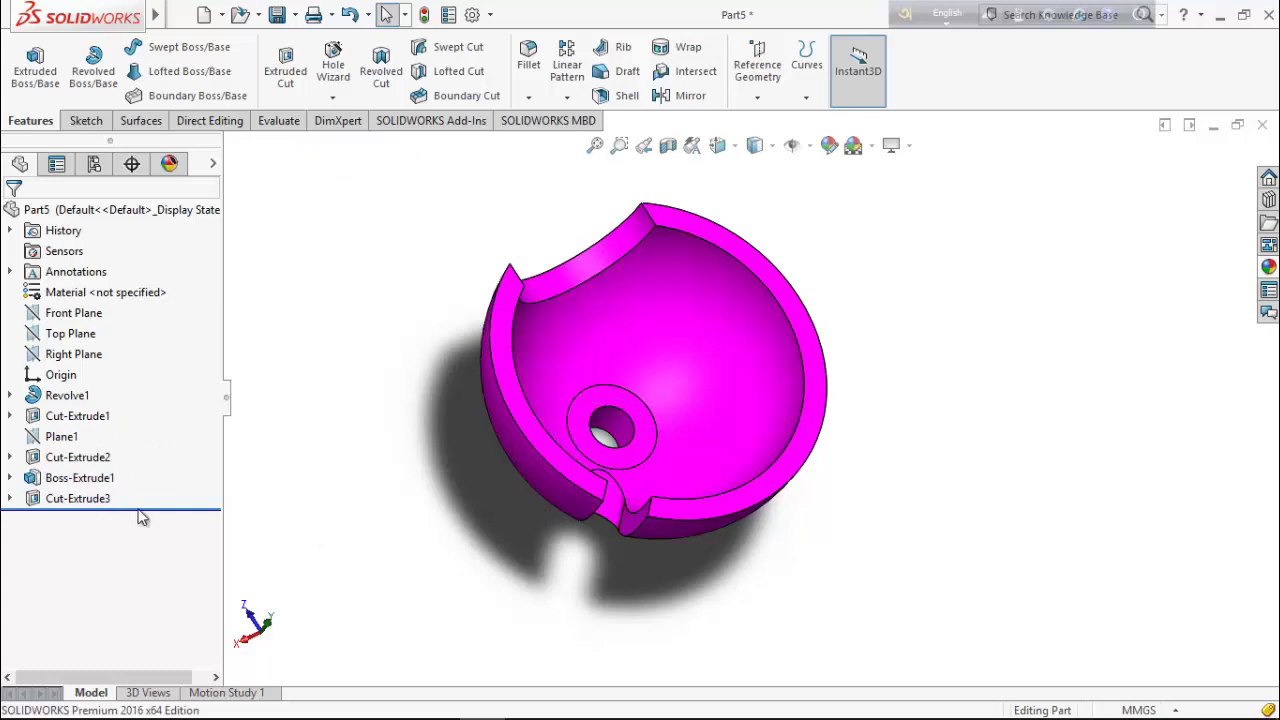
# Circular-pattern the slot notch and circular rim notch cuts around the central hole's edge, with 4 equally spaced instances over 360 degrees
pyautogui.click(72, 460)
pyautogui.keyDown('ctrl'); pyautogui.click(76, 417); pyautogui.keyUp('ctrl')
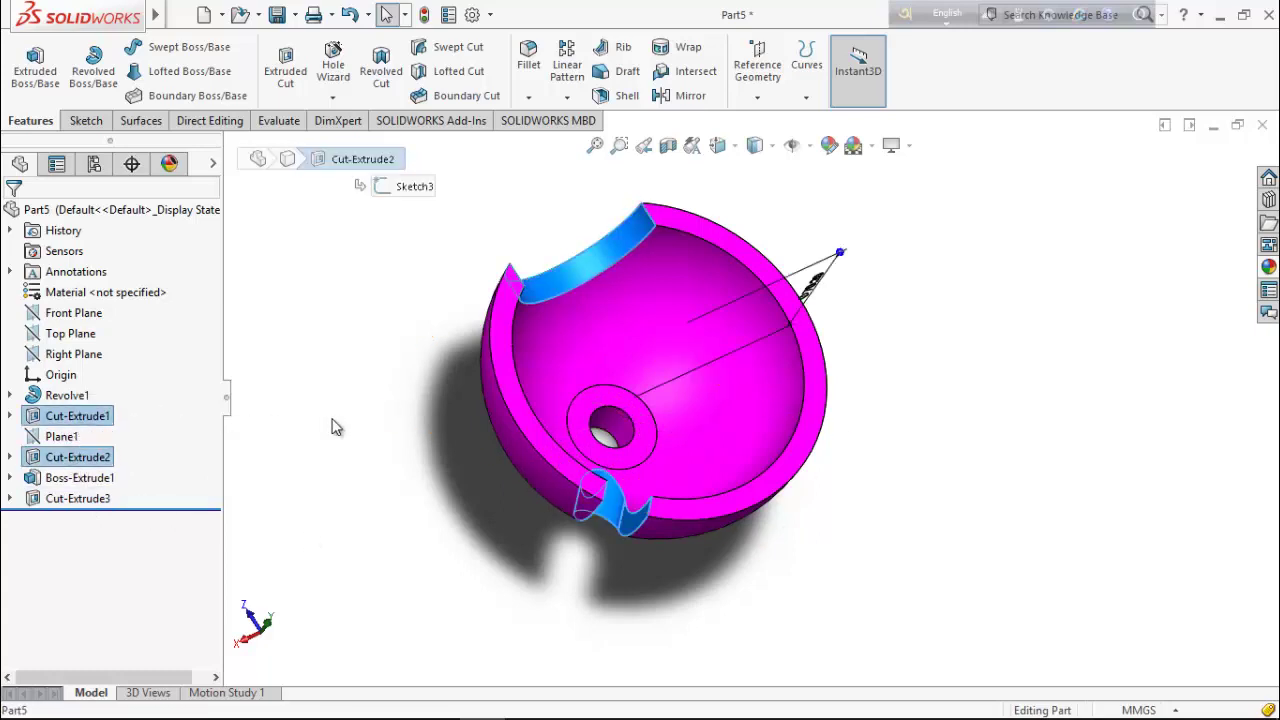
pyautogui.moveTo(434, 473); pyautogui.dragTo(420, 517, button='middle')
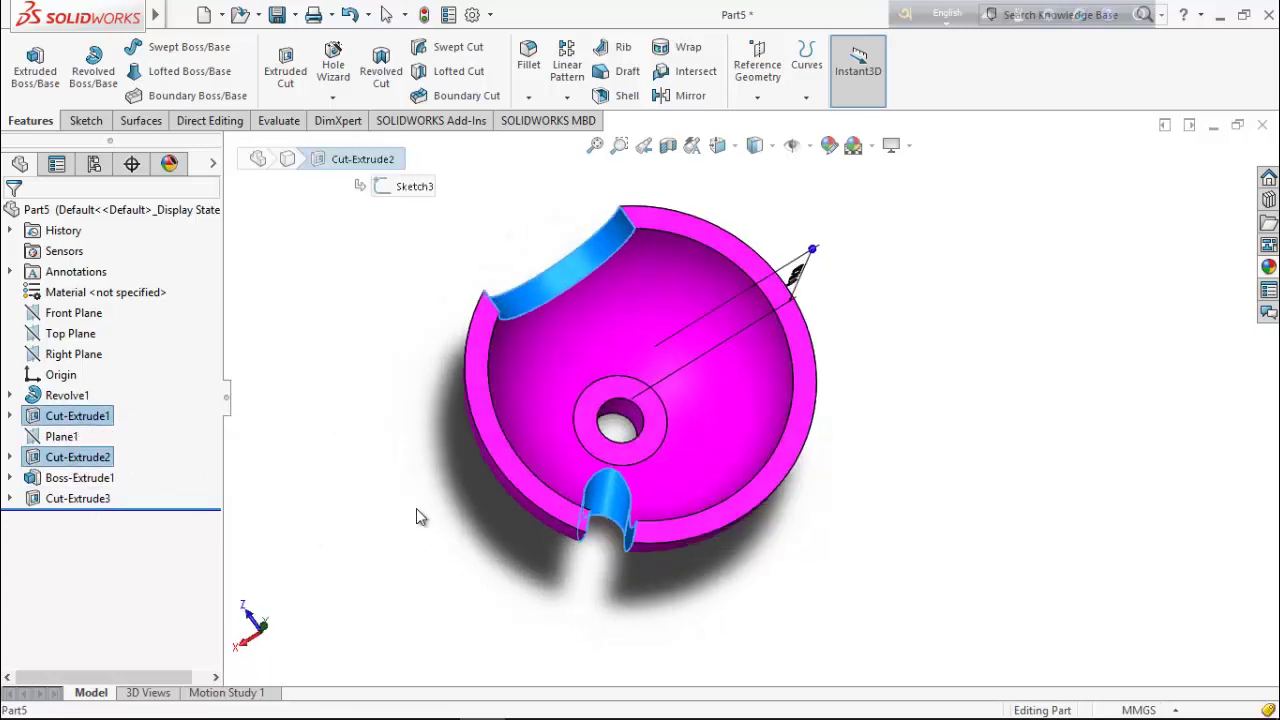
pyautogui.click(567, 97)
pyautogui.click(590, 137)
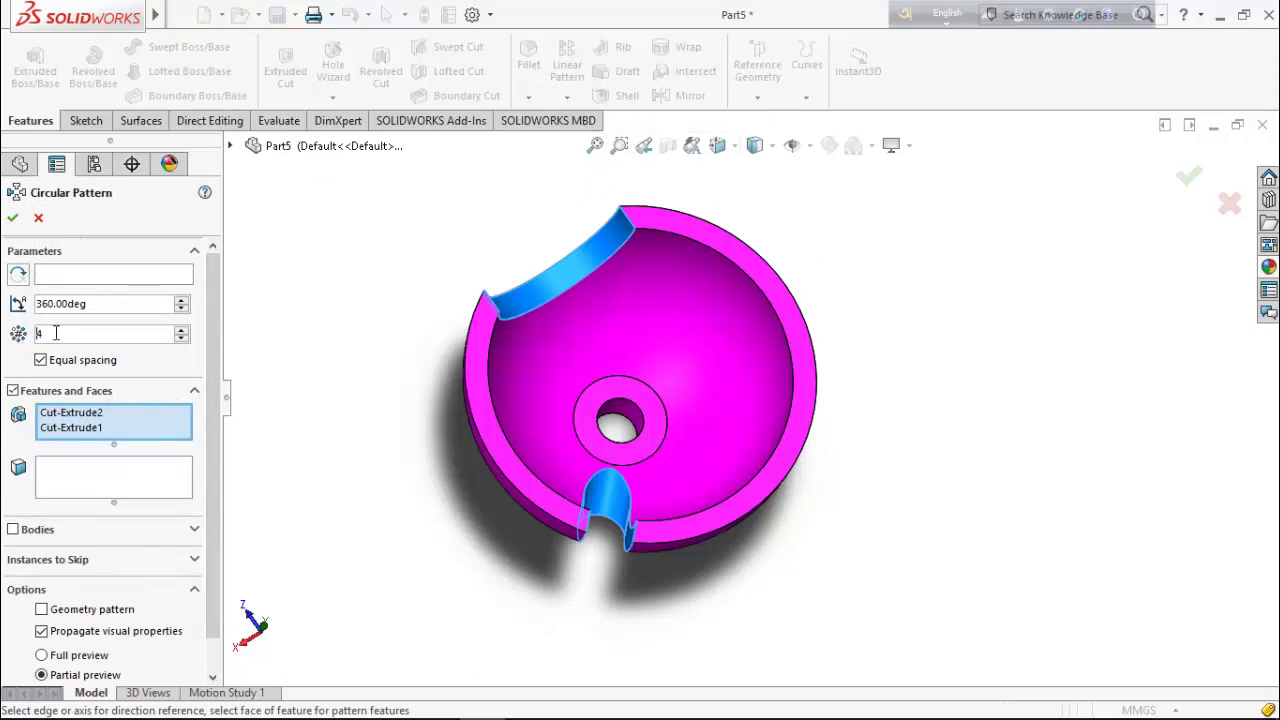
pyautogui.click(54, 276)
pyautogui.click(638, 412)
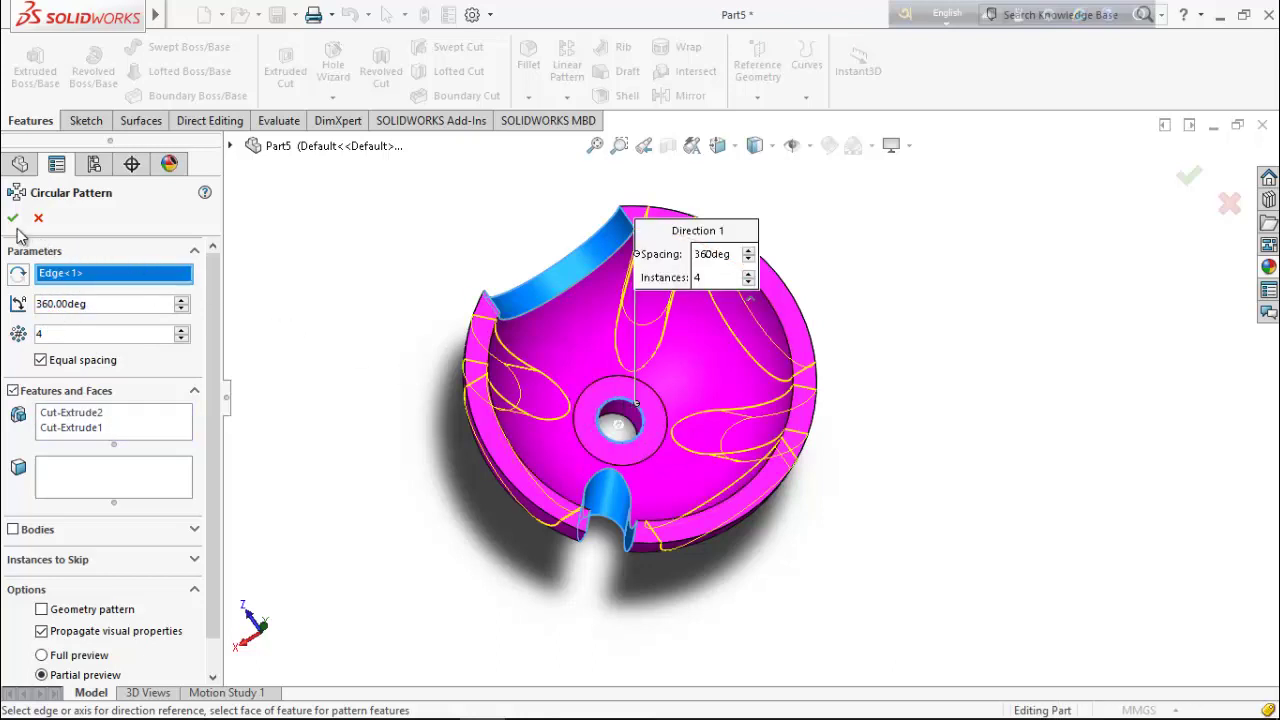
pyautogui.moveTo(549, 610); pyautogui.dragTo(522, 575, button='middle')
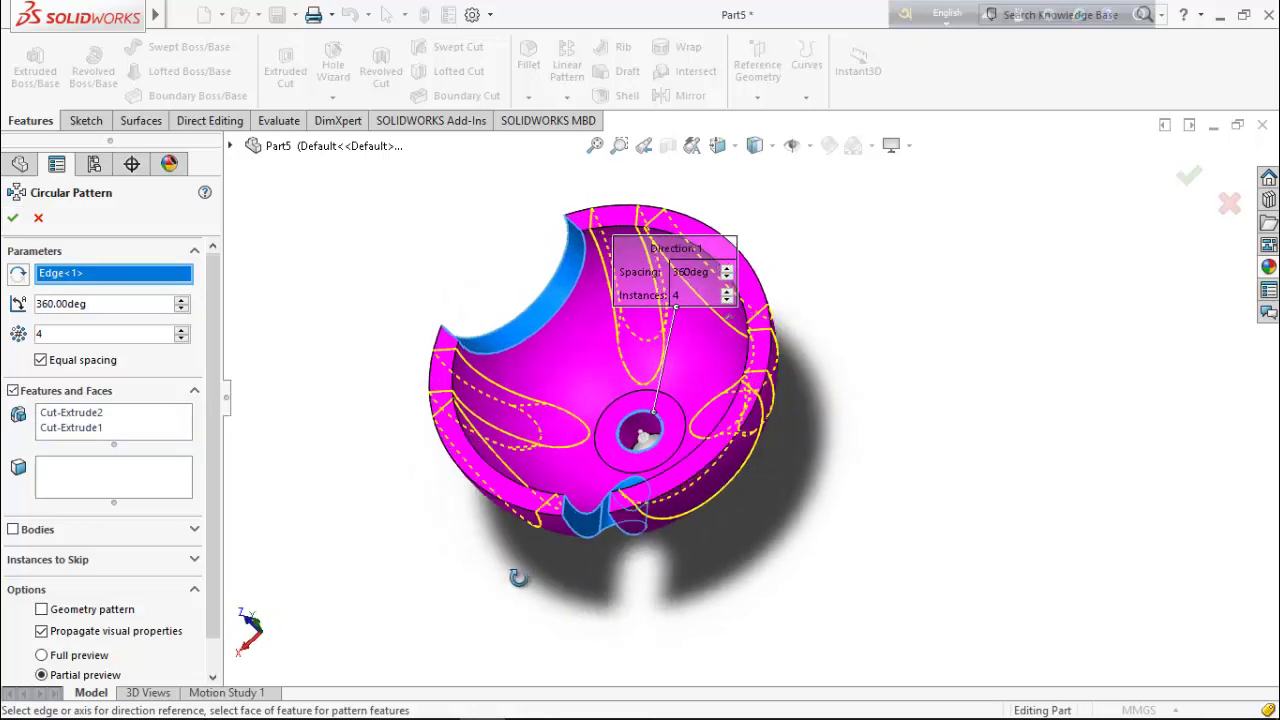
pyautogui.click(13, 219)
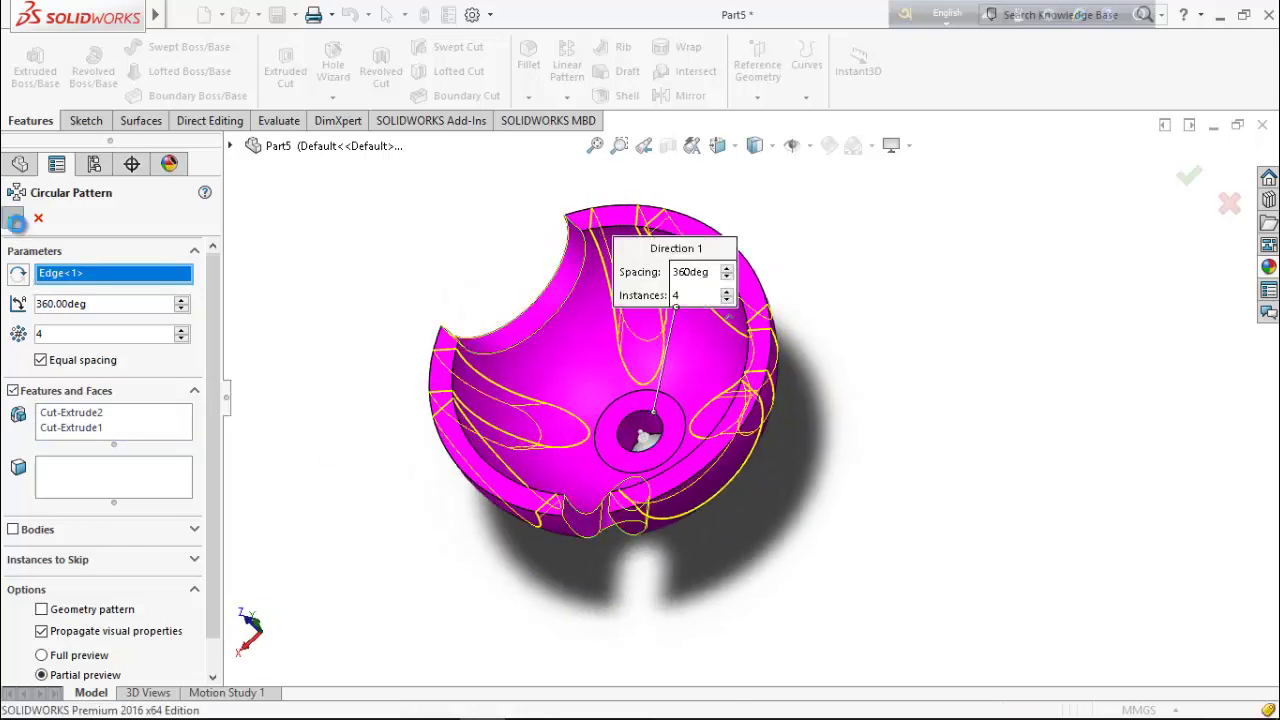
pyautogui.moveTo(378, 443); pyautogui.dragTo(412, 421, button='middle')
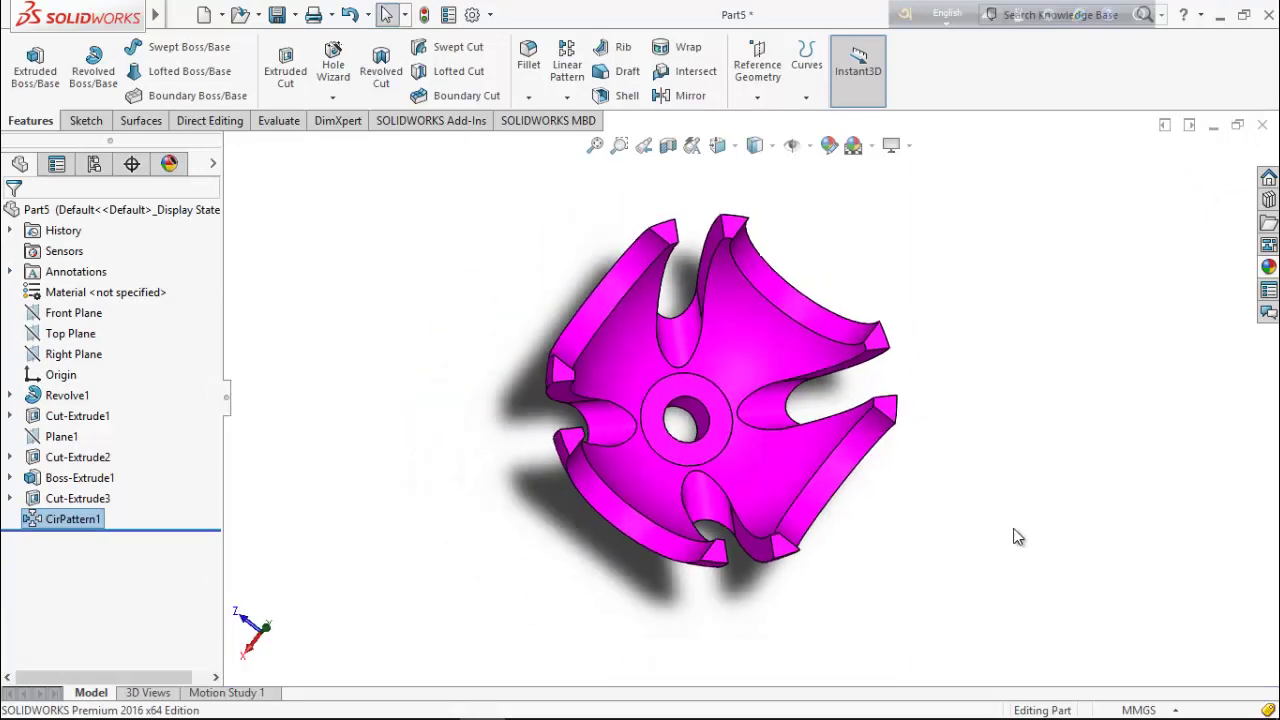
# Orient the view normal to the flat ring face inside the bowl's bottom and start a sketch on it
pyautogui.moveTo(960, 551); pyautogui.dragTo(934, 451, button='middle')
pyautogui.moveTo(903, 529); pyautogui.dragTo(806, 531, button='middle')
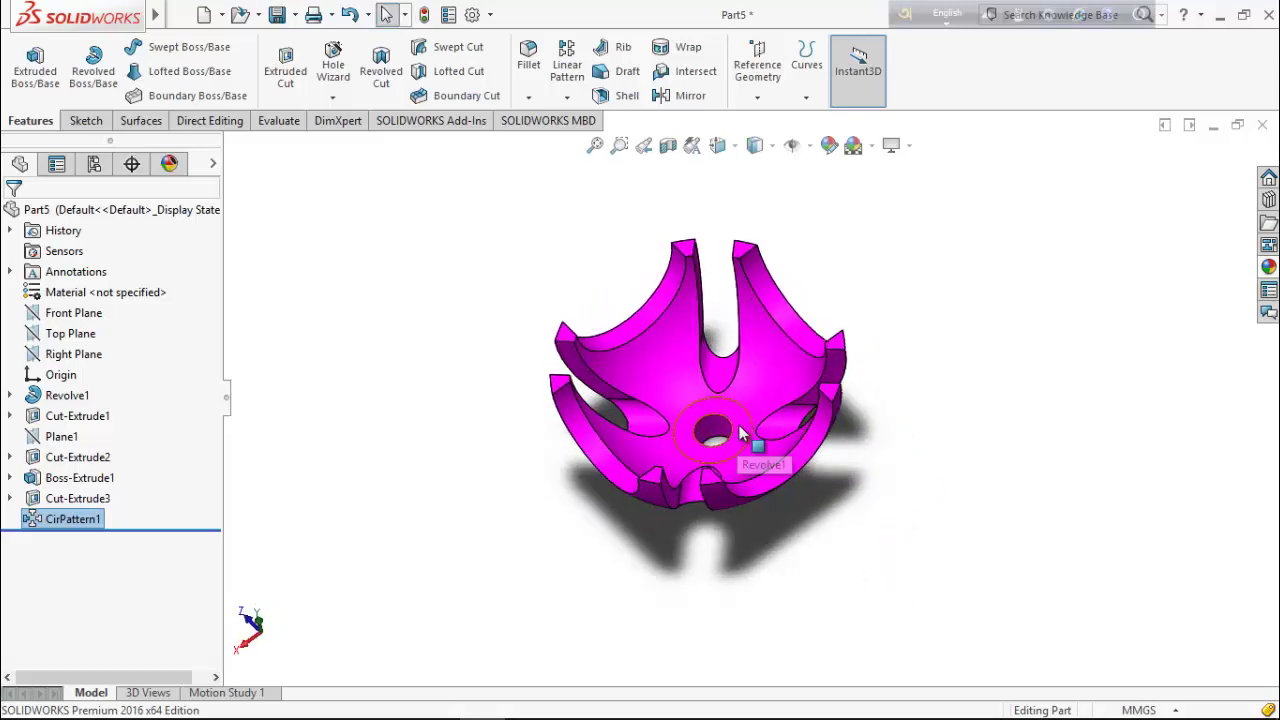
pyautogui.rightClick(746, 432)
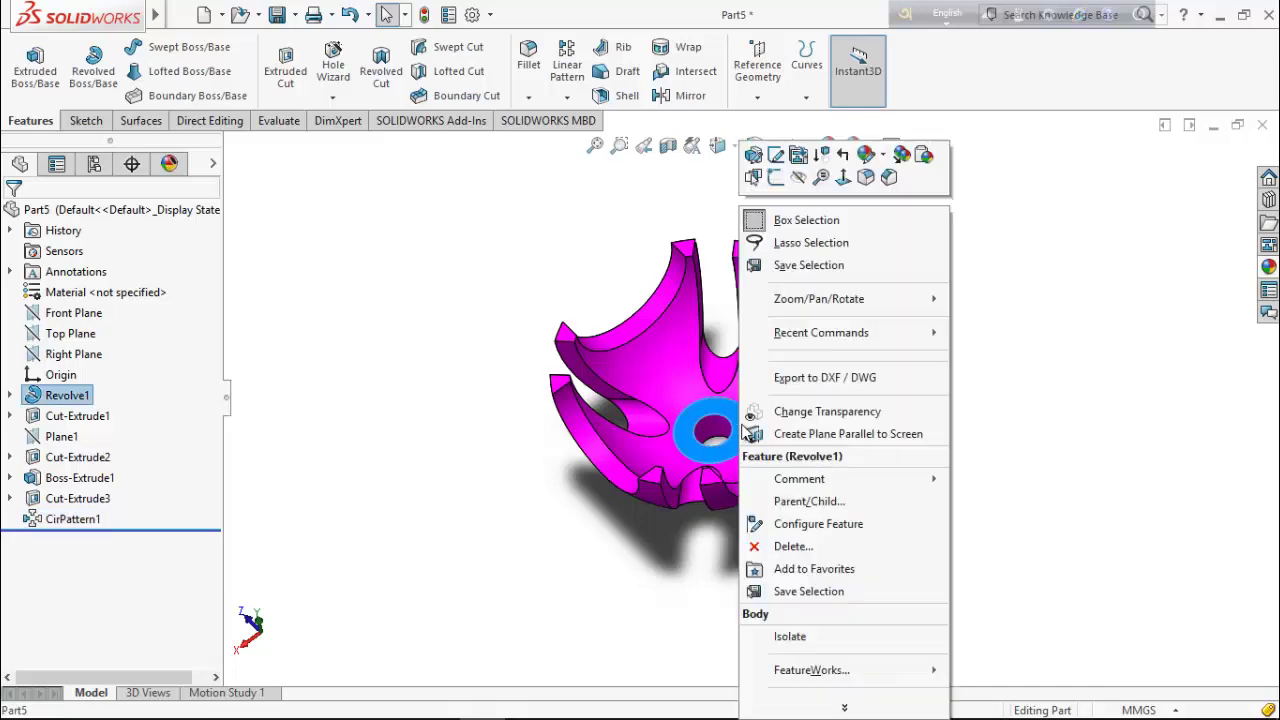
pyautogui.click(843, 178)
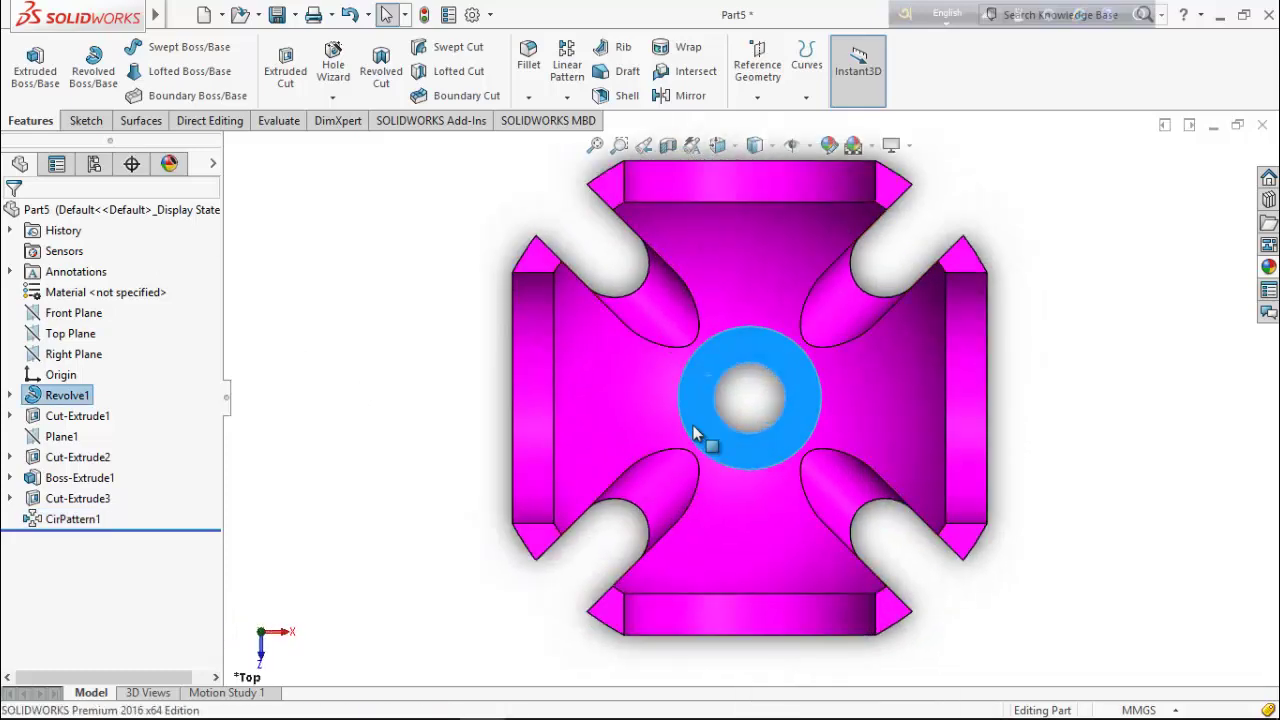
pyautogui.rightClick(695, 431)
pyautogui.click(741, 180)
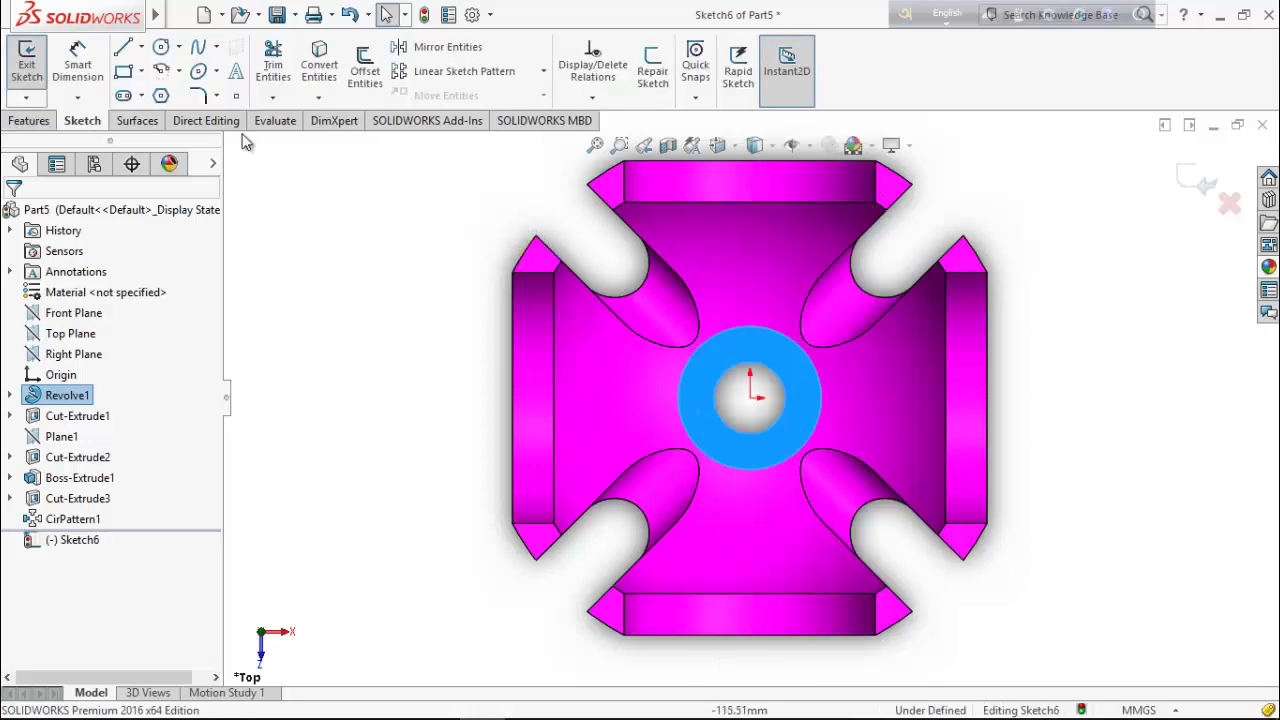
# Sketch a horizontal centerline about 16 mm long from the origin across the hole's edge in the negative X direction
pyautogui.click(141, 50)
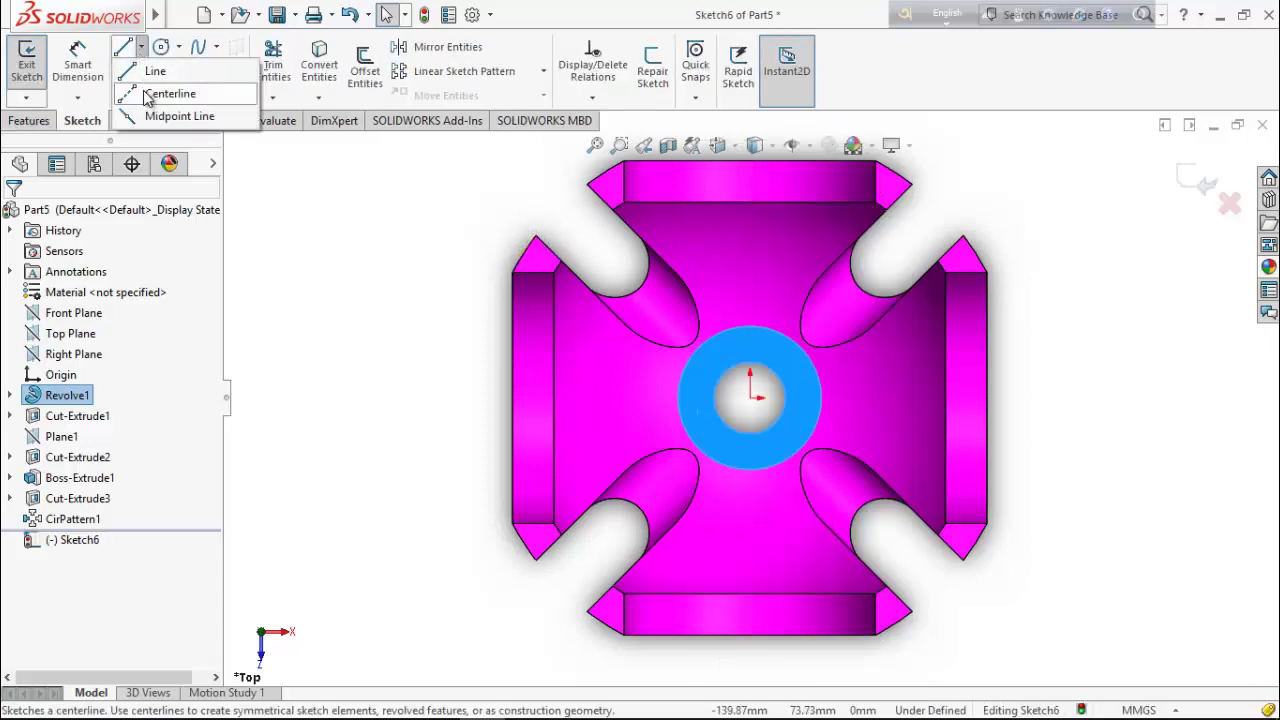
pyautogui.click(148, 94)
pyautogui.scroll(-4, 725, 322)
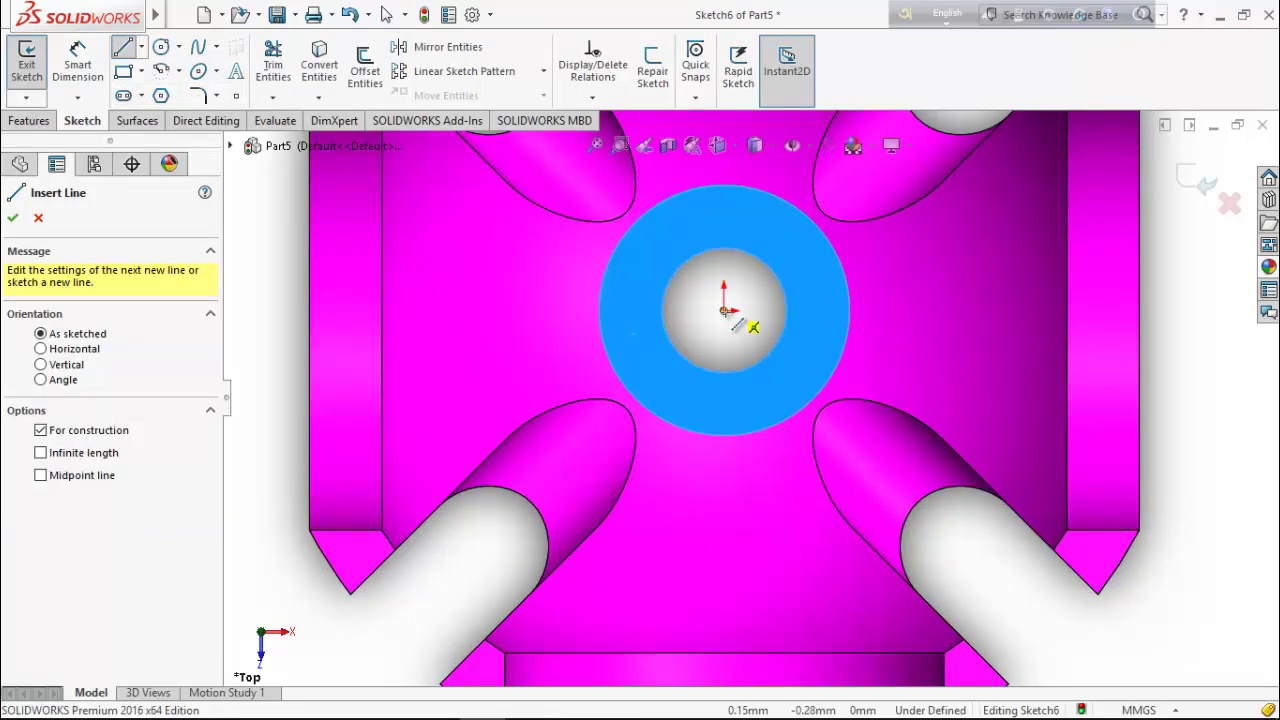
pyautogui.click(725, 311)
pyautogui.scroll(-2, 634, 316)
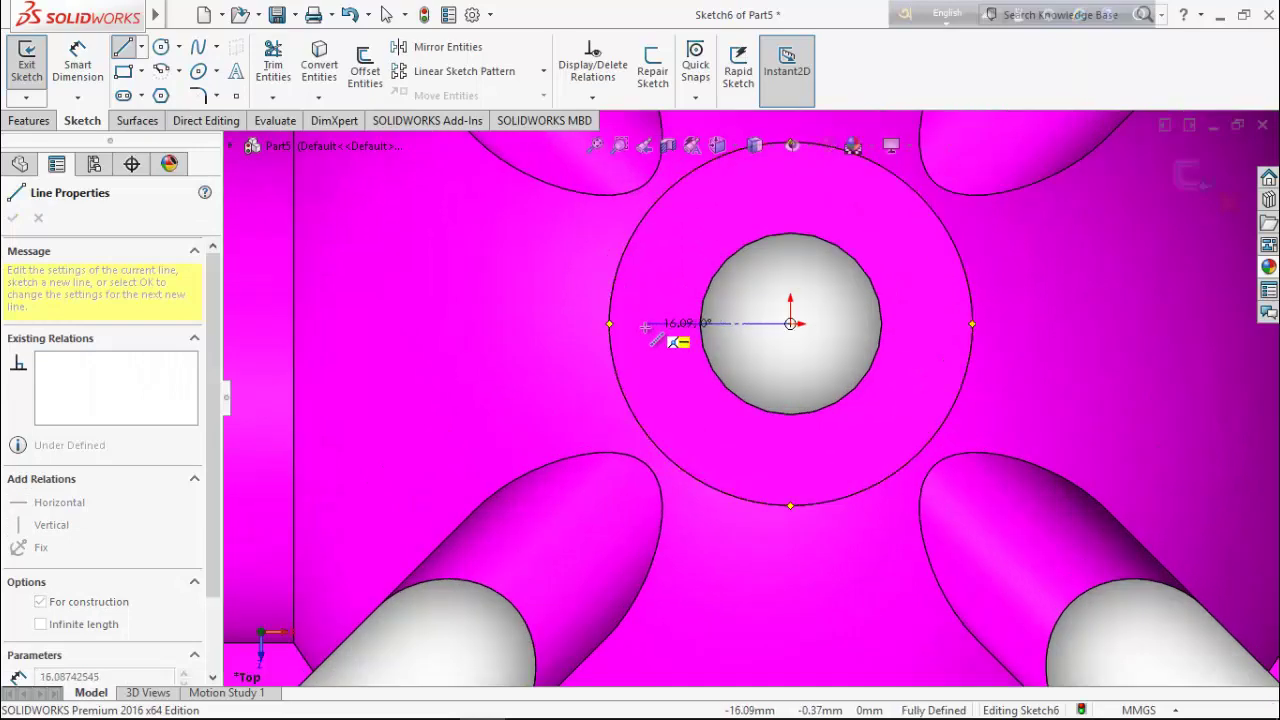
pyautogui.click(645, 324)
pyautogui.rightClick(648, 293)
pyautogui.click(693, 306)
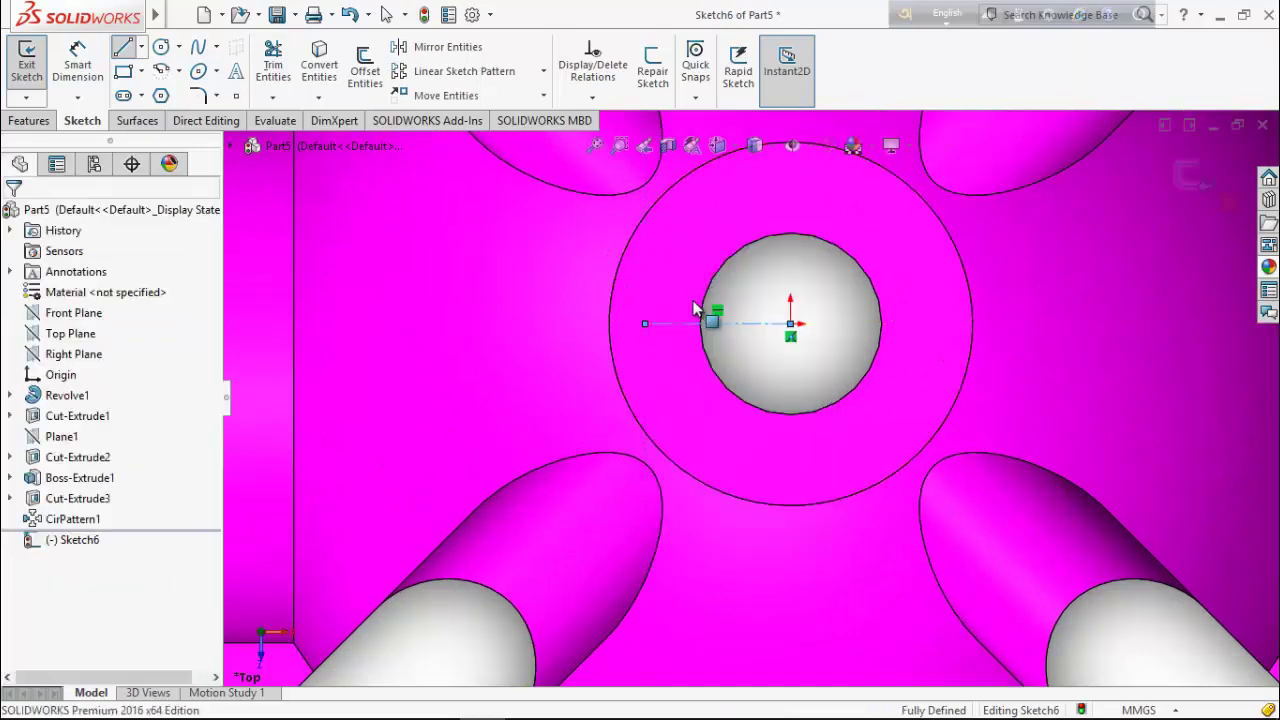
# Sketch a corner rectangle about 4.5 mm high across the centerline, with its inner side at the hole's edge
pyautogui.scroll(-3, 694, 286)
pyautogui.click(123, 72)
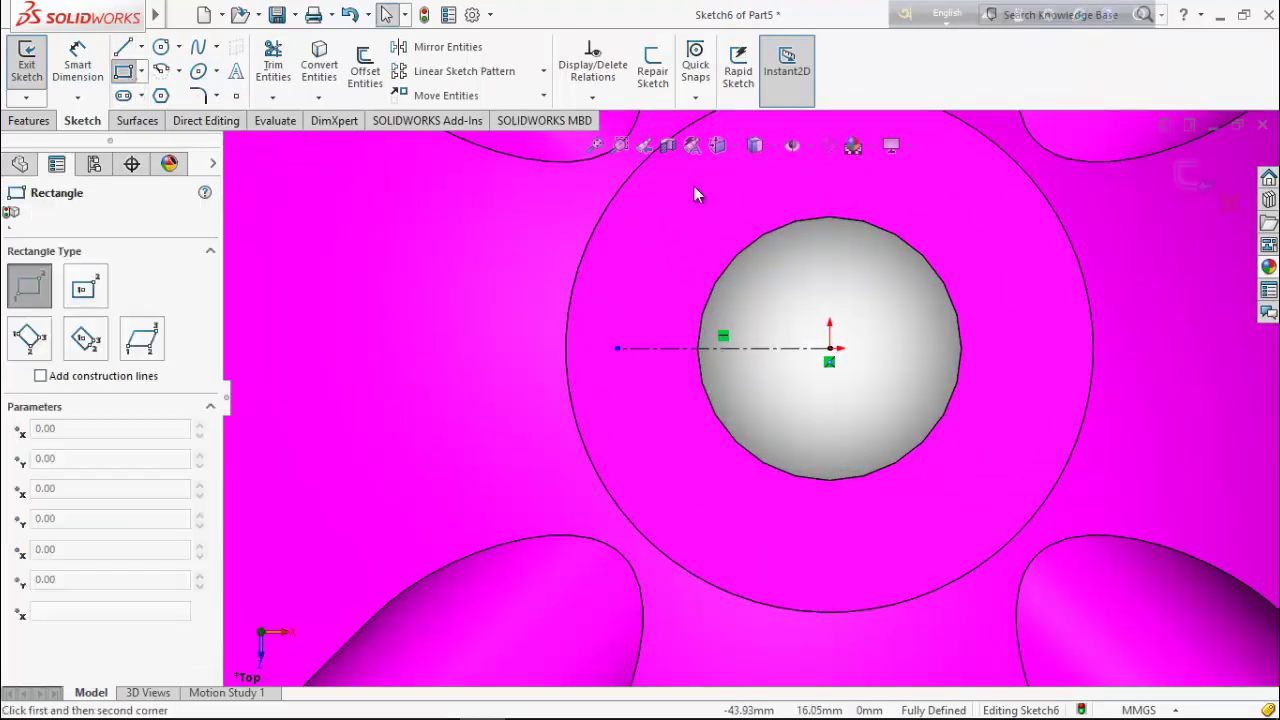
pyautogui.click(702, 320)
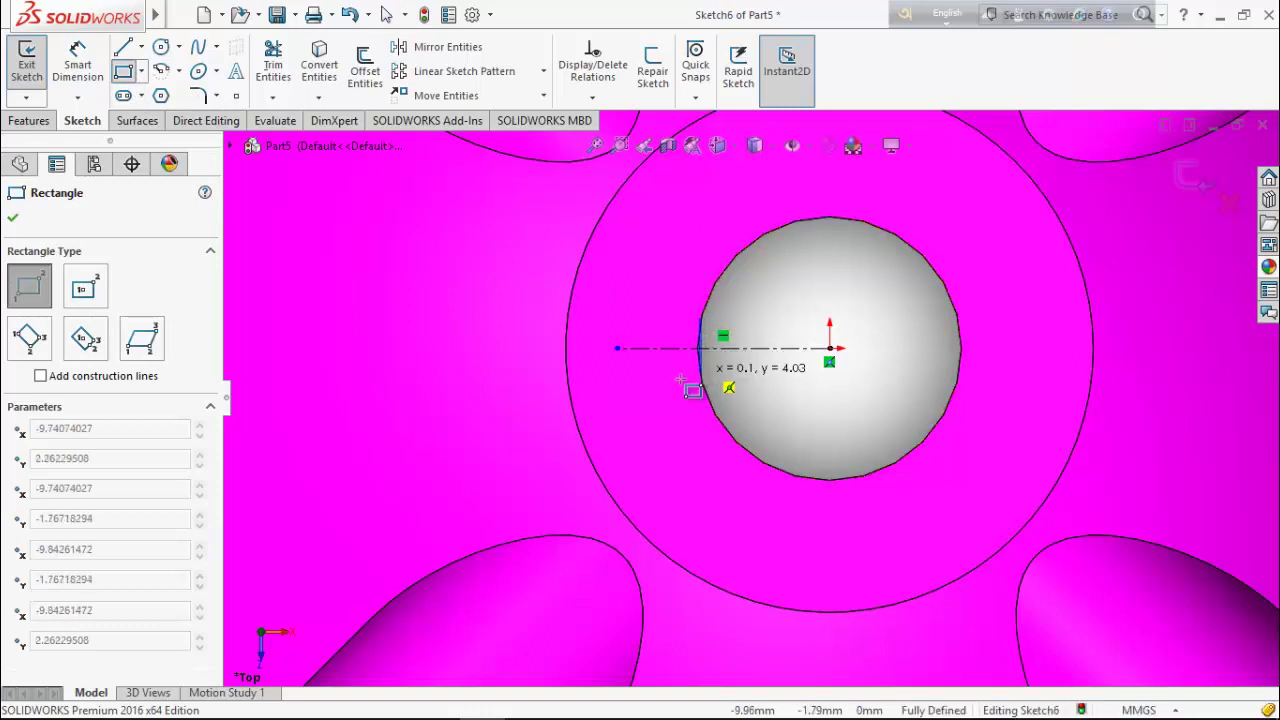
pyautogui.click(665, 381)
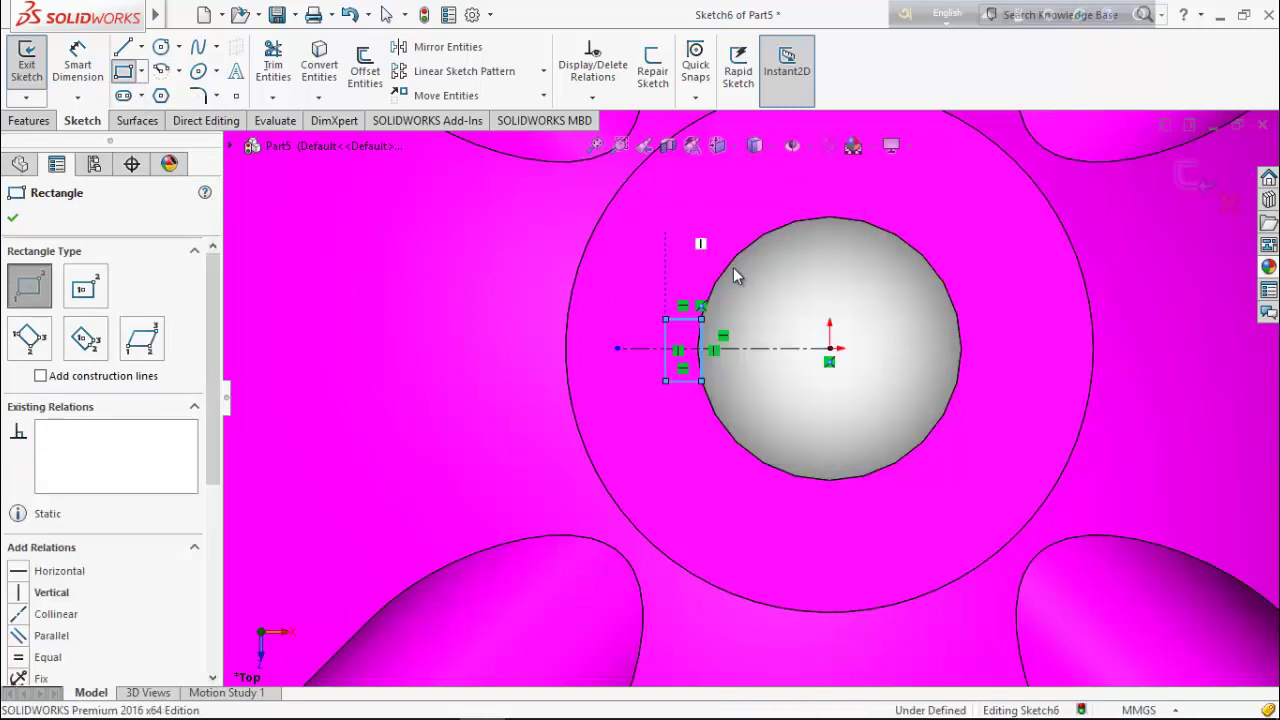
pyautogui.press('Escape')
# Make the rectangle's two horizontal sides symmetric about the centerline
pyautogui.scroll(-2, 797, 330)
pyautogui.scroll(-2, 648, 322)
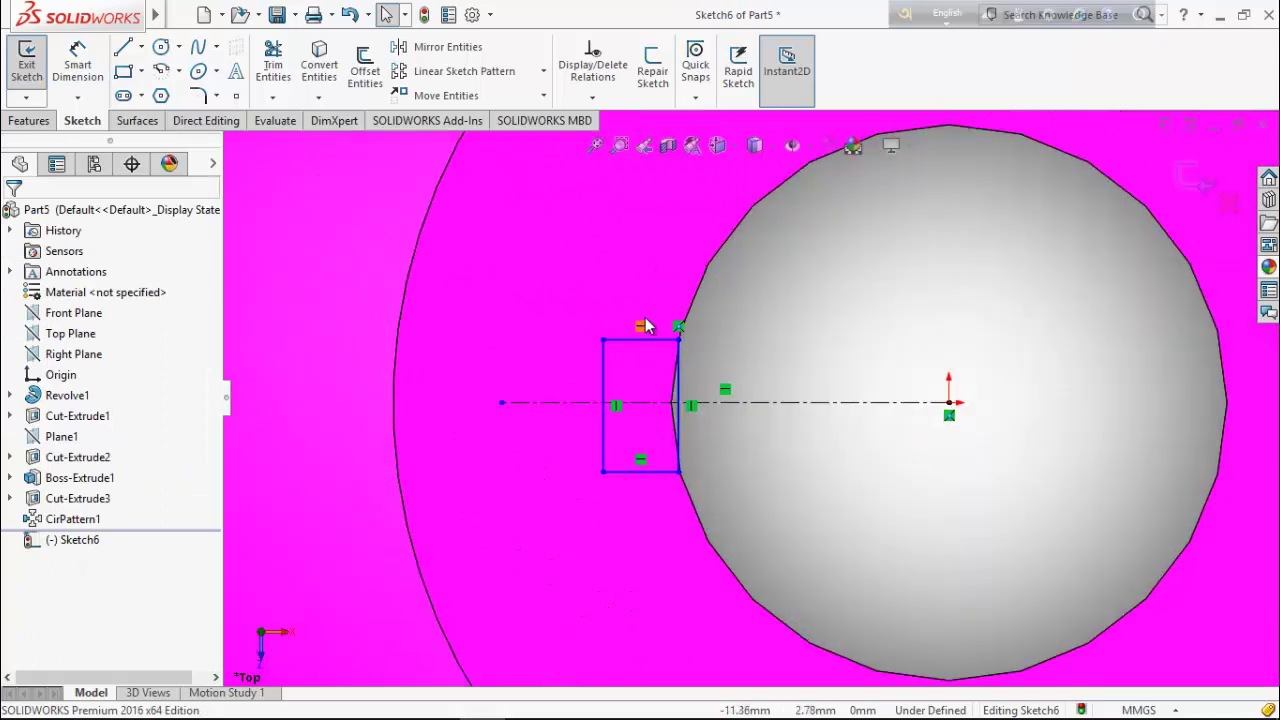
pyautogui.moveTo(662, 326); pyautogui.dragTo(632, 500)
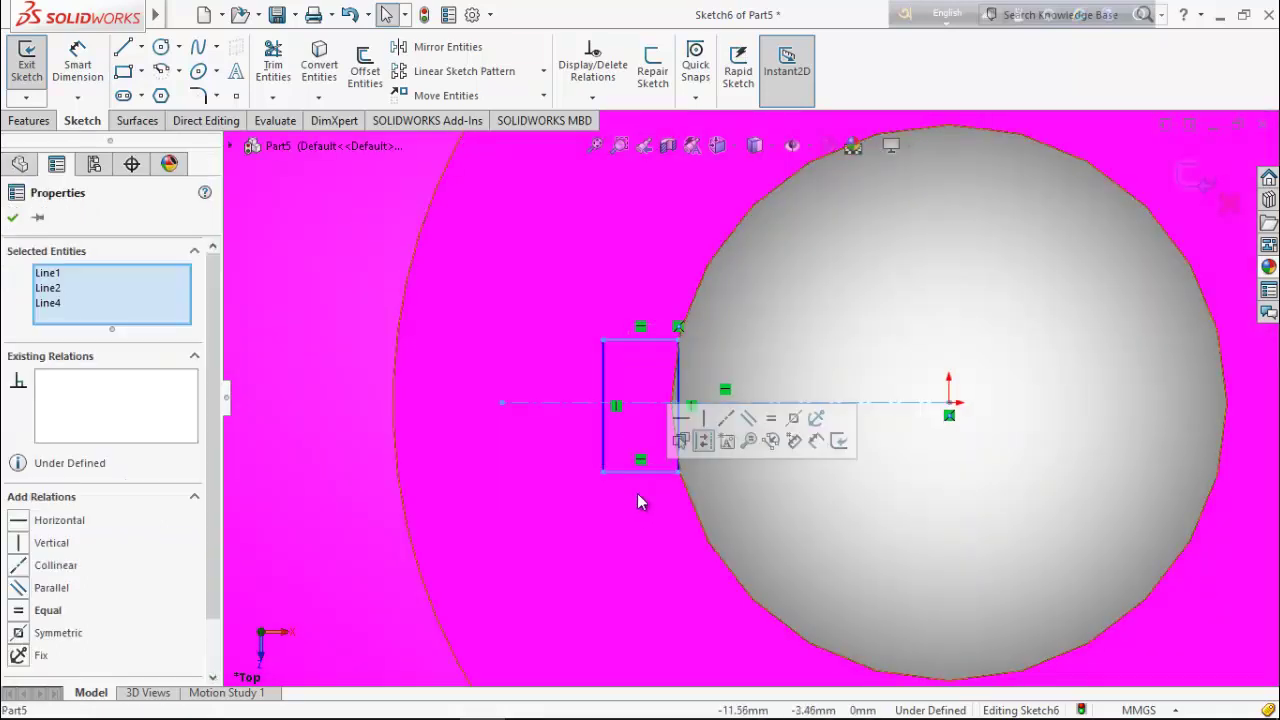
pyautogui.click(20, 634)
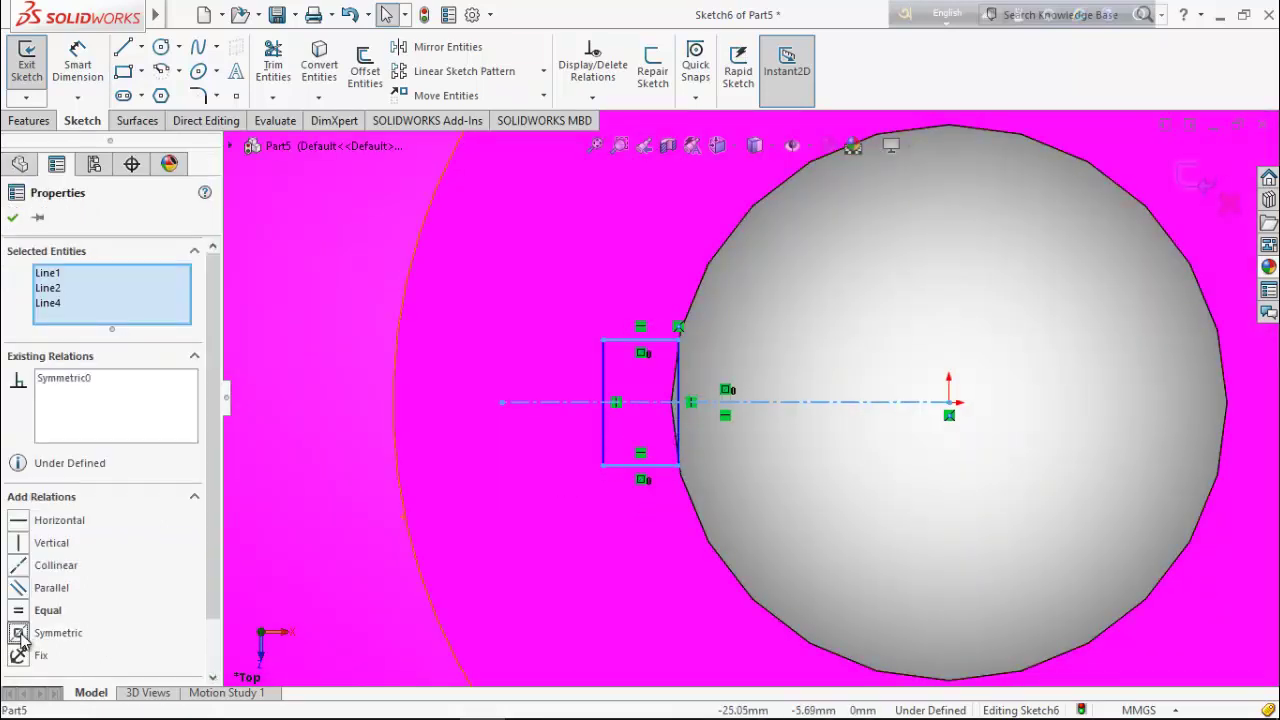
pyautogui.click(13, 219)
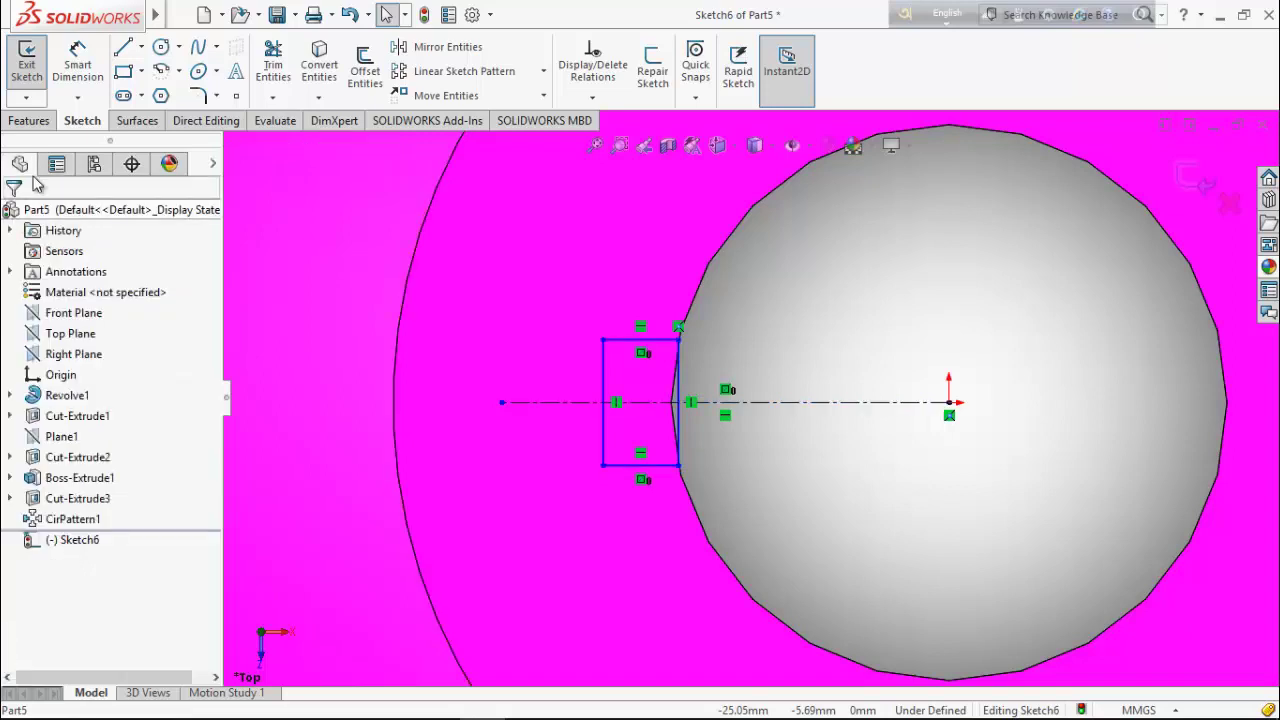
# Dimension the rectangle's outer vertical side to 4 mm
pyautogui.click(77, 62)
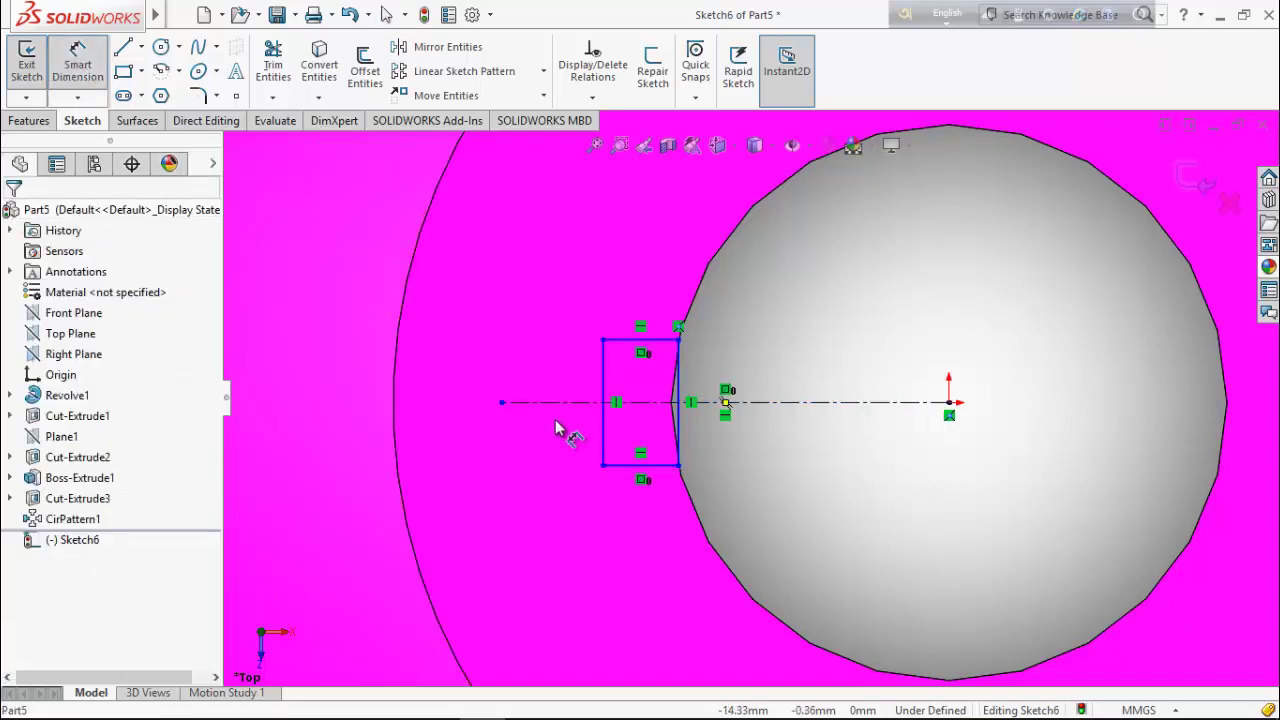
pyautogui.click(603, 440)
pyautogui.click(481, 425)
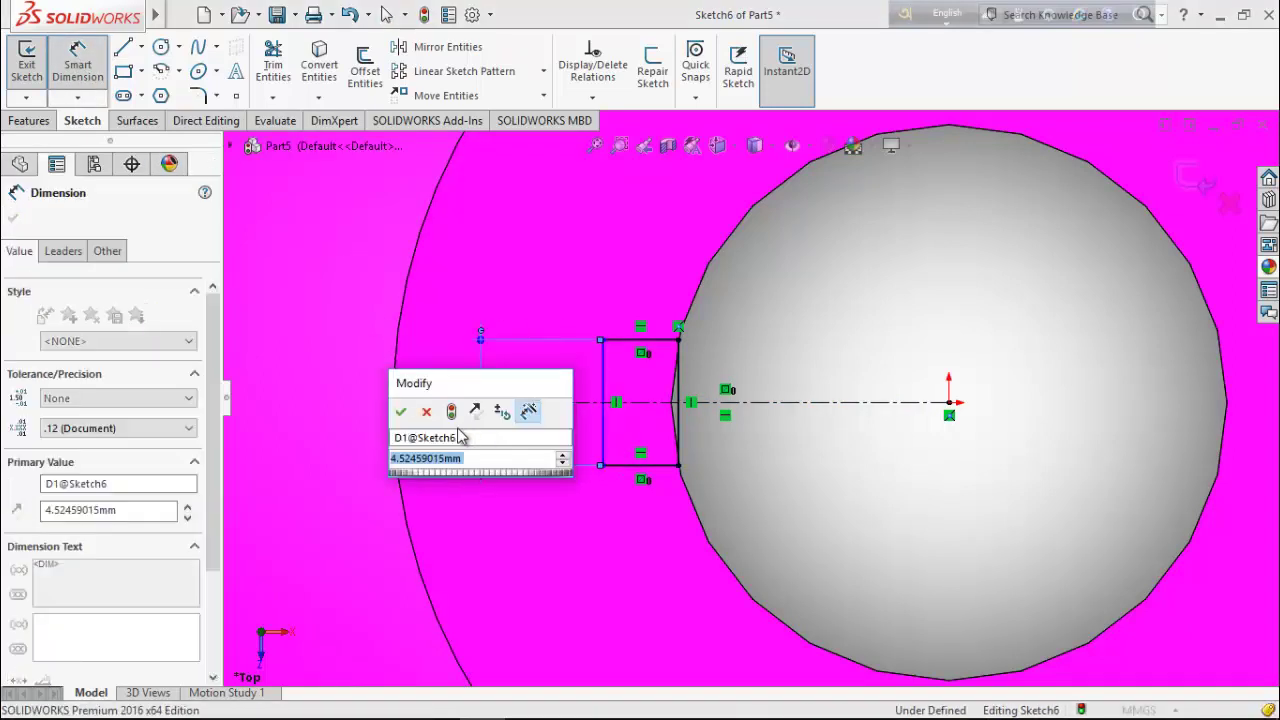
pyautogui.write('4')
pyautogui.press('Return')
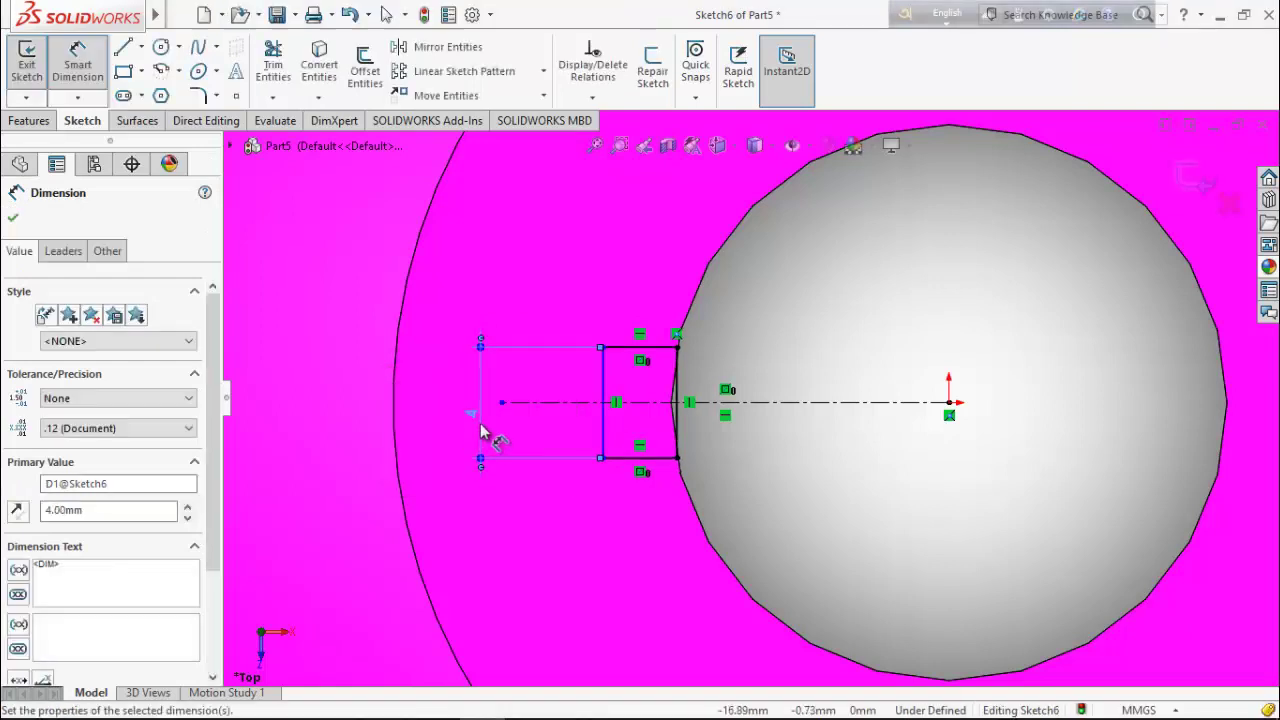
# Dimension the distance from the keyway rectangle's outer vertical side to the origin as 12 mm
pyautogui.click(605, 424)
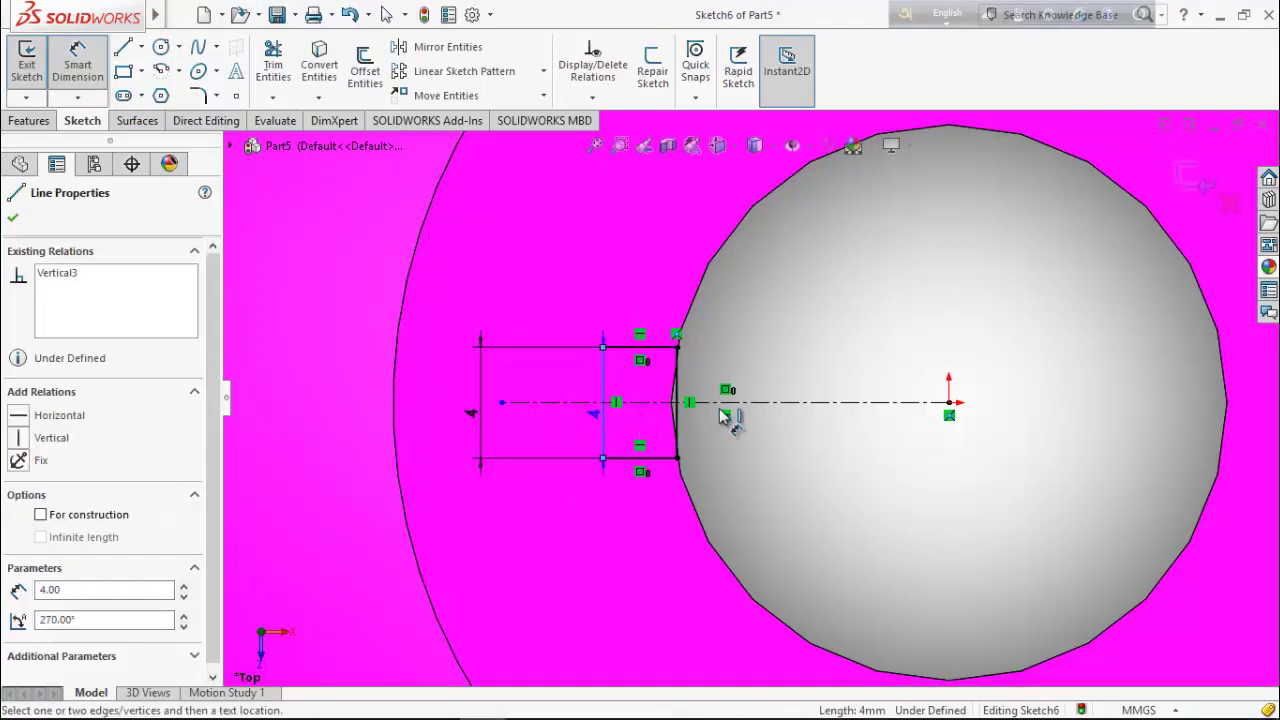
pyautogui.click(949, 403)
pyautogui.click(800, 556)
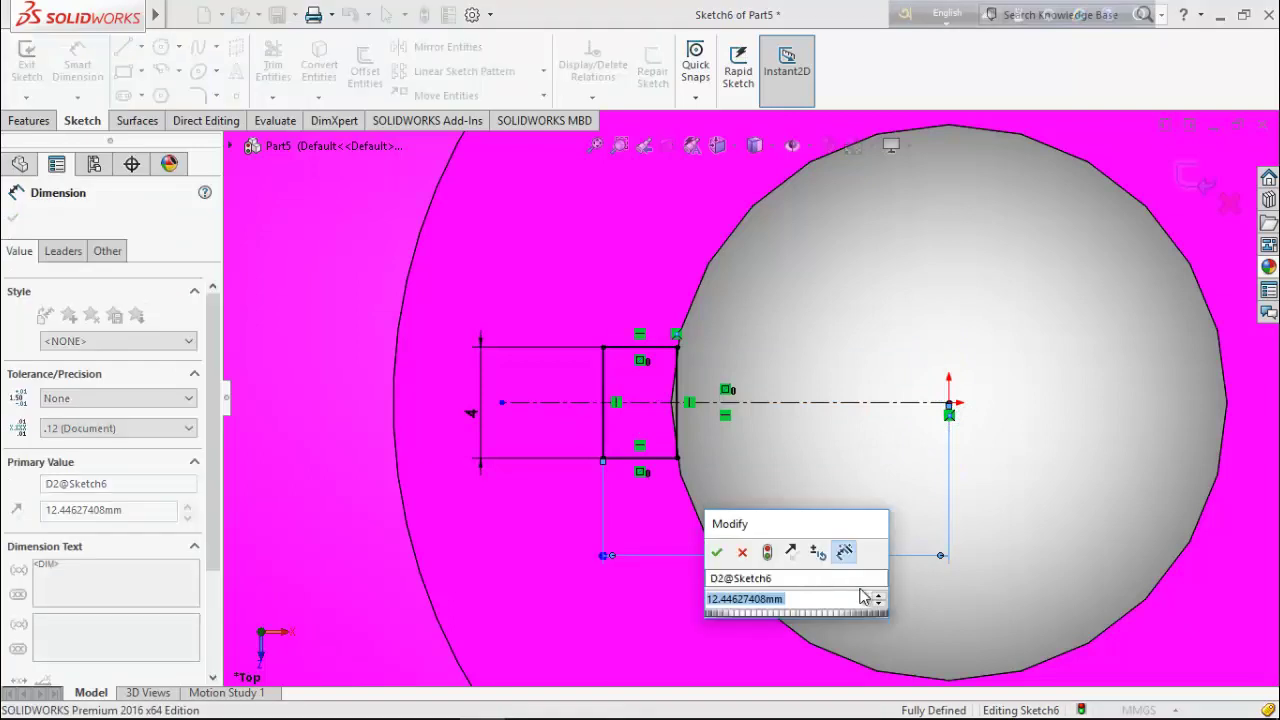
pyautogui.write('12')
pyautogui.press('Return')
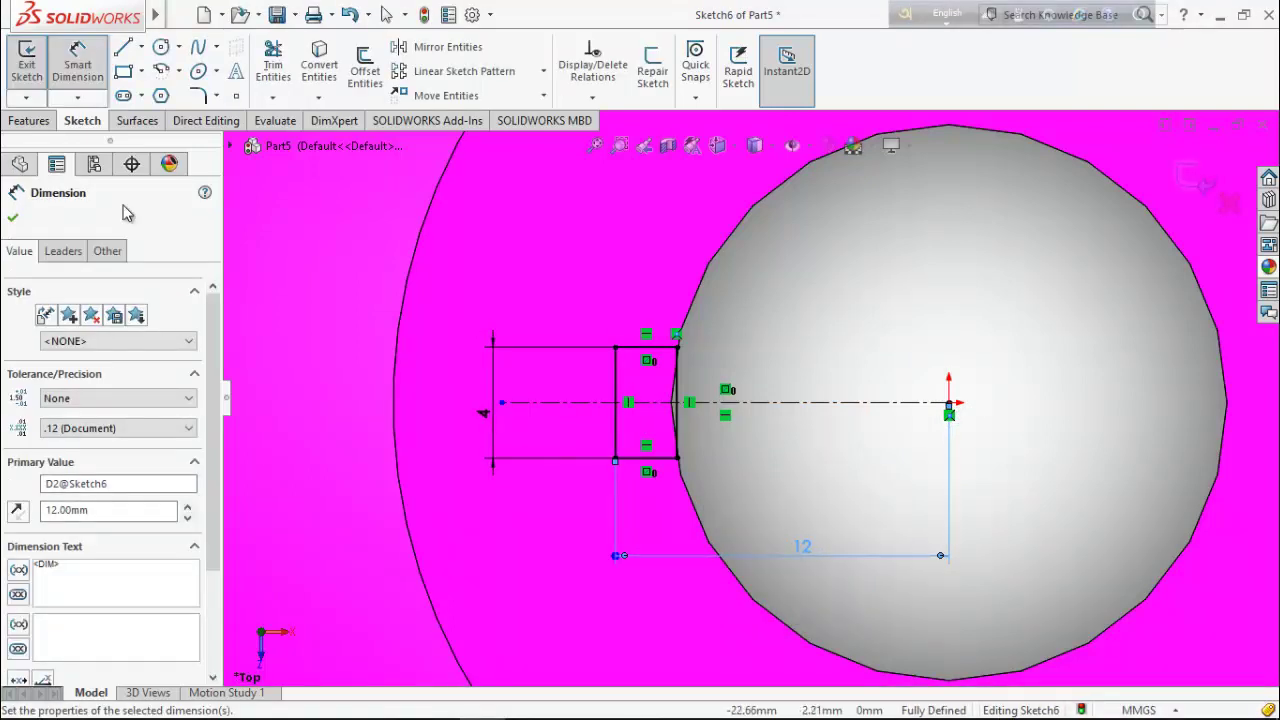
pyautogui.click(13, 219)
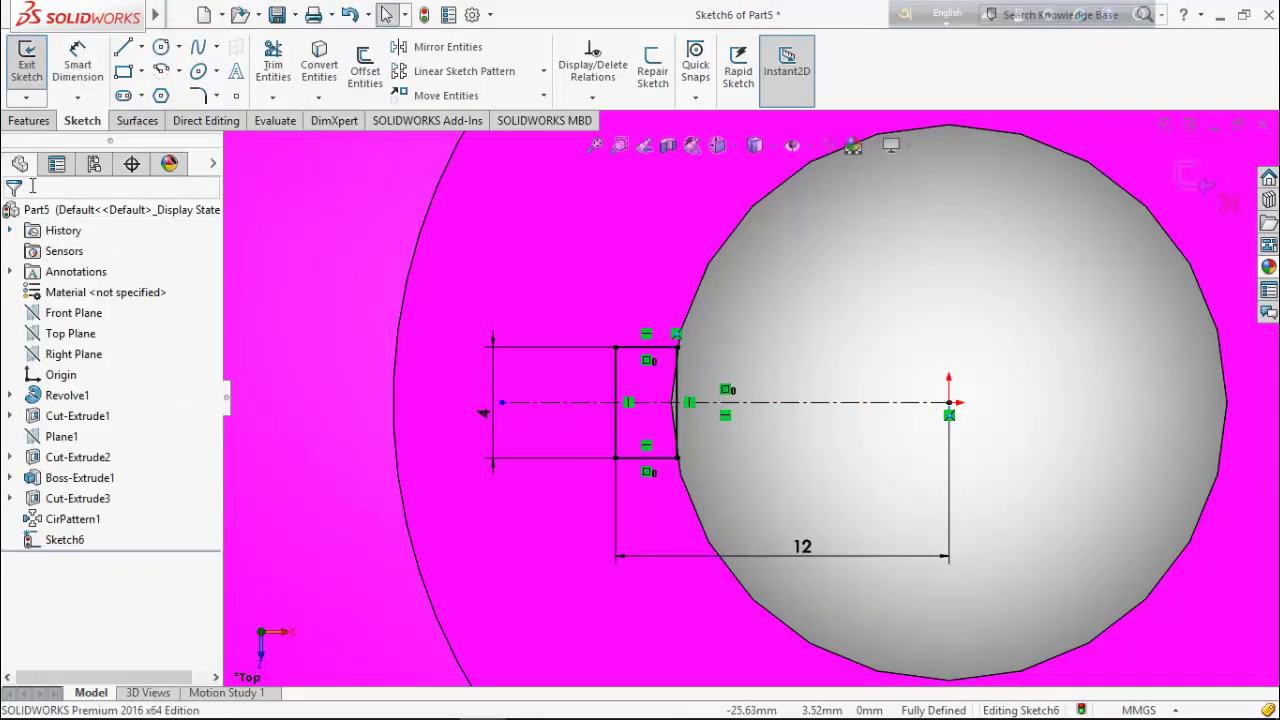
# Cut-extrude the keyway rectangle Through All to form the keyway along the hole
pyautogui.moveTo(723, 466); pyautogui.dragTo(733, 428, button='middle')
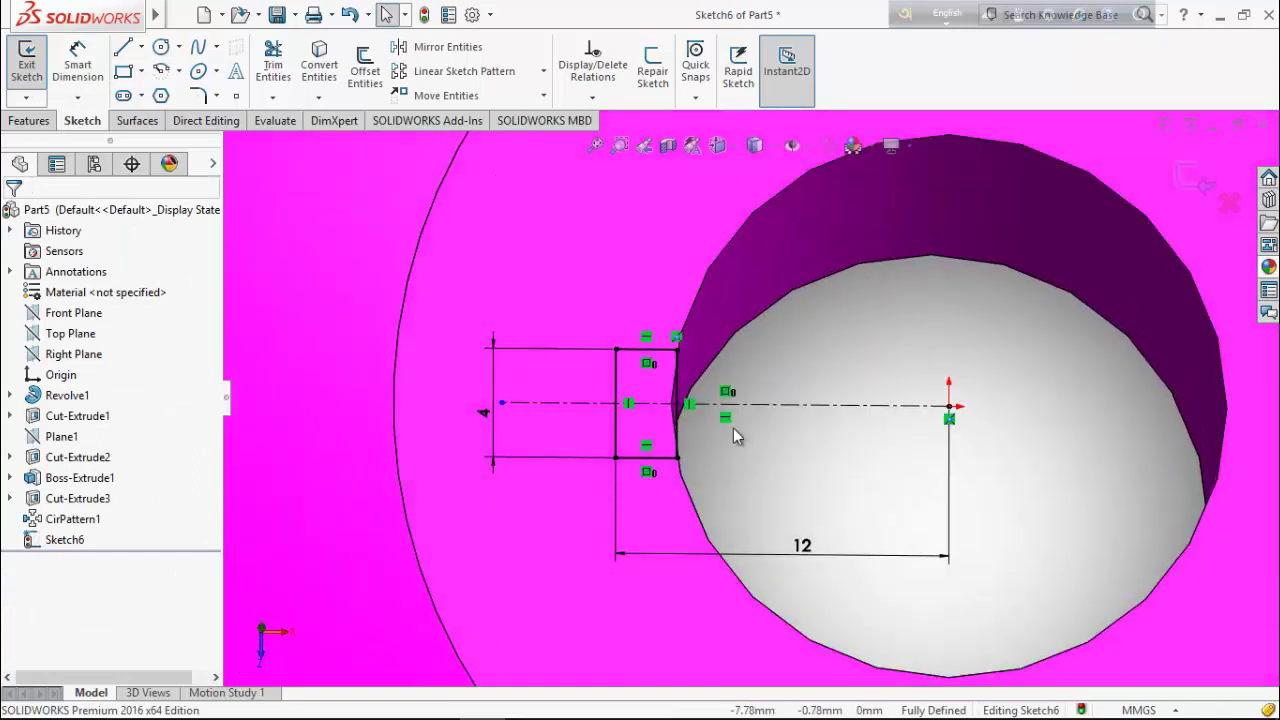
pyautogui.click(29, 122)
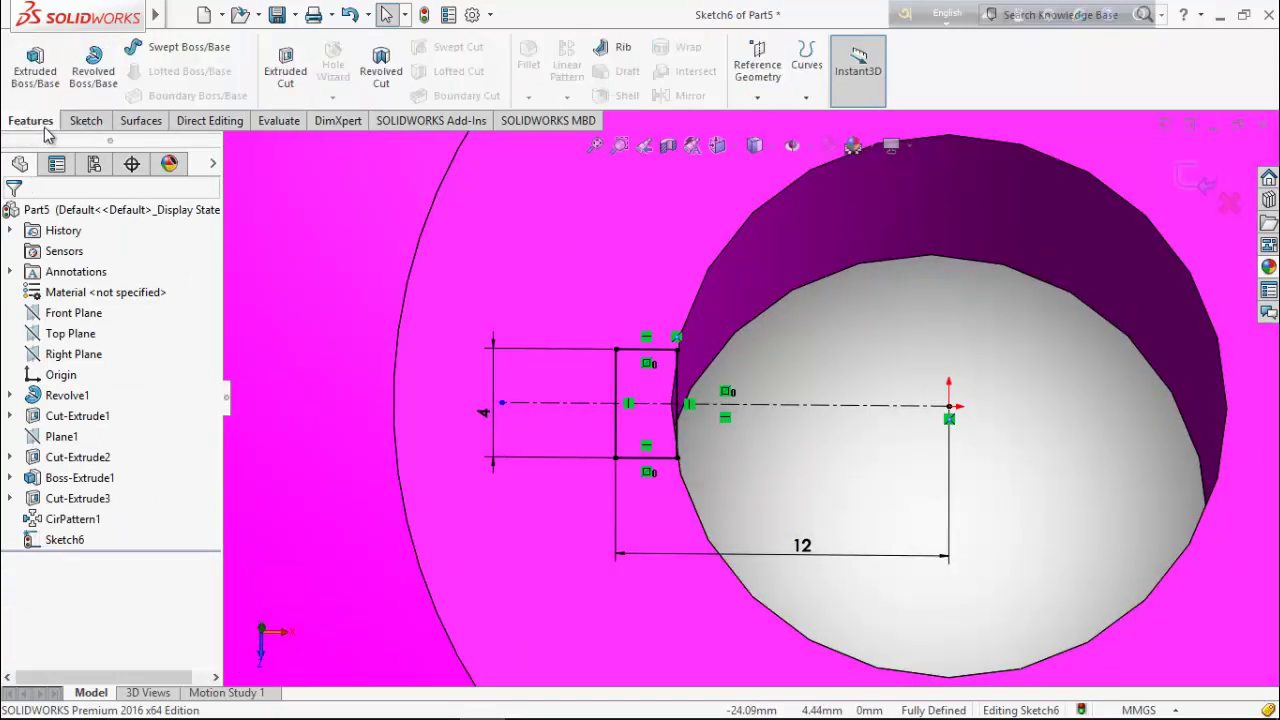
pyautogui.click(285, 65)
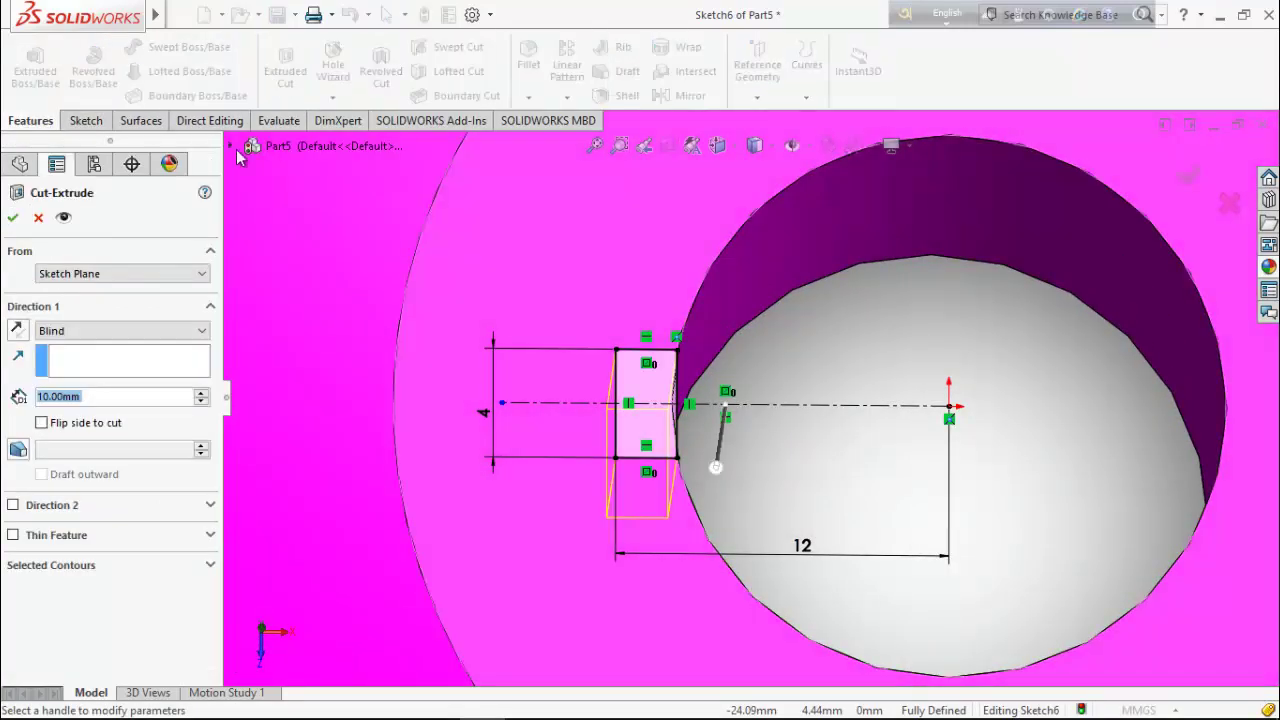
pyautogui.moveTo(955, 375); pyautogui.dragTo(915, 420, button='middle')
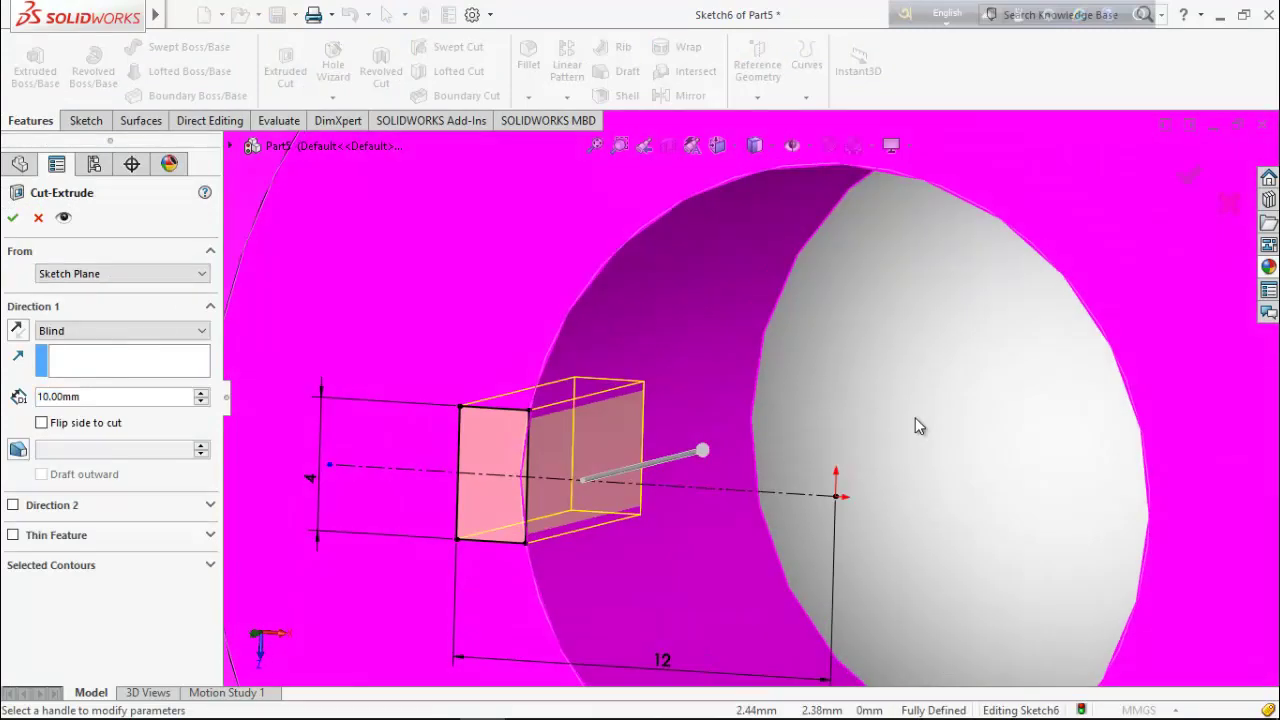
pyautogui.click(92, 336)
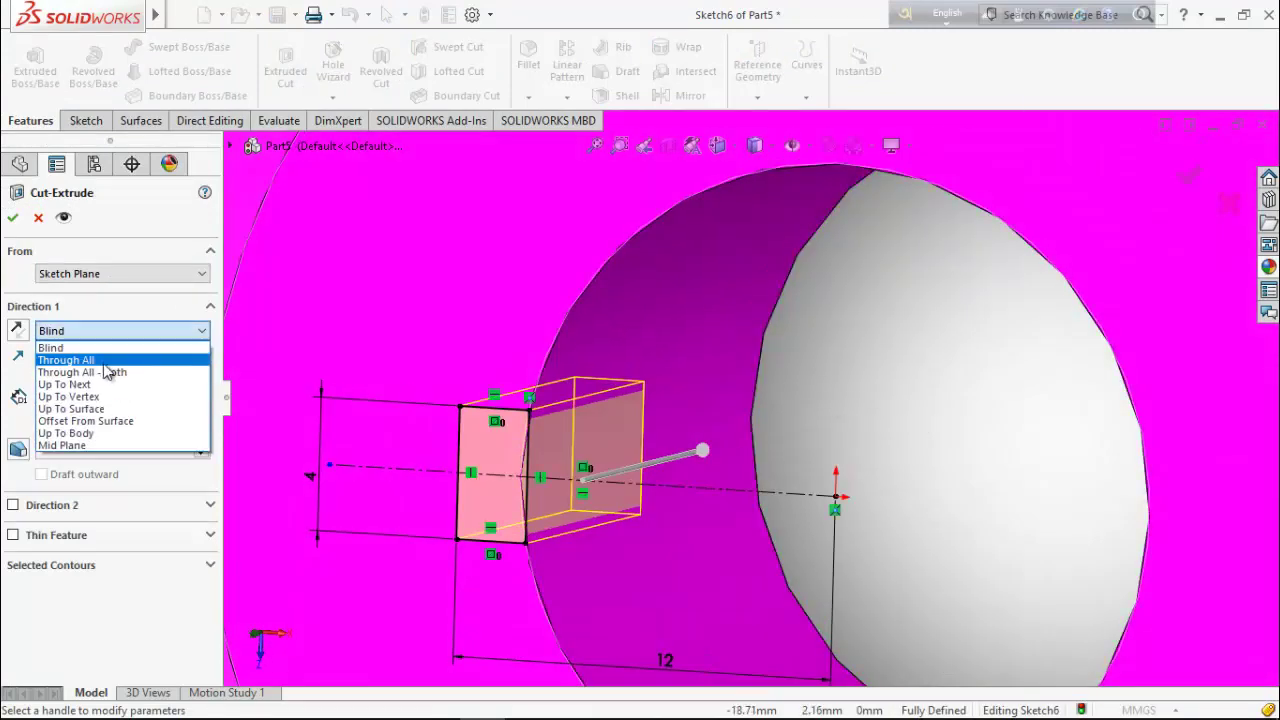
pyautogui.click(90, 354)
pyautogui.click(14, 218)
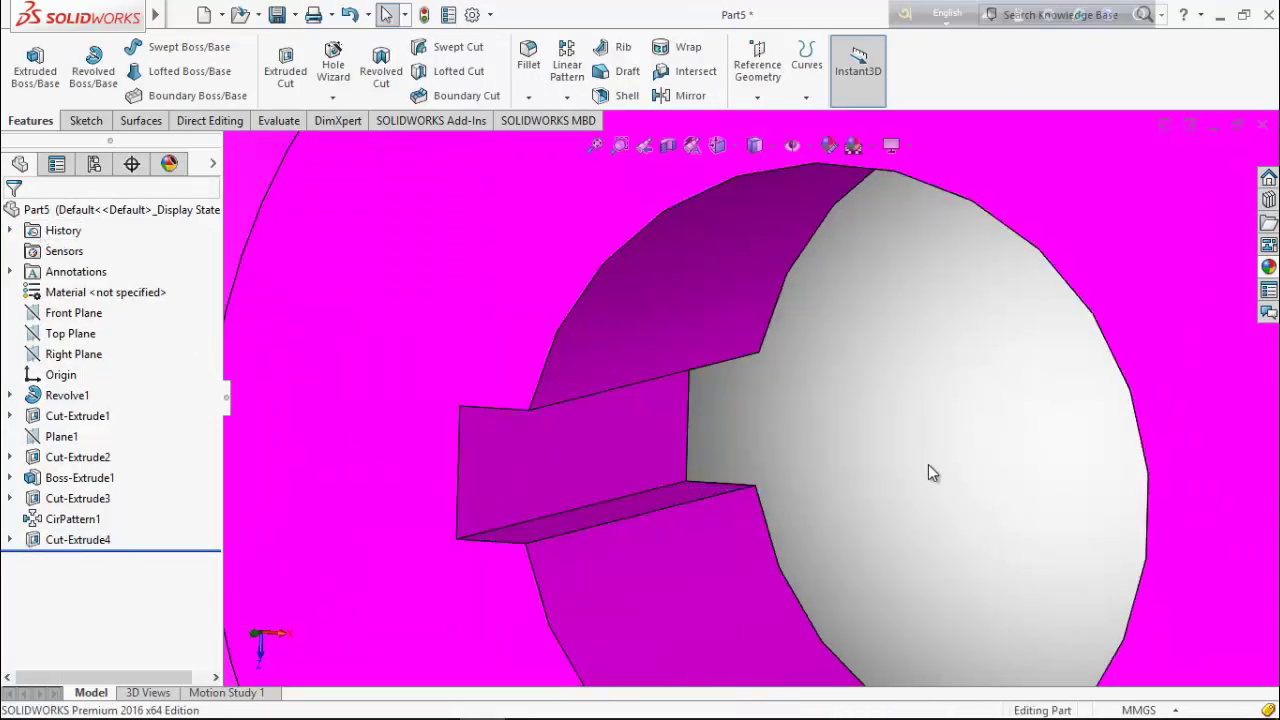
# Start a fillet and select the short rim edges on both sides of the two slot openings toward negative Z
pyautogui.moveTo(928, 464); pyautogui.dragTo(940, 475, button='middle')
pyautogui.scroll(-3, 884, 479)
pyautogui.scroll(-6, 849, 428)
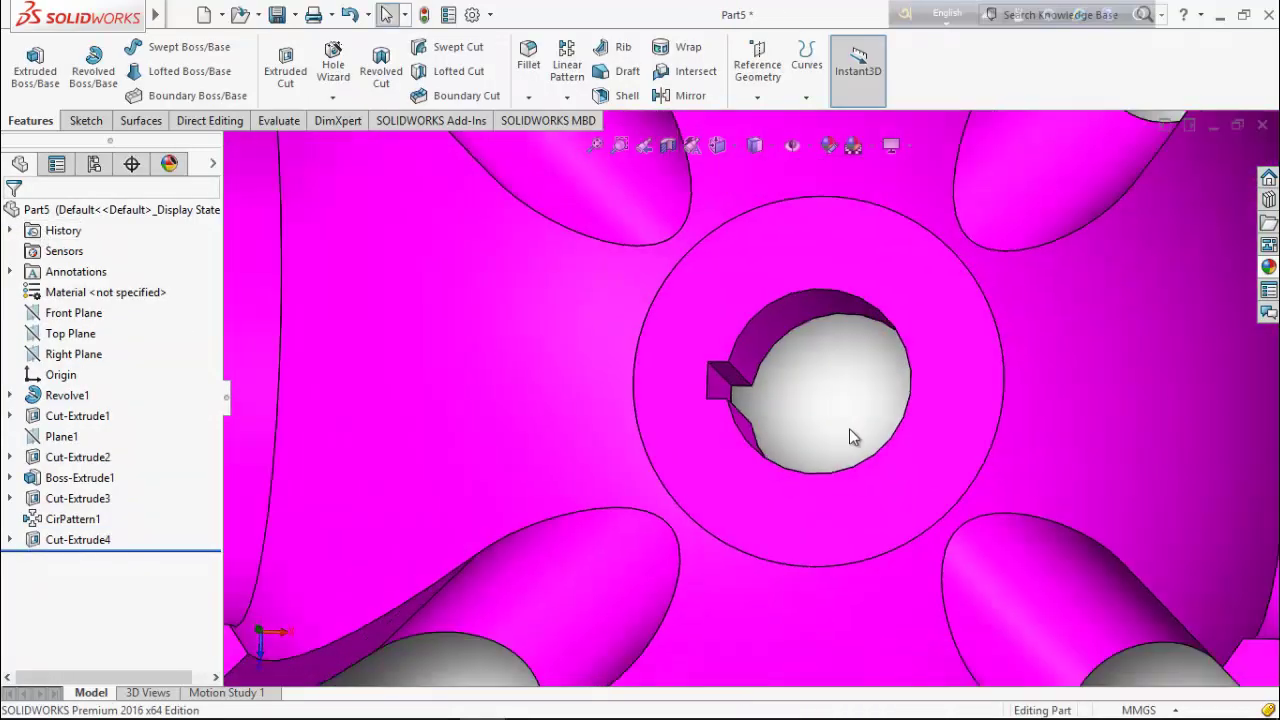
pyautogui.scroll(-2, 853, 435)
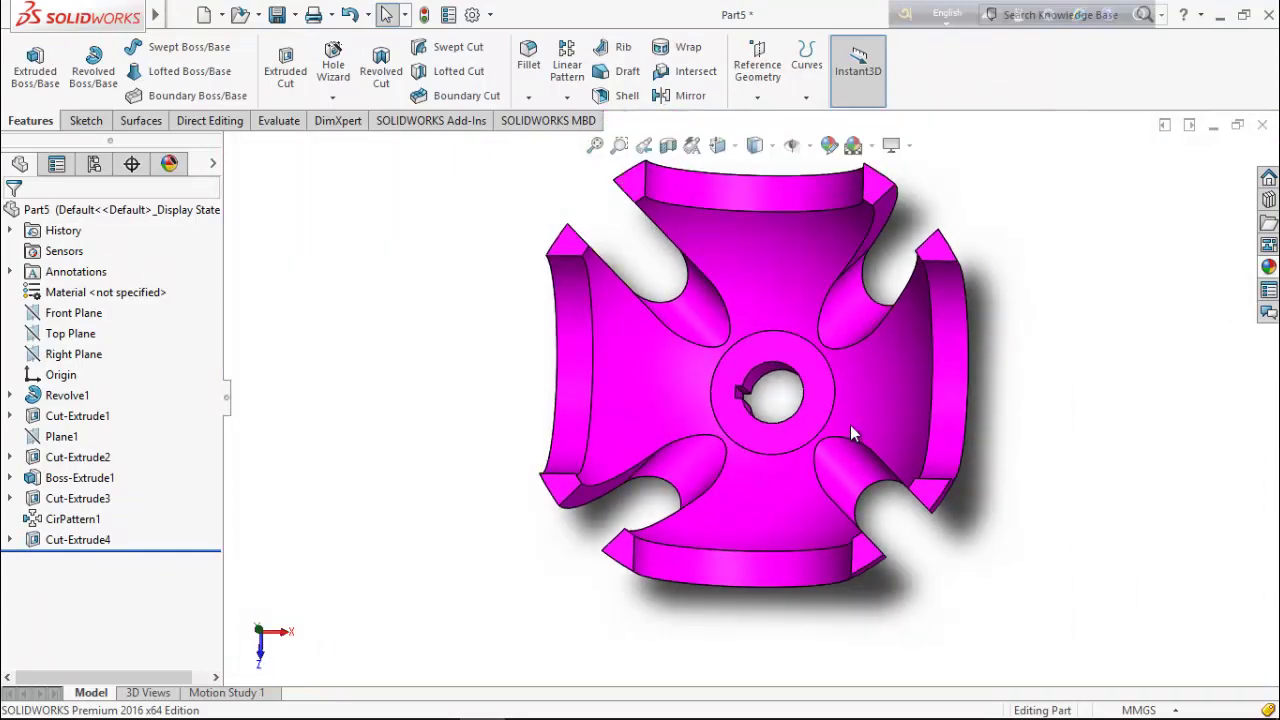
pyautogui.scroll(5, 818, 214)
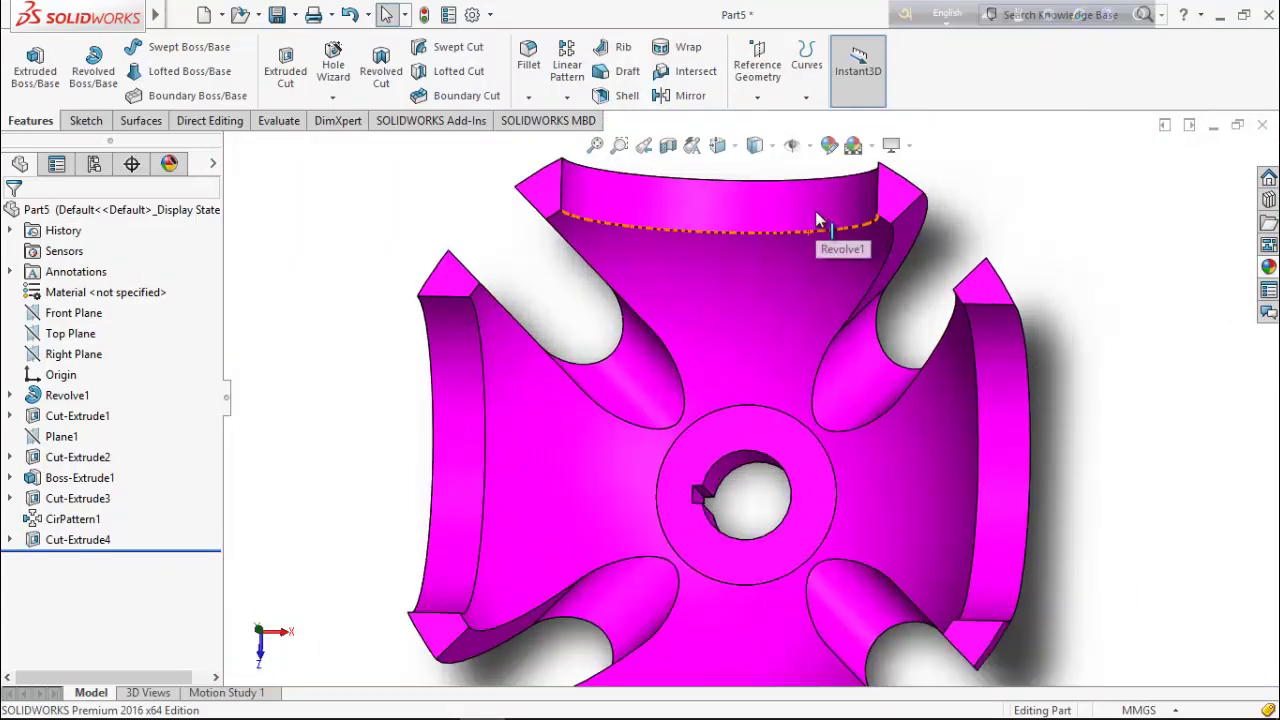
pyautogui.click(528, 58)
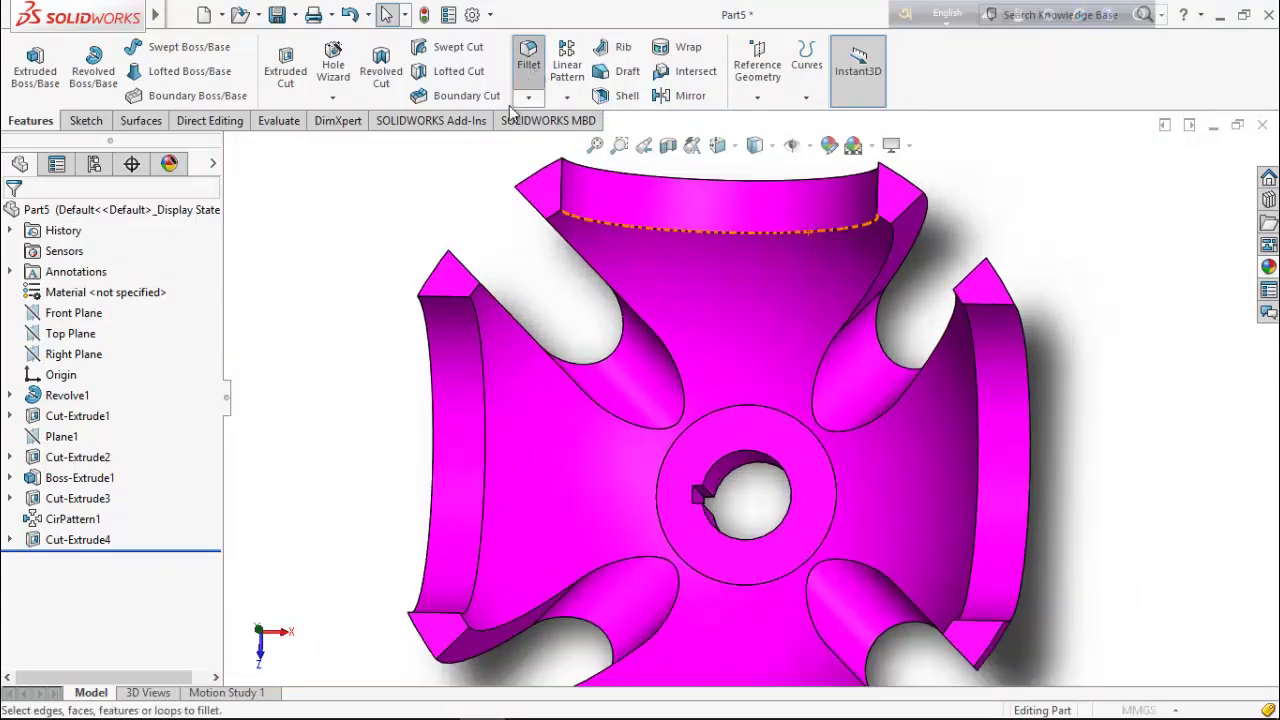
pyautogui.click(529, 195)
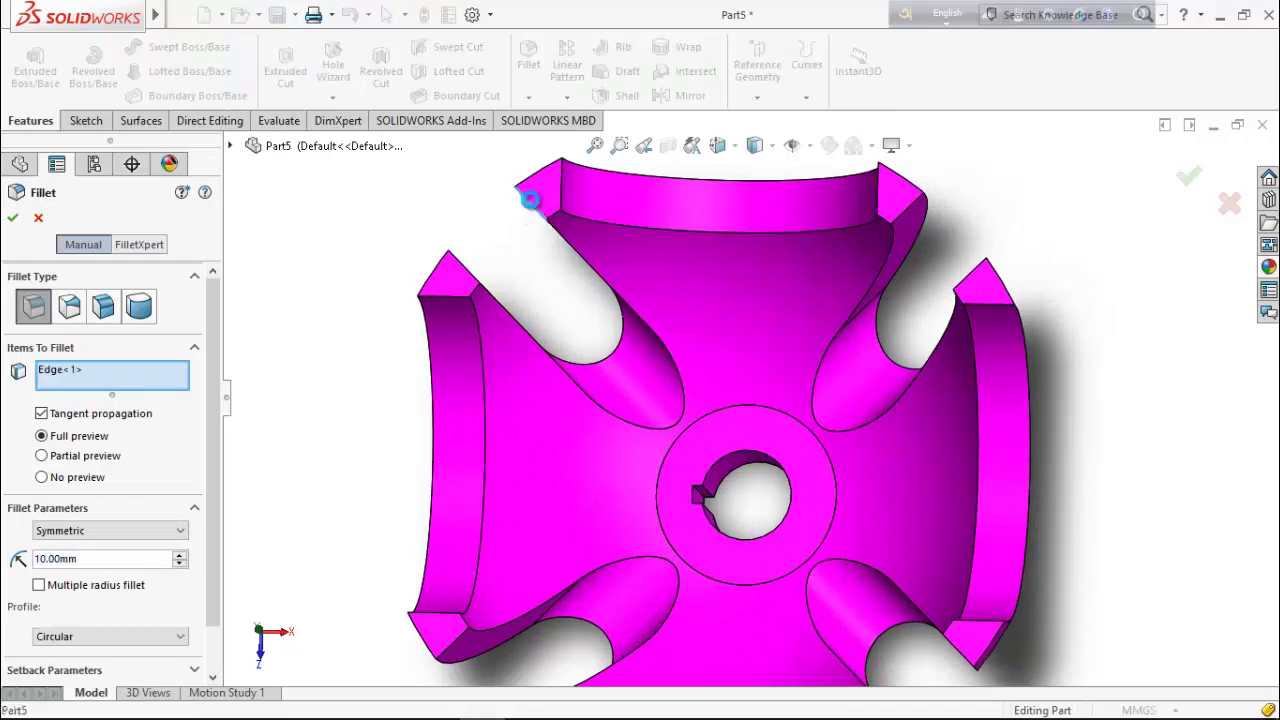
pyautogui.click(463, 268)
pyautogui.scroll(-3, 750, 395)
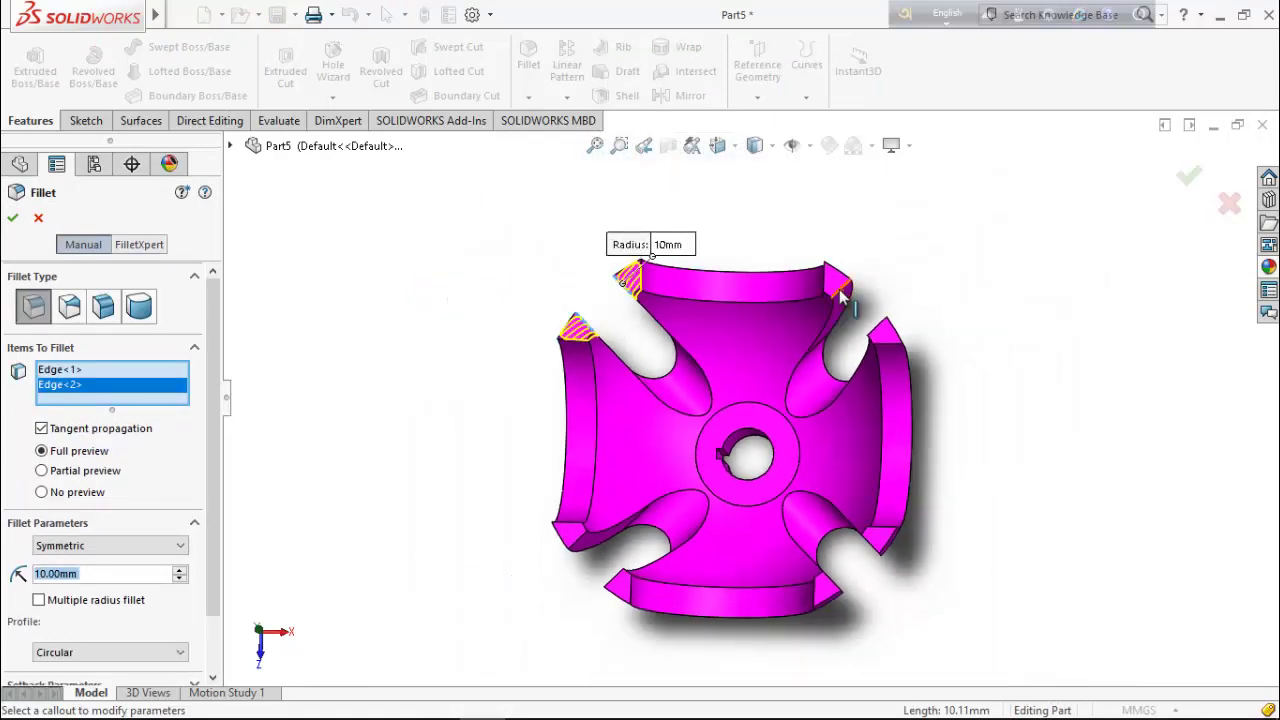
pyautogui.scroll(-2, 840, 297)
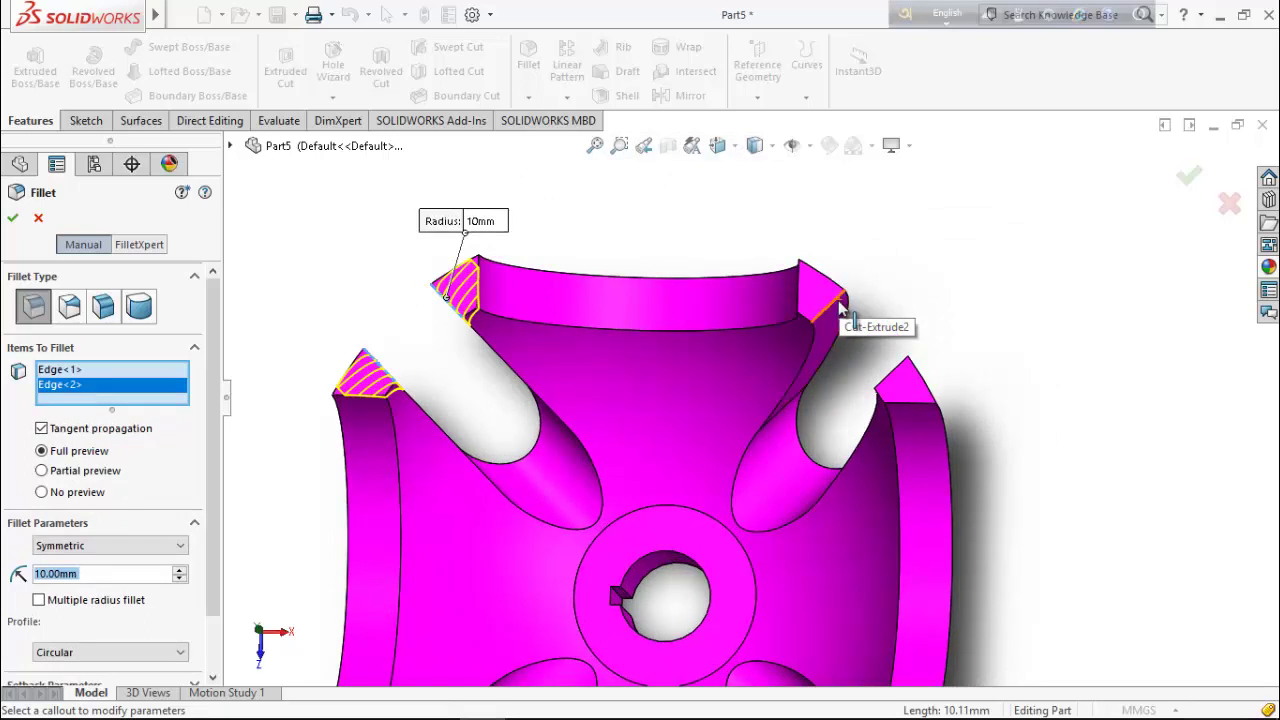
pyautogui.click(838, 307)
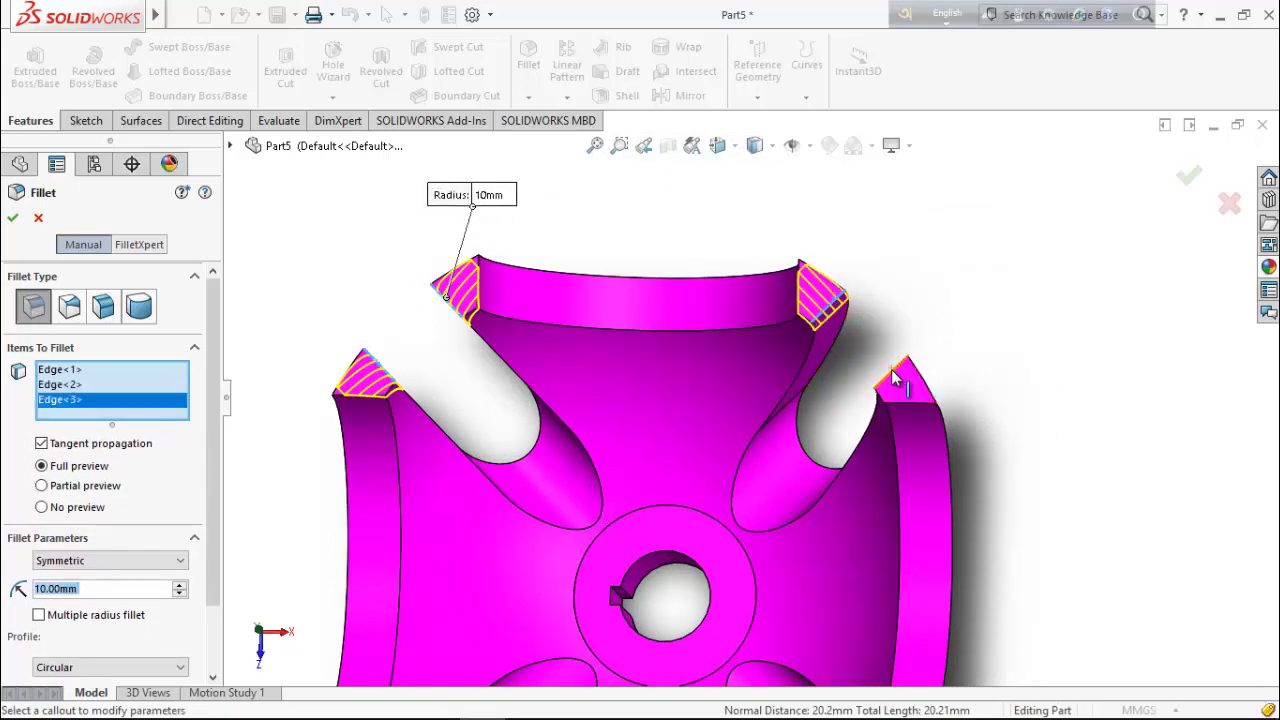
pyautogui.click(895, 378)
# Add the four matching rim edges at the two slot openings toward positive Z and fillet all eight with a 1 mm radius
pyautogui.scroll(4, 886, 434)
pyautogui.scroll(-2, 800, 533)
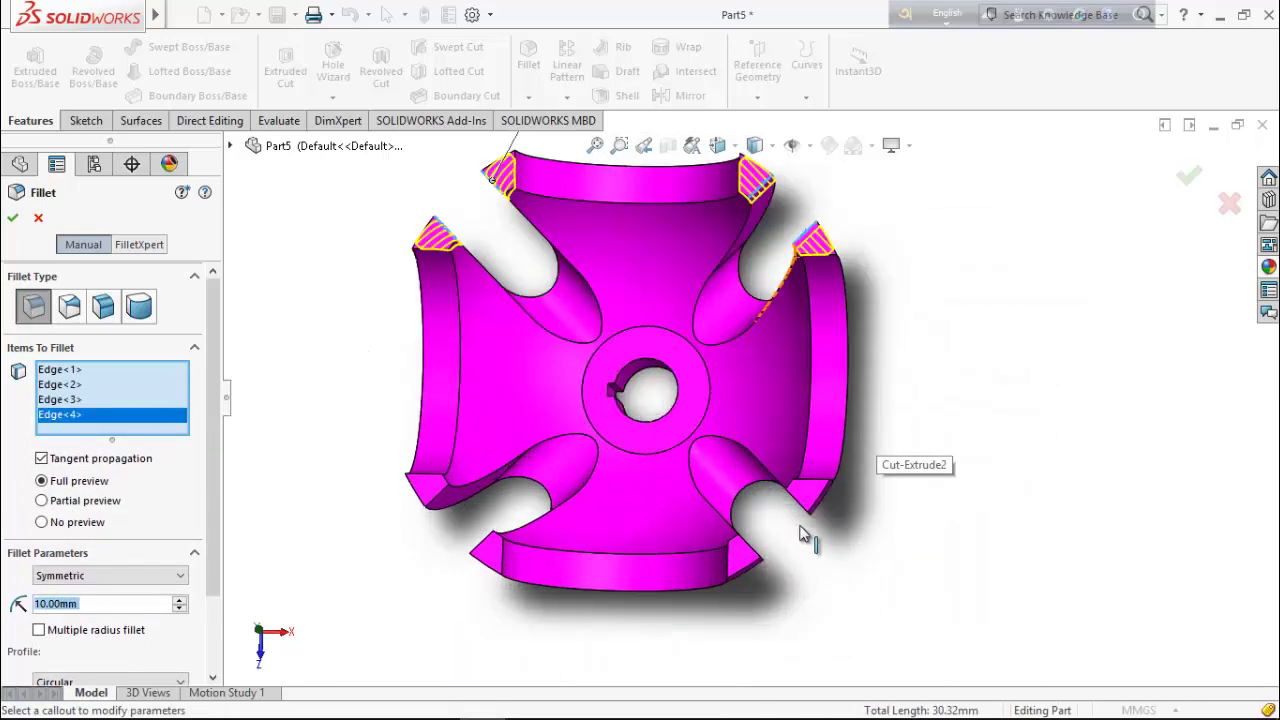
pyautogui.click(796, 508)
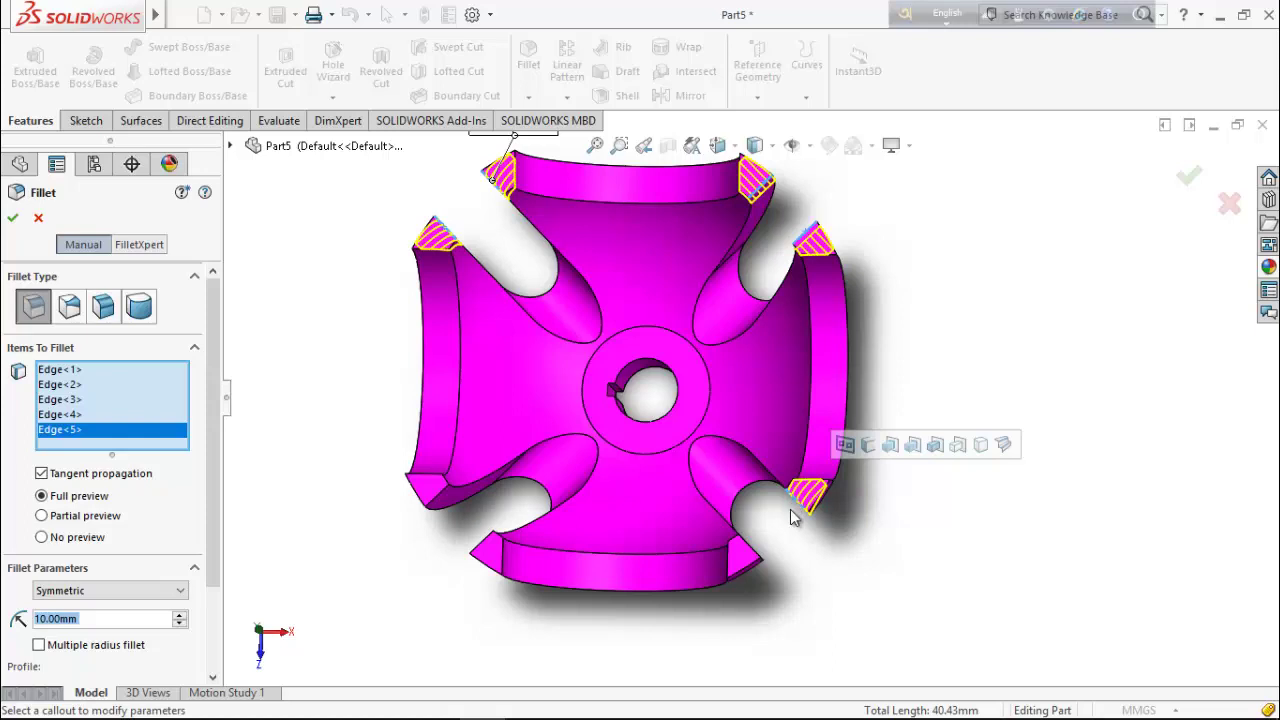
pyautogui.click(751, 571)
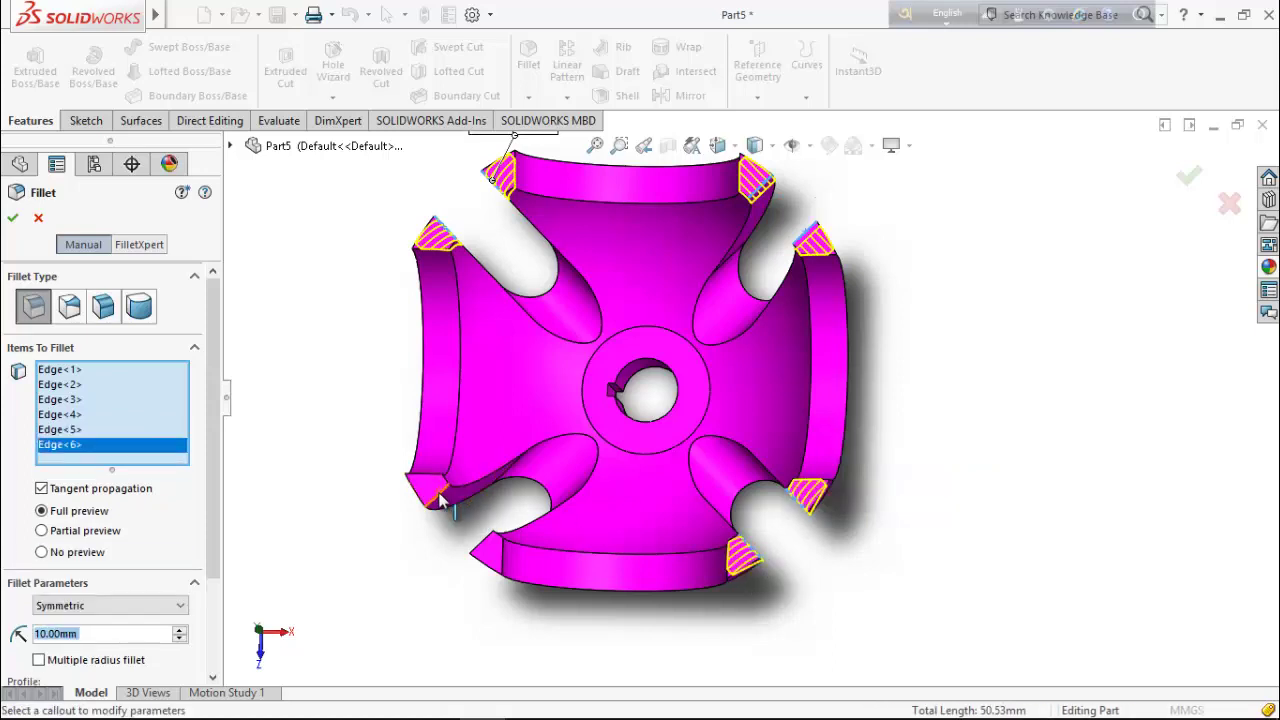
pyautogui.click(441, 499)
pyautogui.click(484, 546)
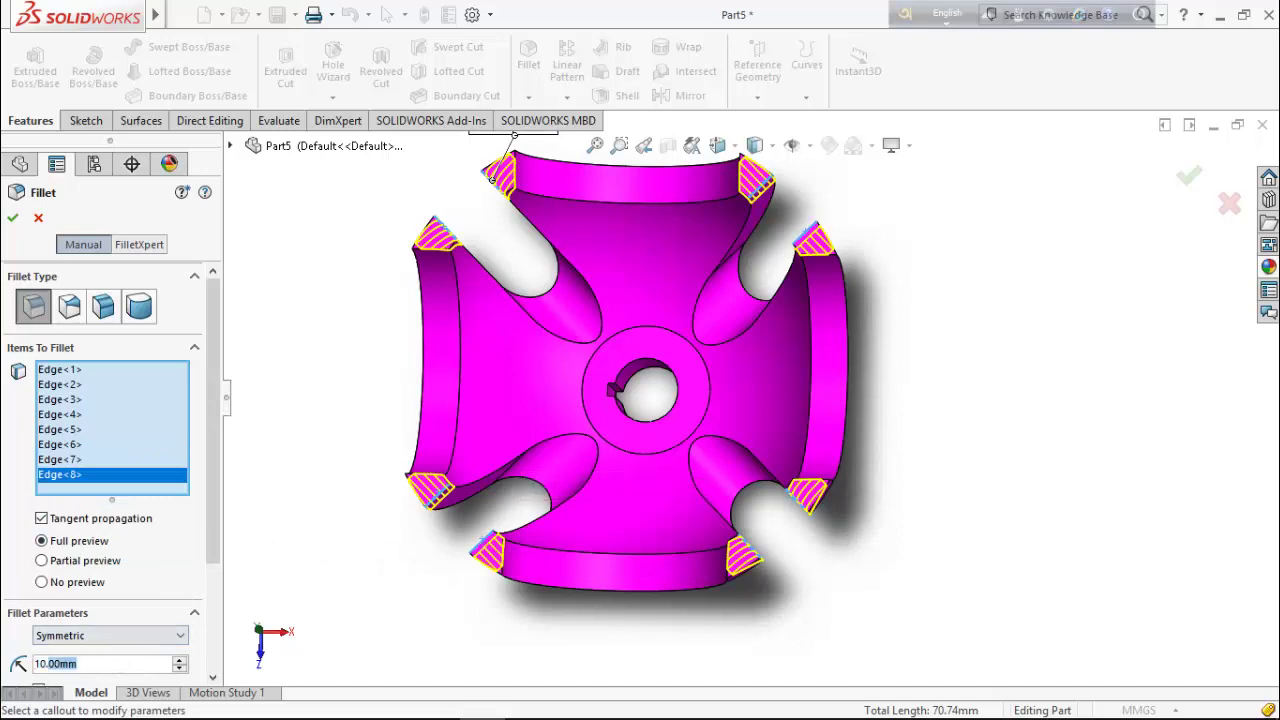
pyautogui.write('1')
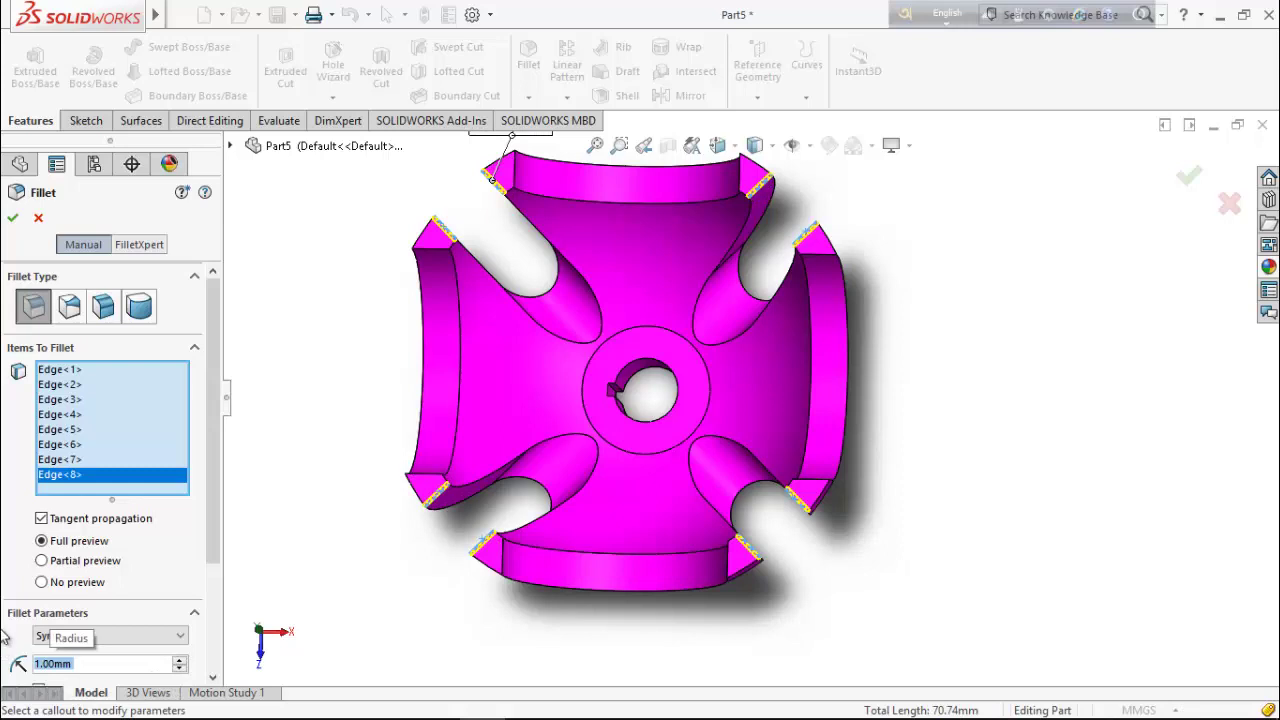
pyautogui.click(13, 217)
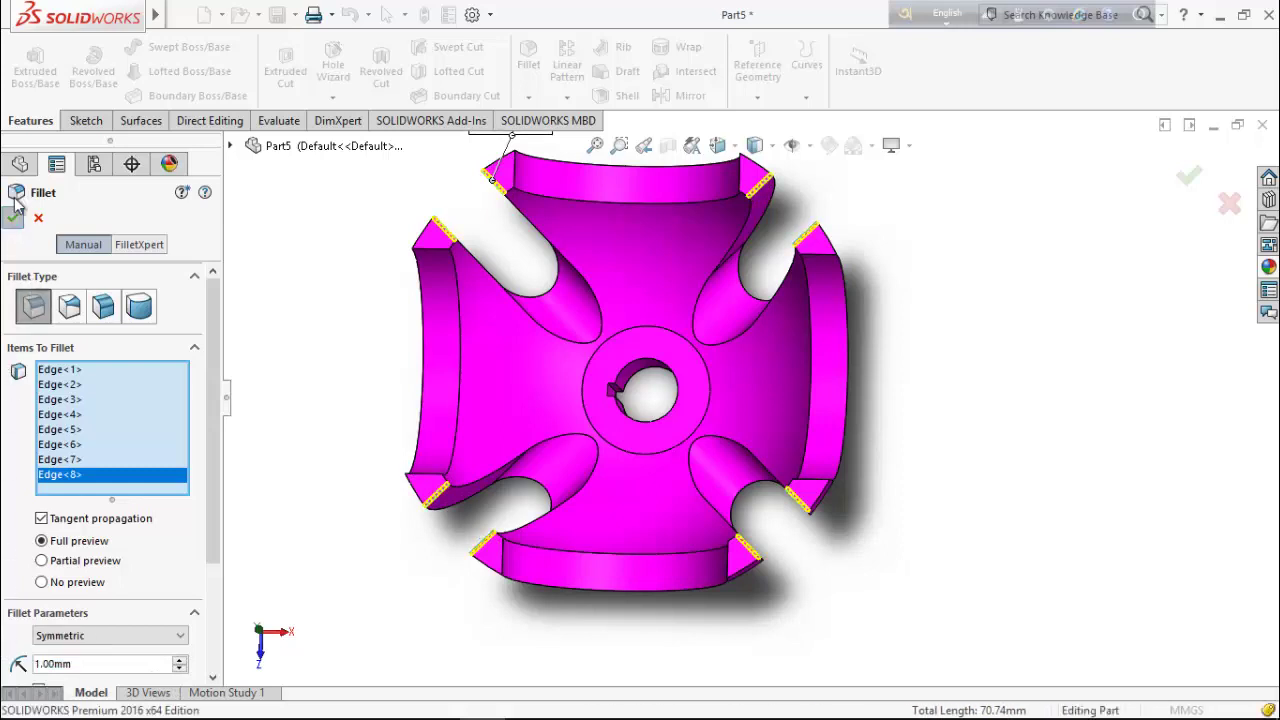
# Save the part as Driven Wheel in the Spherical Geneva Mechanism folder
pyautogui.scroll(2, 790, 610)
pyautogui.moveTo(797, 606); pyautogui.dragTo(700, 400, button='middle')
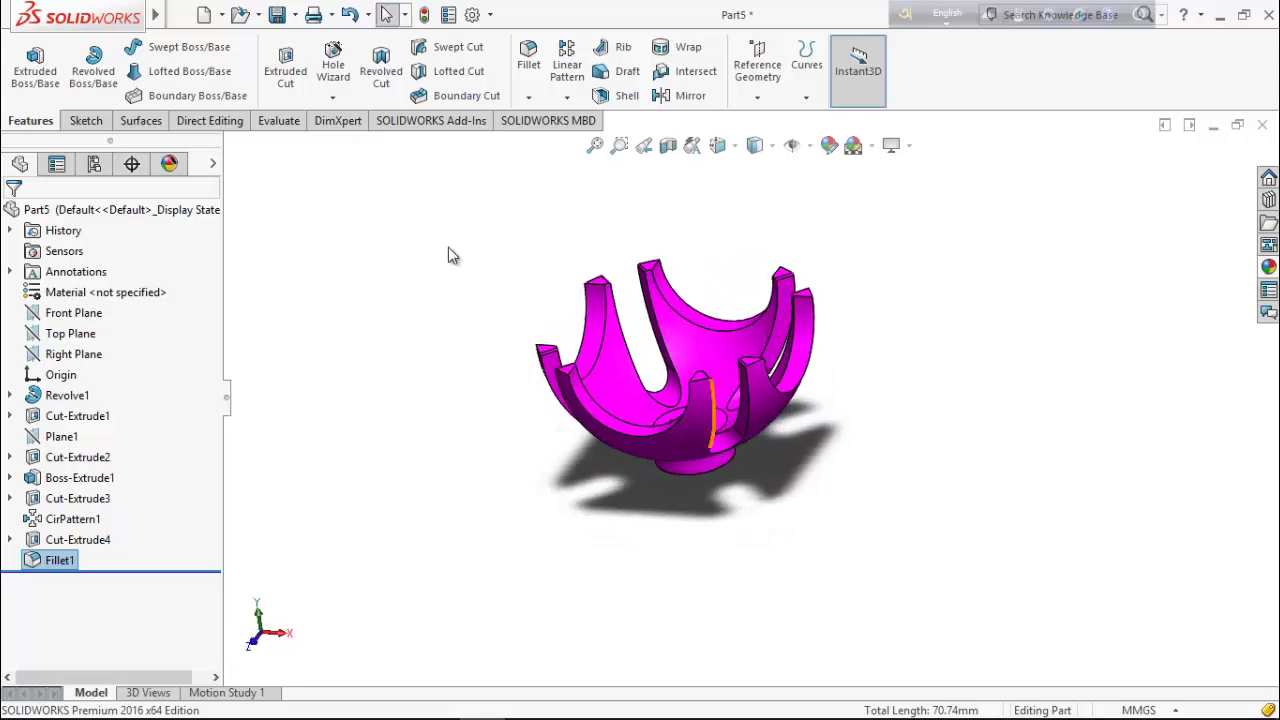
pyautogui.click(278, 16)
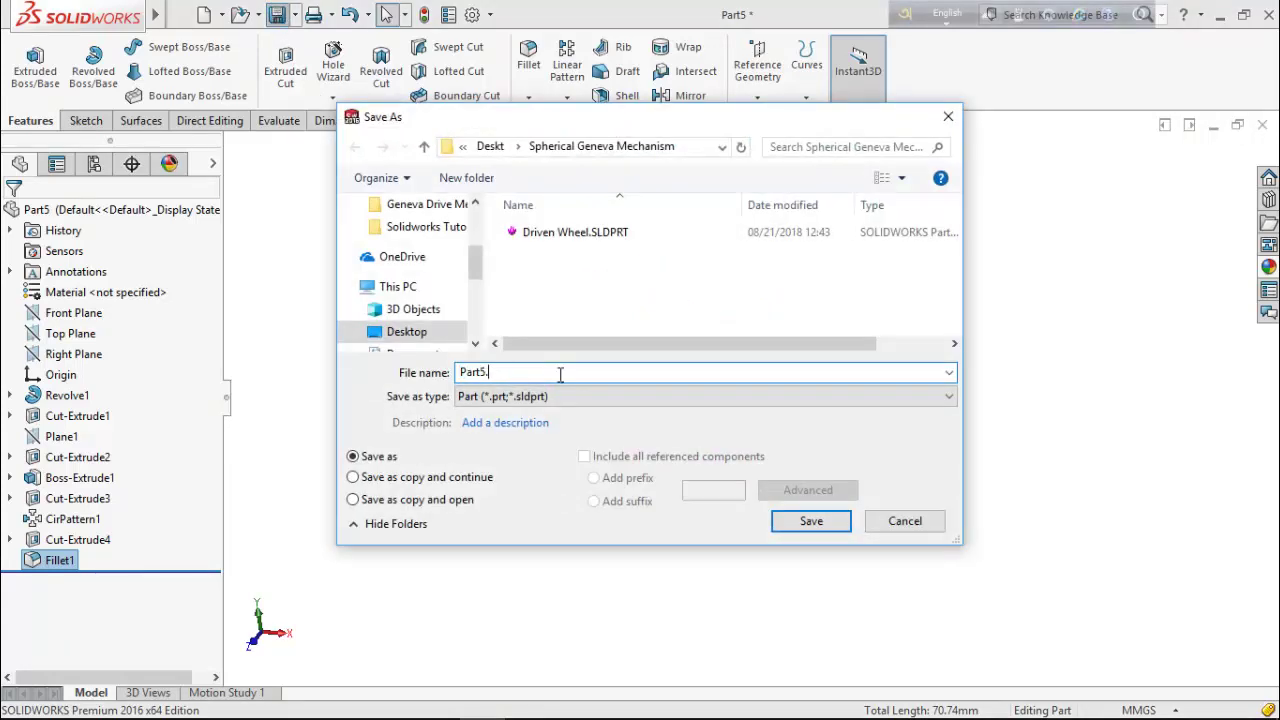
pyautogui.write('Driven Wheel')
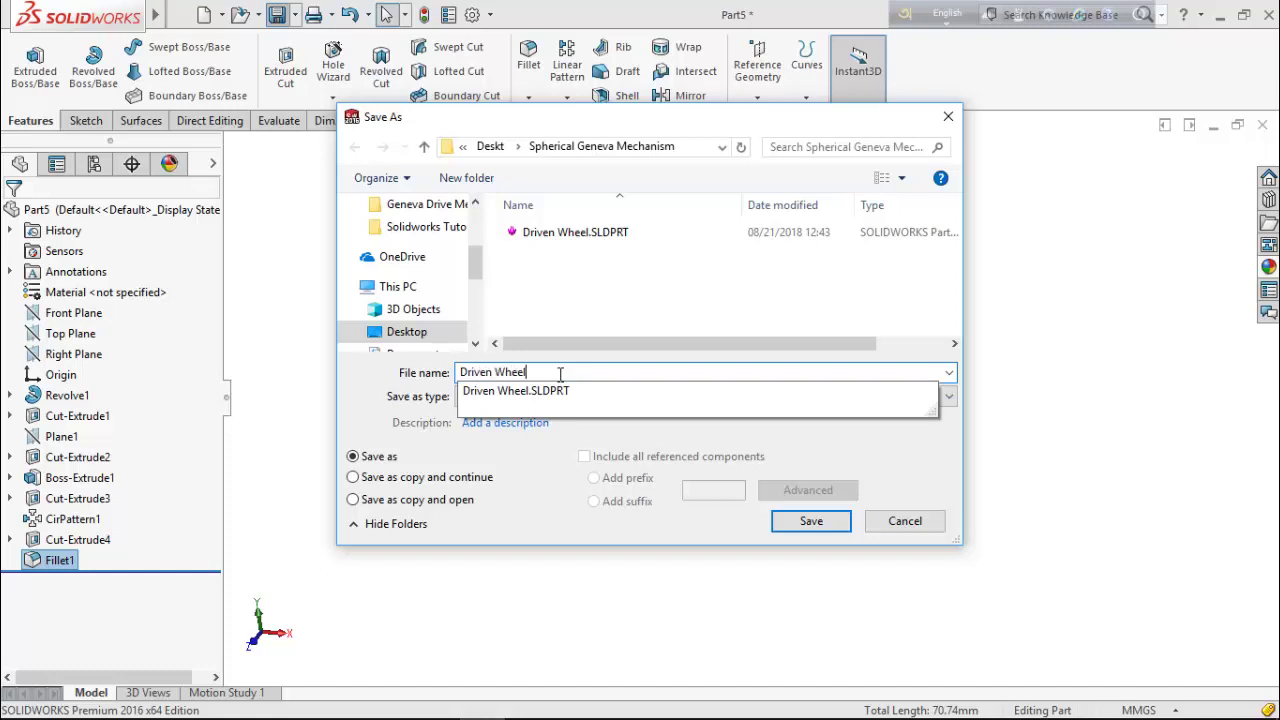
pyautogui.press('Return')
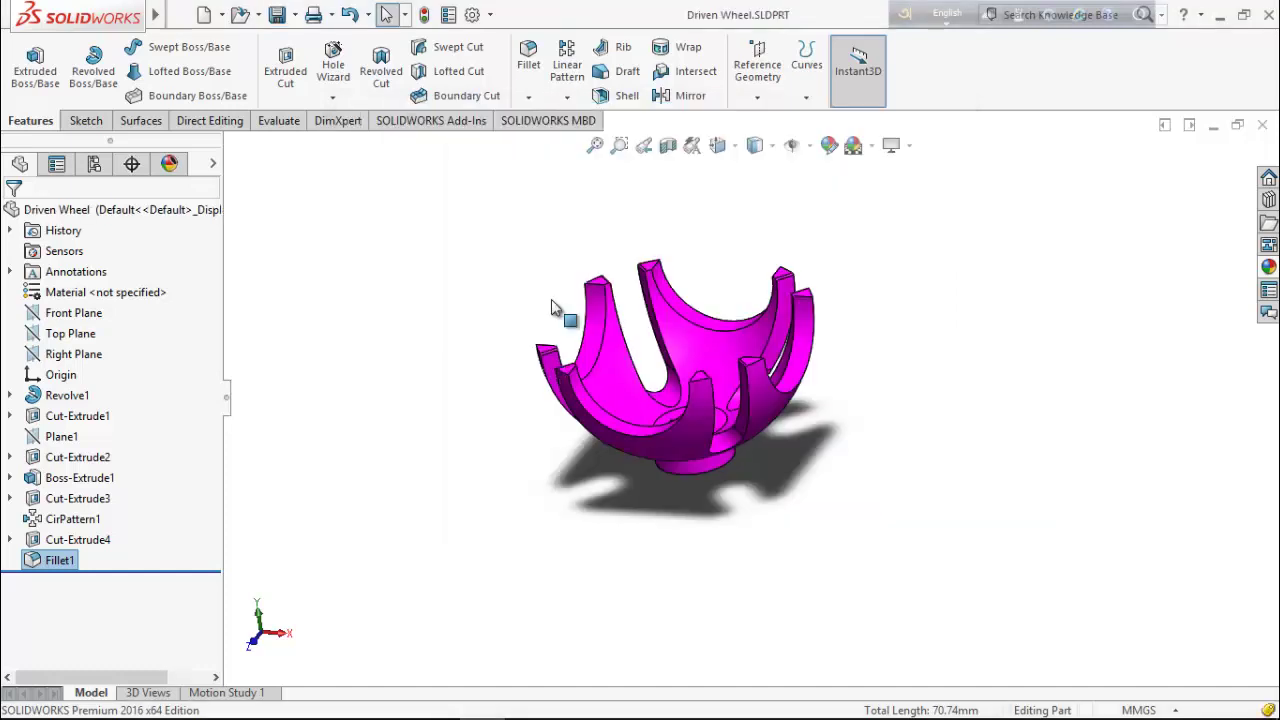
# In a new part, sketch two concentric circles on the Front Plane at the origin, with radii of about 125 mm and 82 mm
pyautogui.moveTo(622, 313); pyautogui.dragTo(622, 360, button='middle')
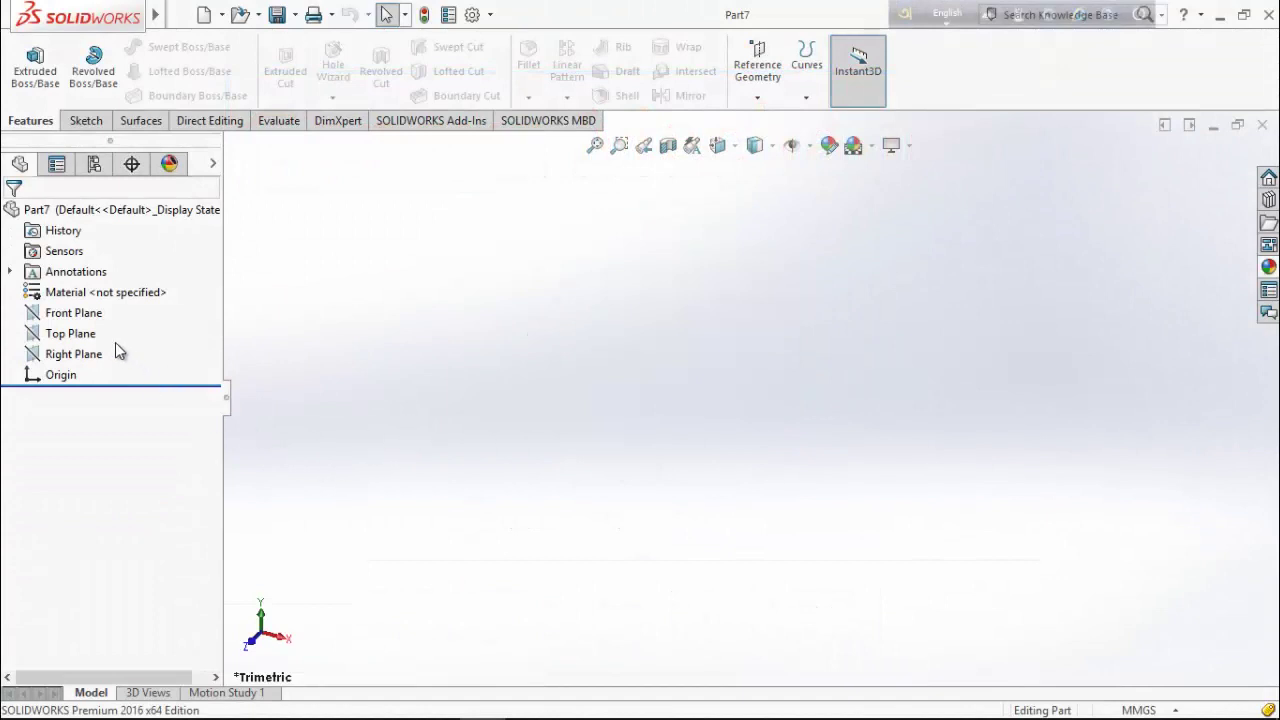
pyautogui.rightClick(102, 314)
pyautogui.click(102, 291)
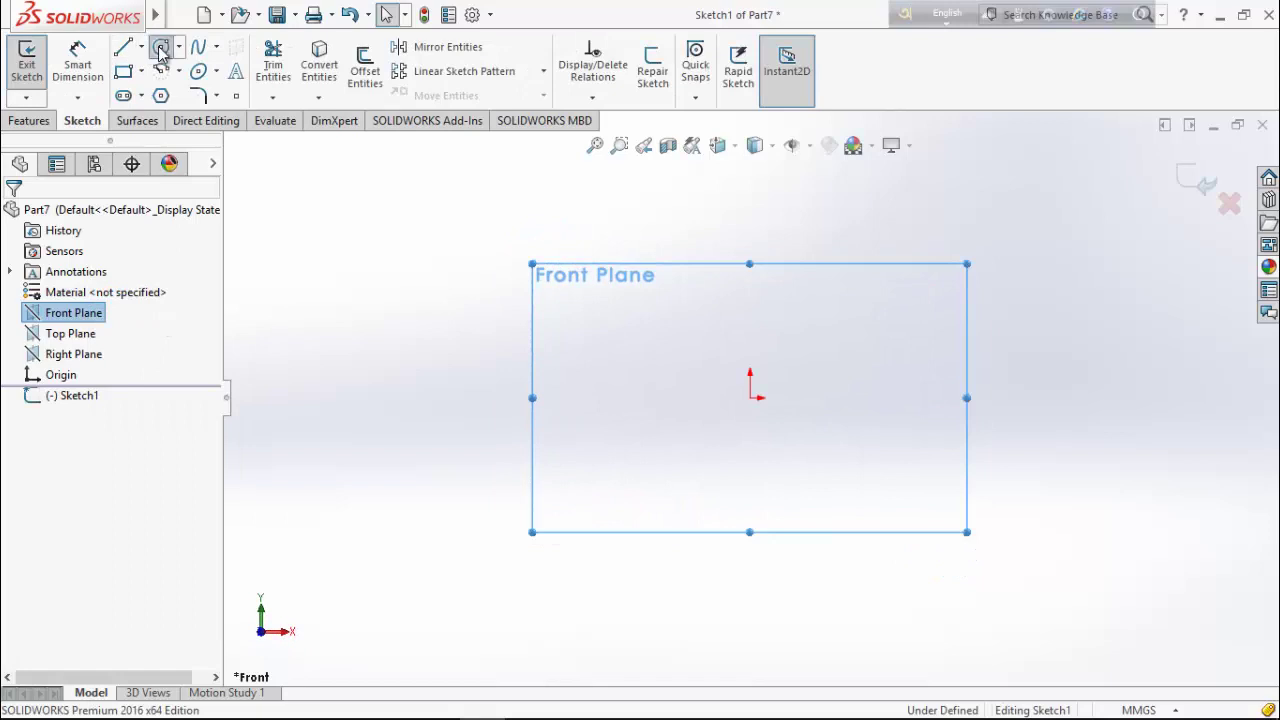
pyautogui.click(160, 52)
pyautogui.click(750, 397)
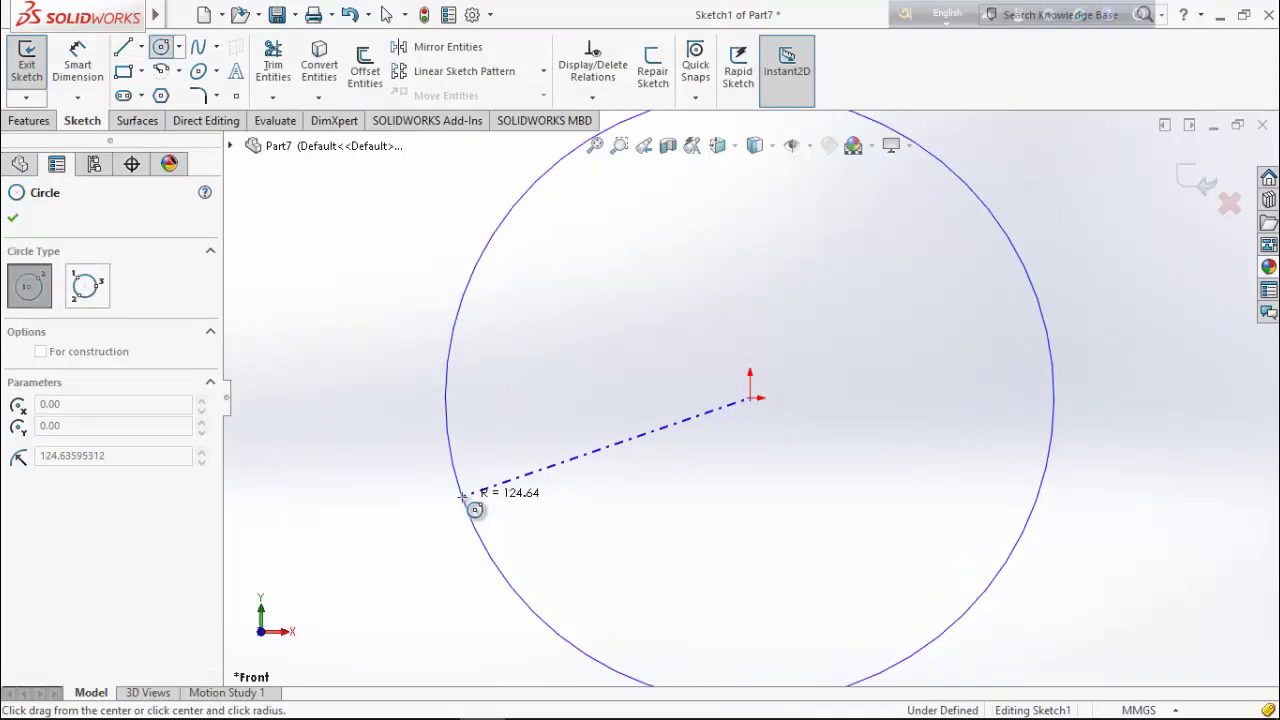
pyautogui.click(463, 497)
pyautogui.click(750, 397)
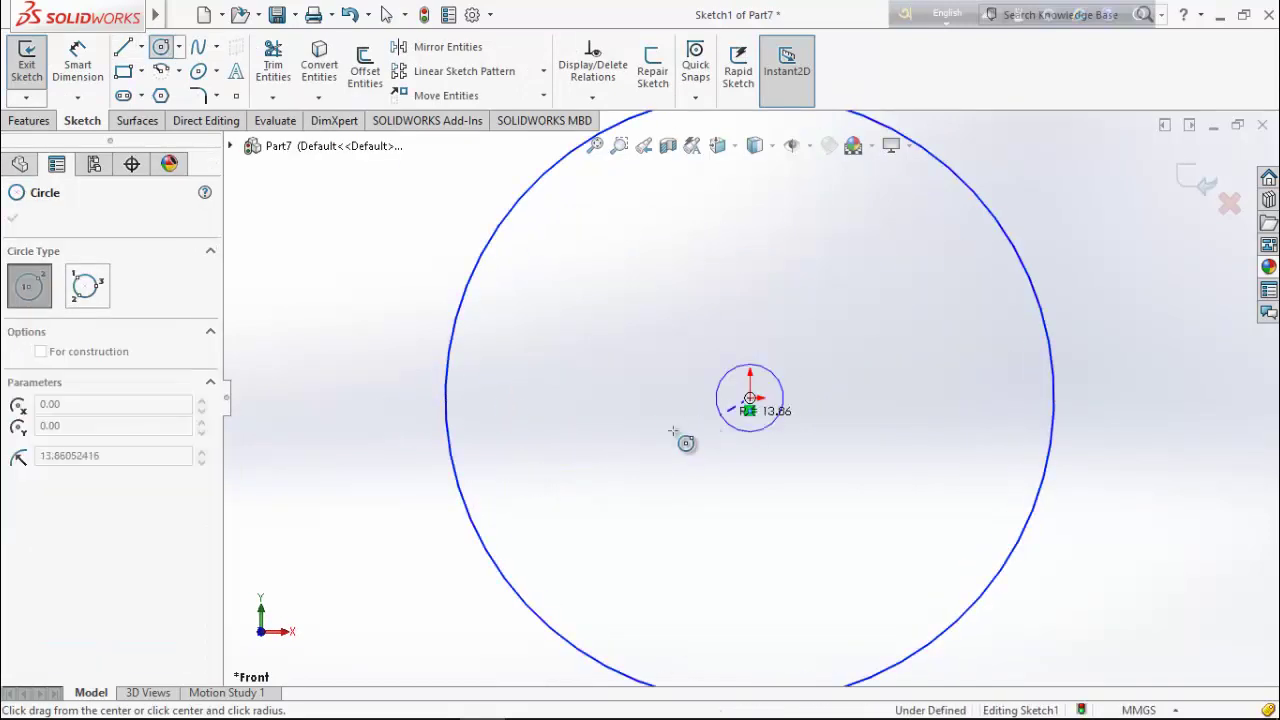
pyautogui.click(566, 468)
pyautogui.rightClick(402, 383)
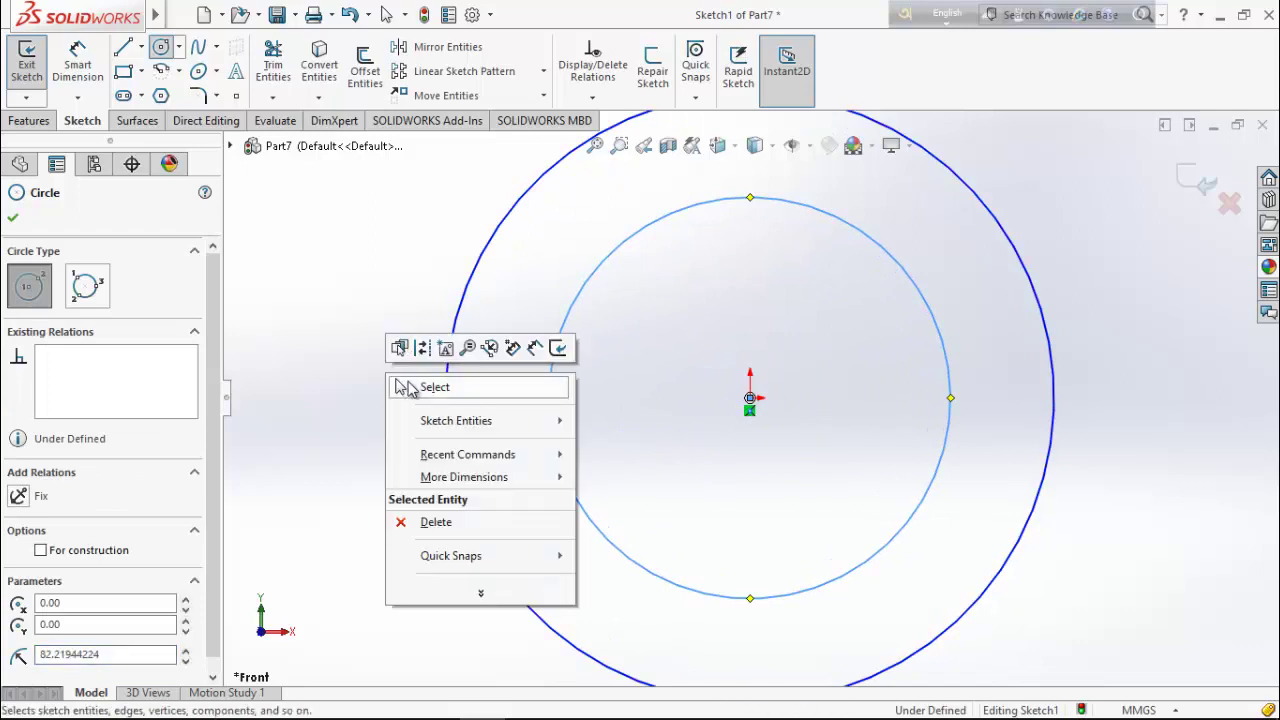
pyautogui.click(404, 386)
# Dimension the outer circle to a 70 mm diameter and the inner circle to a 20 mm diameter
pyautogui.press('d')
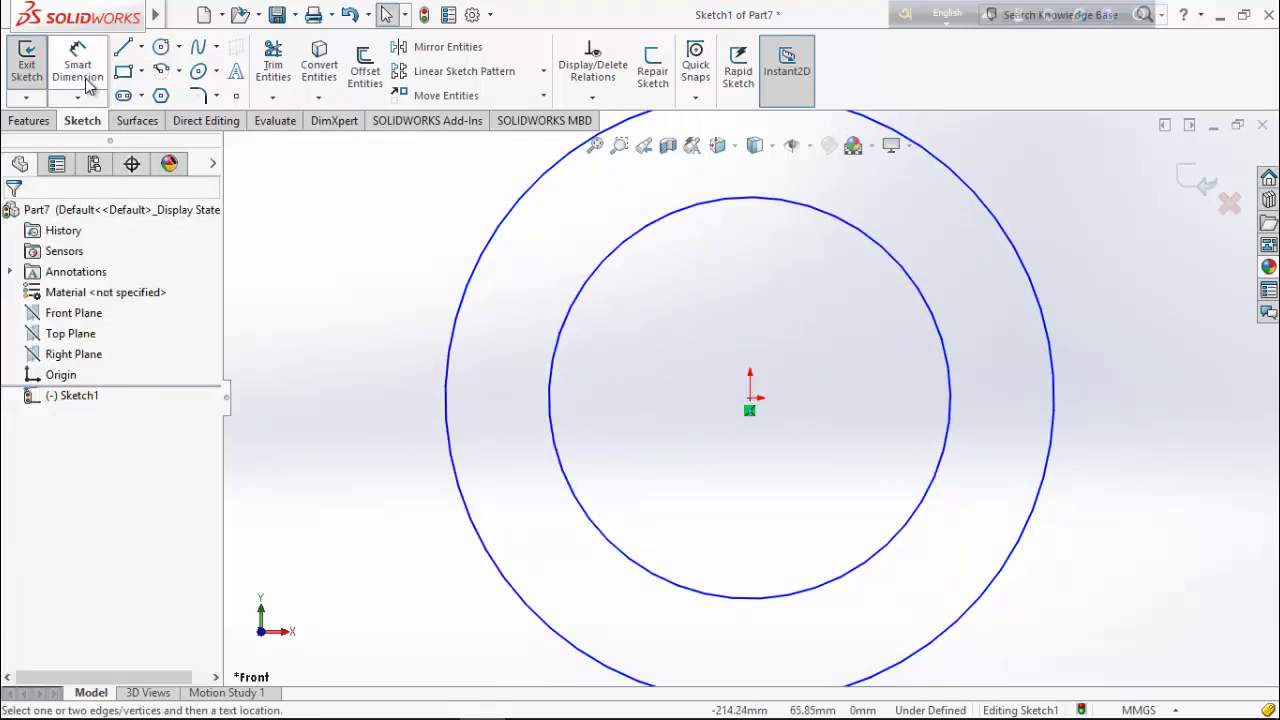
pyautogui.click(446, 372)
pyautogui.click(403, 382)
pyautogui.write('70')
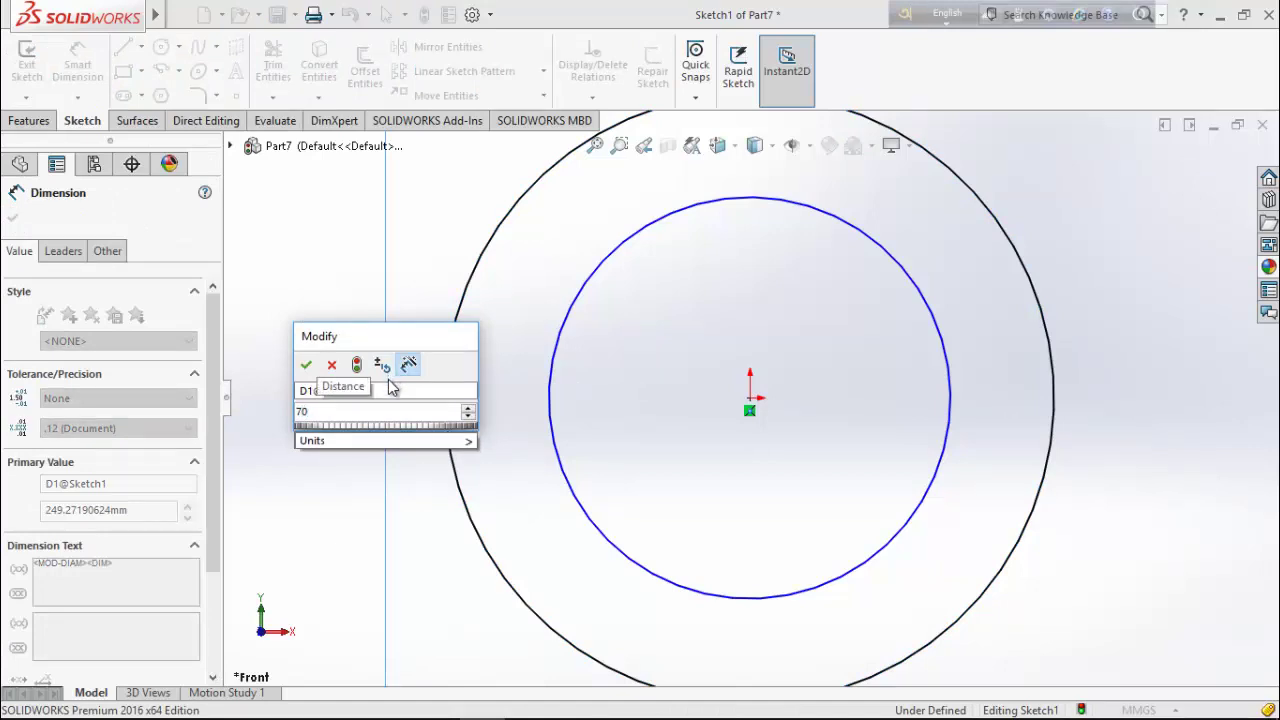
pyautogui.press('Return')
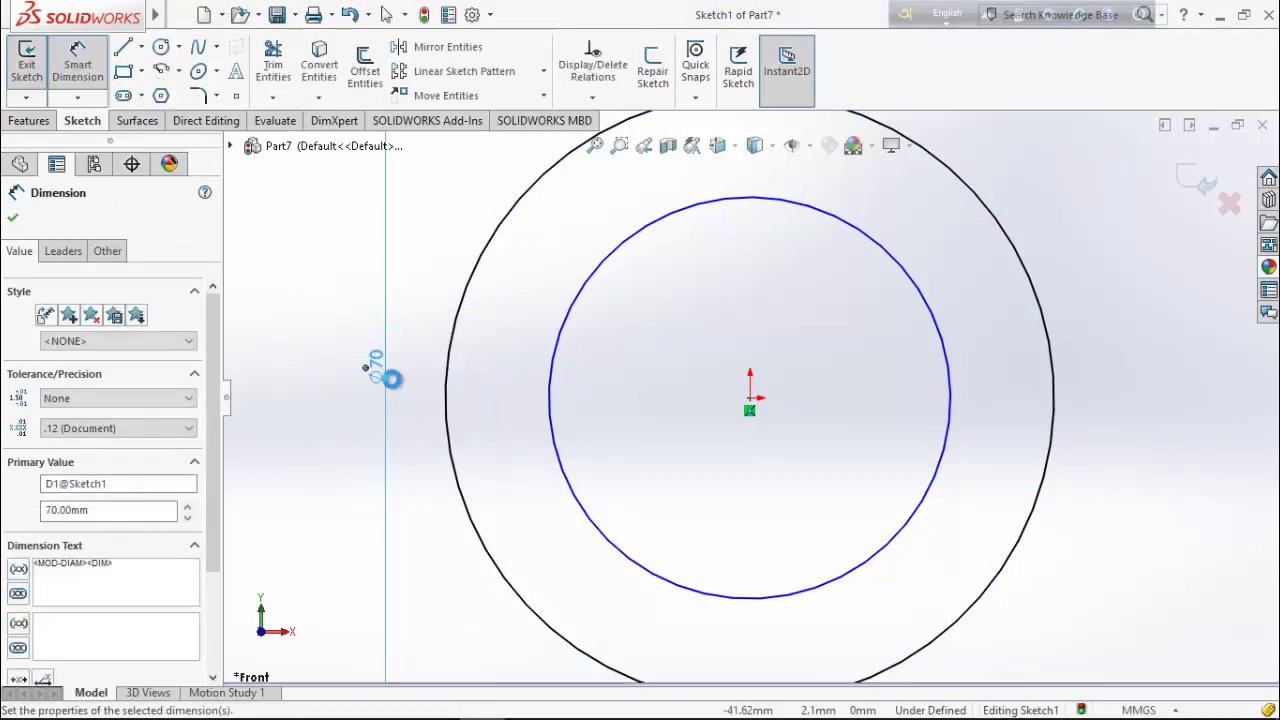
pyautogui.click(549, 412)
pyautogui.click(495, 414)
pyautogui.write('2')
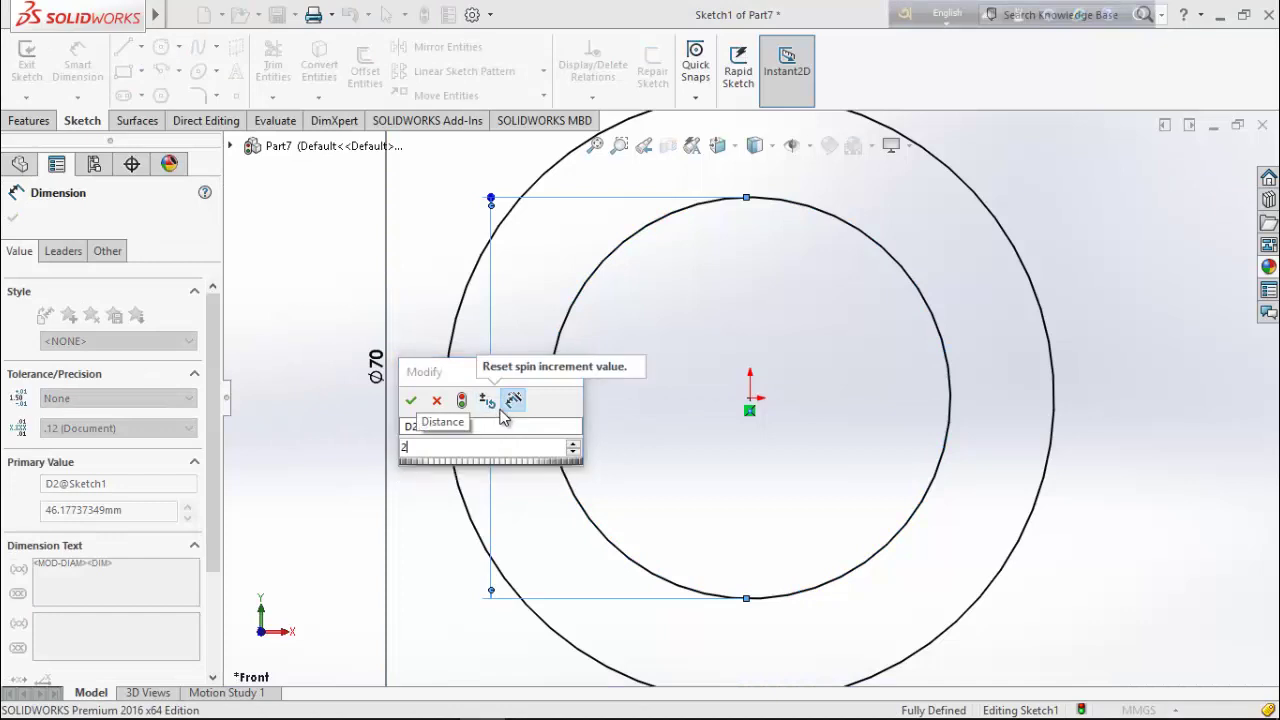
pyautogui.write('0')
pyautogui.press('Return')
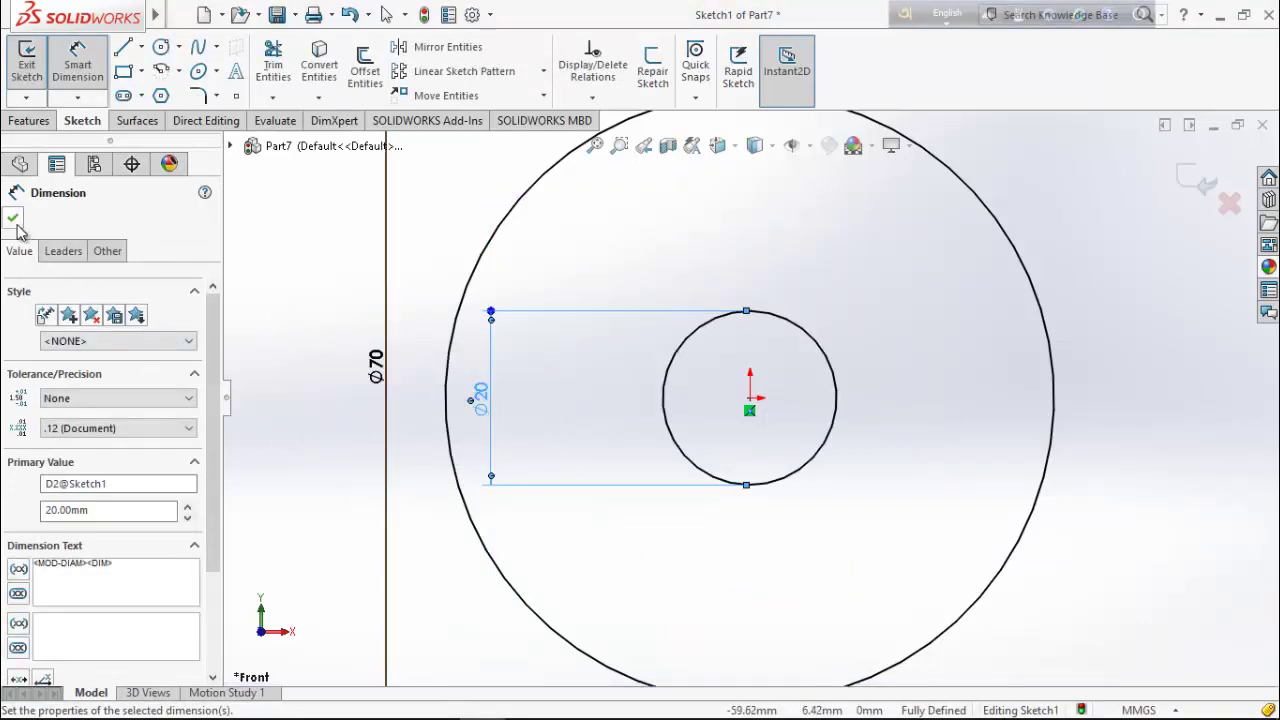
pyautogui.click(13, 218)
# Extrude the ring profile as a blind boss 10 mm deep
pyautogui.click(28, 121)
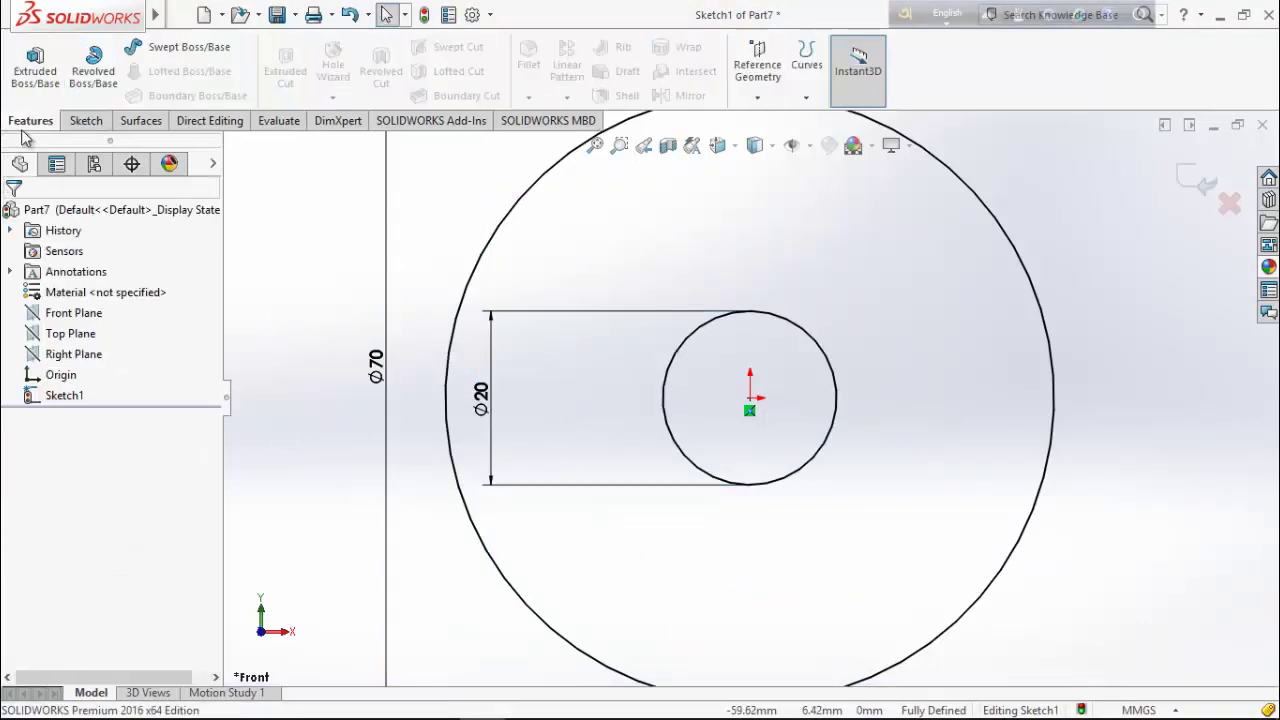
pyautogui.click(52, 86)
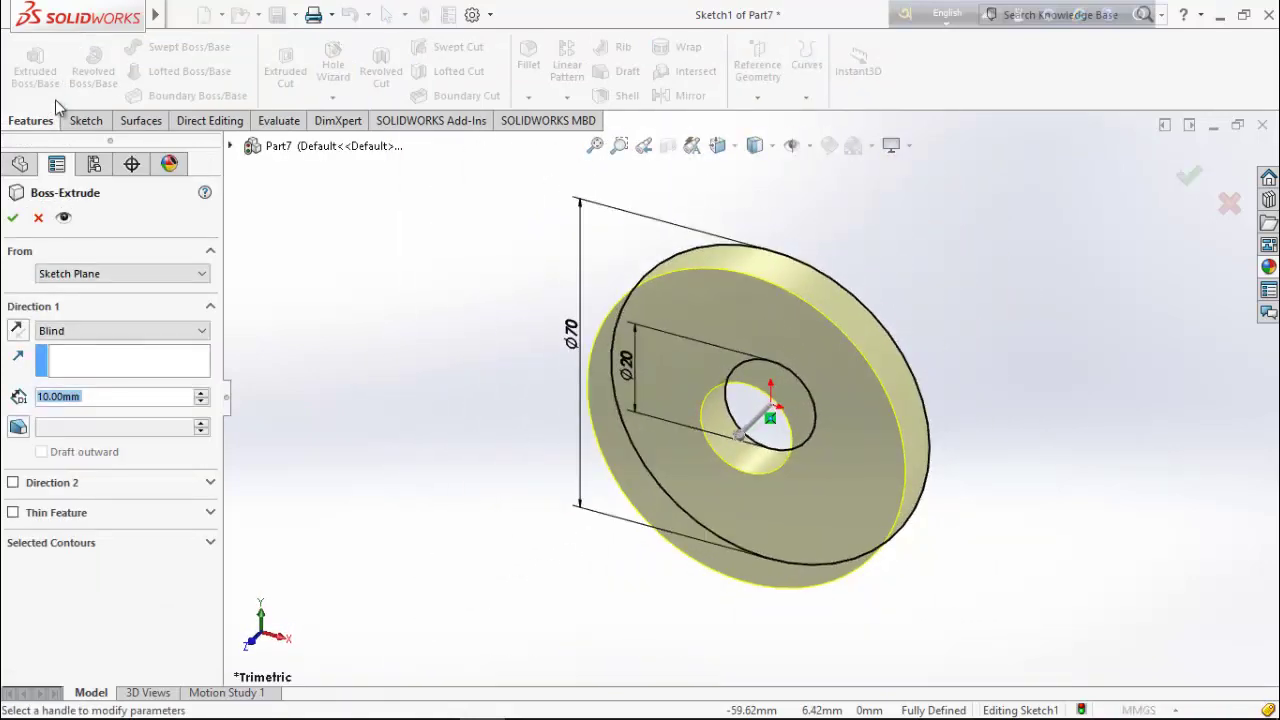
pyautogui.moveTo(449, 437); pyautogui.dragTo(446, 444, button='middle')
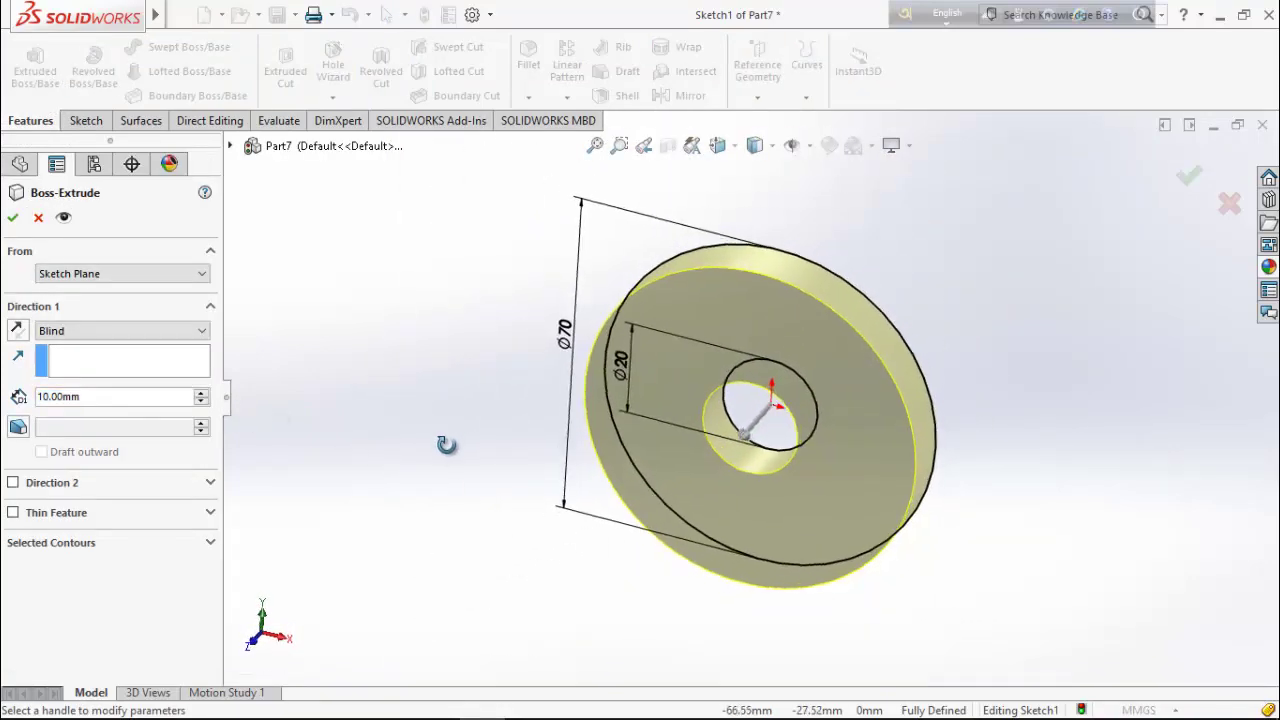
pyautogui.click(15, 219)
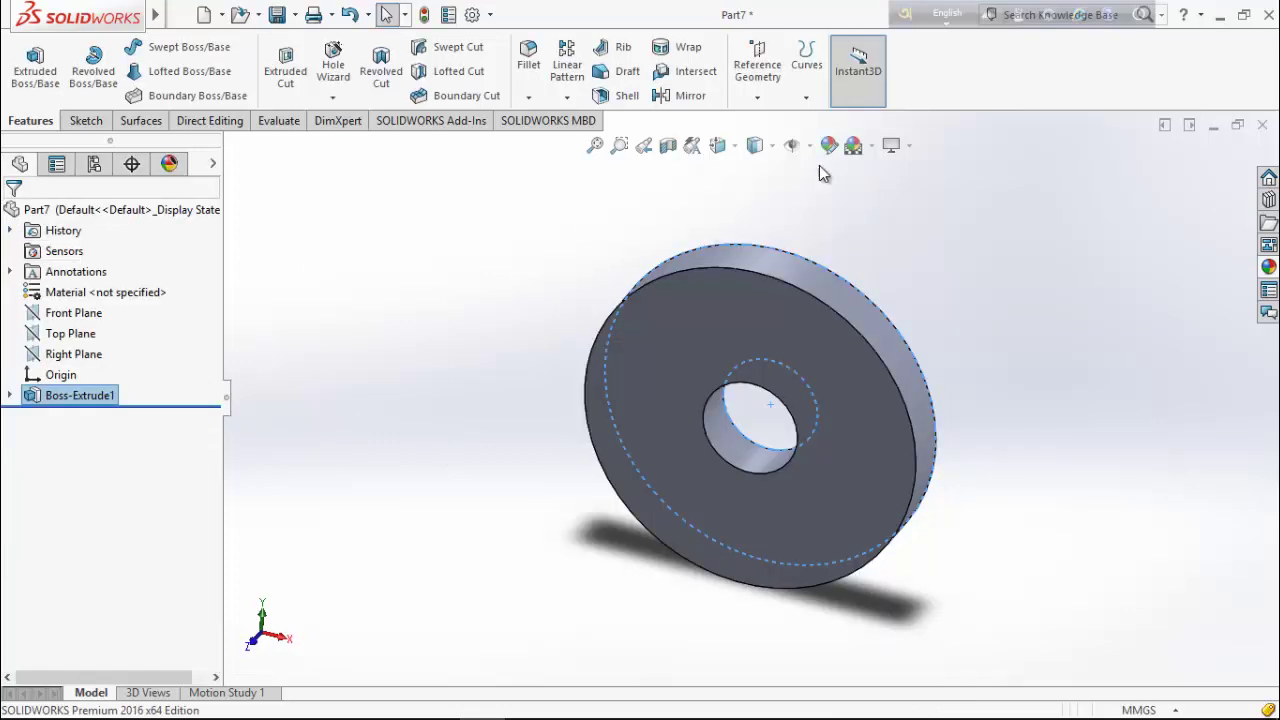
# Switch the scene to a plain white background and colour the whole part teal with RGB 0, 212, 192
pyautogui.click(870, 146)
pyautogui.click(903, 60)
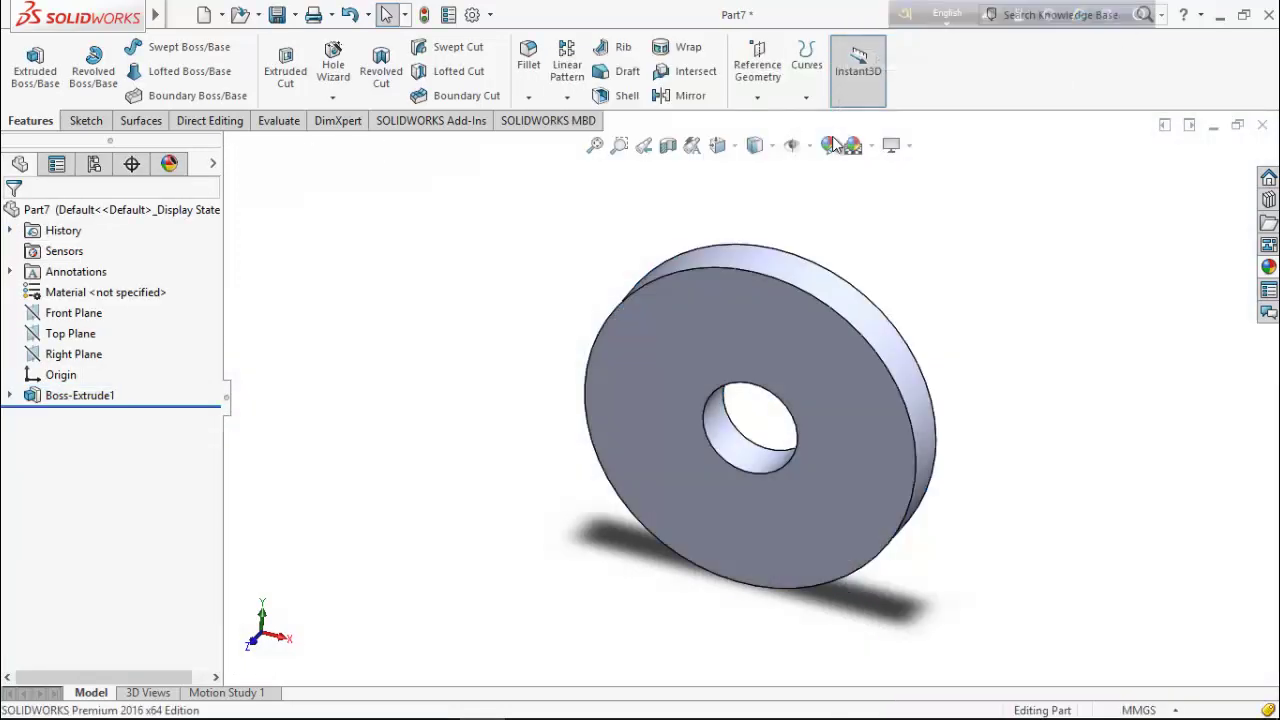
pyautogui.click(829, 145)
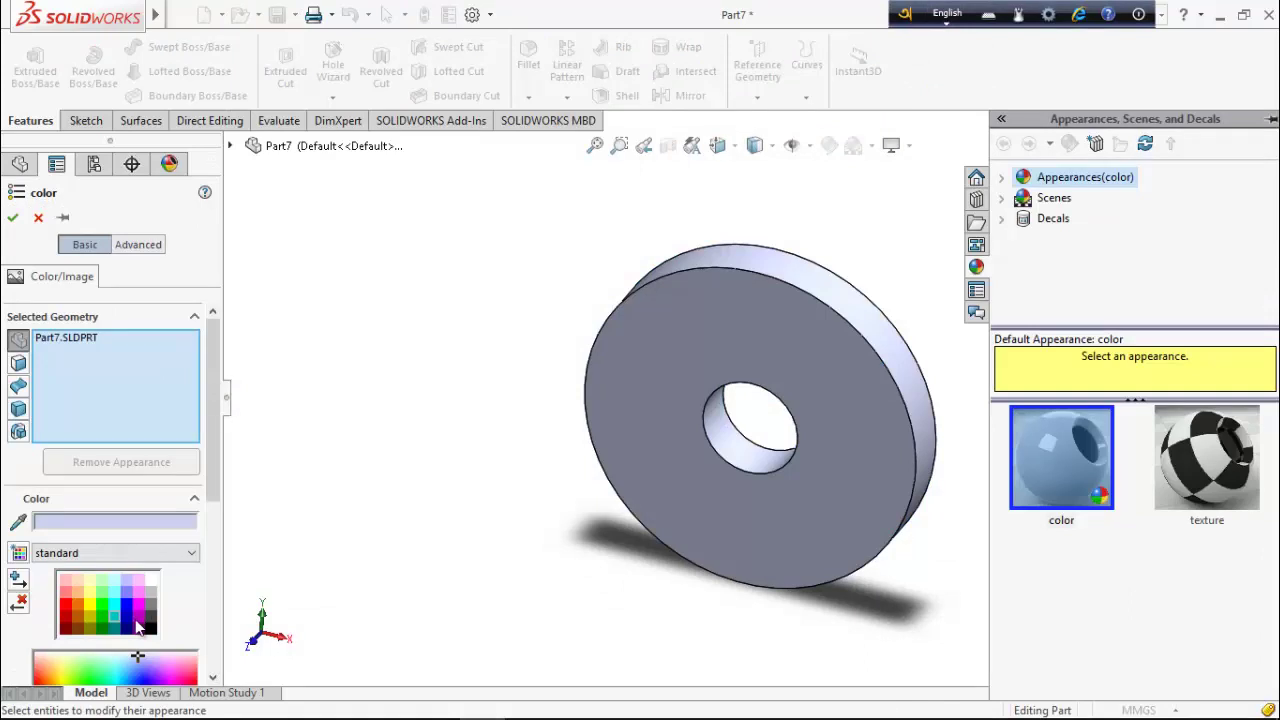
pyautogui.click(114, 616)
pyautogui.scroll(-3, 210, 500)
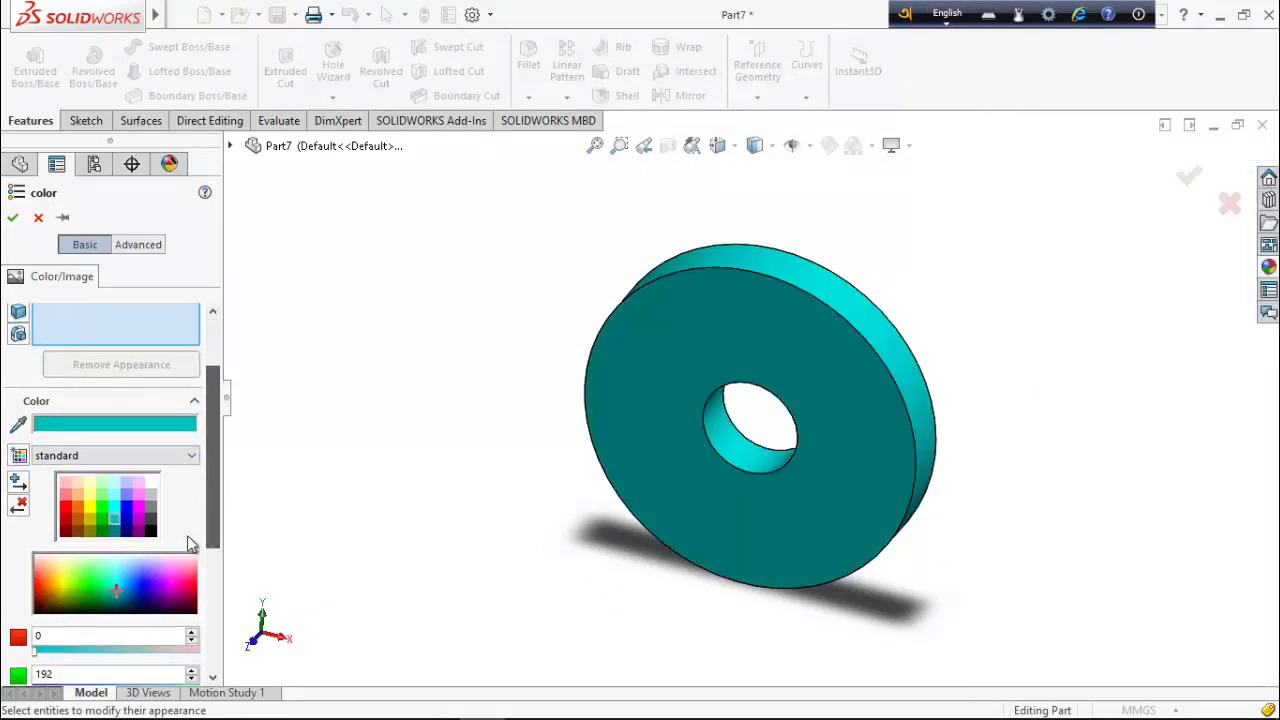
pyautogui.scroll(-3, 211, 537)
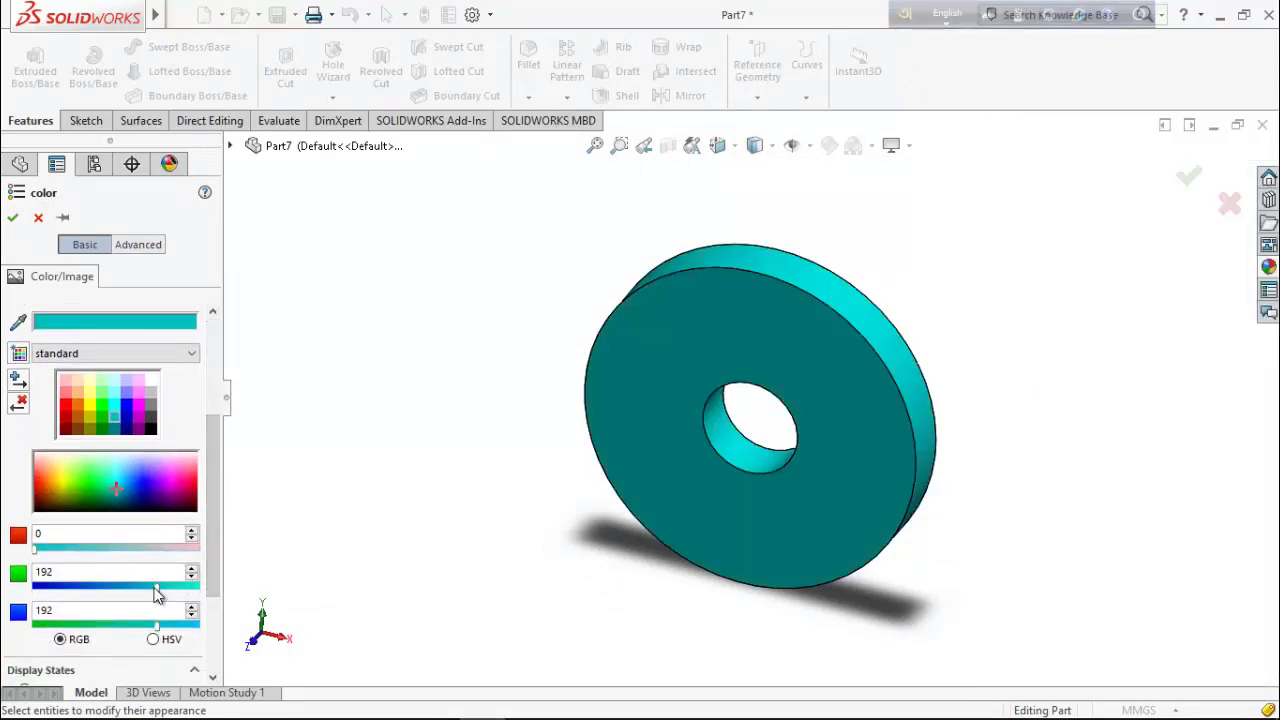
pyautogui.click(170, 588)
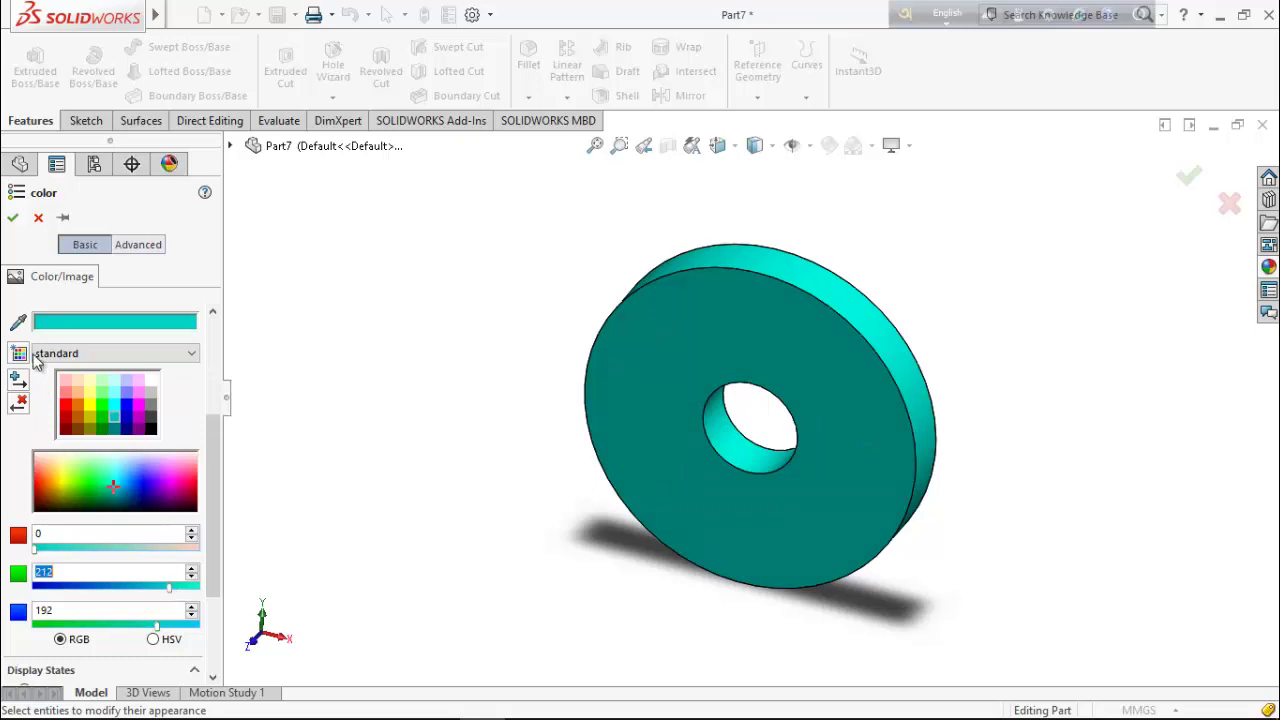
pyautogui.click(13, 218)
# Start a sketch on the disc's front face, viewed face-on, and convert the disc's outer edge into a sketch circle
pyautogui.moveTo(1076, 476); pyautogui.dragTo(877, 457, button='middle')
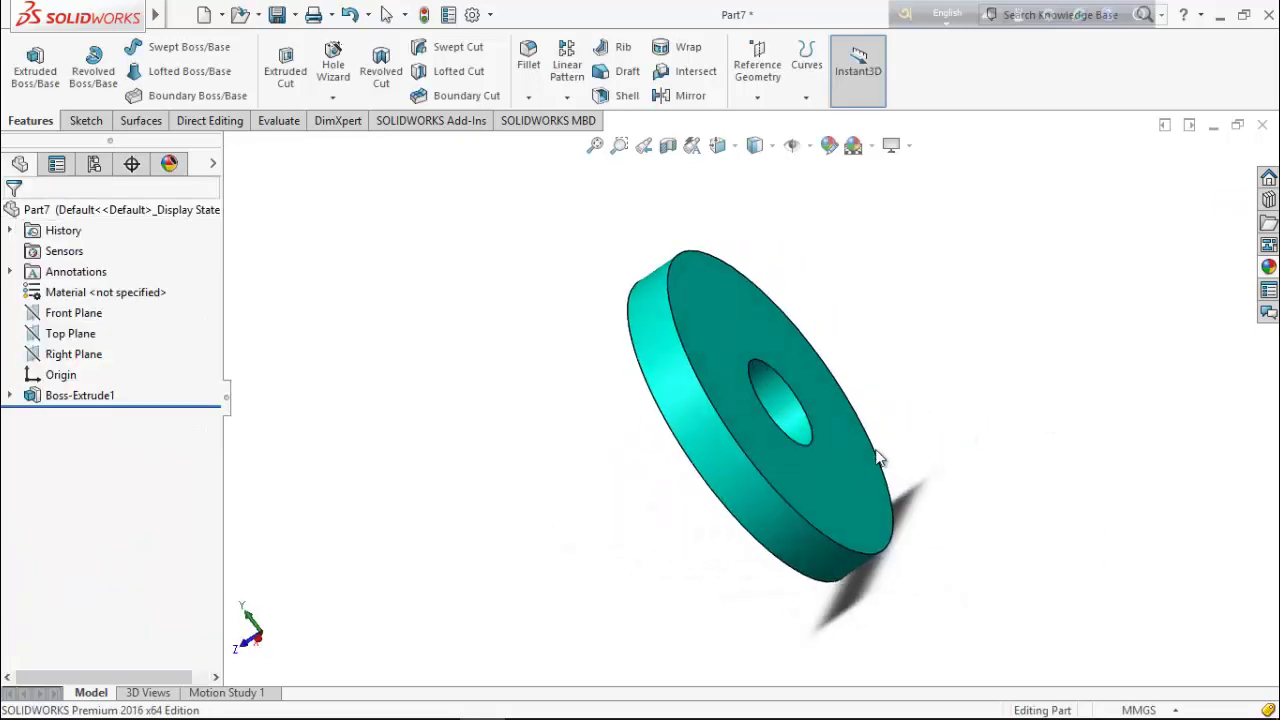
pyautogui.click(832, 487)
pyautogui.moveTo(653, 608); pyautogui.dragTo(837, 471, button='middle')
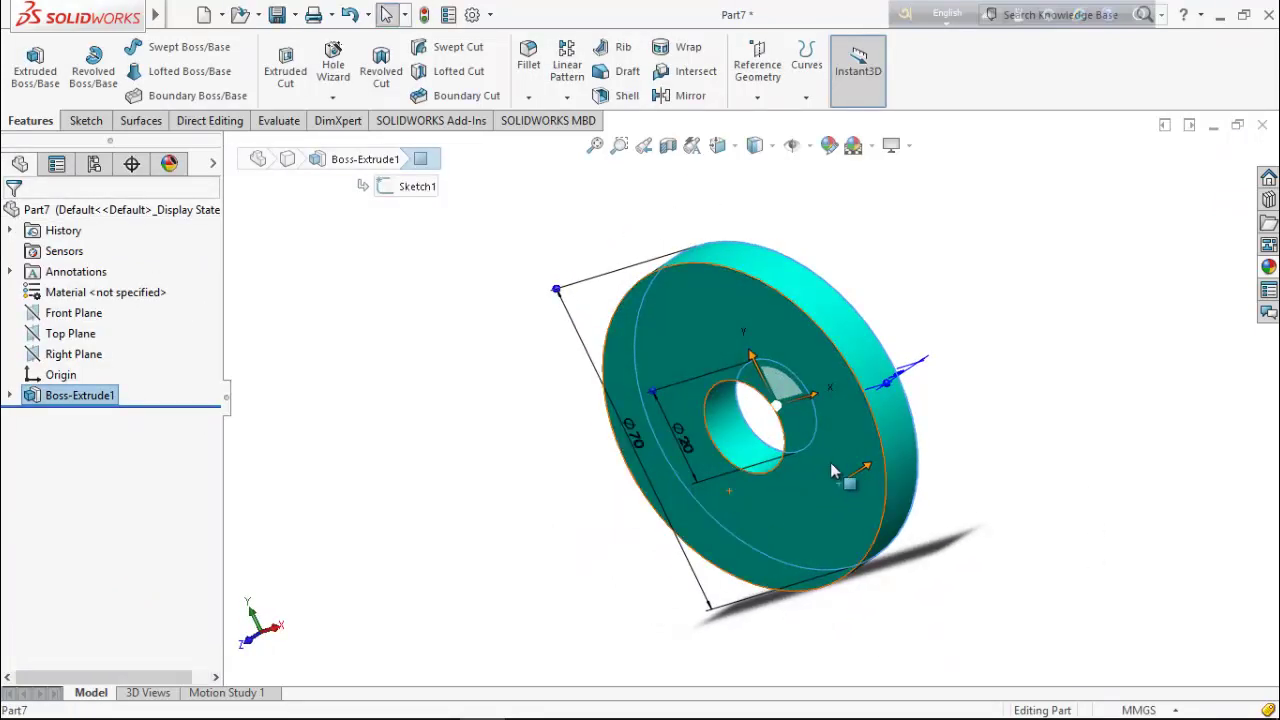
pyautogui.rightClick(837, 471)
pyautogui.click(940, 179)
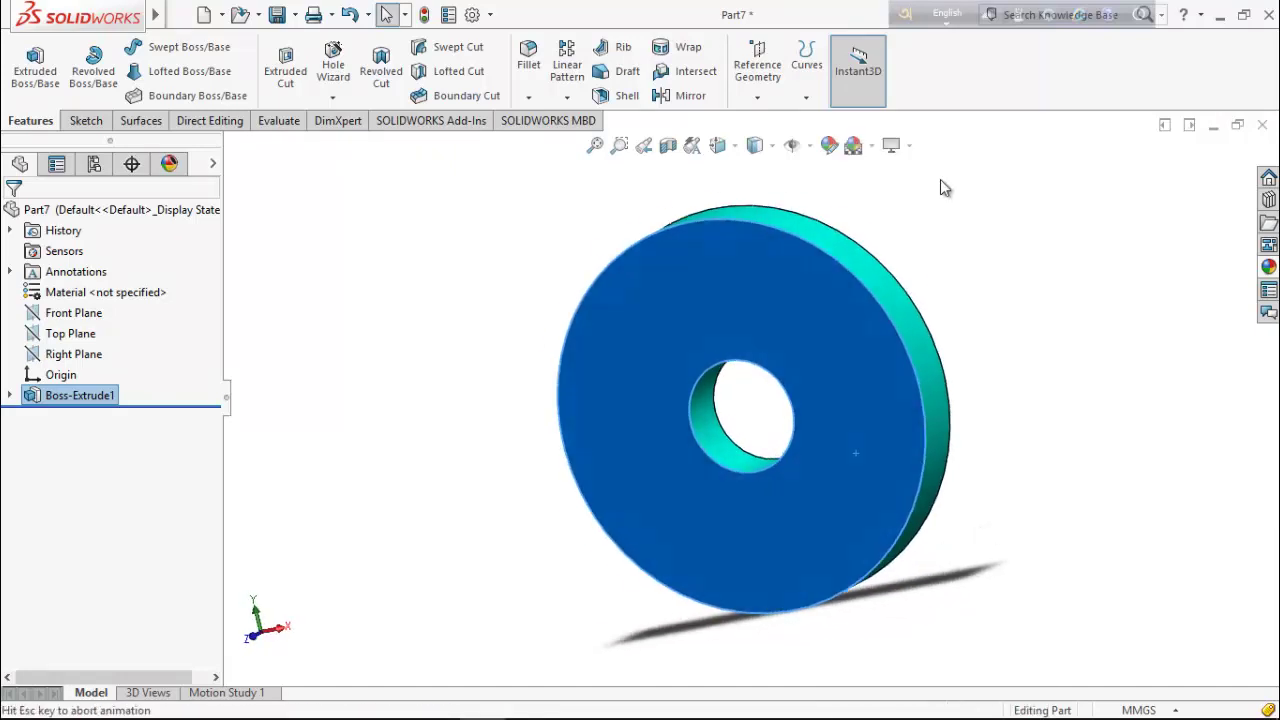
pyautogui.click(86, 120)
pyautogui.click(27, 65)
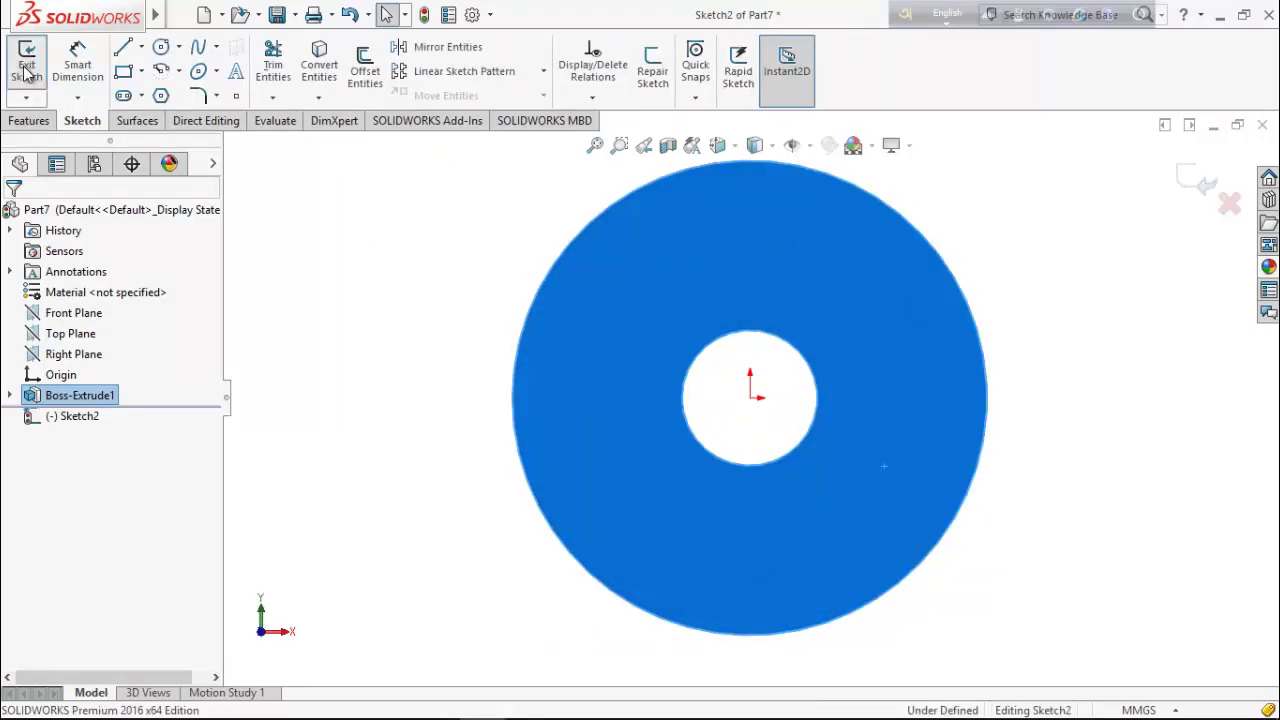
pyautogui.click(330, 86)
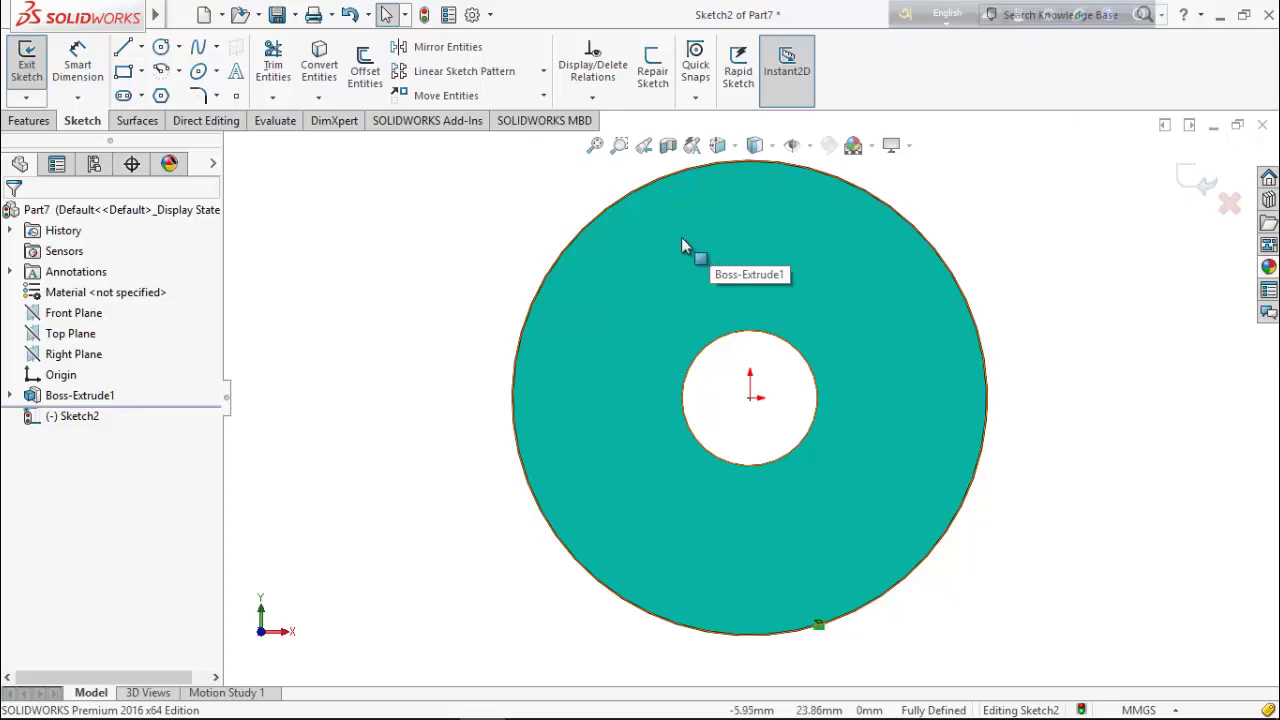
# Offset the converted outer circle inward by 10 mm with the direction reversed and the dimension added
pyautogui.click(367, 77)
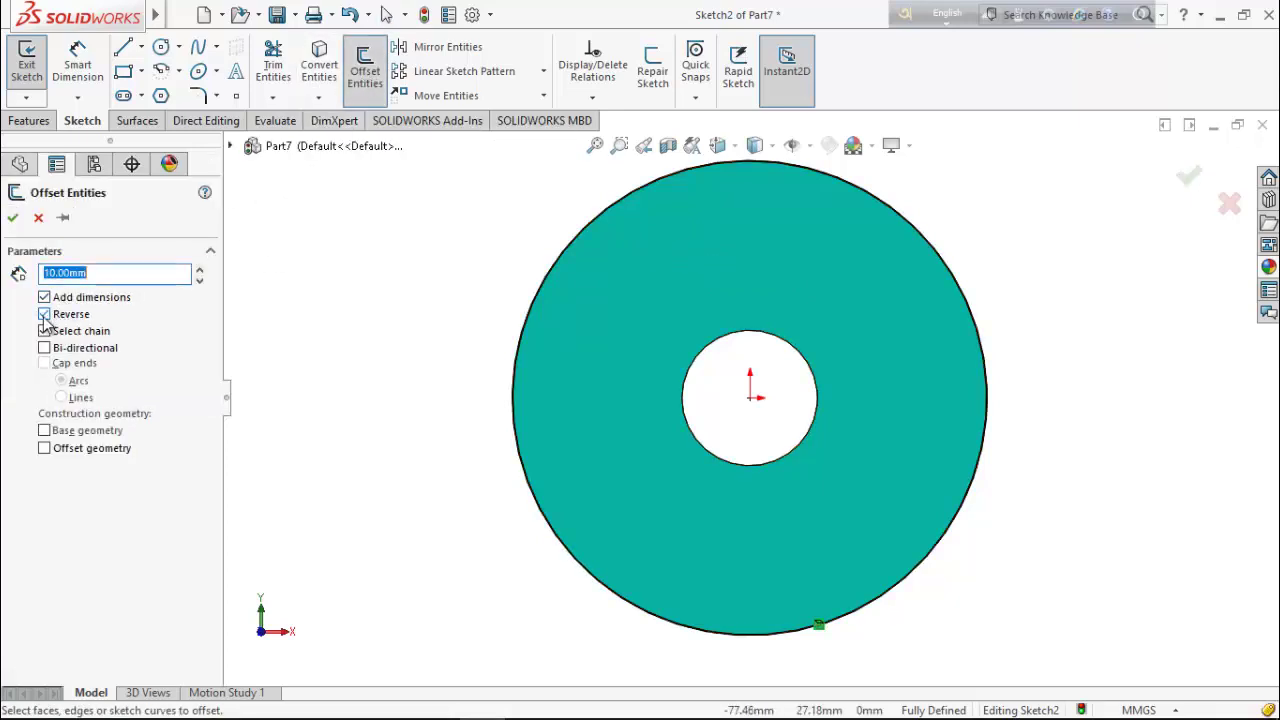
pyautogui.click(584, 223)
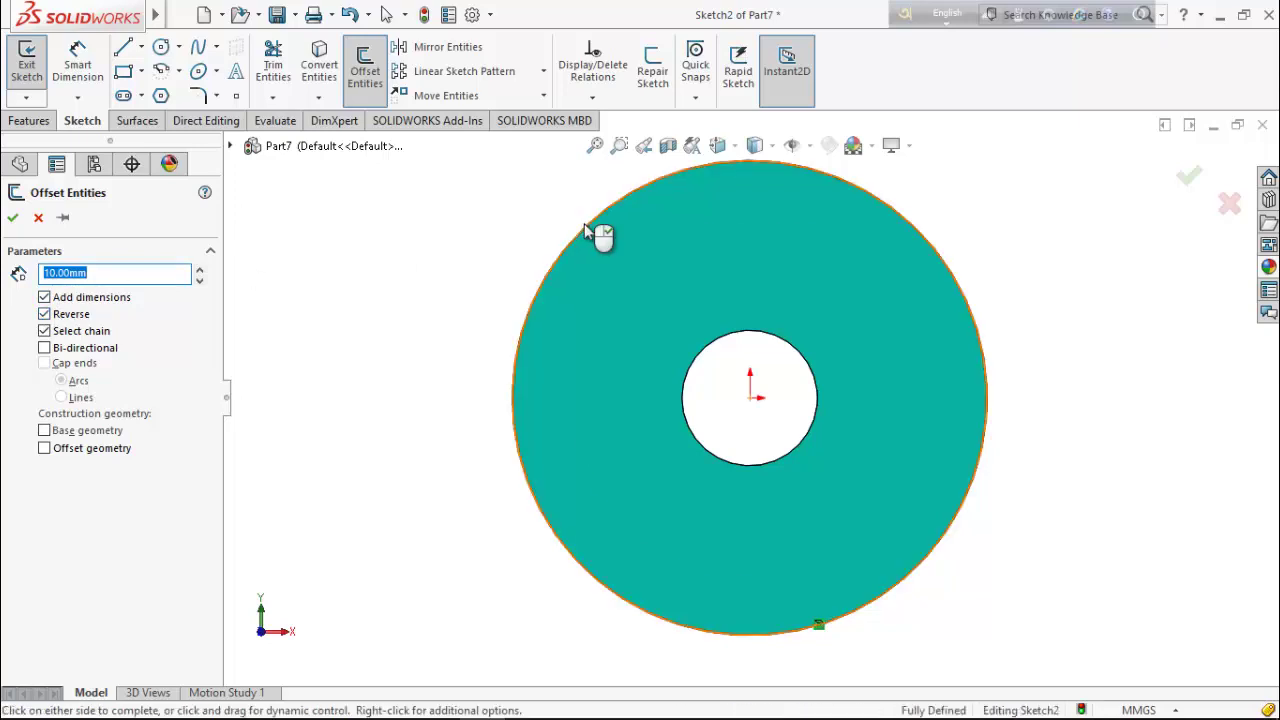
pyautogui.click(13, 217)
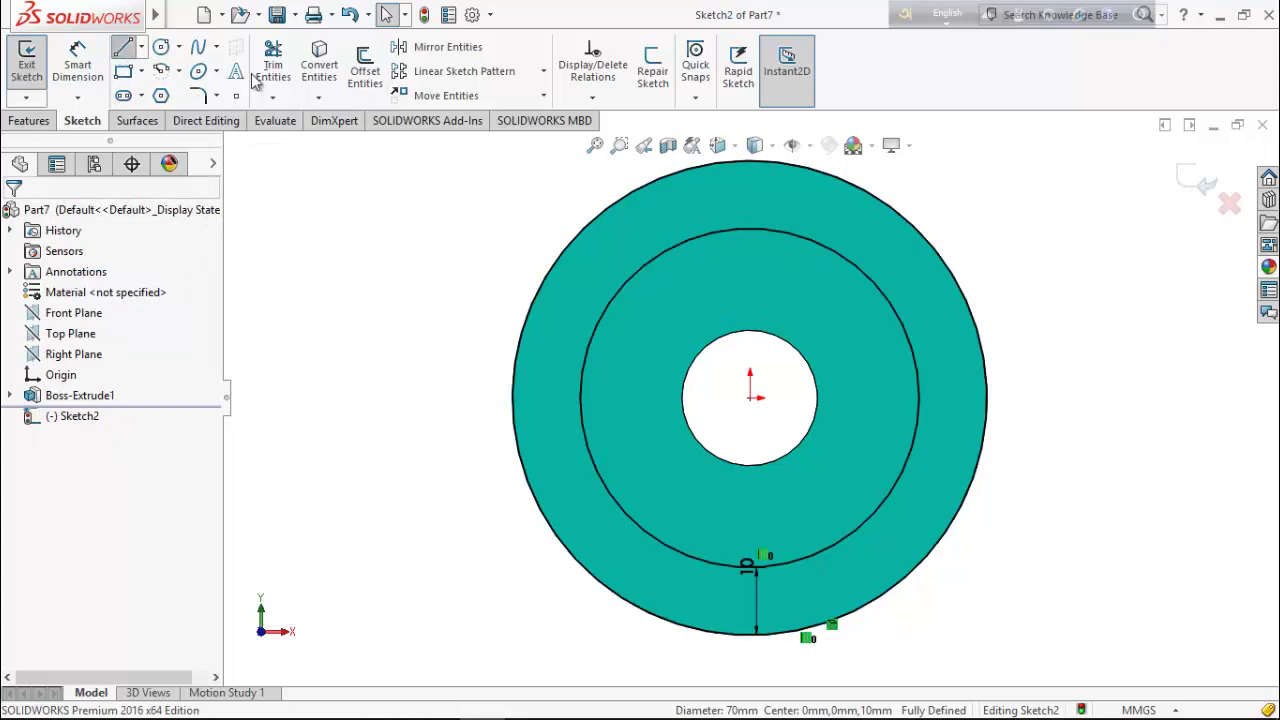
# Draw a vertical line through the centre from the uppermost to the lowermost point of the outer circle
pyautogui.scroll(2, 750, 397)
pyautogui.click(750, 234)
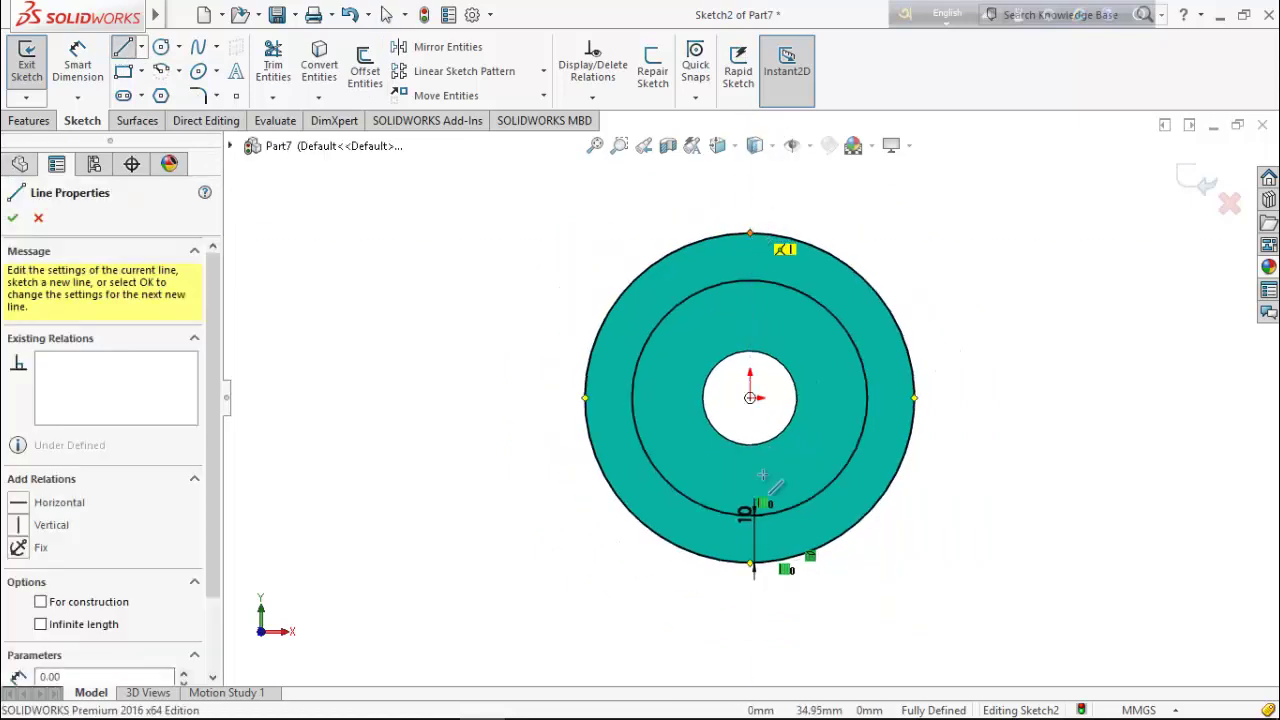
pyautogui.click(753, 565)
pyautogui.rightClick(908, 196)
pyautogui.click(935, 274)
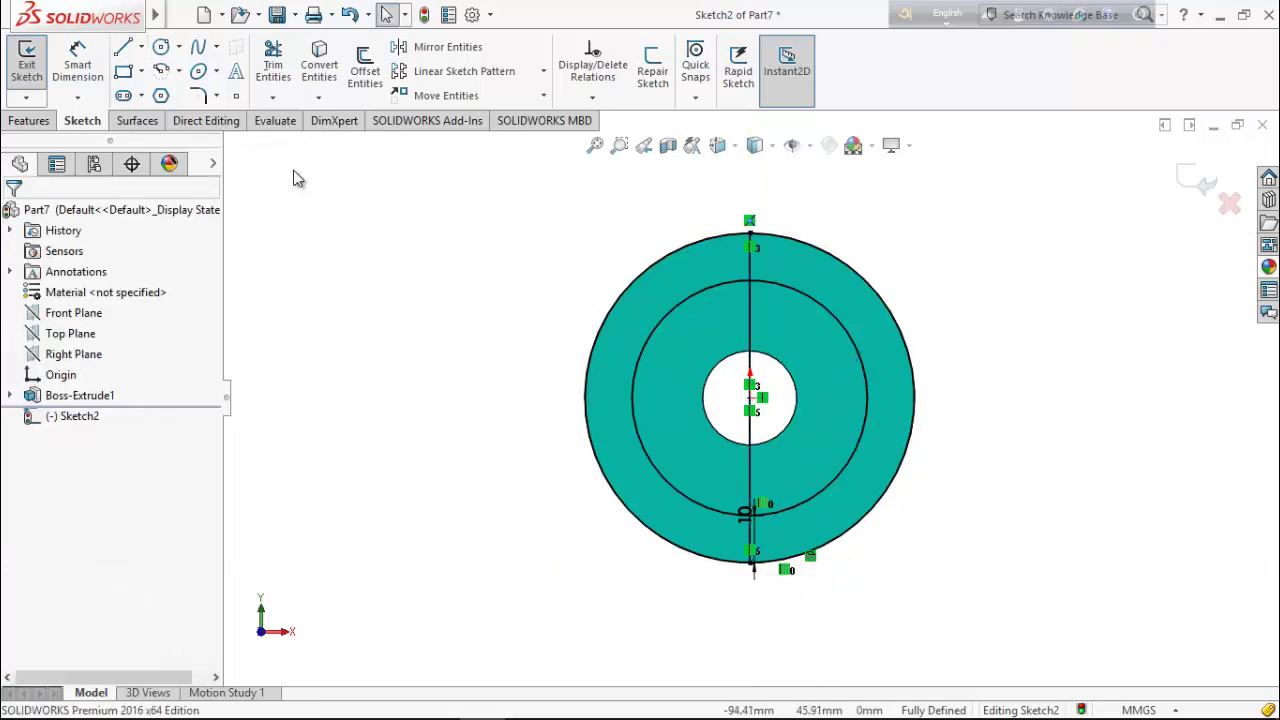
# Power-trim the circles' halves toward negative X and the line's middle portion, leaving a closed half-ring profile toward positive X
pyautogui.click(273, 64)
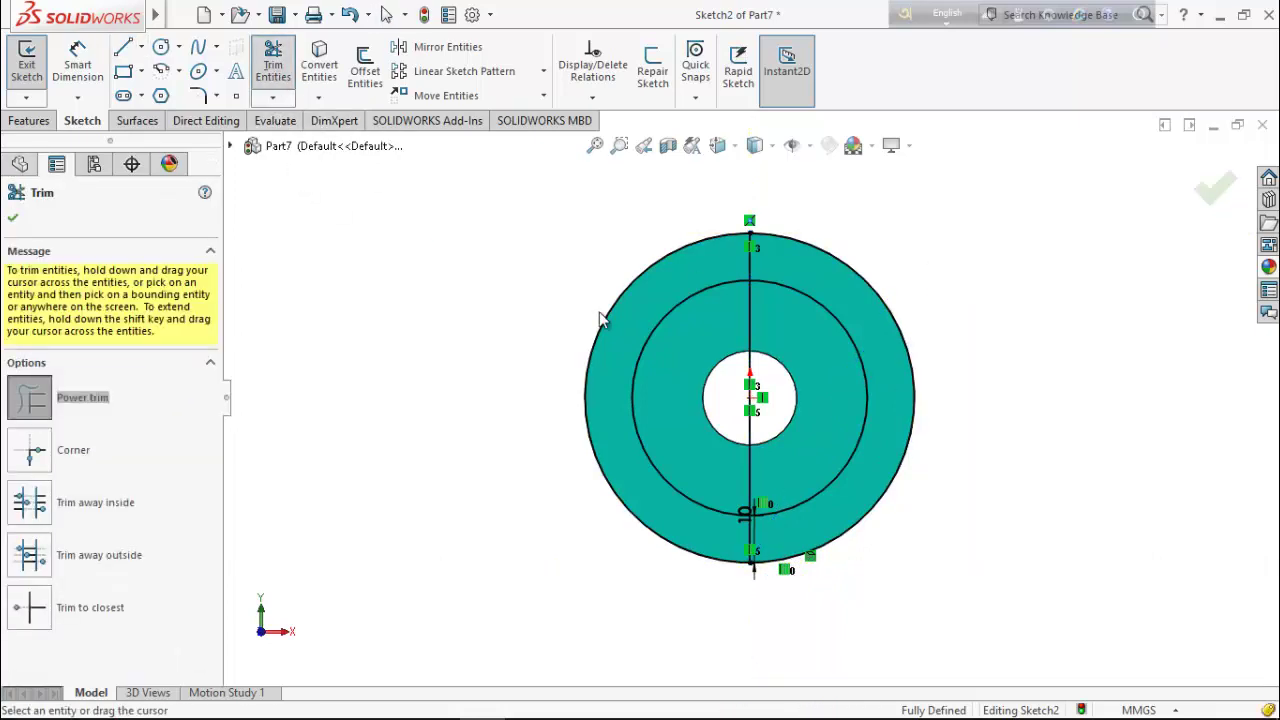
pyautogui.moveTo(650, 343)
pyautogui.mouseDown()
pyautogui.moveTo(728, 389)
pyautogui.moveTo(783, 393)
pyautogui.mouseUp()
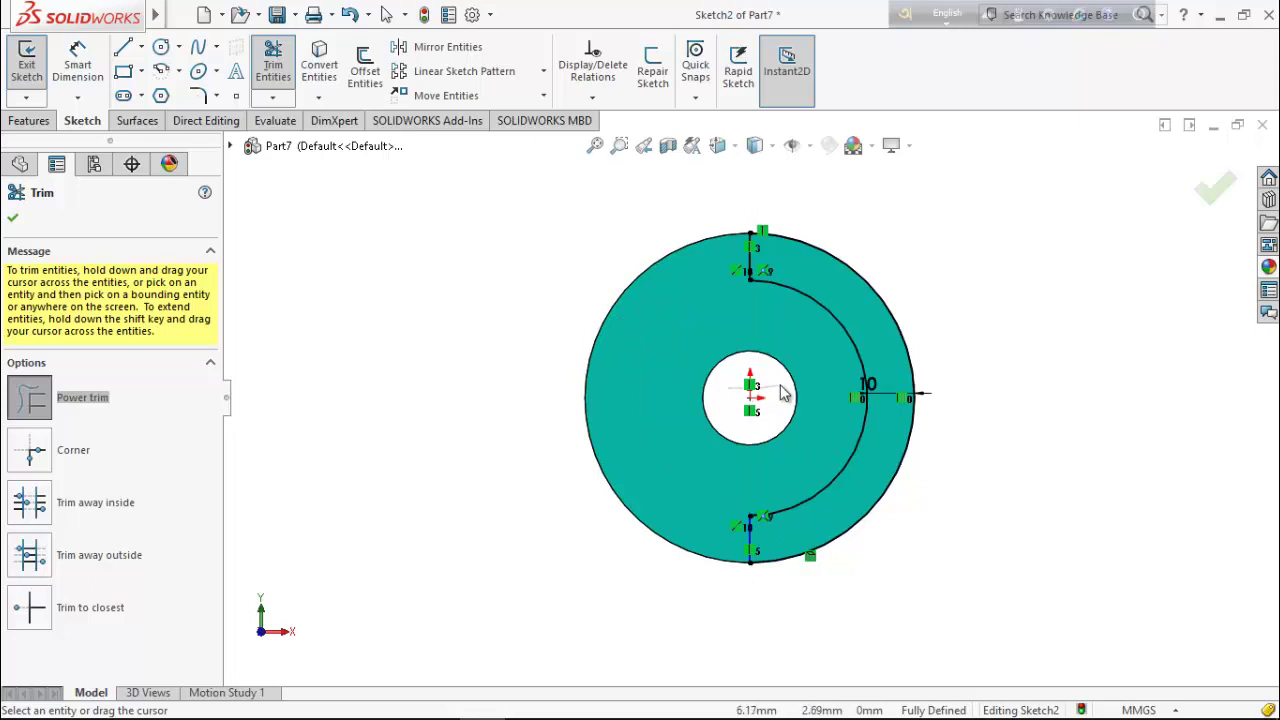
pyautogui.click(14, 220)
# Extrude the half-ring profile 30 mm outward from the disc face, merged with the disc
pyautogui.moveTo(391, 364); pyautogui.dragTo(389, 274, button='middle')
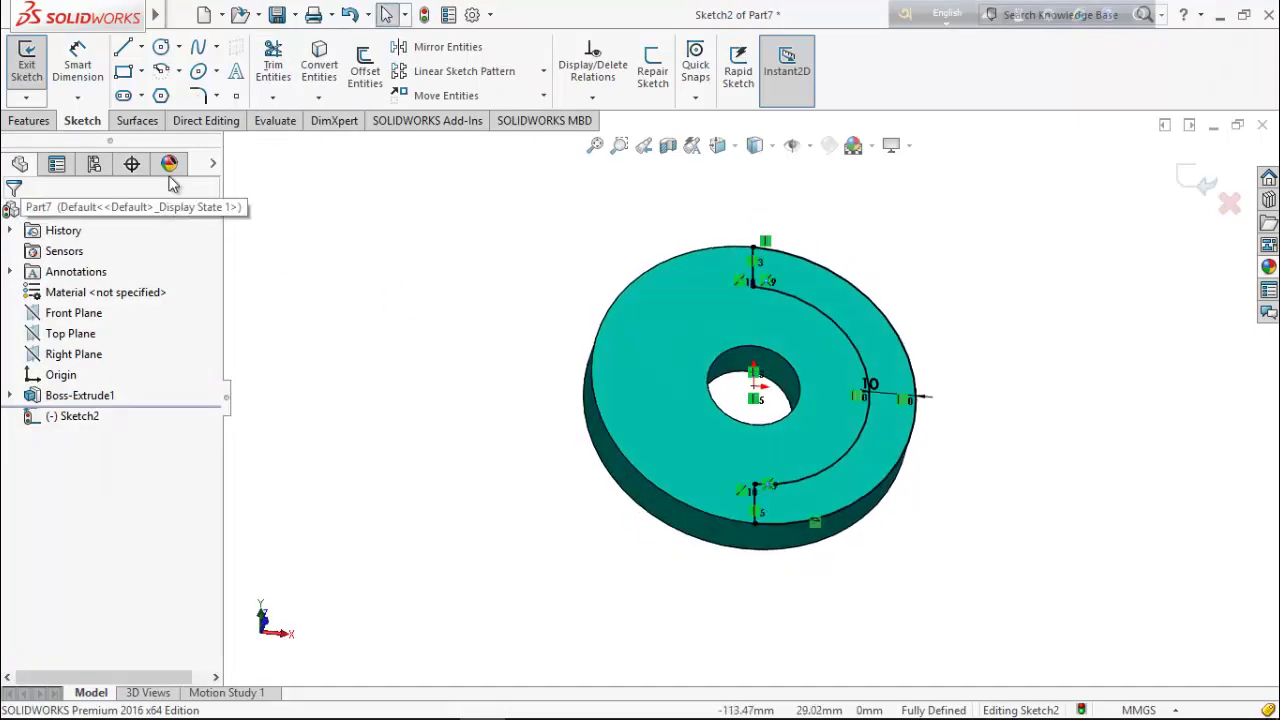
pyautogui.click(29, 120)
pyautogui.click(36, 78)
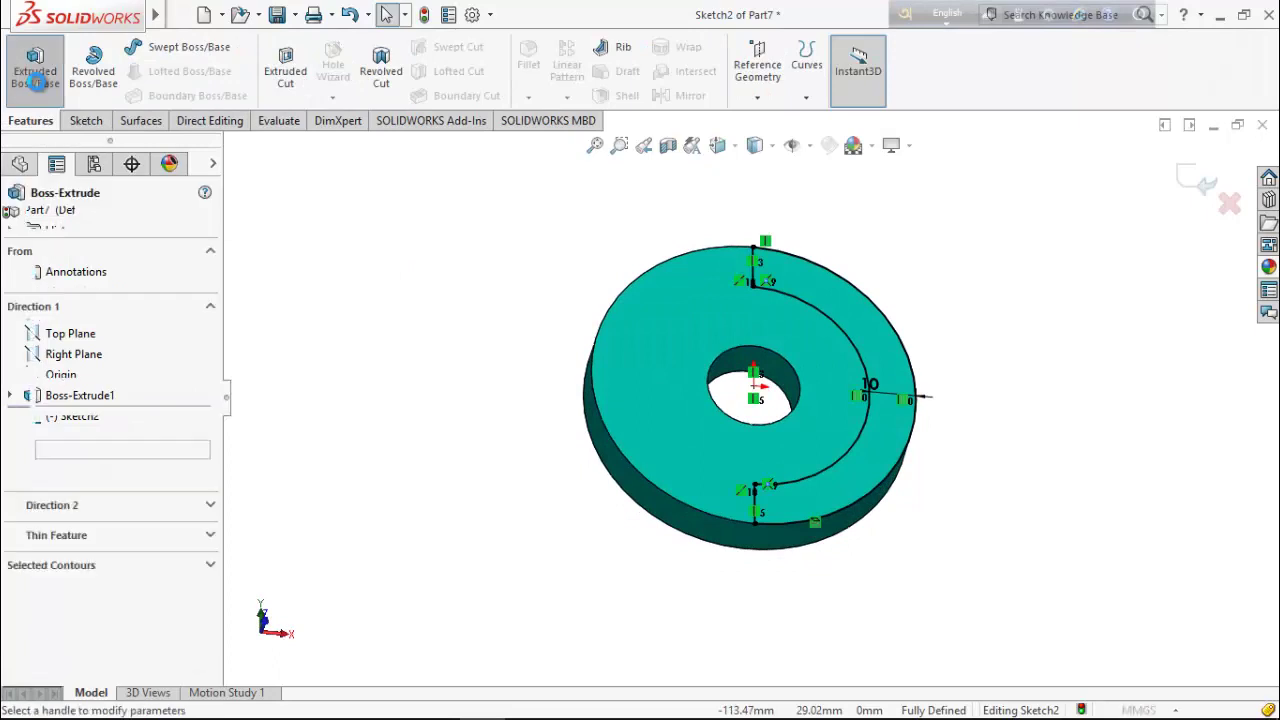
pyautogui.click(201, 392)
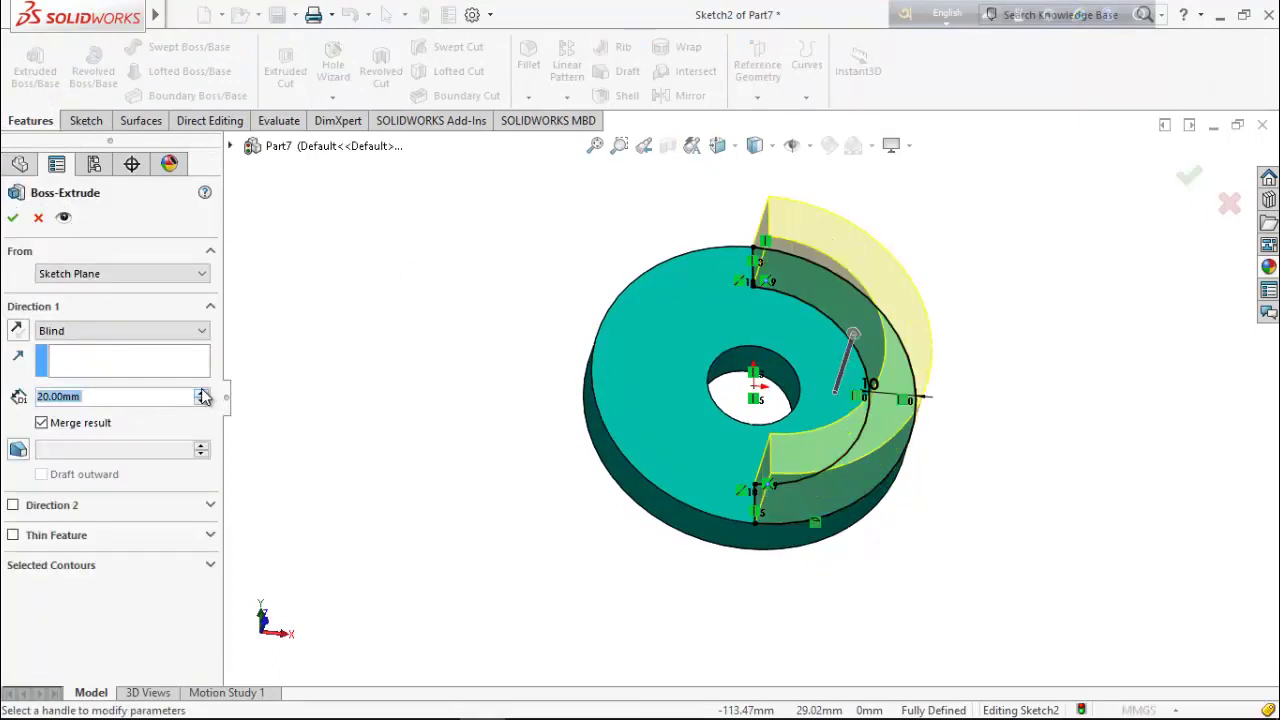
pyautogui.click(201, 392)
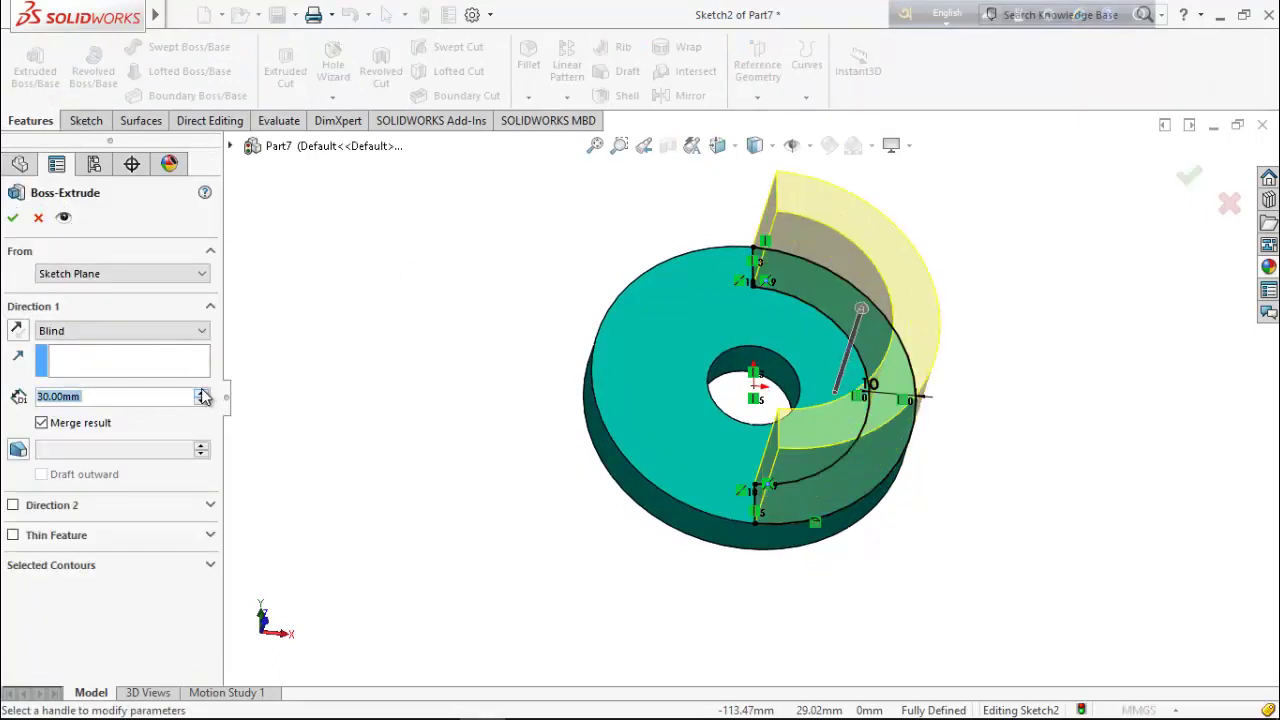
pyautogui.click(12, 219)
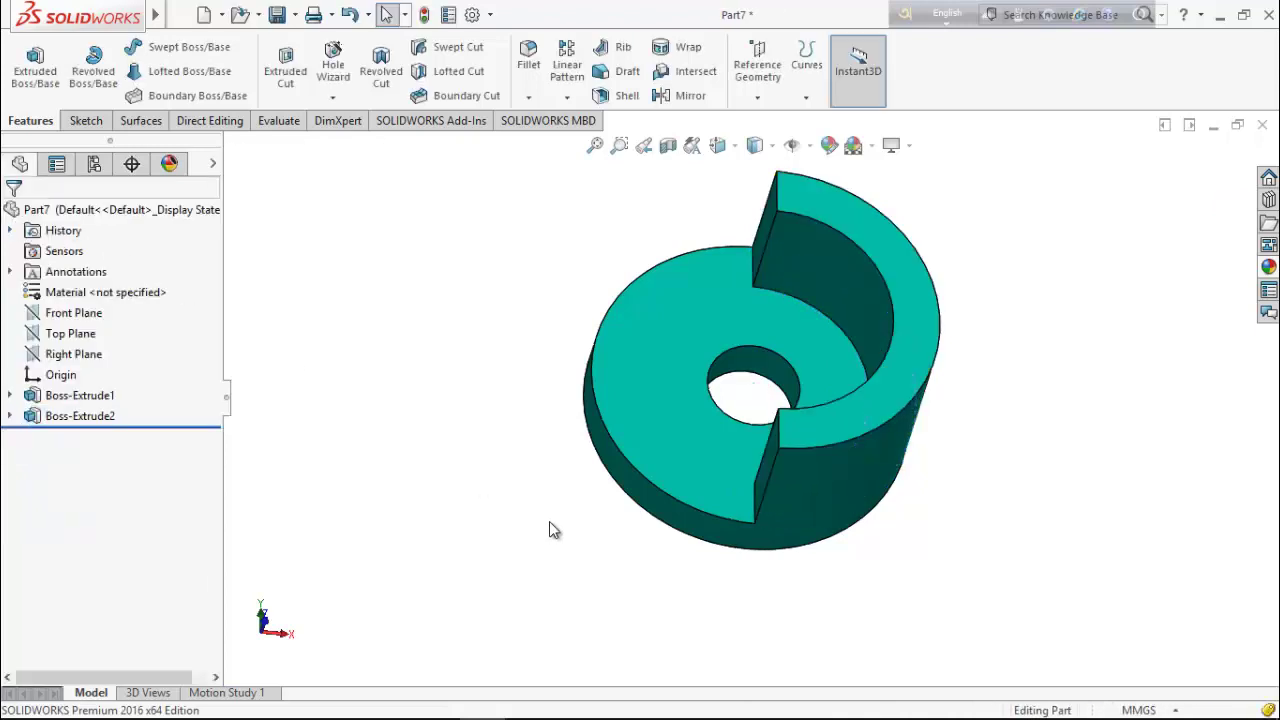
# Start a sketch on the disc's flat back face, viewed square-on
pyautogui.moveTo(641, 607); pyautogui.dragTo(680, 345, button='middle')
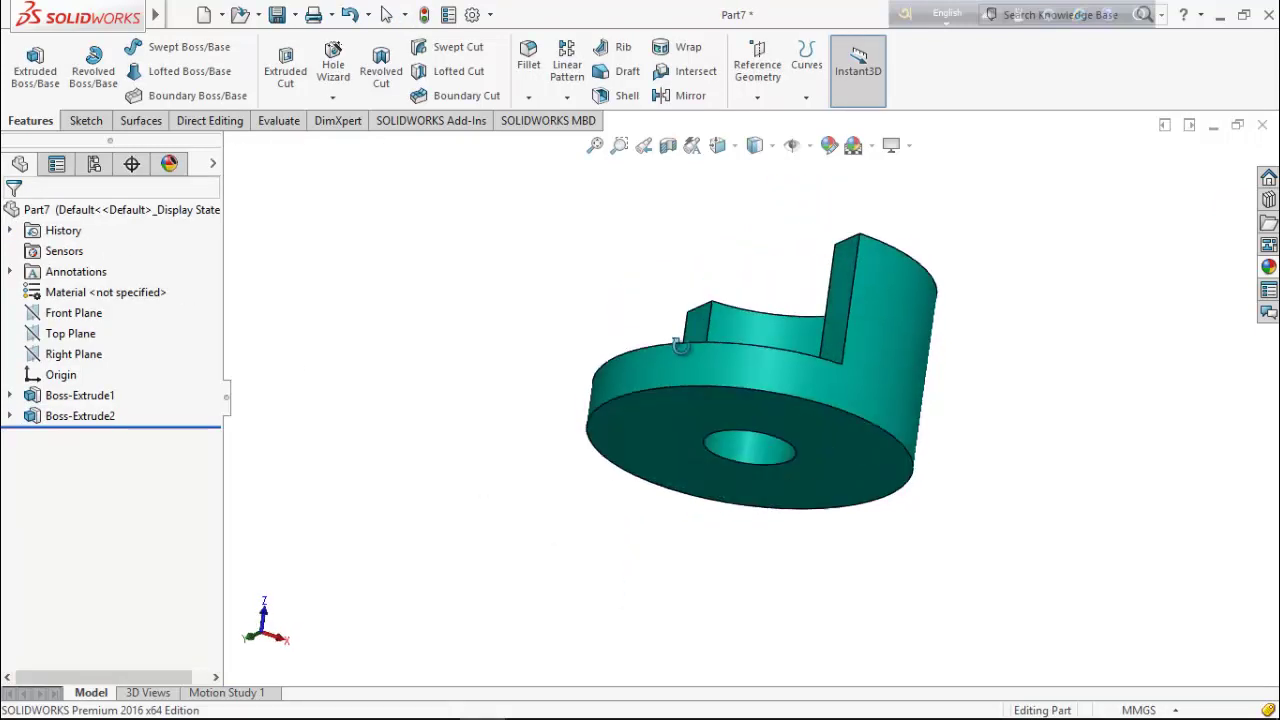
pyautogui.rightClick(843, 431)
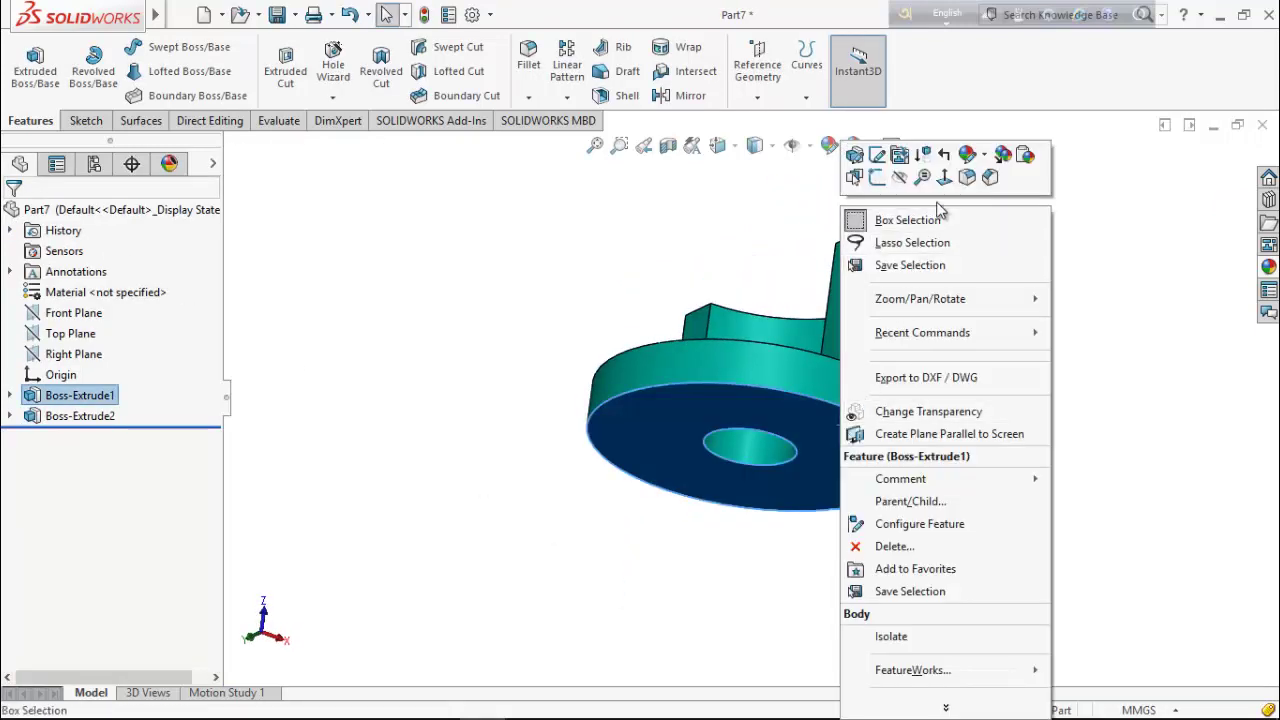
pyautogui.click(941, 181)
pyautogui.rightClick(847, 360)
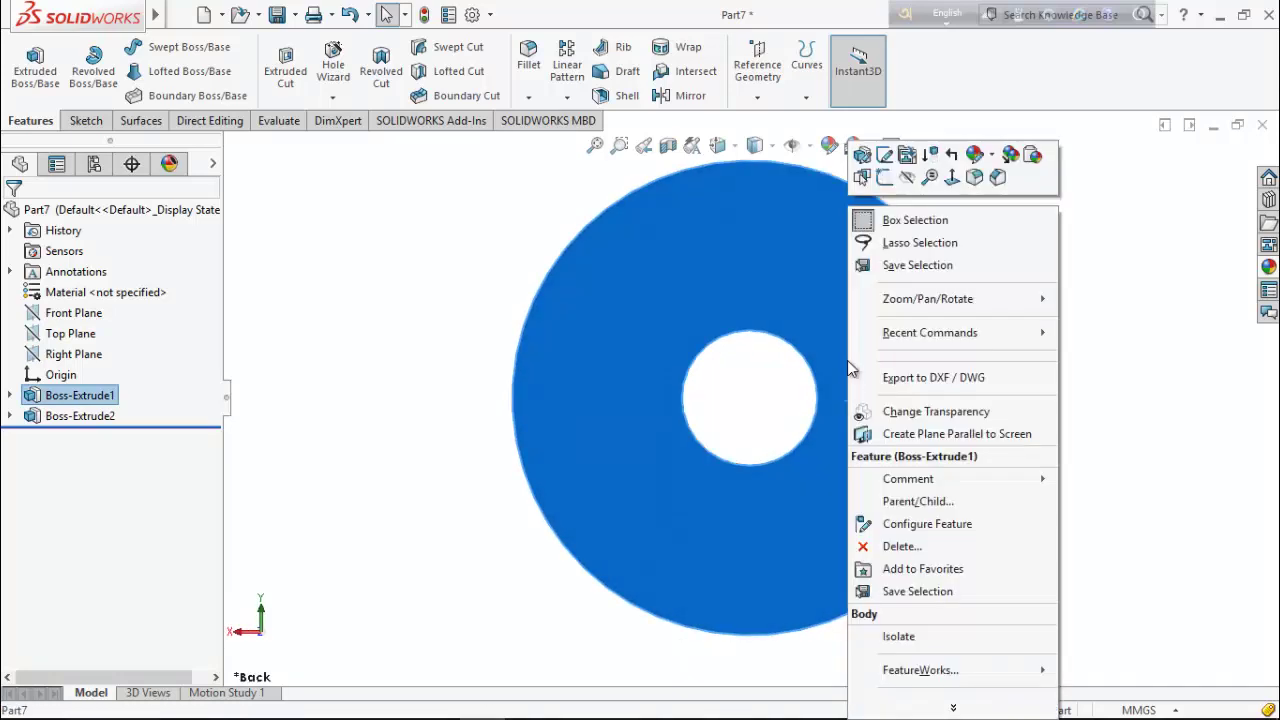
pyautogui.click(884, 178)
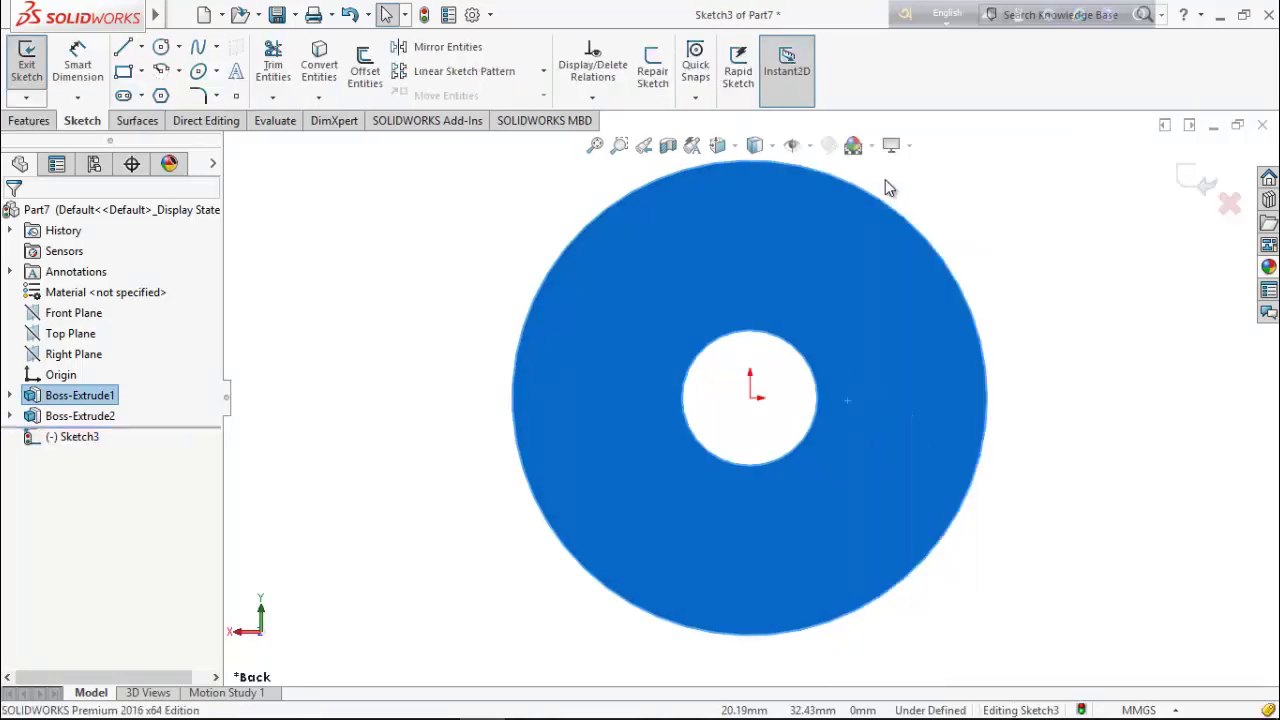
# Draw a horizontal construction centreline from the origin to beyond the disc's outer edge on the negative X side
pyautogui.click(141, 47)
pyautogui.click(171, 92)
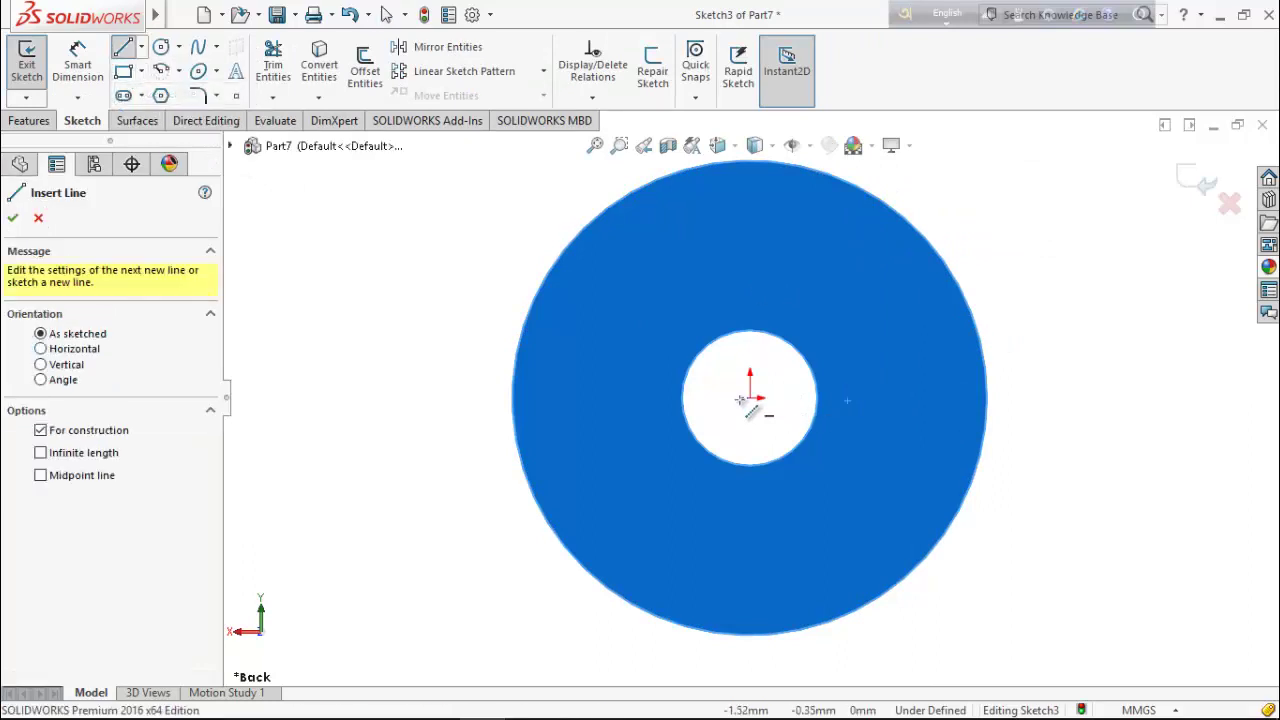
pyautogui.click(750, 398)
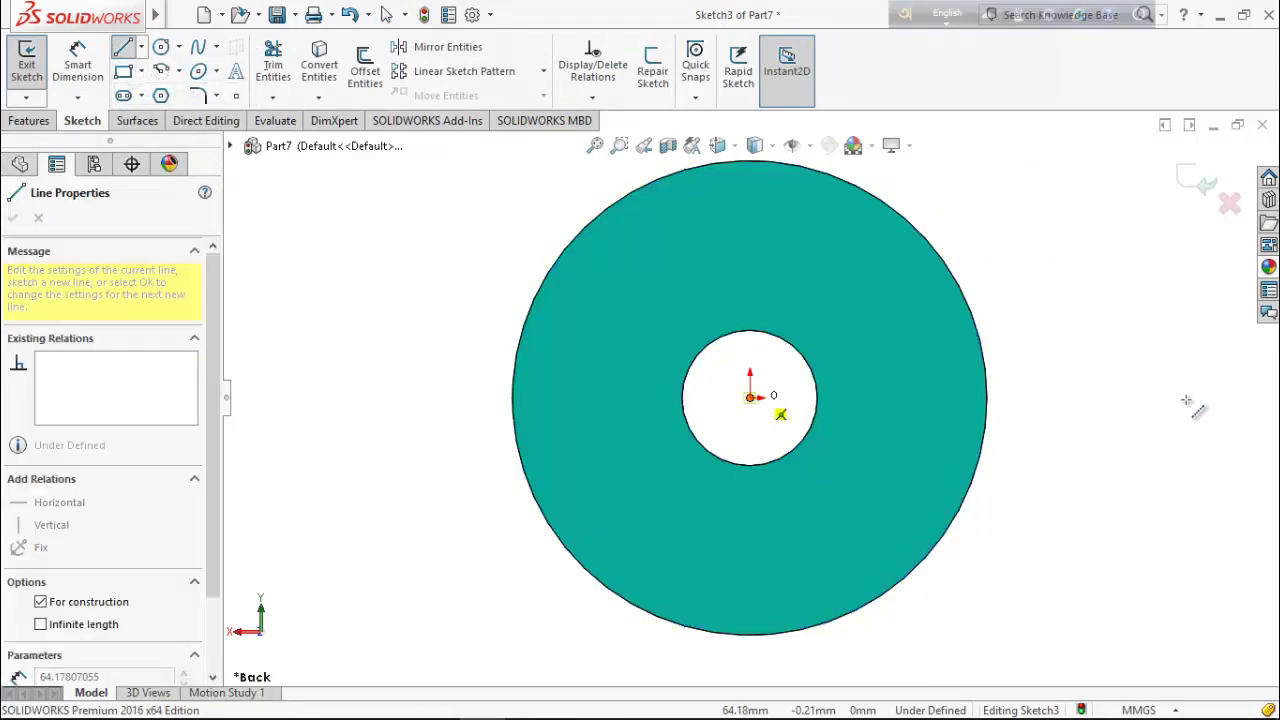
pyautogui.click(1125, 398)
pyautogui.rightClick(1120, 336)
pyautogui.click(1140, 380)
pyautogui.press('Escape')
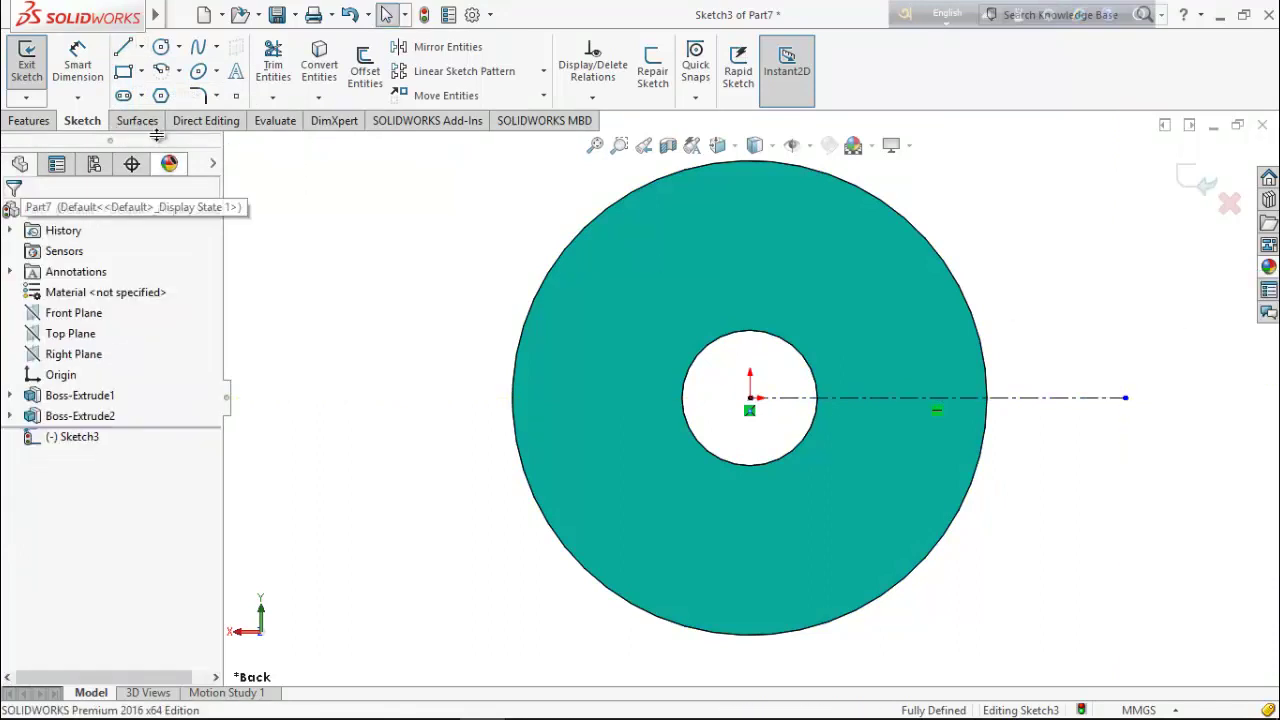
# Sketch a corner rectangle about 30 mm tall across the centreline, starting on the disc's edge and extending outward past it
pyautogui.click(124, 72)
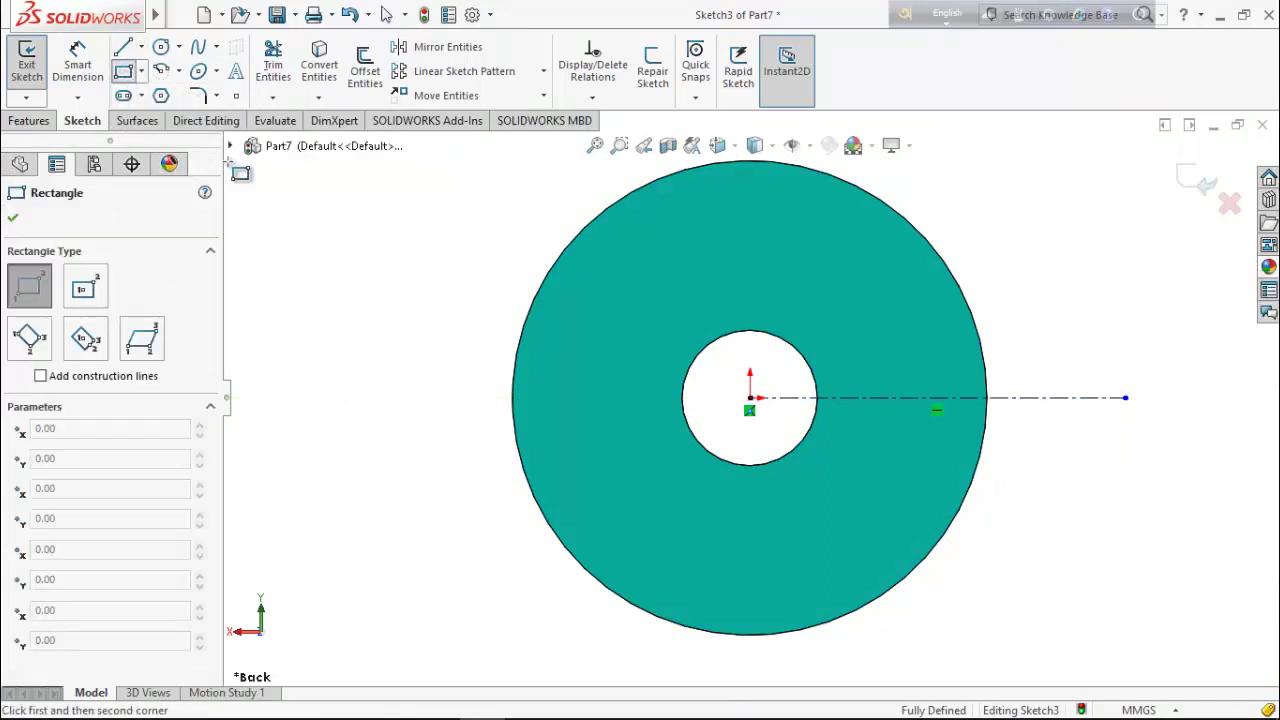
pyautogui.click(965, 298)
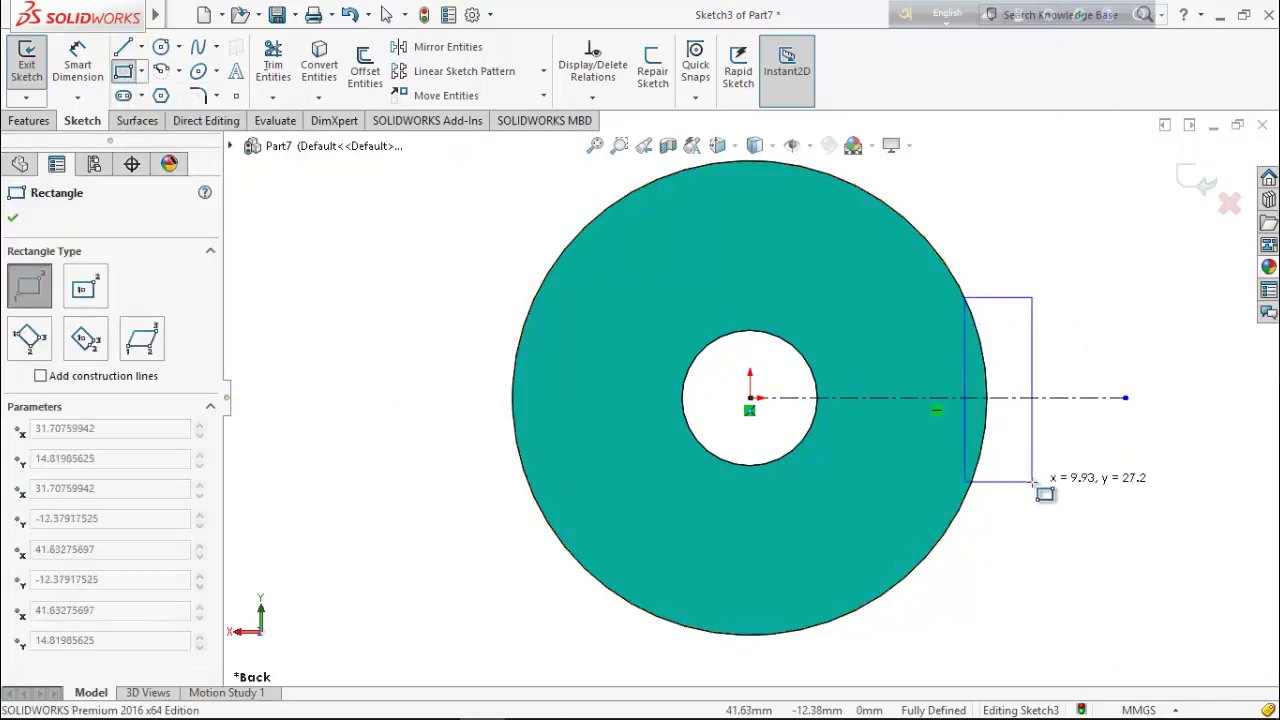
pyautogui.click(1040, 502)
pyautogui.rightClick(1070, 340)
pyautogui.click(1103, 346)
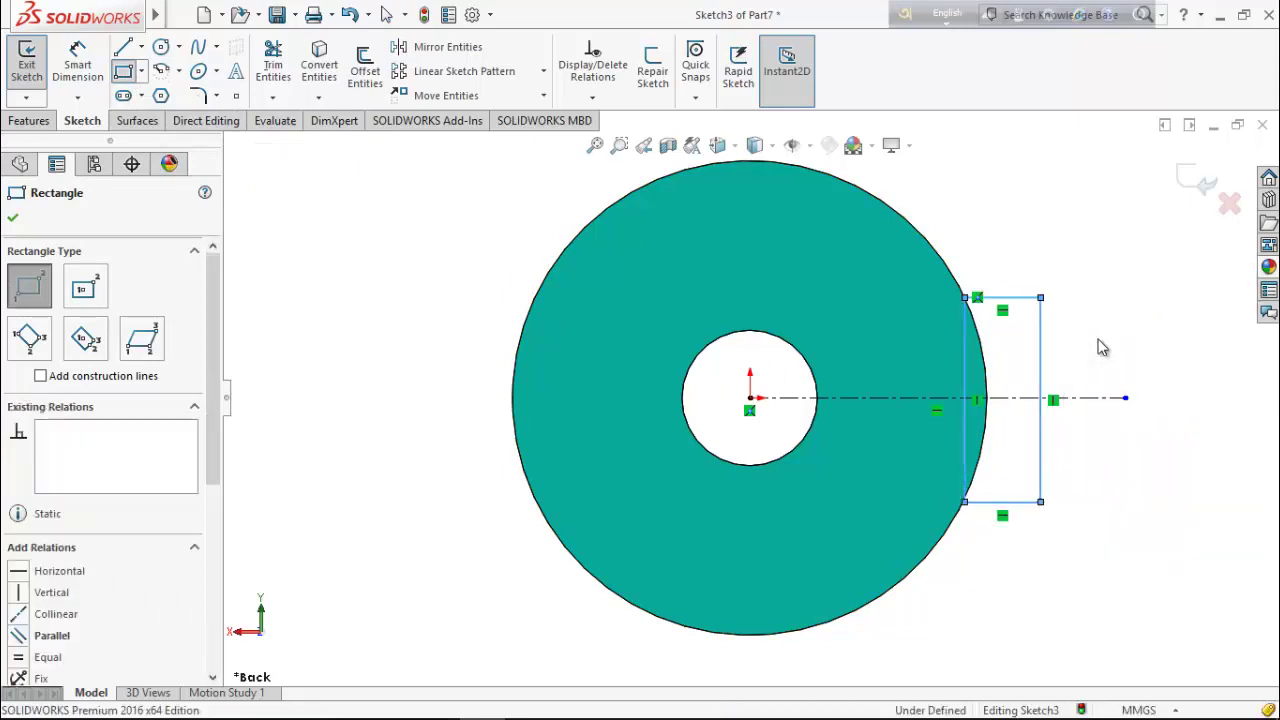
# Make the rectangle's outer vertical side tangent to the disc's outer circular edge
pyautogui.click(1042, 375)
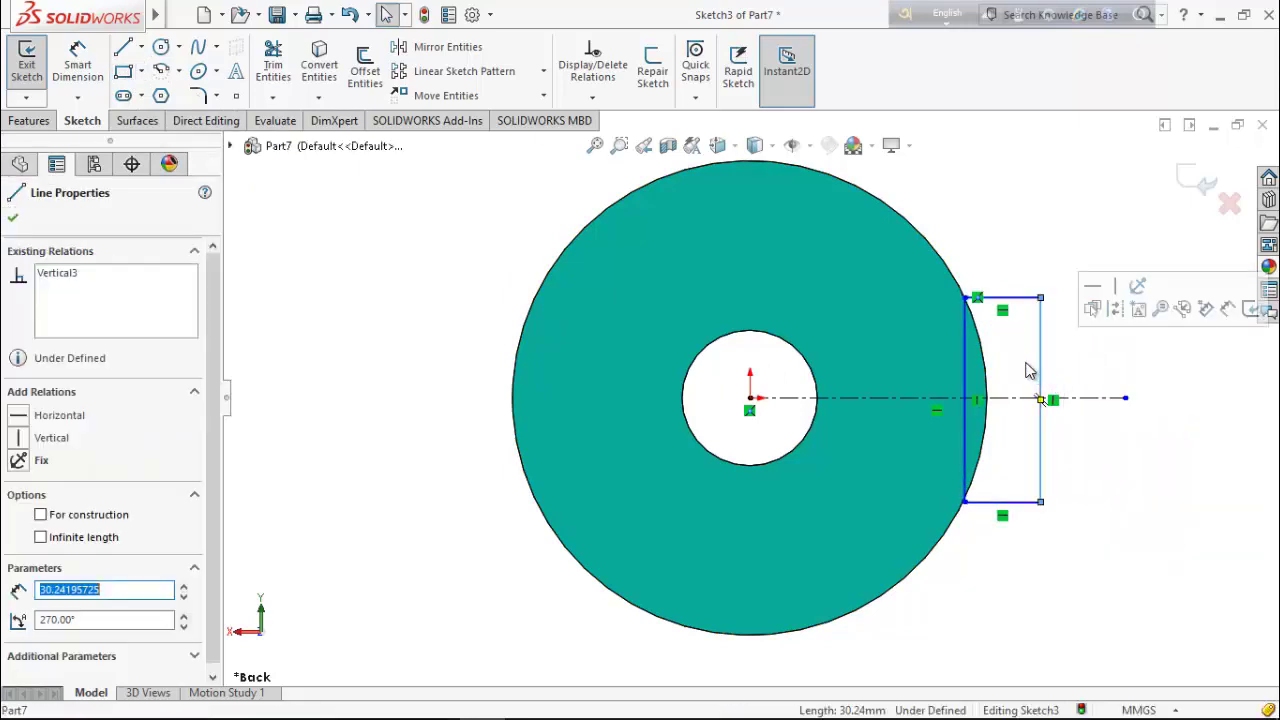
pyautogui.keyDown('ctrl'); pyautogui.click(987, 390); pyautogui.keyUp('ctrl')
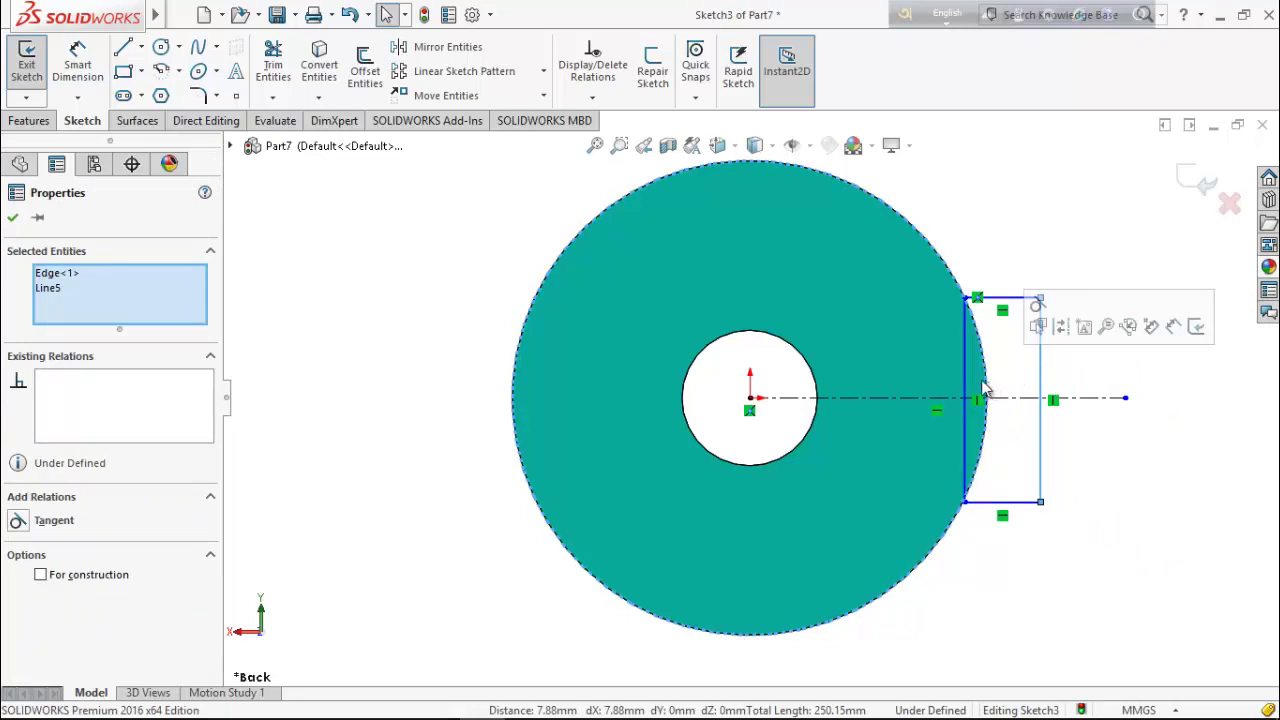
pyautogui.click(16, 520)
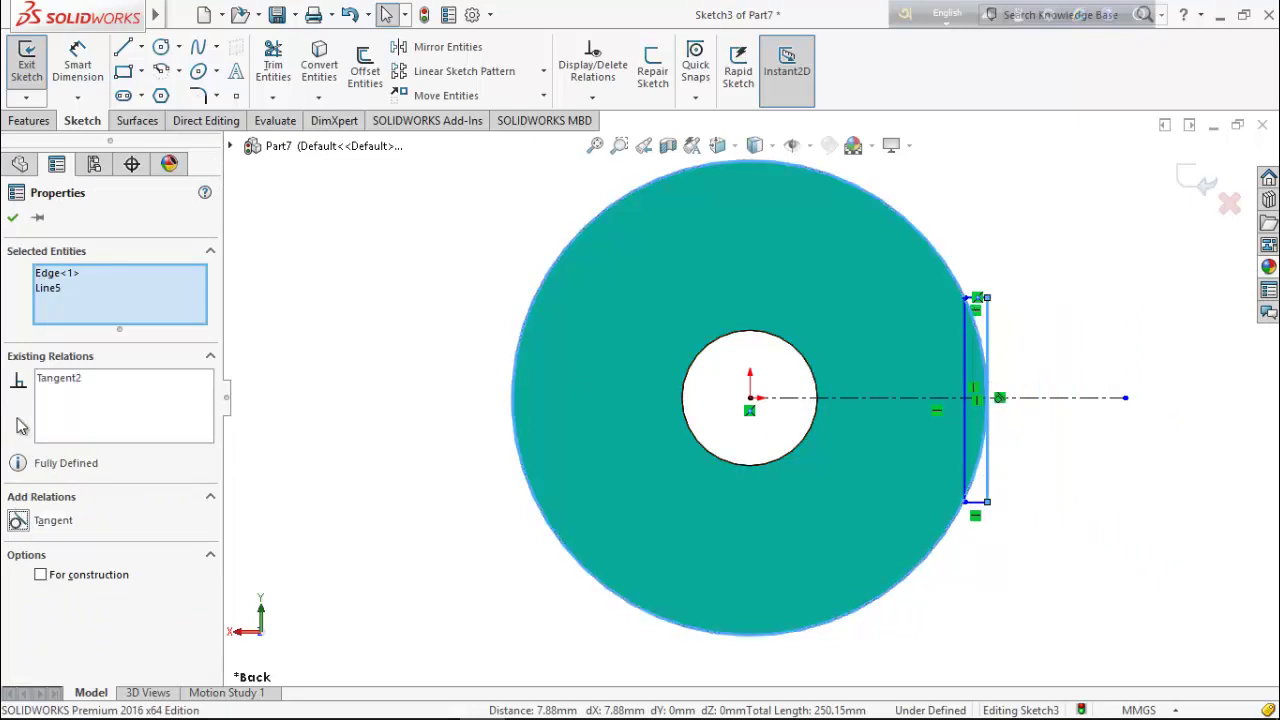
pyautogui.click(12, 217)
# Dimension the distance from the origin to the rectangle's inner vertical side as 31 mm
pyautogui.click(77, 65)
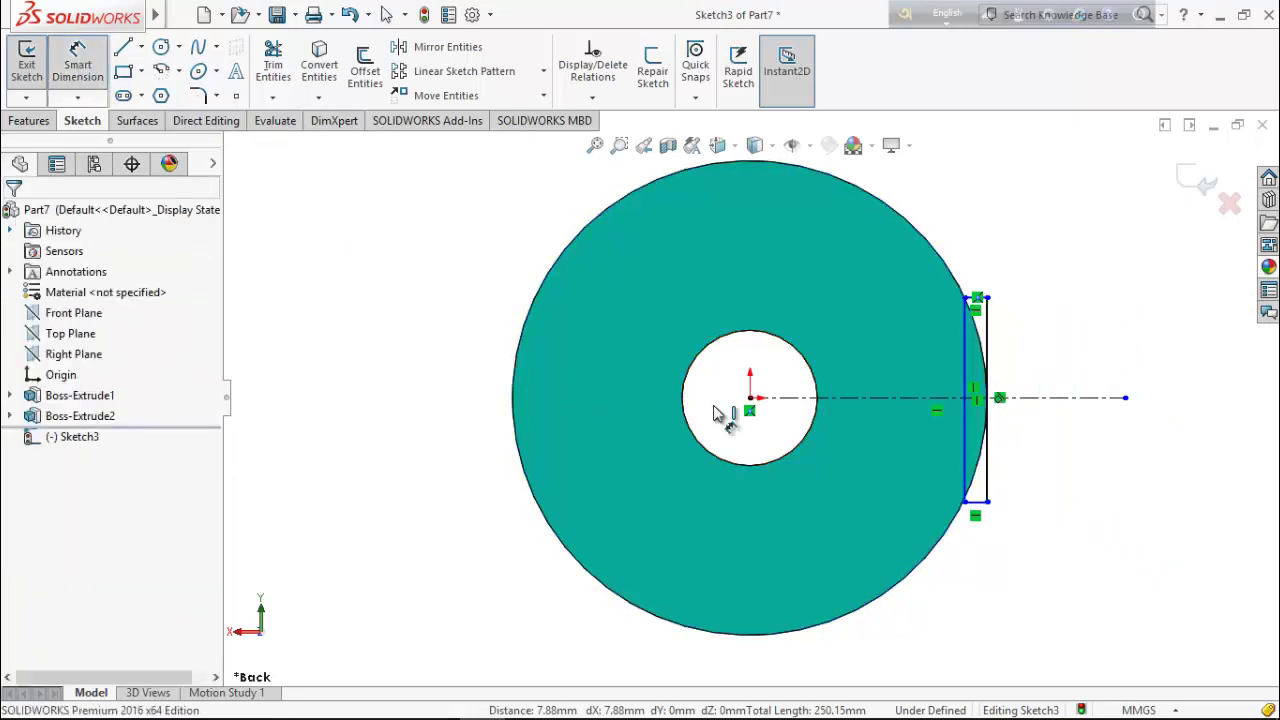
pyautogui.click(752, 399)
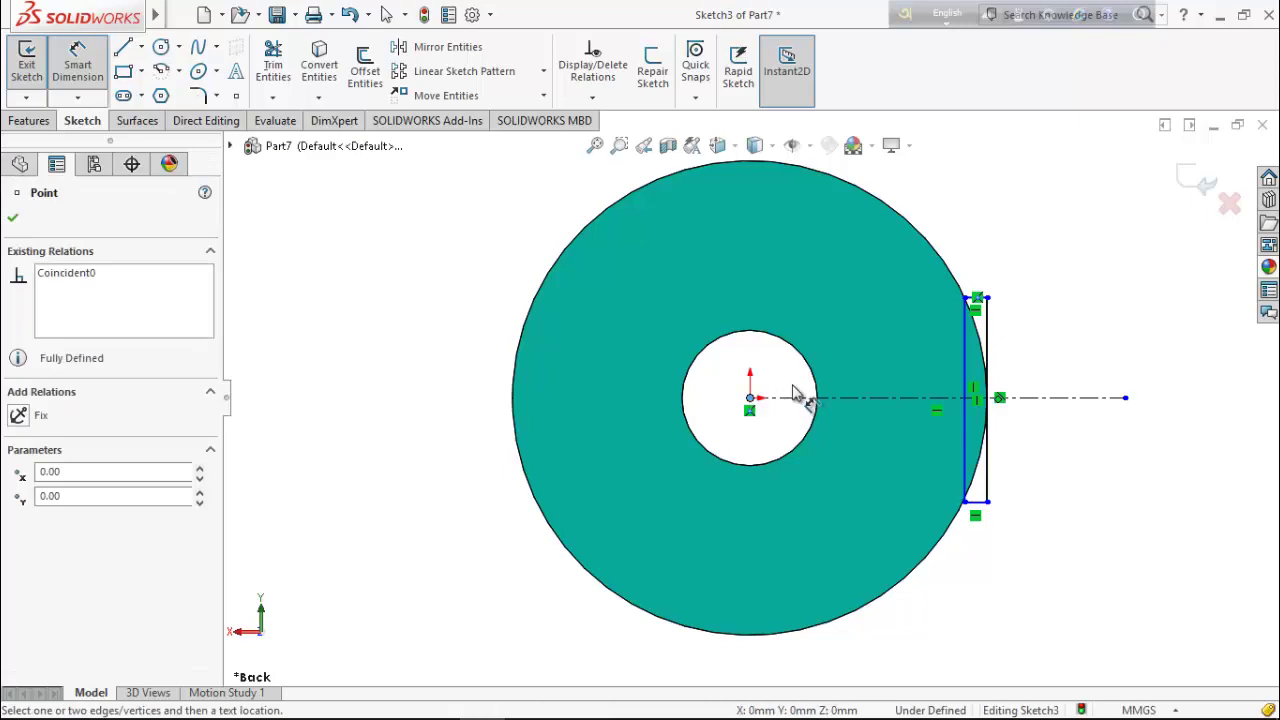
pyautogui.click(967, 363)
pyautogui.click(863, 310)
pyautogui.write('3')
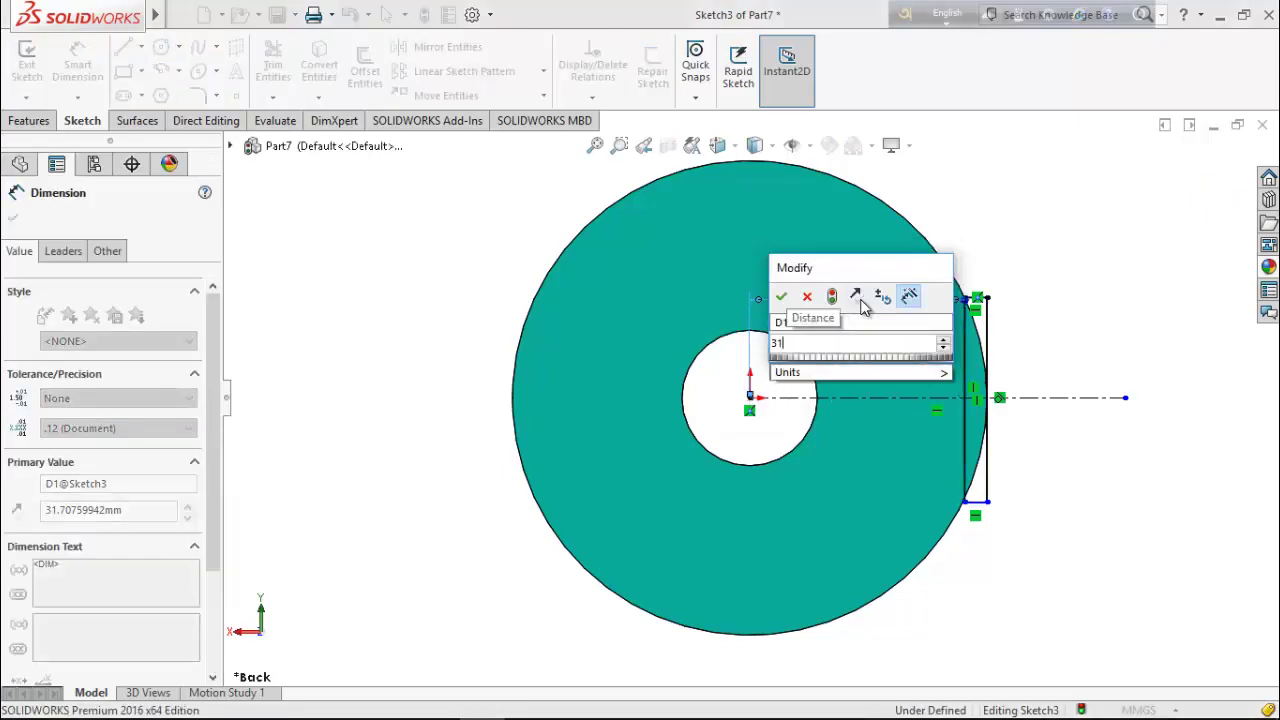
pyautogui.write('1')
pyautogui.press('Return')
pyautogui.scroll(-8, 986, 508)
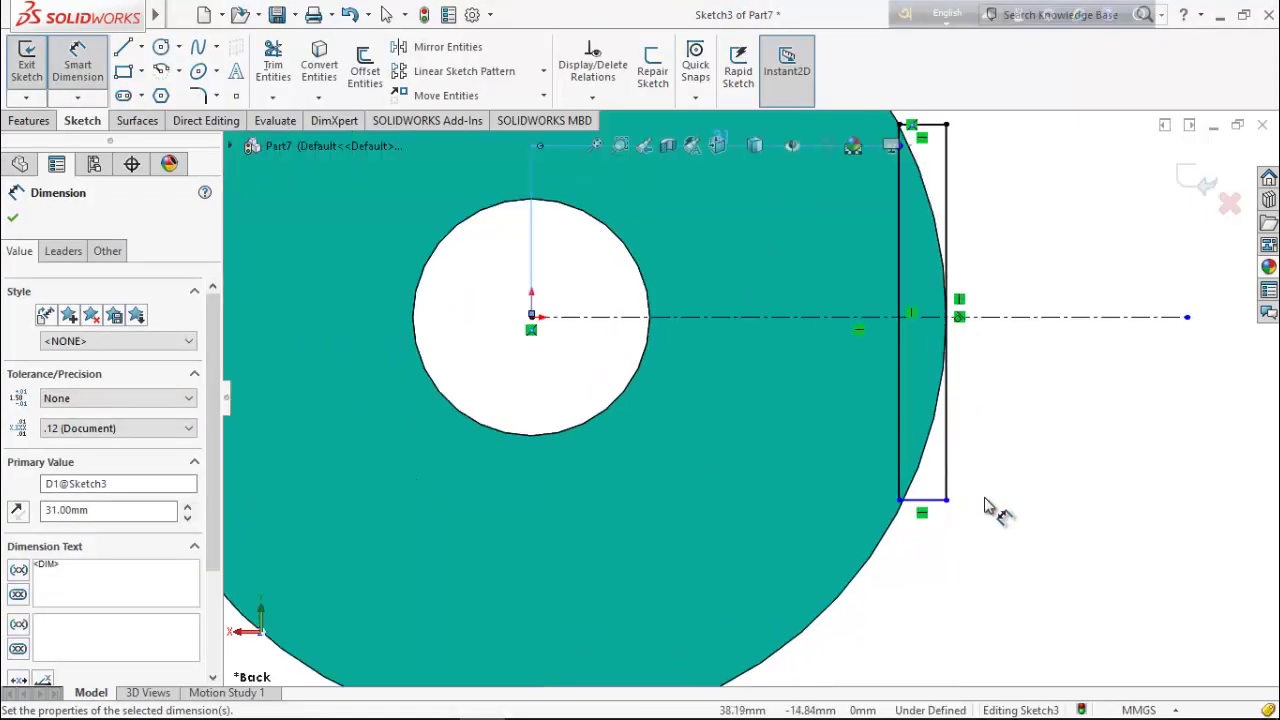
pyautogui.press('Escape')
# Make the rectangle's lower inner corner coincident with the disc's outer circular edge
pyautogui.click(859, 471)
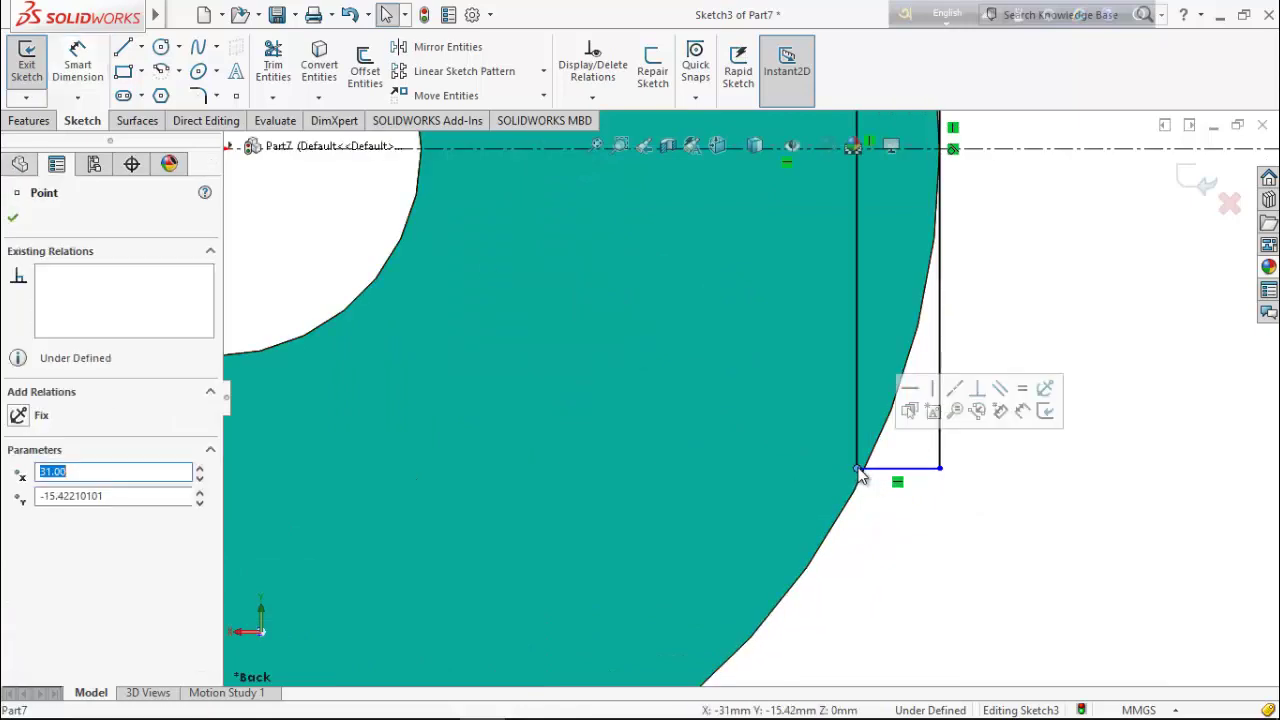
pyautogui.keyDown('ctrl'); pyautogui.click(857, 490); pyautogui.keyUp('ctrl')
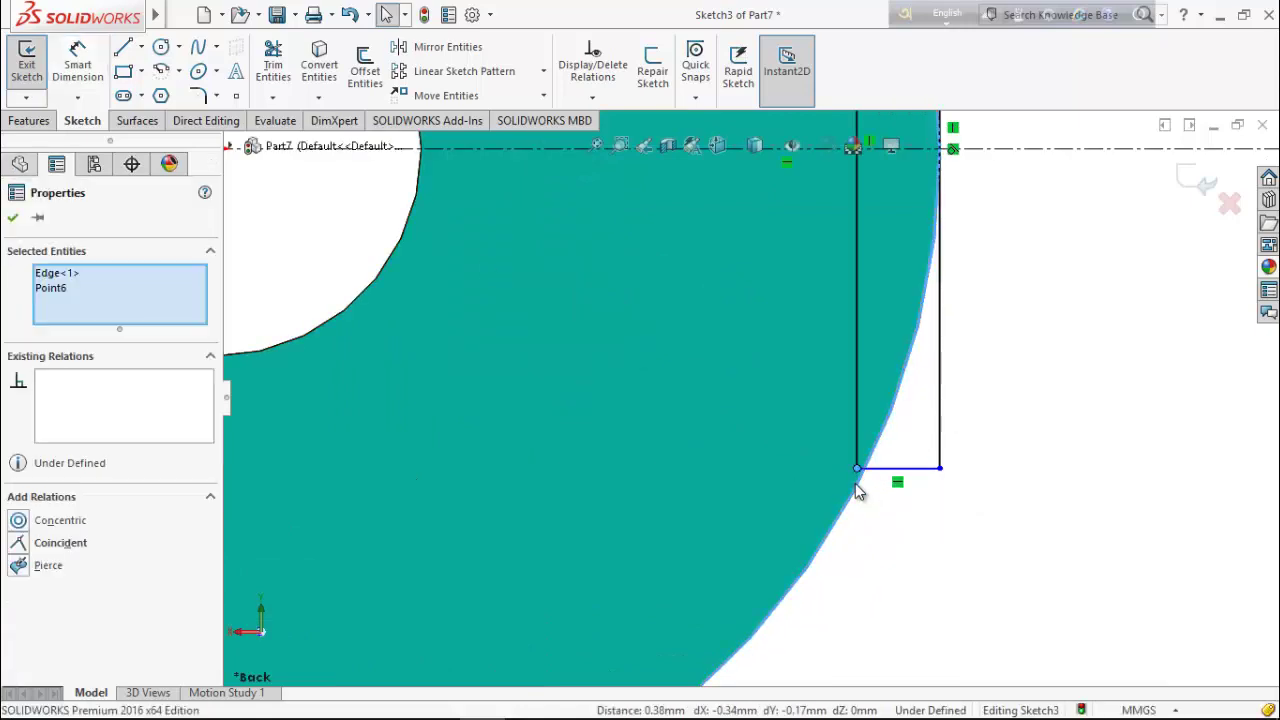
pyautogui.click(18, 543)
pyautogui.press('f')
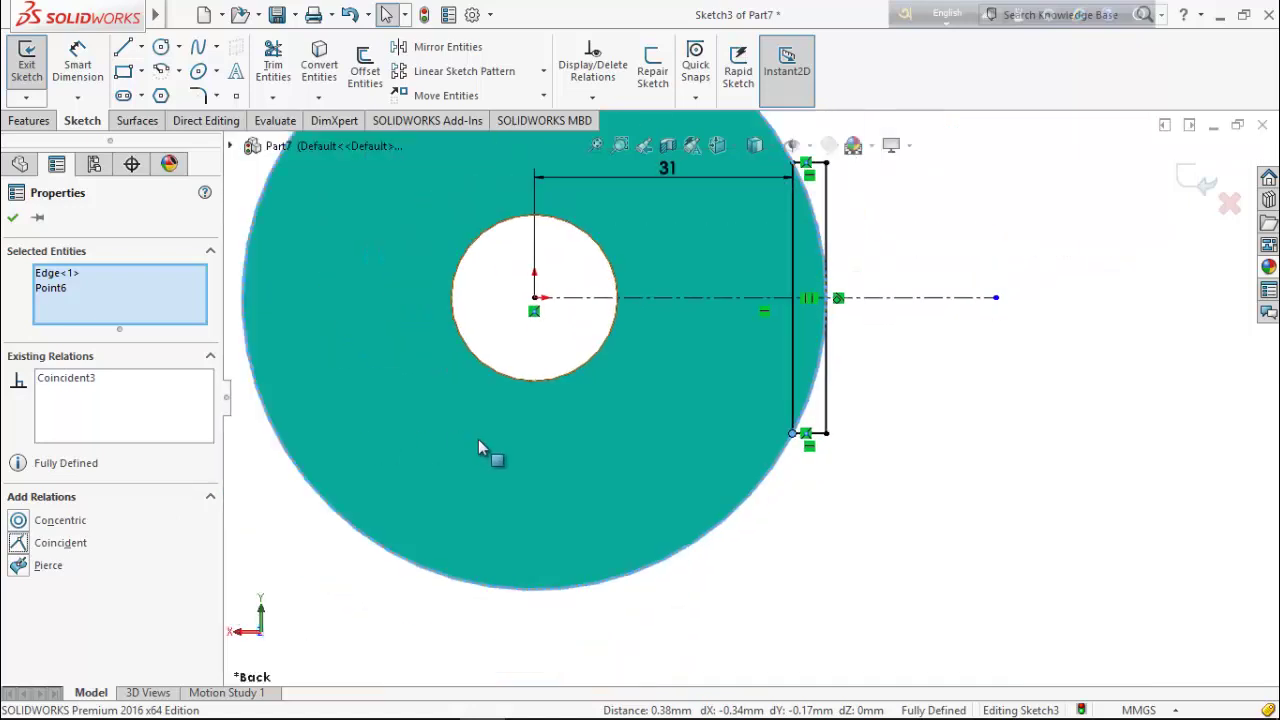
pyautogui.click(13, 219)
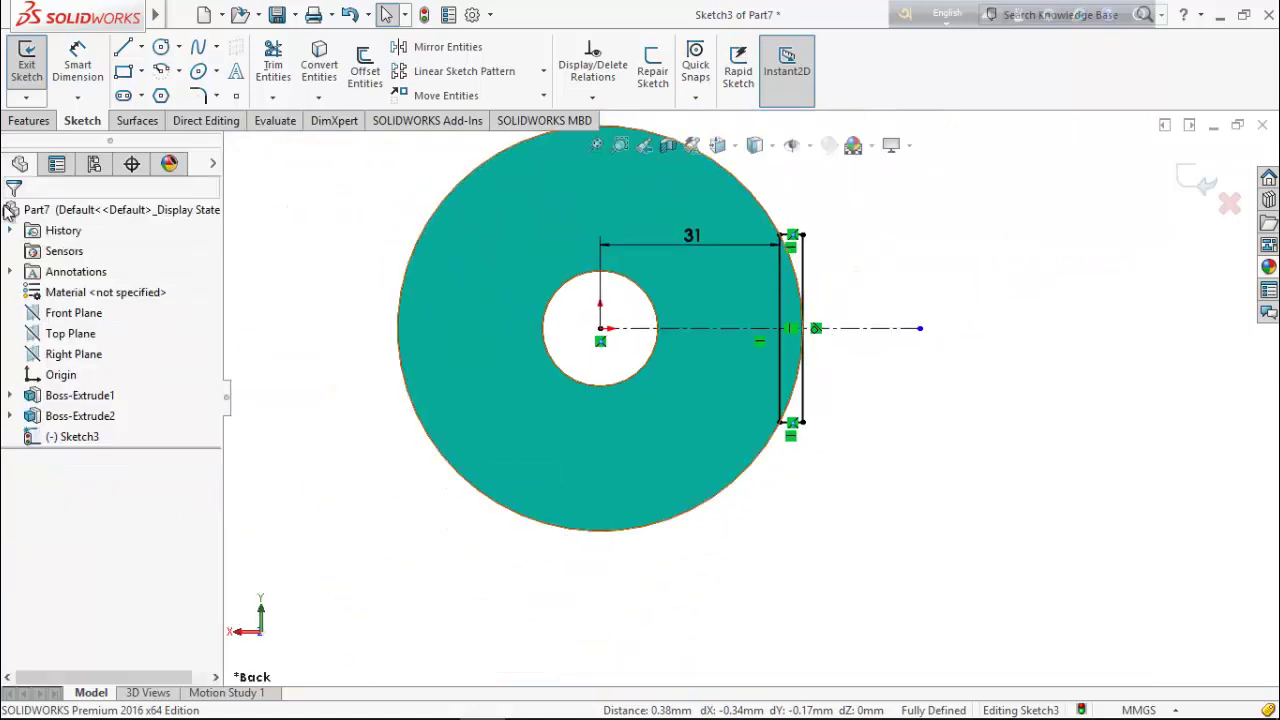
# Cut-extrude the rectangle through the disc with the Up To Next end condition to form a flat on its rim
pyautogui.click(31, 121)
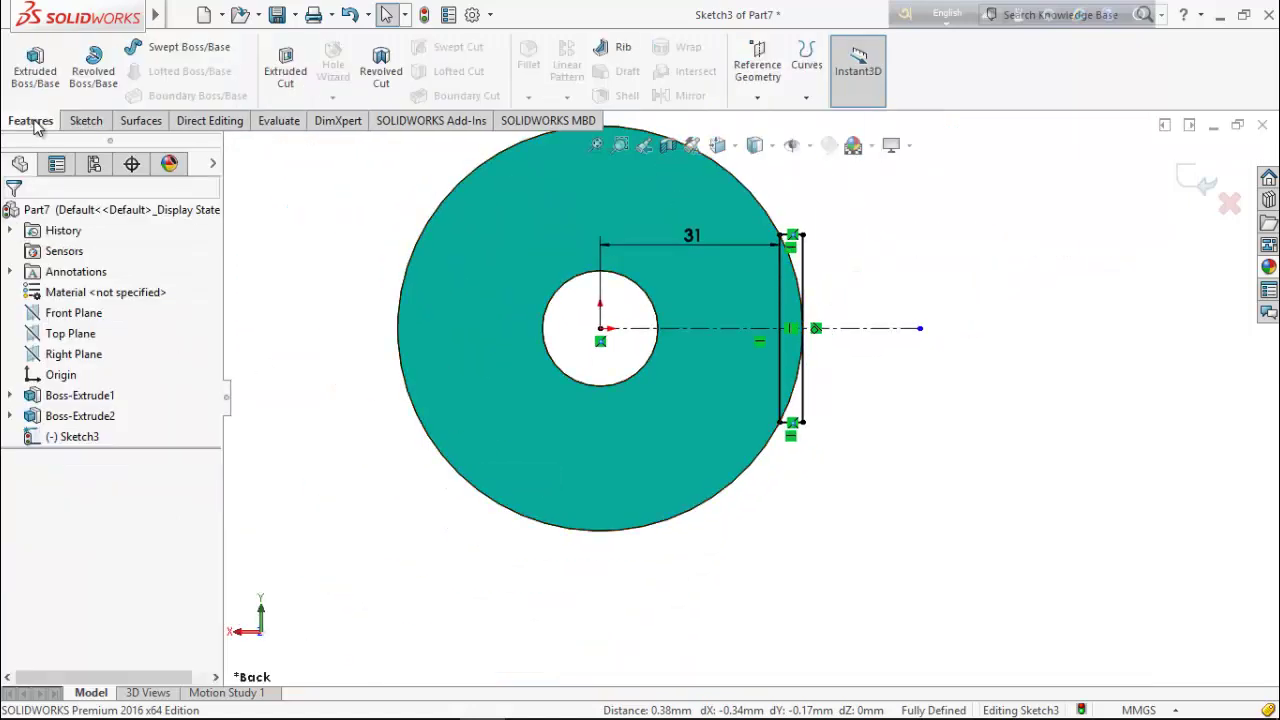
pyautogui.click(285, 65)
pyautogui.moveTo(770, 605); pyautogui.dragTo(669, 503, button='middle')
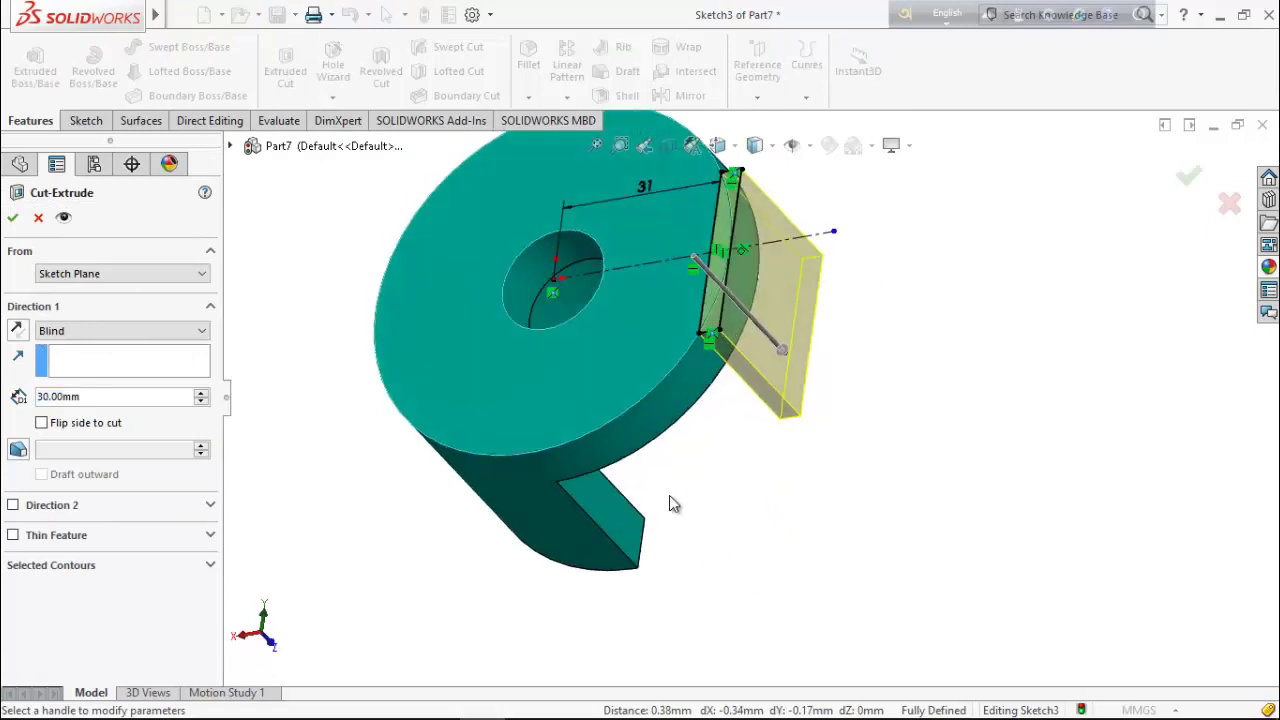
pyautogui.click(100, 331)
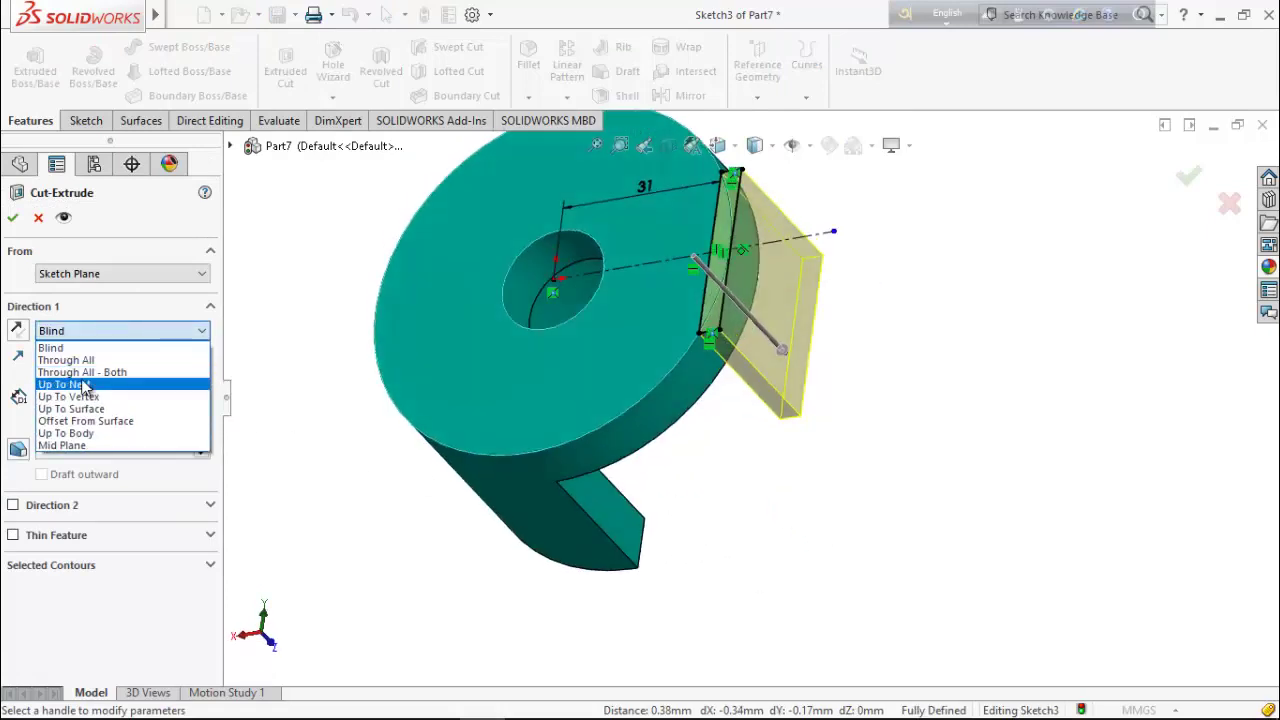
pyautogui.click(88, 385)
pyautogui.click(11, 218)
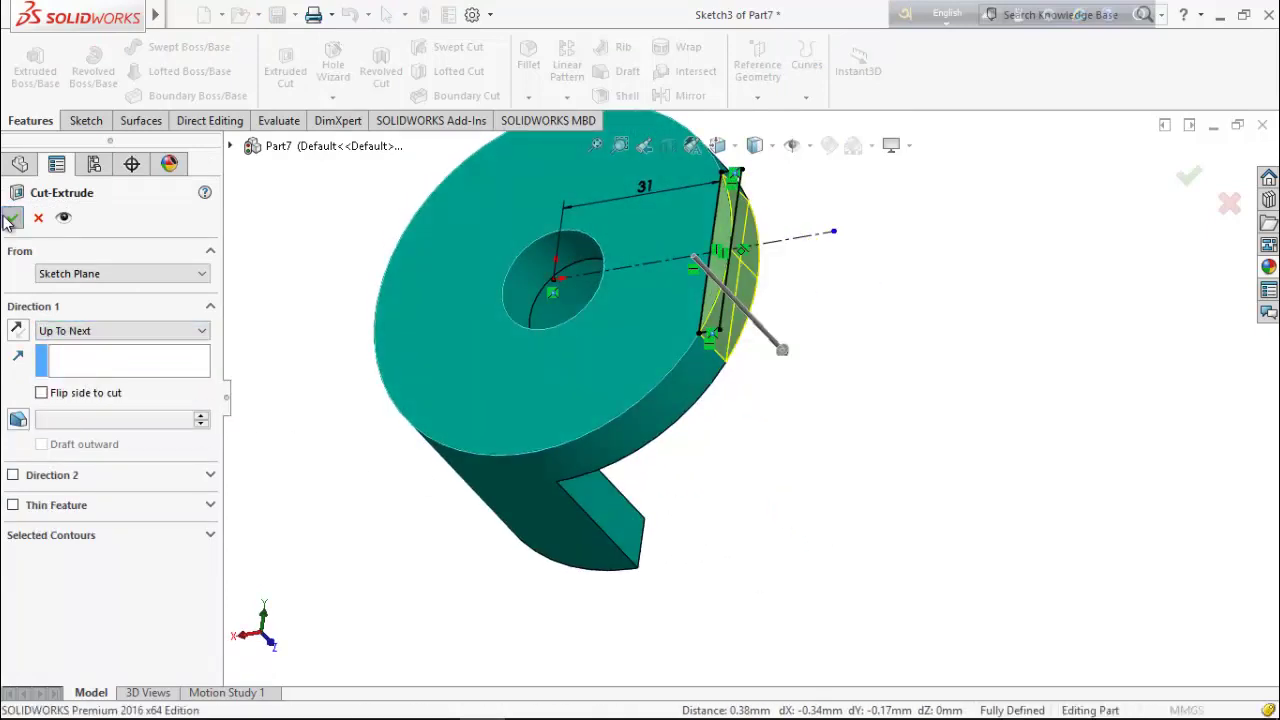
# Start a sketch on the Top Plane, viewed square-on
pyautogui.scroll(3, 700, 420)
pyautogui.click(620, 440)
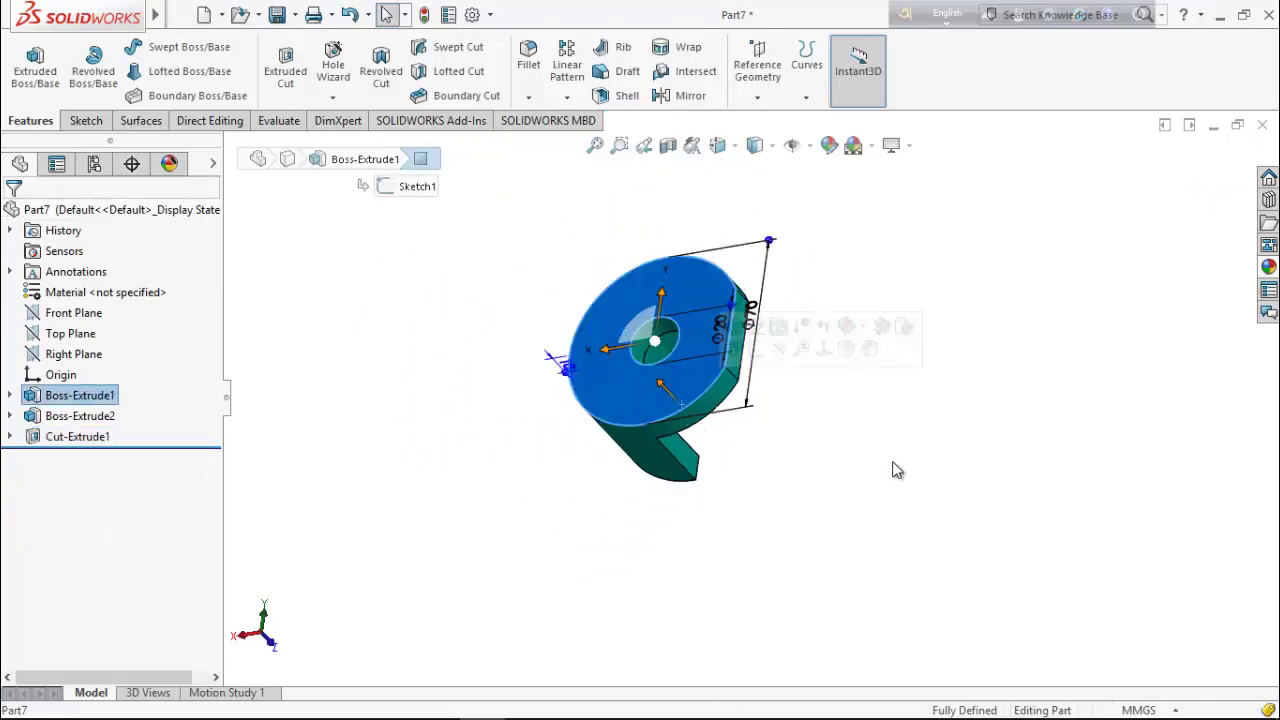
pyautogui.moveTo(894, 466); pyautogui.dragTo(600, 520, button='middle')
pyautogui.click(72, 334)
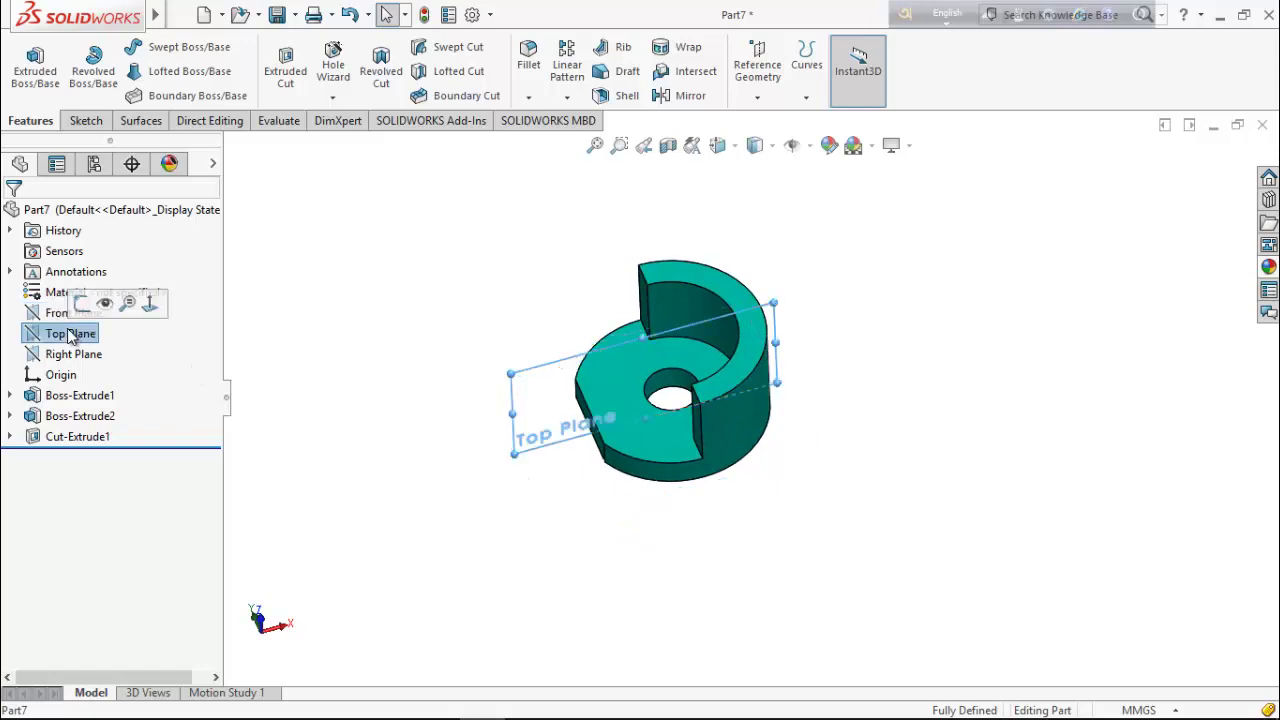
pyautogui.rightClick(74, 337)
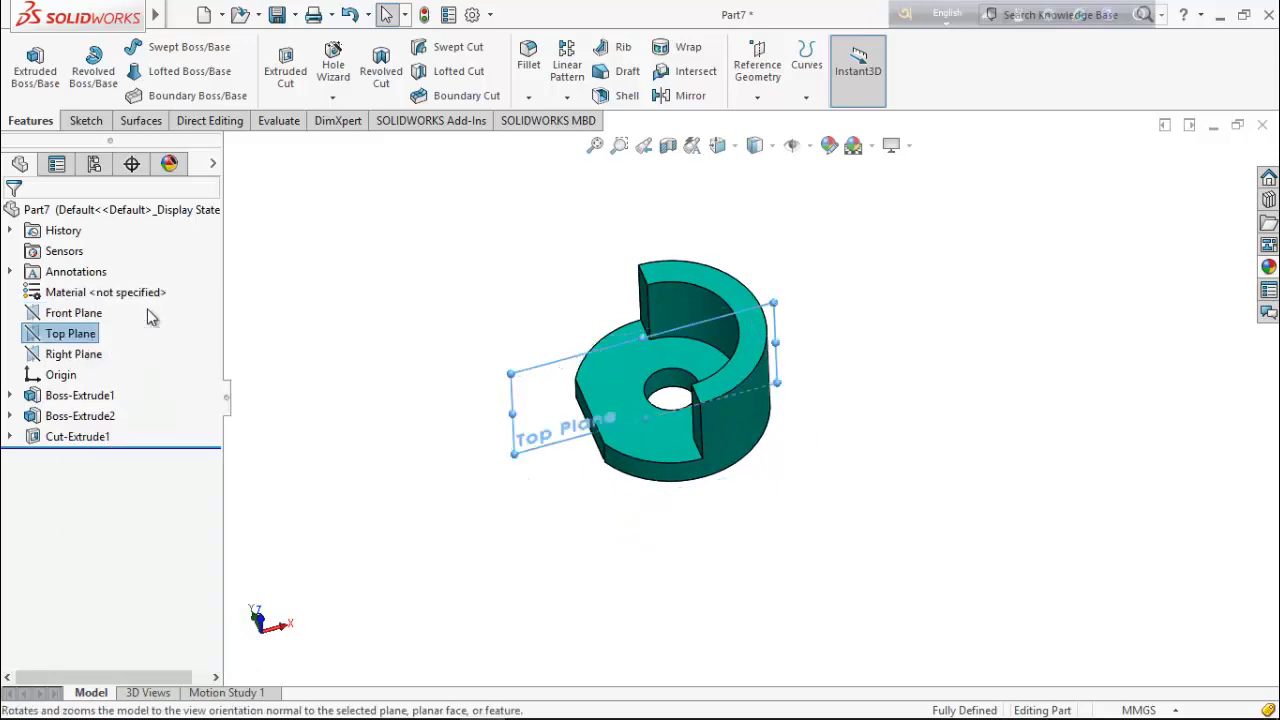
pyautogui.click(148, 306)
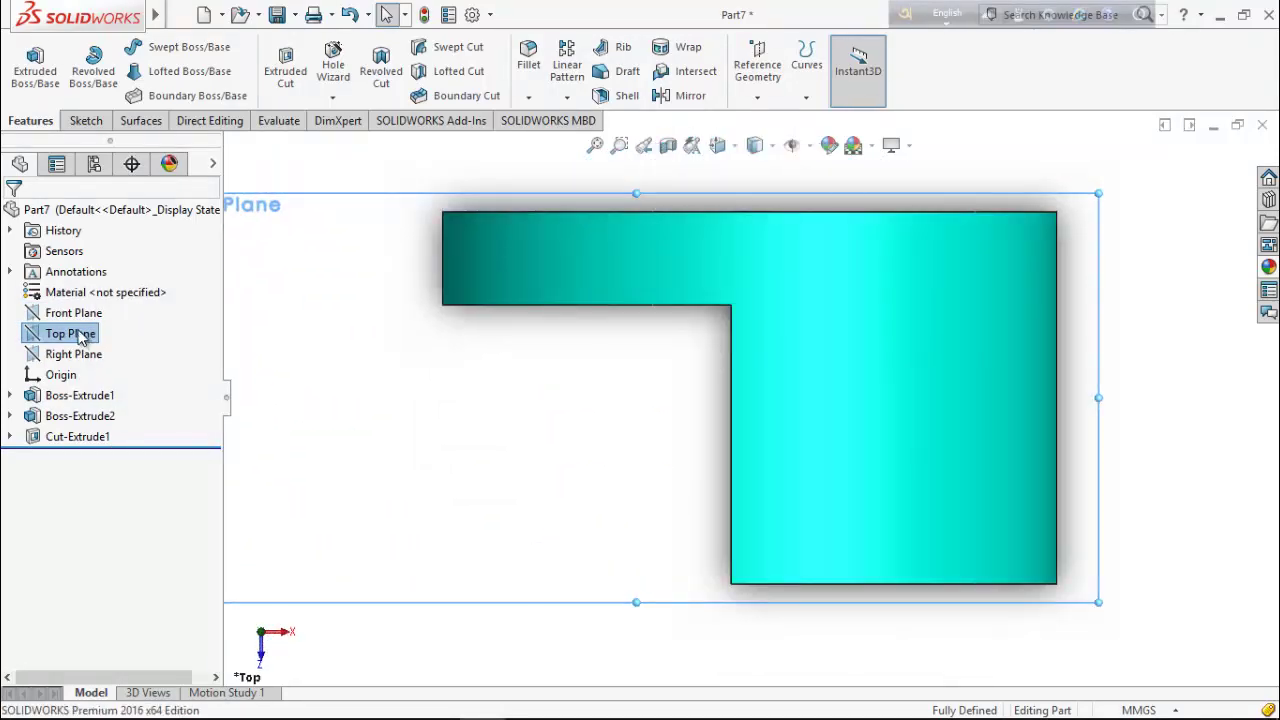
pyautogui.rightClick(80, 338)
pyautogui.click(93, 297)
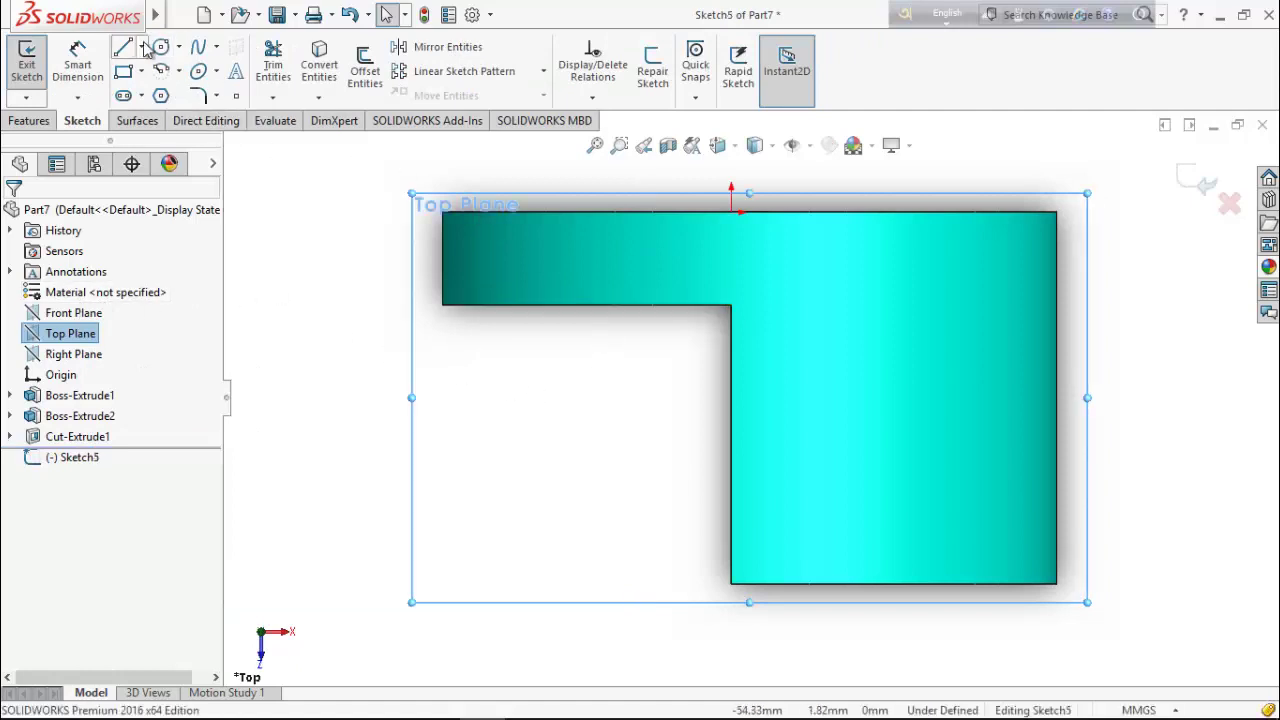
# Draw a vertical construction centreline about 47 mm long from the midpoint of the disc's back edge past the half-ring's end face
pyautogui.click(142, 47)
pyautogui.click(157, 94)
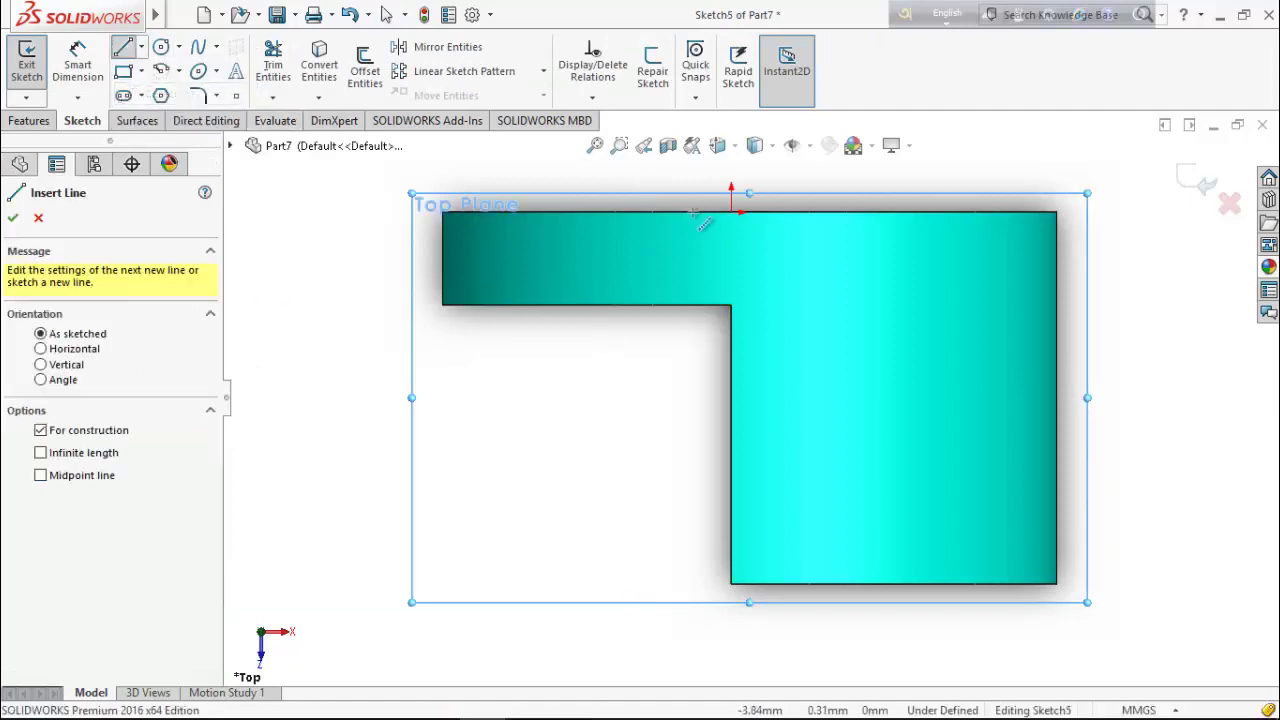
pyautogui.click(748, 212)
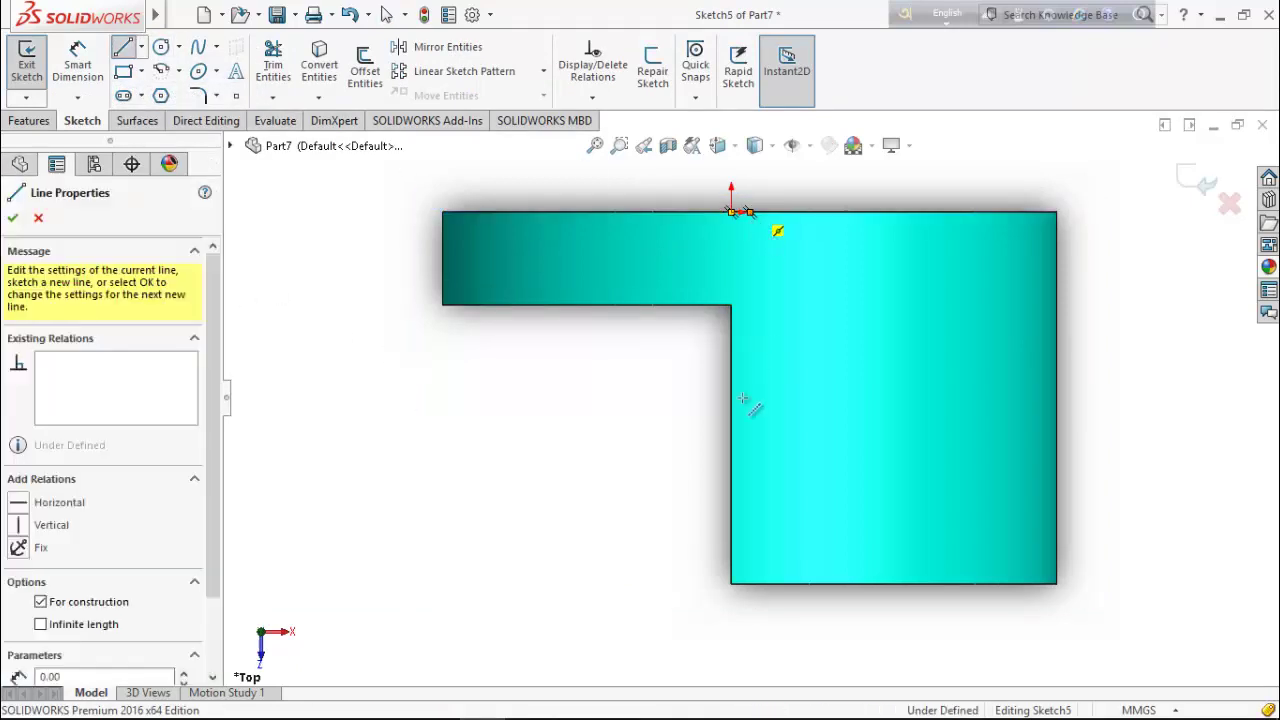
pyautogui.click(748, 655)
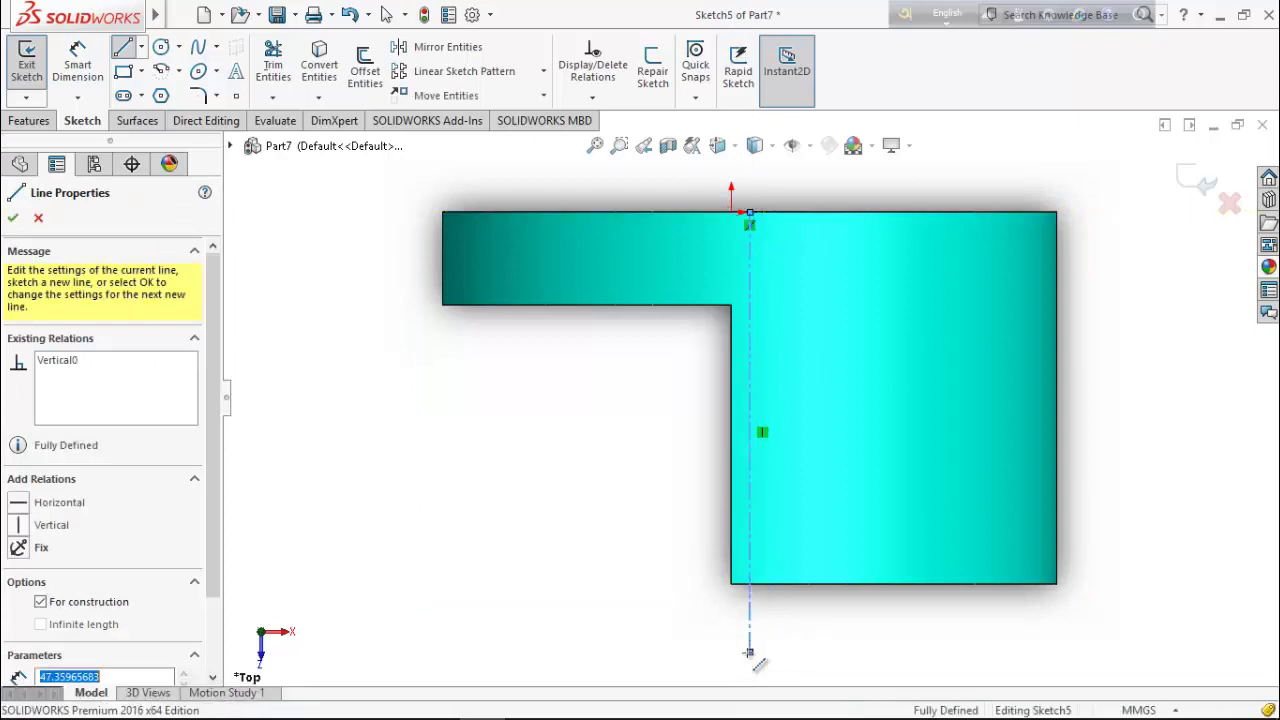
pyautogui.rightClick(580, 443)
pyautogui.click(595, 454)
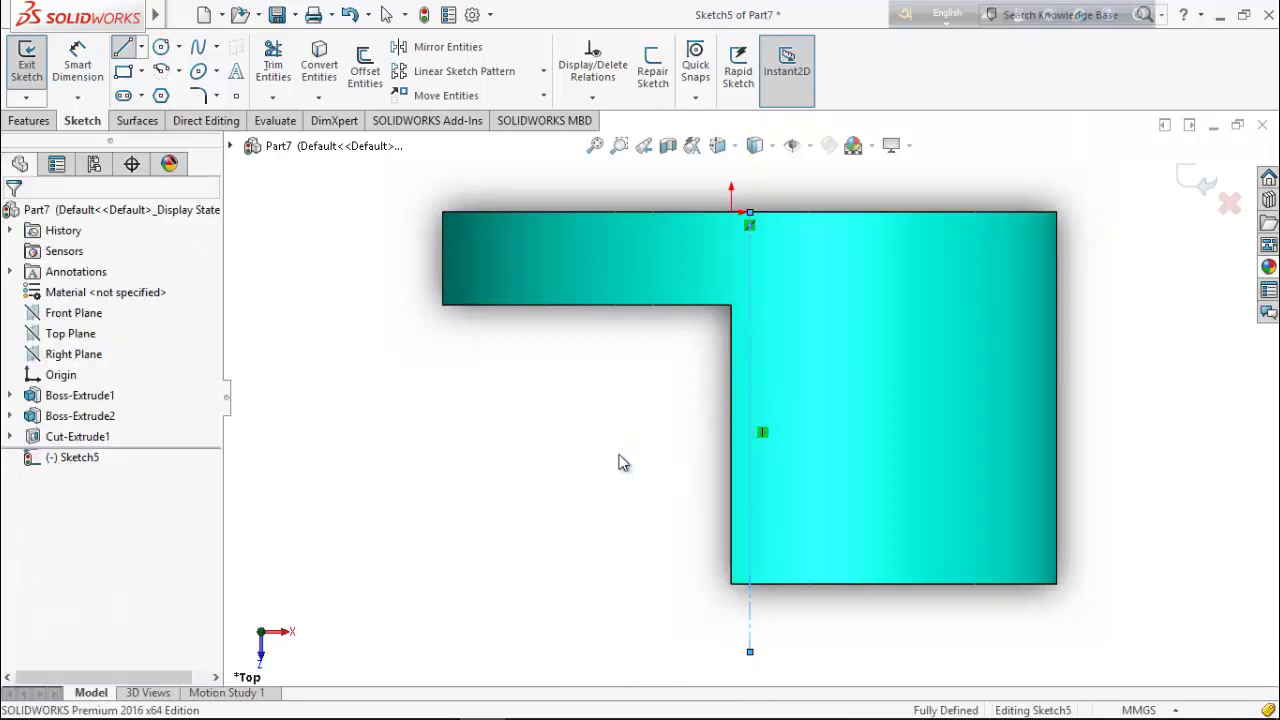
# Convert the disc's flat-side edge into the sketch and draw three lines closing a slanted arm profile about 28 mm long
pyautogui.click(442, 240)
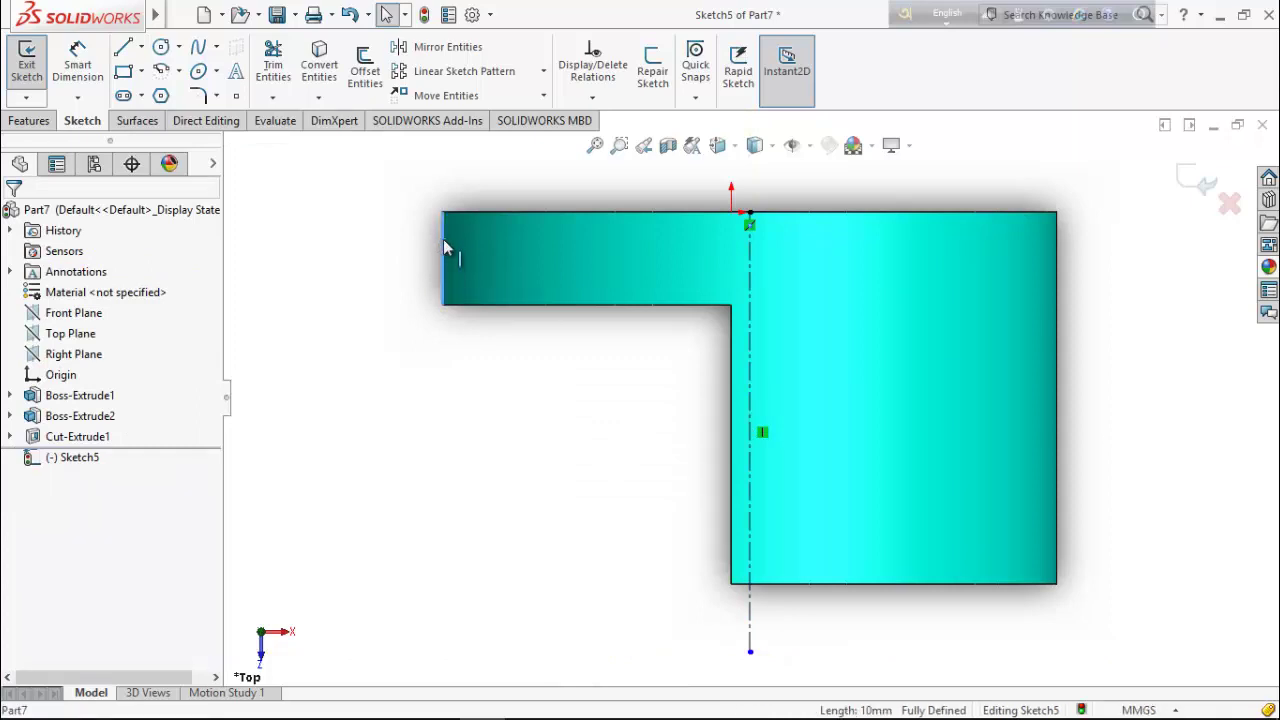
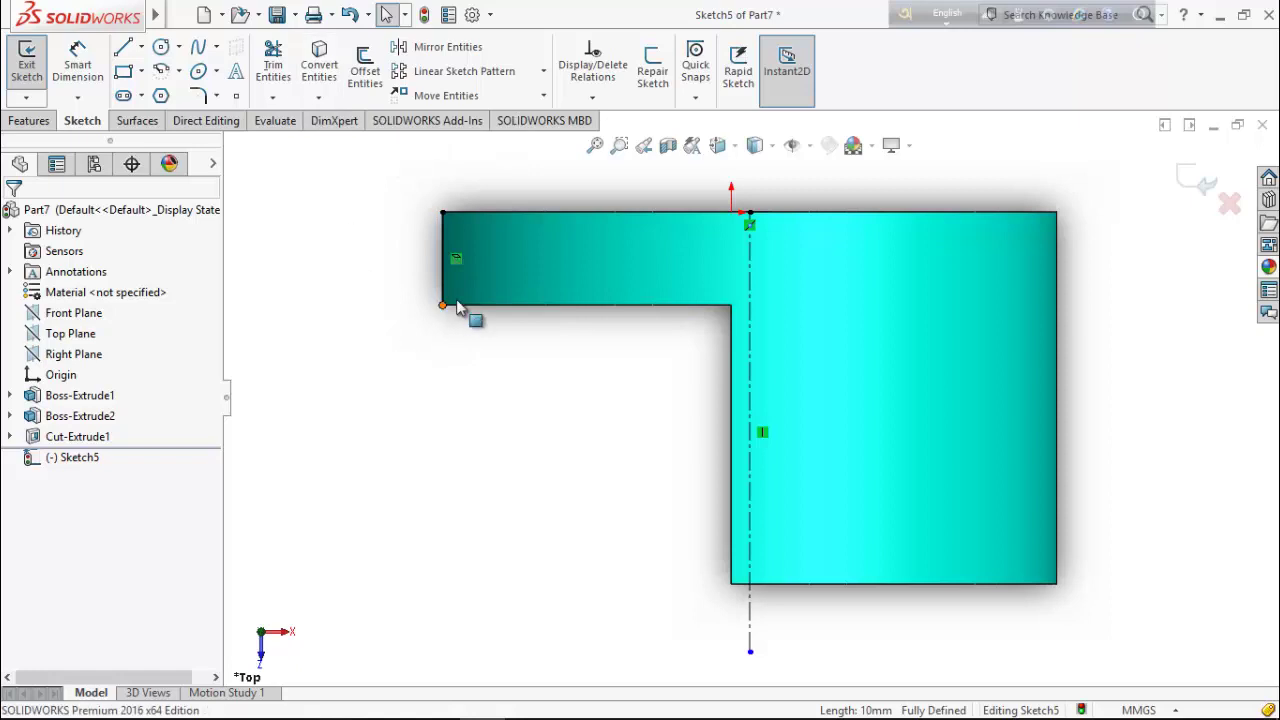
pyautogui.click(123, 50)
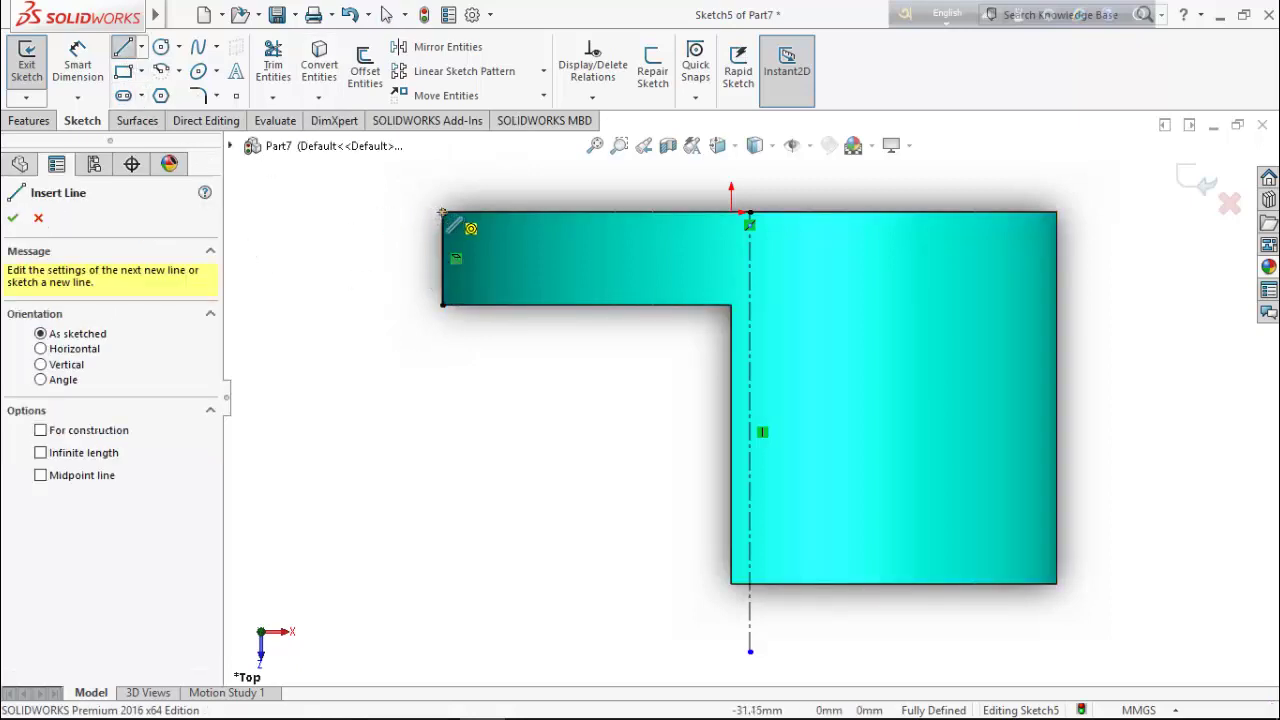
pyautogui.click(442, 212)
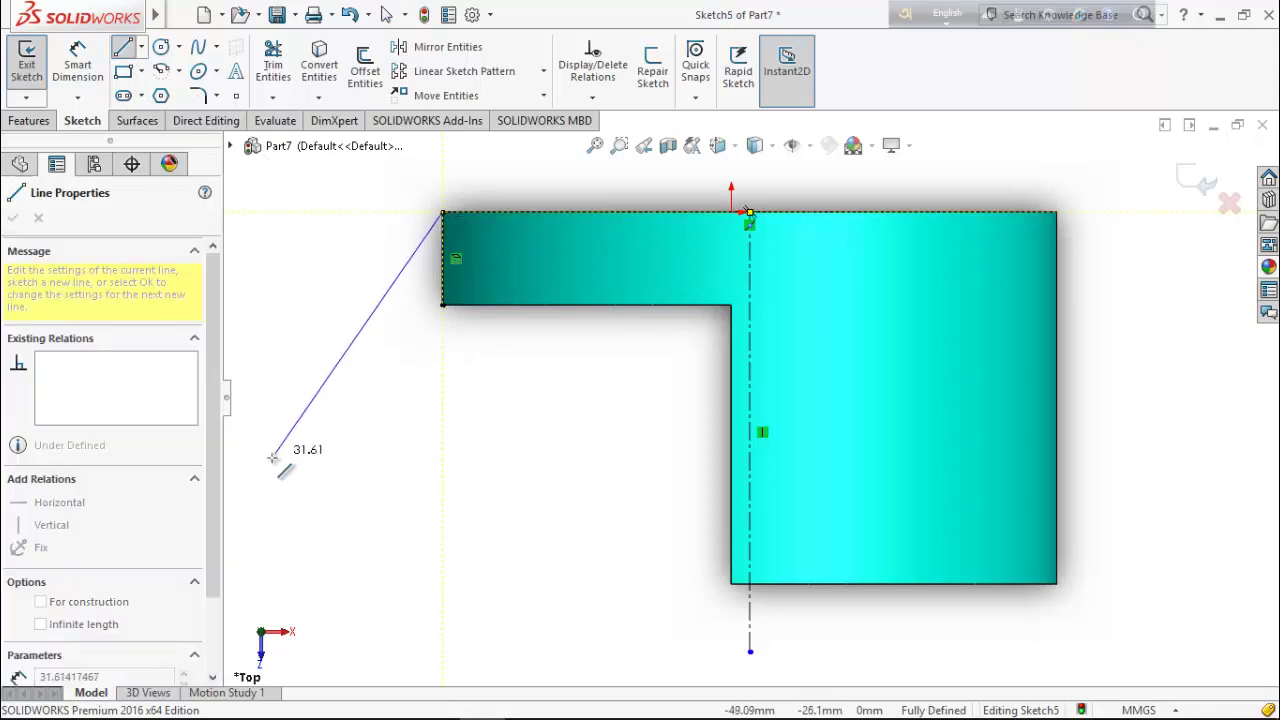
pyautogui.click(249, 492)
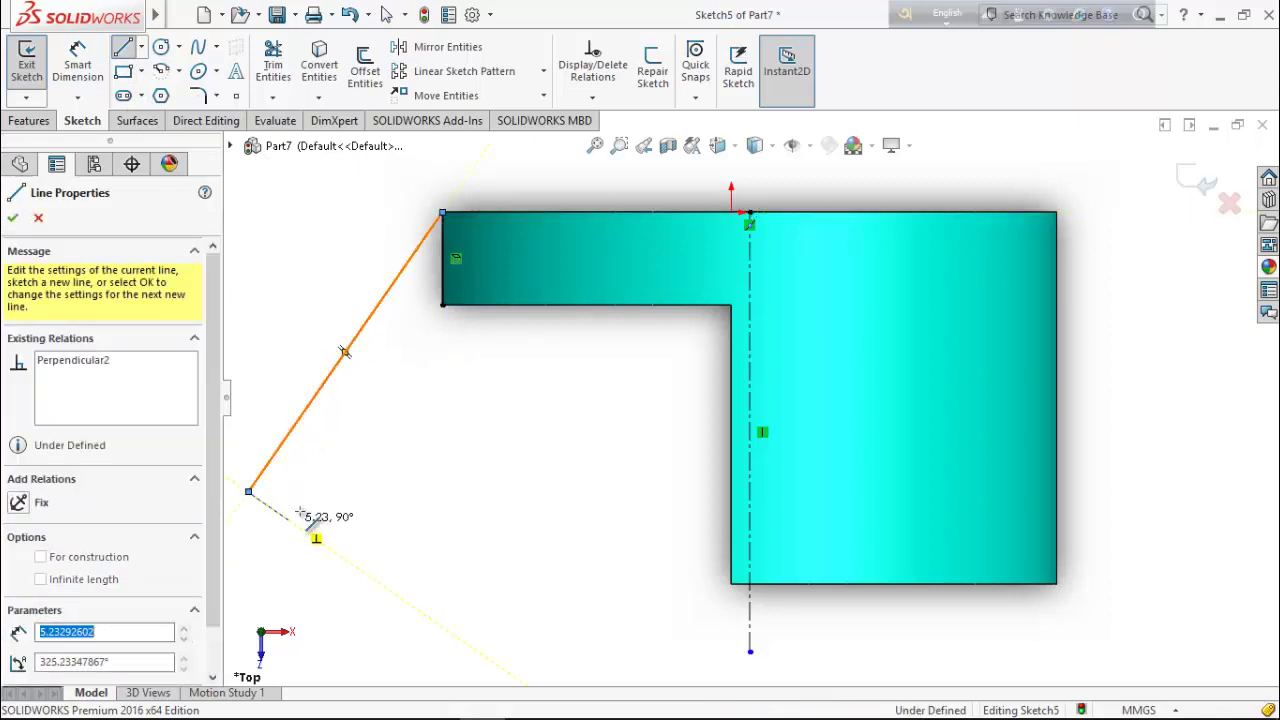
pyautogui.click(287, 518)
pyautogui.click(443, 305)
pyautogui.rightClick(477, 320)
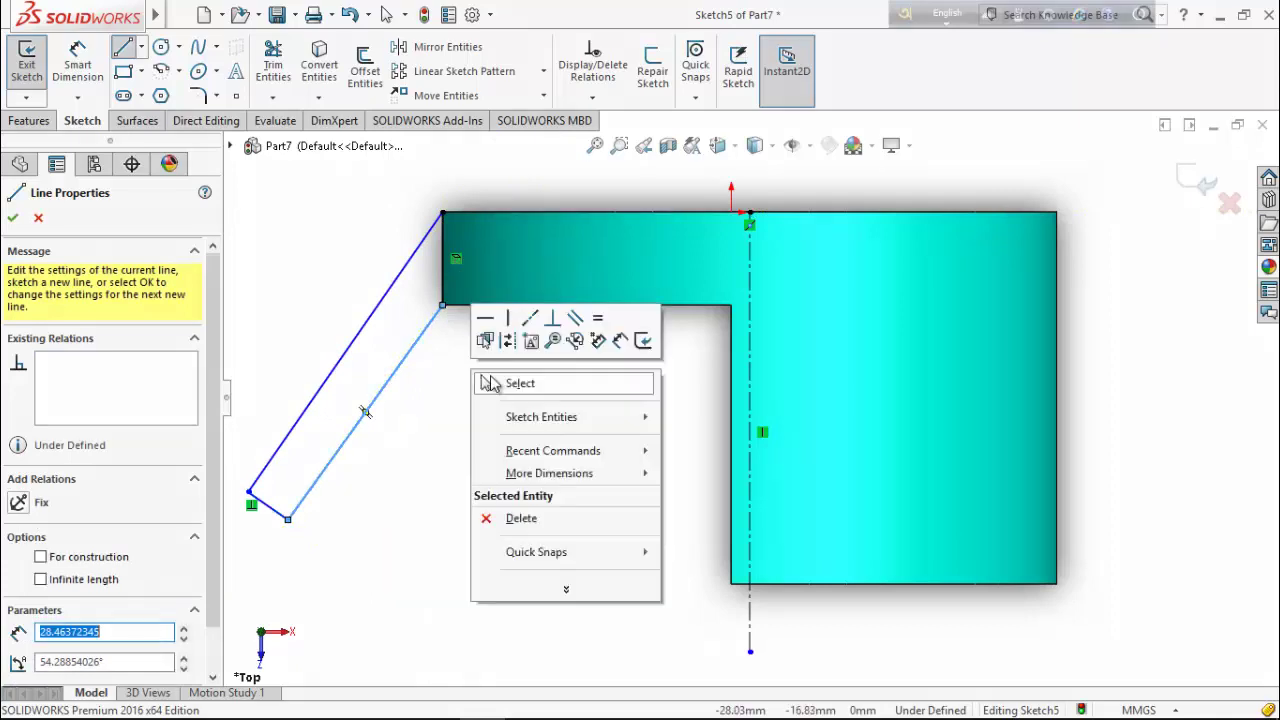
pyautogui.click(503, 376)
pyautogui.press('z')
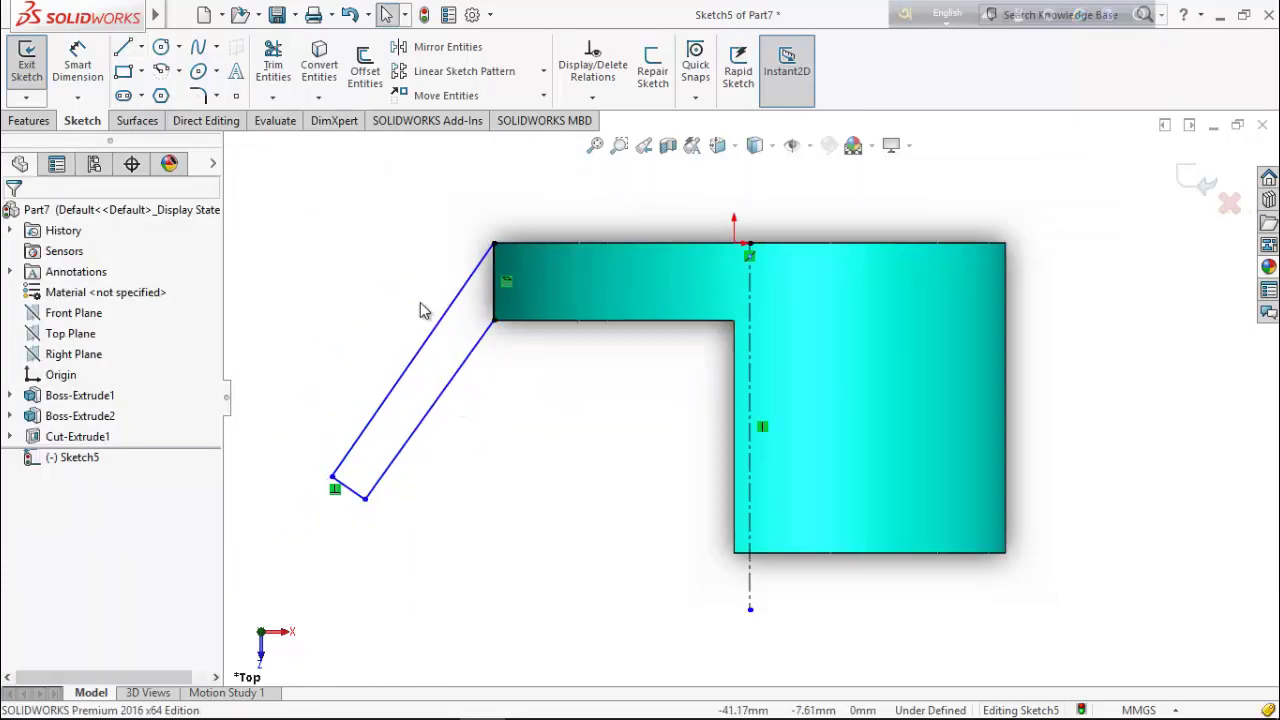
# Make the arm profile's two long lines parallel and its short end line perpendicular to the lower long line
pyautogui.moveTo(425, 297); pyautogui.dragTo(366, 374)
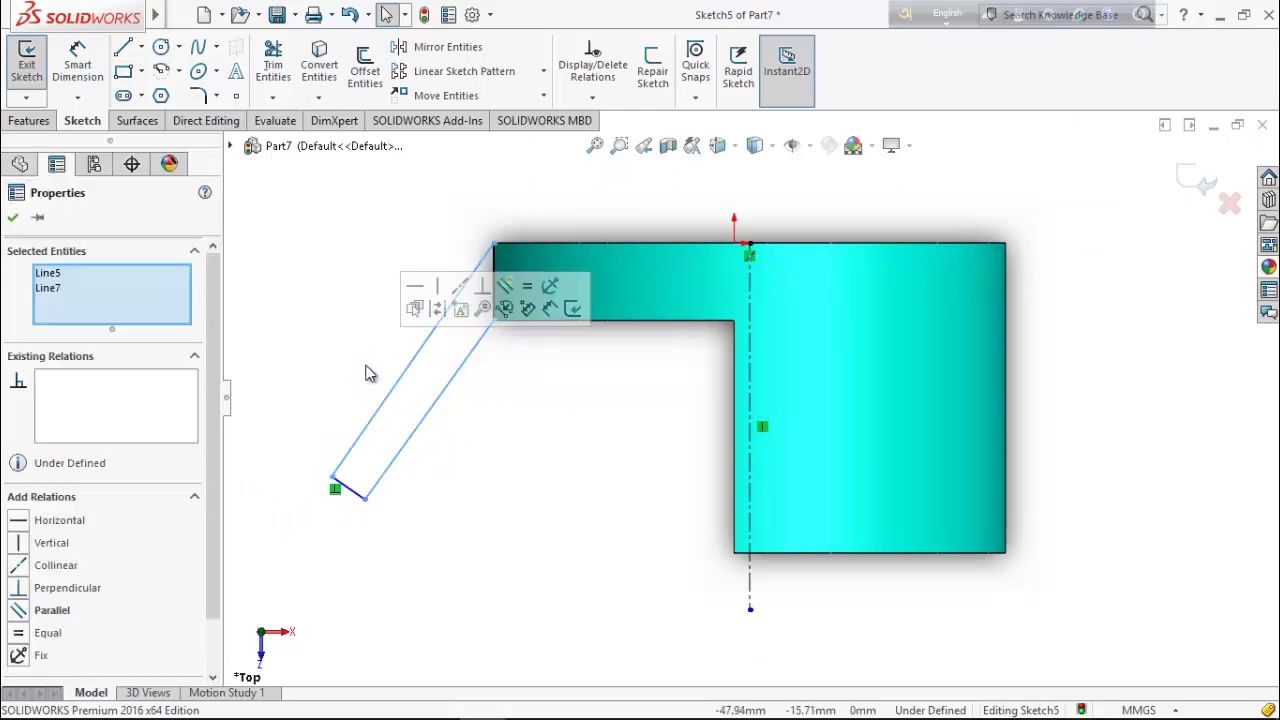
pyautogui.click(27, 612)
pyautogui.click(314, 549)
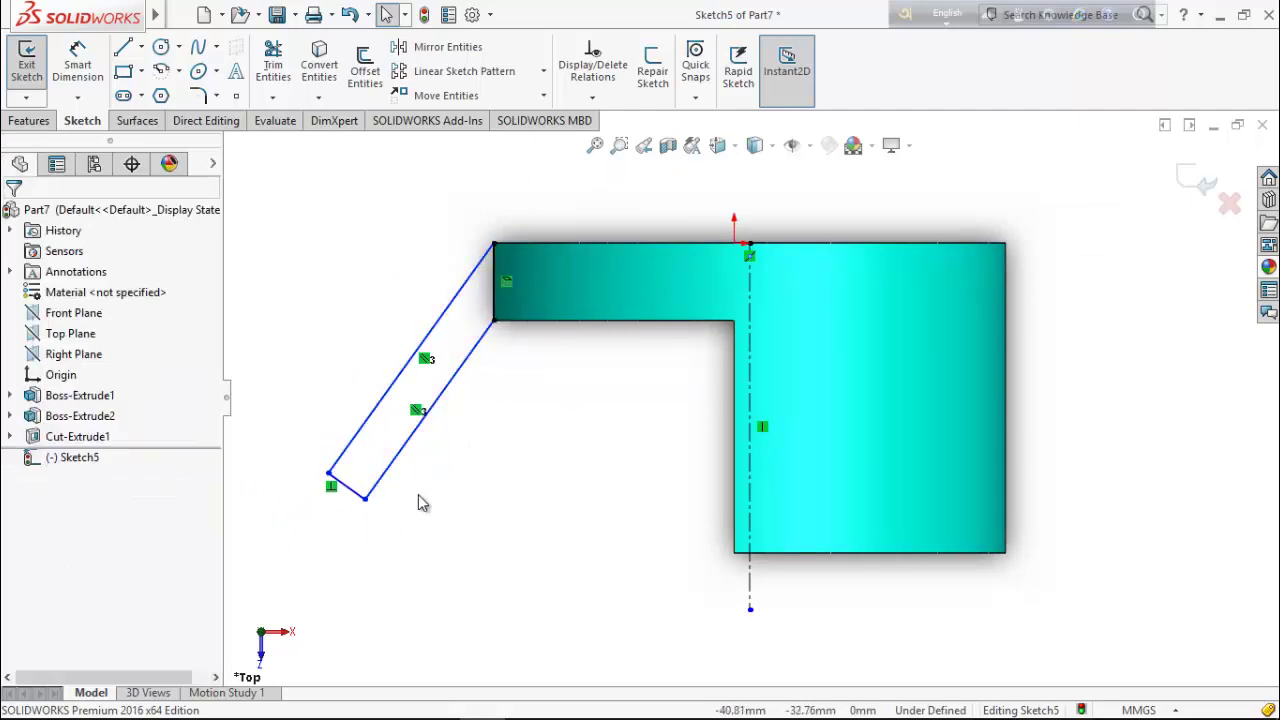
pyautogui.keyDown('ctrl'); pyautogui.click(345, 488); pyautogui.keyUp('ctrl')
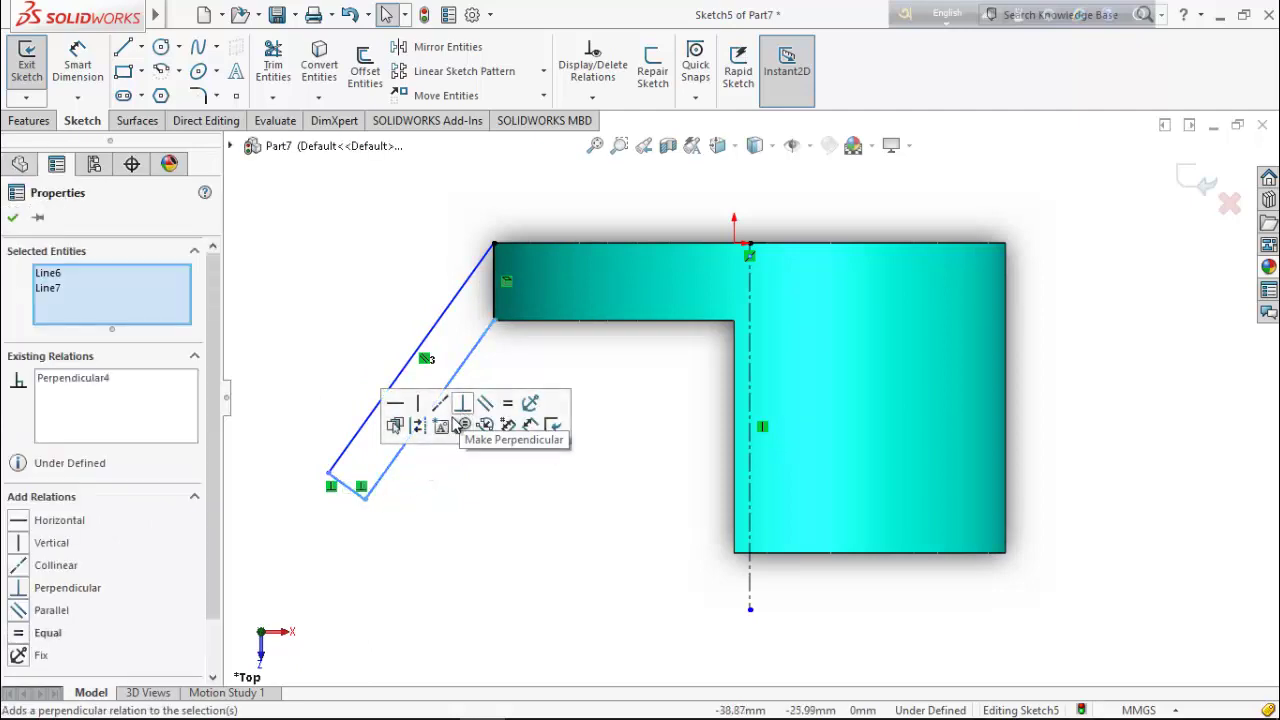
pyautogui.click(16, 219)
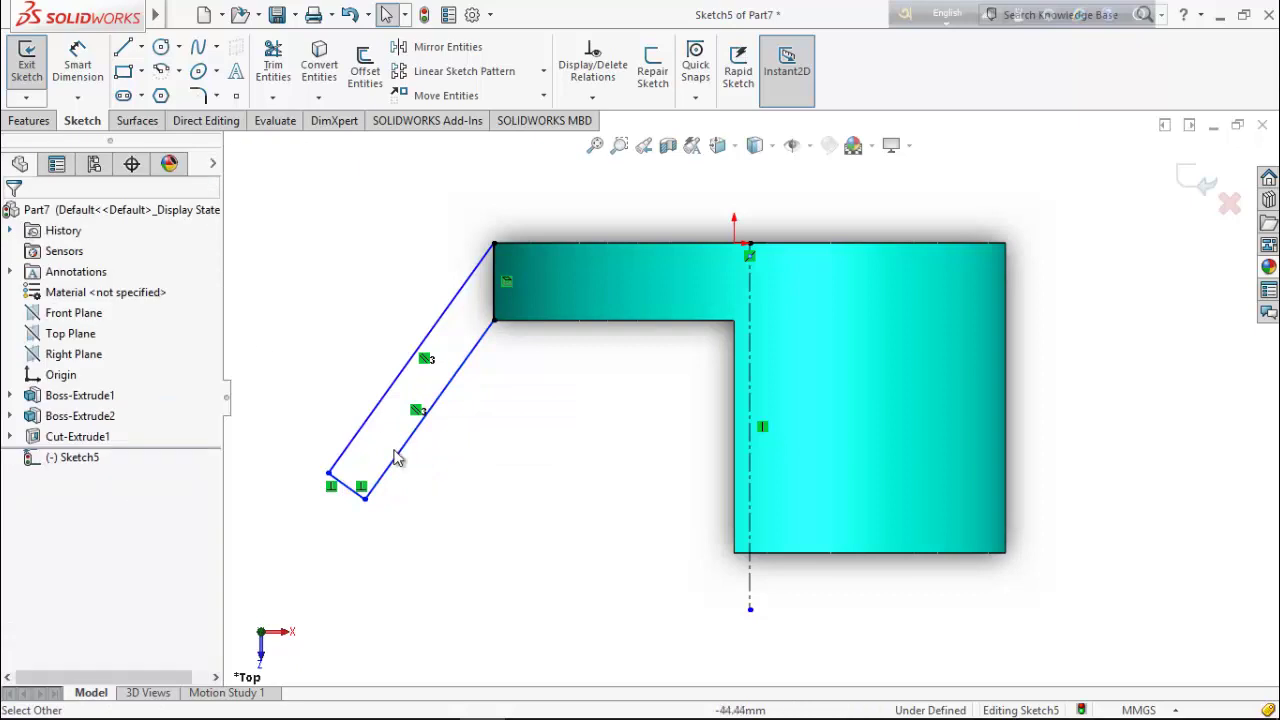
# Dimension the angle between the arm's lower long line and the vertical construction centreline as 45 degrees
pyautogui.scroll(-1, 455, 490)
pyautogui.click(77, 65)
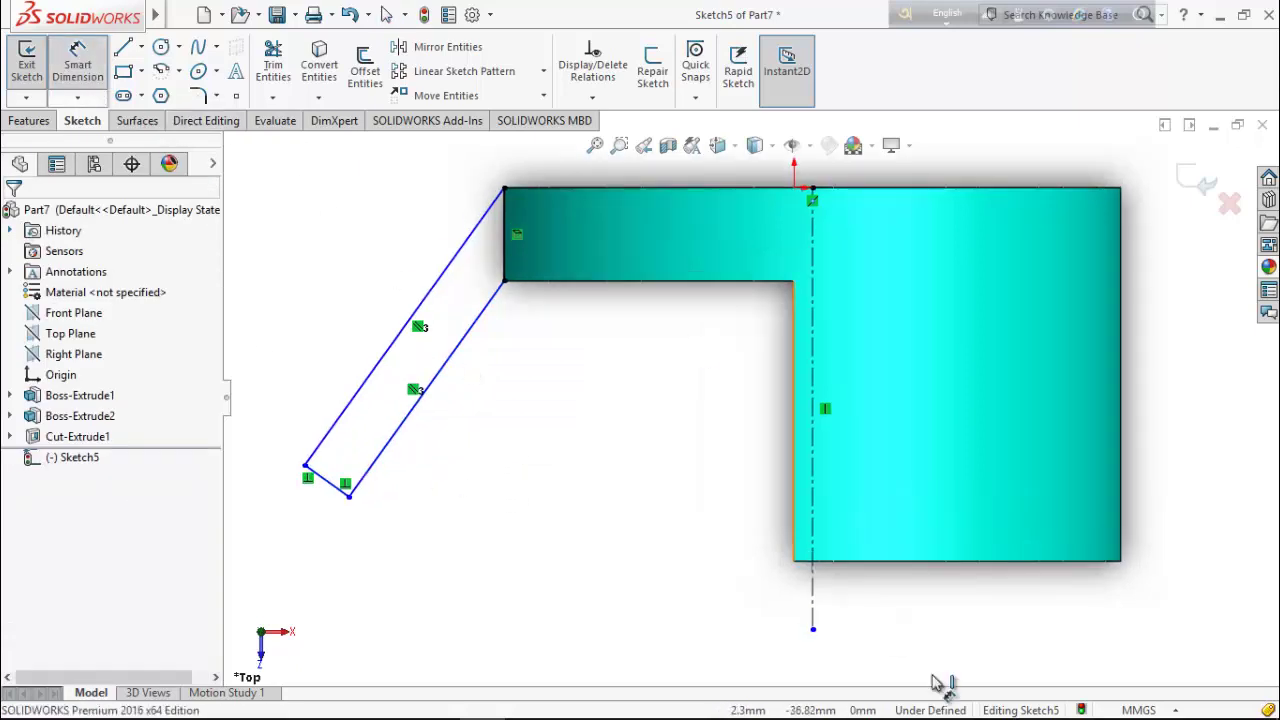
pyautogui.click(813, 603)
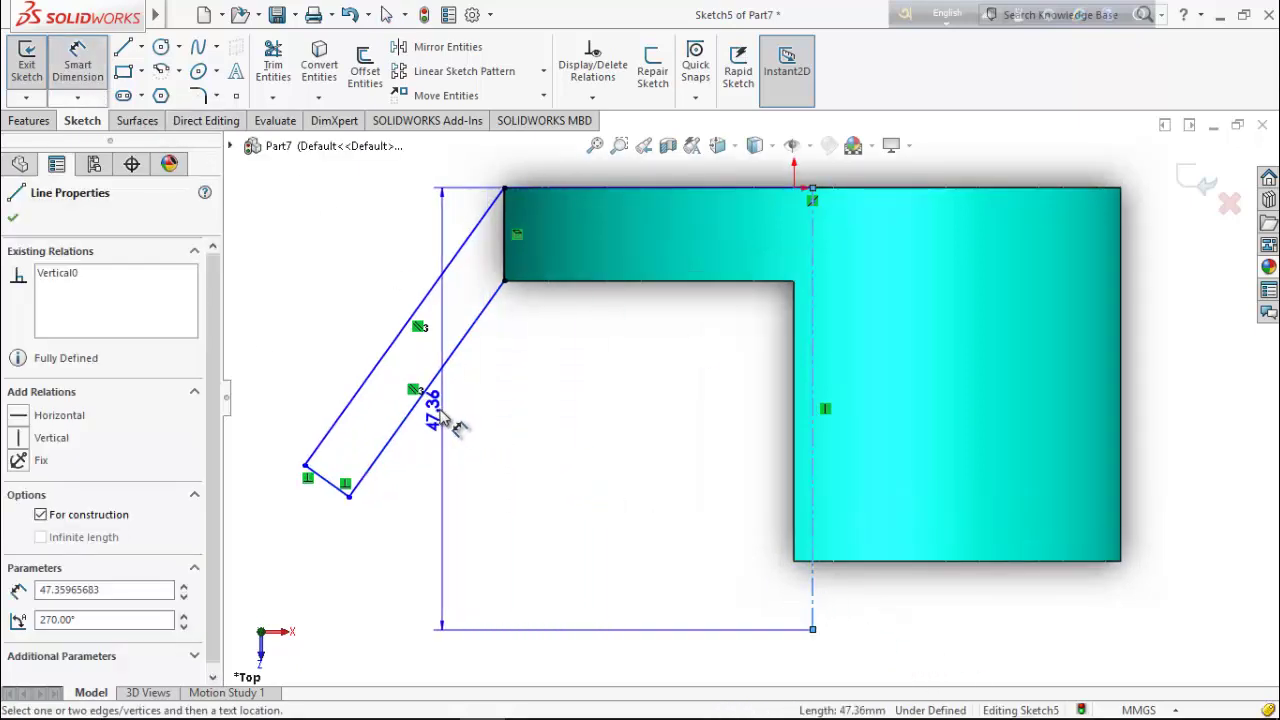
pyautogui.click(412, 409)
pyautogui.click(566, 430)
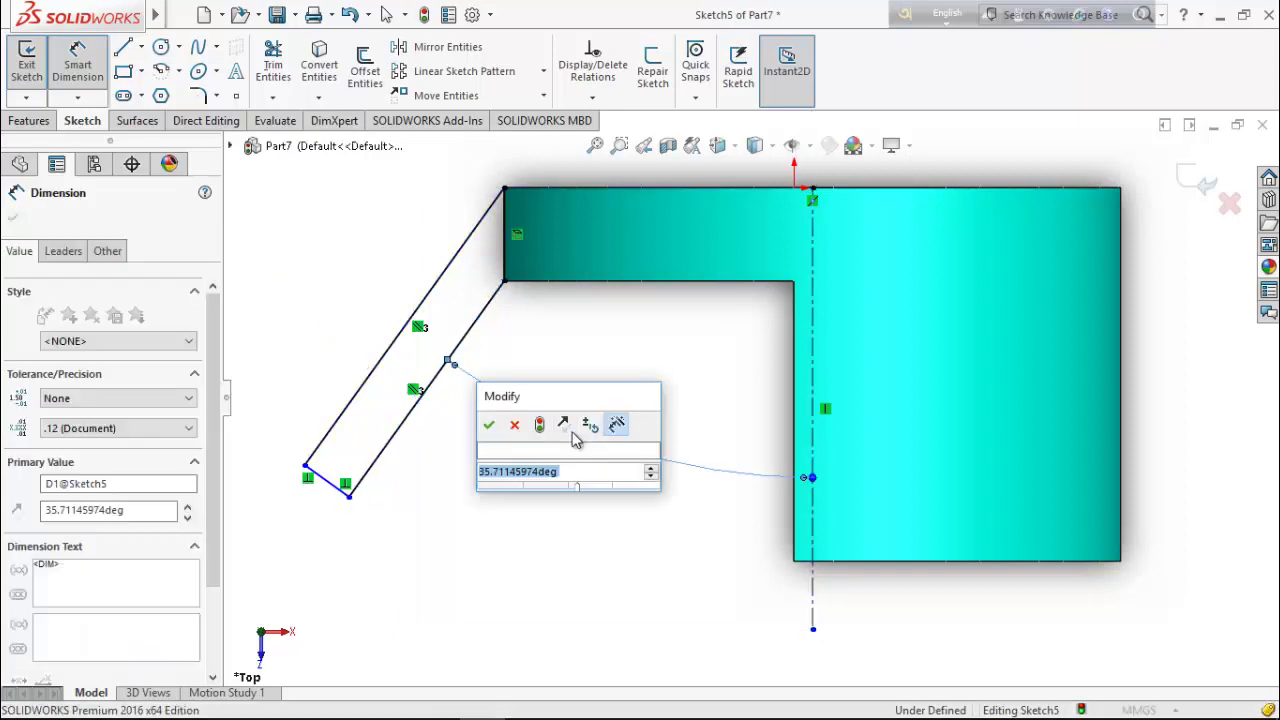
pyautogui.write('45')
pyautogui.press('Return')
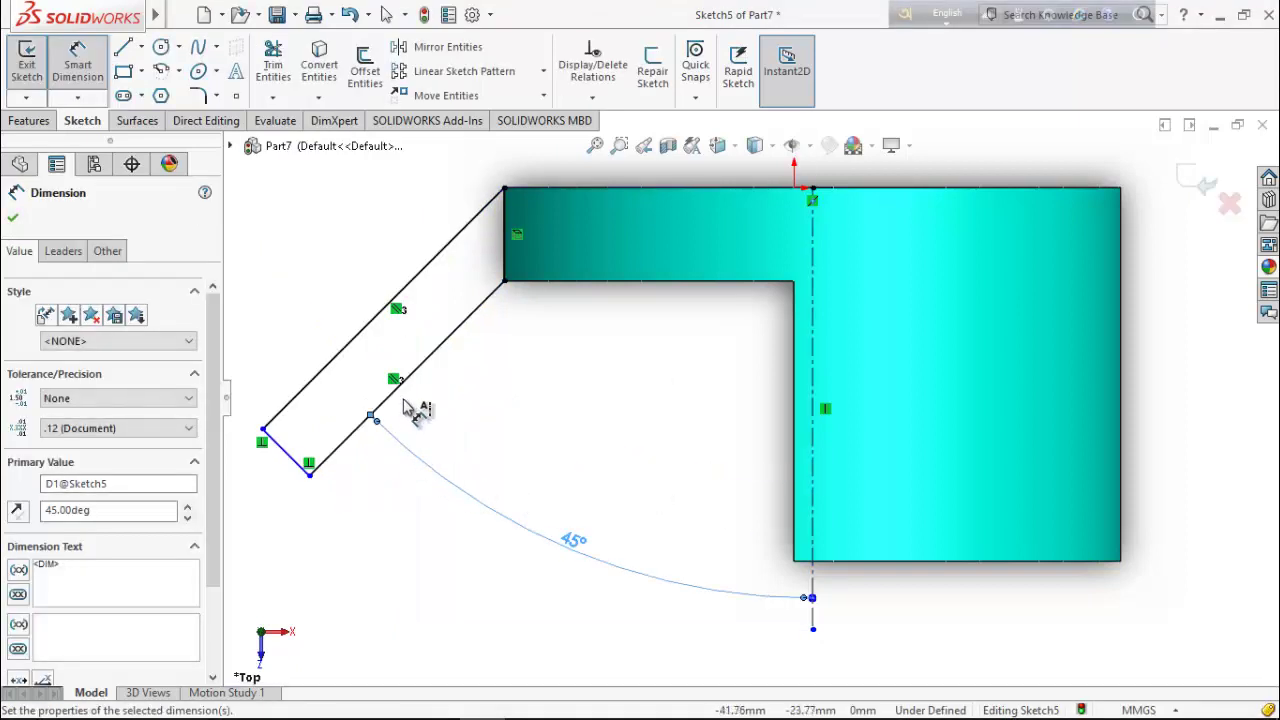
# Dimension the length of the arm's lower long line as 53.8 mm
pyautogui.click(368, 413)
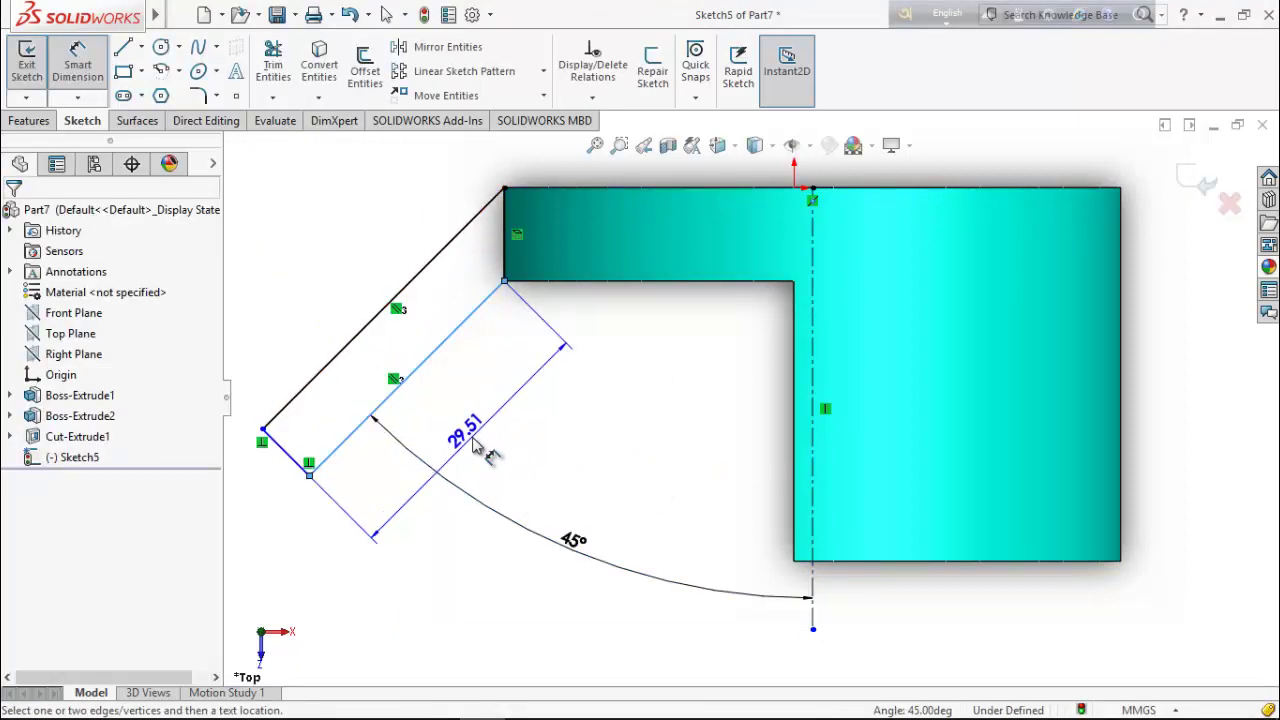
pyautogui.click(482, 440)
pyautogui.write('53.8')
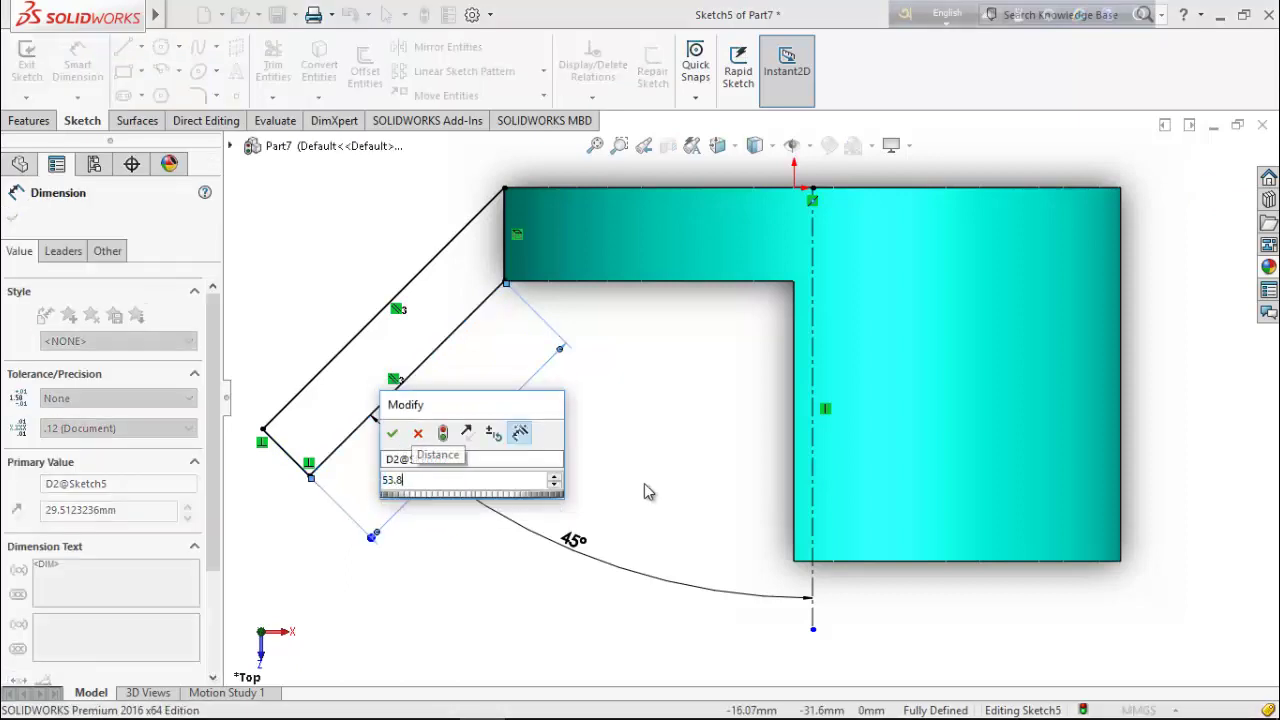
pyautogui.press('Return')
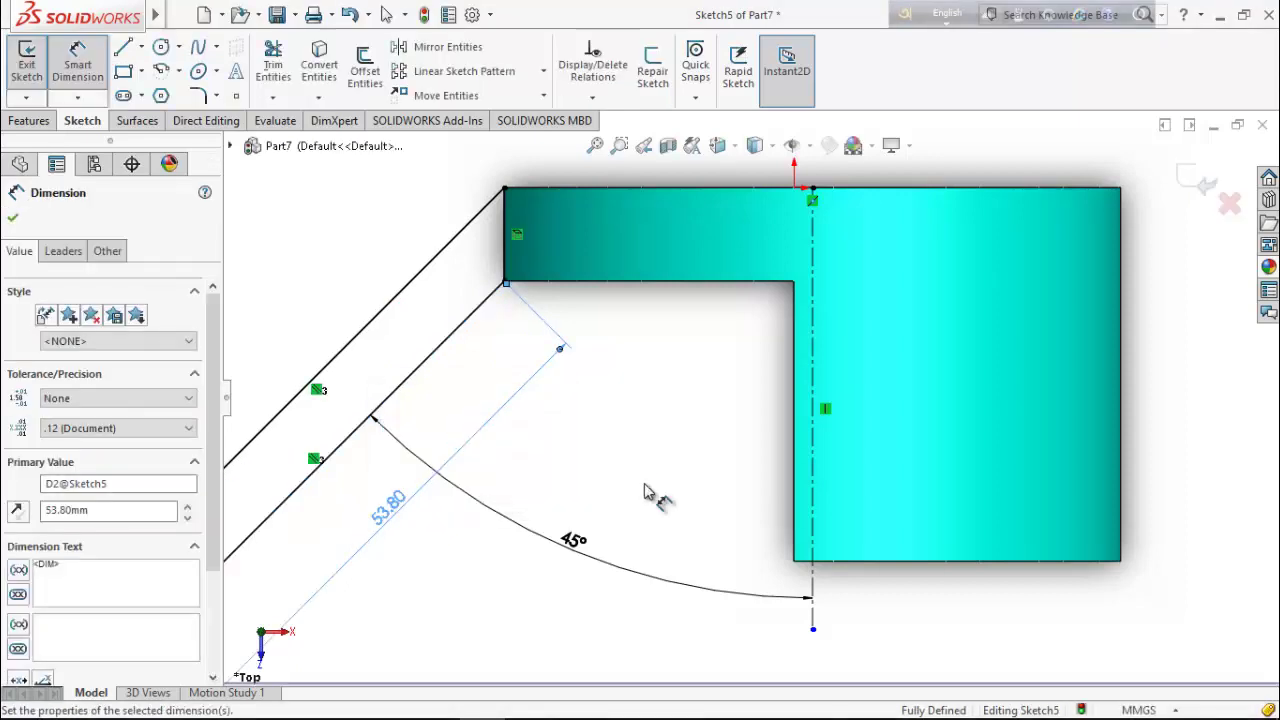
pyautogui.press('z')
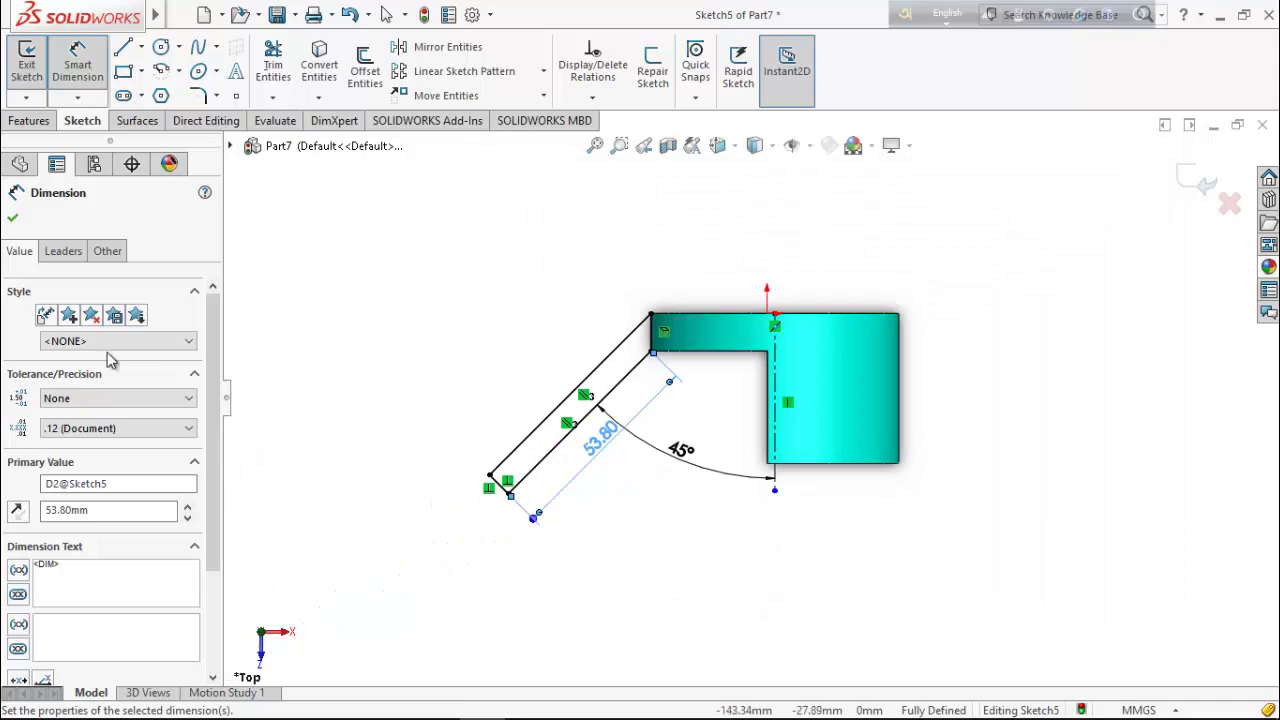
pyautogui.click(12, 220)
# Set up a boss extrusion of the arm profile, with Direction 1 Up To Vertex at the upper corner of the disc's flat
pyautogui.click(30, 121)
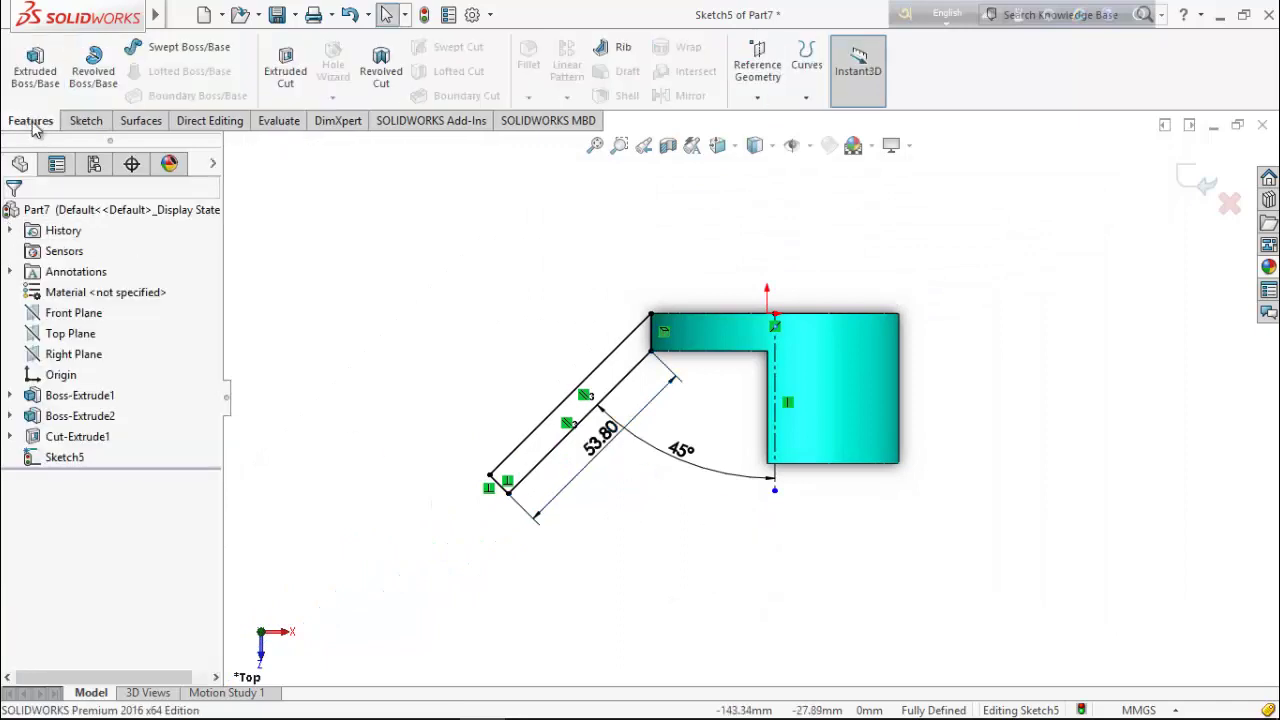
pyautogui.click(36, 77)
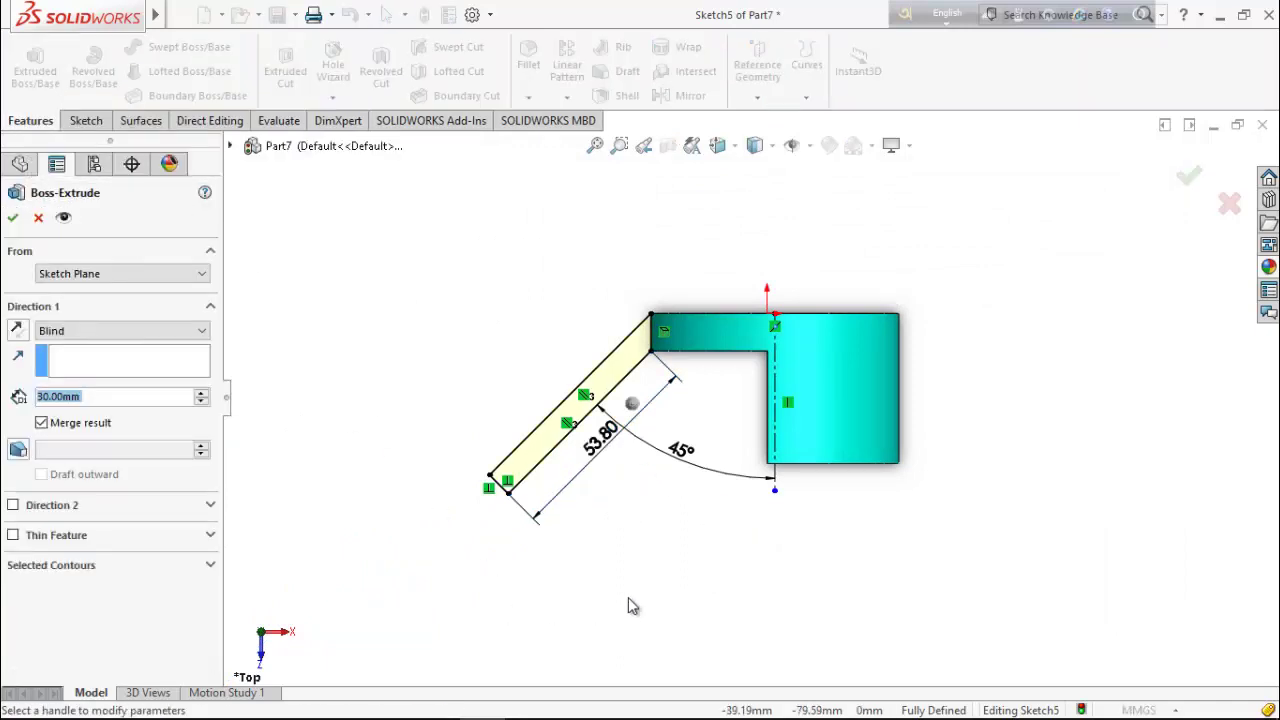
pyautogui.click(200, 331)
pyautogui.click(80, 369)
pyautogui.scroll(-2, 677, 345)
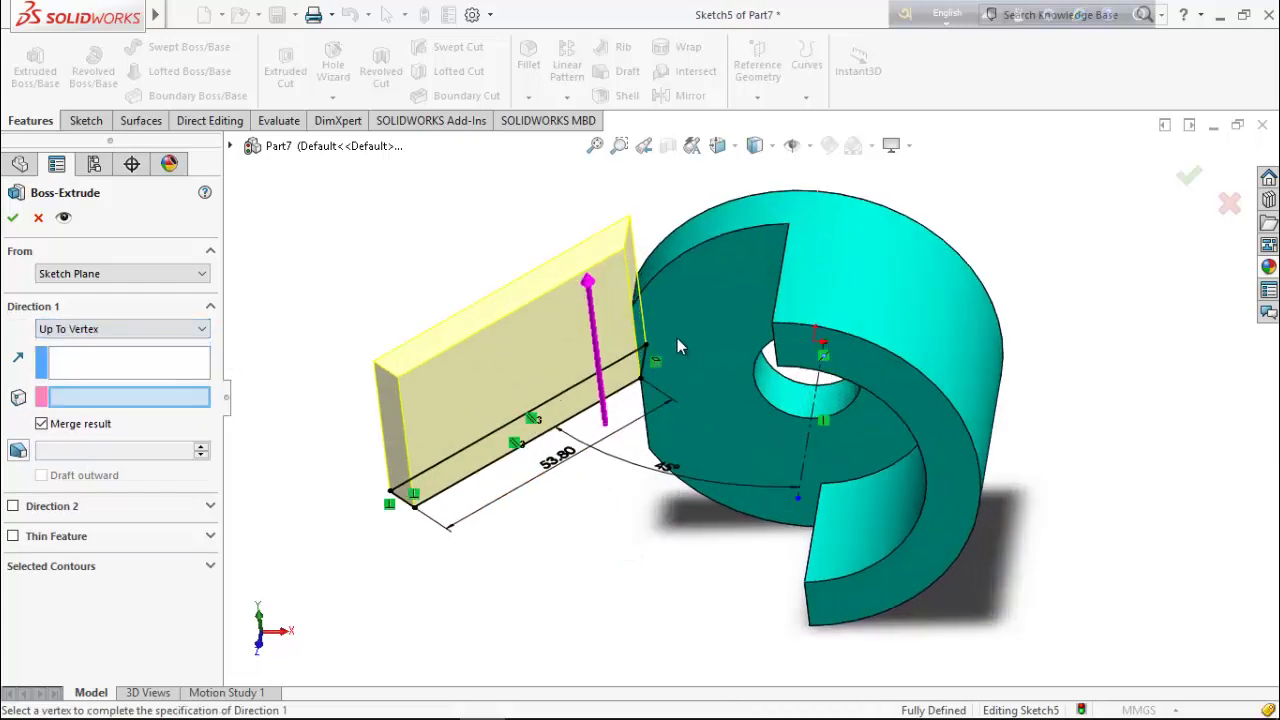
pyautogui.click(632, 309)
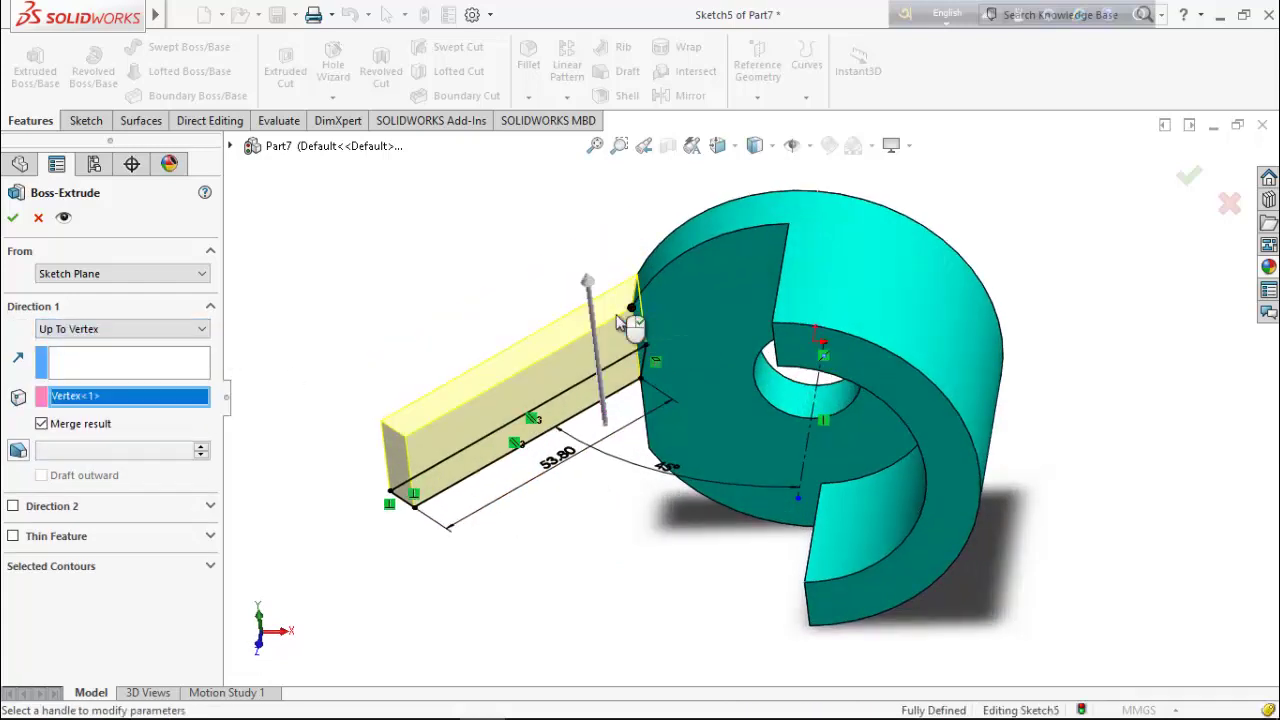
# Add Direction 2 with Up To Vertex at the lower corner of the disc's flat and complete the arm's extrusion
pyautogui.click(13, 506)
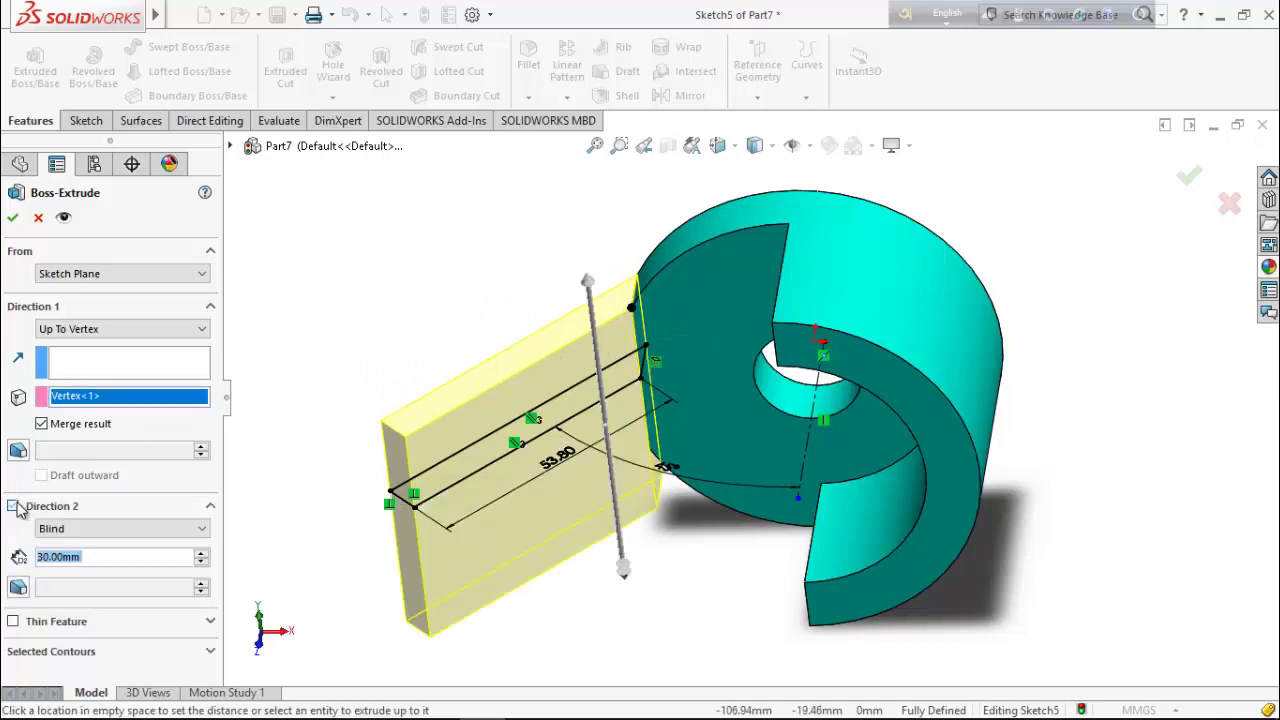
pyautogui.moveTo(610, 637); pyautogui.dragTo(630, 520, button='middle')
pyautogui.click(120, 528)
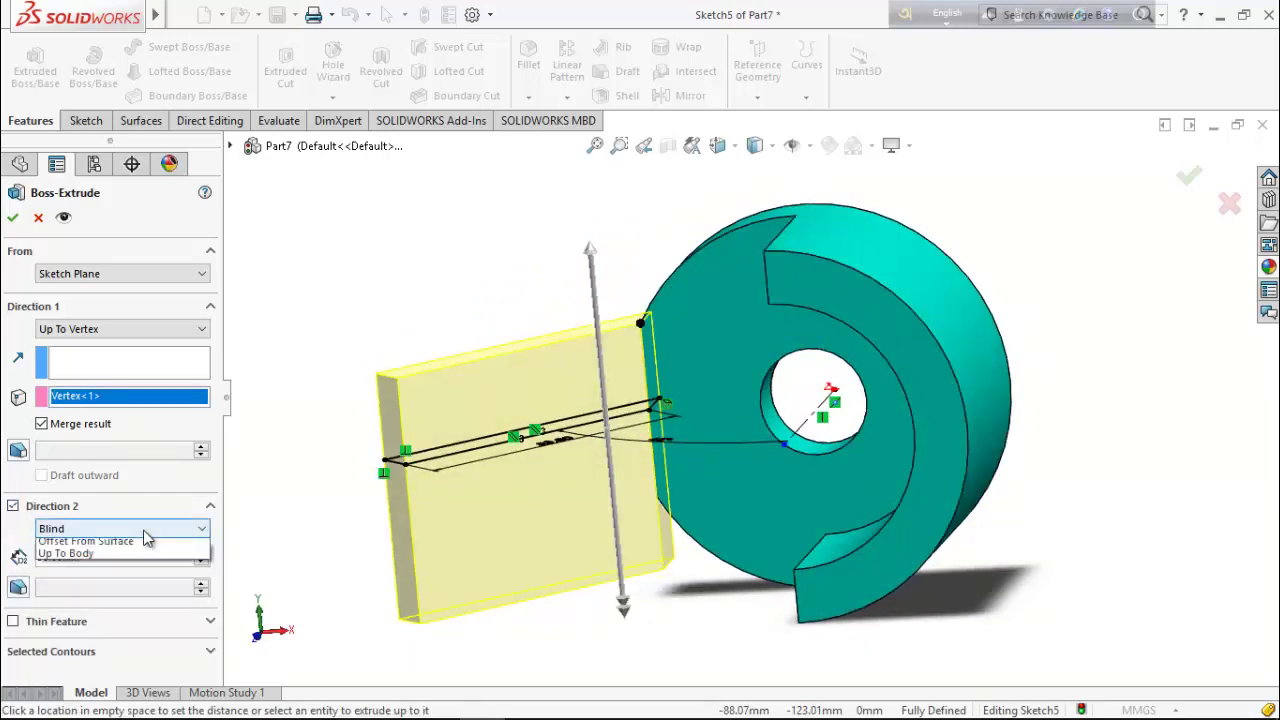
pyautogui.click(79, 571)
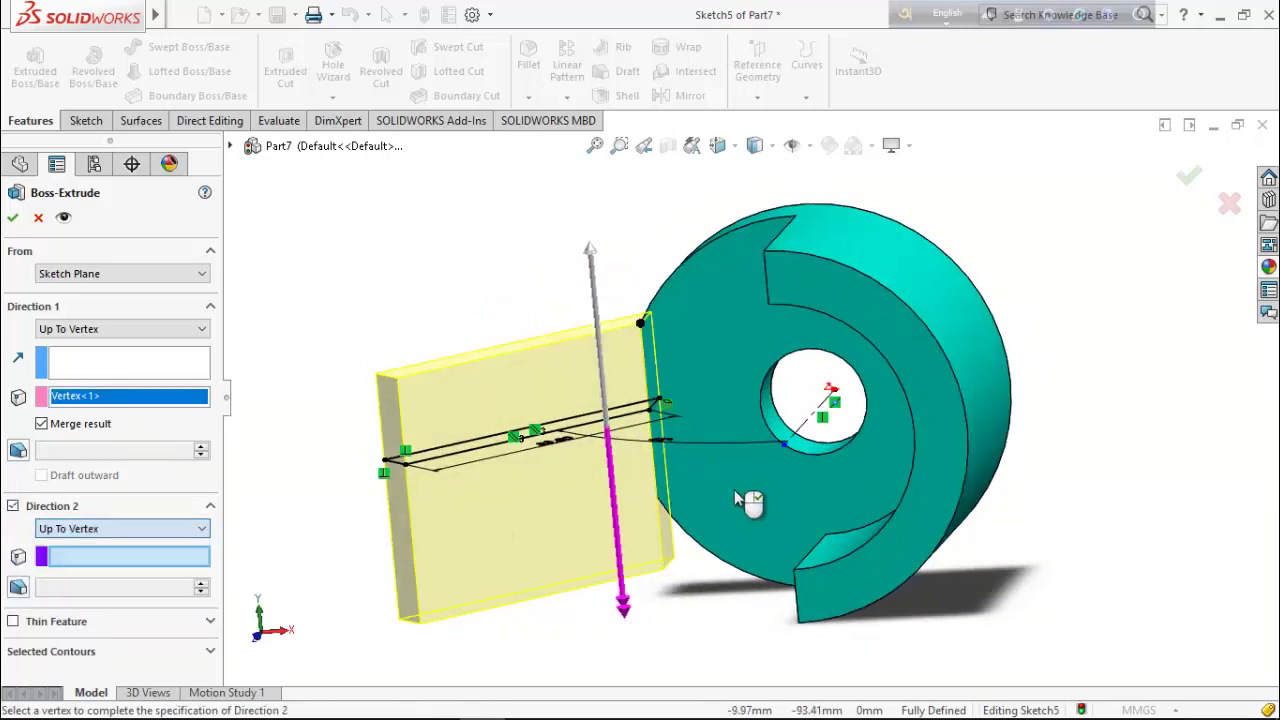
pyautogui.click(656, 499)
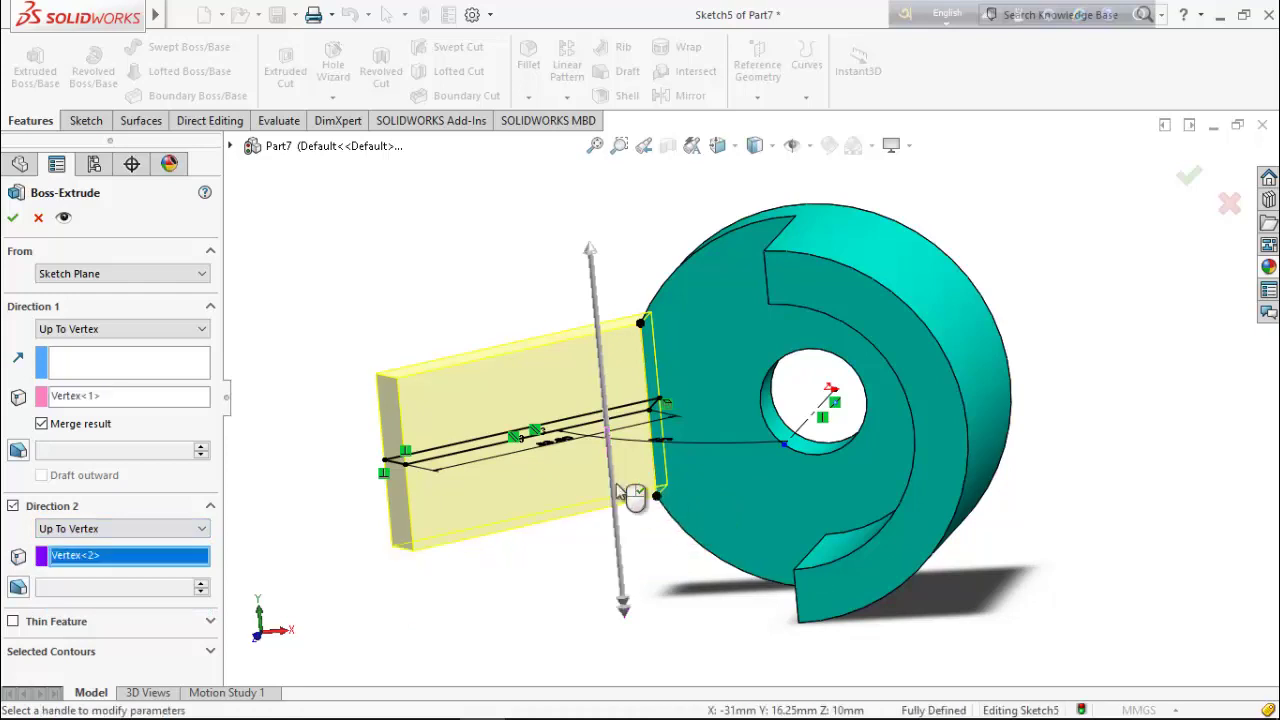
pyautogui.click(16, 219)
pyautogui.press('f')
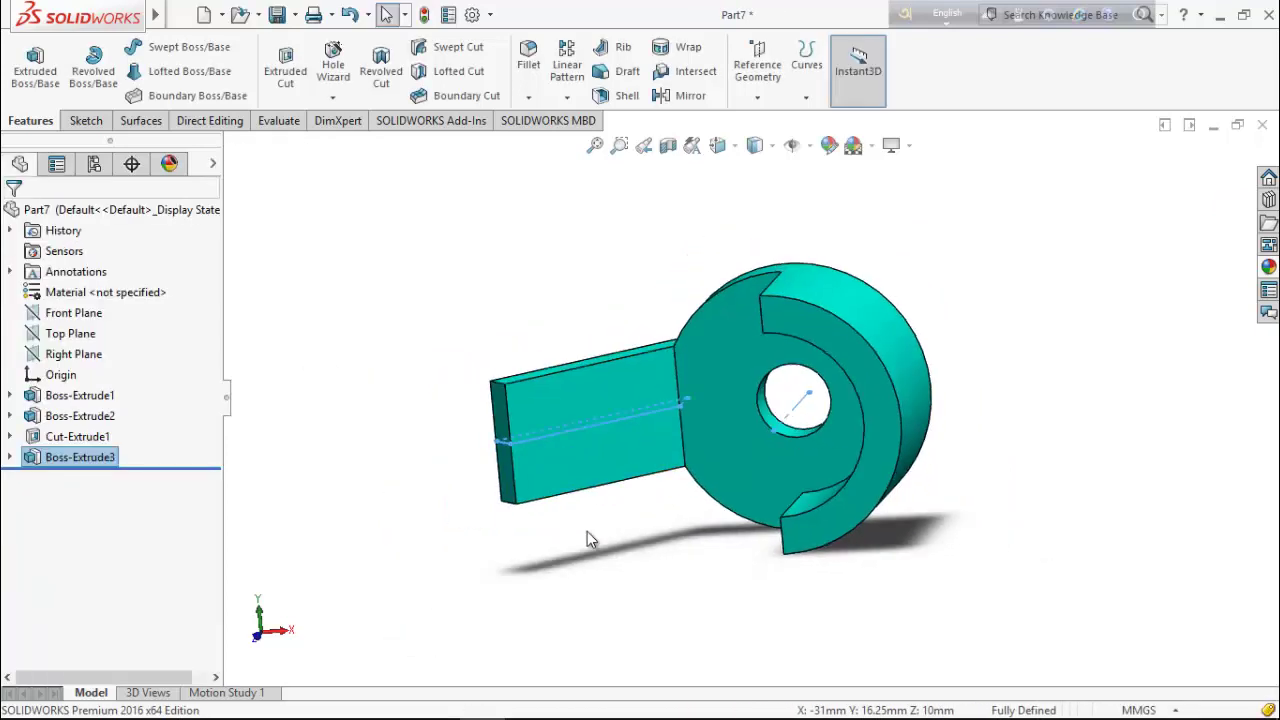
# Apply a full round fillet to the arm's free end, using its end face as centre and its two narrow long faces as sides
pyautogui.moveTo(644, 590); pyautogui.dragTo(638, 470, button='middle')
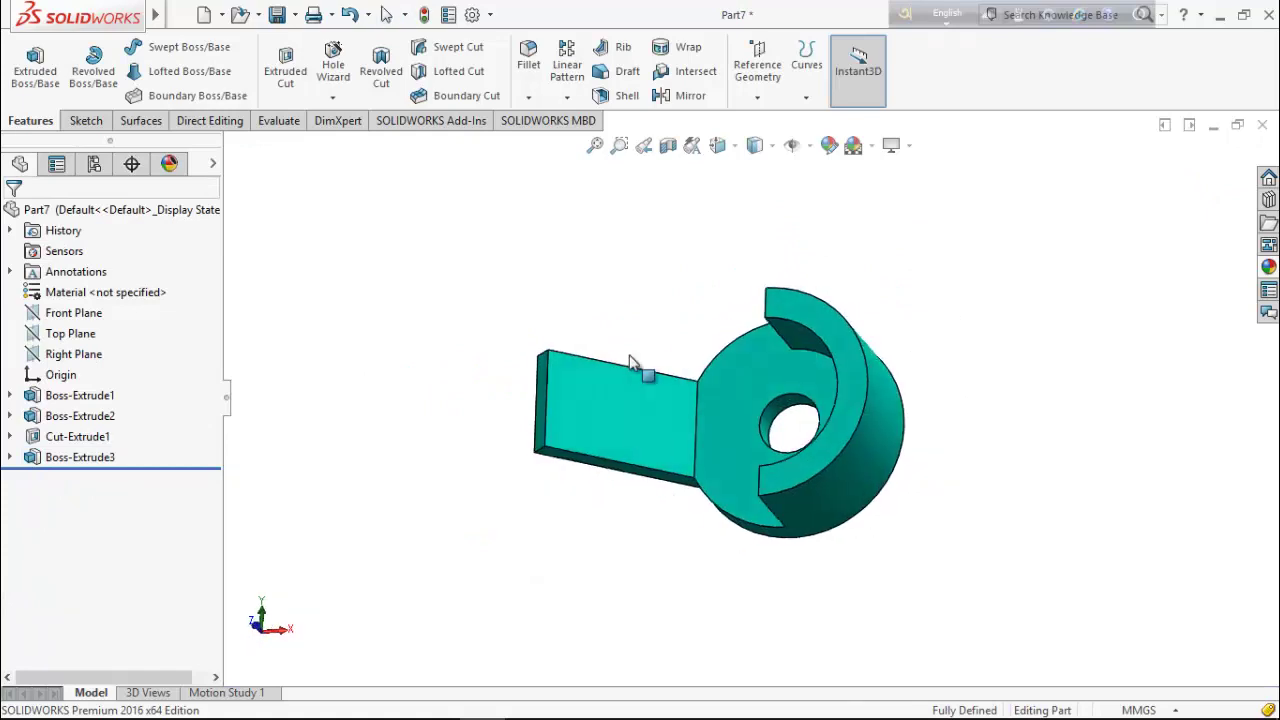
pyautogui.click(529, 64)
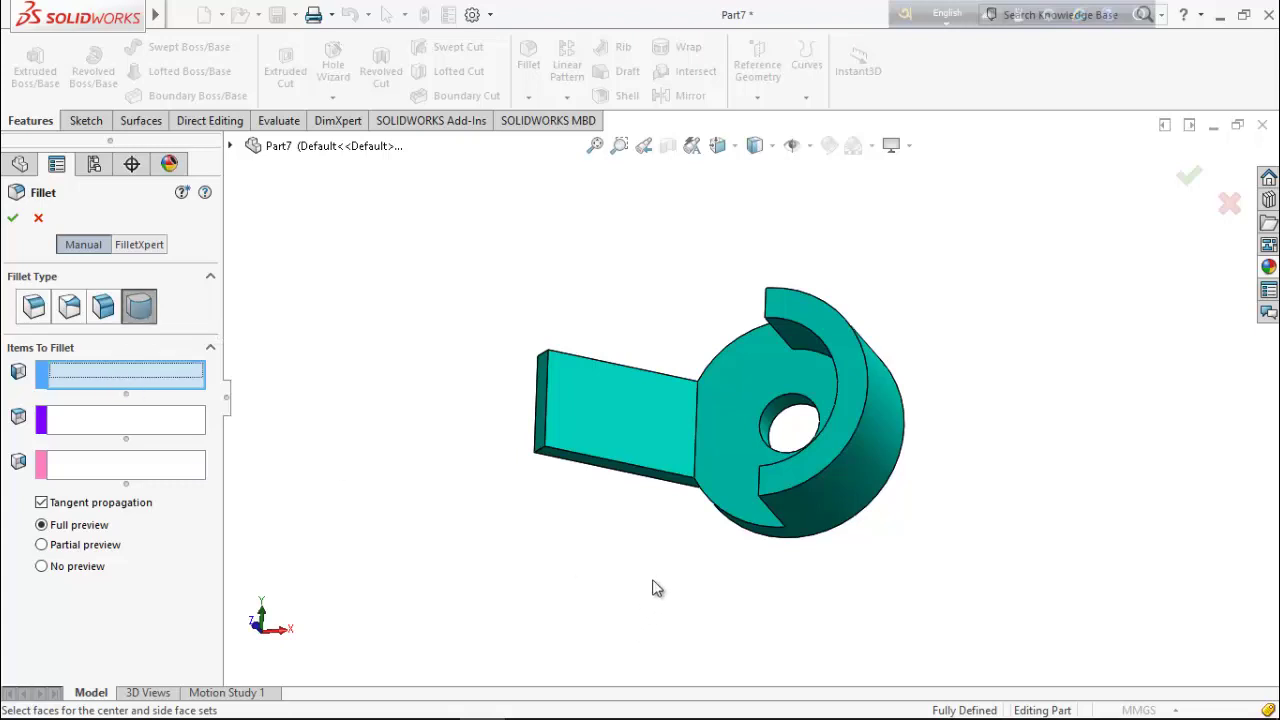
pyautogui.moveTo(652, 588); pyautogui.dragTo(614, 480, button='middle')
pyautogui.click(610, 447)
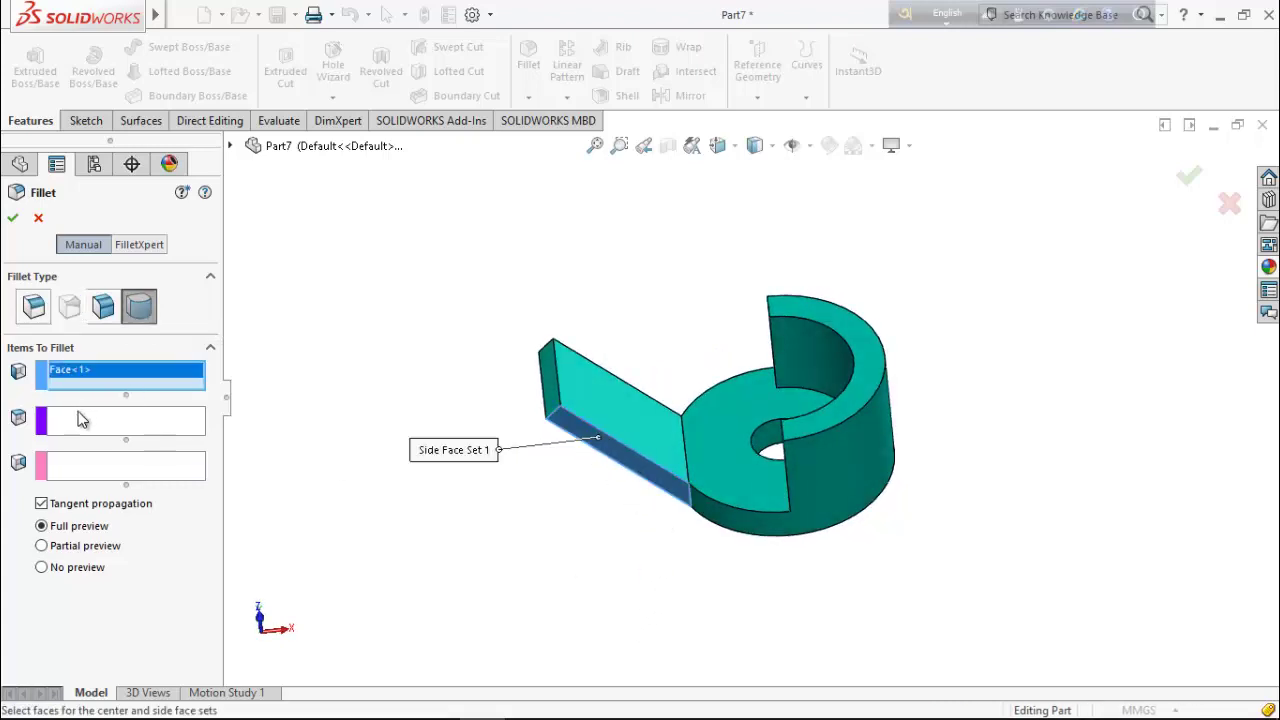
pyautogui.click(82, 420)
pyautogui.click(551, 371)
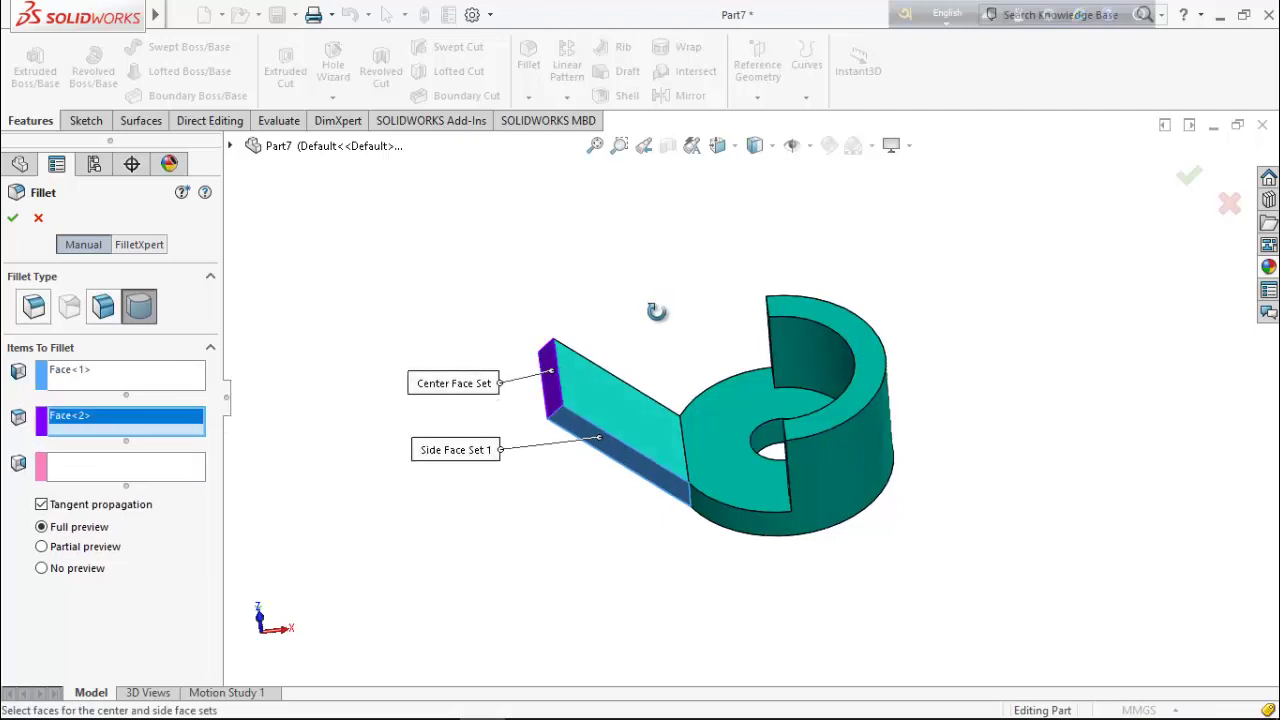
pyautogui.moveTo(657, 314); pyautogui.dragTo(586, 296, button='middle')
pyautogui.click(130, 467)
pyautogui.click(708, 320)
pyautogui.scroll(-2, 586, 296)
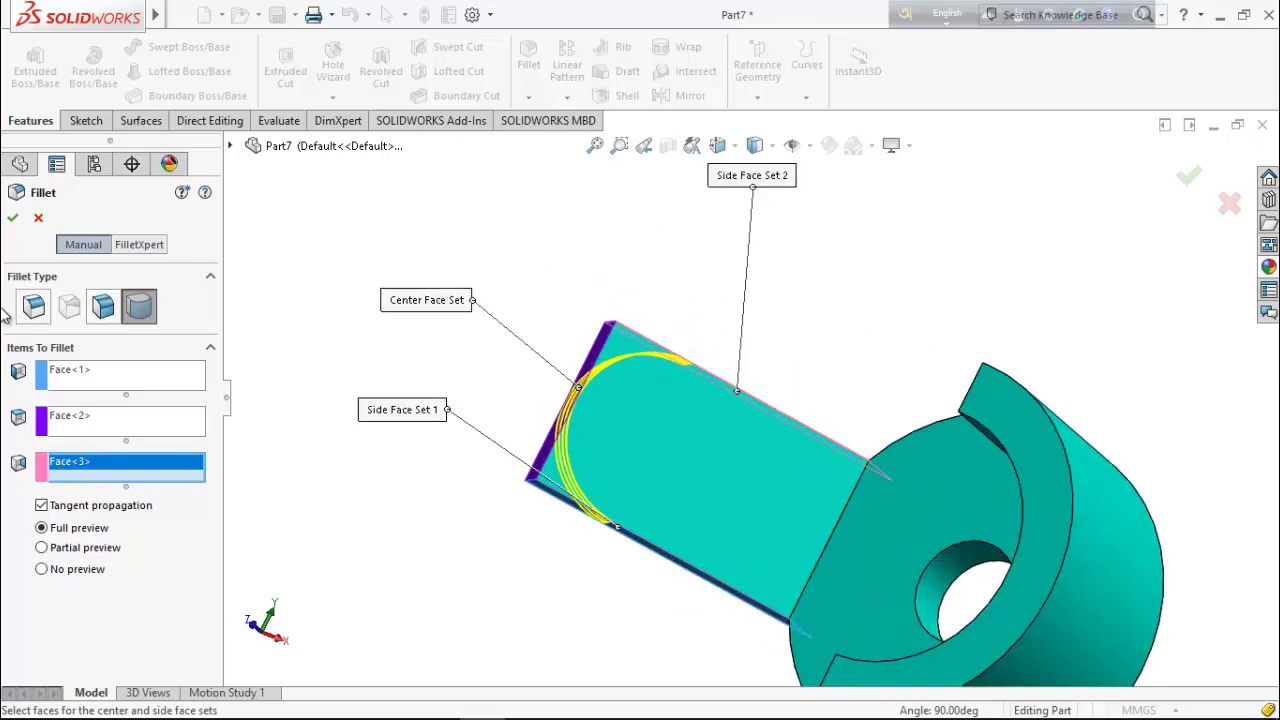
pyautogui.click(14, 219)
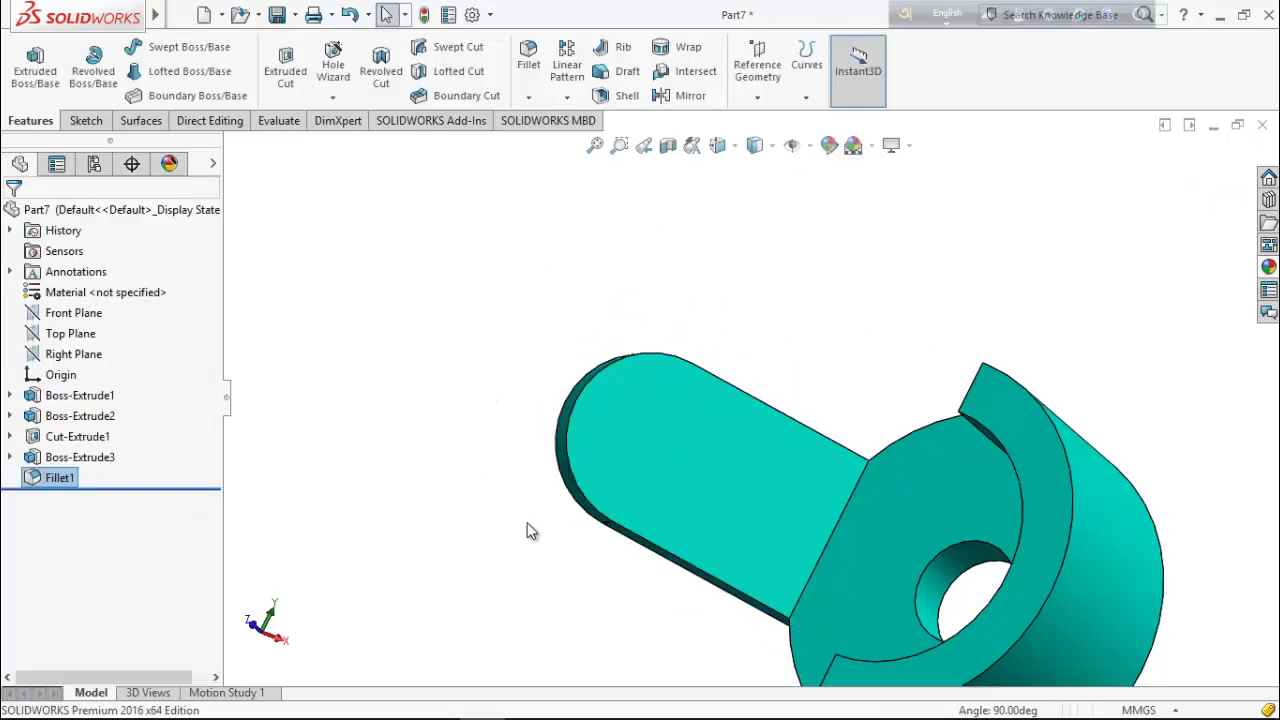
# Start a sketch on the arm's broad face and draw a circle about 17.4 mm in diameter, centred on the rounded end
pyautogui.moveTo(526, 528); pyautogui.dragTo(602, 555, button='middle')
pyautogui.rightClick(727, 442)
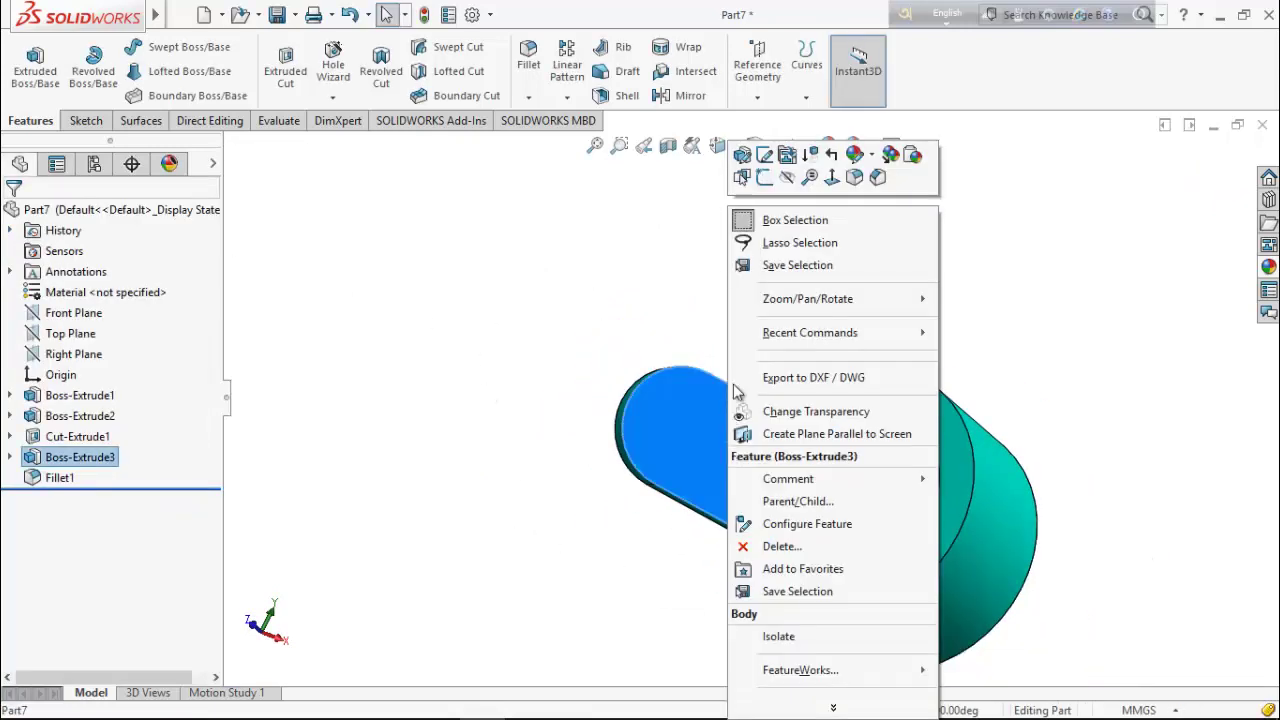
pyautogui.click(831, 180)
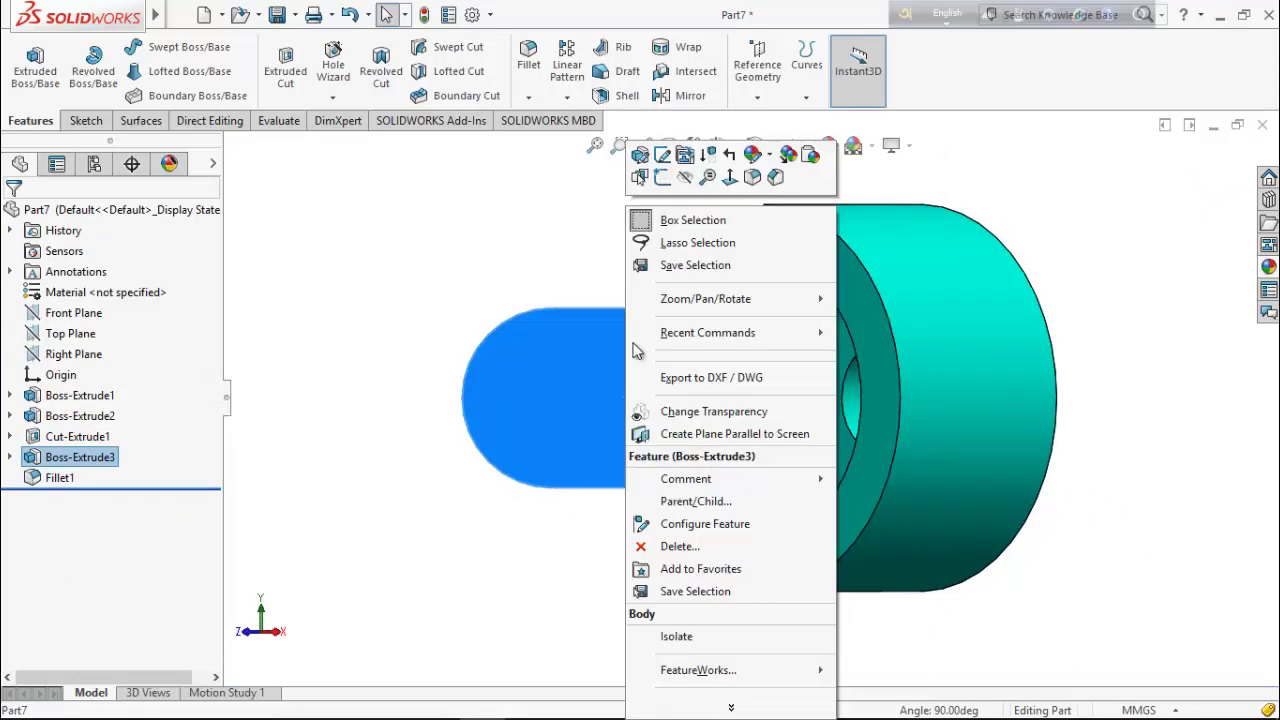
pyautogui.rightClick(627, 398)
pyautogui.click(661, 177)
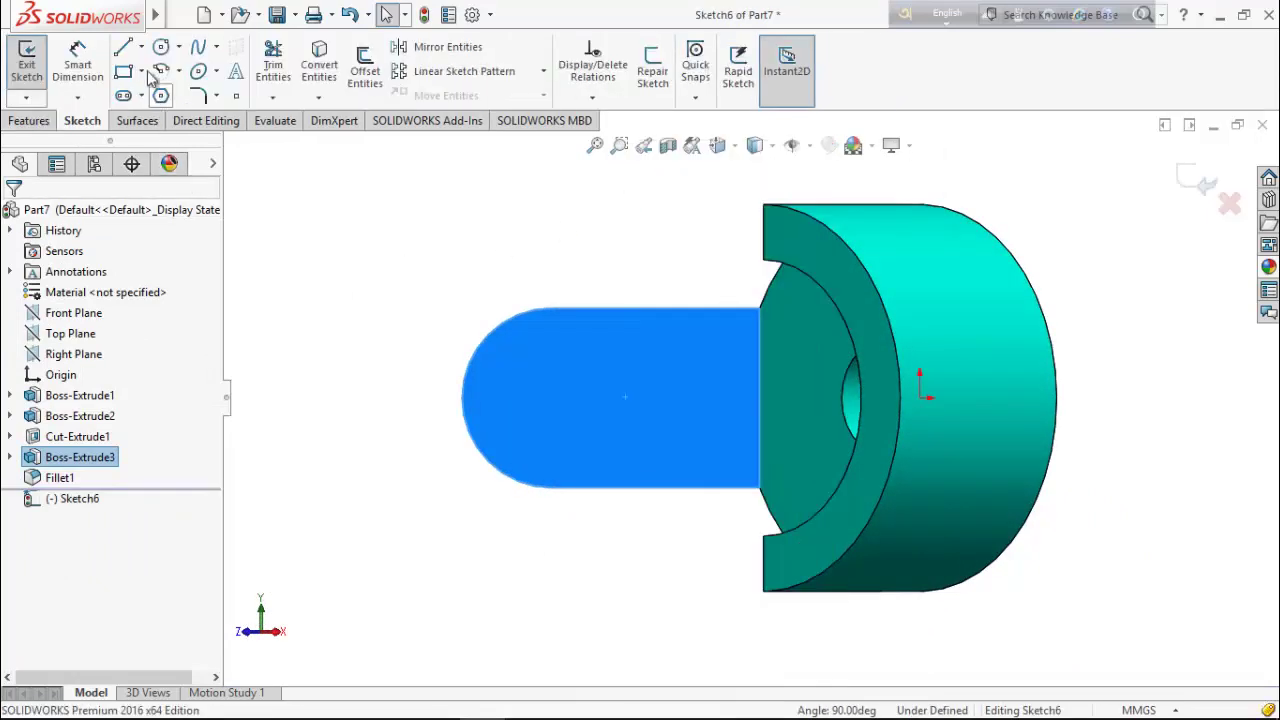
pyautogui.click(161, 47)
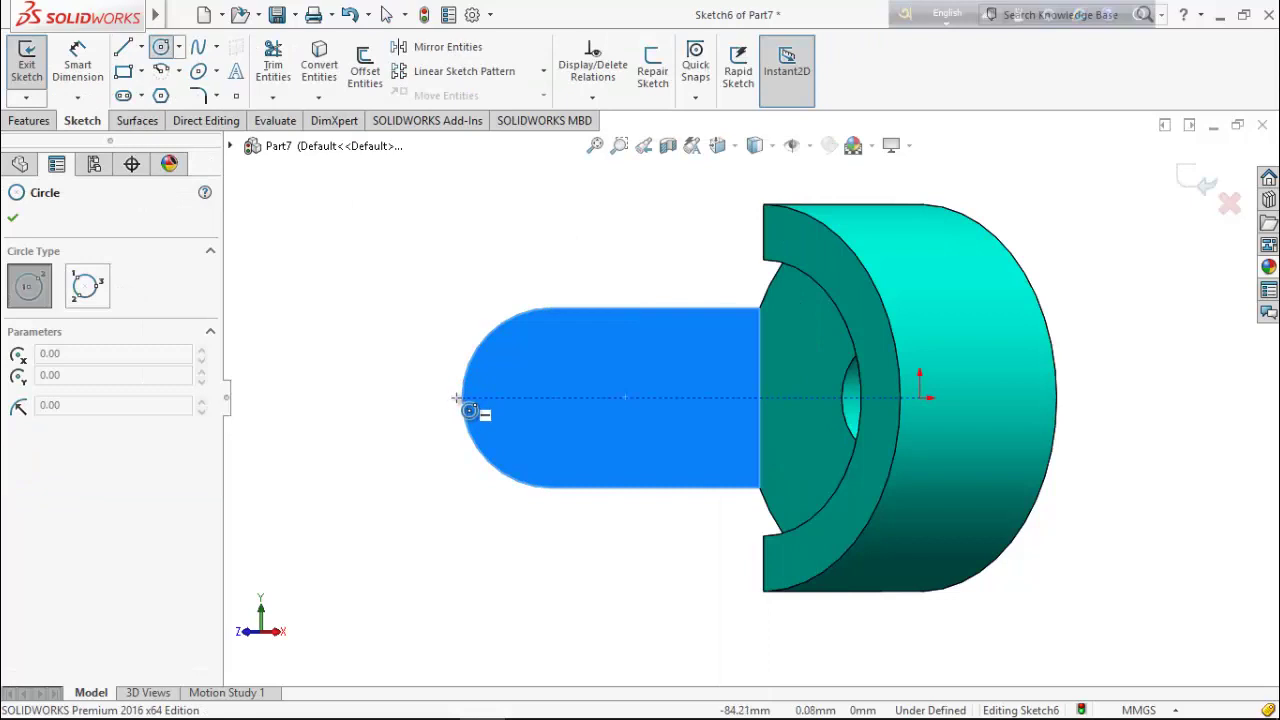
pyautogui.click(551, 398)
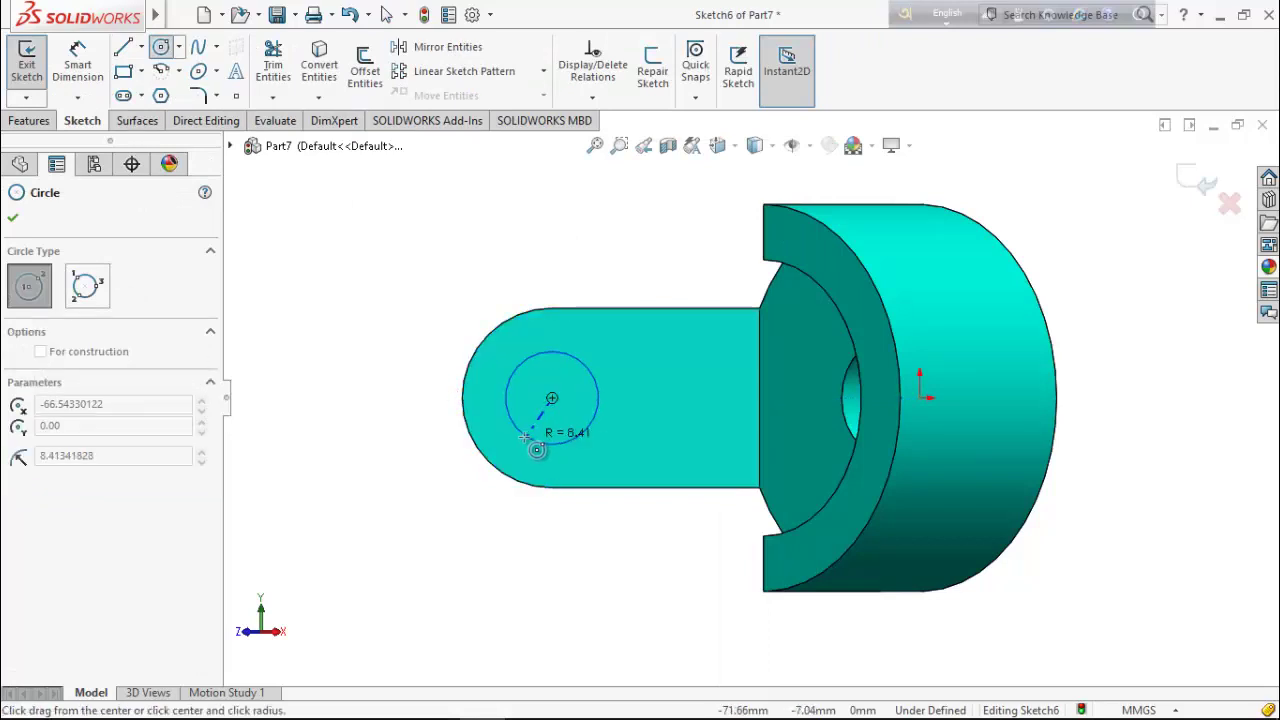
pyautogui.click(538, 442)
pyautogui.rightClick(395, 345)
pyautogui.click(455, 357)
# Dimension the diameter of the circle on the arm as 15 mm
pyautogui.click(77, 65)
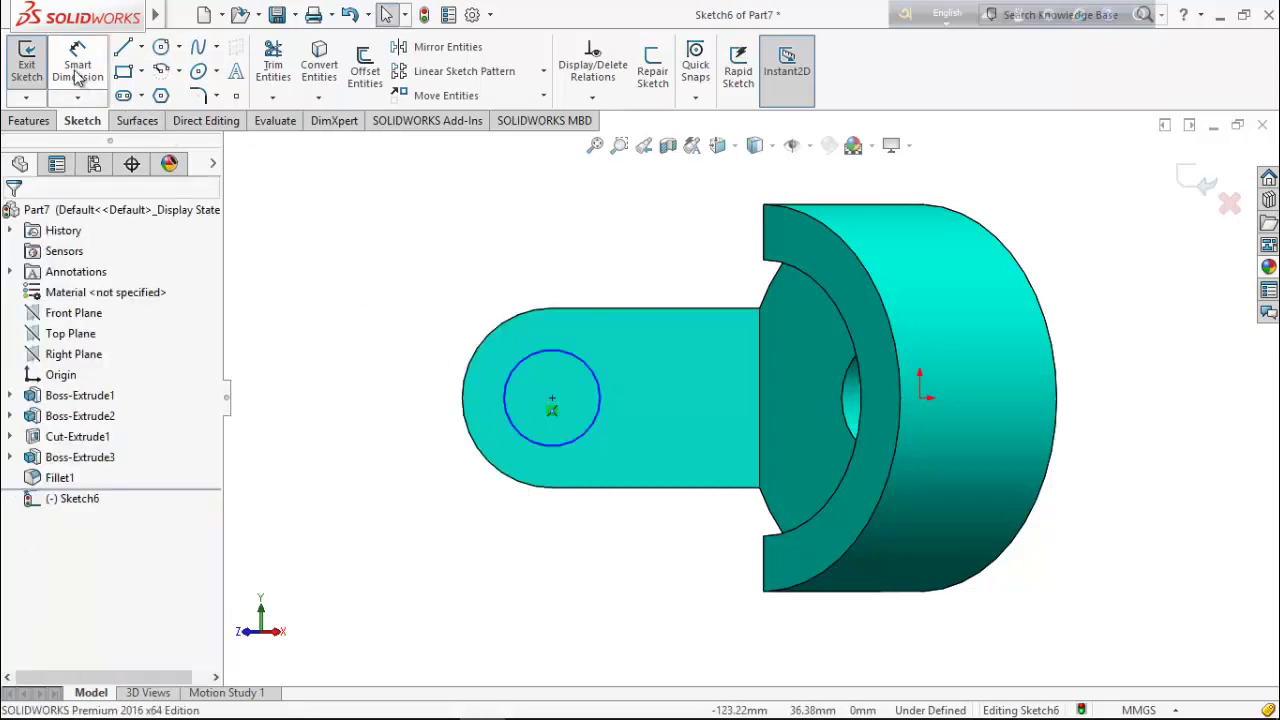
pyautogui.click(600, 400)
pyautogui.click(663, 410)
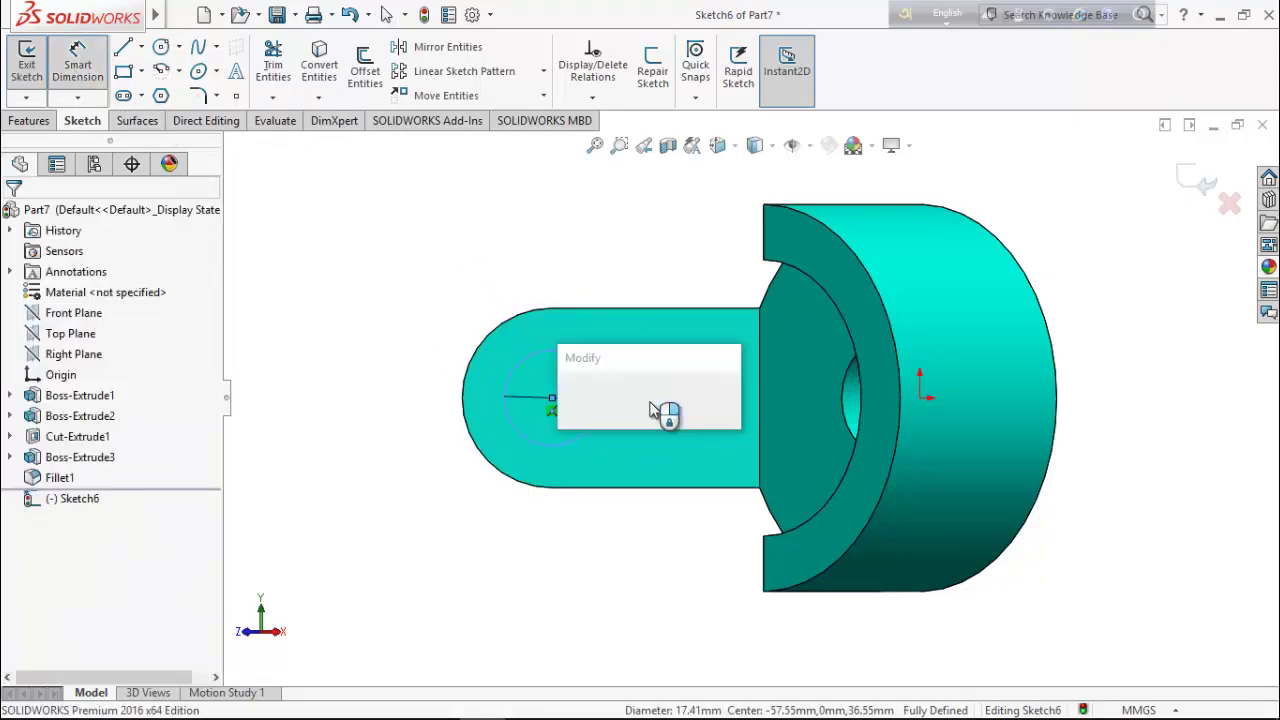
pyautogui.write('1')
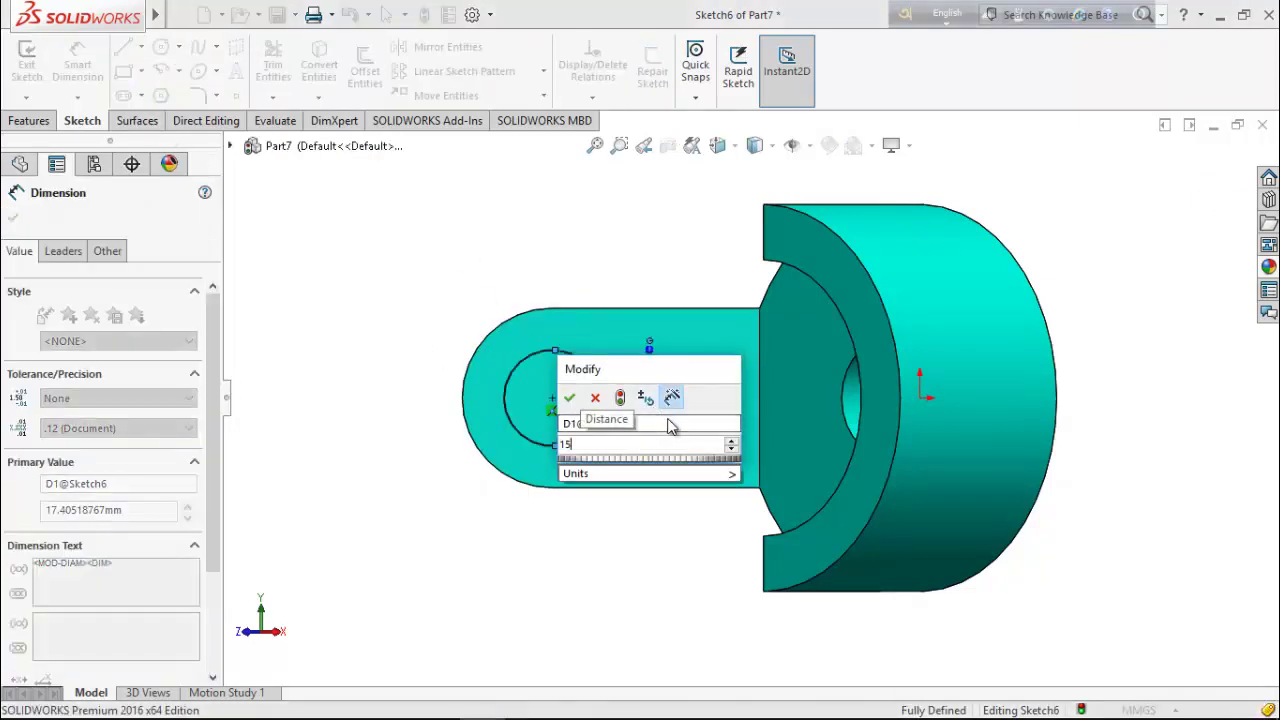
pyautogui.write('5')
pyautogui.press('Return')
pyautogui.click(12, 218)
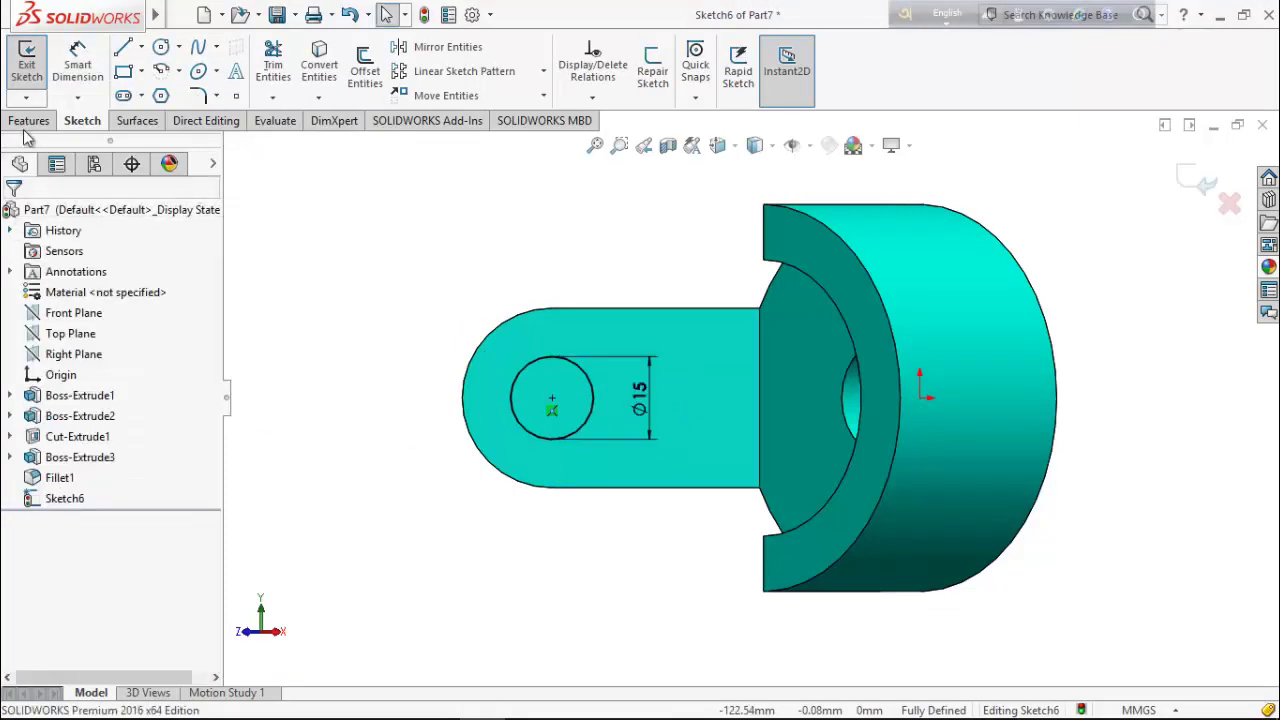
# Extrude the circle 15 mm from the arm's face as a merged blind boss to form the drive pin
pyautogui.click(28, 120)
pyautogui.click(35, 65)
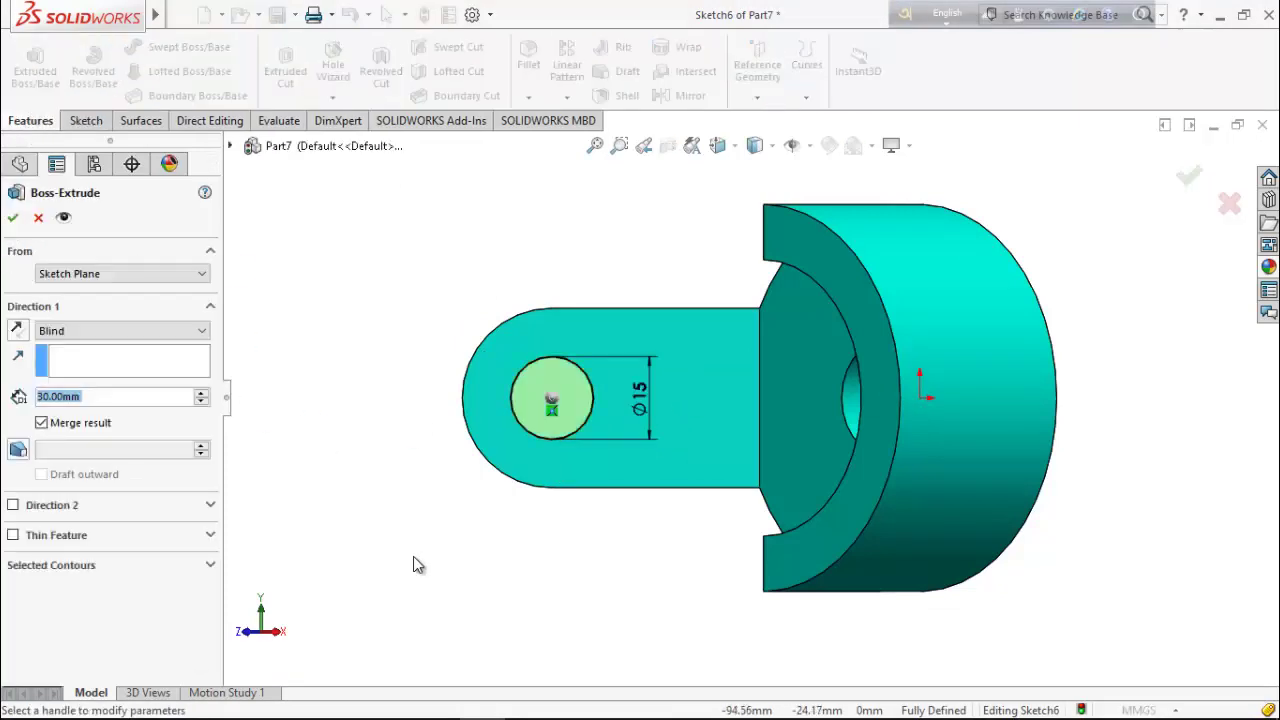
pyautogui.click(172, 394)
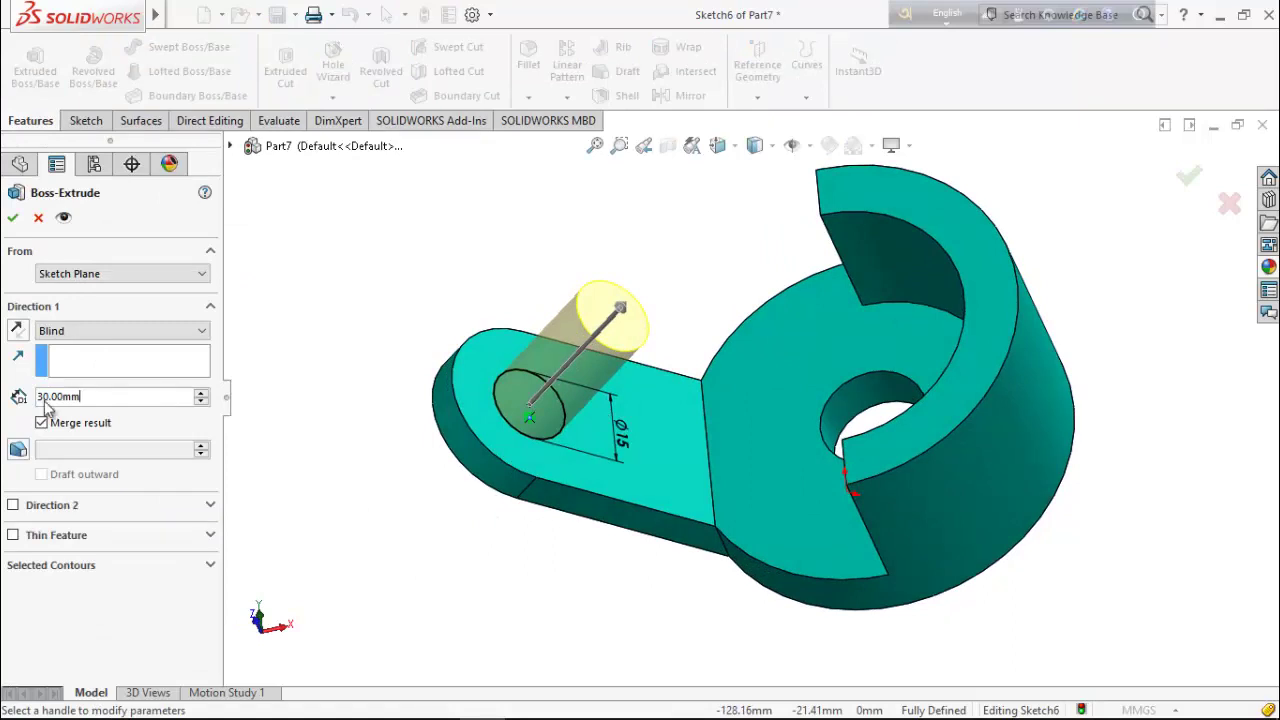
pyautogui.write('1500')
pyautogui.press('Return')
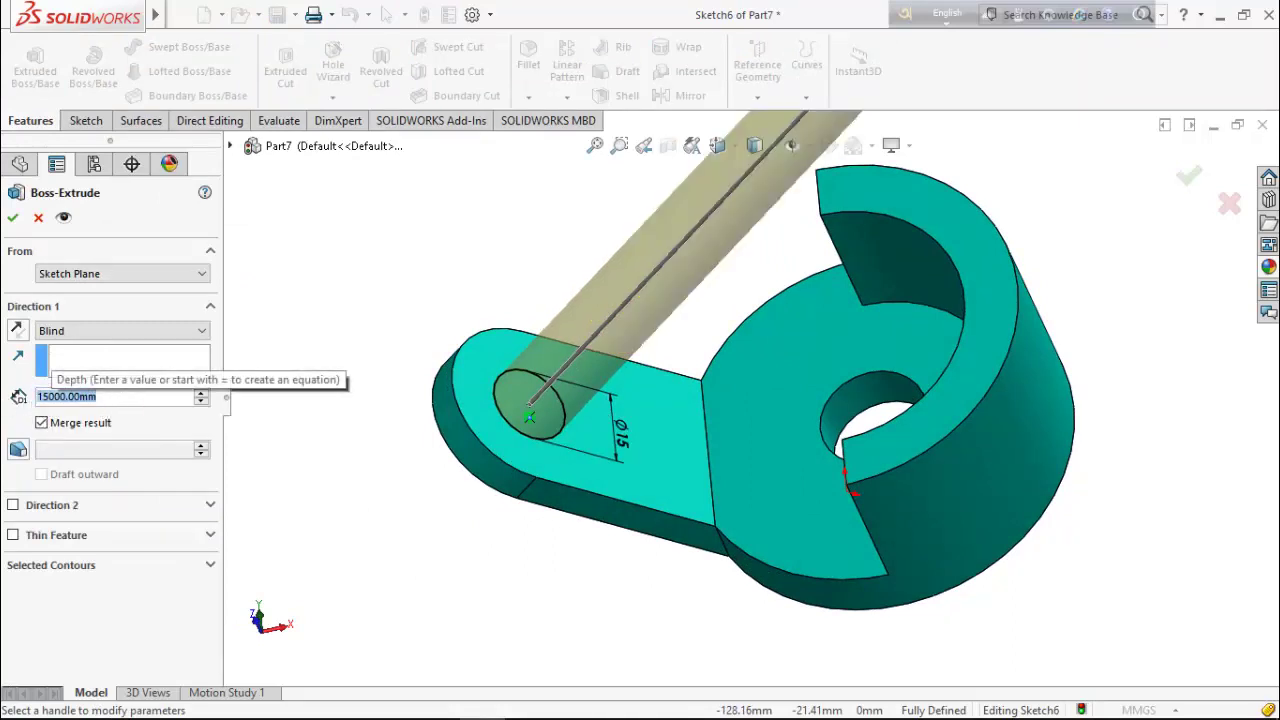
pyautogui.write('15')
pyautogui.press('Return')
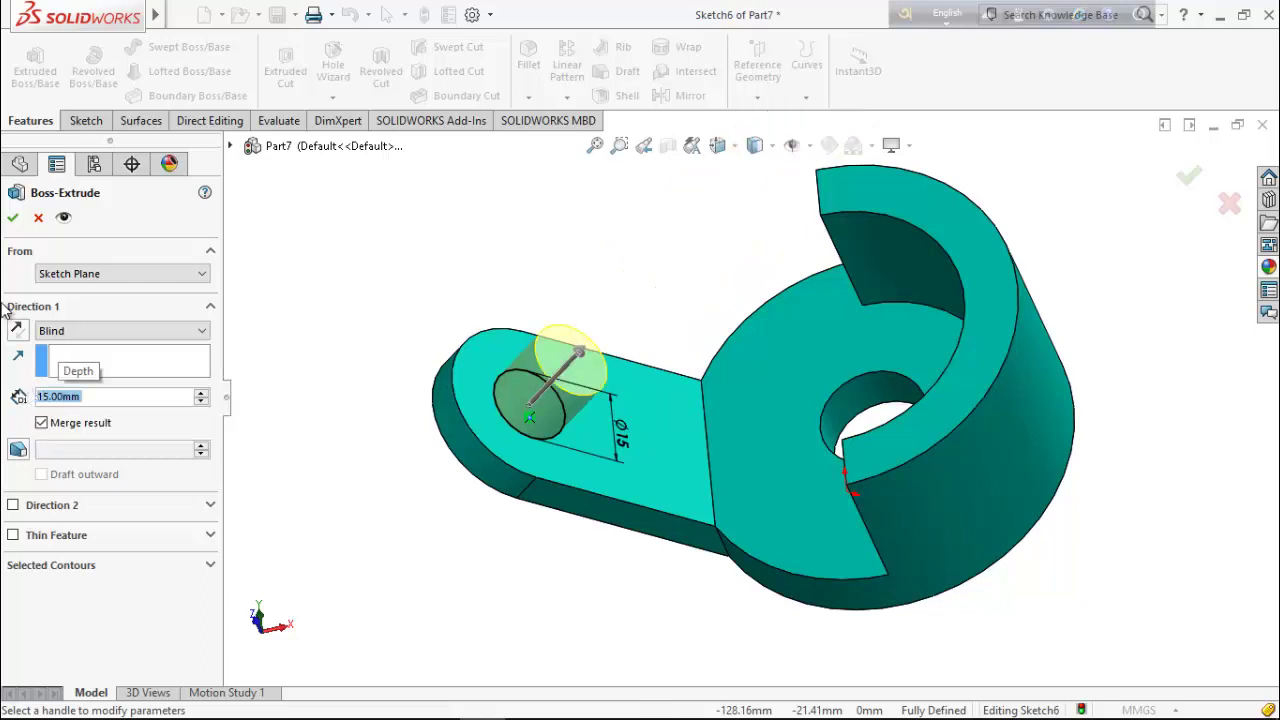
pyautogui.click(13, 218)
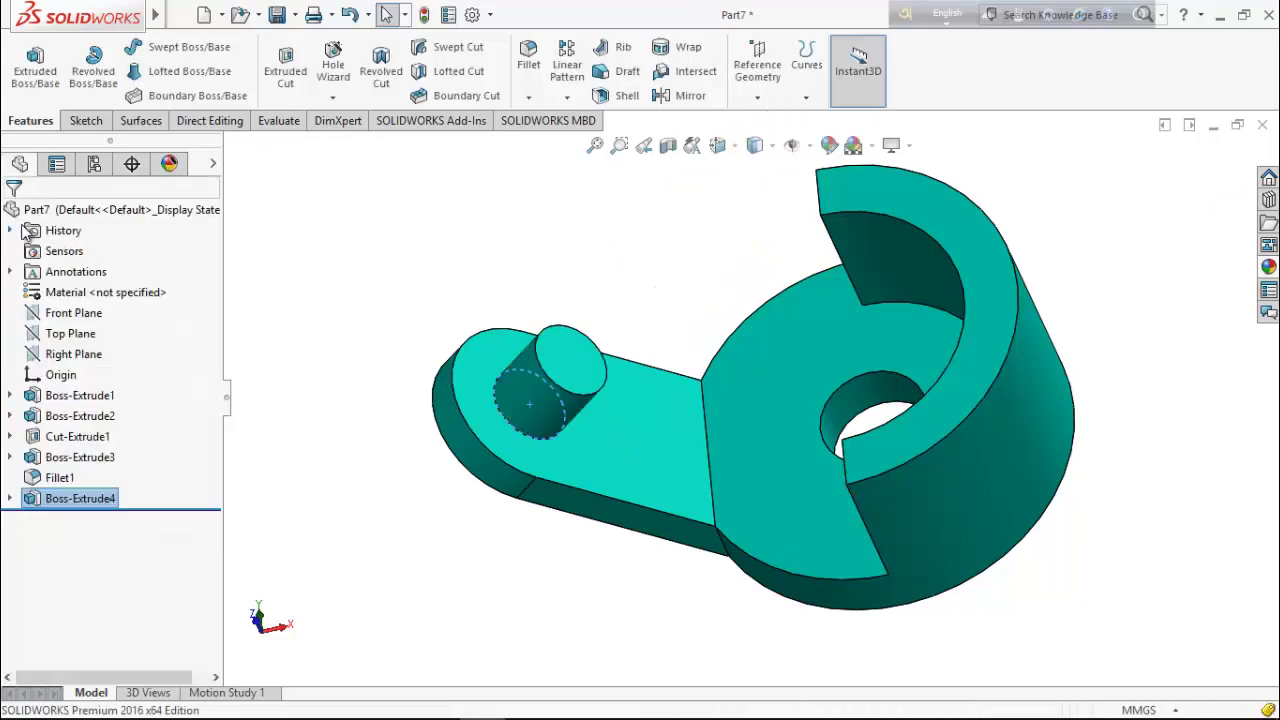
# Start a sketch on the disc's back face and draw a circle about 57 mm in diameter, centred on the origin
pyautogui.moveTo(475, 628); pyautogui.dragTo(741, 433, button='middle')
pyautogui.click(767, 393)
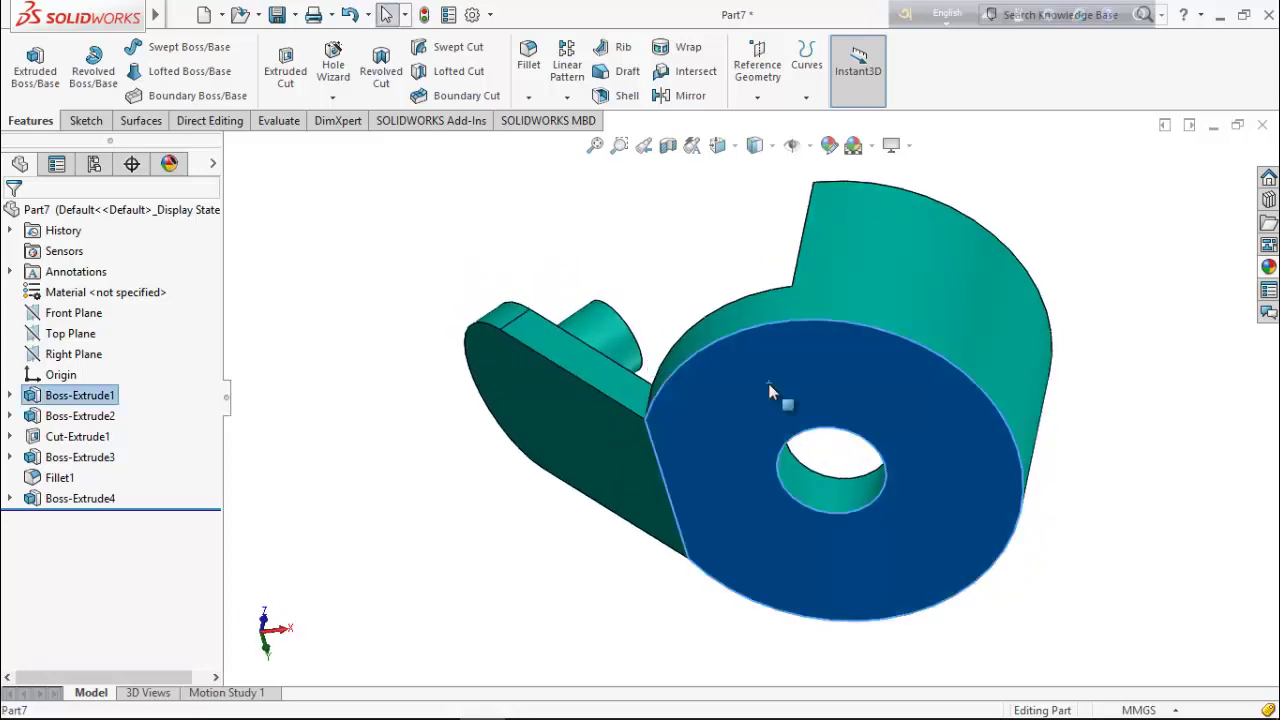
pyautogui.rightClick(767, 393)
pyautogui.click(869, 185)
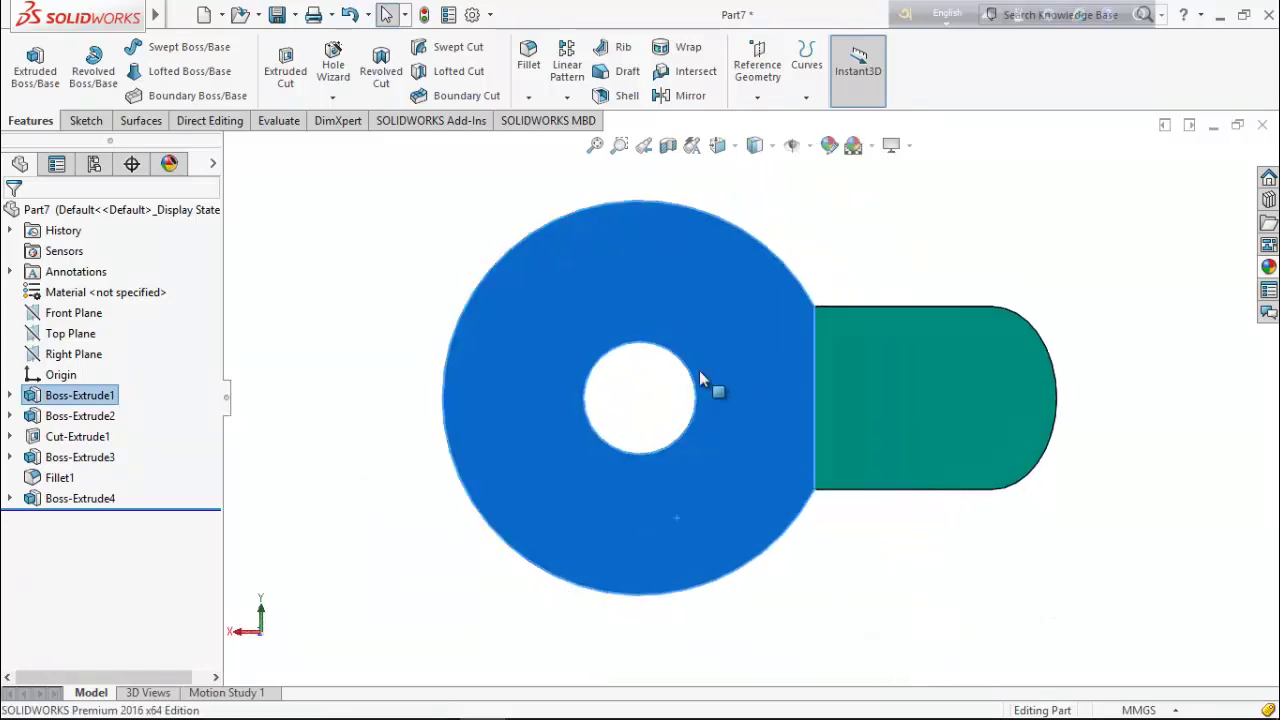
pyautogui.rightClick(555, 357)
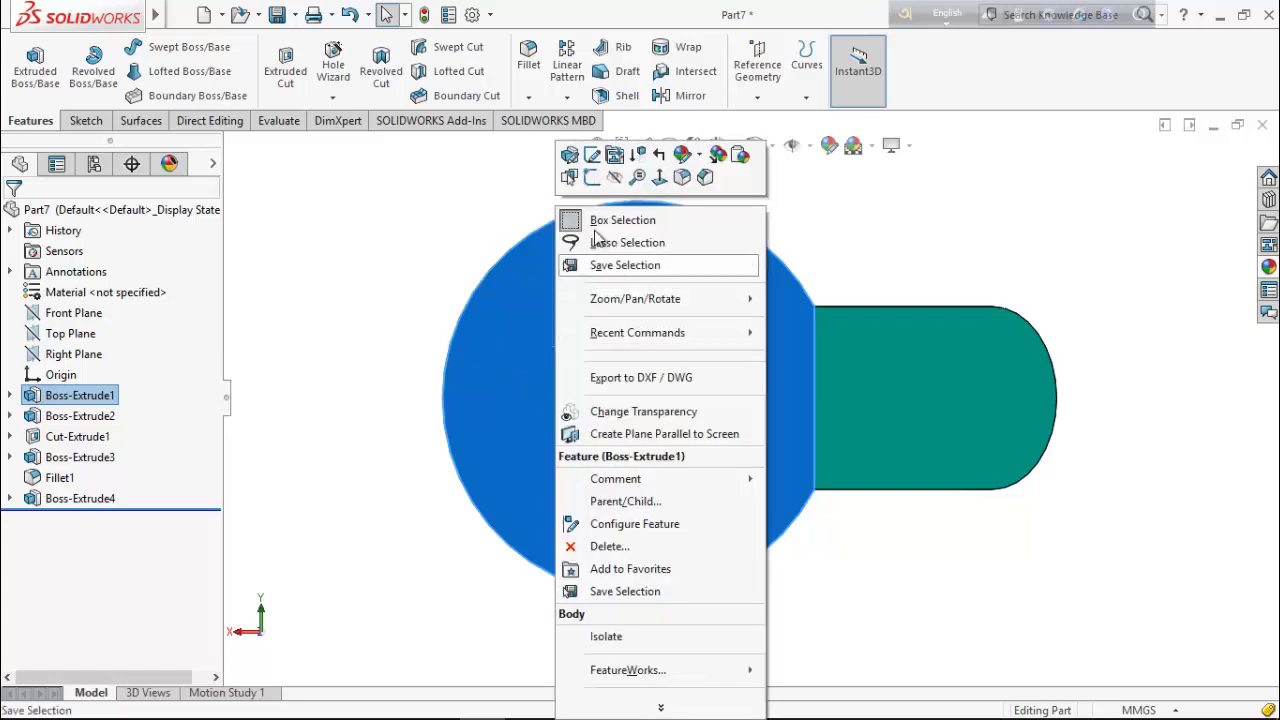
pyautogui.click(585, 158)
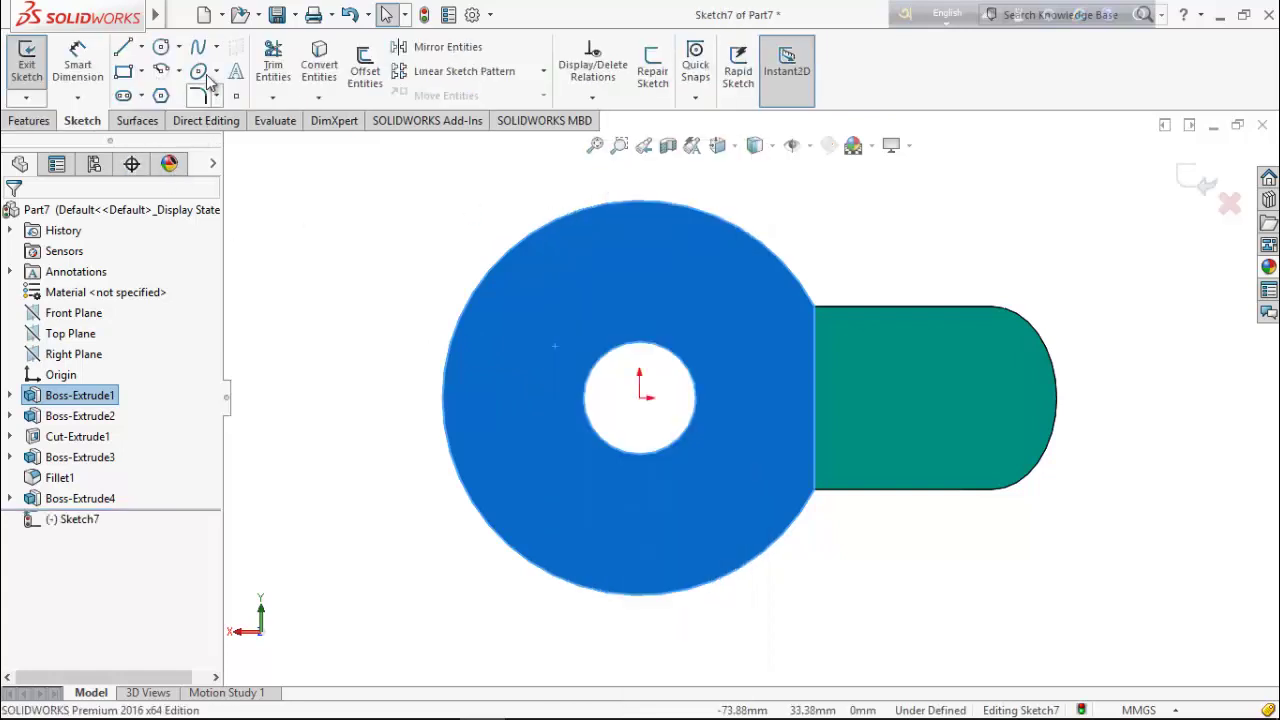
pyautogui.click(162, 48)
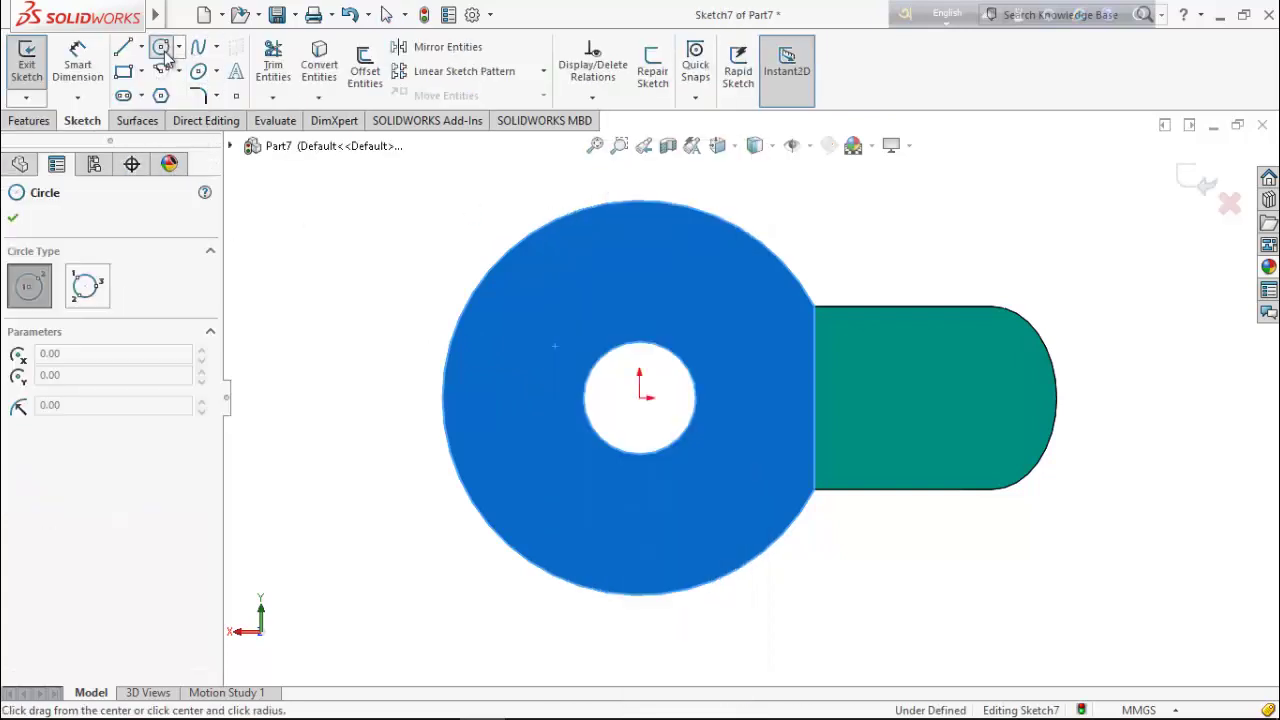
pyautogui.click(642, 400)
pyautogui.click(489, 438)
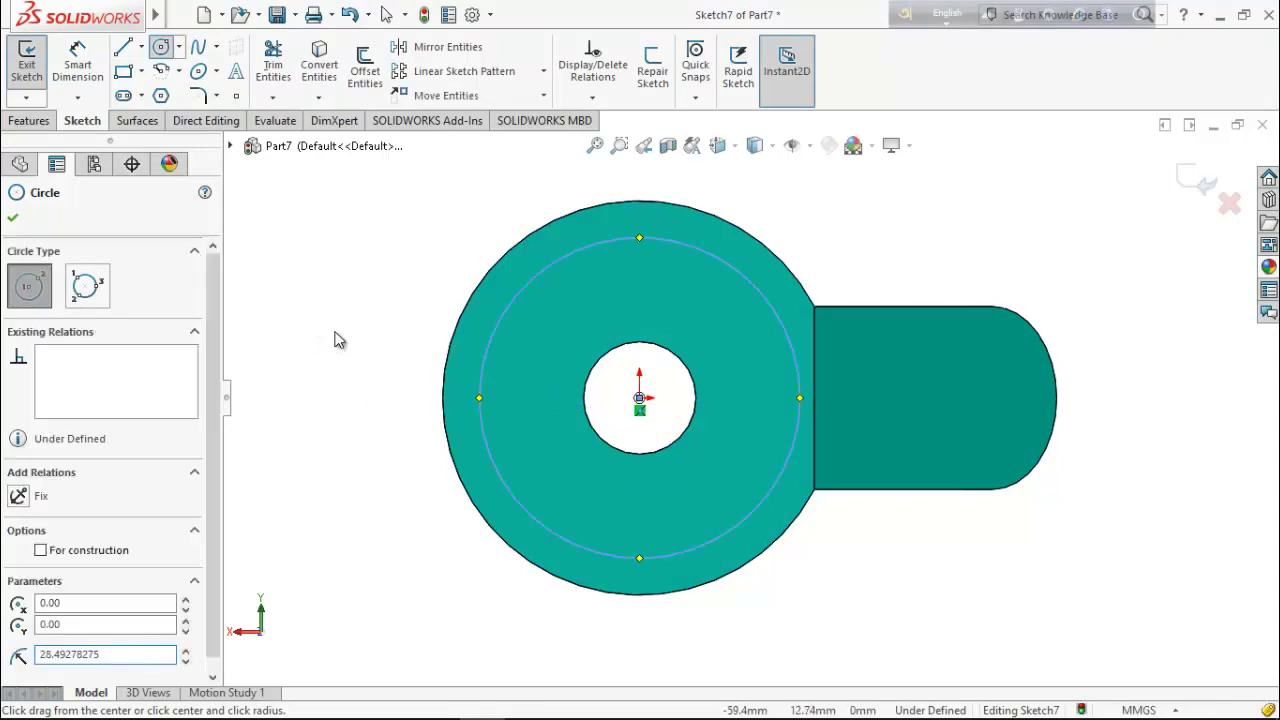
pyautogui.press('Escape')
# Dimension the diameter of the circle on the disc's back face as 40 mm
pyautogui.click(78, 60)
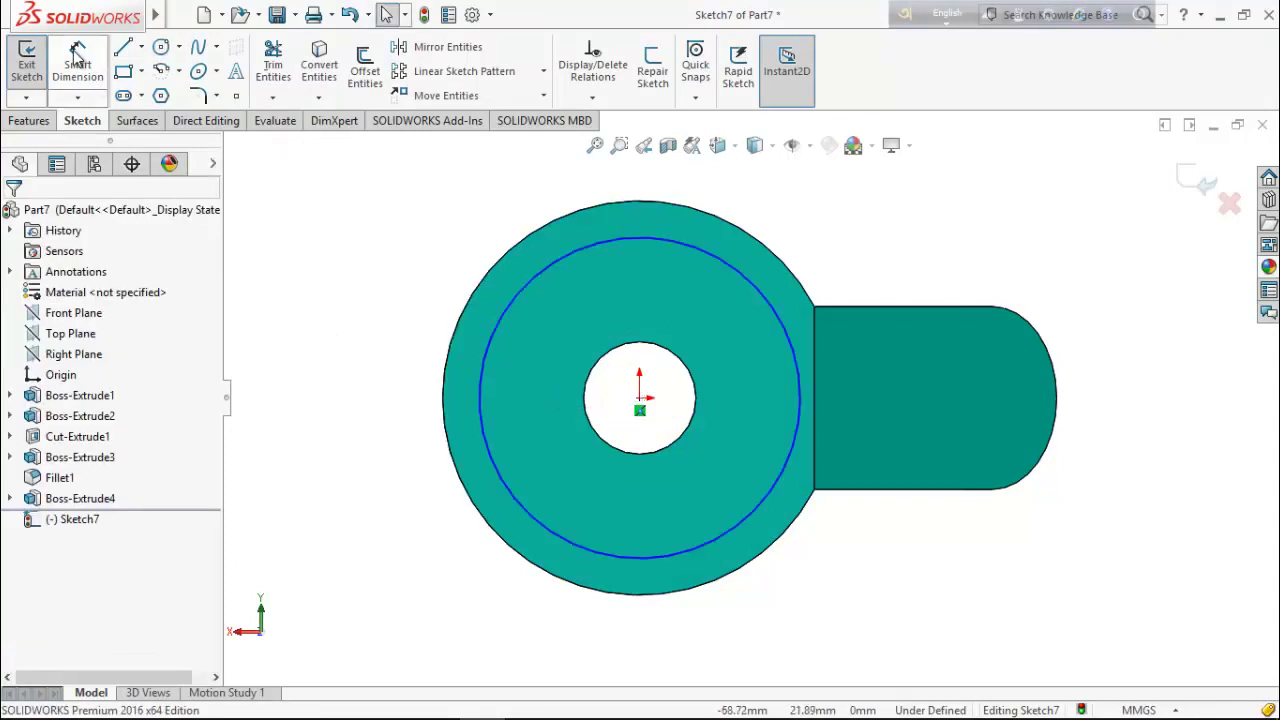
pyautogui.click(490, 428)
pyautogui.click(362, 428)
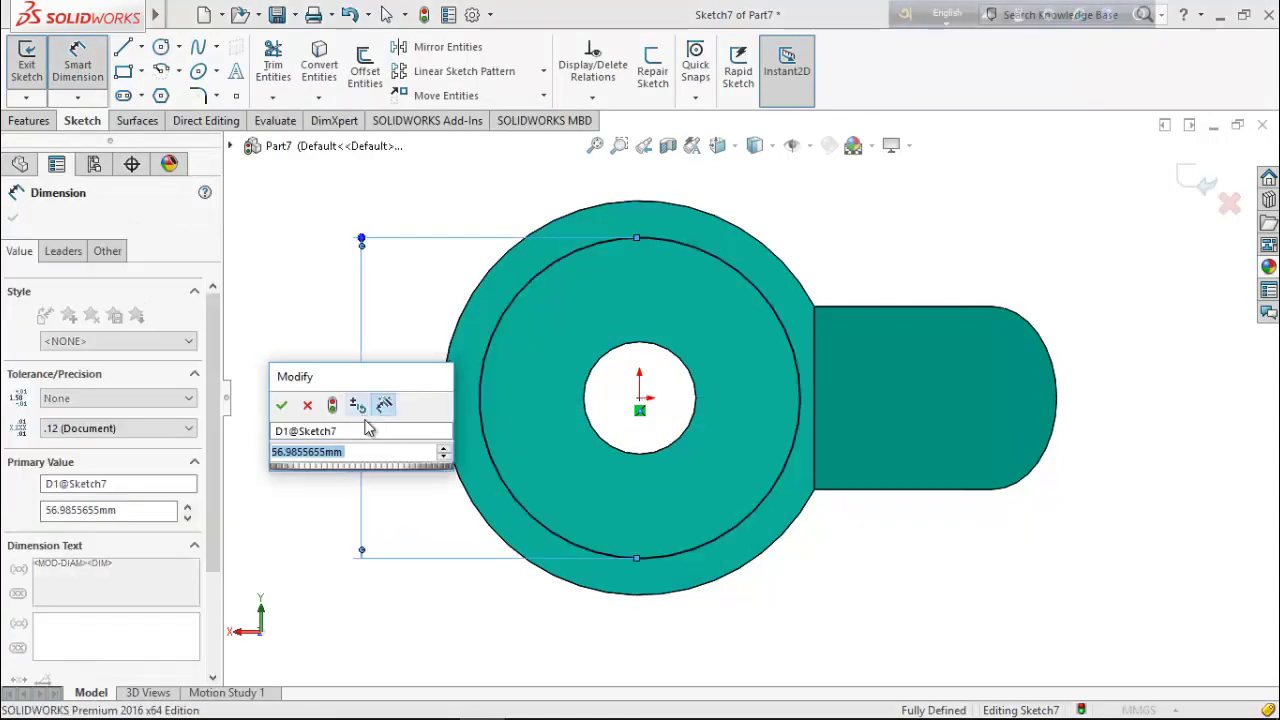
pyautogui.write('40')
pyautogui.press('Return')
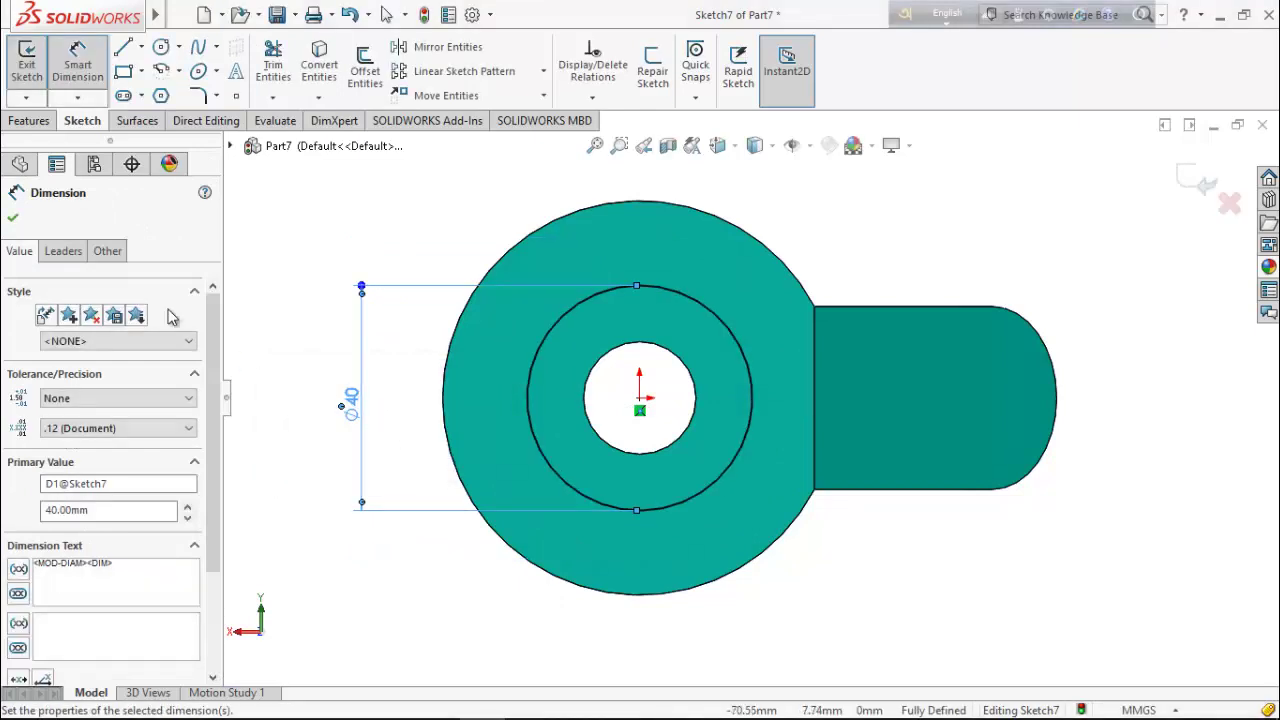
pyautogui.click(17, 220)
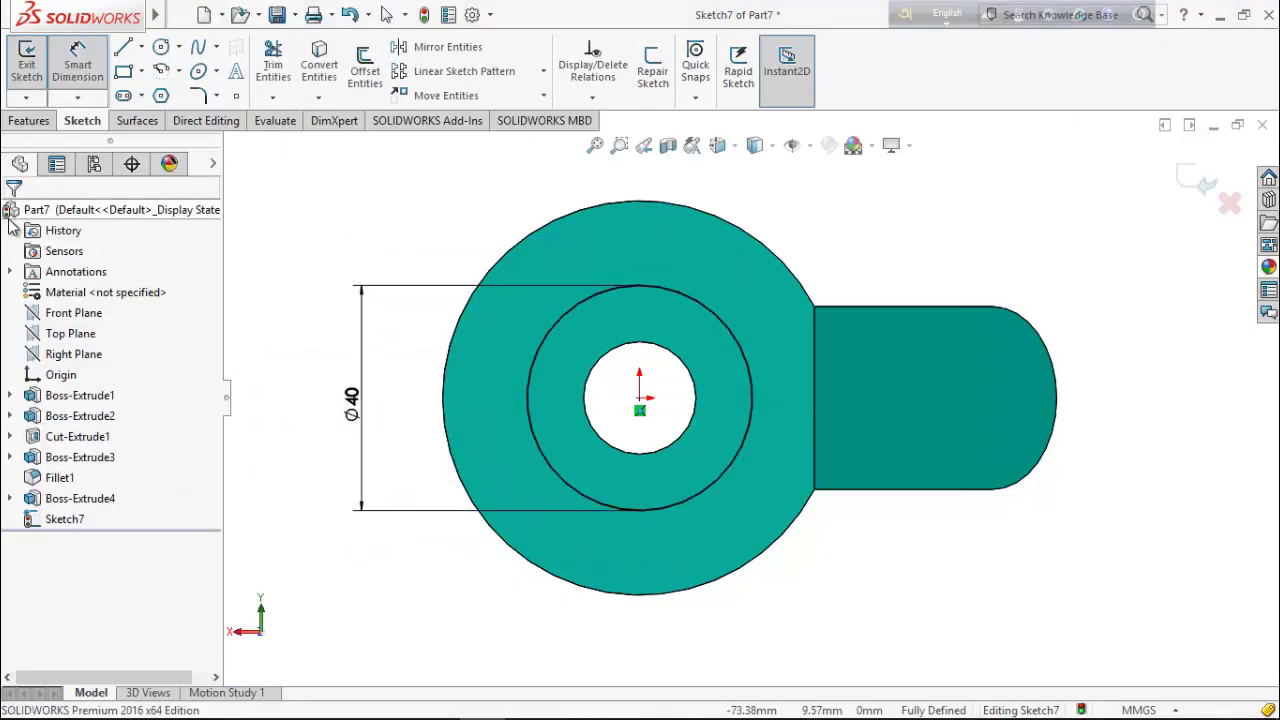
# Convert the centre hole's edge into the sketch and extrude the resulting ring 10 mm outward from the disc's back face
pyautogui.click(588, 420)
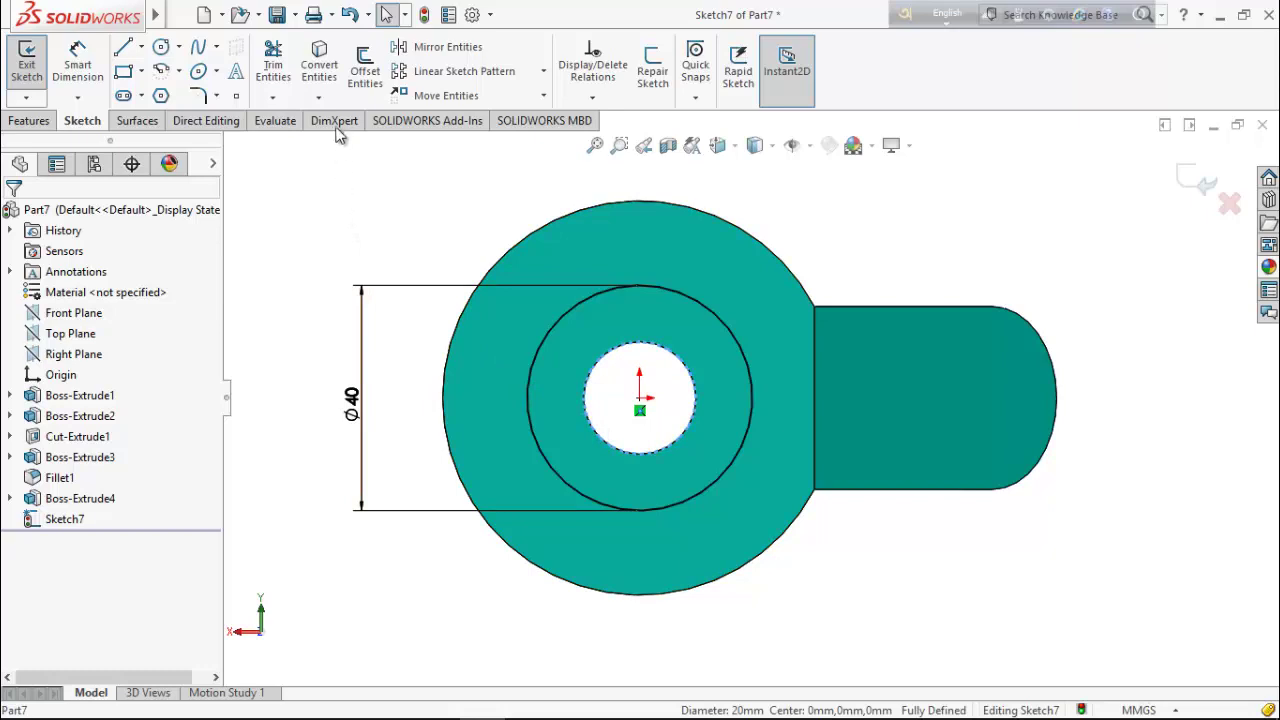
pyautogui.click(323, 83)
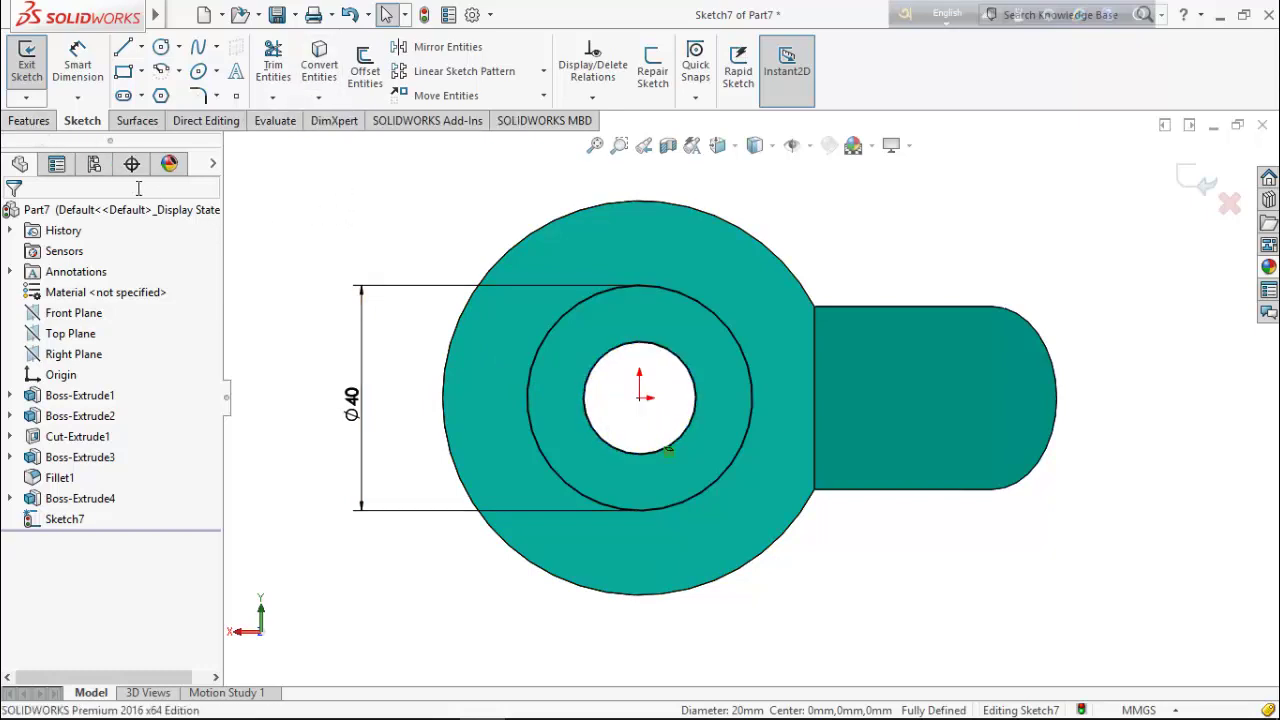
pyautogui.click(30, 122)
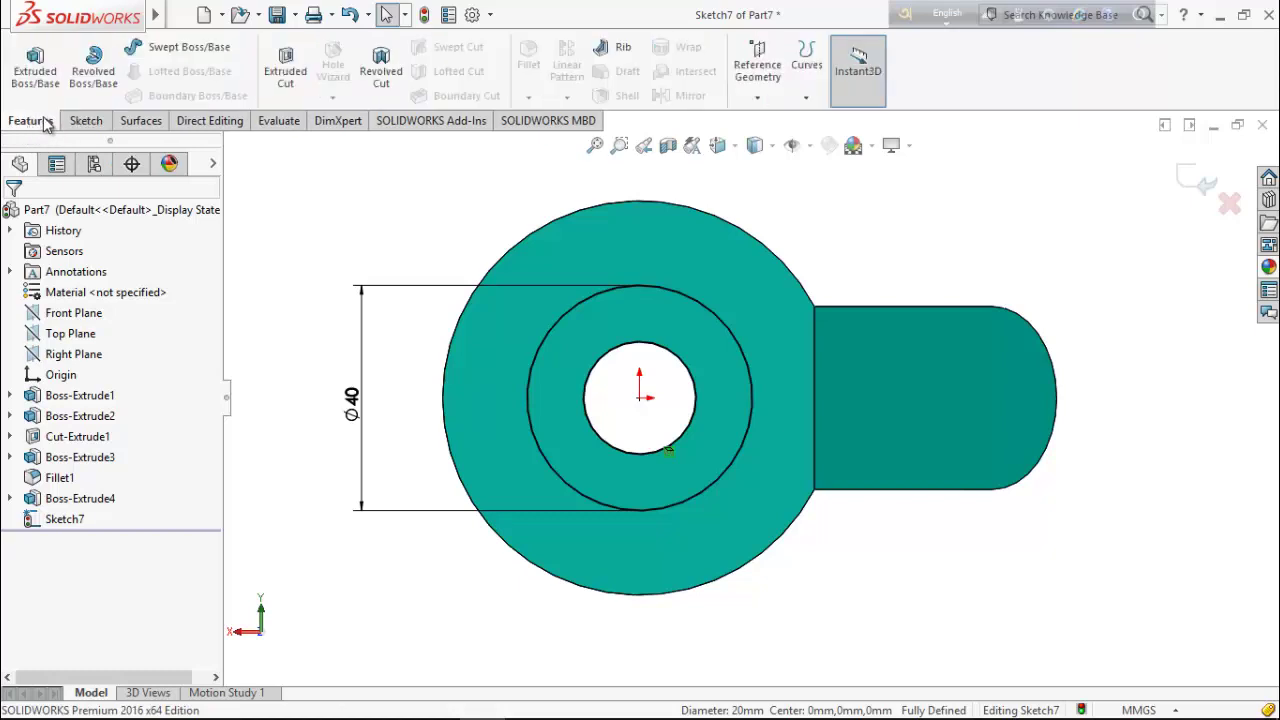
pyautogui.click(38, 78)
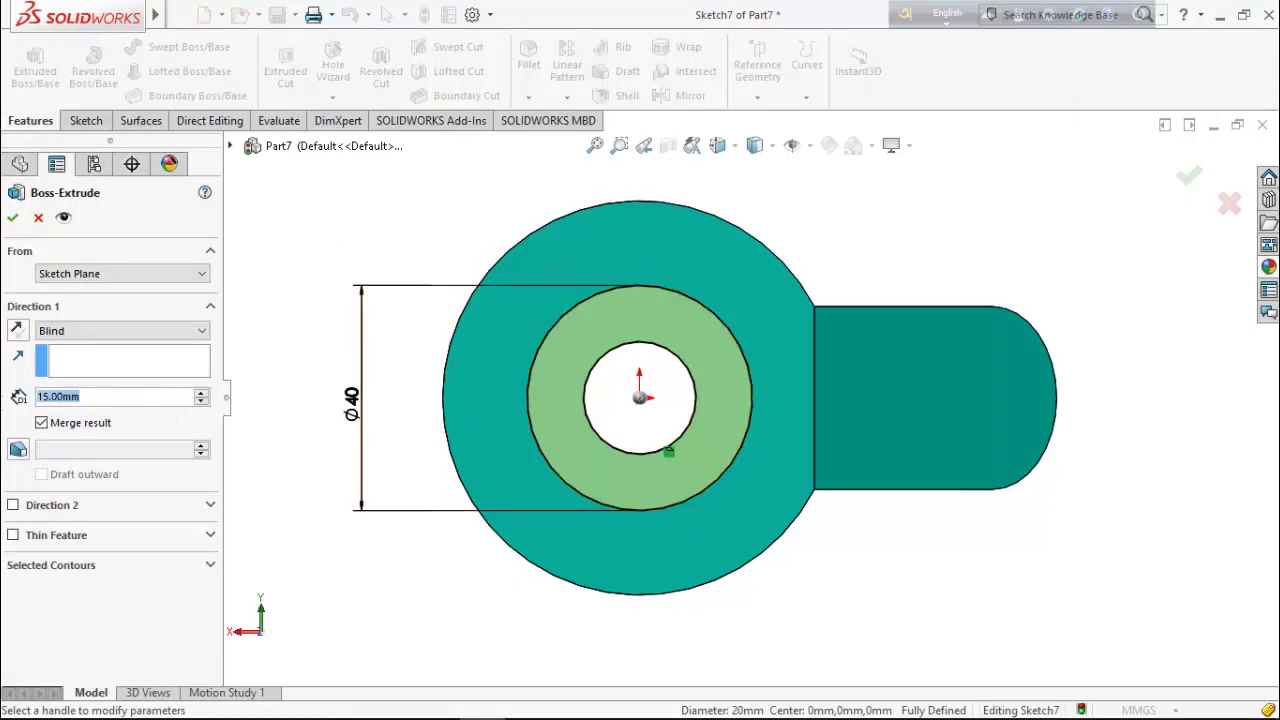
pyautogui.write('10')
pyautogui.press('Return')
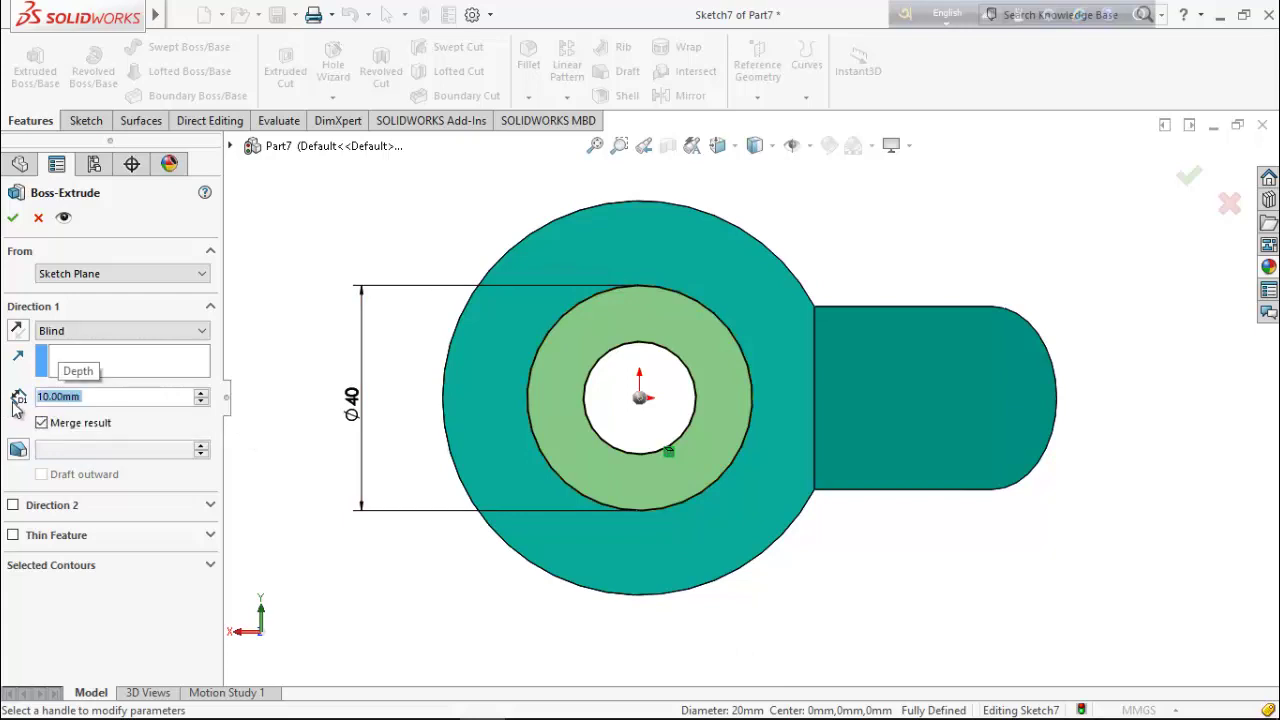
pyautogui.moveTo(390, 615); pyautogui.dragTo(302, 523, button='middle')
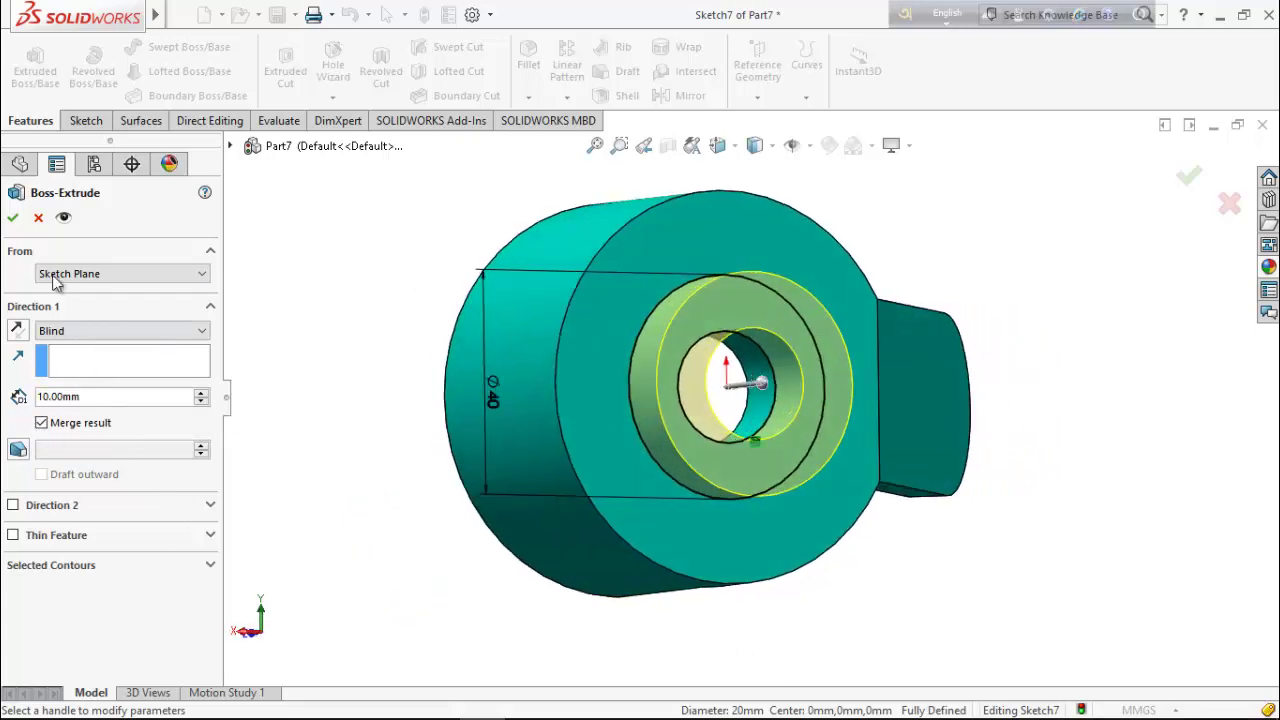
pyautogui.click(11, 219)
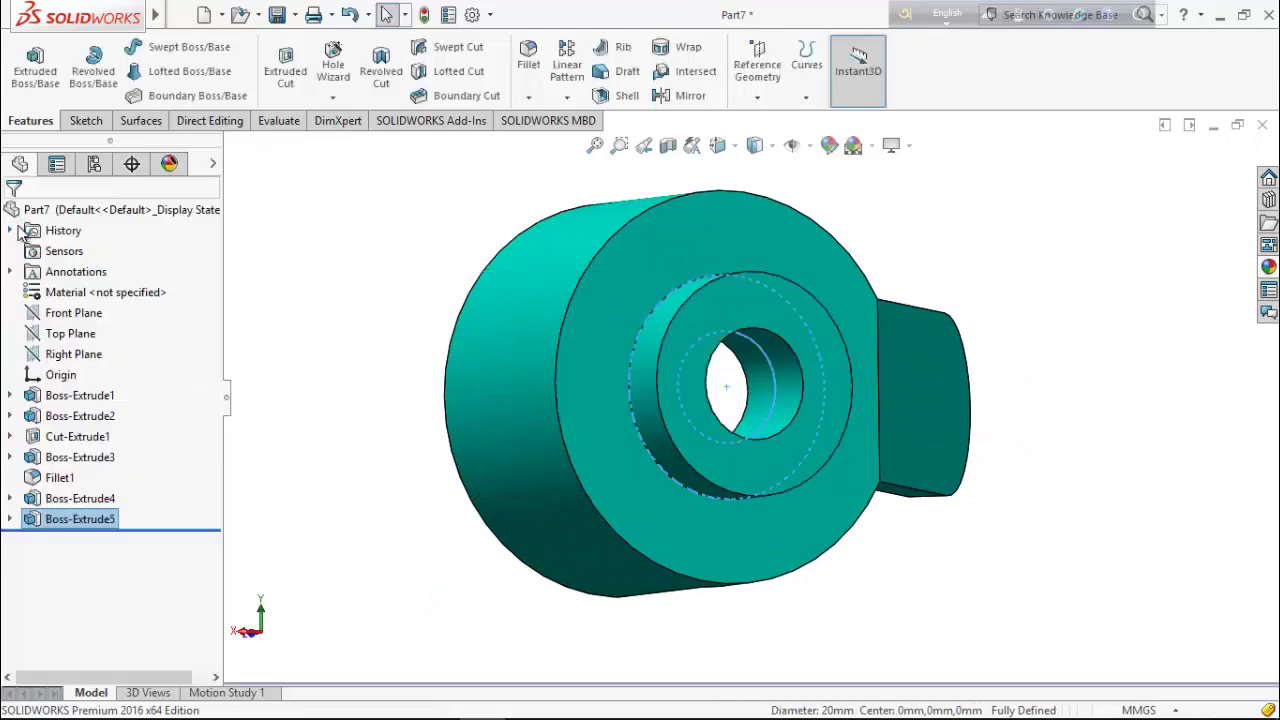
# Start a sketch on the disc's front face and draw a horizontal centerline from the origin toward the arm, ending past the hole's edge
pyautogui.moveTo(437, 583); pyautogui.dragTo(709, 468, button='middle')
pyautogui.rightClick(788, 425)
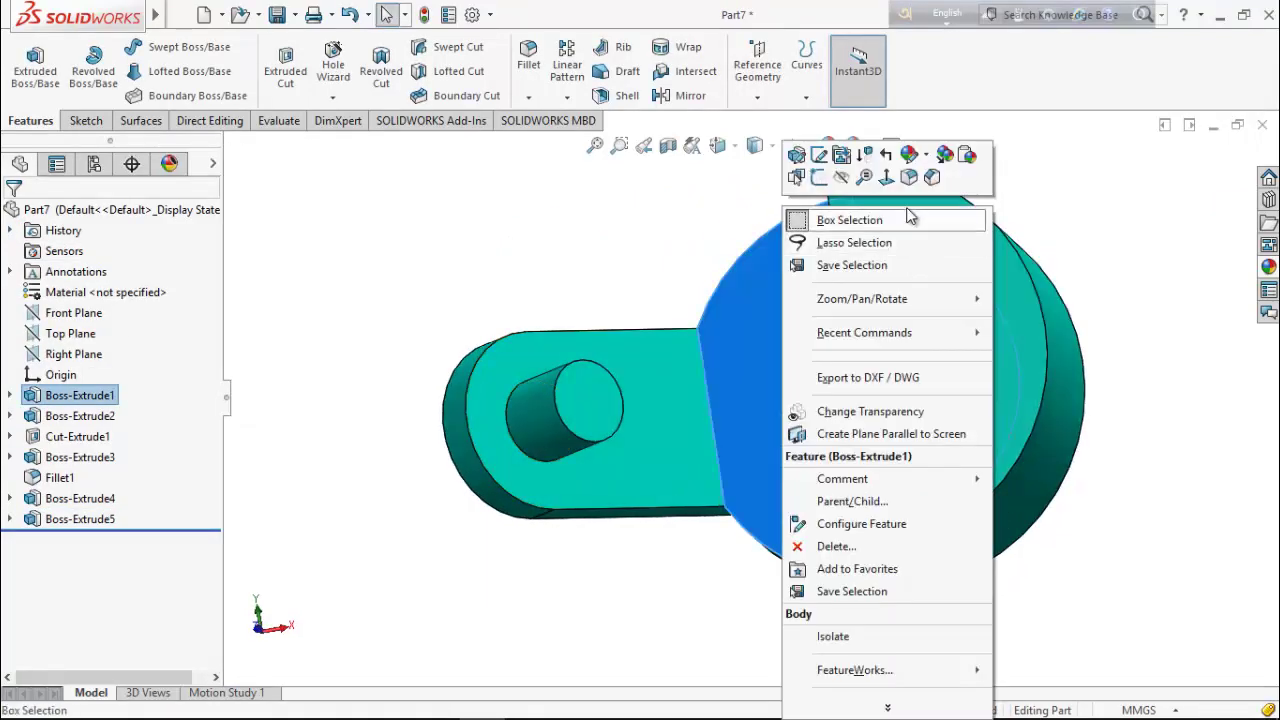
pyautogui.click(886, 177)
pyautogui.rightClick(750, 380)
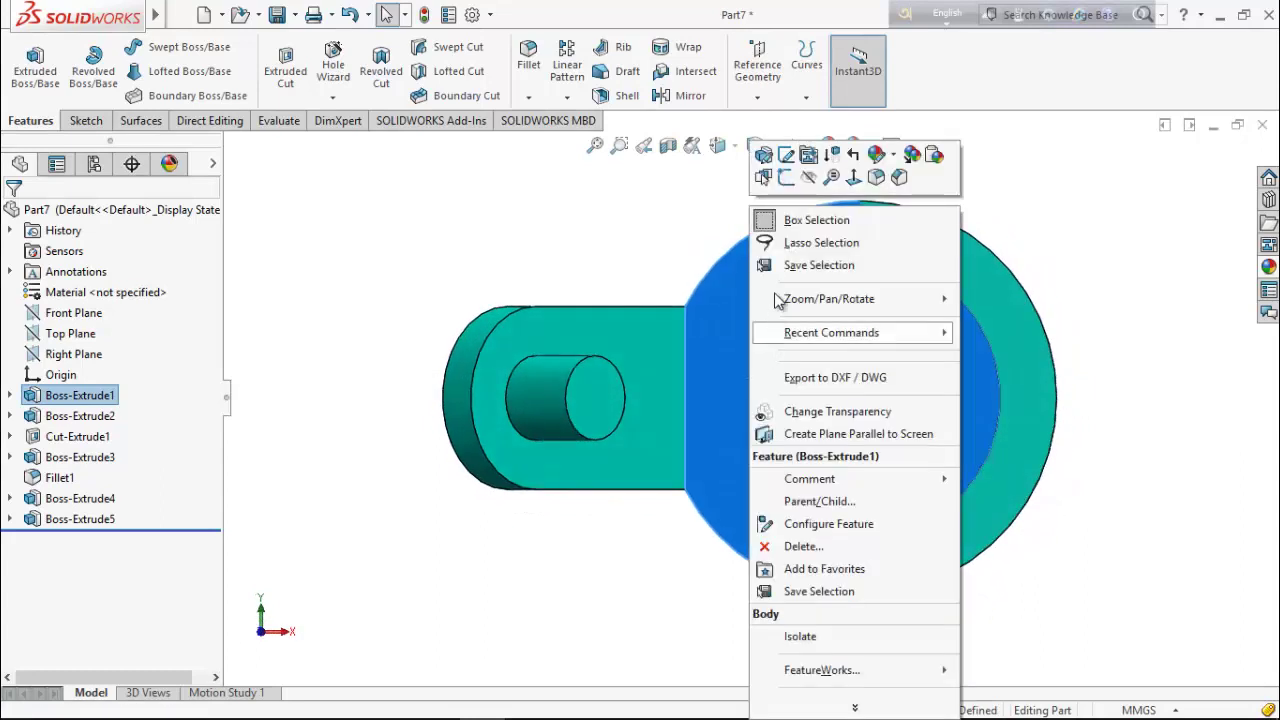
pyautogui.click(784, 177)
pyautogui.scroll(-3, 857, 390)
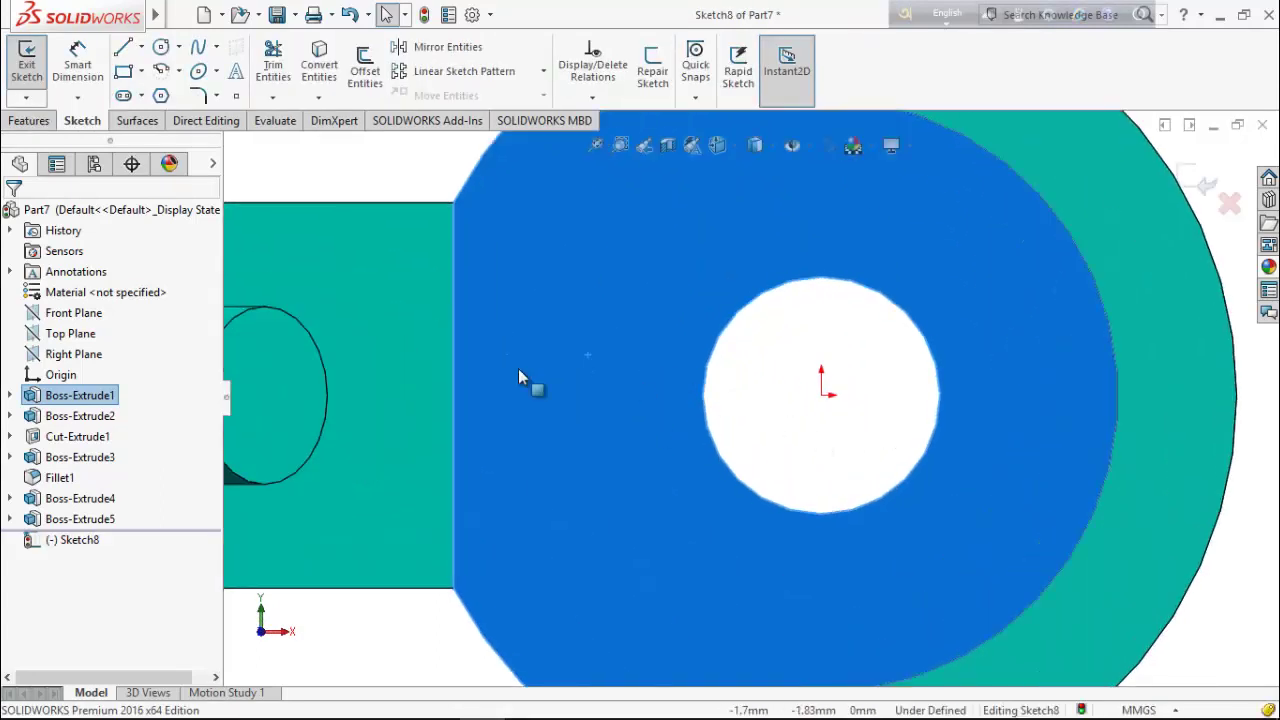
pyautogui.click(142, 48)
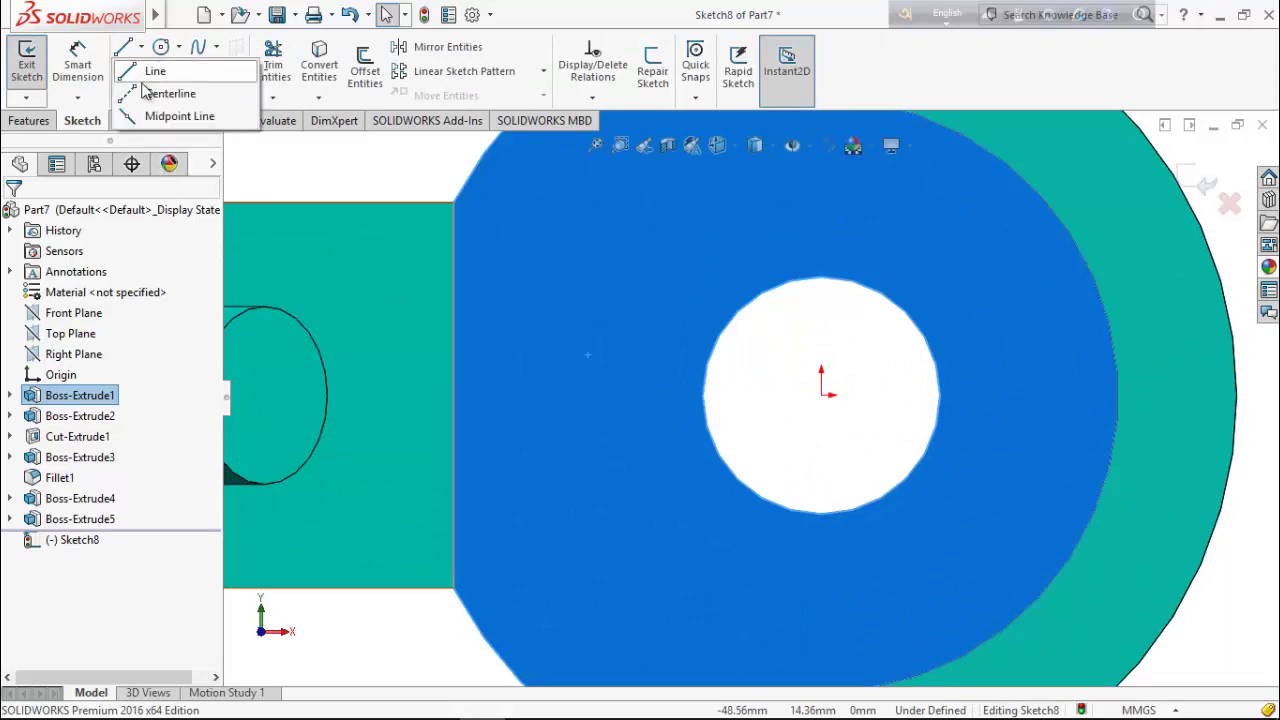
pyautogui.click(168, 89)
pyautogui.click(821, 395)
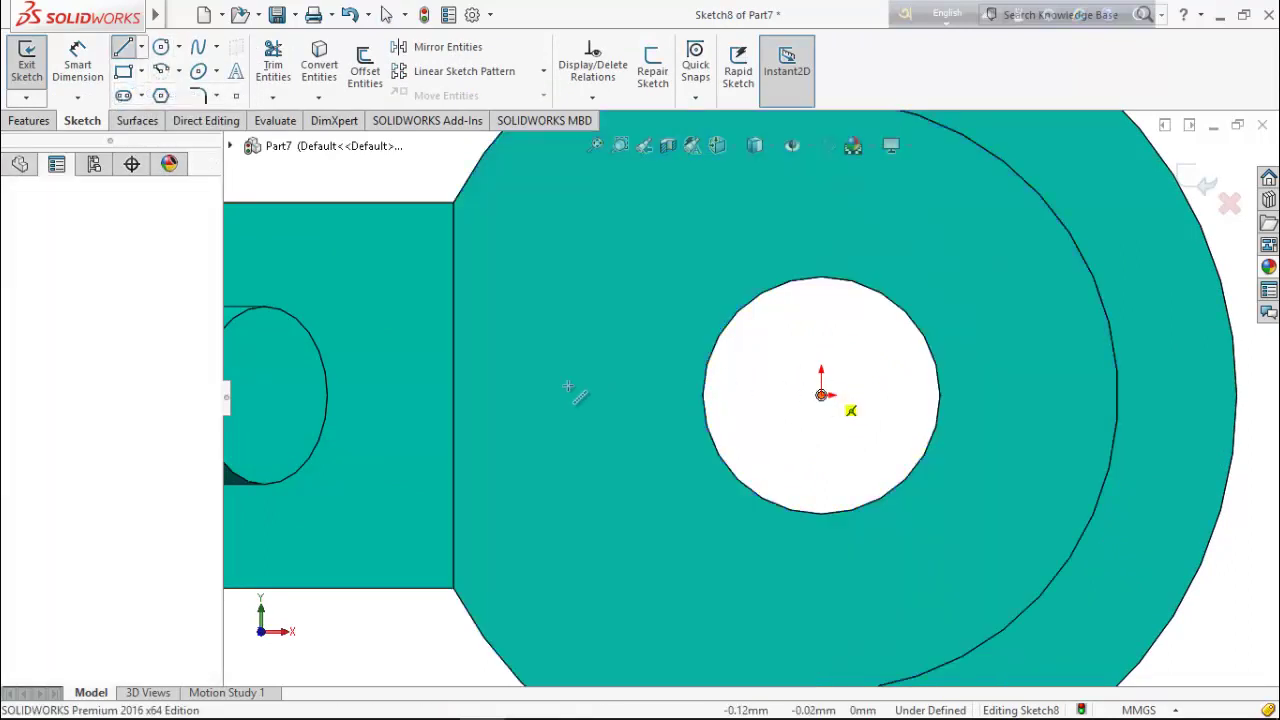
pyautogui.click(547, 395)
pyautogui.rightClick(569, 325)
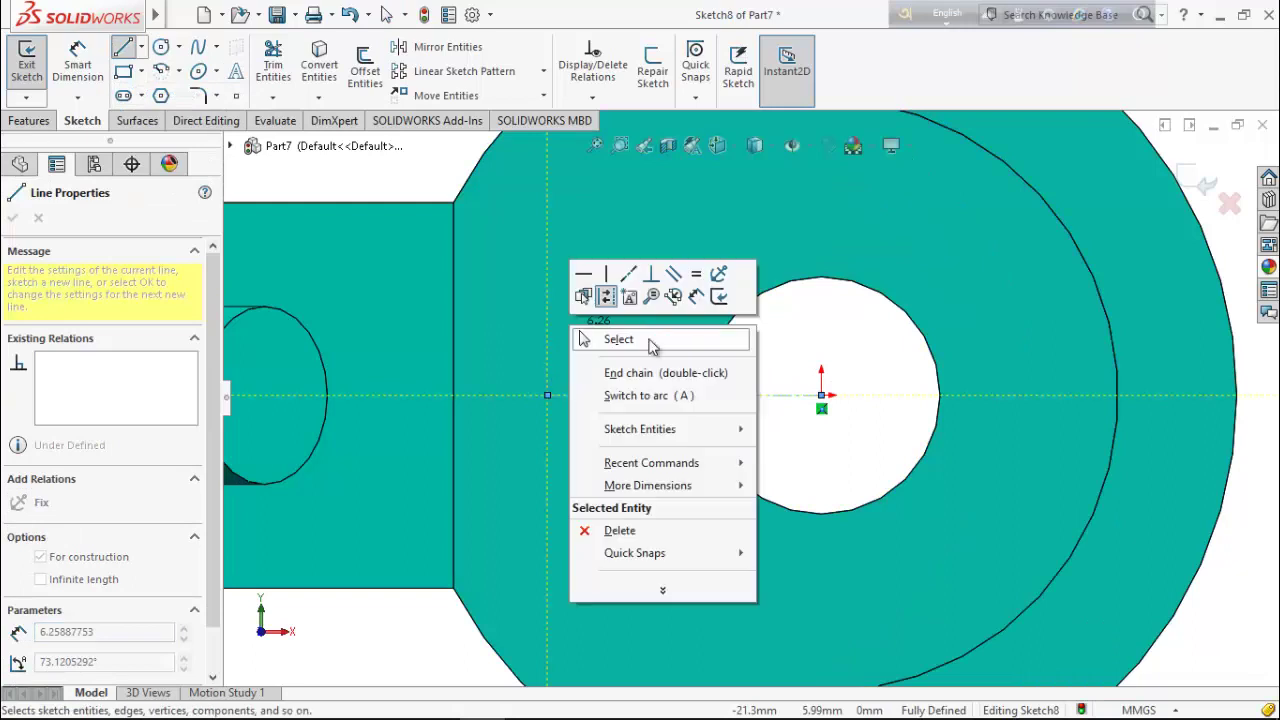
pyautogui.click(614, 337)
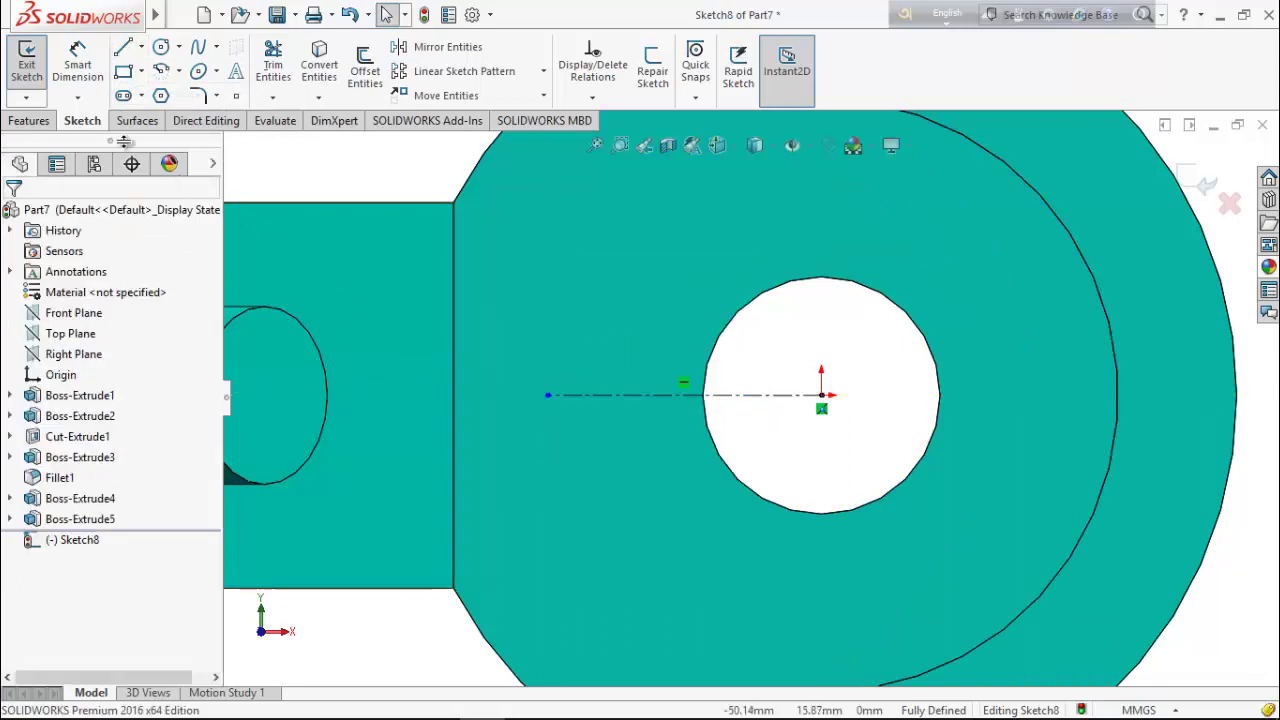
# Draw a corner rectangle about 6.9 mm wide and 9.3 mm high across the centerline, starting on the hole's edge on the arm side
pyautogui.click(123, 71)
pyautogui.scroll(-2, 739, 366)
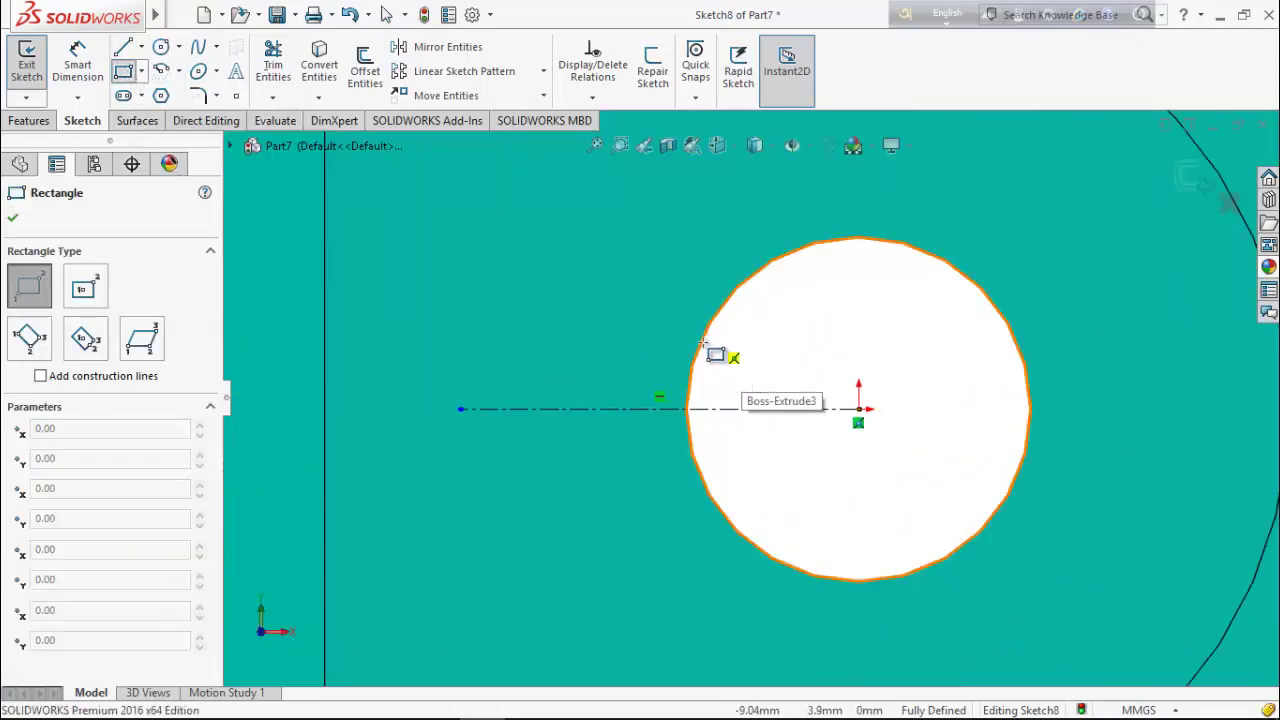
pyautogui.click(701, 342)
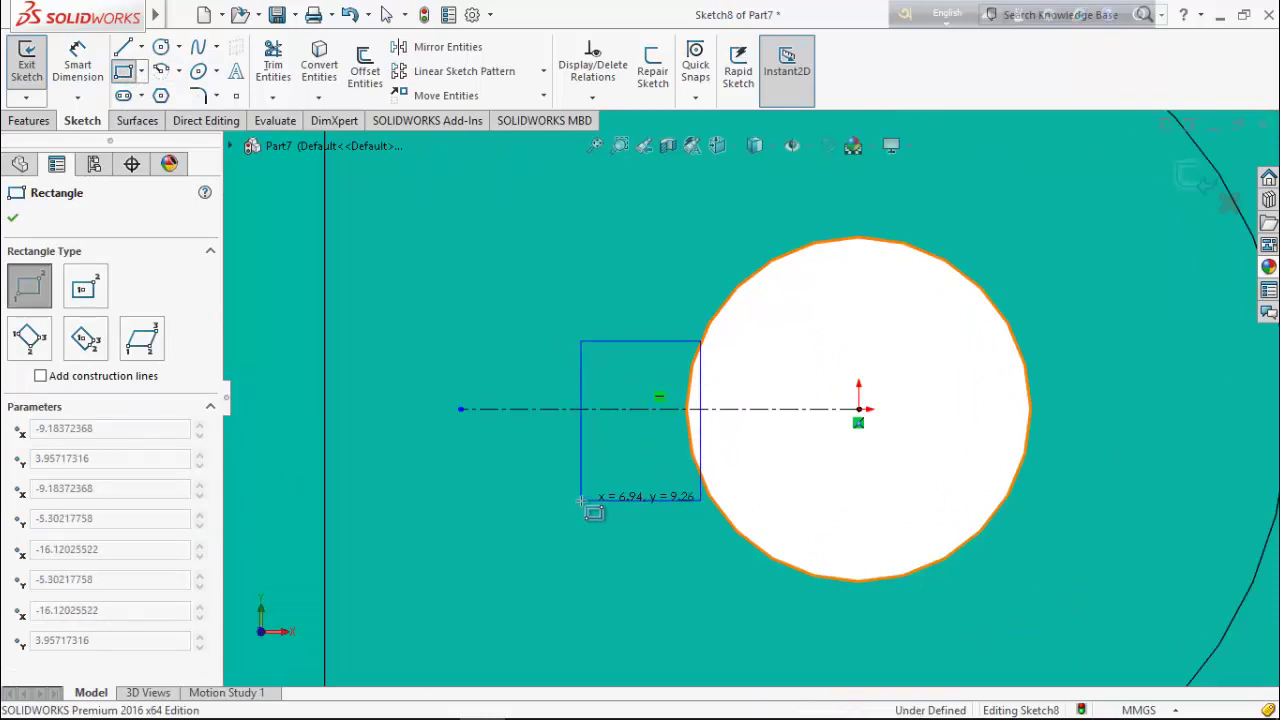
pyautogui.click(581, 500)
pyautogui.rightClick(505, 345)
pyautogui.click(534, 352)
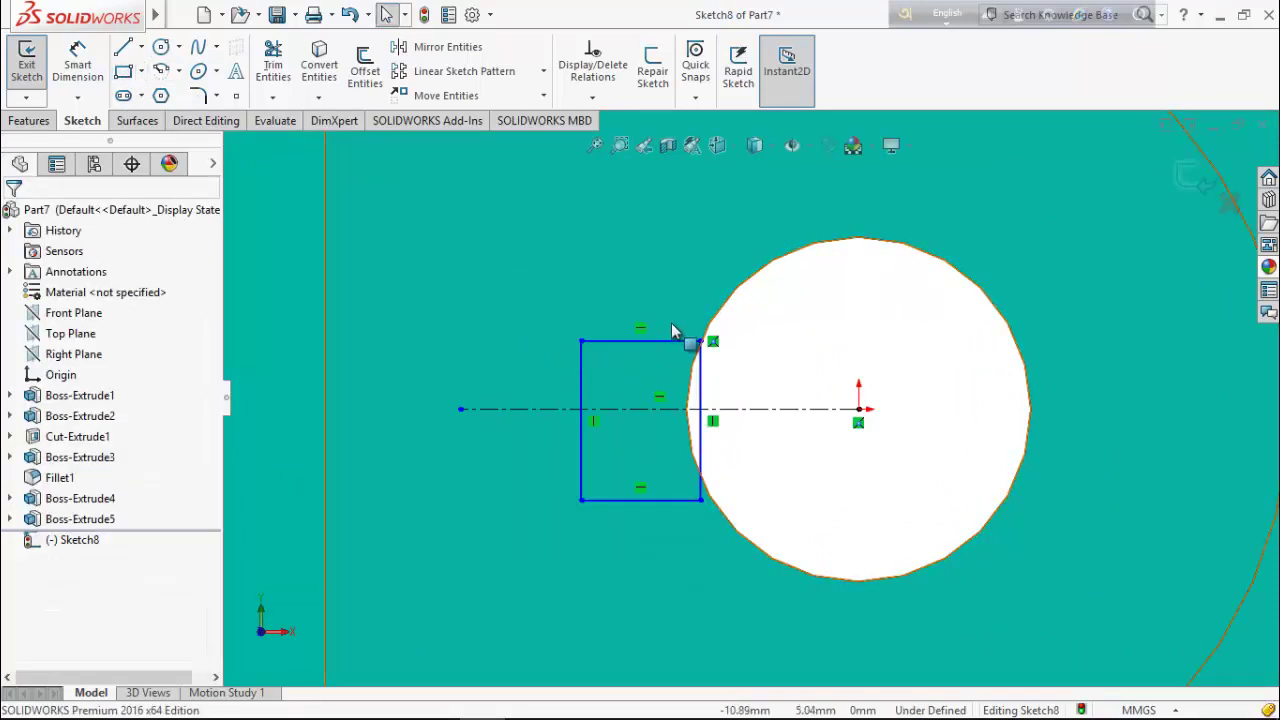
# Make the rectangle's two horizontal sides symmetric about the centerline
pyautogui.moveTo(672, 324); pyautogui.dragTo(622, 544)
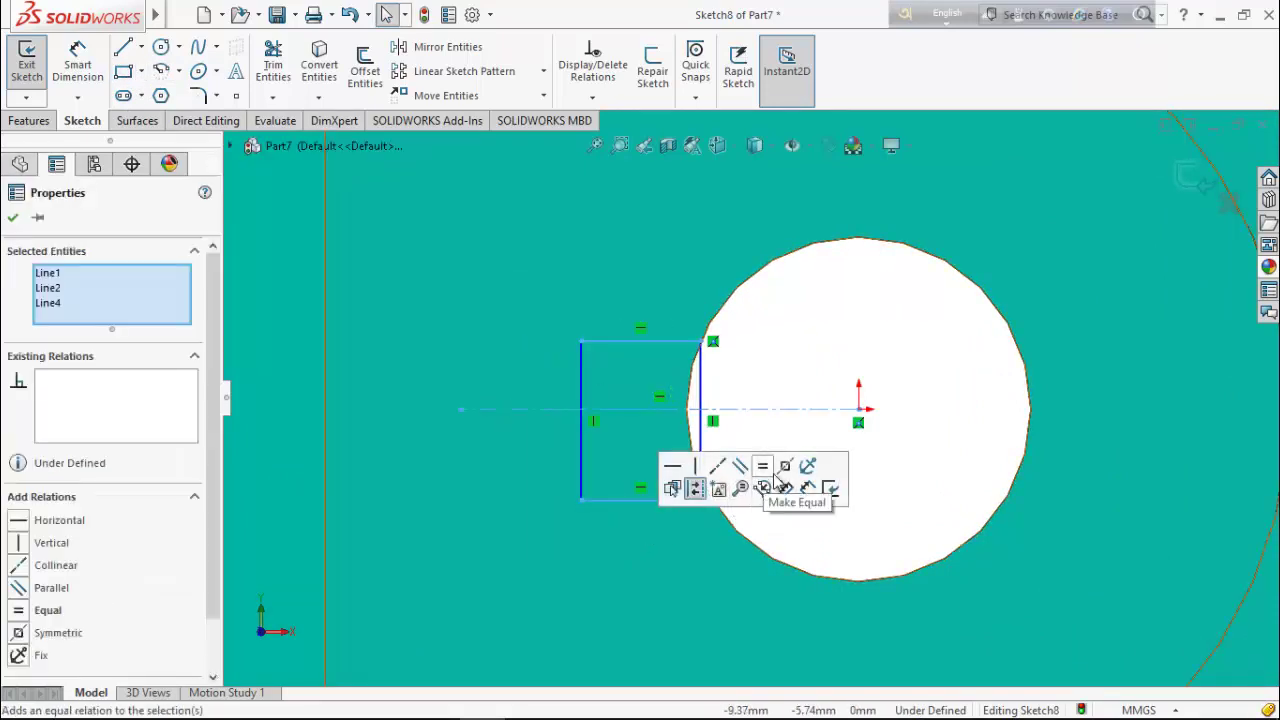
pyautogui.click(785, 467)
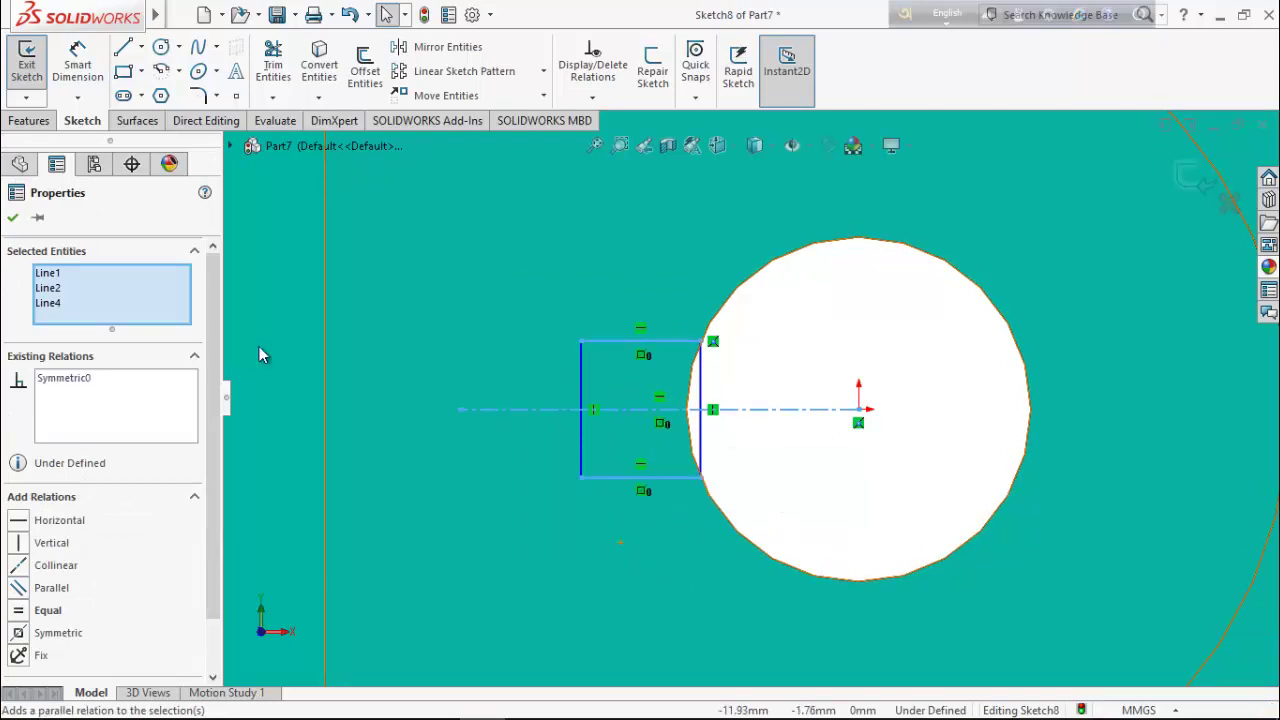
pyautogui.click(12, 217)
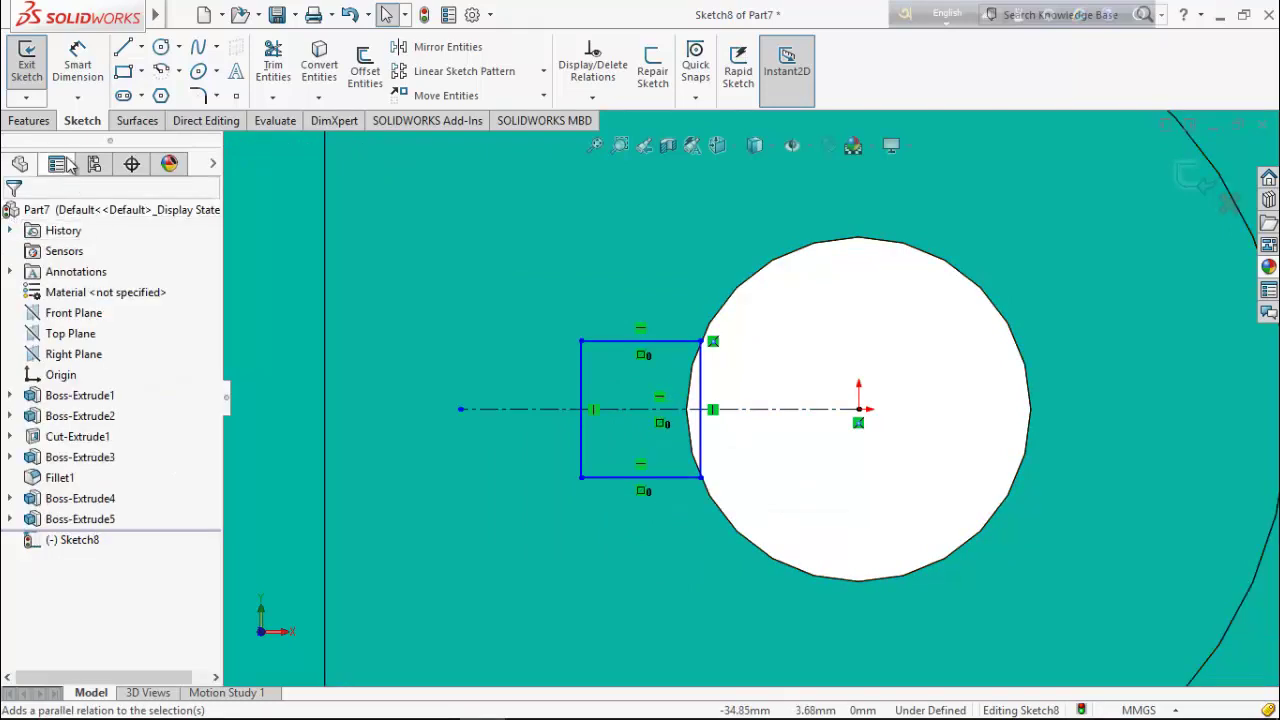
# Dimension the keyway rectangle's outer vertical side at 4 mm
pyautogui.click(77, 62)
pyautogui.click(582, 452)
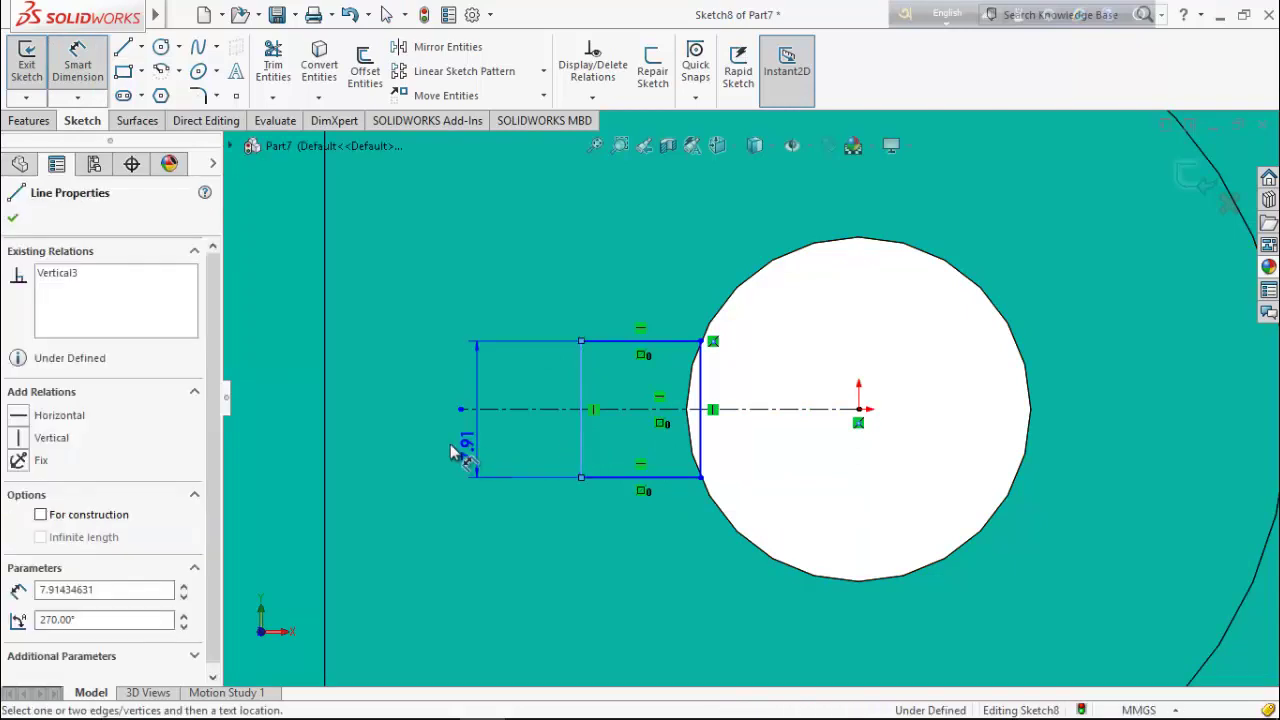
pyautogui.click(437, 449)
pyautogui.write('4')
pyautogui.press('Return')
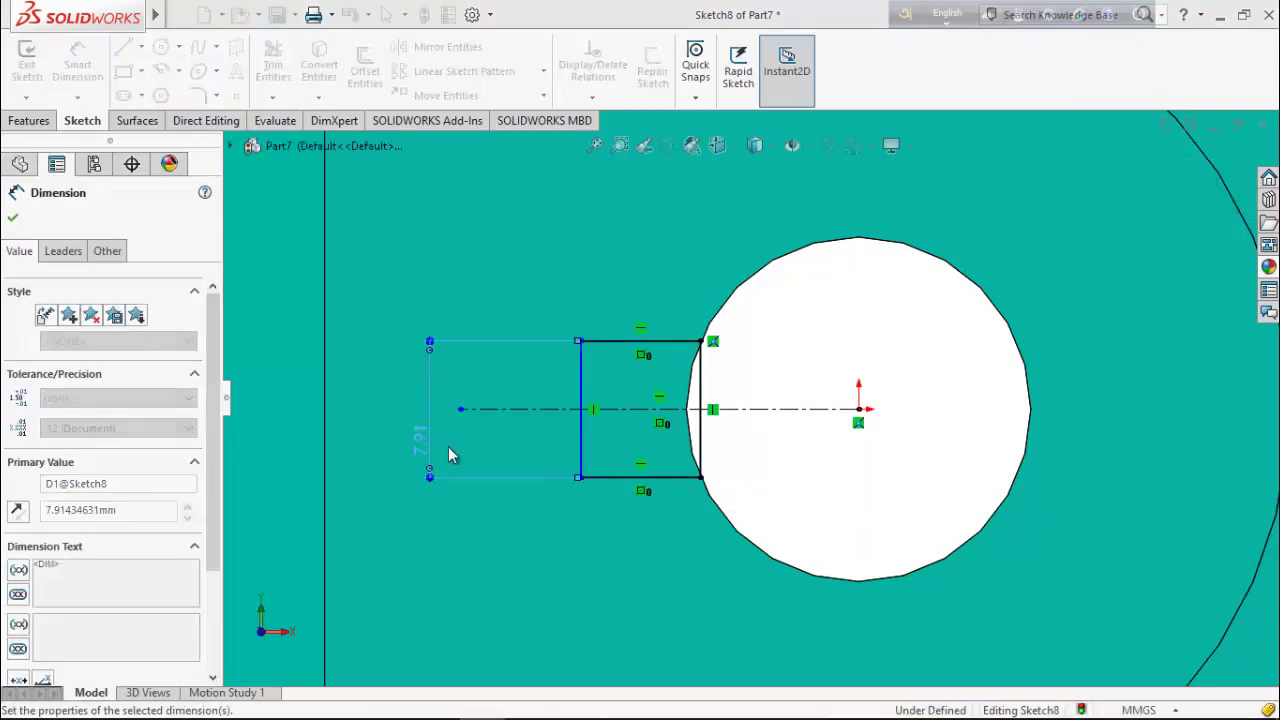
# Dimension the distance from the origin to the keyway rectangle's outer vertical side at 12 mm
pyautogui.click(860, 411)
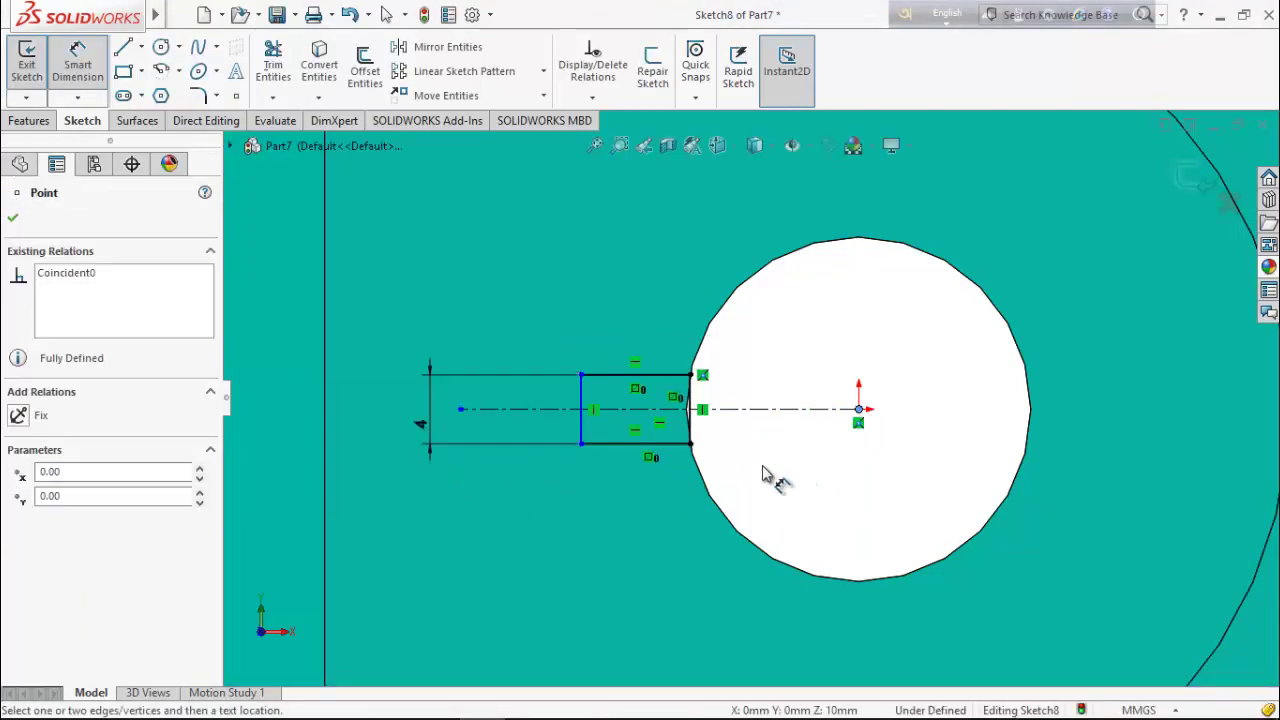
pyautogui.click(582, 436)
pyautogui.click(700, 524)
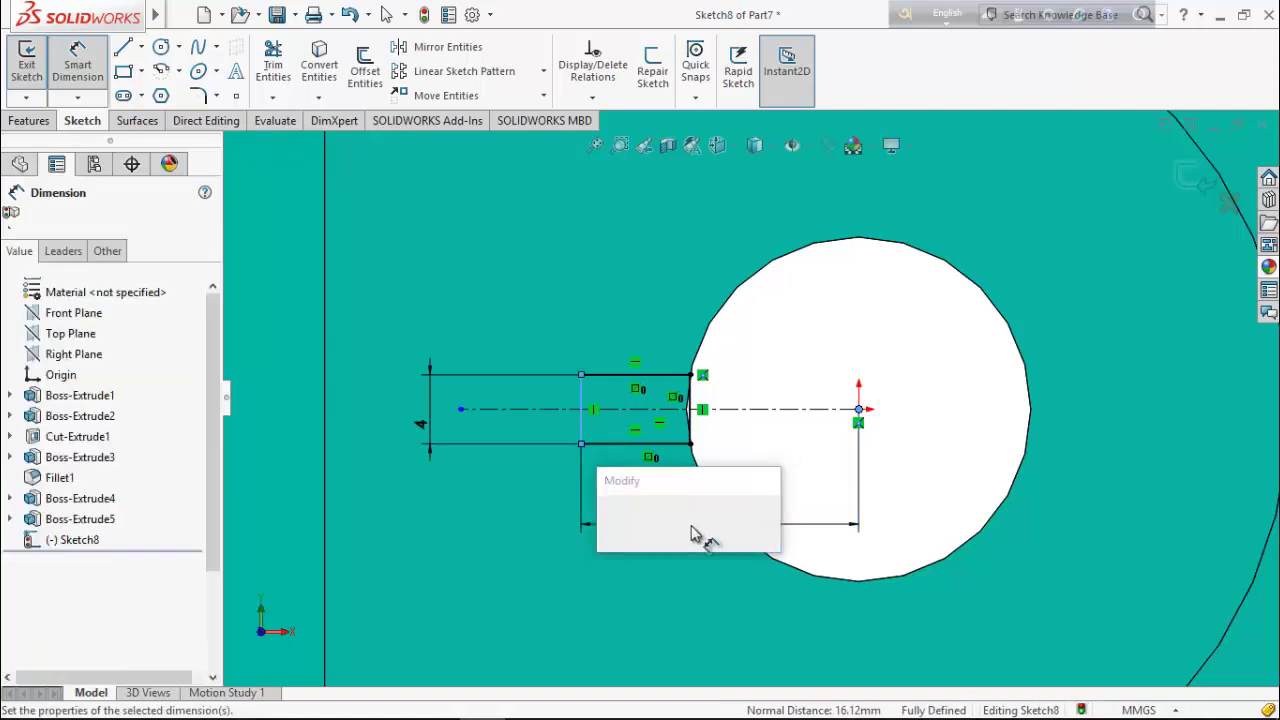
pyautogui.write('12')
pyautogui.press('Return')
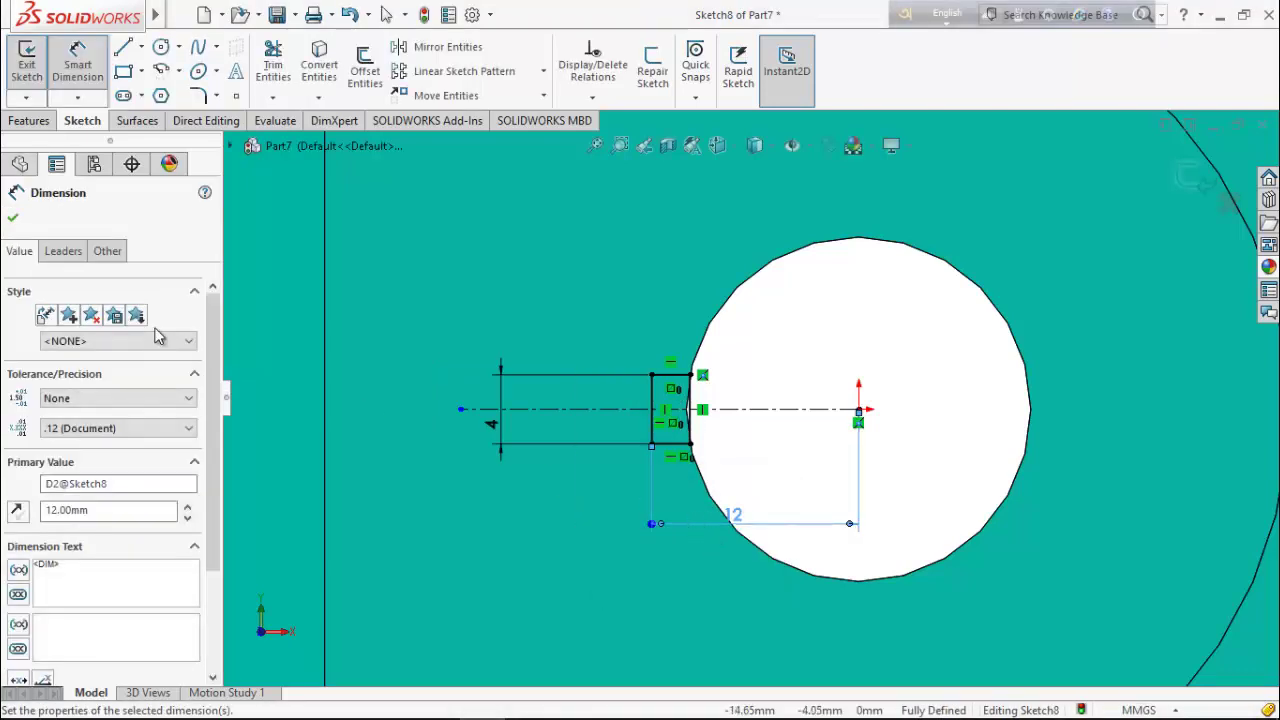
pyautogui.click(13, 218)
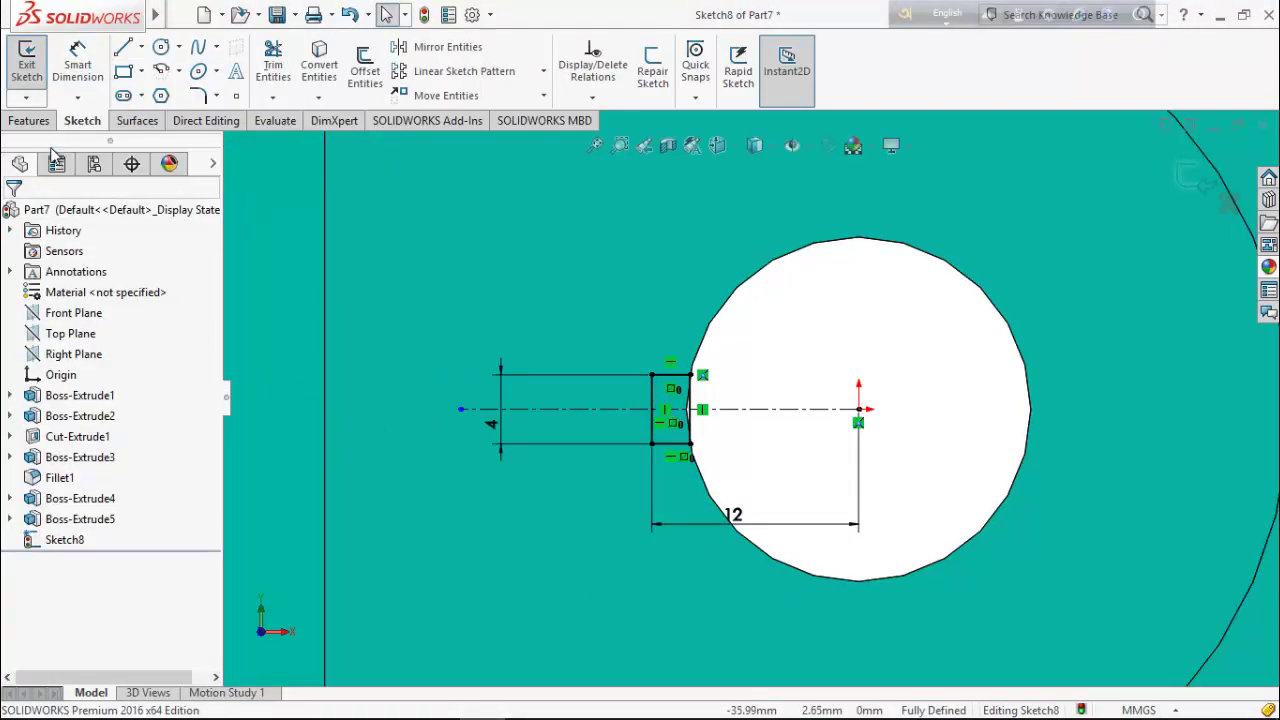
# Cut-extrude the keyway rectangle with the Up To Next end condition to notch the wheel's central bore
pyautogui.click(28, 121)
pyautogui.click(285, 70)
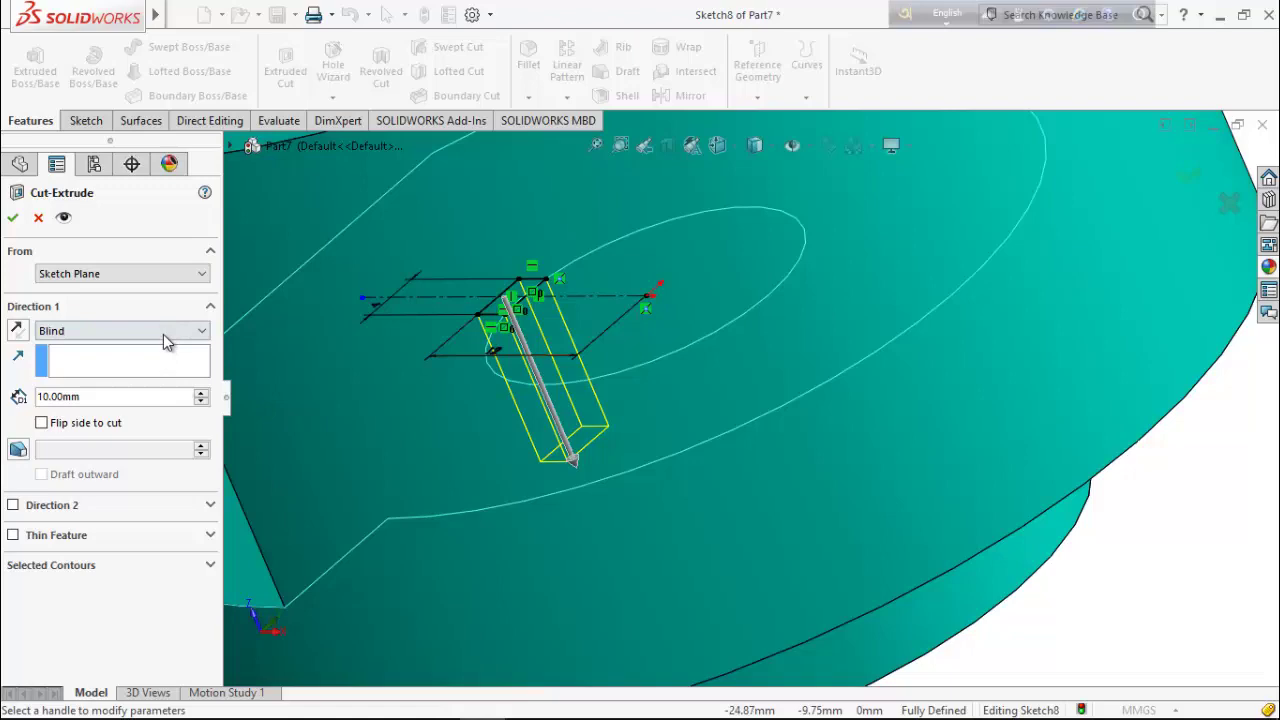
pyautogui.click(164, 334)
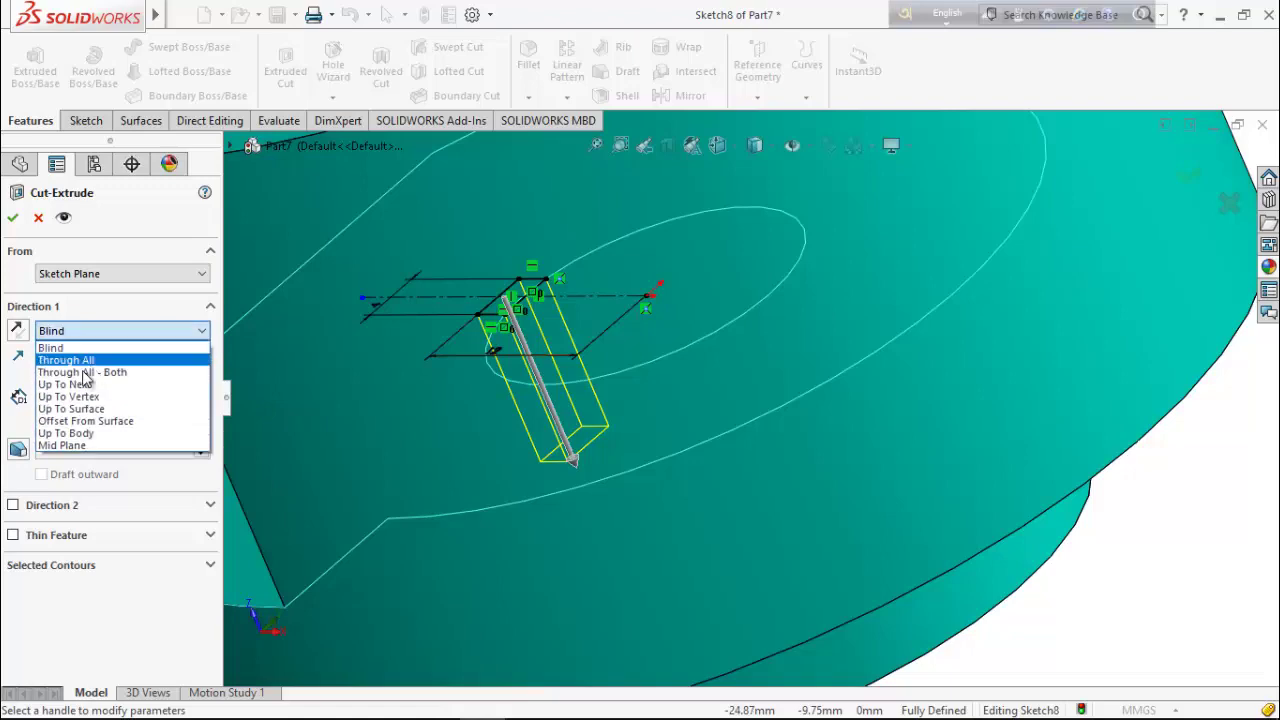
pyautogui.click(80, 381)
pyautogui.scroll(3, 253, 375)
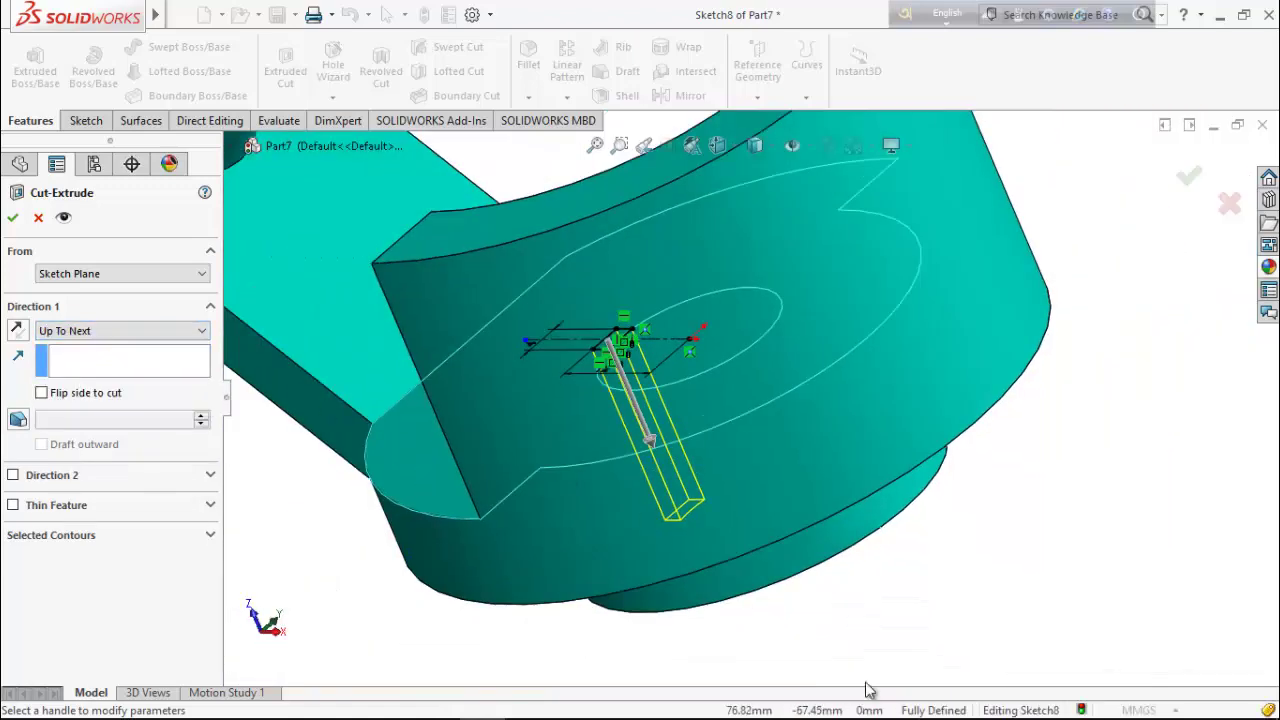
pyautogui.moveTo(894, 523)
pyautogui.mouseDown(button='middle')
pyautogui.moveTo(950, 600)
pyautogui.moveTo(1005, 638)
pyautogui.mouseUp(button='middle')
pyautogui.click(11, 218)
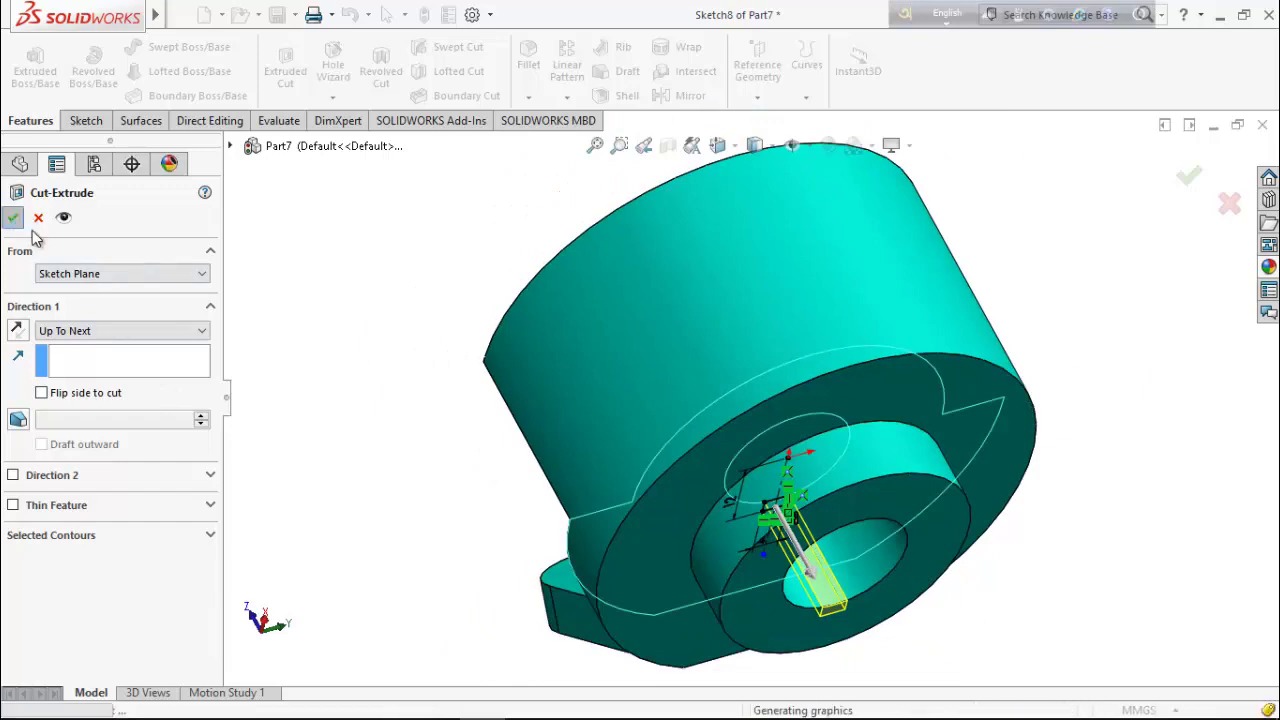
pyautogui.moveTo(401, 307); pyautogui.dragTo(600, 405, button='middle')
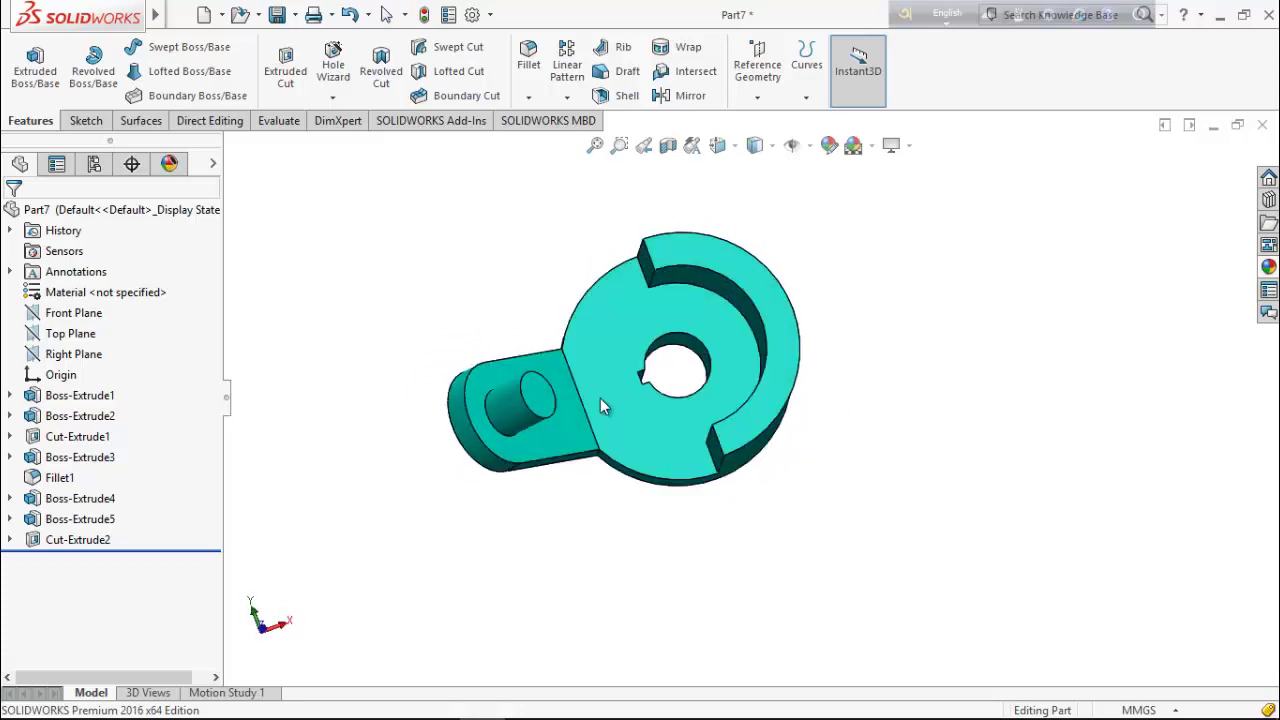
# Save the part in the Spherical Geneva Mechanism folder, entering Drive as the file name
pyautogui.click(279, 16)
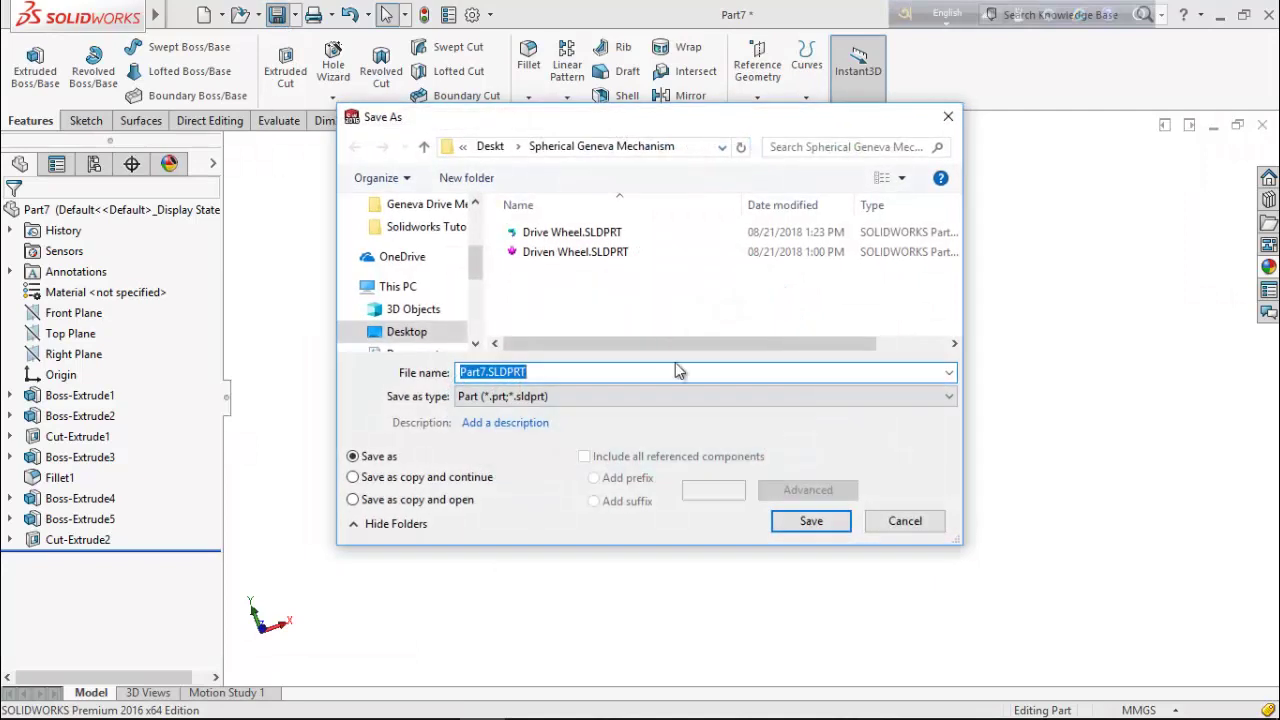
pyautogui.write('Dr')
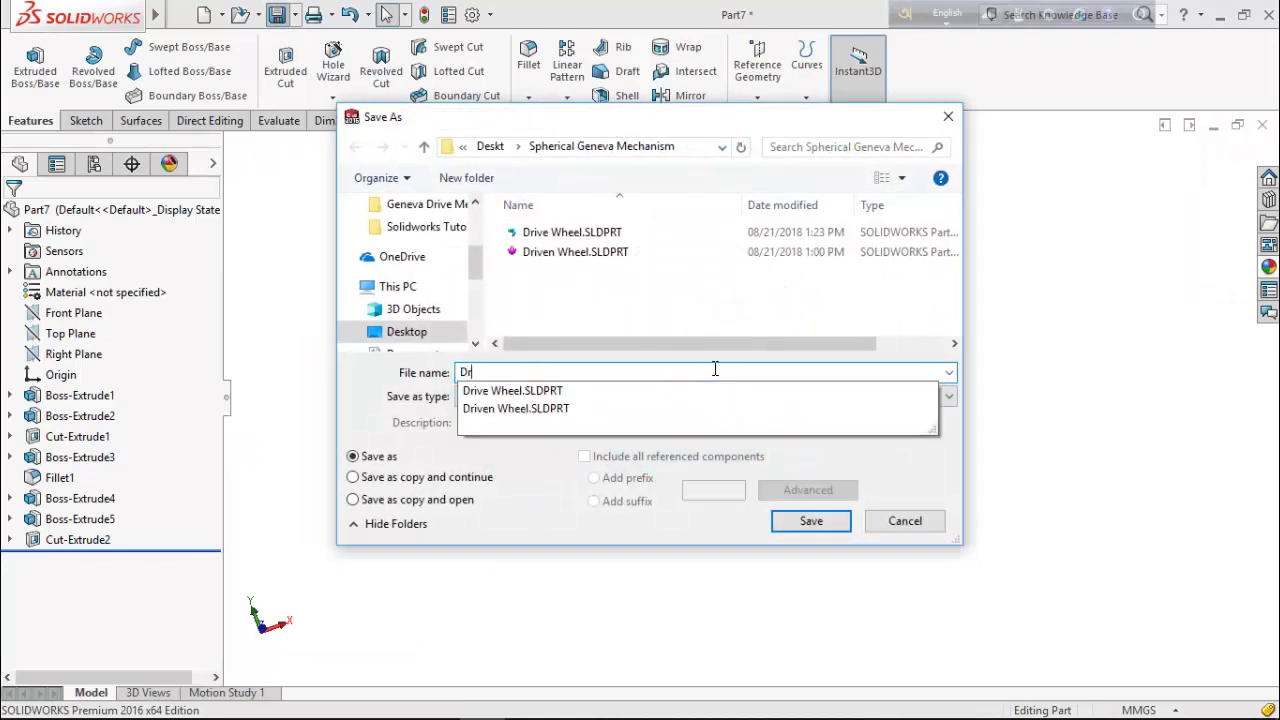
pyautogui.write('ive')
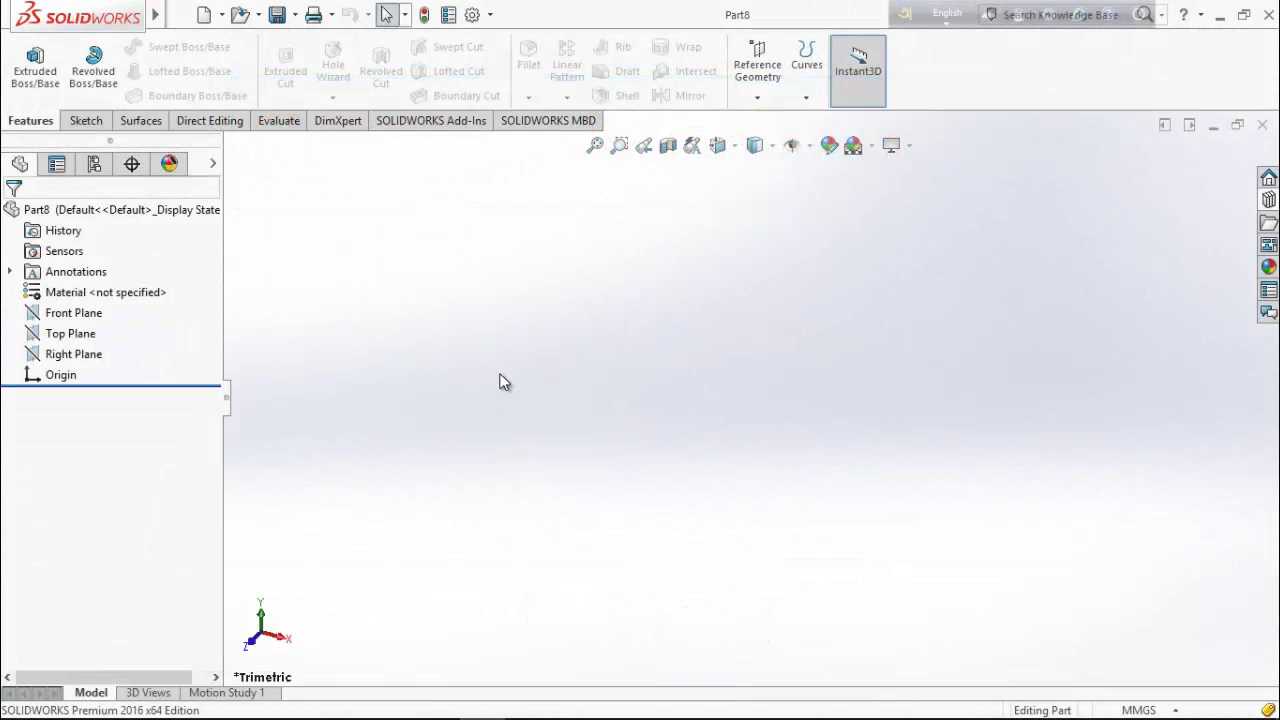
# On the Front Plane of a new part, sketch stepped lines from the origin: about 29 mm across, 37 mm down, outward, and 16 mm down
pyautogui.rightClick(80, 313)
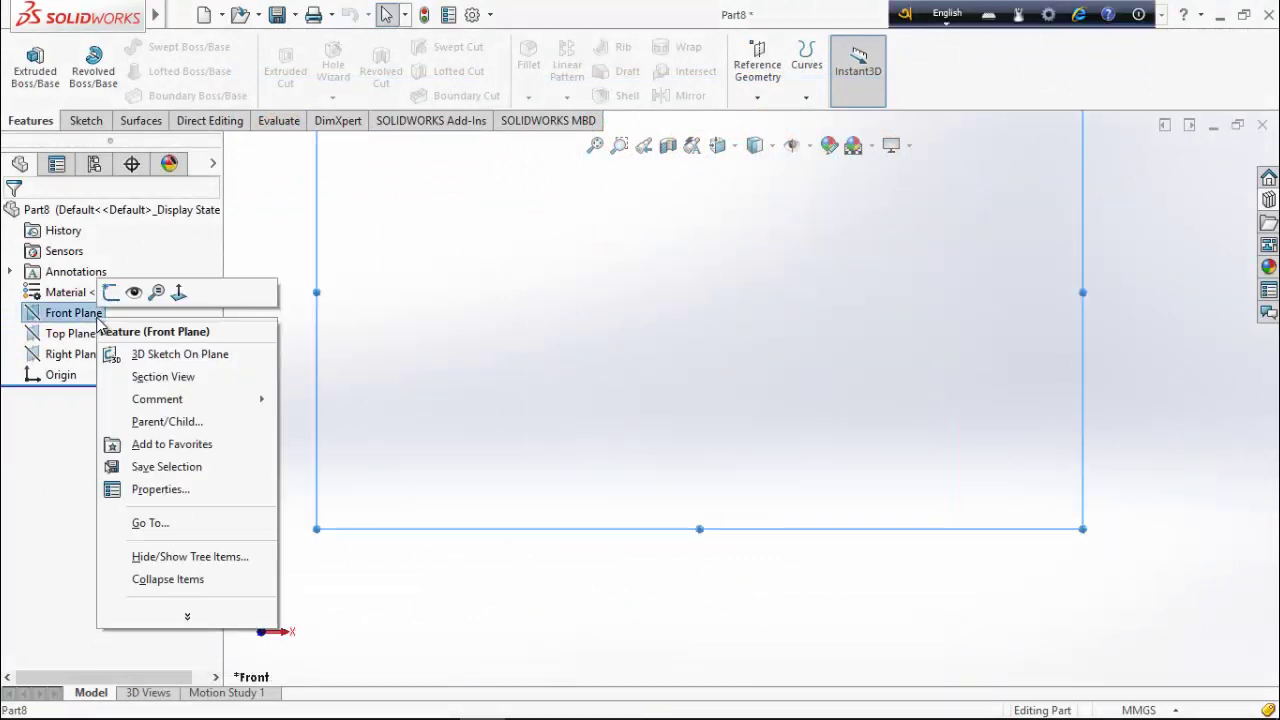
pyautogui.click(112, 292)
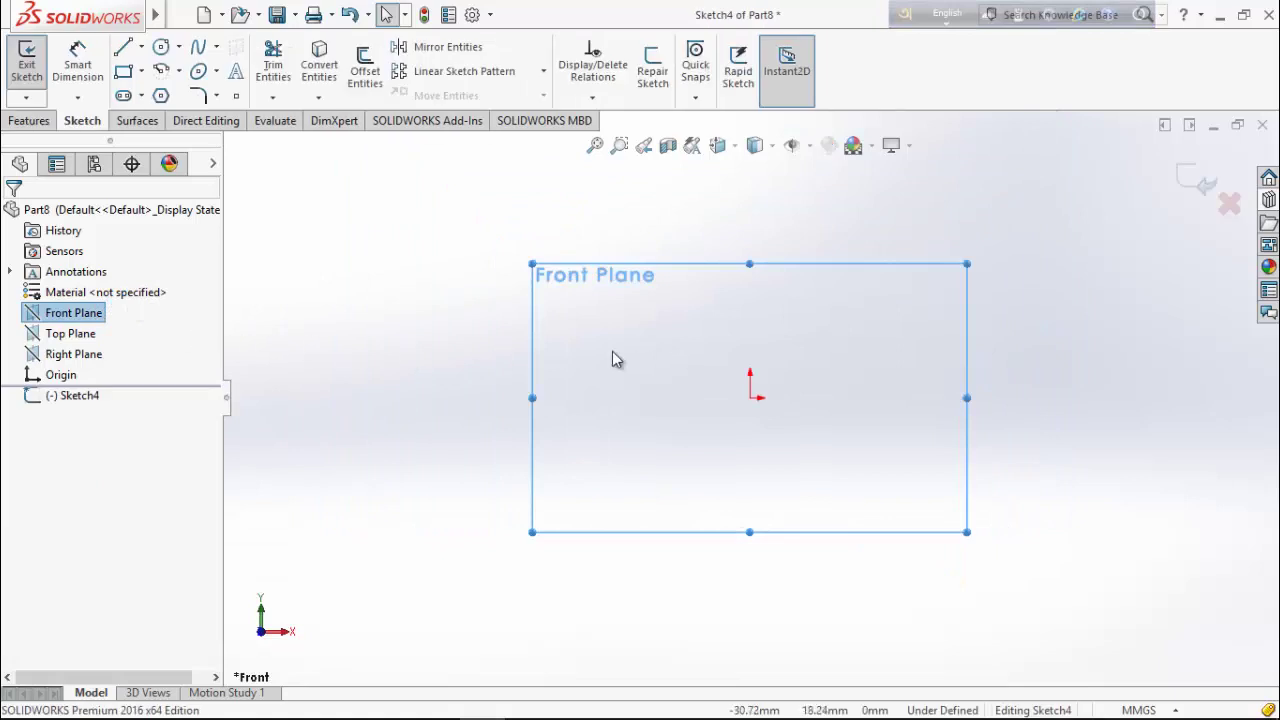
pyautogui.click(123, 50)
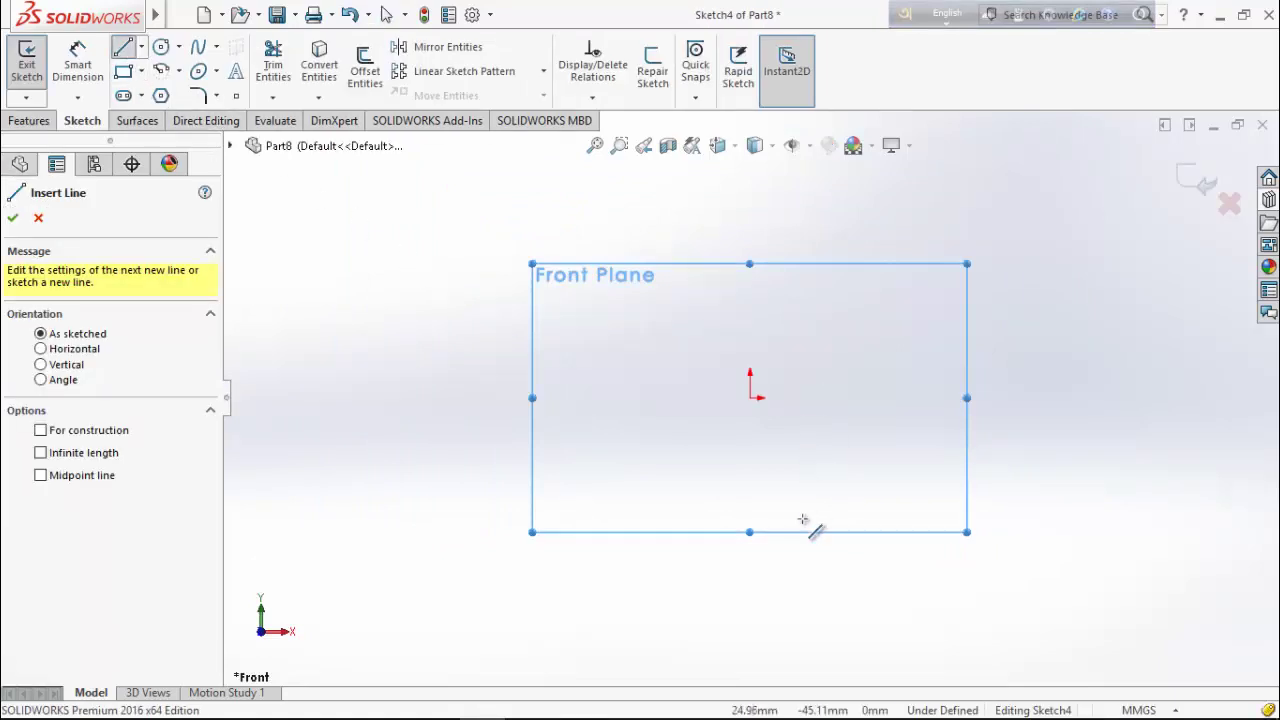
pyautogui.scroll(-4, 780, 560)
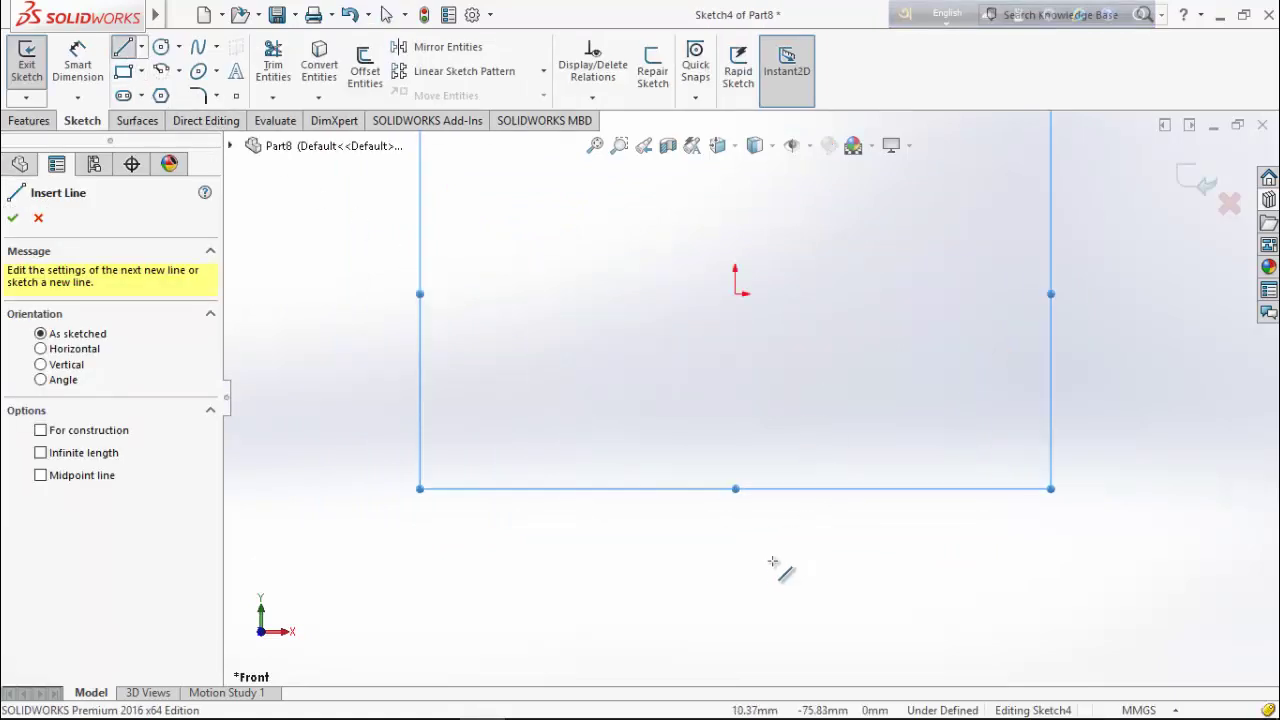
pyautogui.click(734, 167)
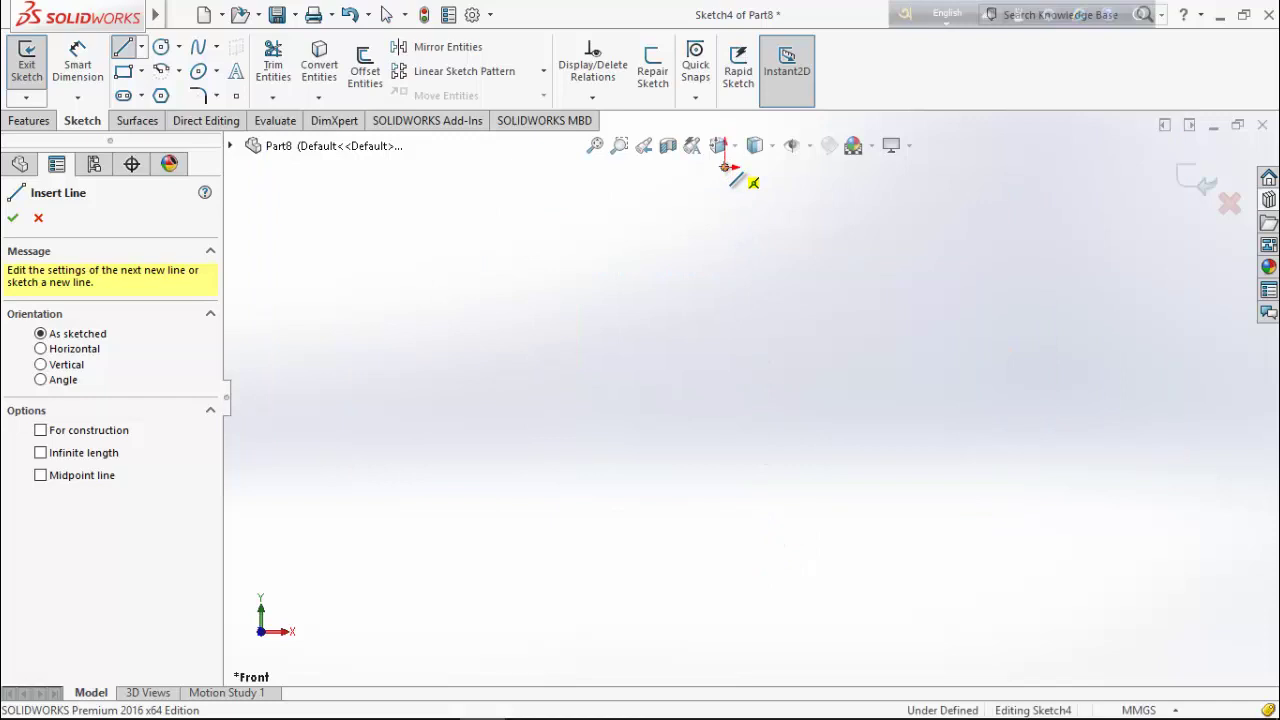
pyautogui.click(875, 170)
pyautogui.click(886, 355)
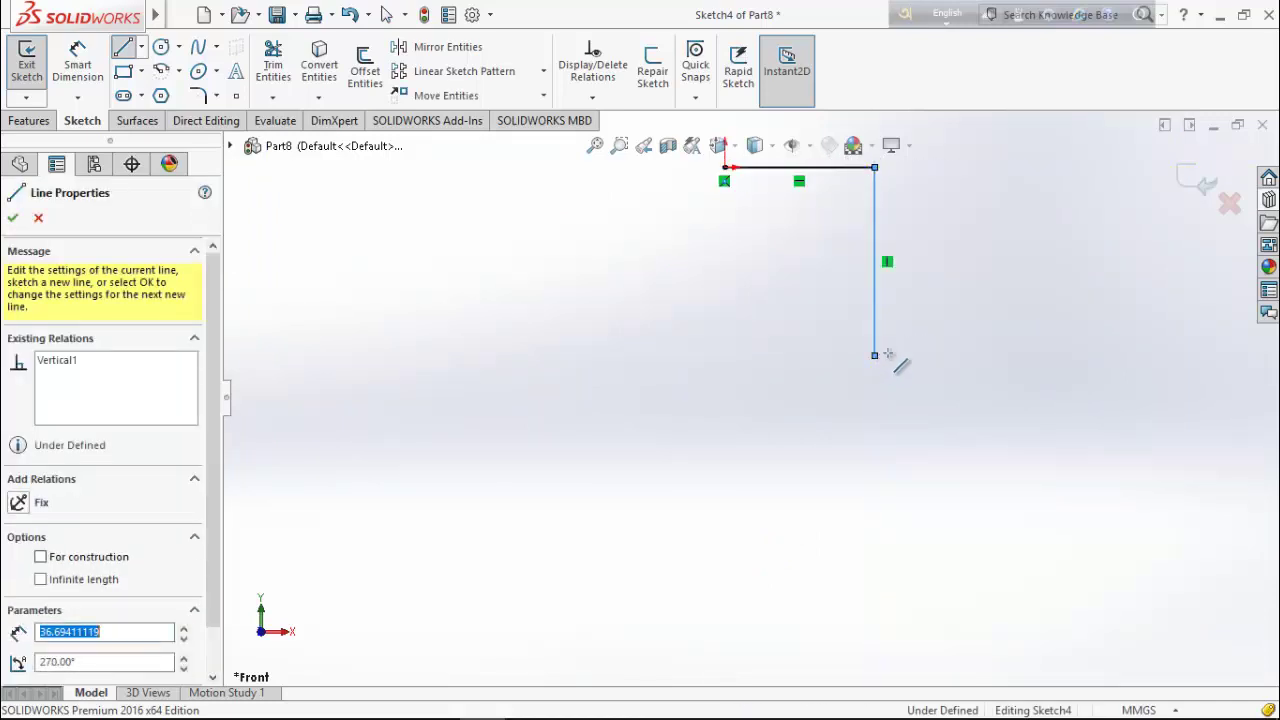
pyautogui.click(967, 356)
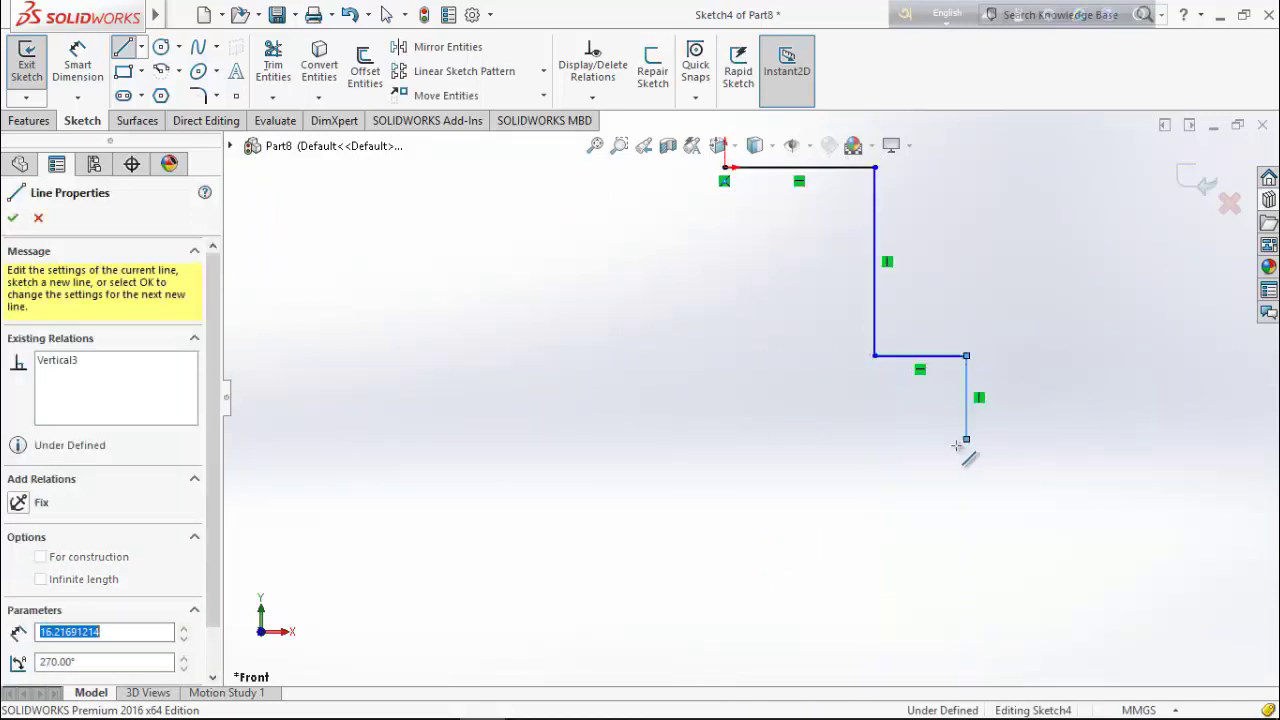
pyautogui.click(958, 445)
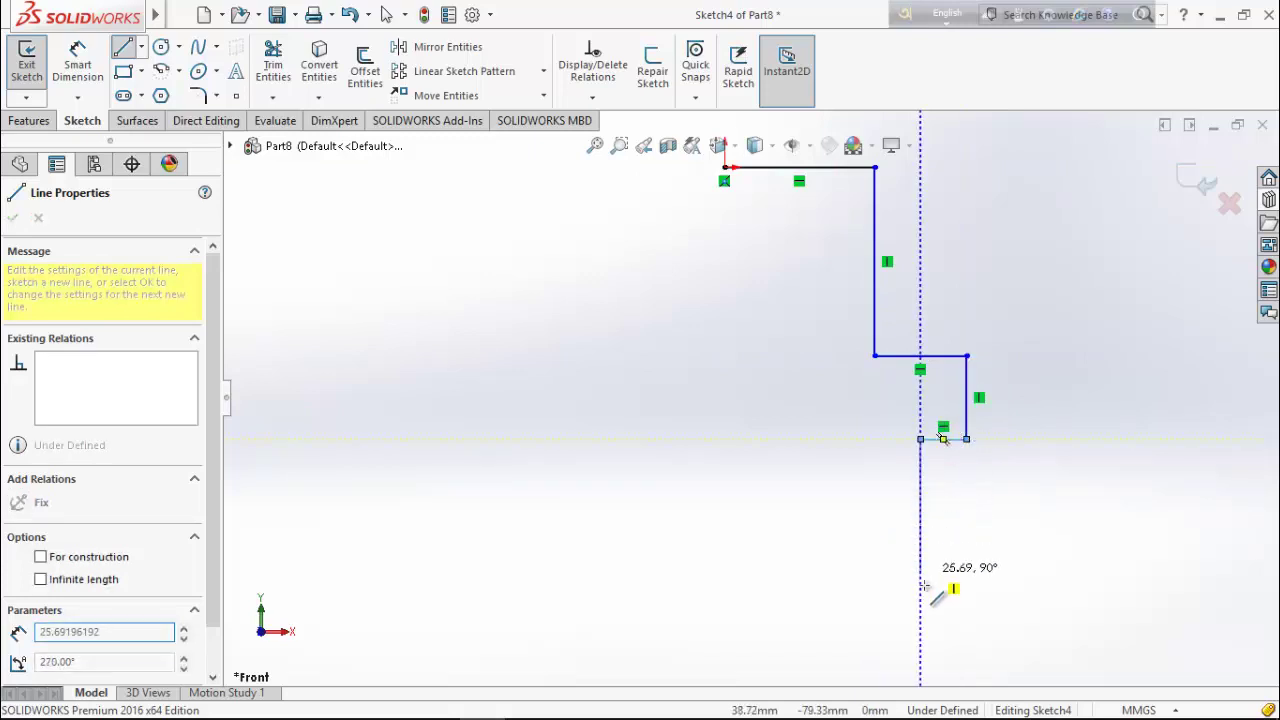
# Close the stepped profile with a long vertical side, a base about 38 mm wide ending below the origin, and a vertical line back to the origin
pyautogui.press('z')
pyautogui.press('z')
pyautogui.press('z')
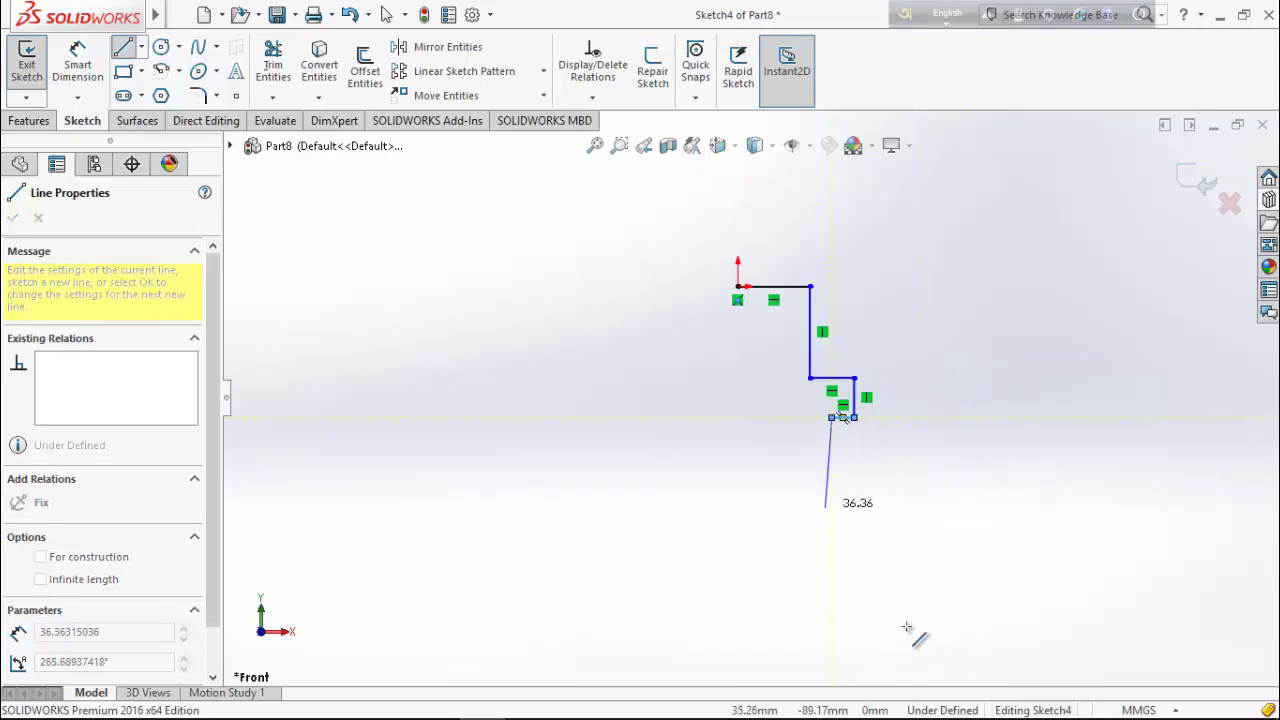
pyautogui.click(831, 672)
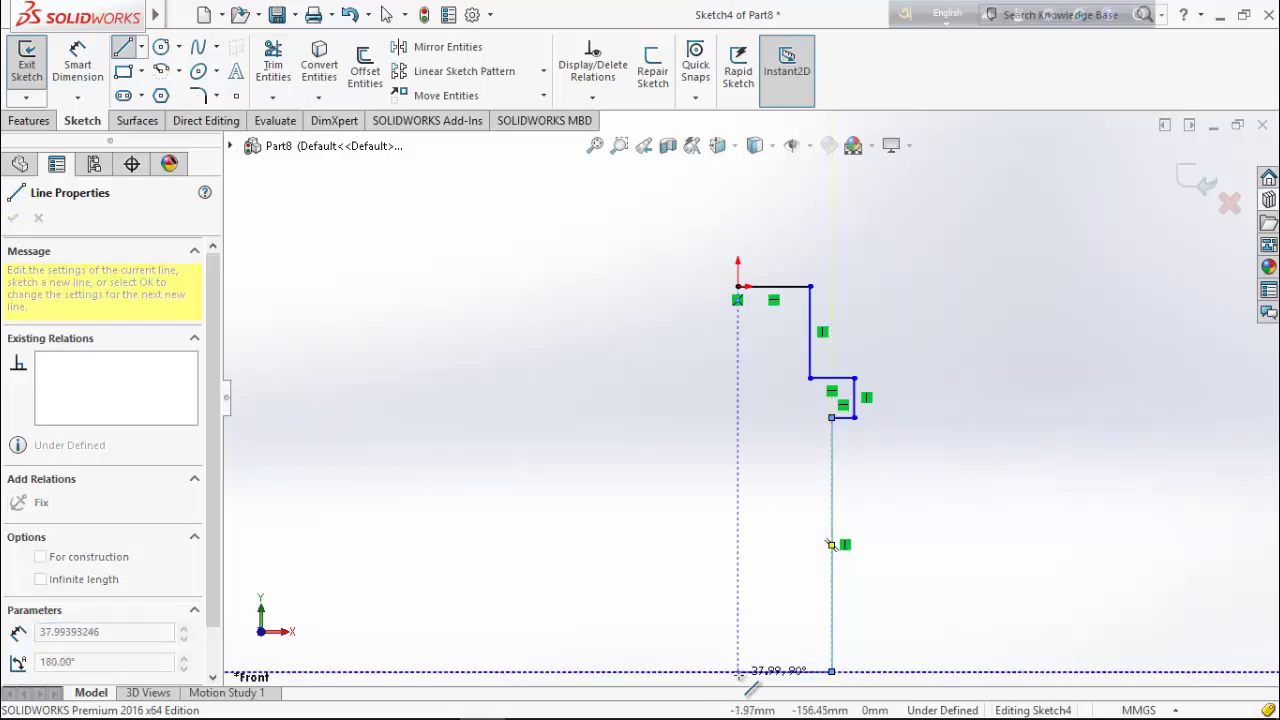
pyautogui.click(738, 672)
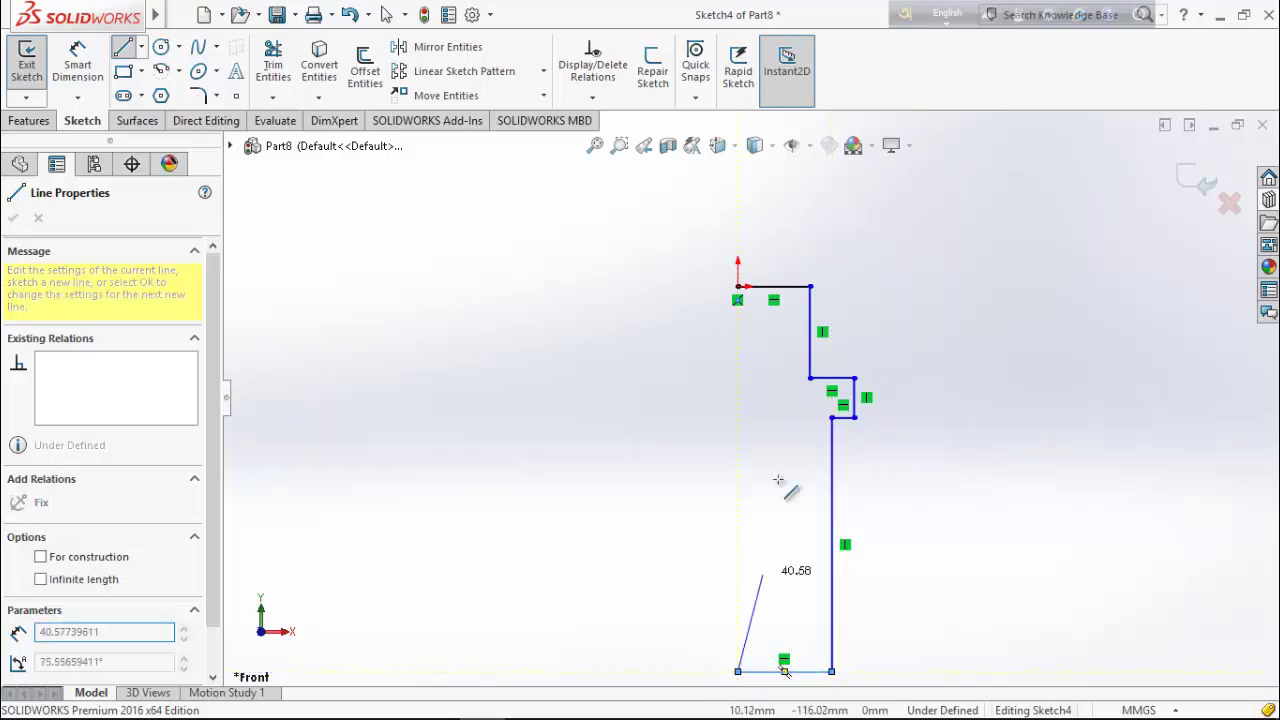
pyautogui.click(738, 287)
pyautogui.rightClick(571, 300)
pyautogui.click(586, 311)
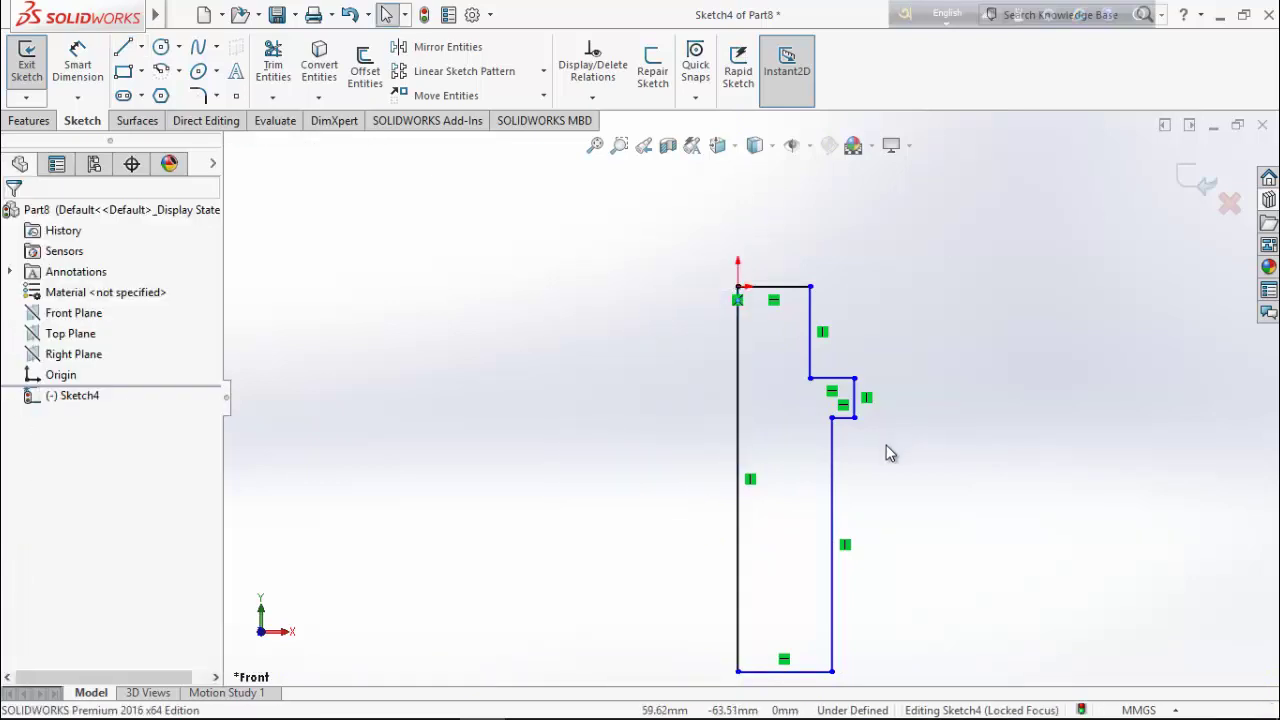
# Dimension the profile's top horizontal line at 10 mm
pyautogui.scroll(-1, 884, 533)
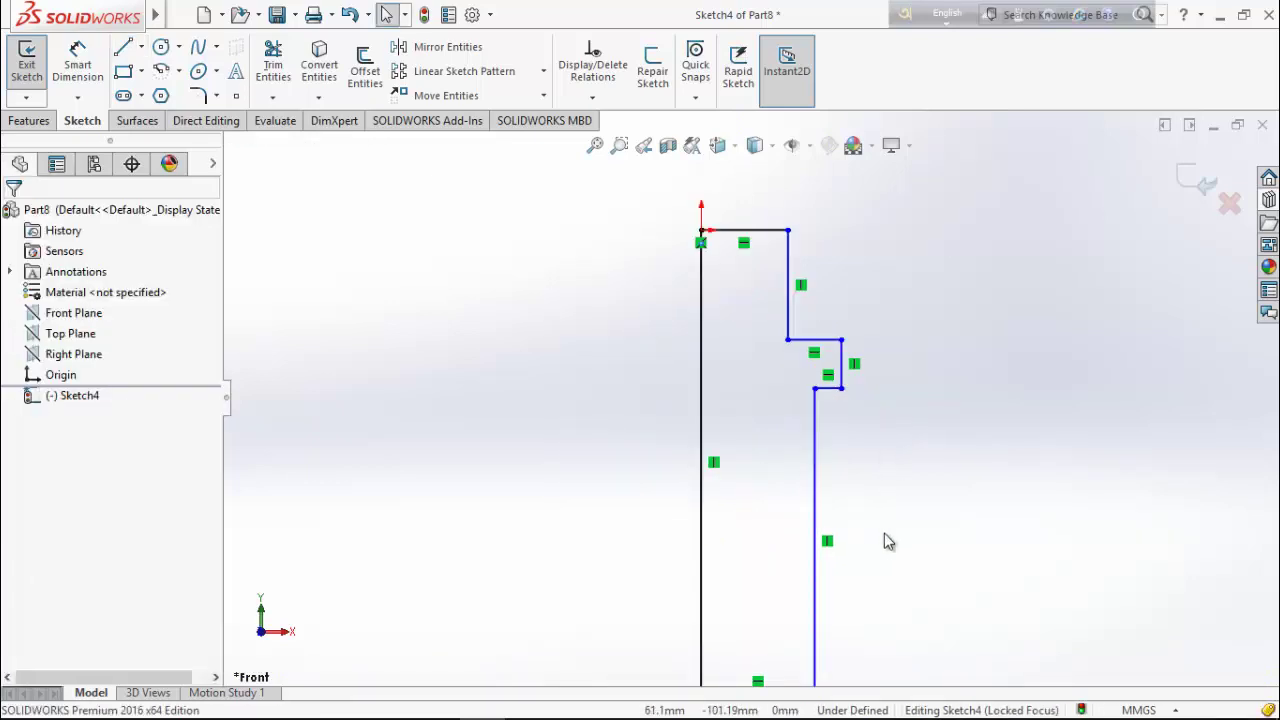
pyautogui.click(75, 72)
pyautogui.click(766, 232)
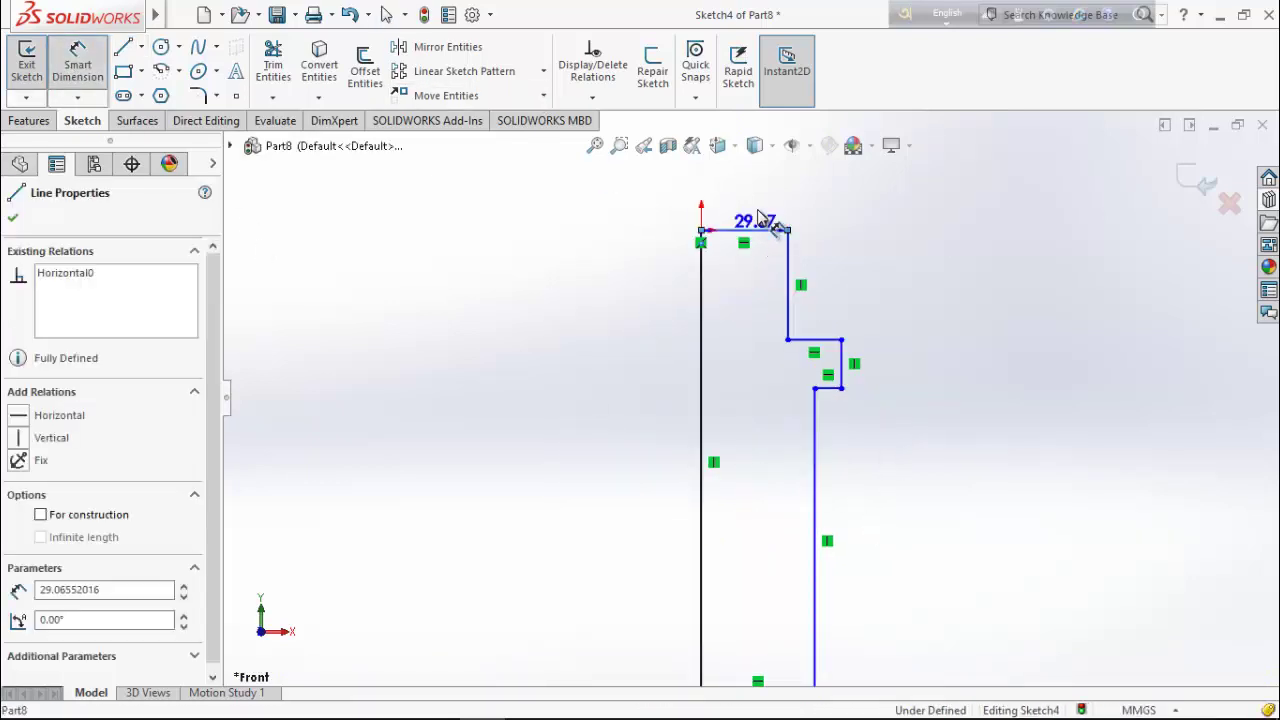
pyautogui.click(757, 210)
pyautogui.write('10')
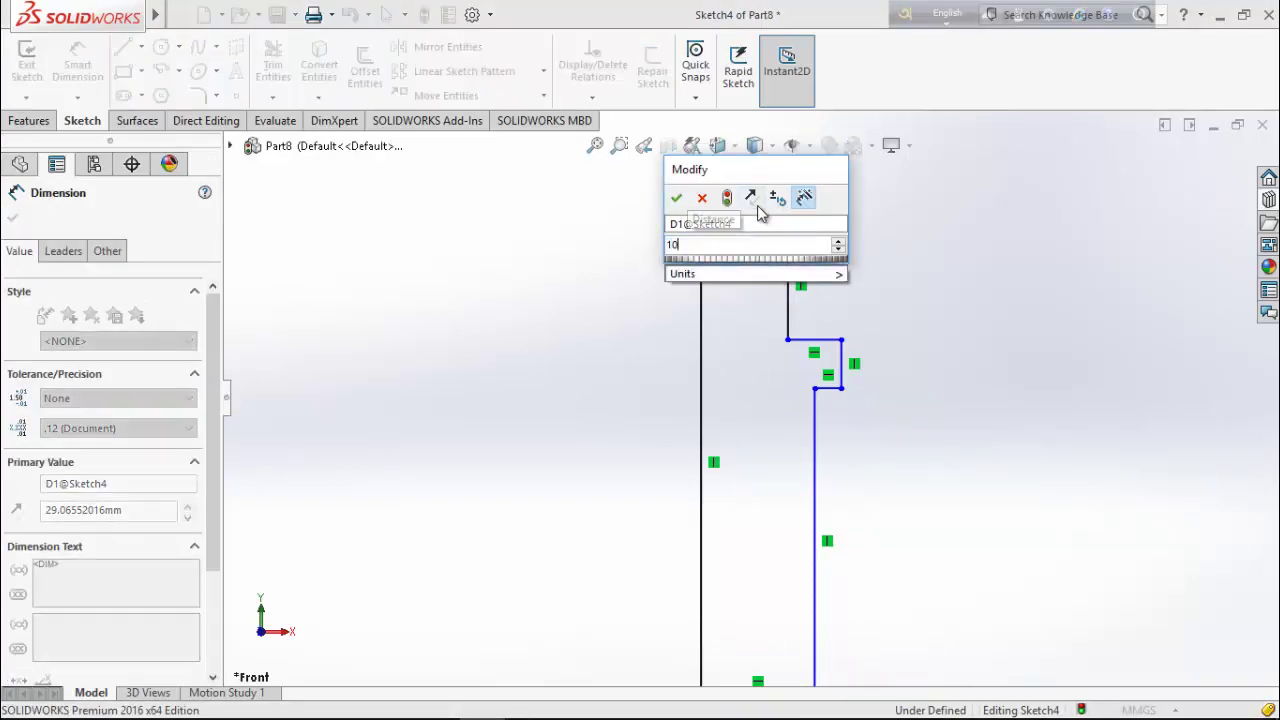
pyautogui.press('Return')
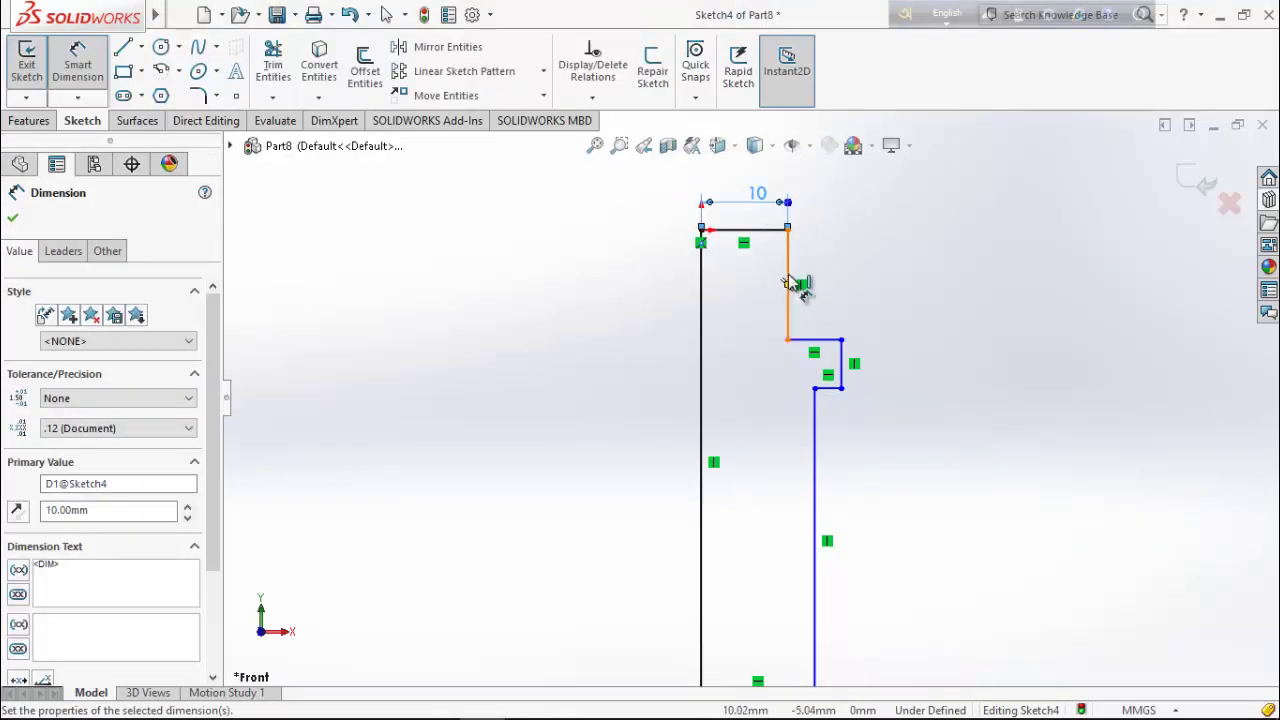
# Dimension the horizontal ledge on top of the profile's projecting collar at 5 mm
pyautogui.click(821, 340)
pyautogui.click(827, 313)
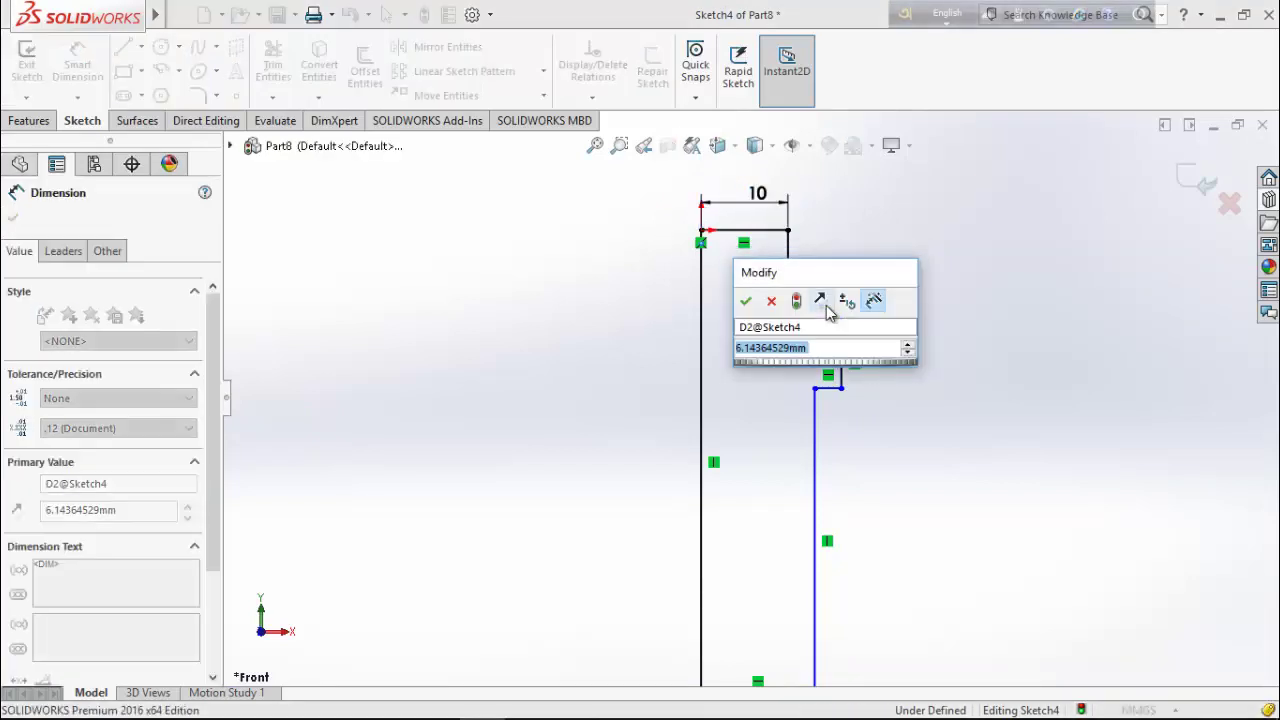
pyautogui.write('5')
pyautogui.press('Return')
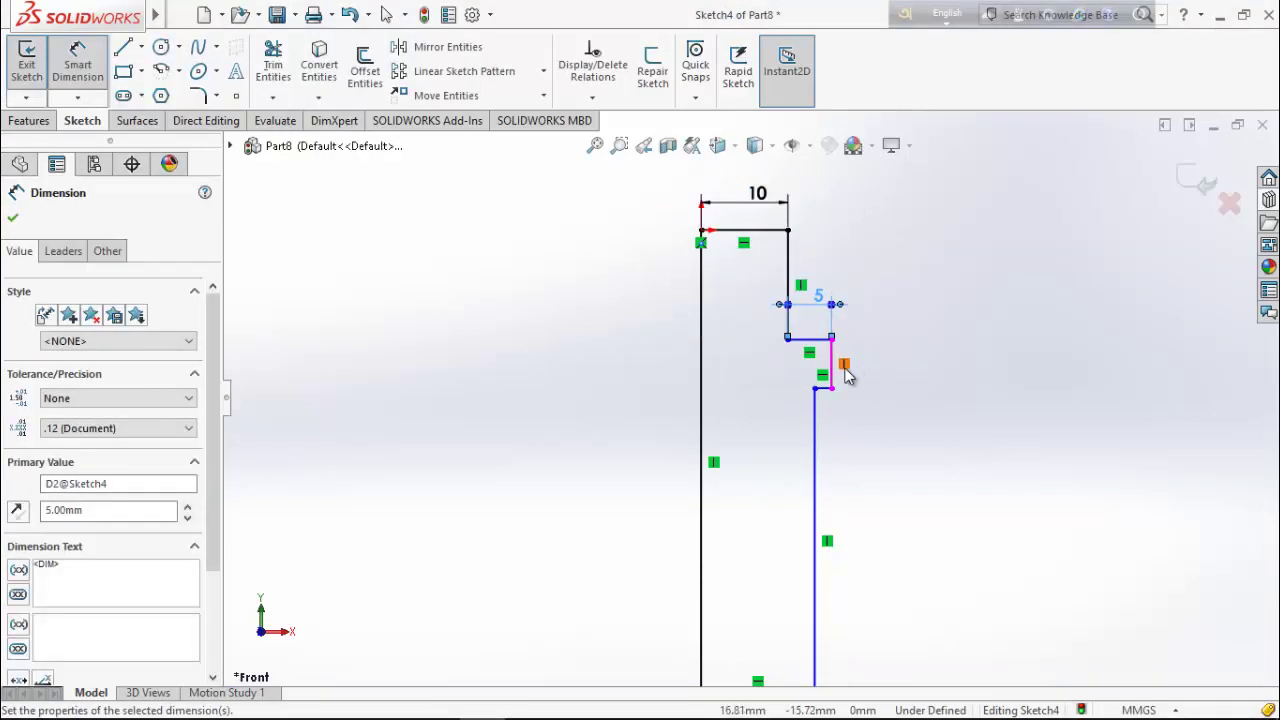
# Dimension the height of the projecting collar's outer vertical edge at 10 mm
pyautogui.click(832, 370)
pyautogui.click(886, 377)
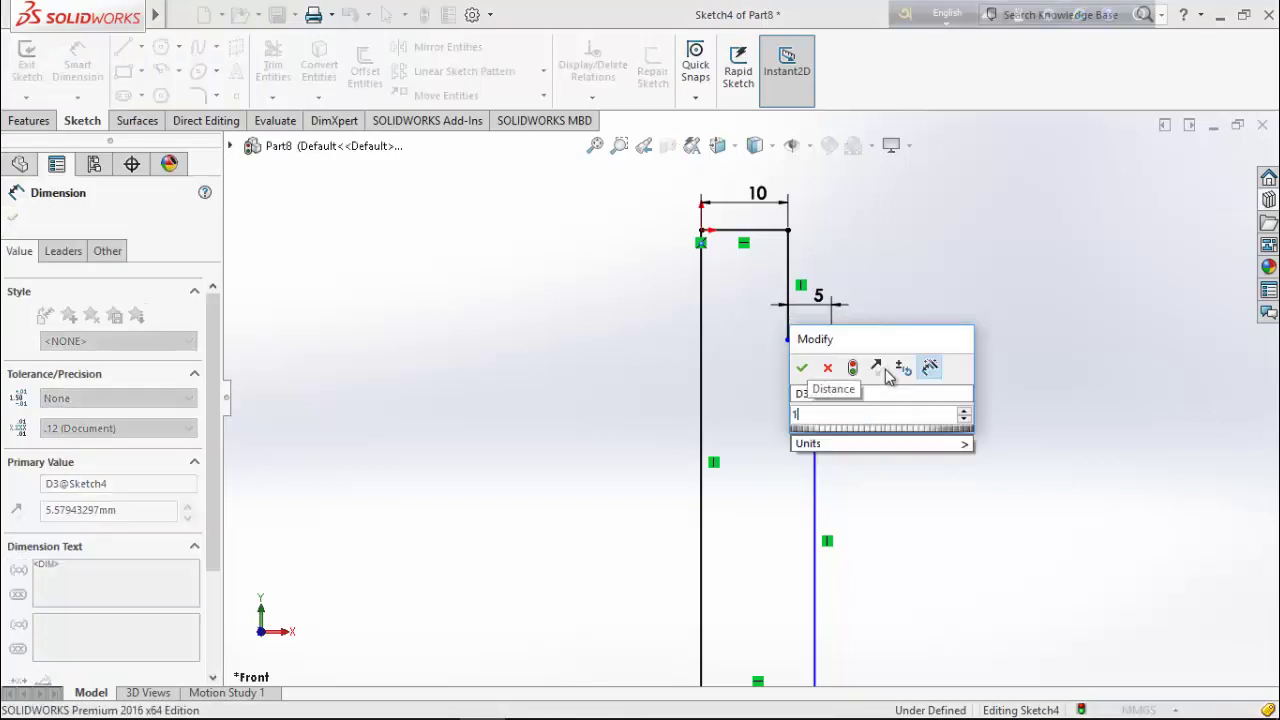
pyautogui.write('10')
pyautogui.press('Return')
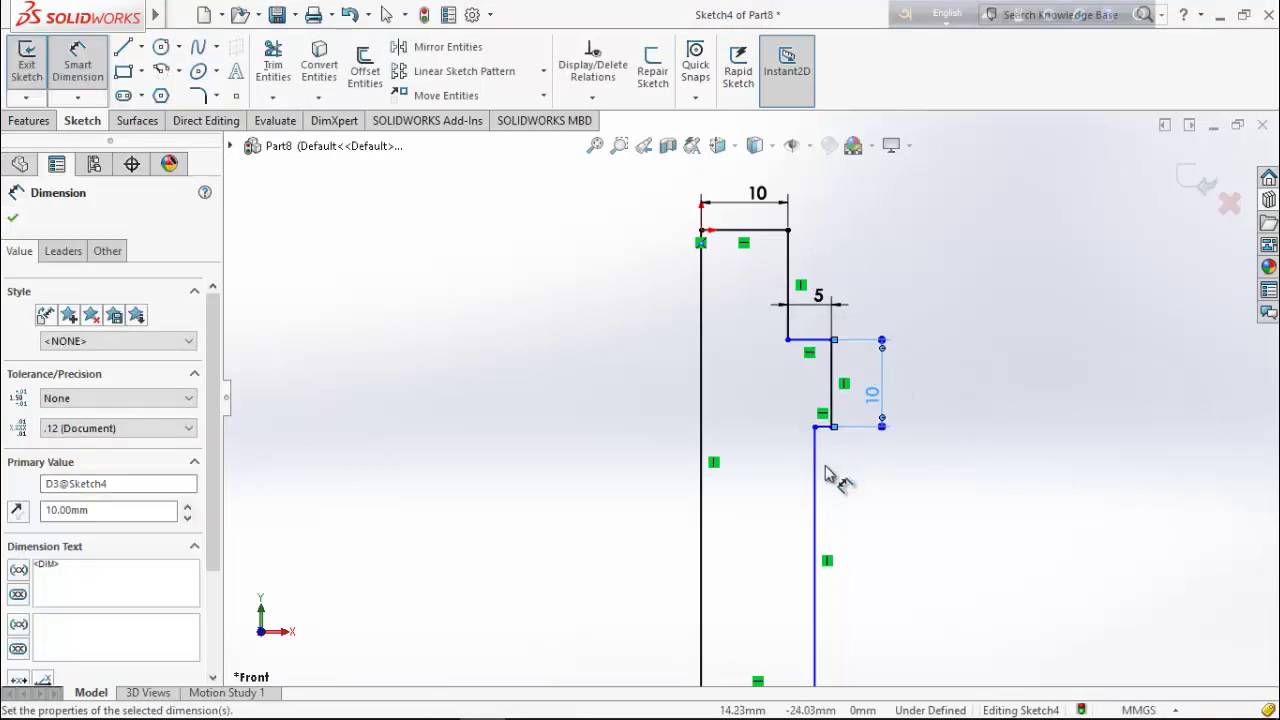
pyautogui.press('f')
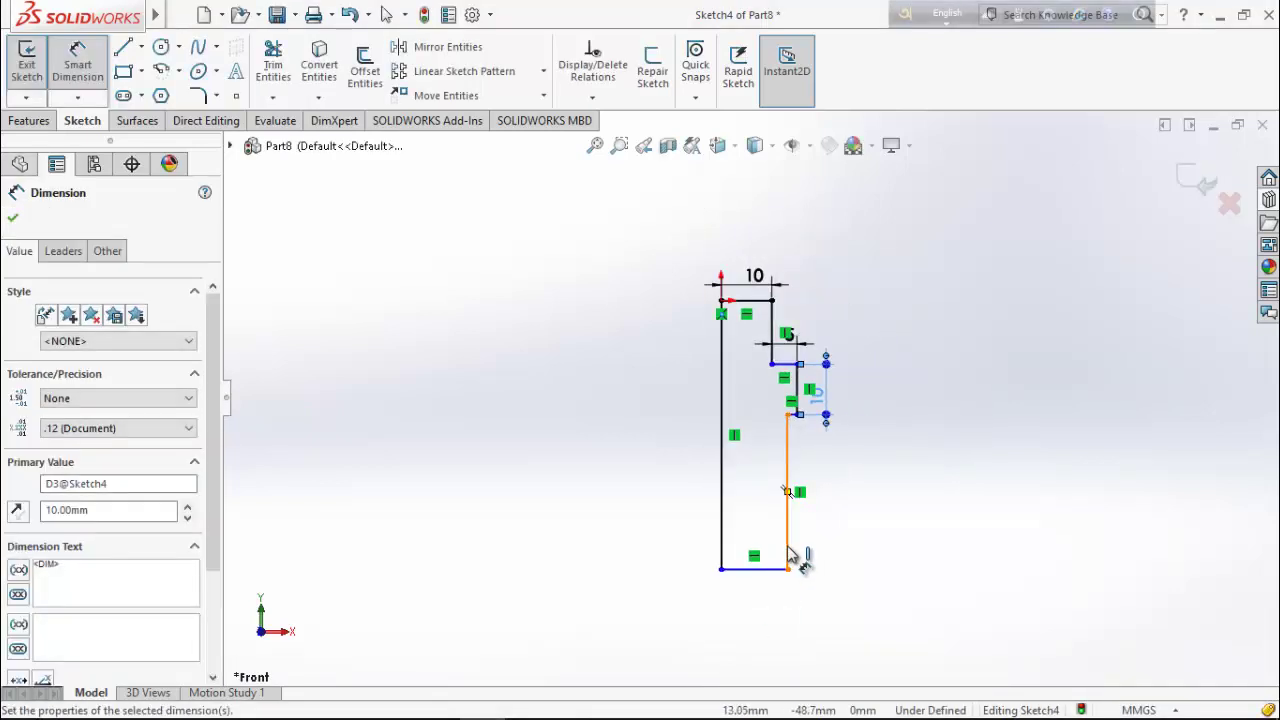
# Dimension the profile's lower outer vertical edge, below the projecting collar, at 60 mm
pyautogui.click(790, 555)
pyautogui.click(920, 520)
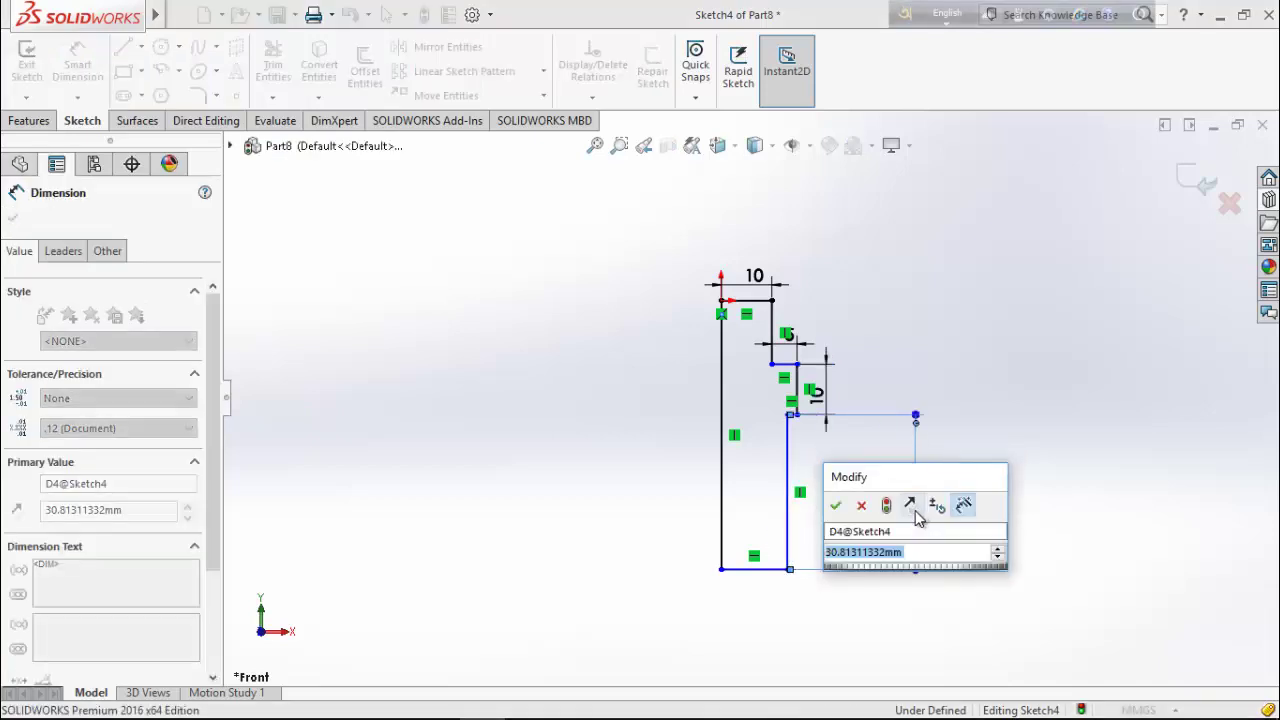
pyautogui.write('60')
pyautogui.press('Return')
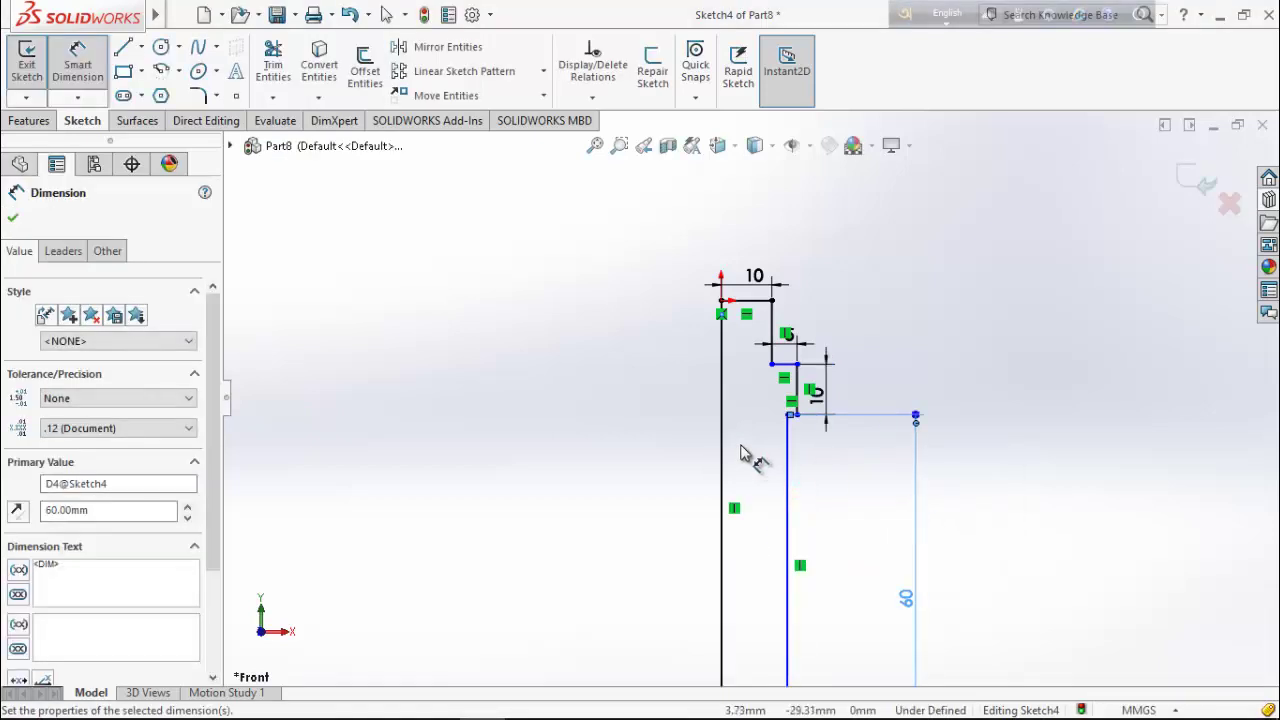
# Dimension the upper vertical edge between the profile's top line and the collar at 26 mm
pyautogui.scroll(2, 748, 400)
pyautogui.scroll(-2, 775, 364)
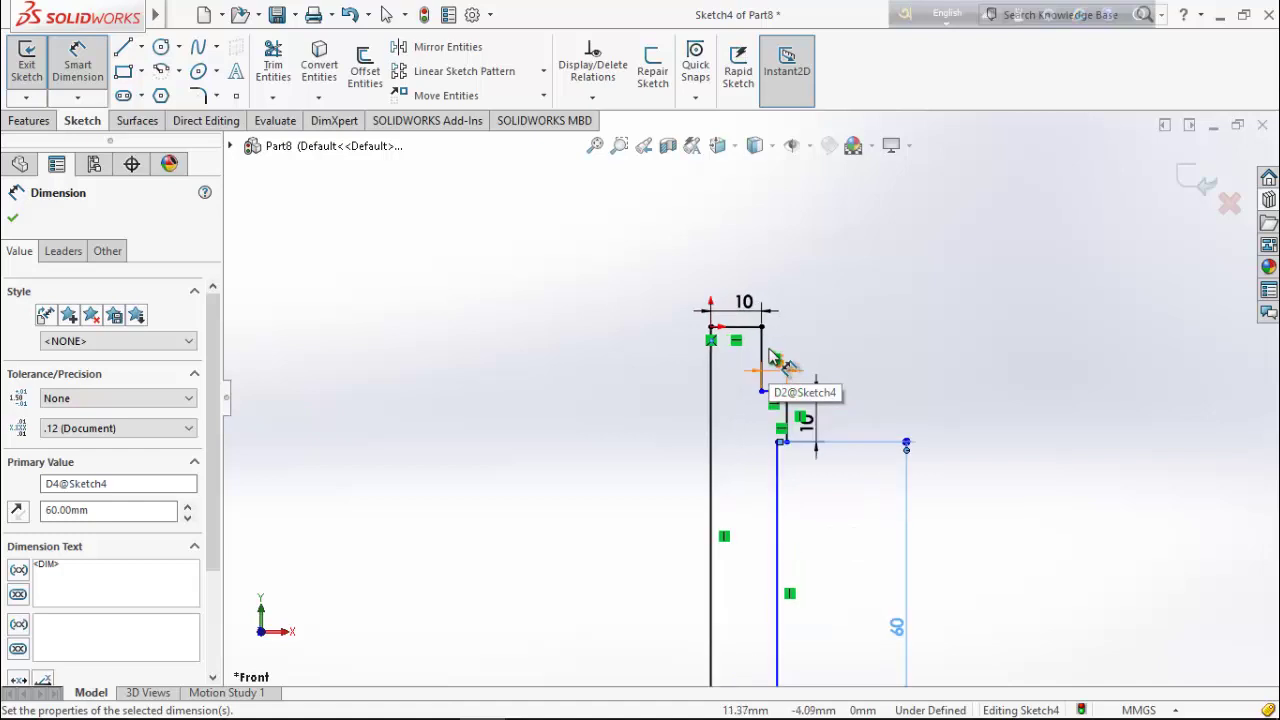
pyautogui.click(775, 364)
pyautogui.click(889, 357)
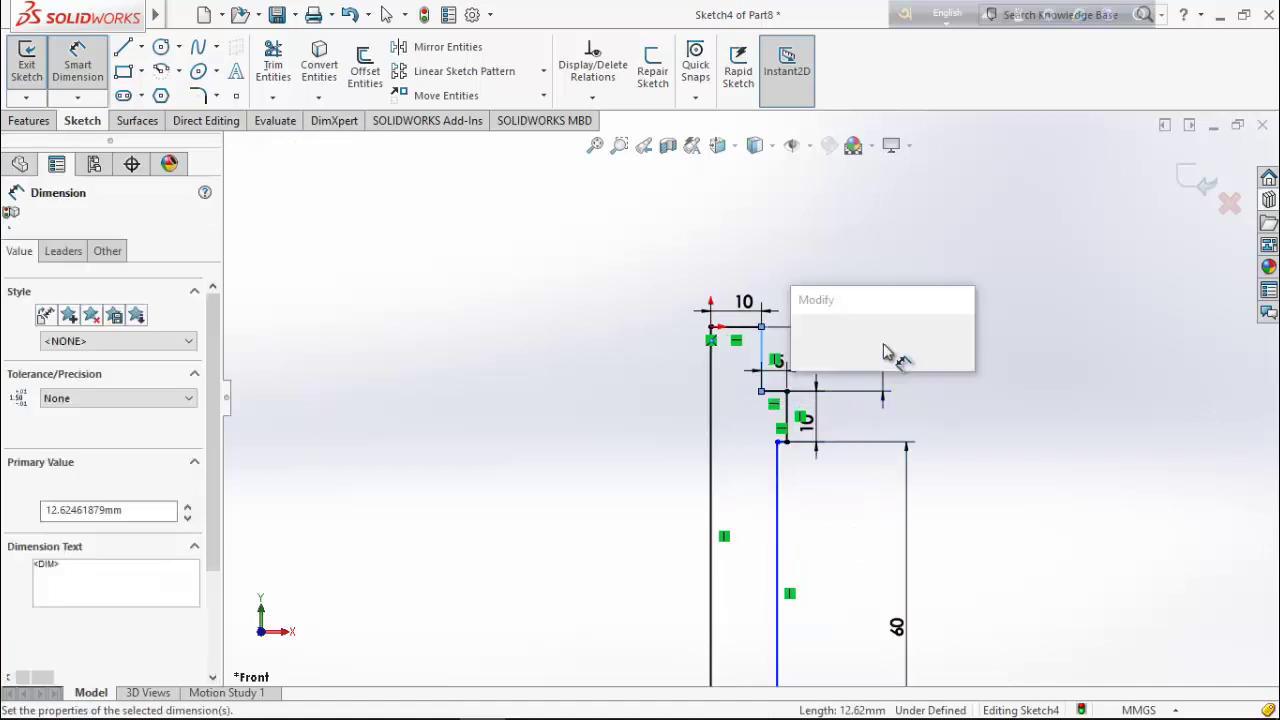
pyautogui.write('26')
pyautogui.press('Return')
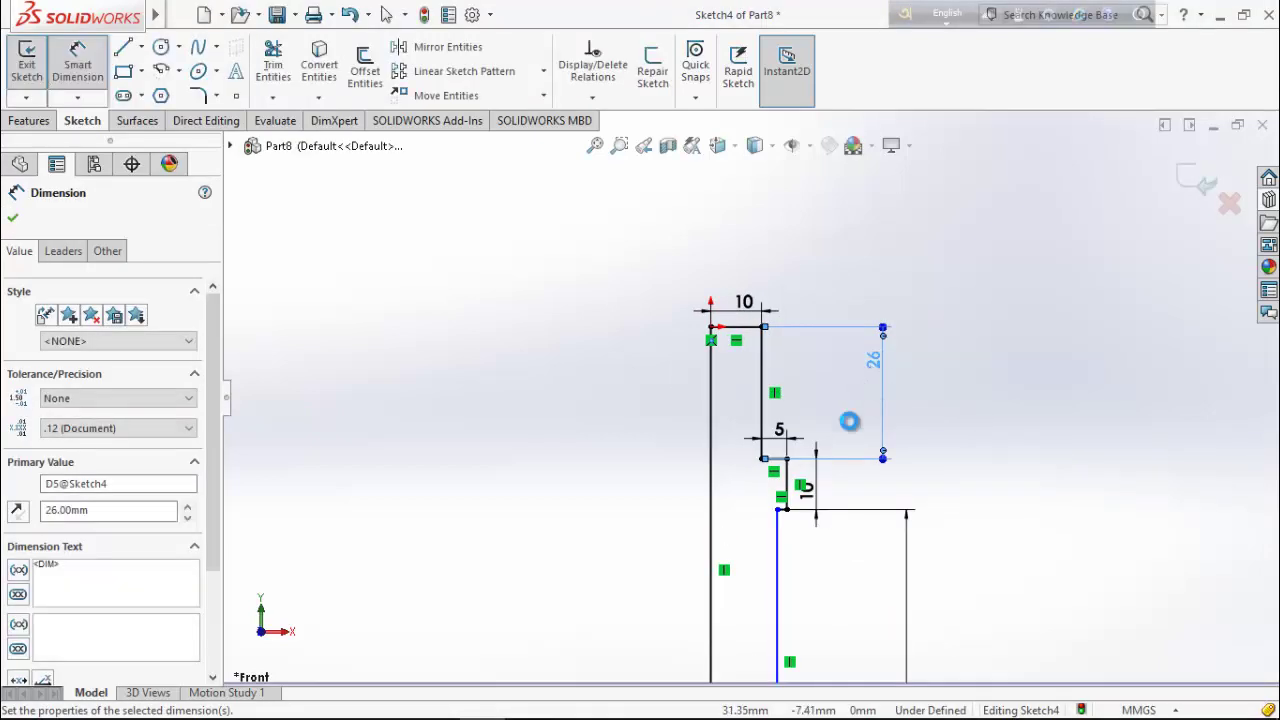
# Dimension the profile's horizontal base line at 12.5 mm and finish dimensioning
pyautogui.scroll(2, 840, 470)
pyautogui.scroll(-4, 766, 600)
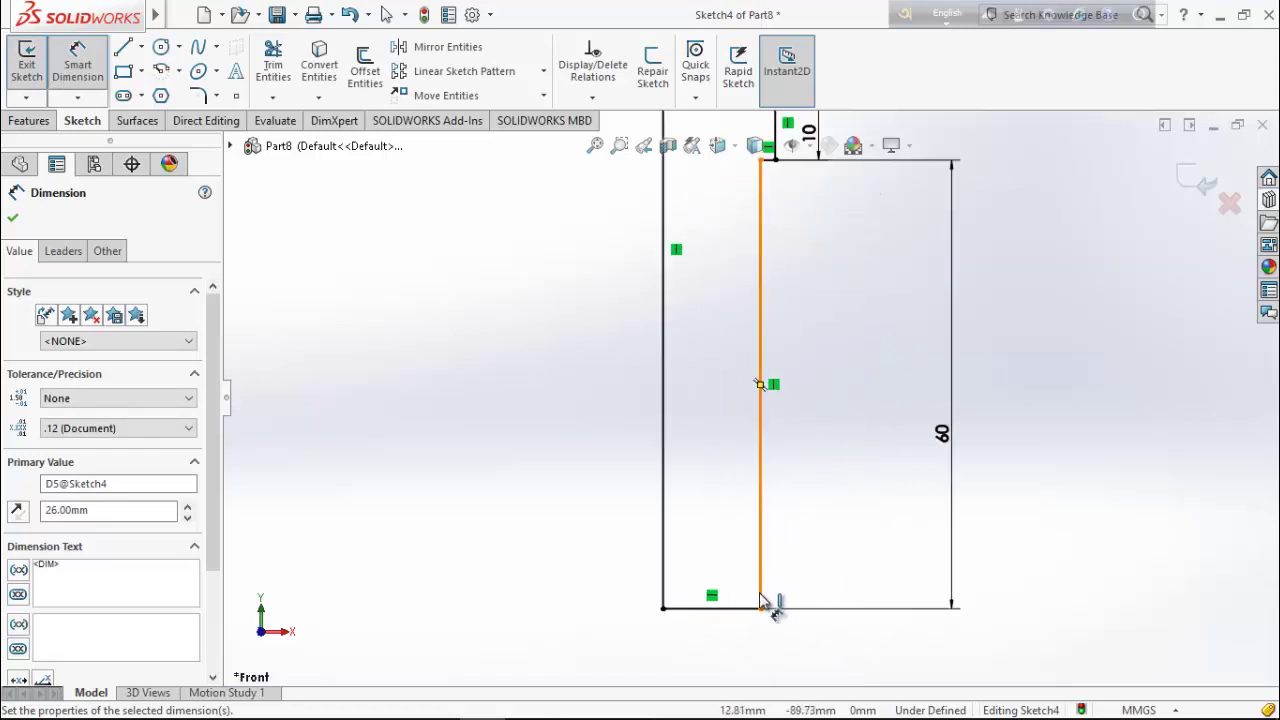
pyautogui.click(735, 608)
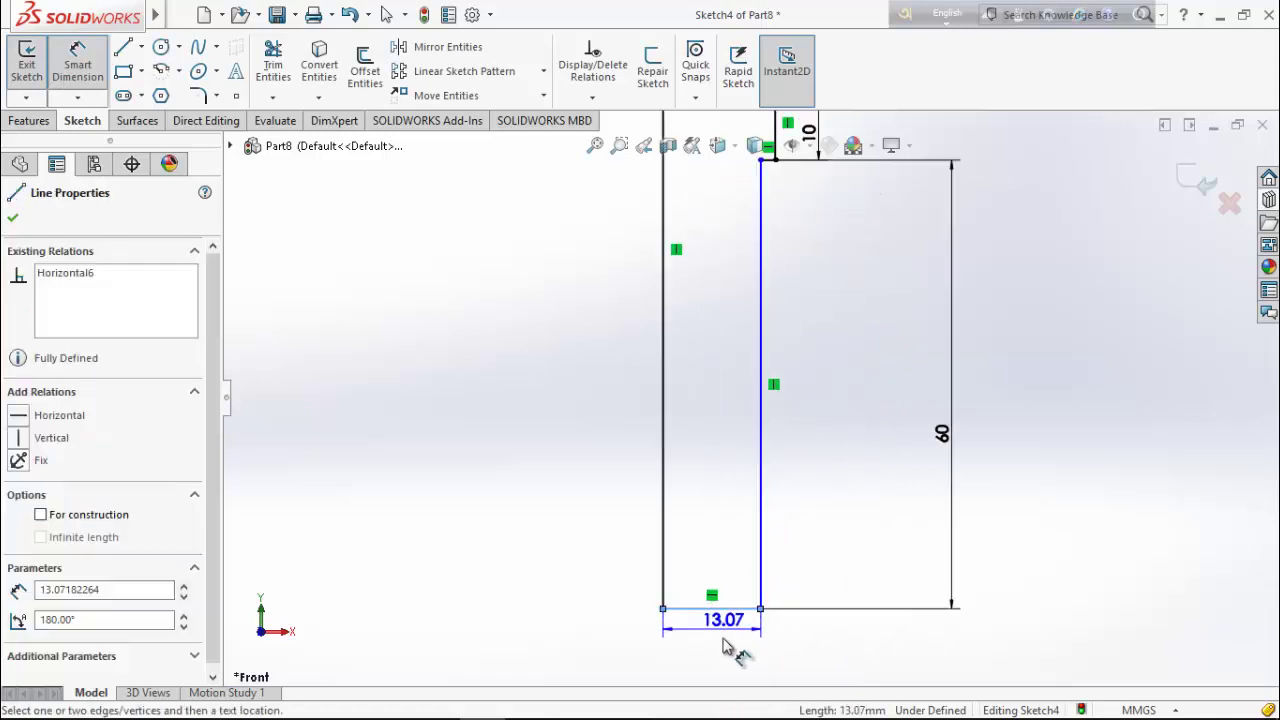
pyautogui.click(727, 650)
pyautogui.write('12.5')
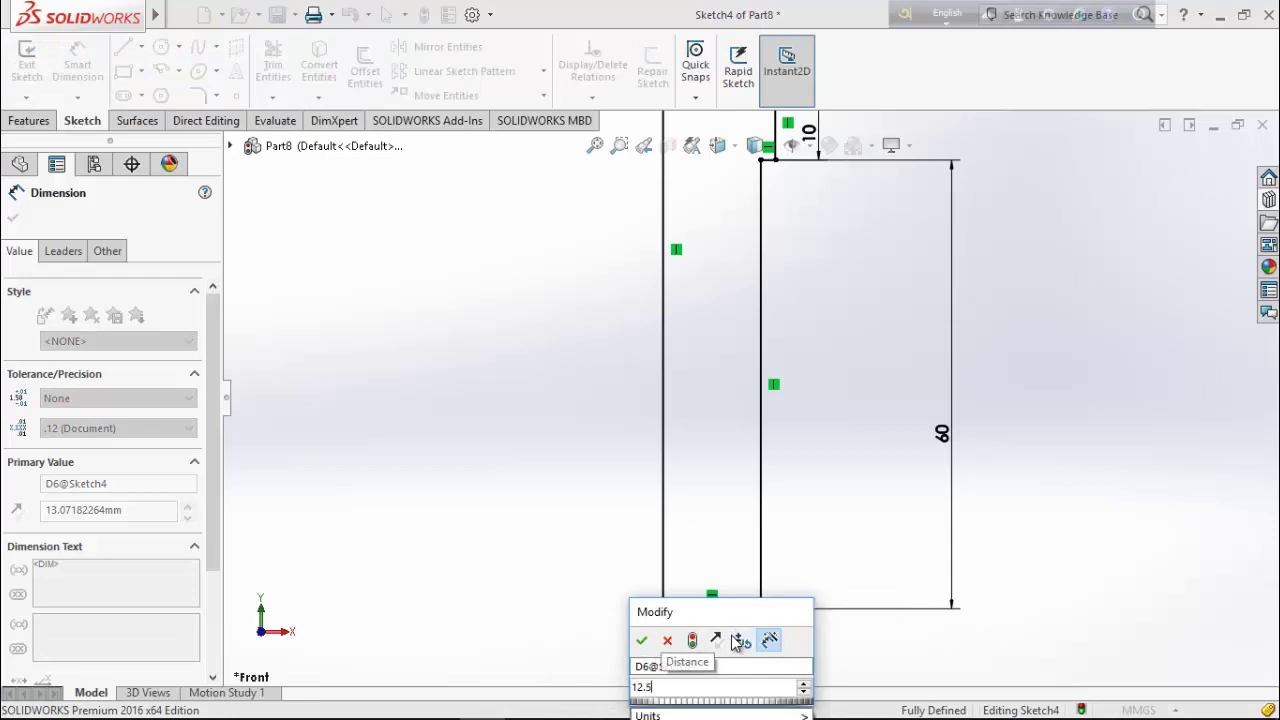
pyautogui.press('Escape')
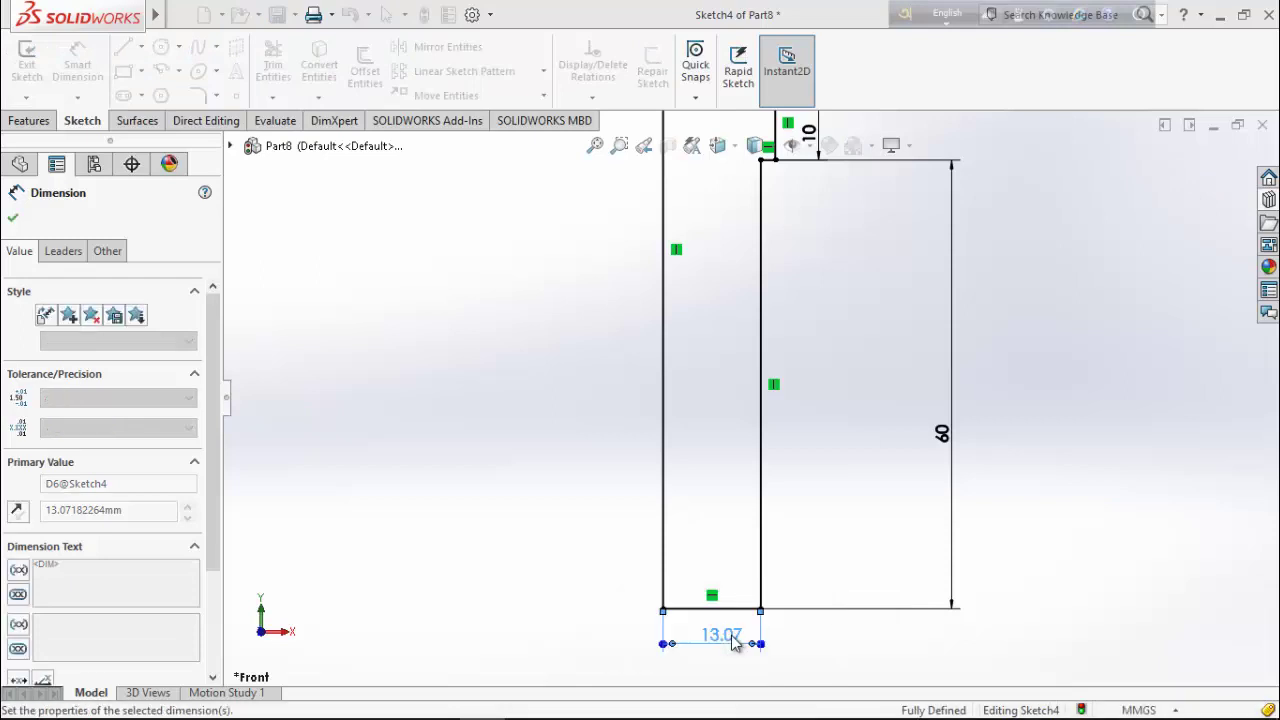
pyautogui.press('f')
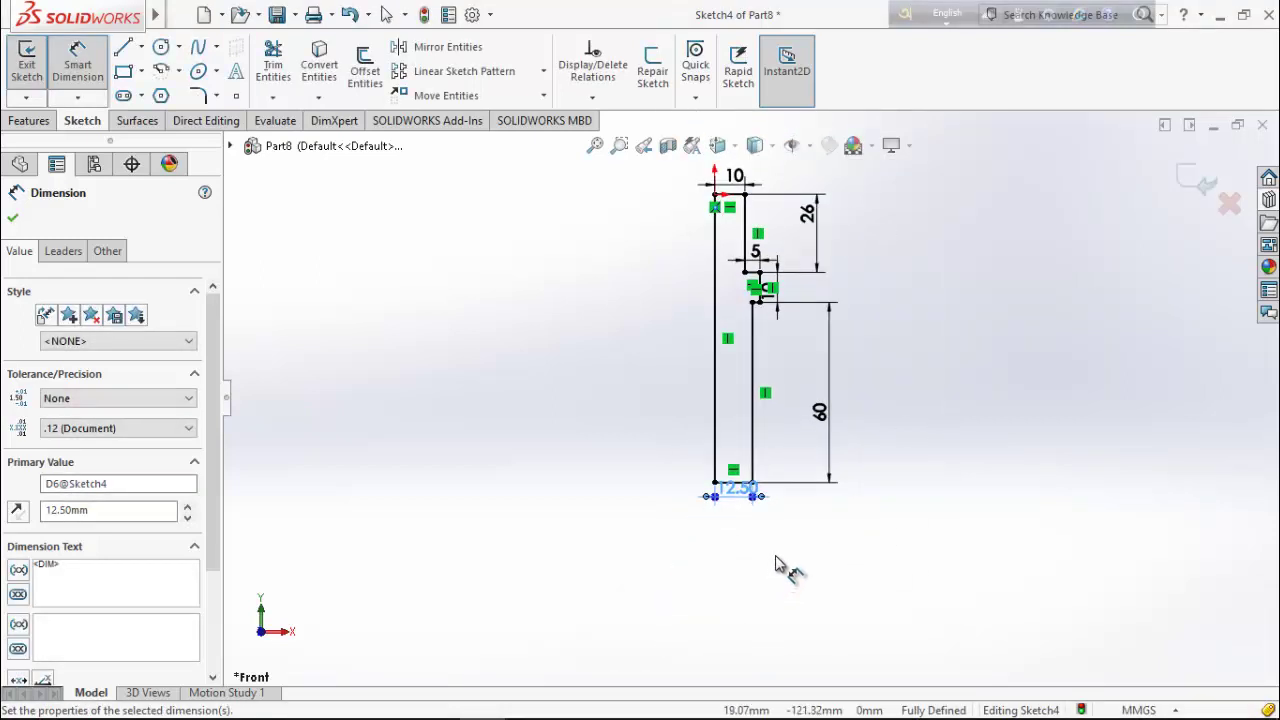
pyautogui.scroll(-3, 806, 525)
pyautogui.scroll(4, 812, 512)
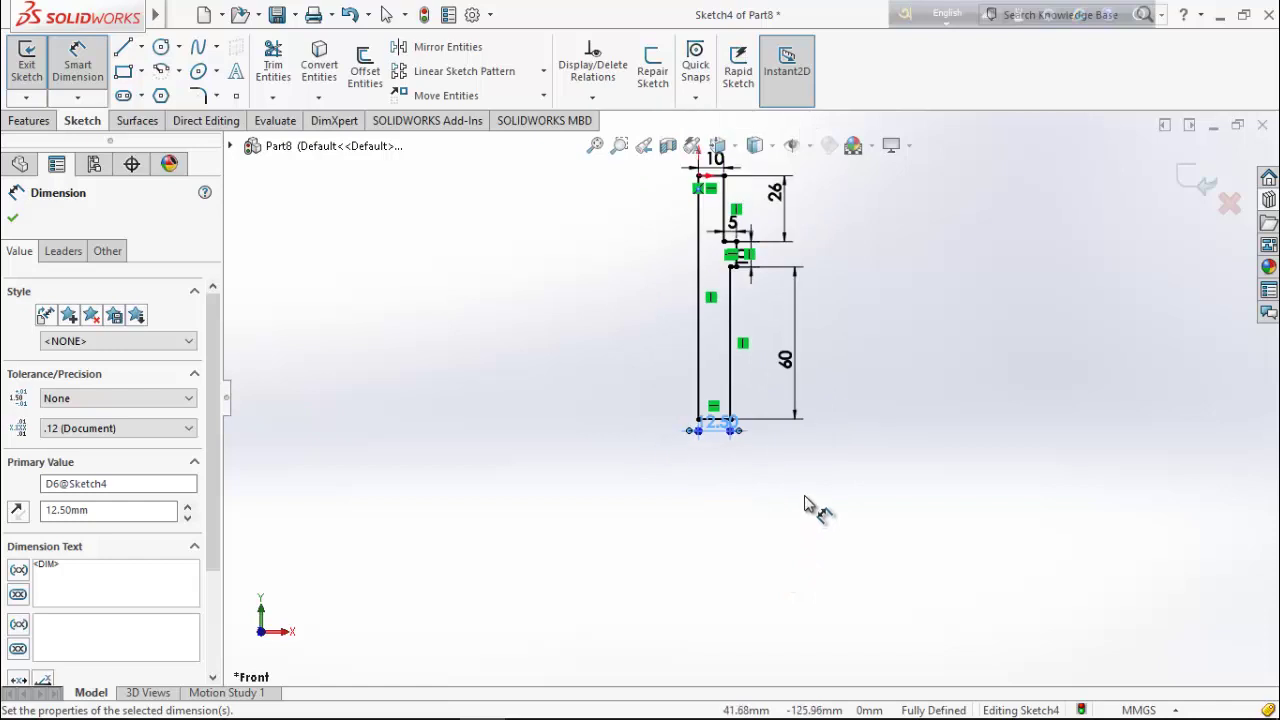
pyautogui.scroll(-4, 757, 255)
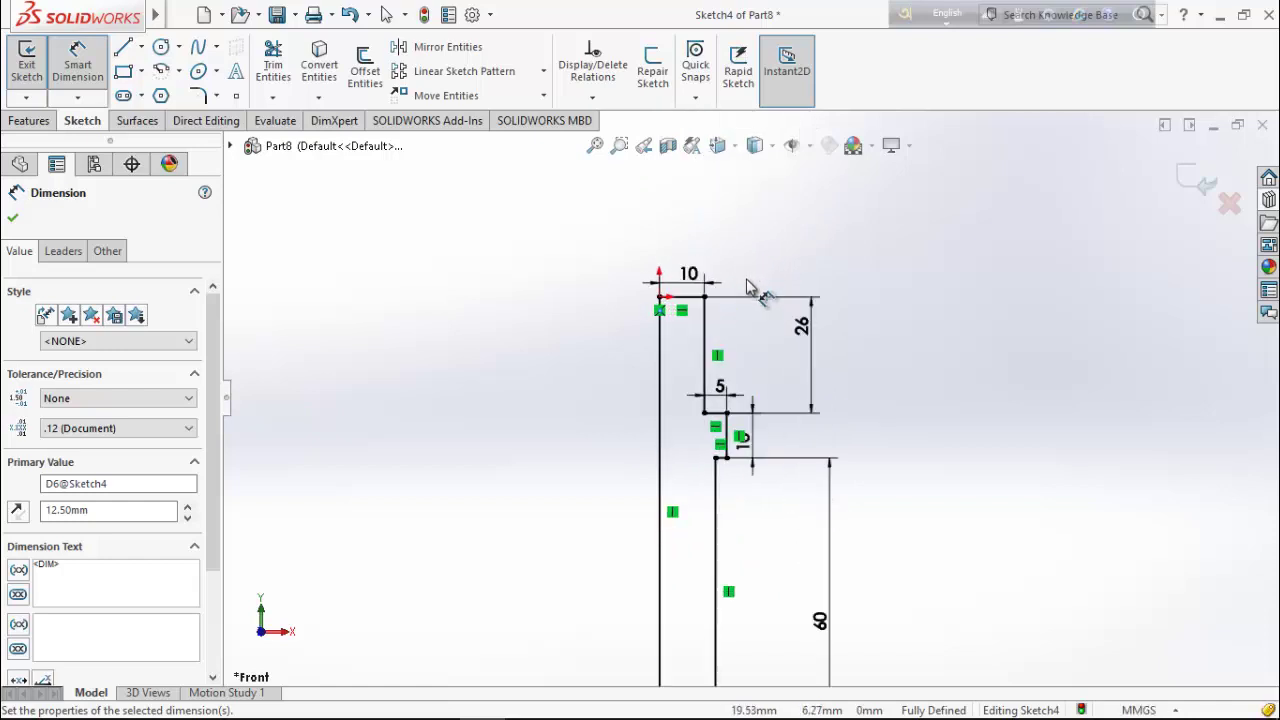
pyautogui.scroll(3, 757, 390)
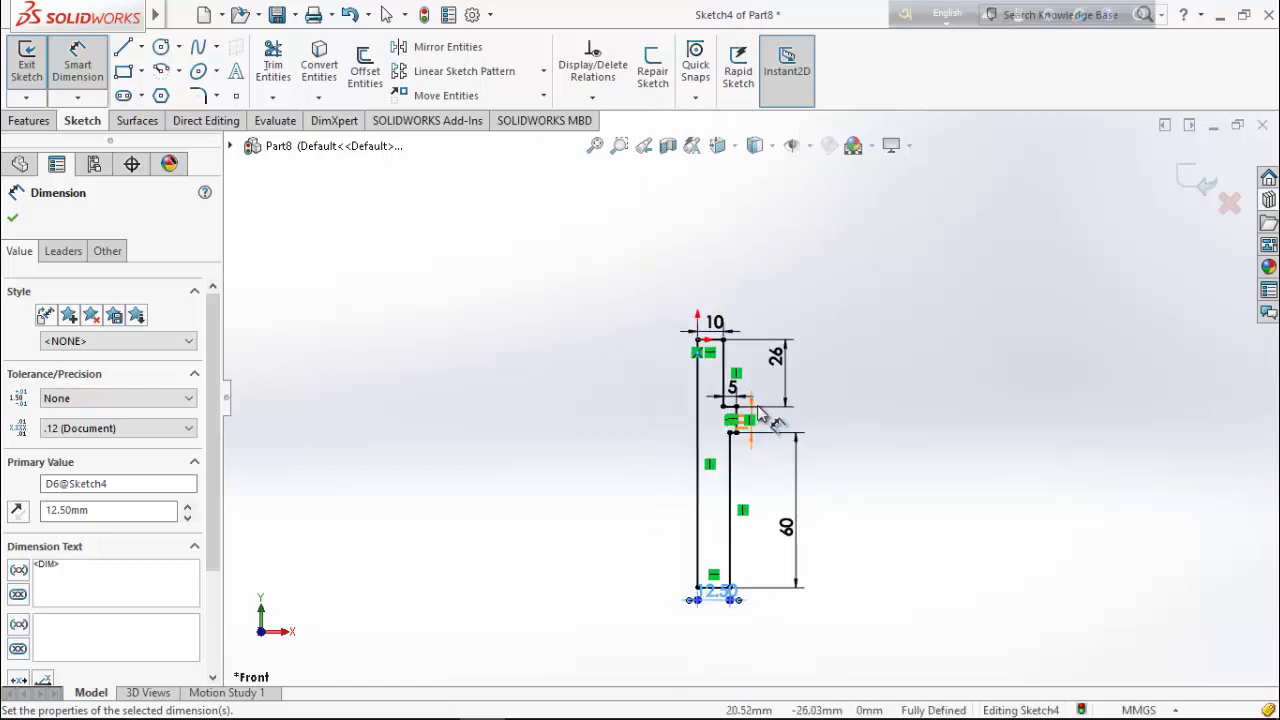
pyautogui.scroll(-2, 760, 414)
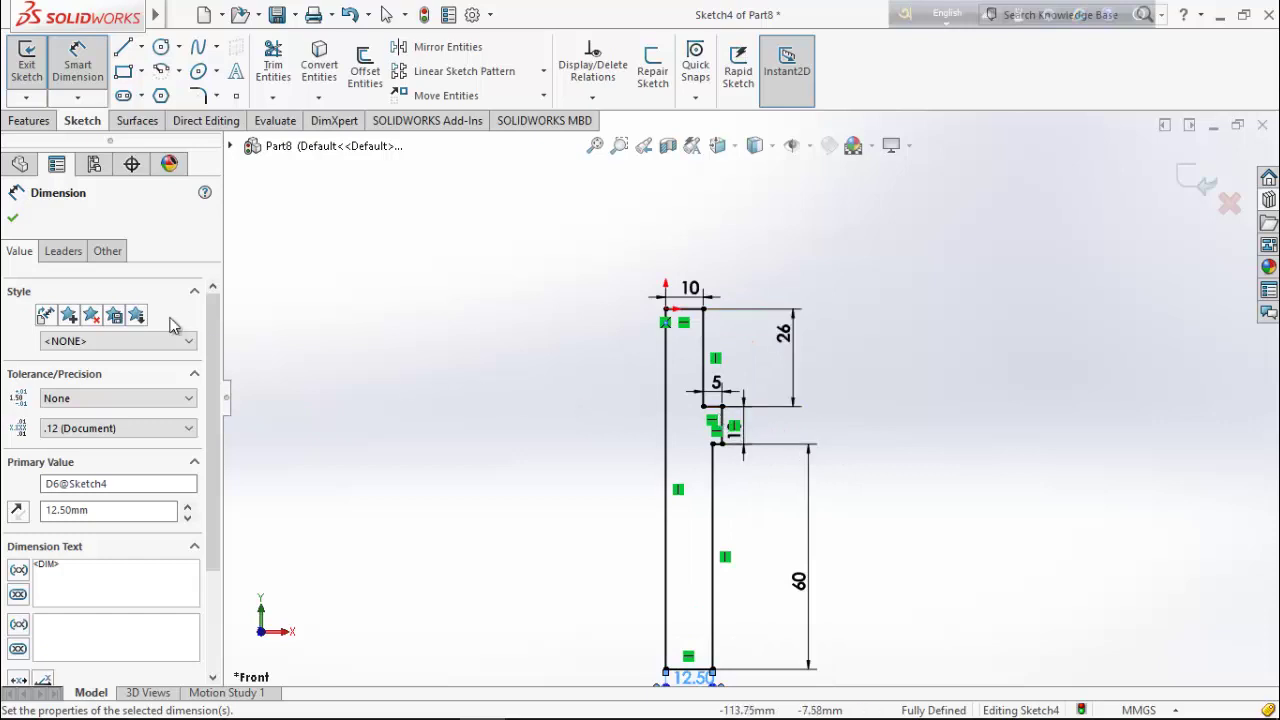
pyautogui.click(13, 220)
# Revolve the stepped profile 360 degrees about its long vertical line through the origin
pyautogui.click(30, 121)
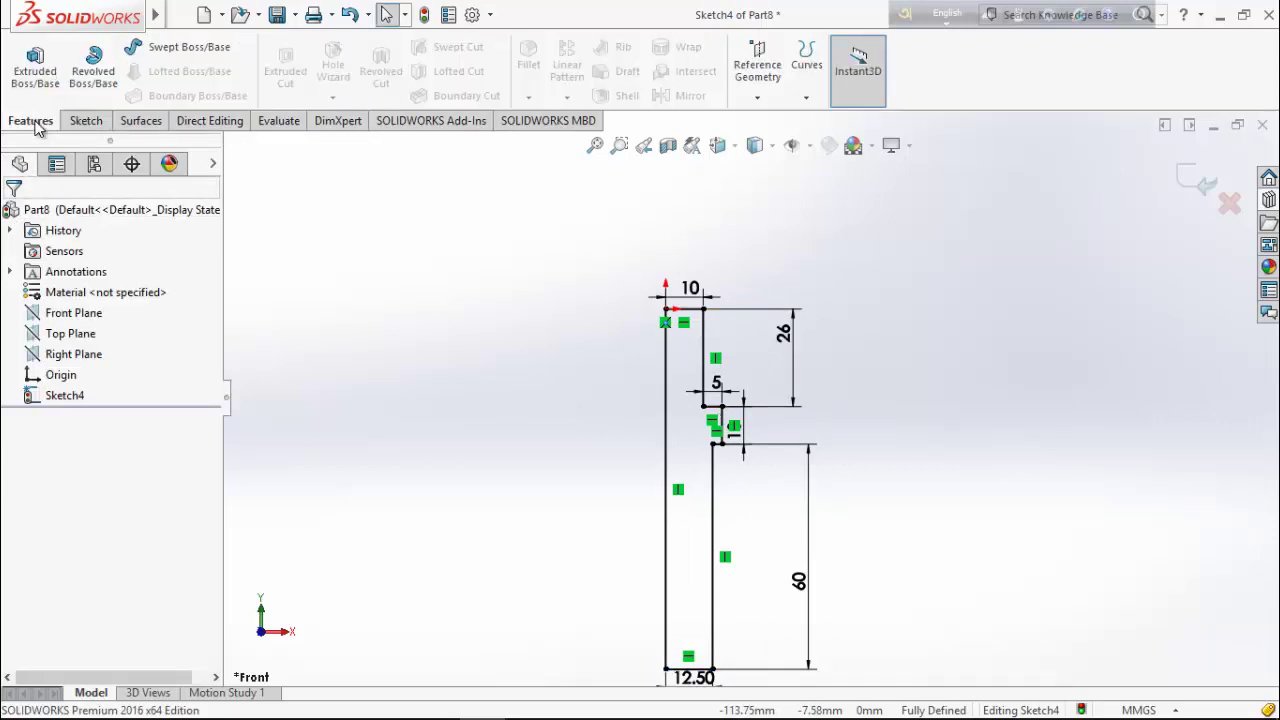
pyautogui.click(93, 68)
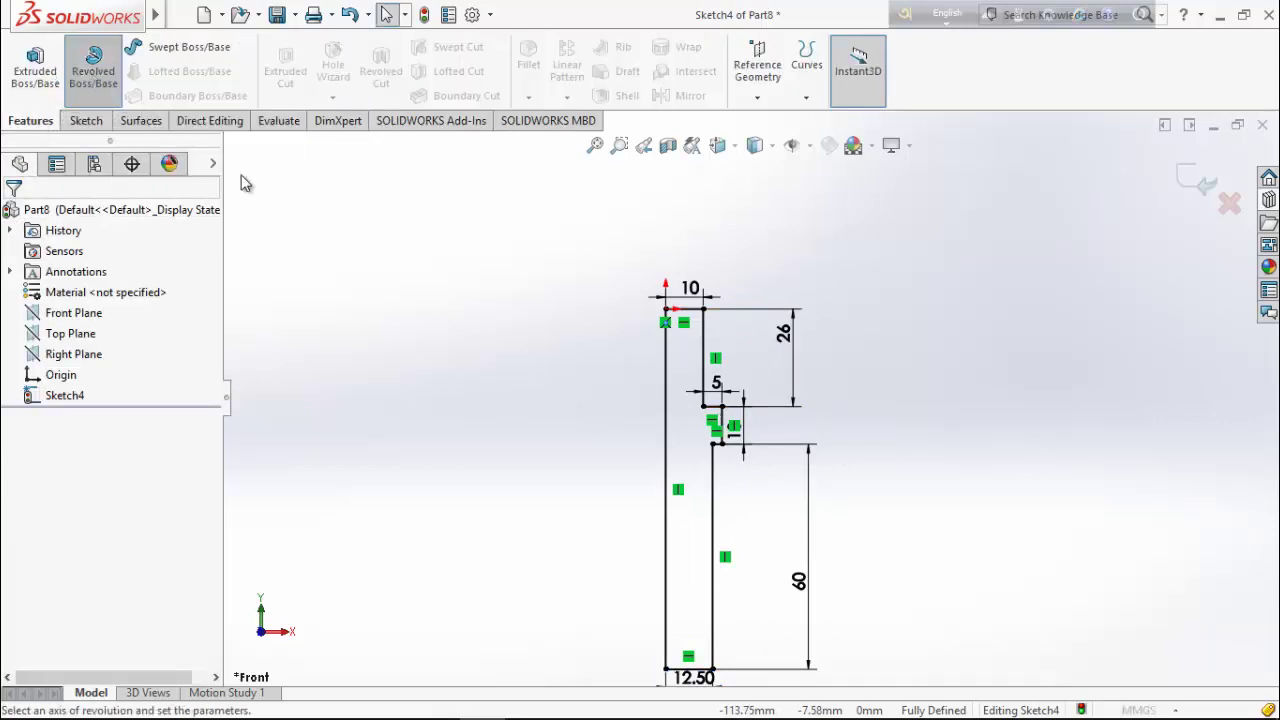
pyautogui.click(668, 356)
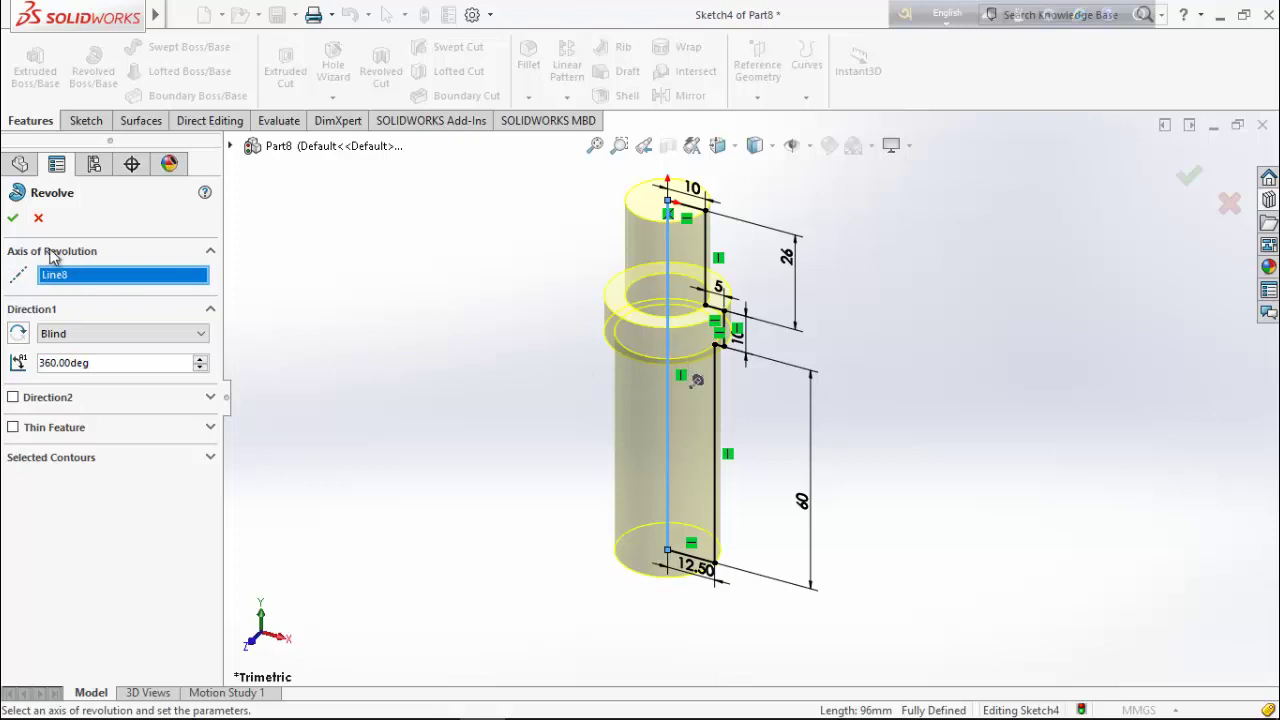
pyautogui.click(12, 218)
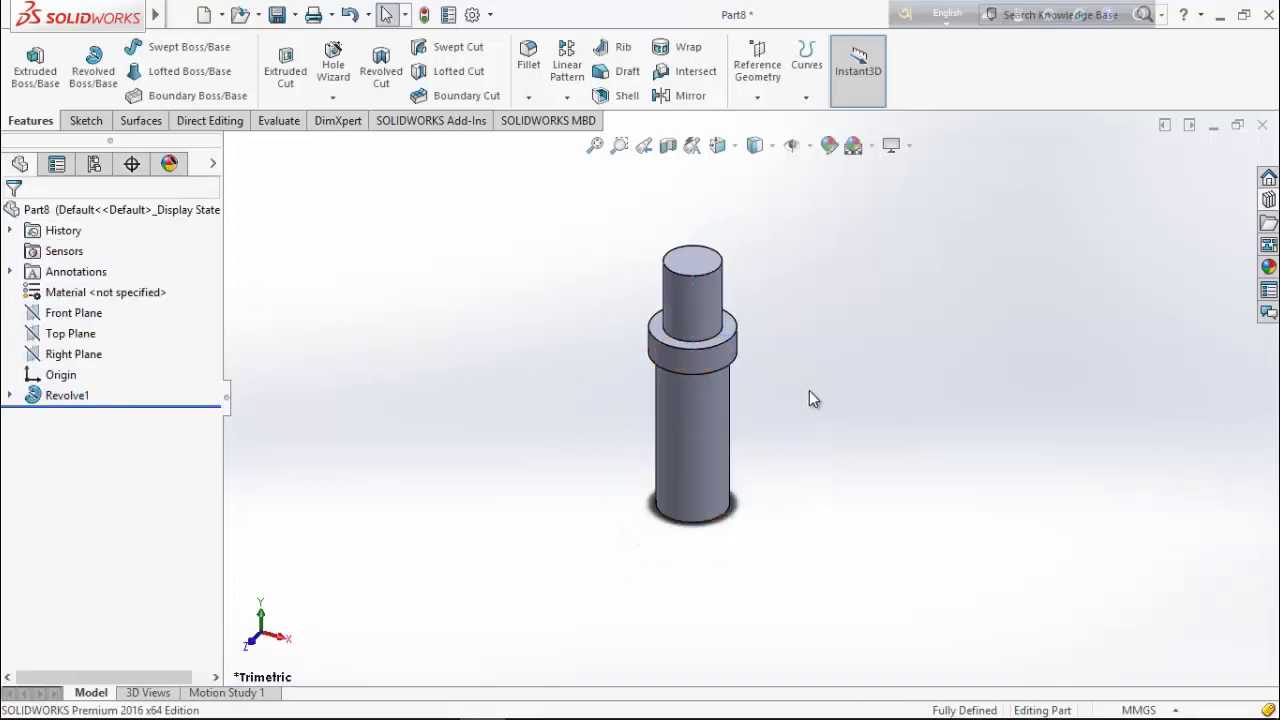
# Change the scene to a plain white background
pyautogui.scroll(3, 815, 482)
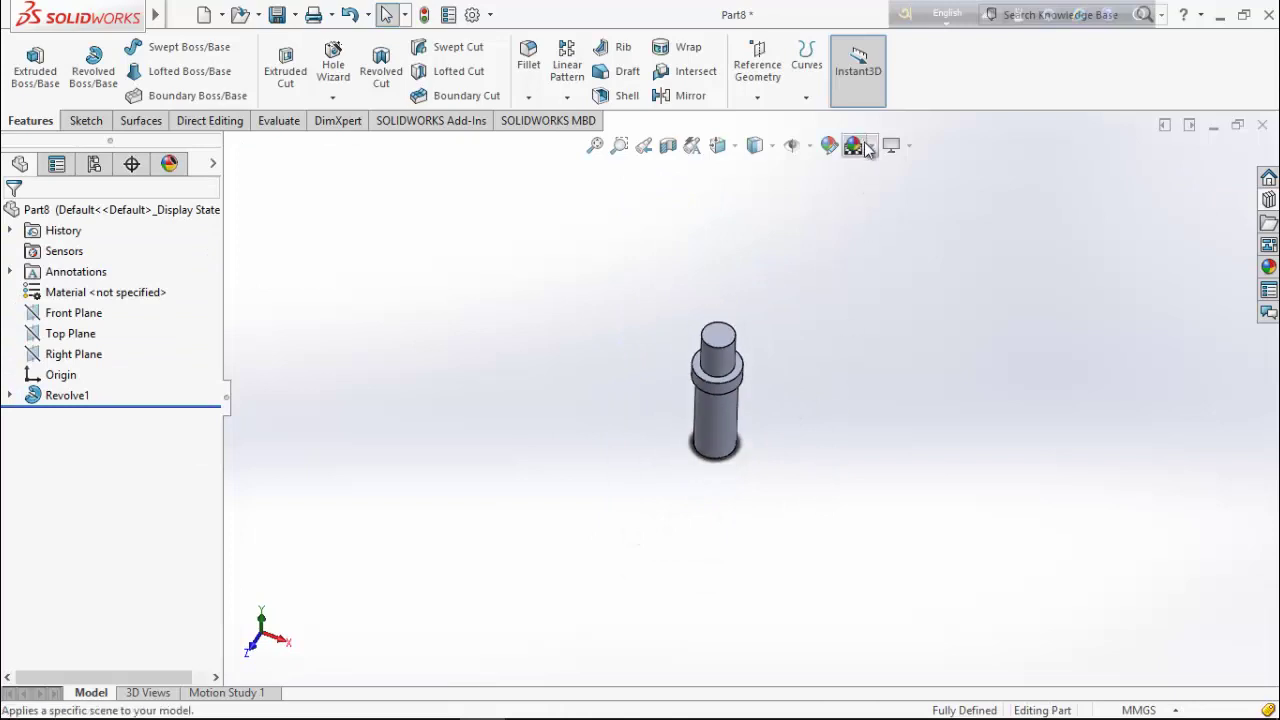
pyautogui.click(857, 148)
pyautogui.click(932, 62)
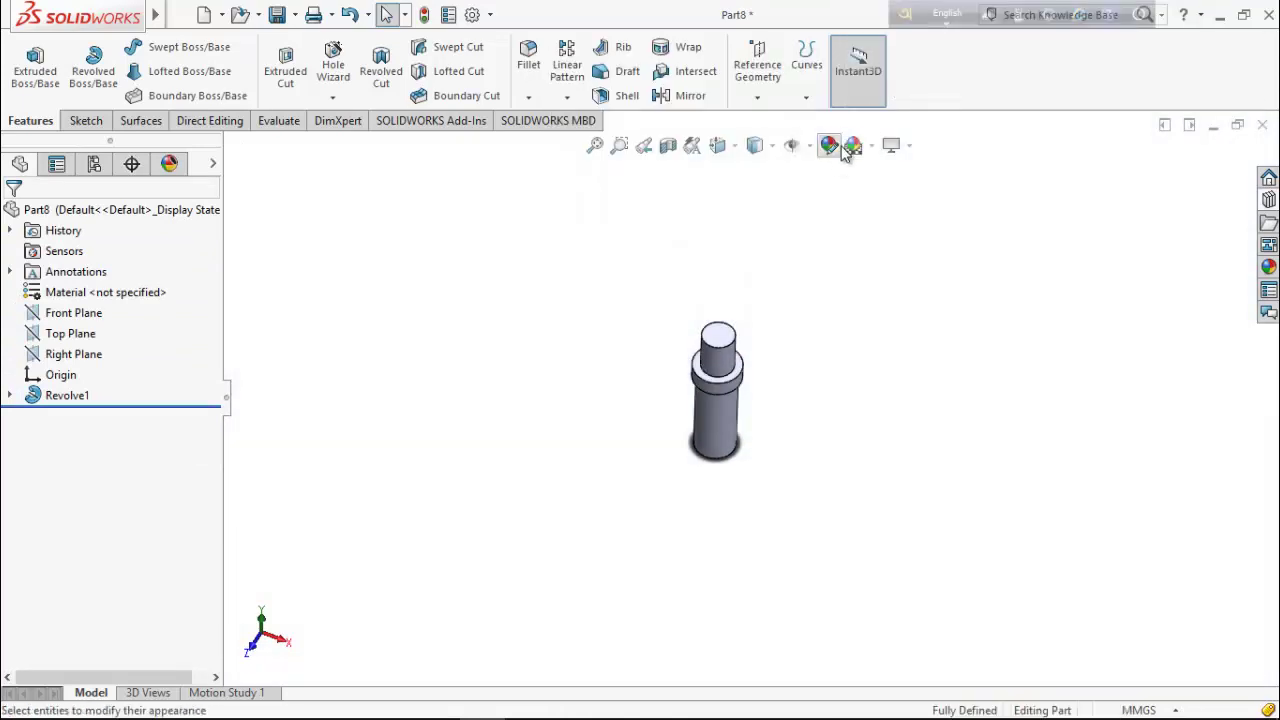
# Color the whole part dark yellow from the standard swatches, RGB 192, 192, 0
pyautogui.click(843, 148)
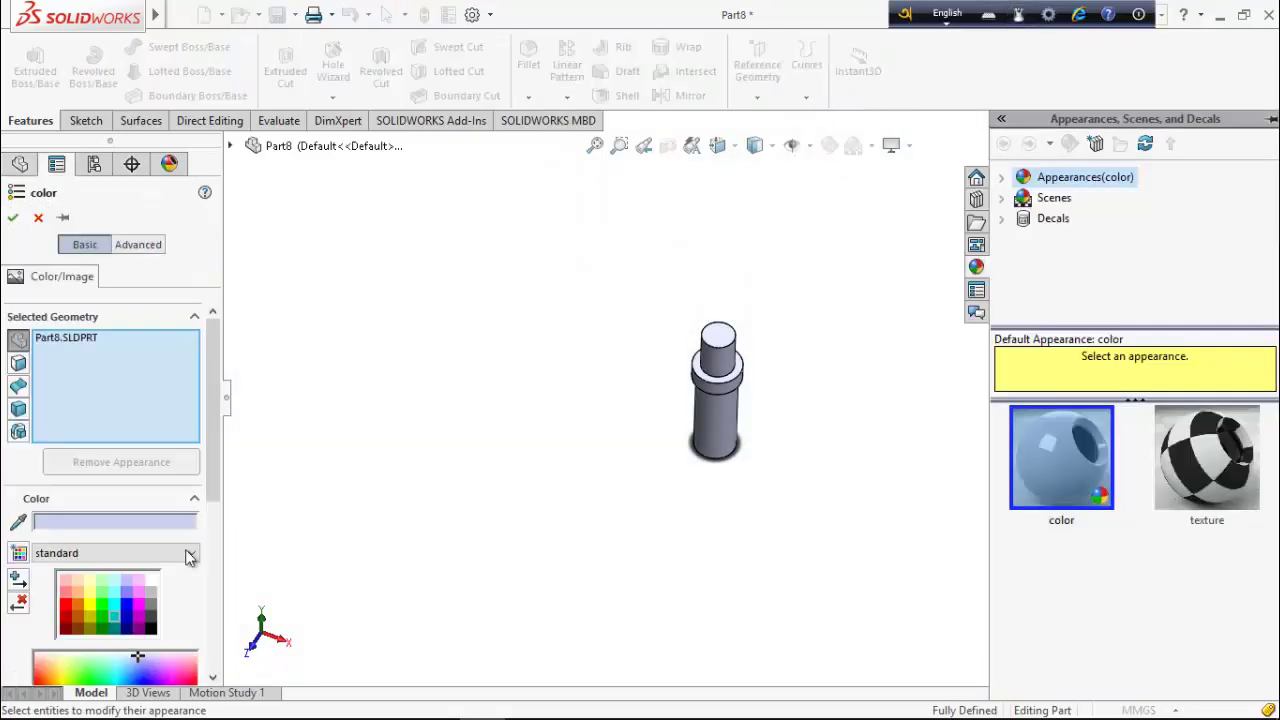
pyautogui.click(87, 605)
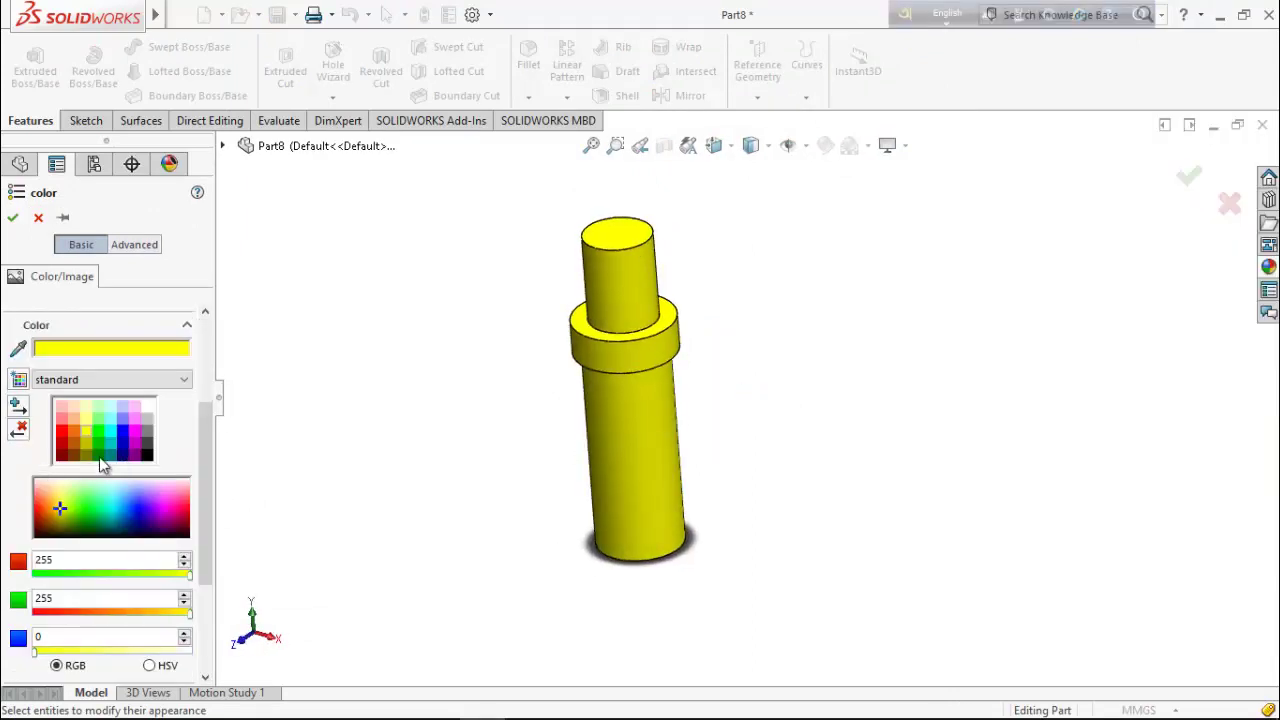
pyautogui.click(93, 448)
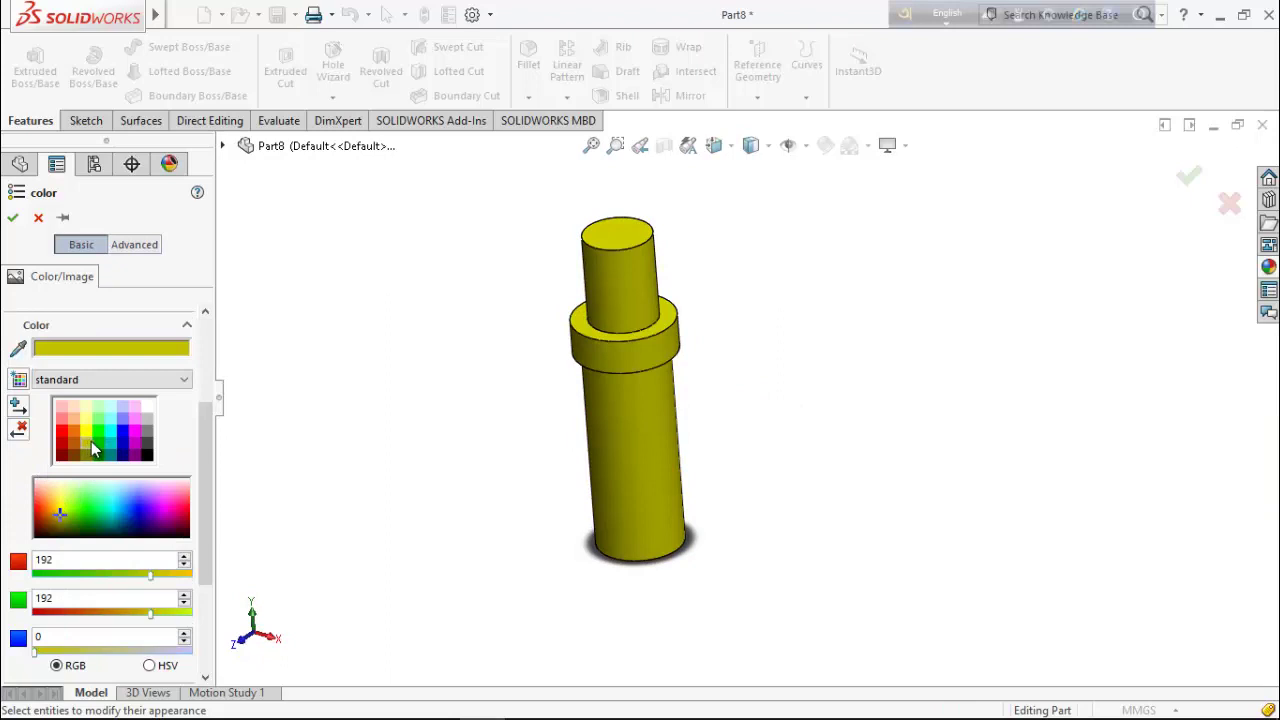
pyautogui.click(12, 220)
# Create a reference plane parallel to the Front Plane at an offset of 8 mm
pyautogui.scroll(-3, 786, 337)
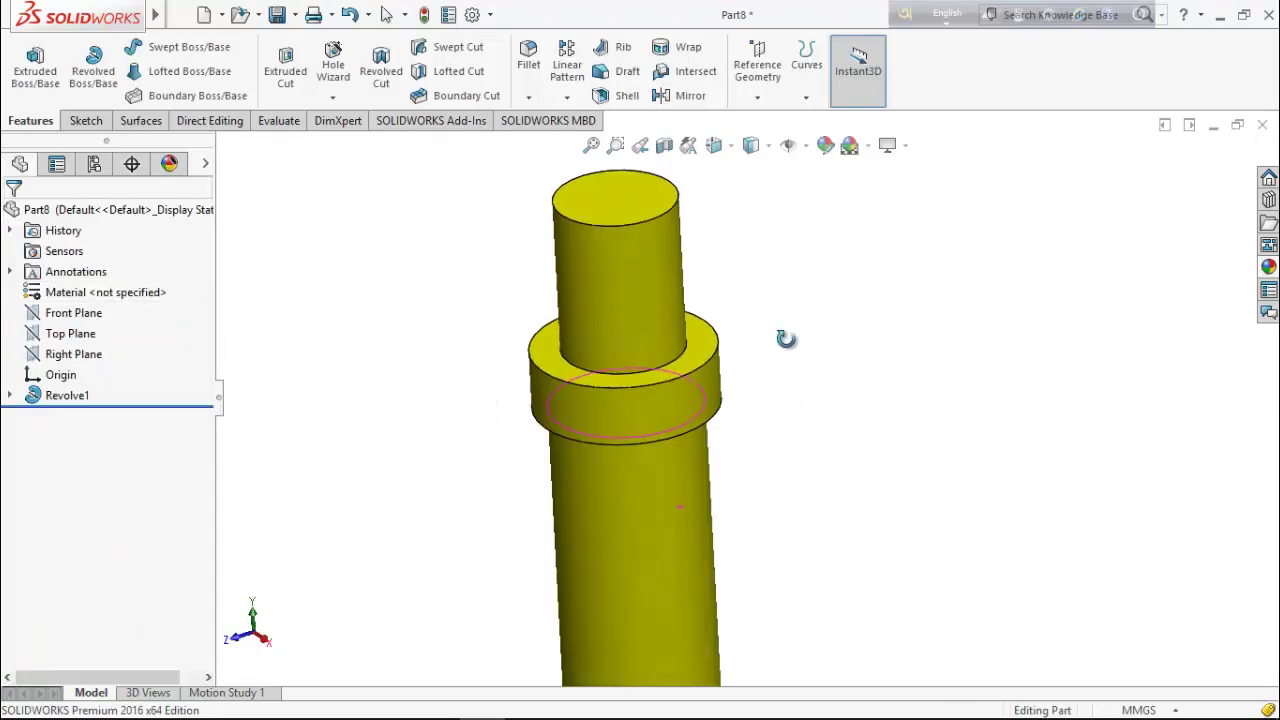
pyautogui.scroll(2, 825, 378)
pyautogui.scroll(-1, 650, 328)
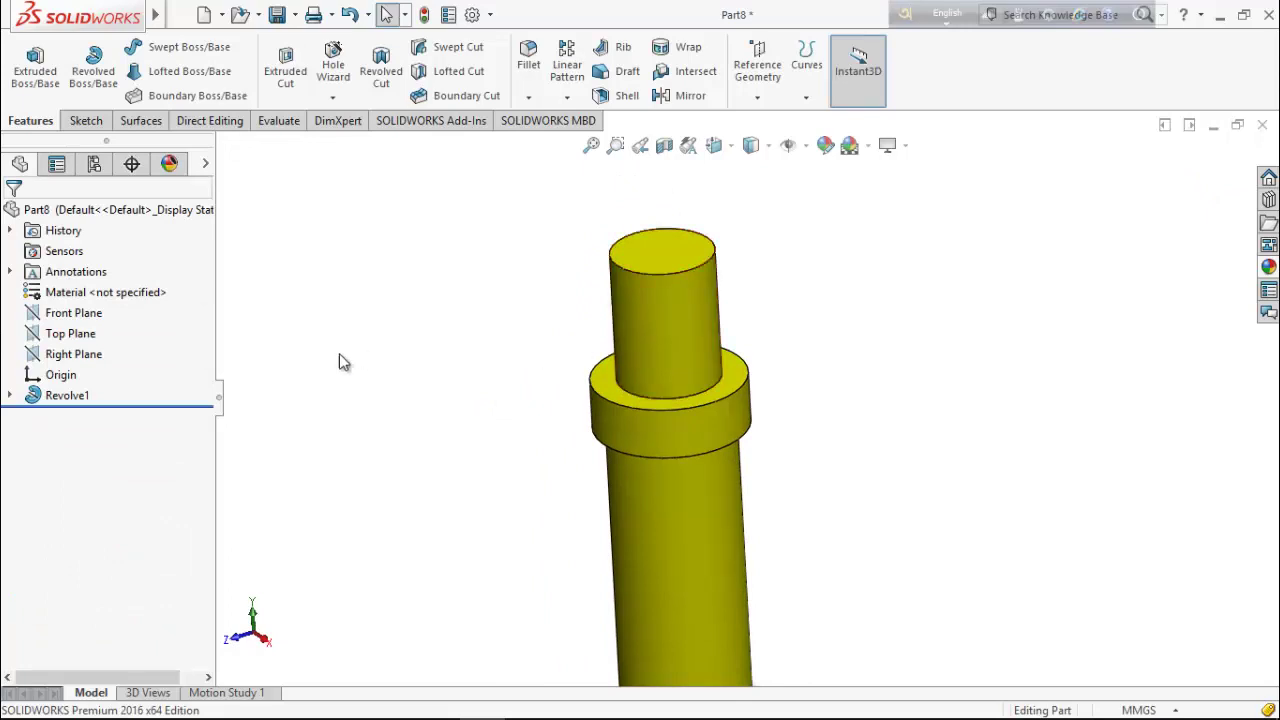
pyautogui.rightClick(82, 312)
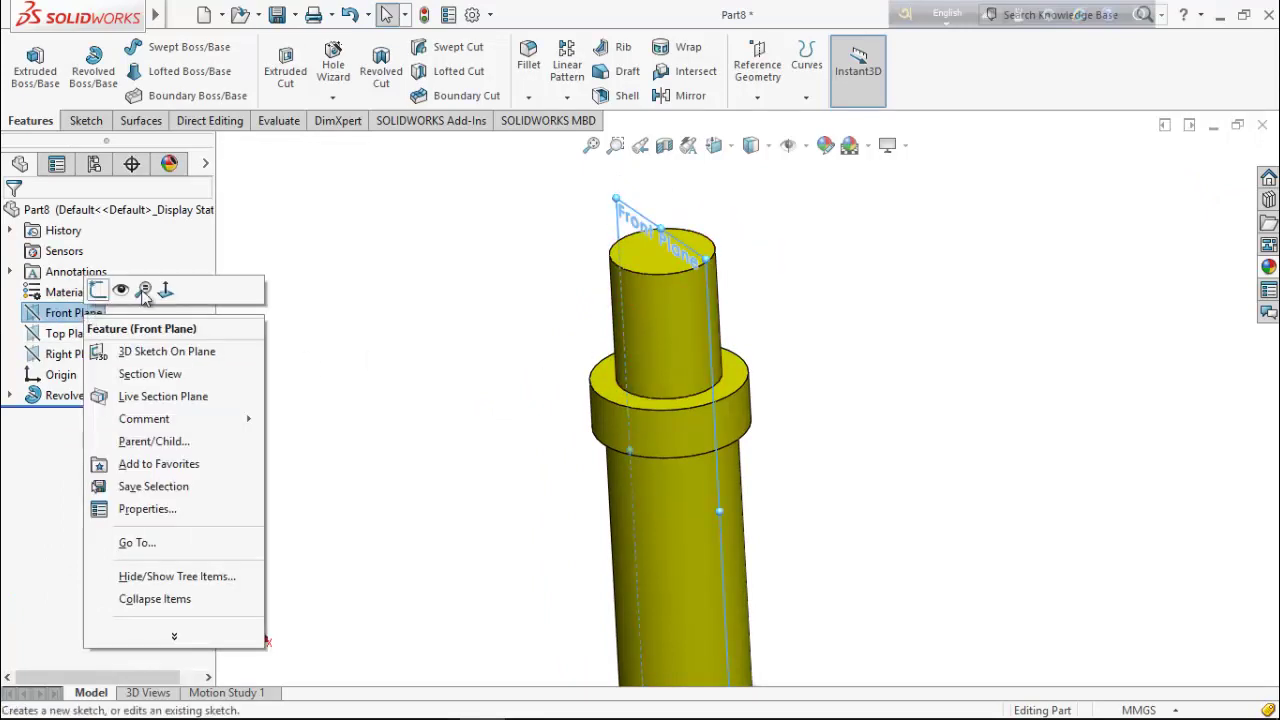
pyautogui.click(770, 102)
pyautogui.click(758, 96)
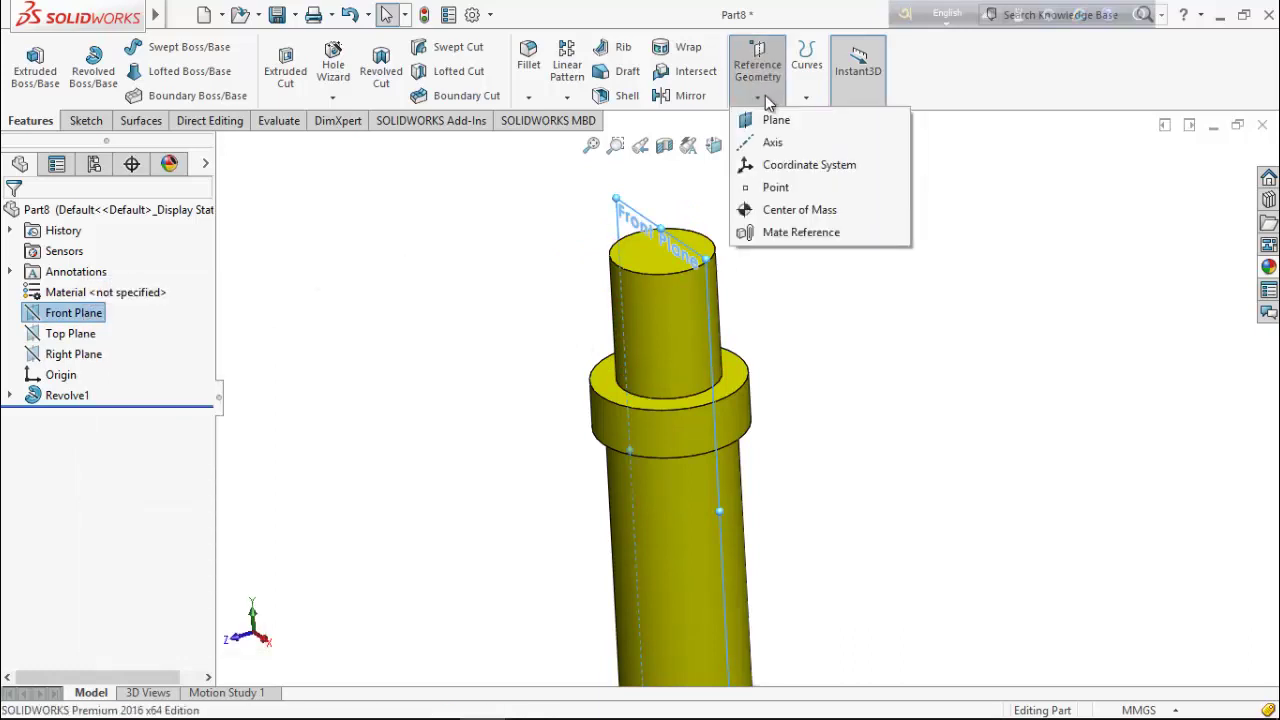
pyautogui.click(767, 121)
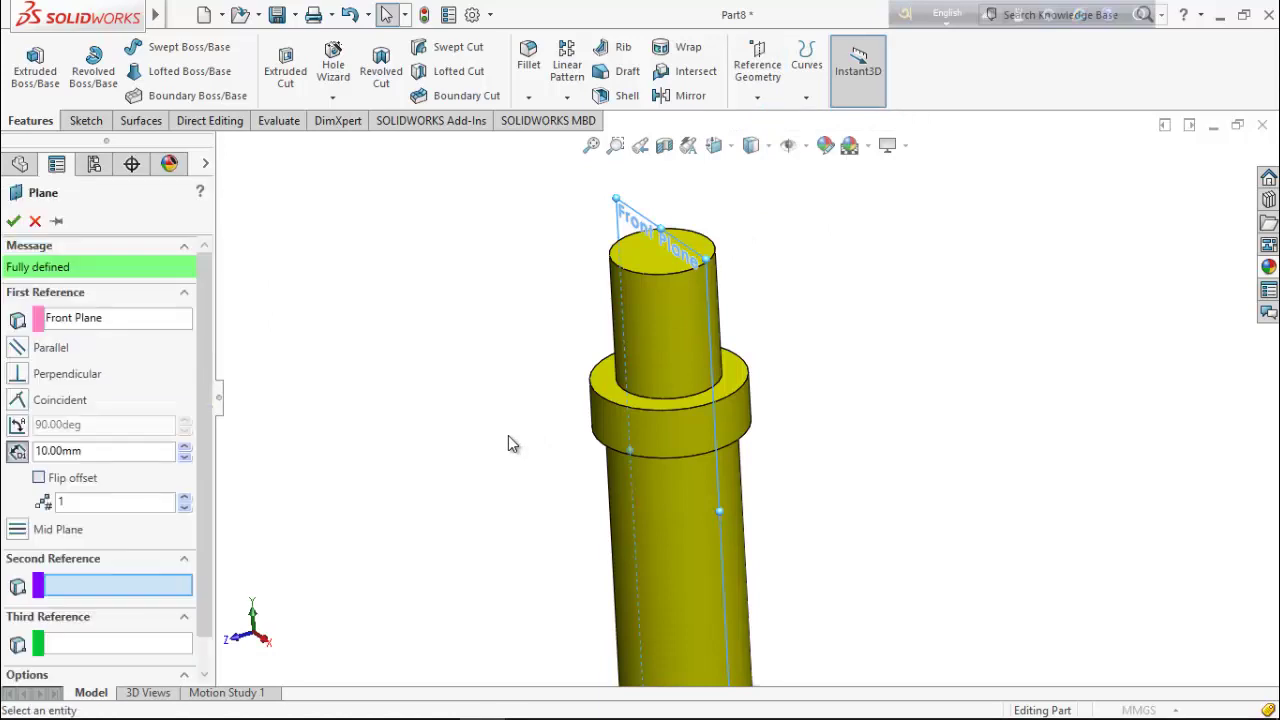
pyautogui.click(140, 451)
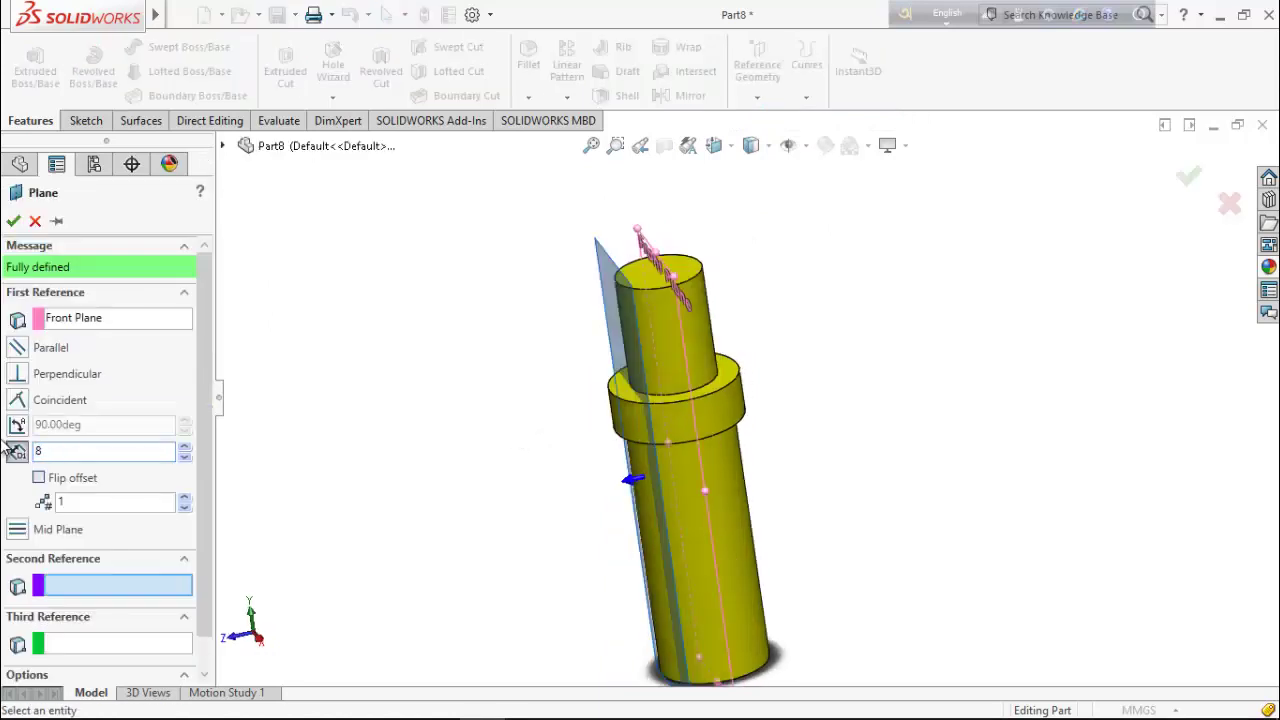
pyautogui.press('Return')
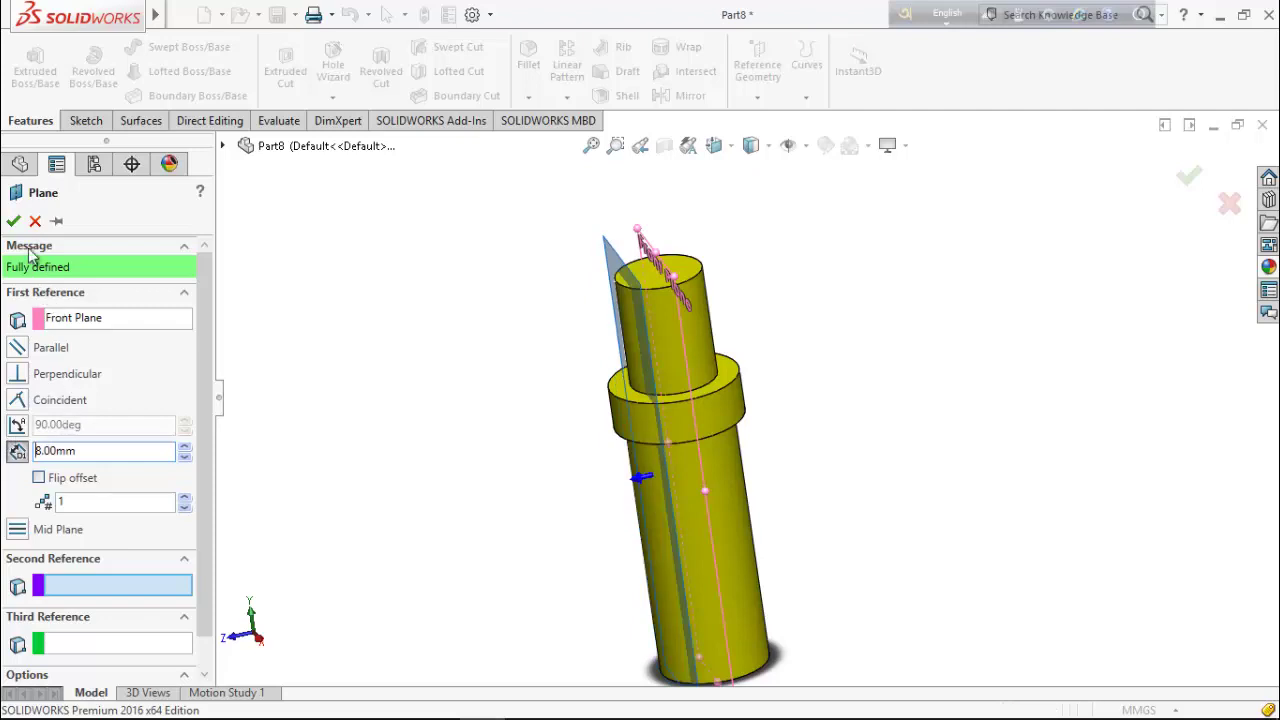
pyautogui.click(13, 222)
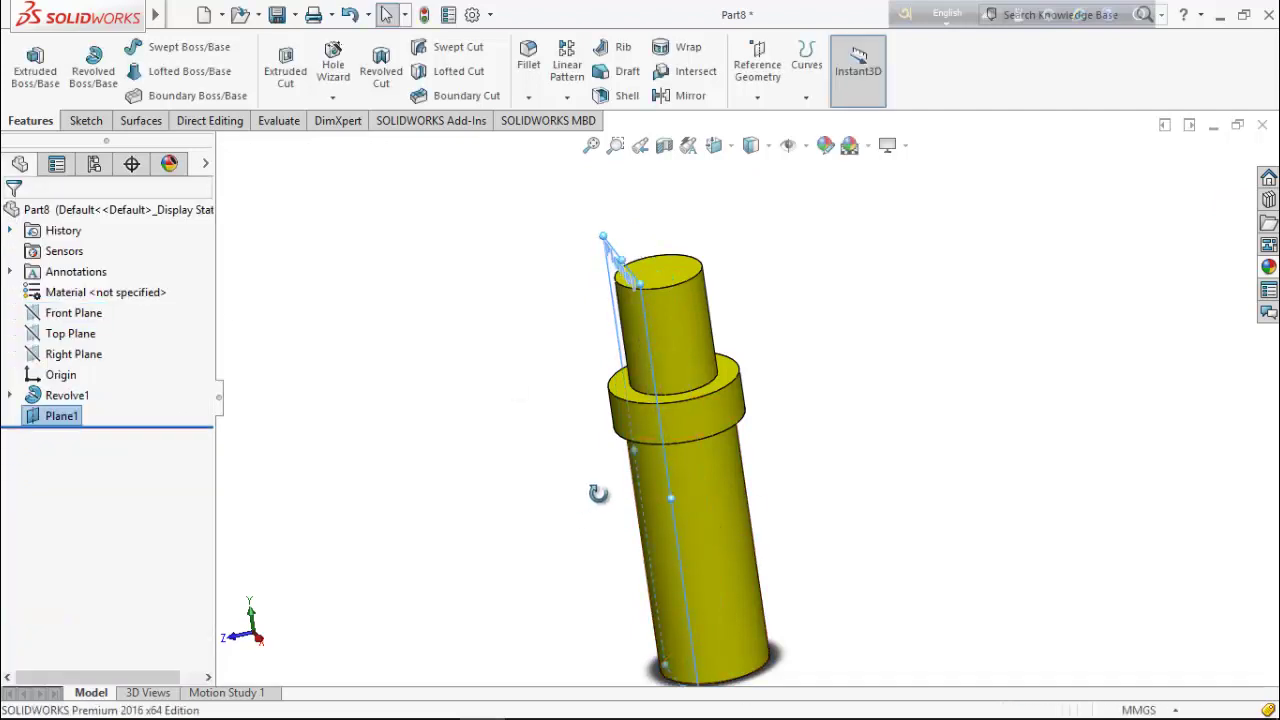
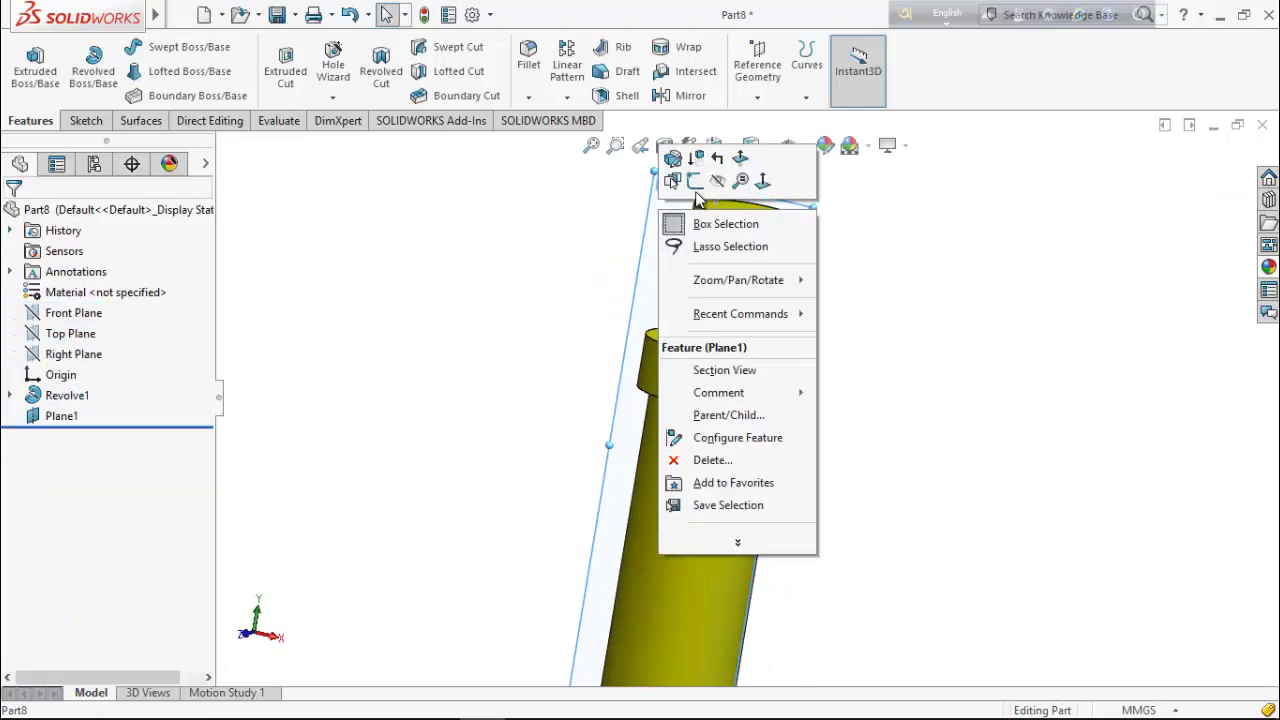
# Sketch a vertical straight slot on the offset plane below the origin, about 15 mm between arc centres and about 5 mm wide
pyautogui.click(706, 180)
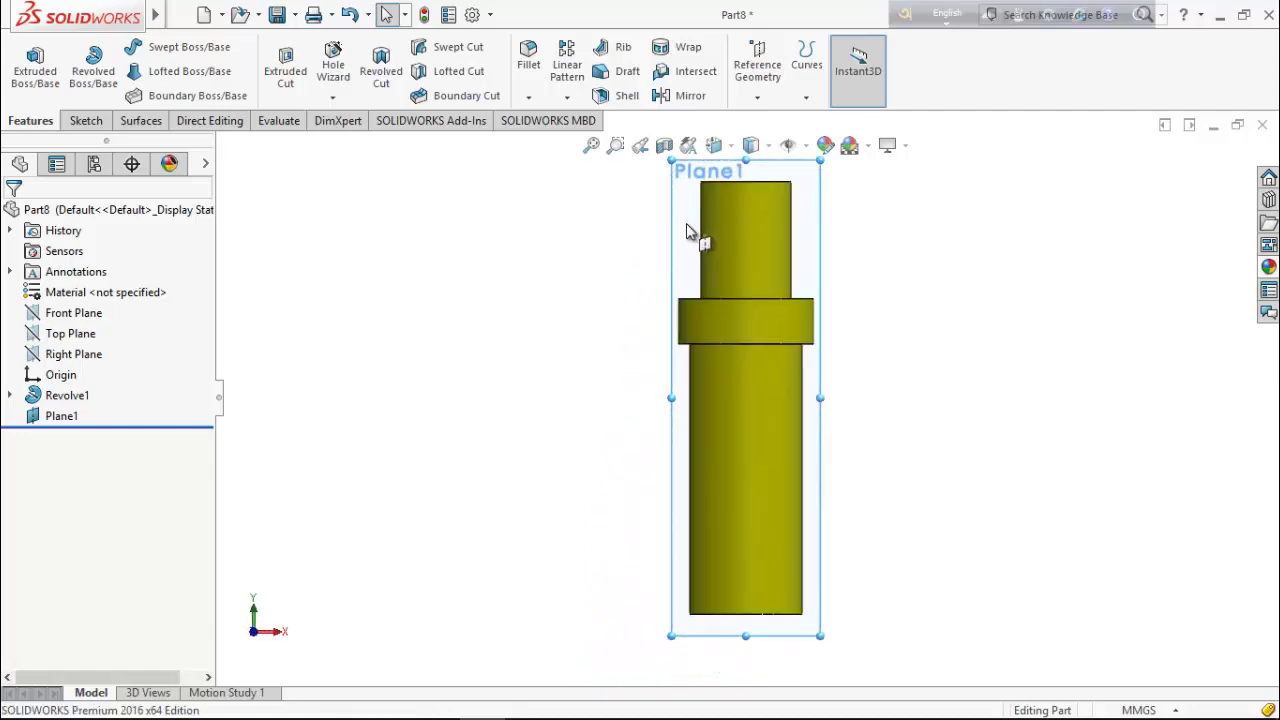
pyautogui.rightClick(690, 228)
pyautogui.click(716, 197)
pyautogui.scroll(-5, 745, 200)
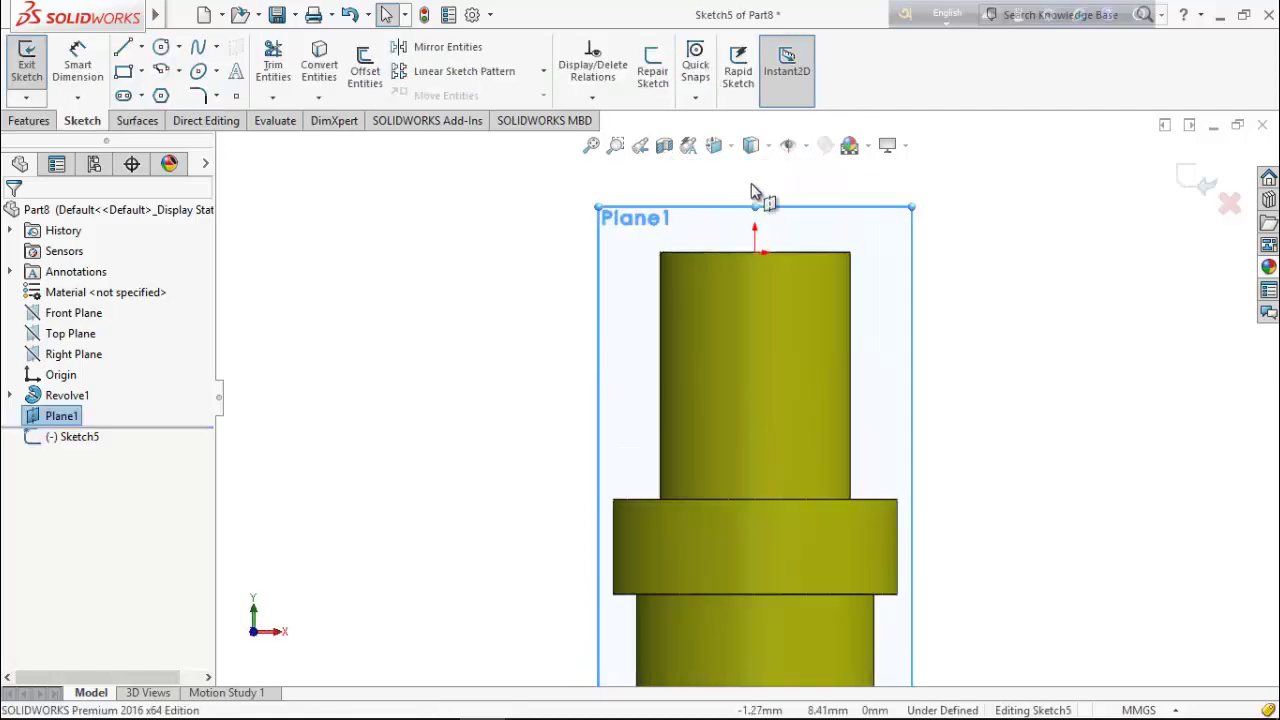
pyautogui.click(123, 95)
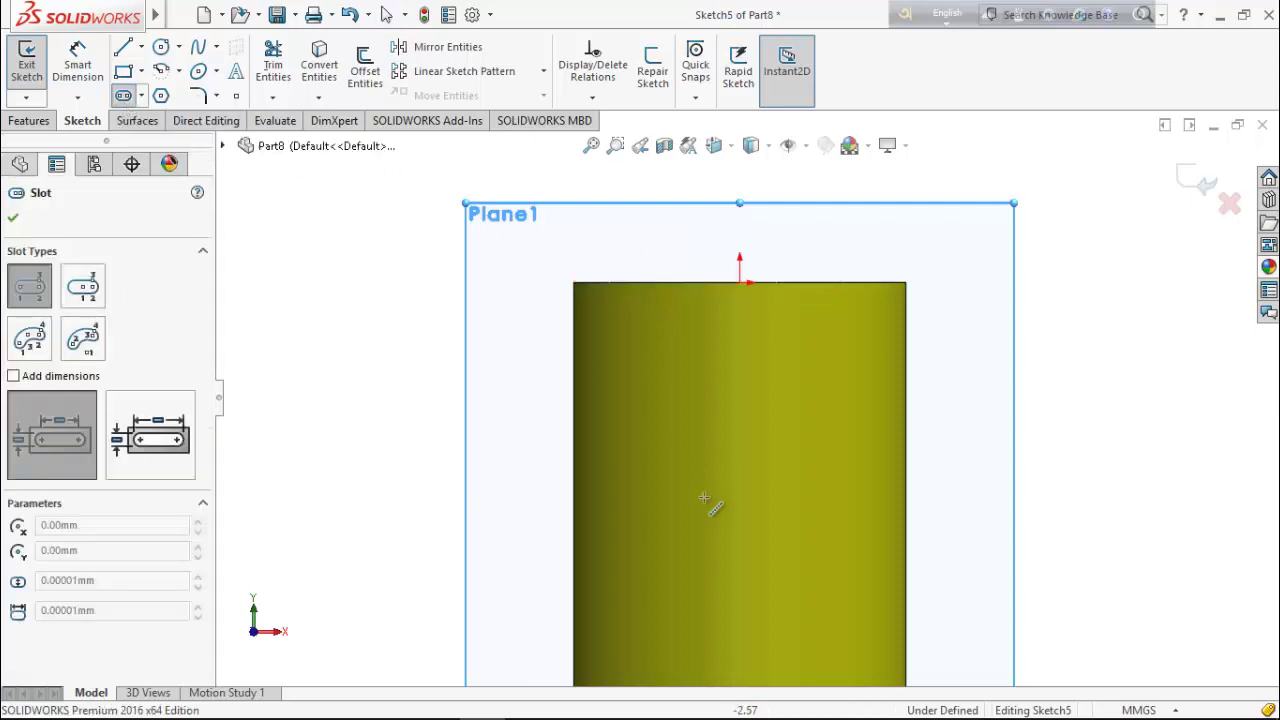
pyautogui.click(741, 375)
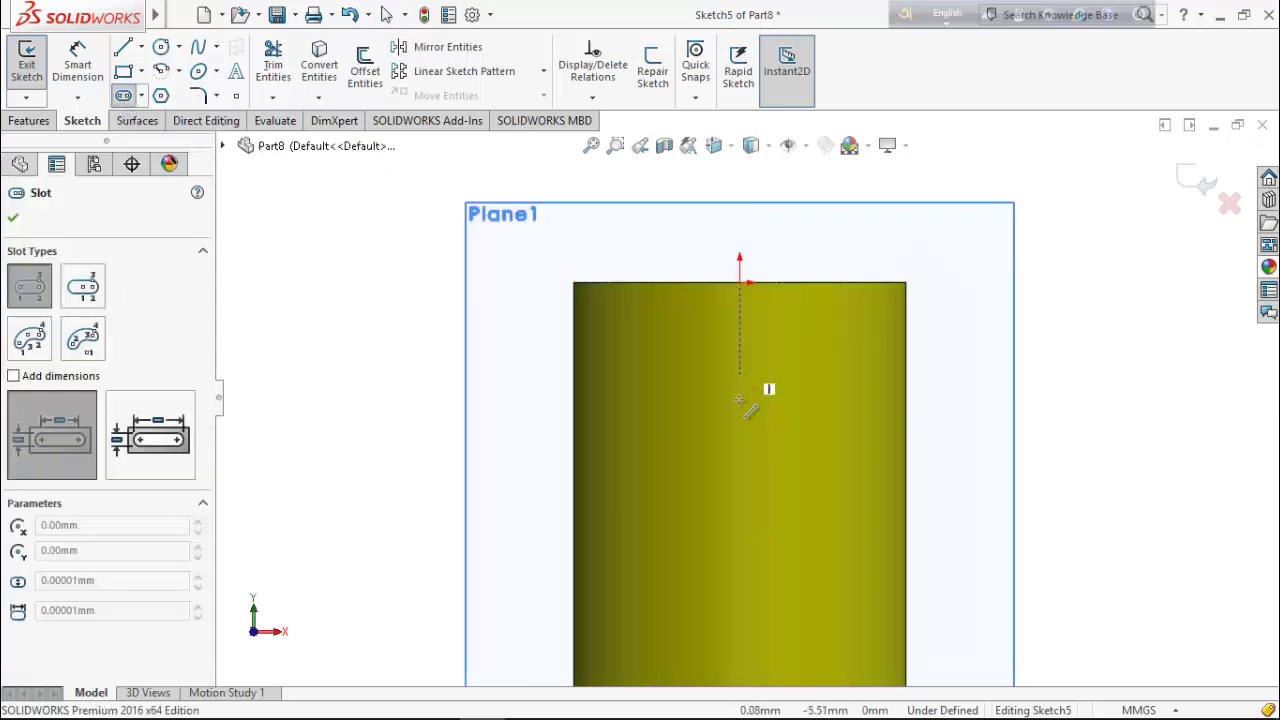
pyautogui.scroll(3, 740, 560)
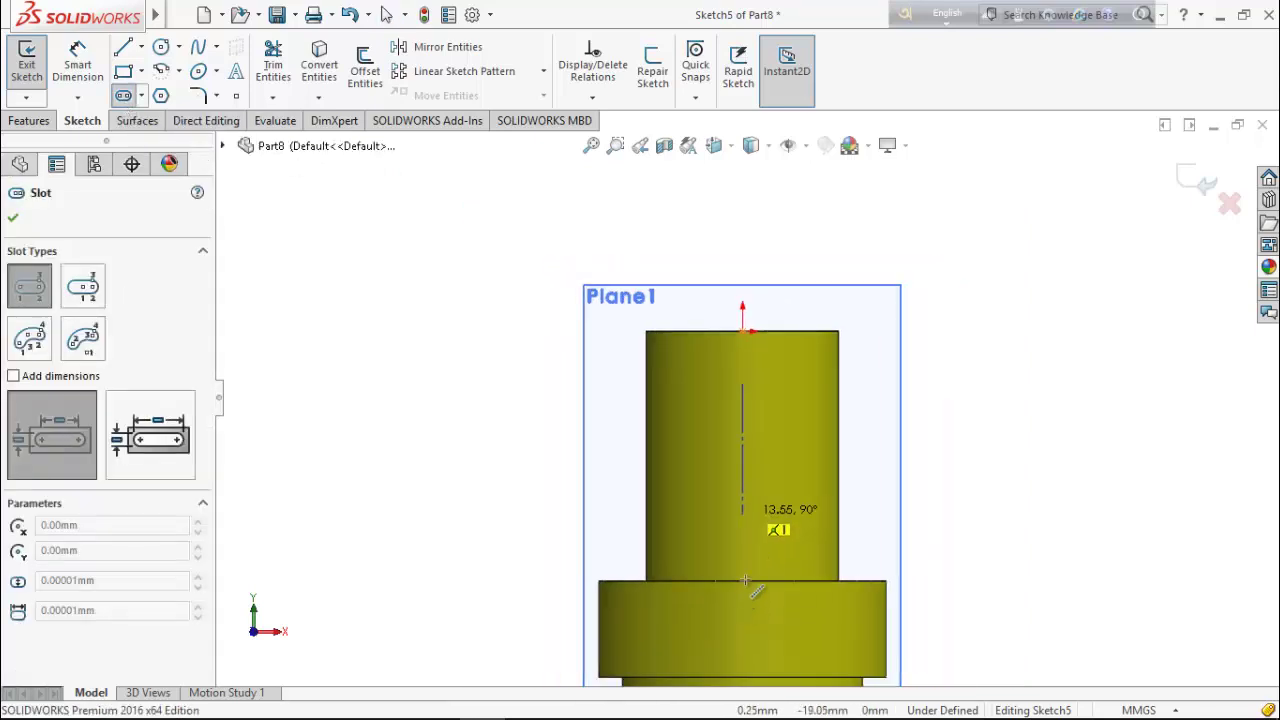
pyautogui.click(742, 527)
pyautogui.click(718, 520)
pyautogui.rightClick(487, 395)
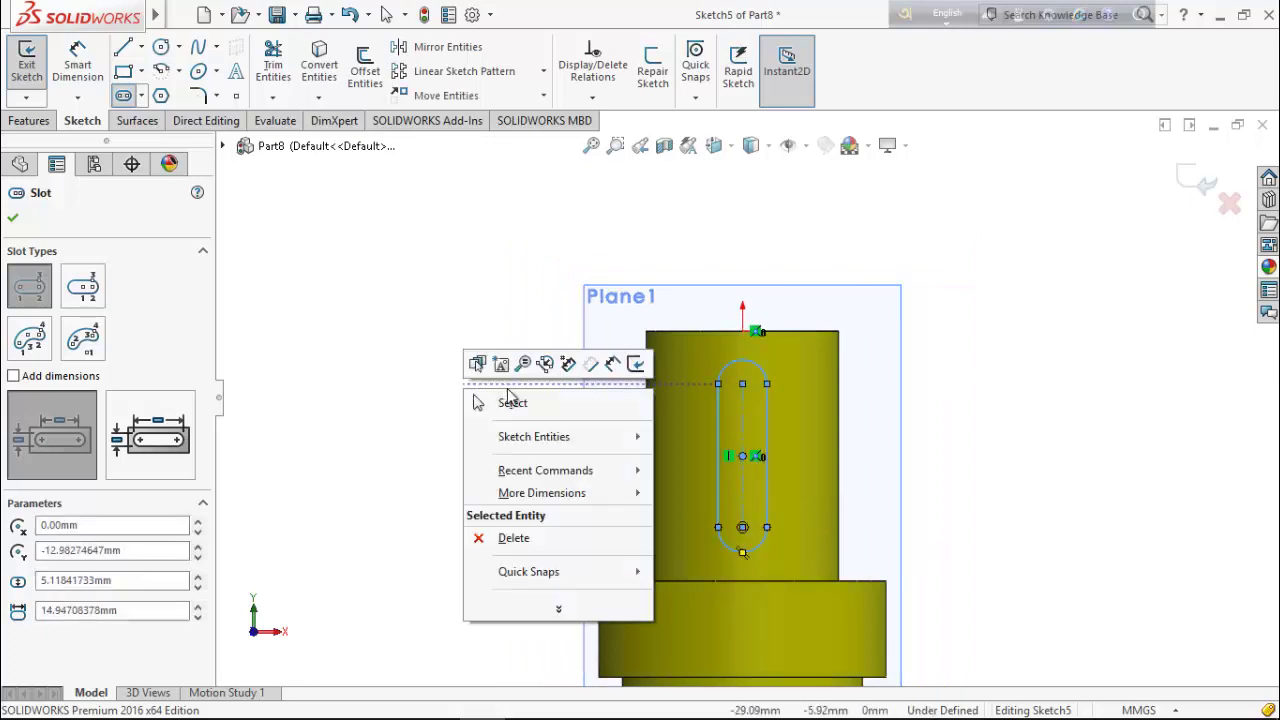
pyautogui.click(512, 403)
# Add a vertical relation between the origin and the centre point of the slot's upper arc
pyautogui.scroll(-4, 740, 345)
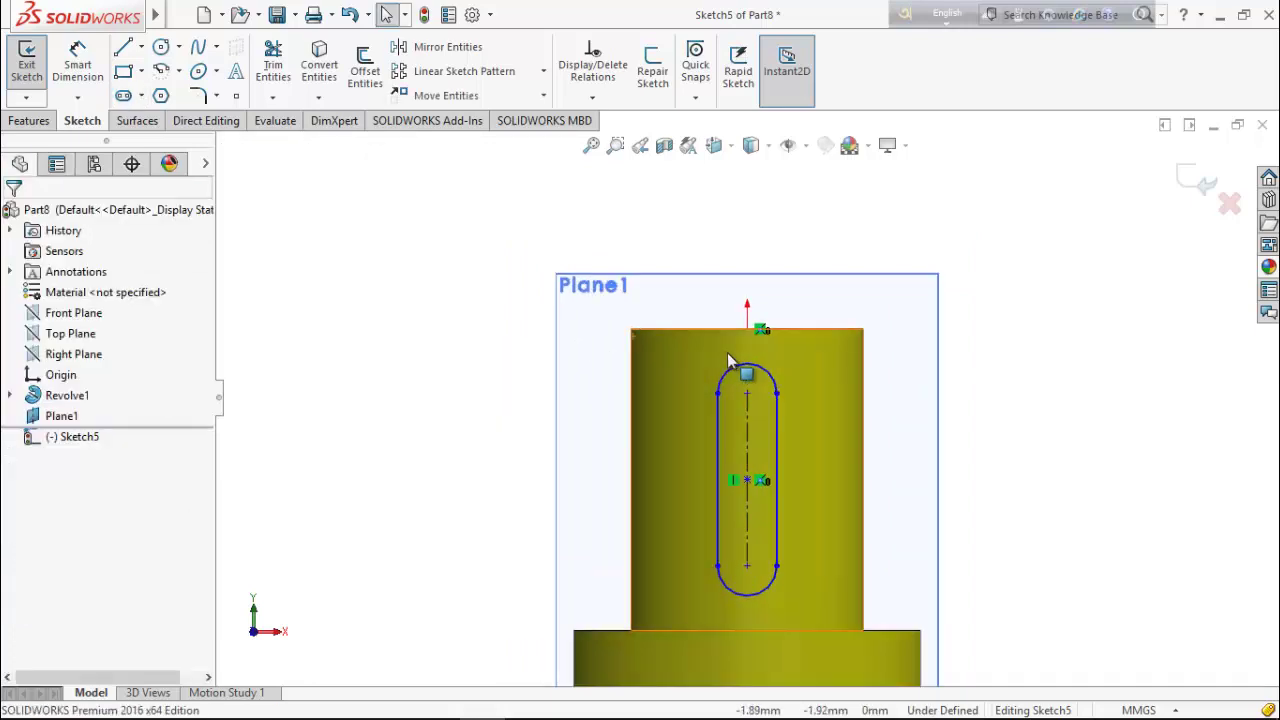
pyautogui.click(755, 322)
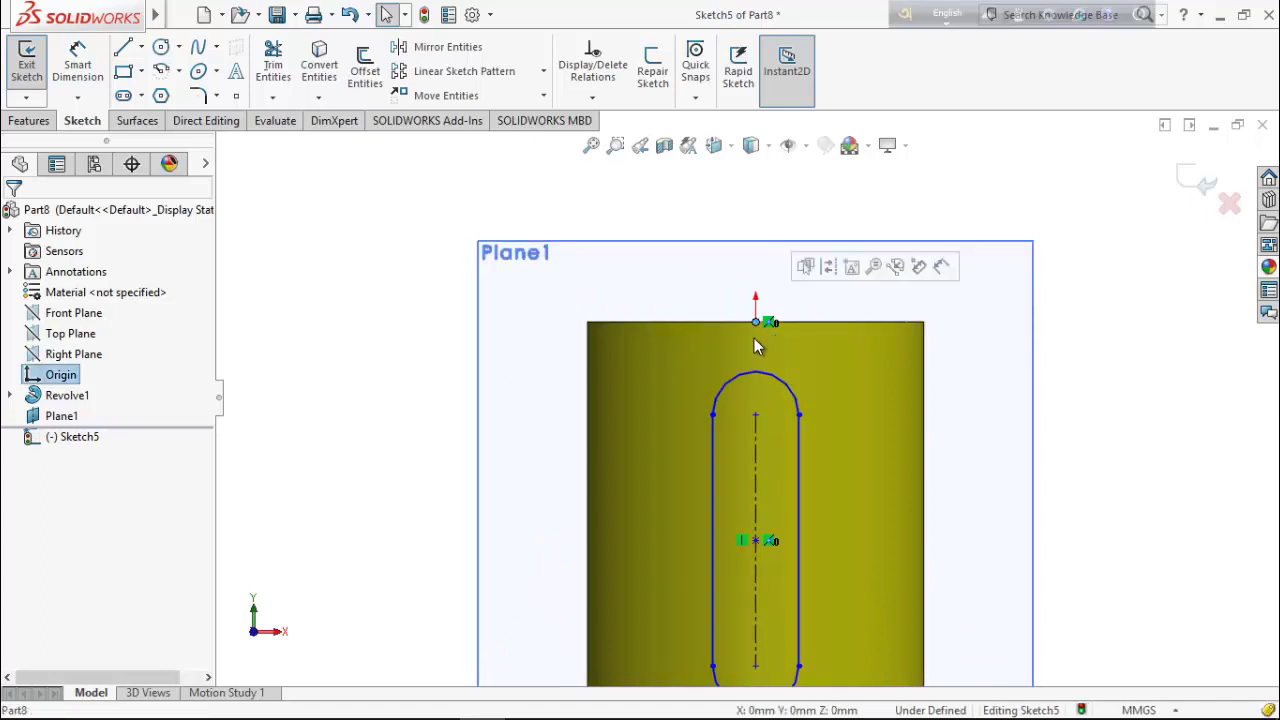
pyautogui.keyDown('ctrl'); pyautogui.click(756, 415); pyautogui.keyUp('ctrl')
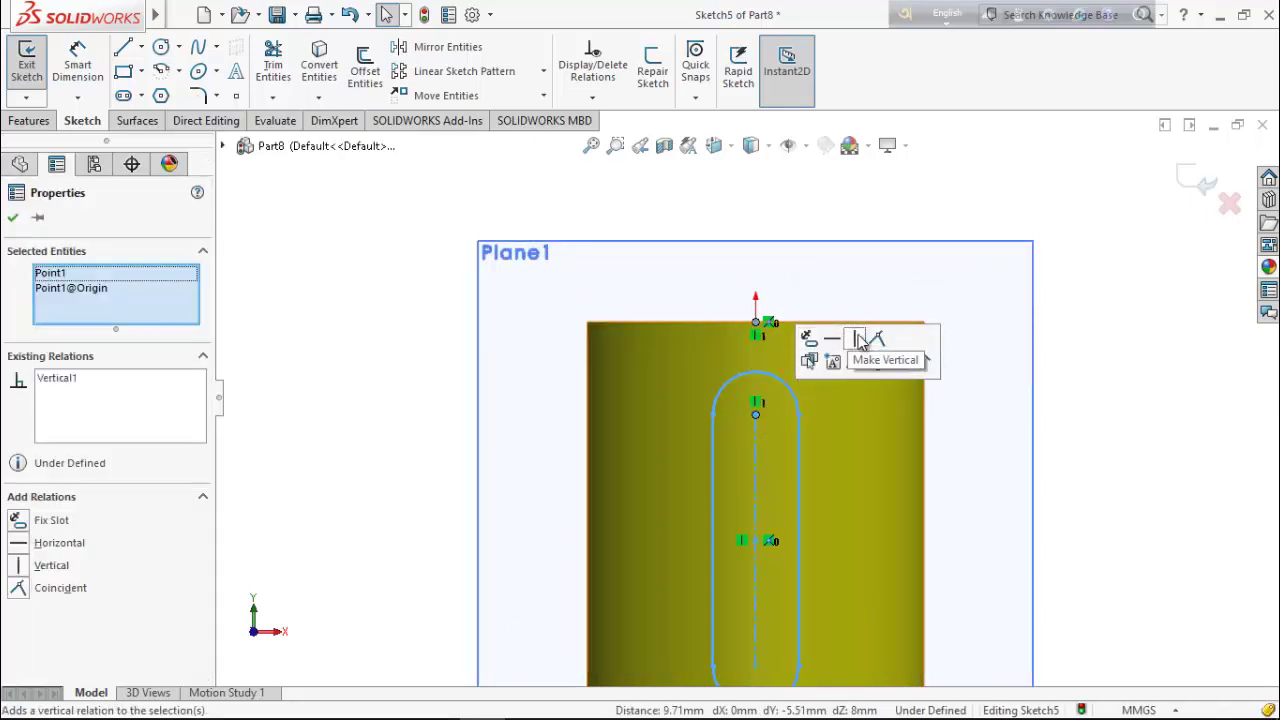
pyautogui.click(539, 349)
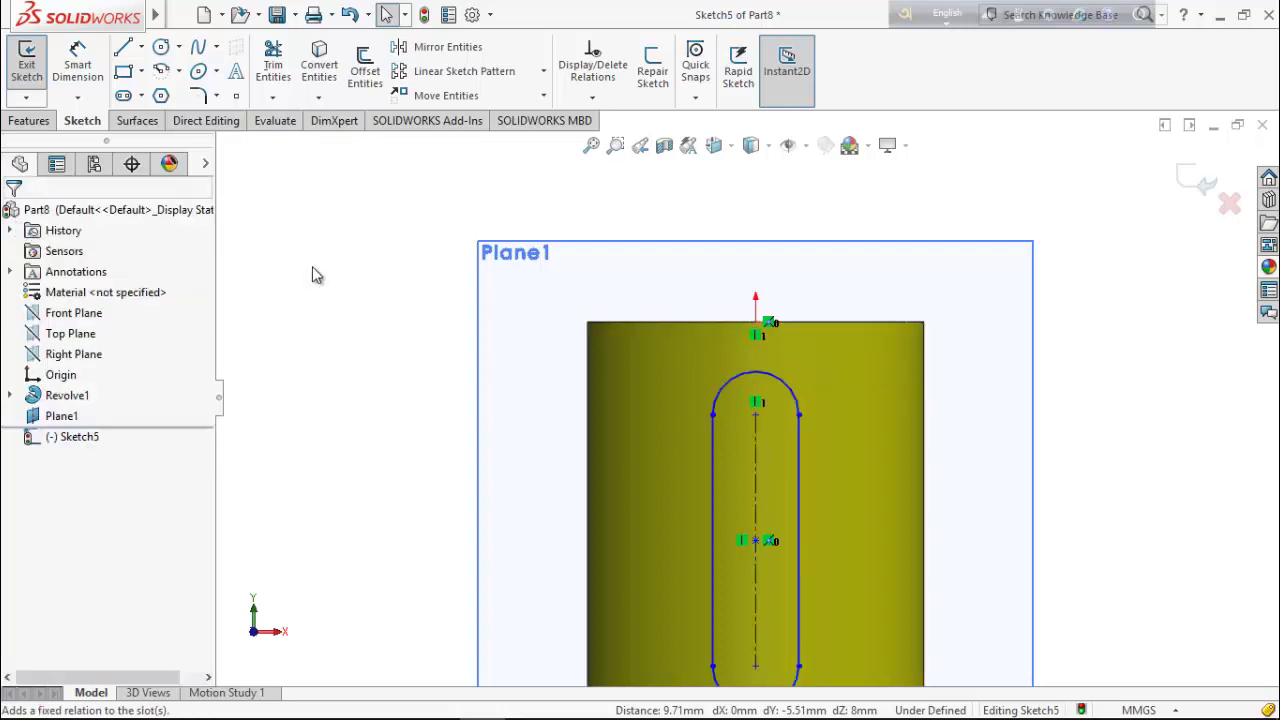
pyautogui.press('z')
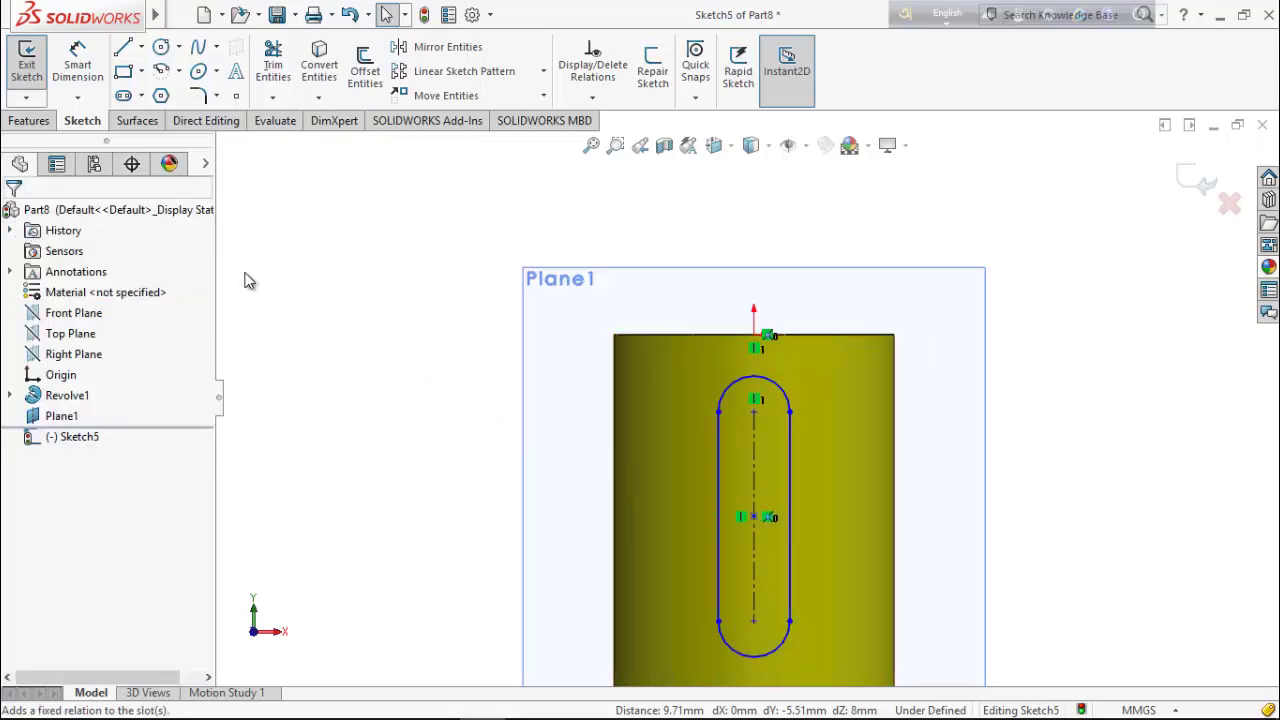
# Dimension the slot with 12 mm between its arc centres and an end radius of 2 mm
pyautogui.click(77, 62)
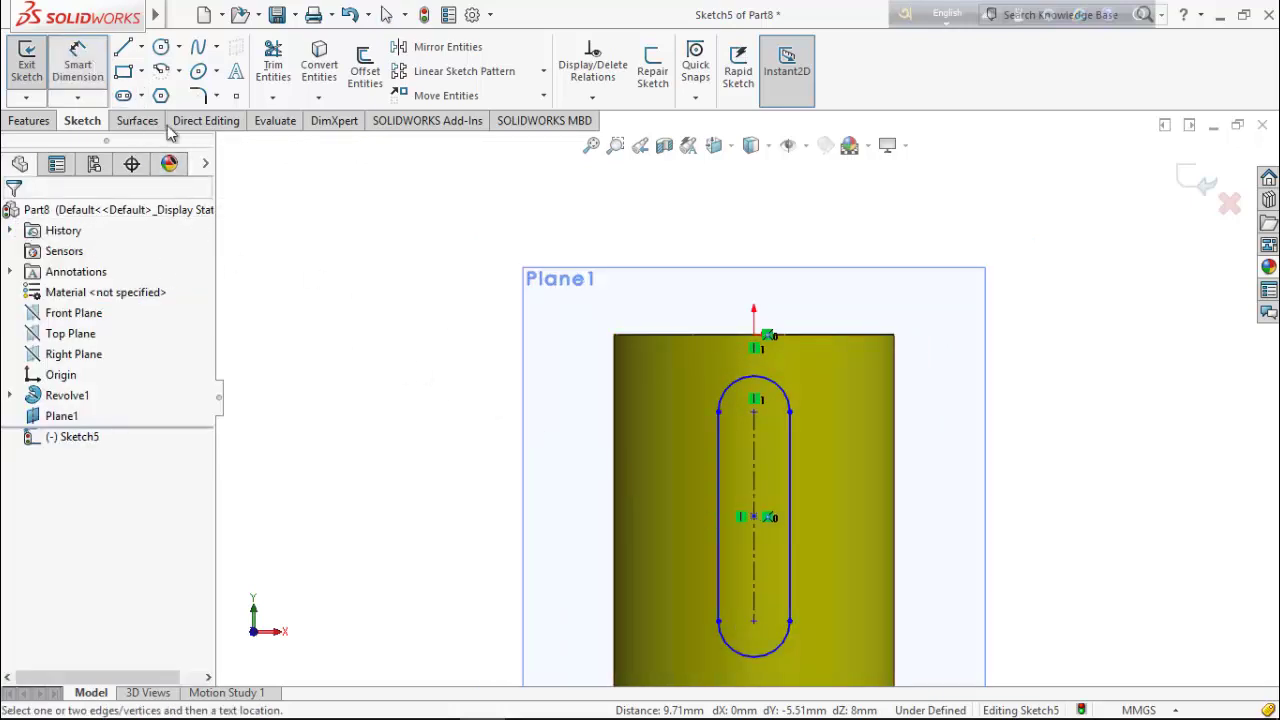
pyautogui.click(757, 487)
pyautogui.click(960, 494)
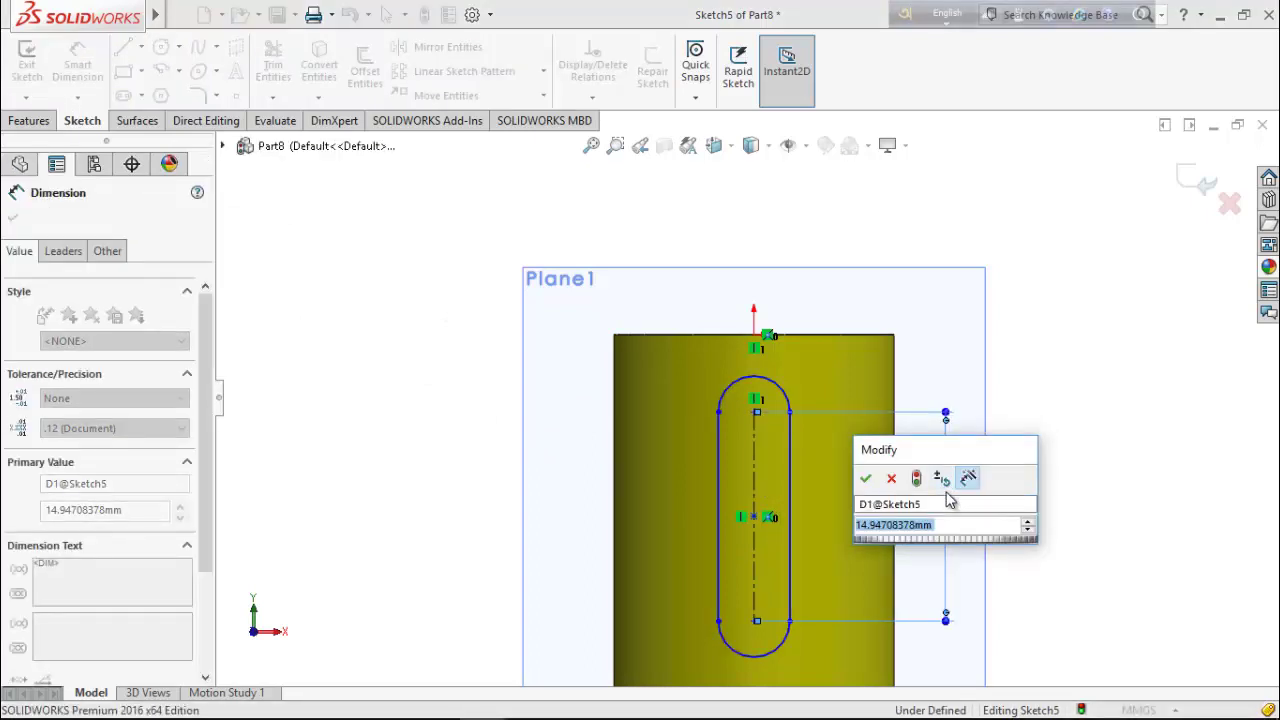
pyautogui.write('12')
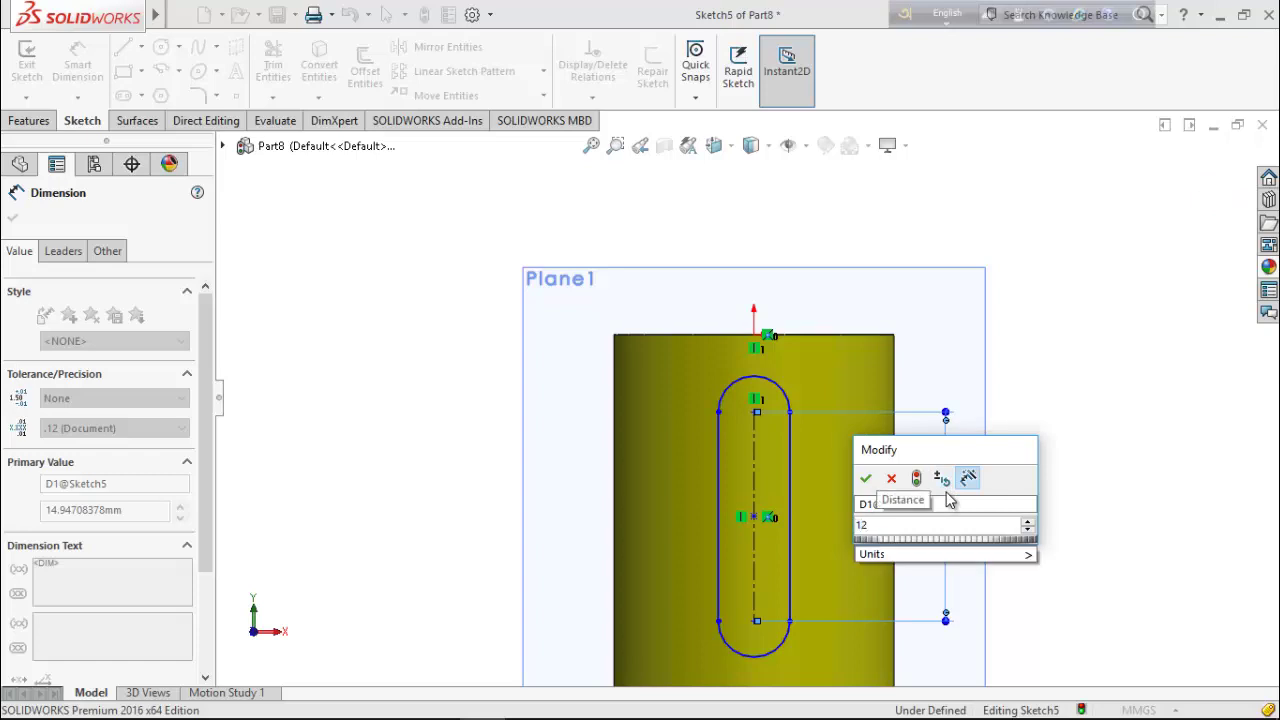
pyautogui.press('Return')
pyautogui.click(777, 433)
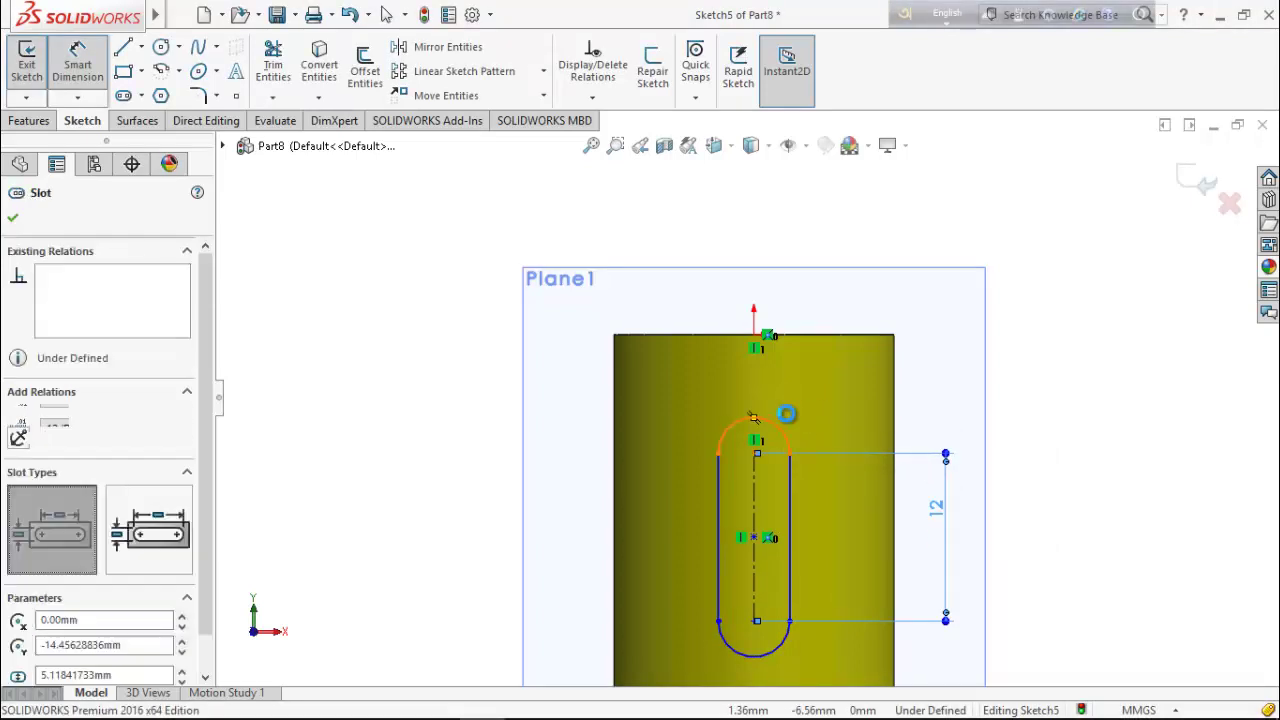
pyautogui.click(836, 386)
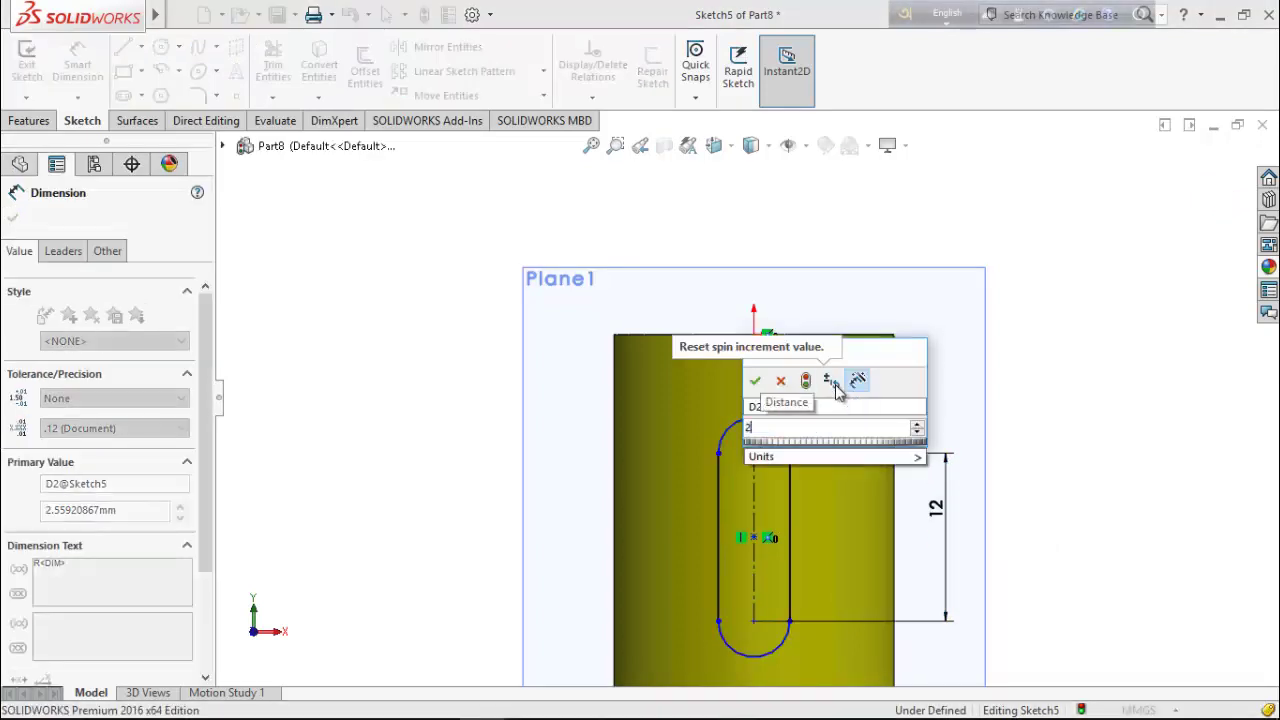
pyautogui.write('2')
pyautogui.press('Return')
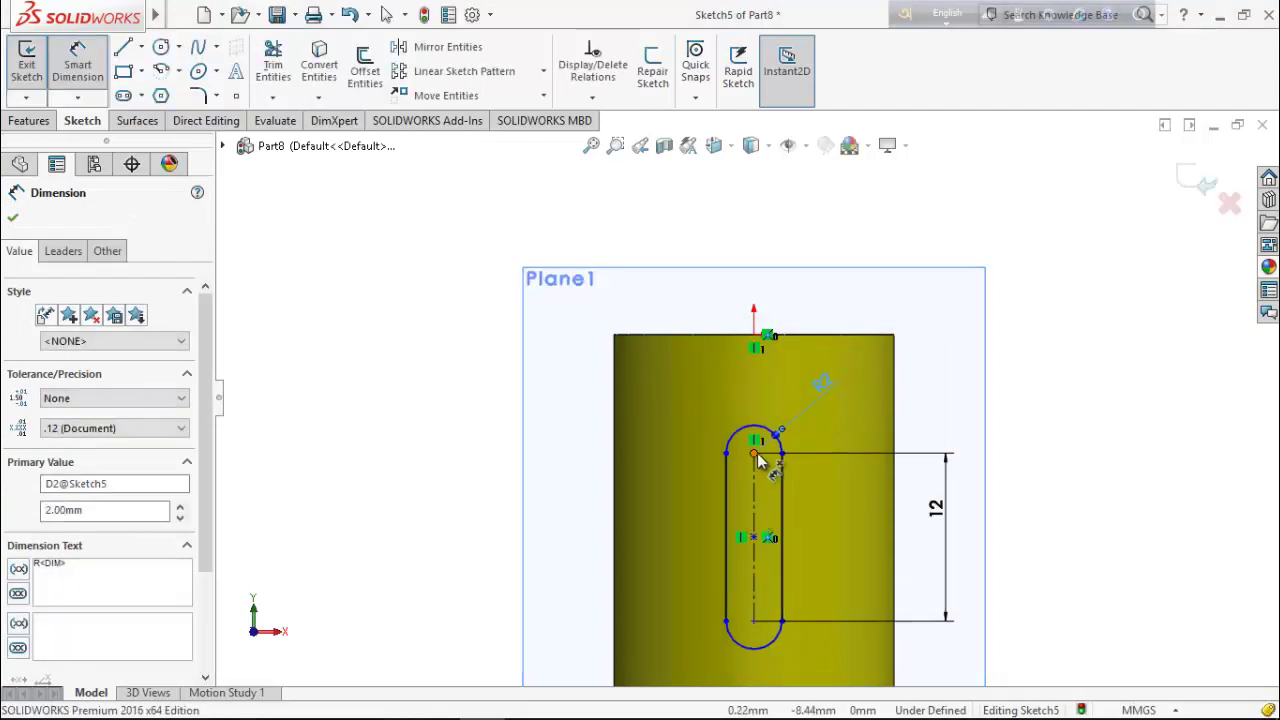
# Dimension the slot's upper arc centre at 6 mm from the origin
pyautogui.click(757, 453)
pyautogui.click(757, 340)
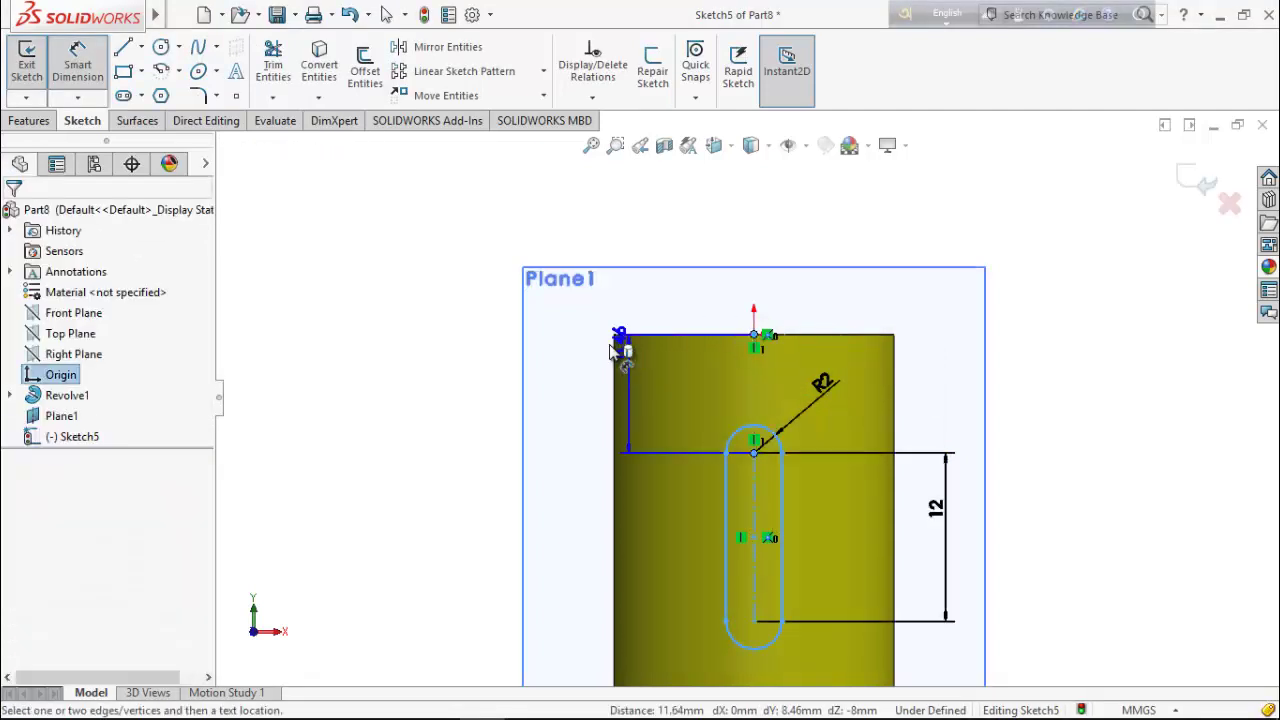
pyautogui.click(589, 352)
pyautogui.write('6')
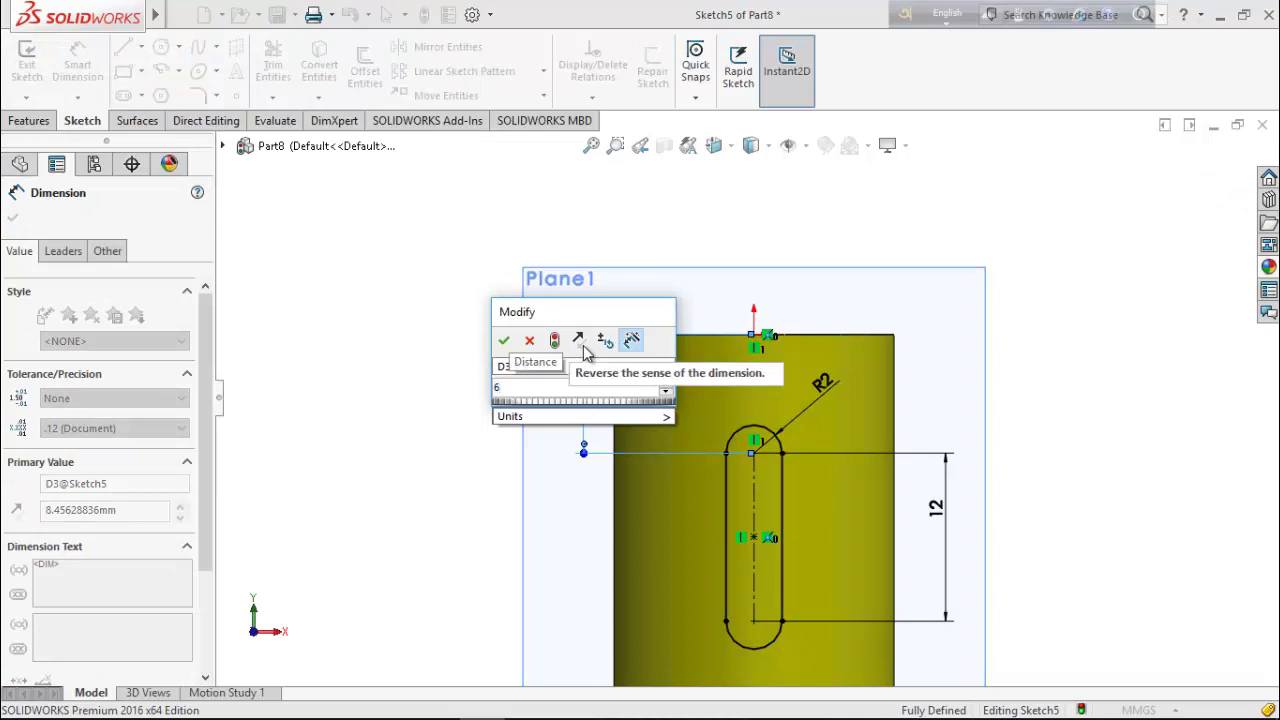
pyautogui.press('Return')
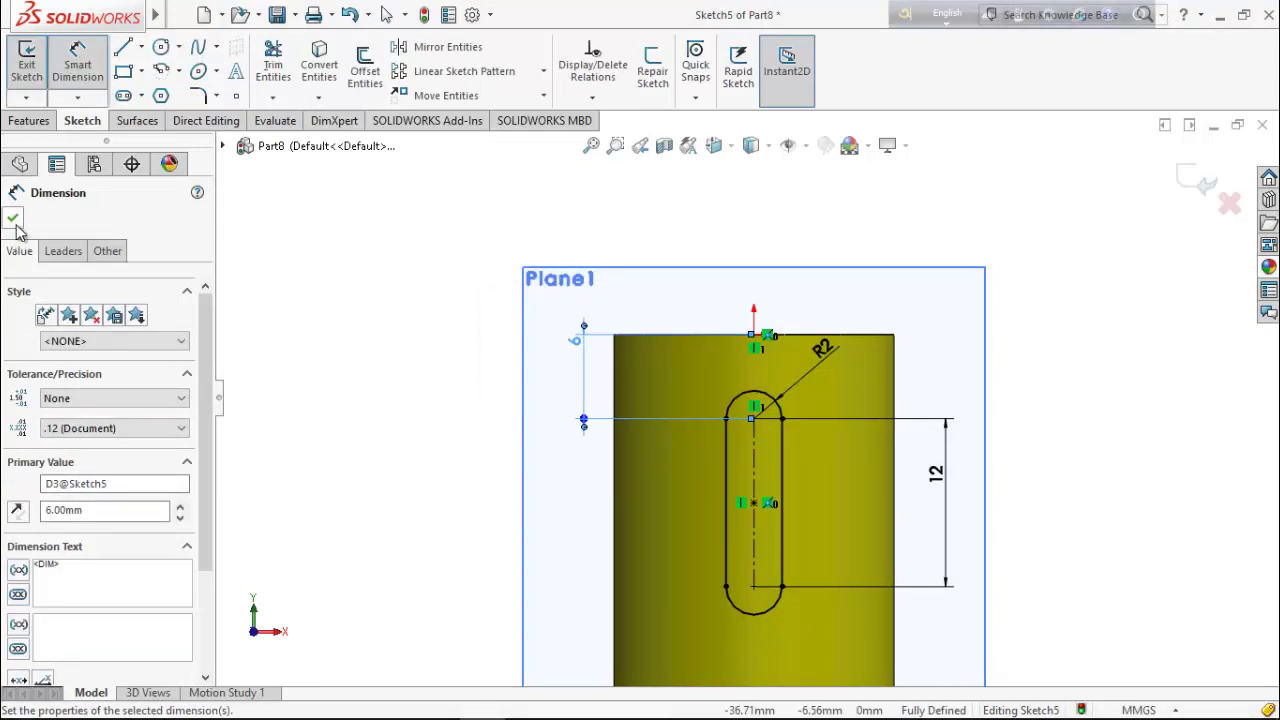
pyautogui.click(13, 219)
# Cut-extrude the slot sketch in the reversed direction with the Up To Next end condition to form the keyway
pyautogui.click(29, 121)
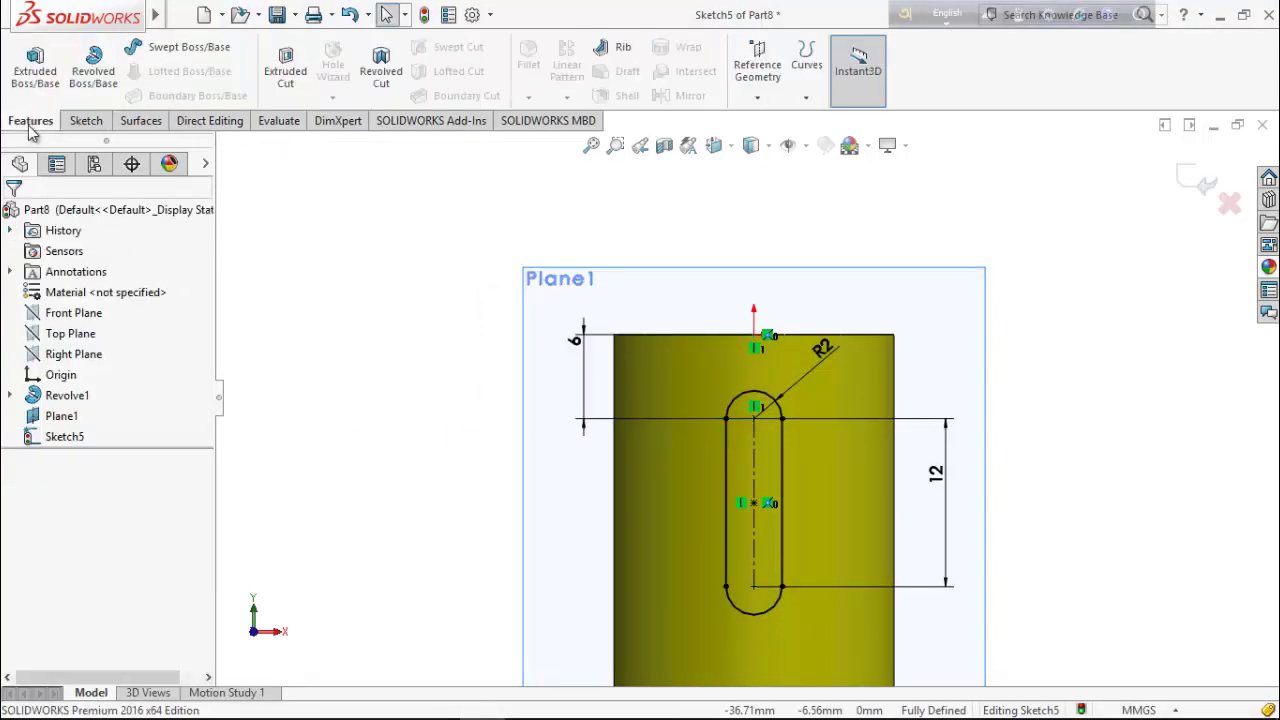
pyautogui.click(284, 78)
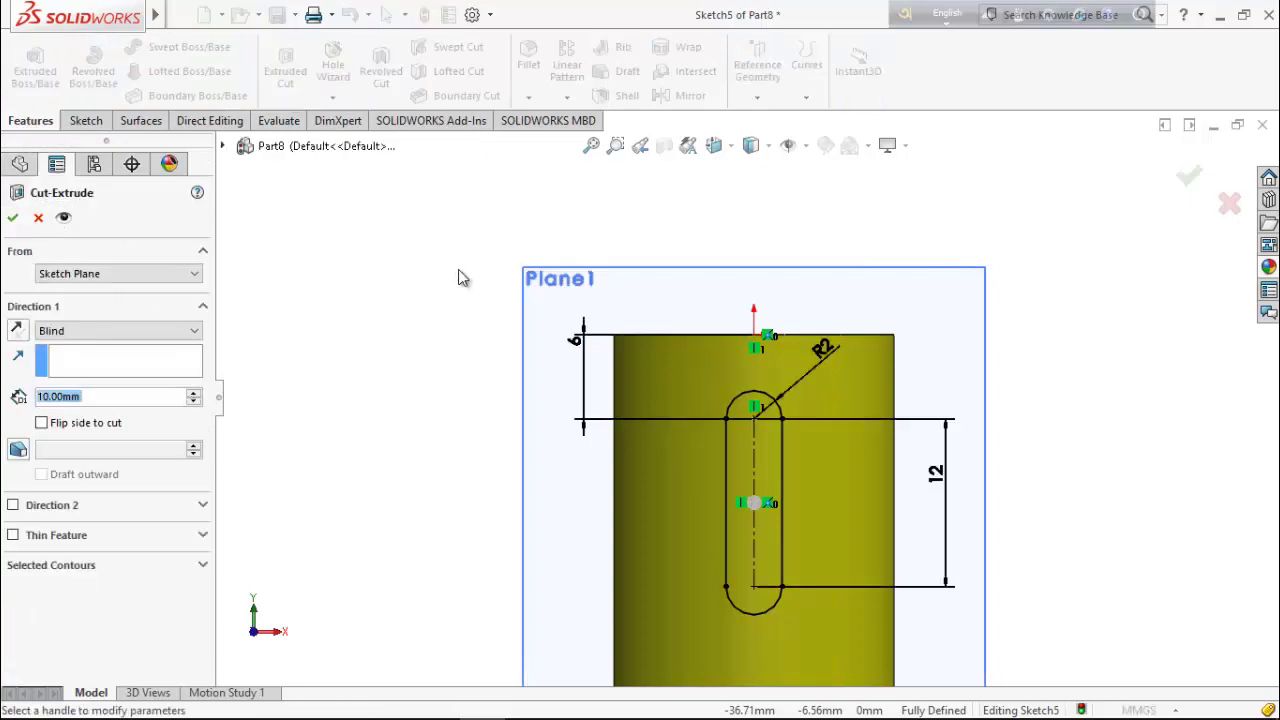
pyautogui.click(17, 331)
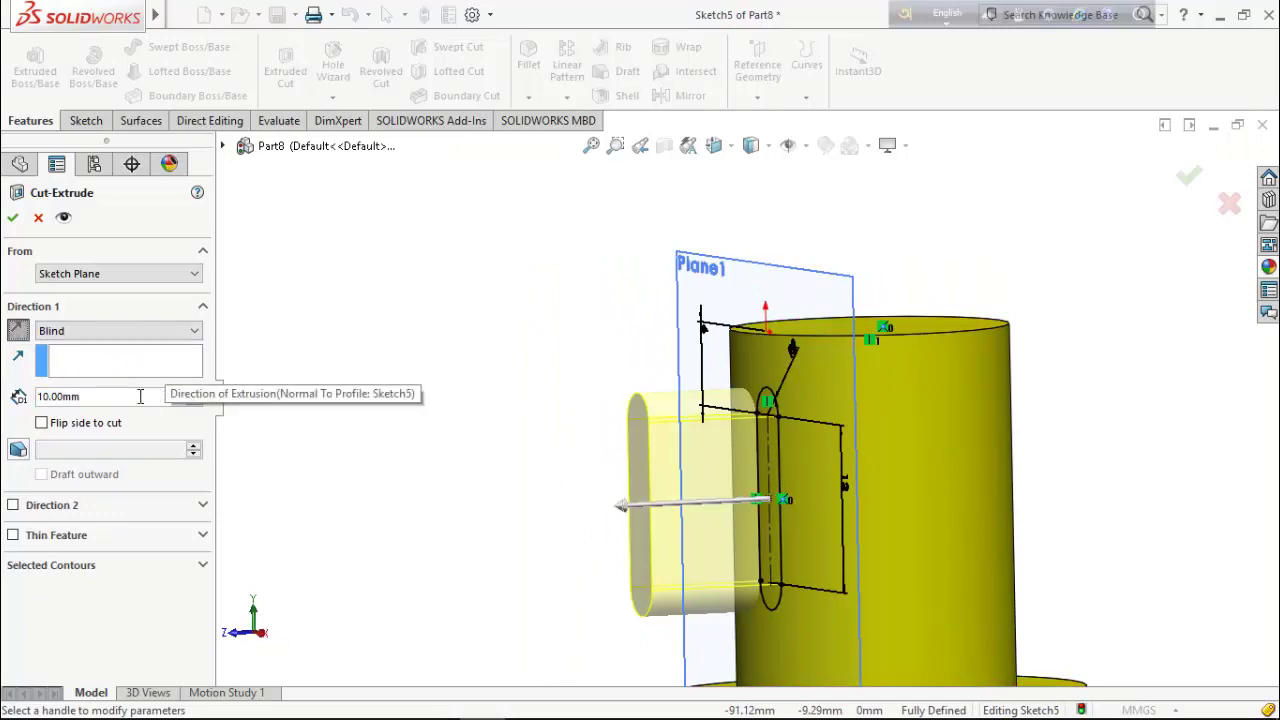
pyautogui.click(180, 331)
pyautogui.click(104, 385)
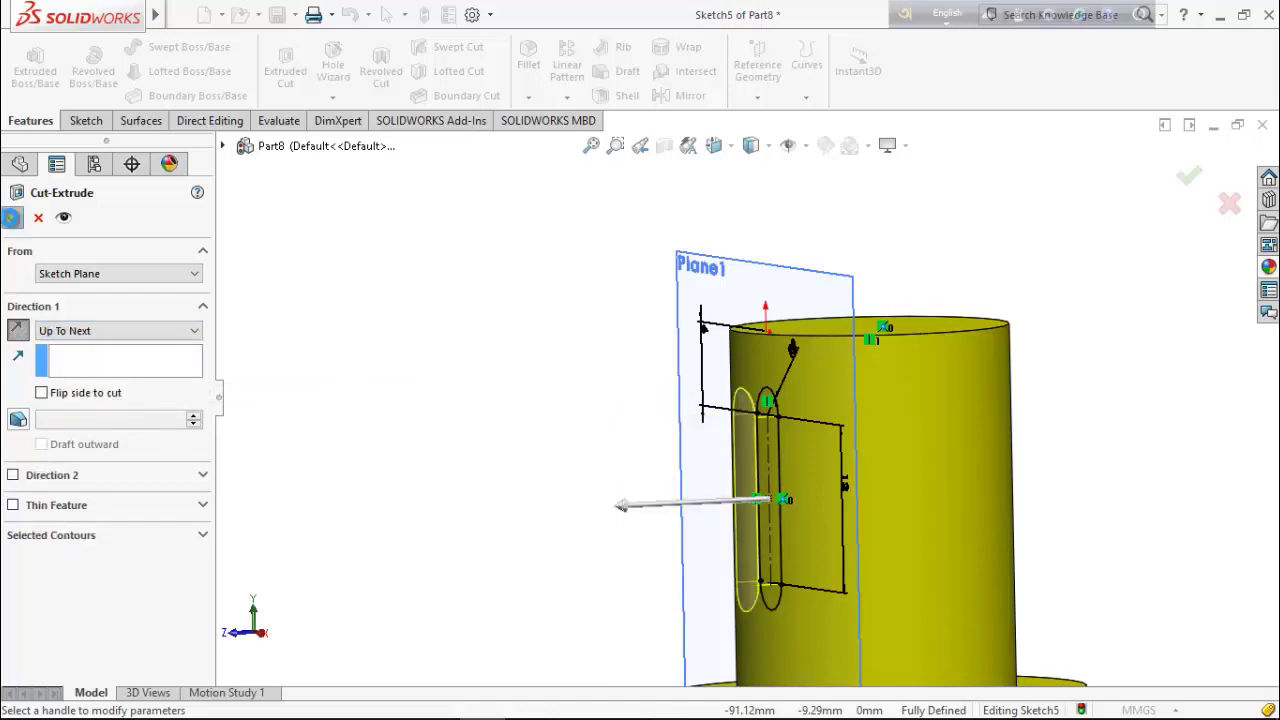
pyautogui.press('Return')
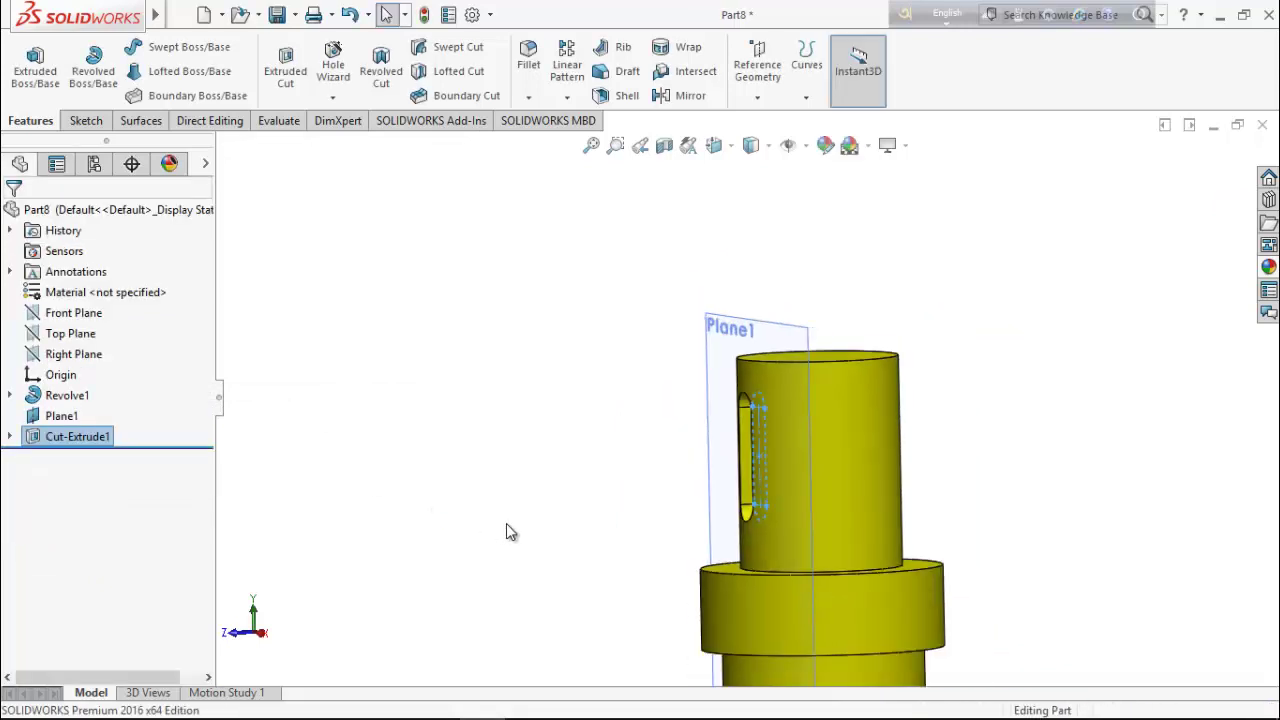
# Hide the offset reference plane
pyautogui.moveTo(593, 485); pyautogui.dragTo(533, 423, button='middle')
pyautogui.rightClick(719, 376)
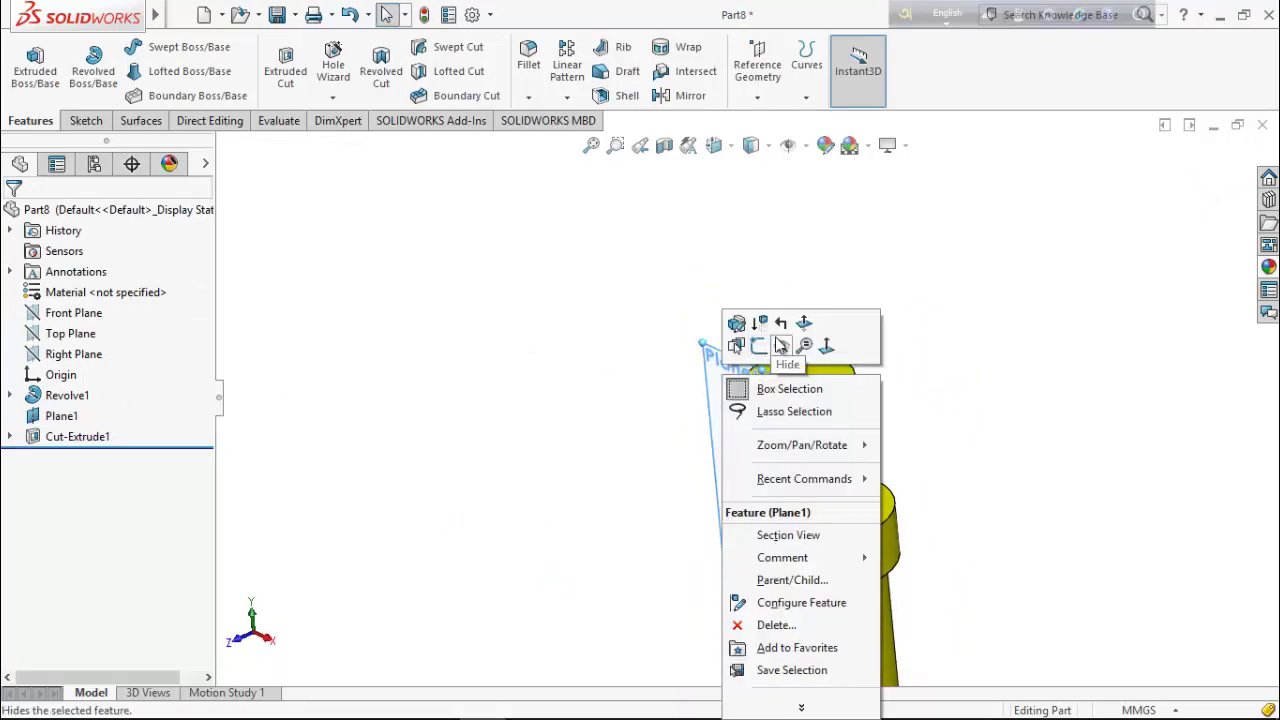
pyautogui.click(782, 346)
# Chamfer the circular edge at the keyway end of the shaft by 1 mm at 45 degrees
pyautogui.scroll(-2, 689, 337)
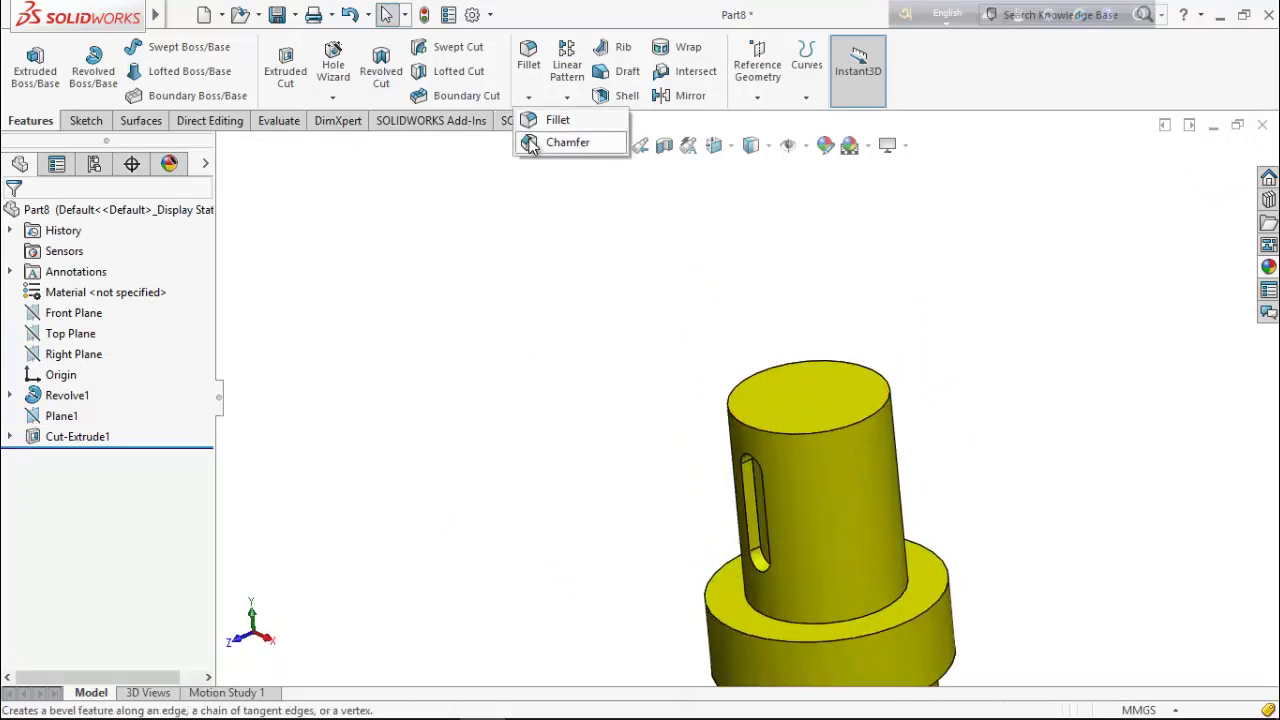
pyautogui.click(531, 145)
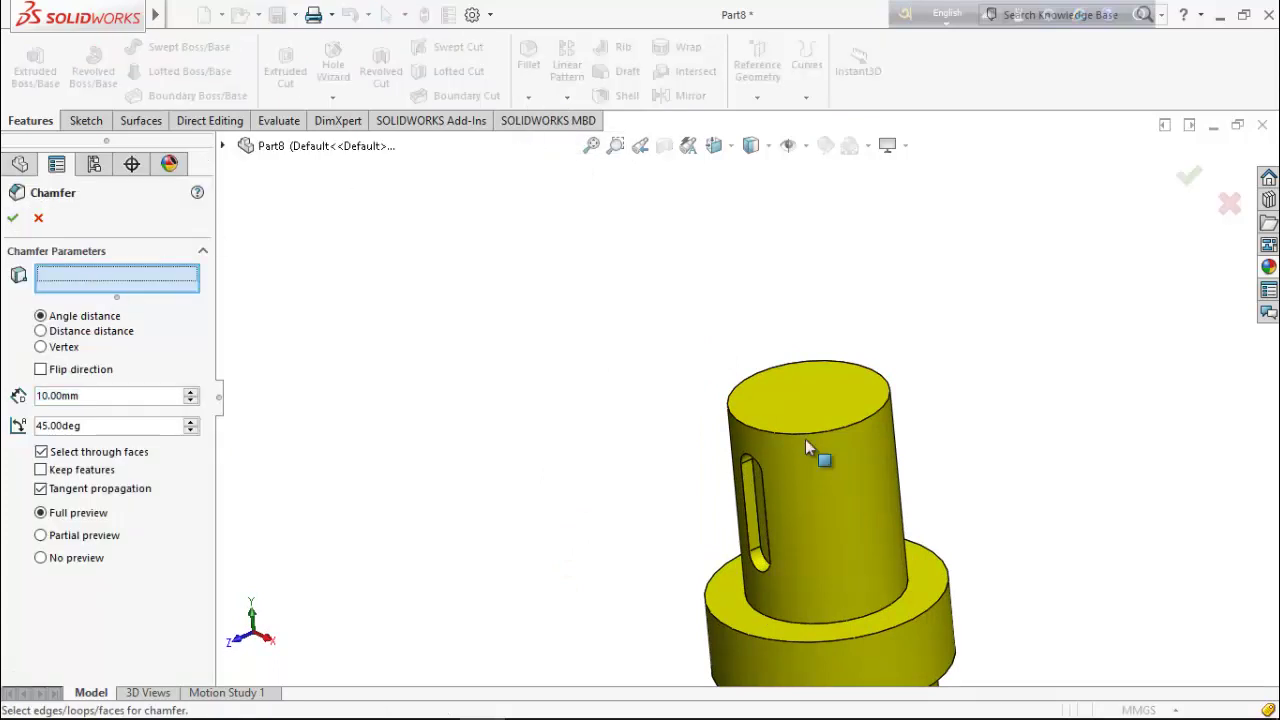
pyautogui.click(846, 425)
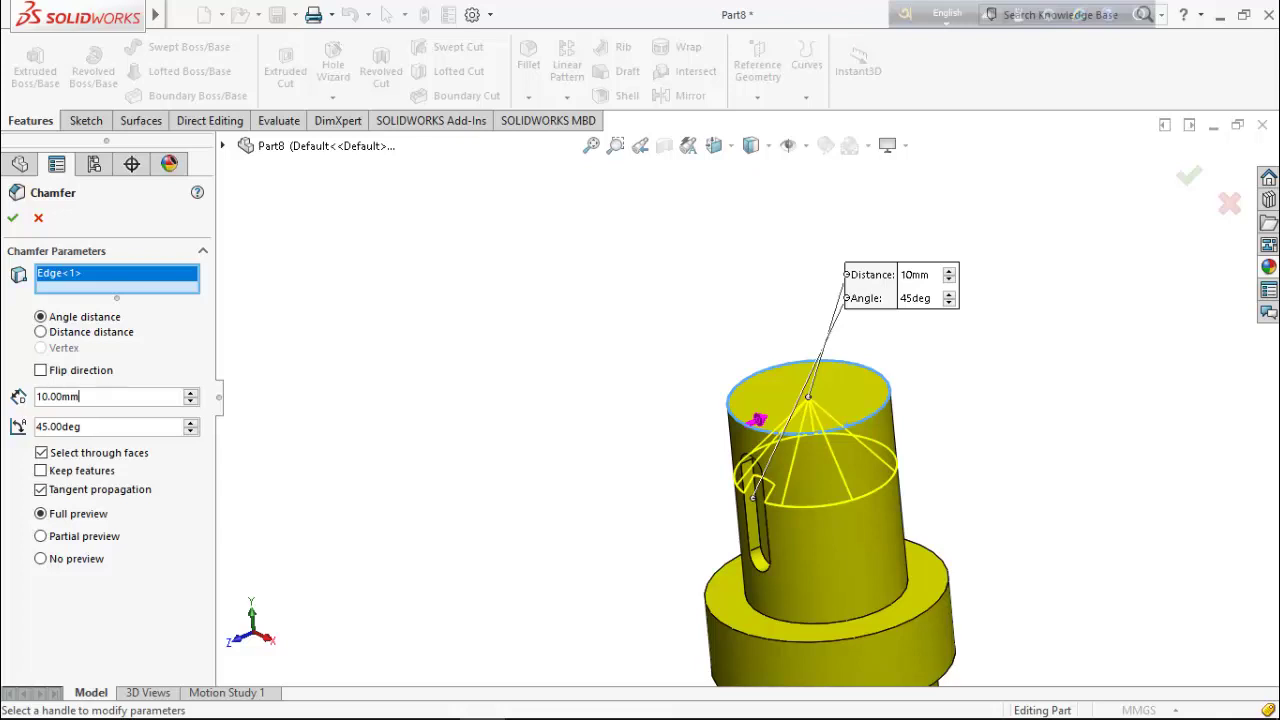
pyautogui.write('1')
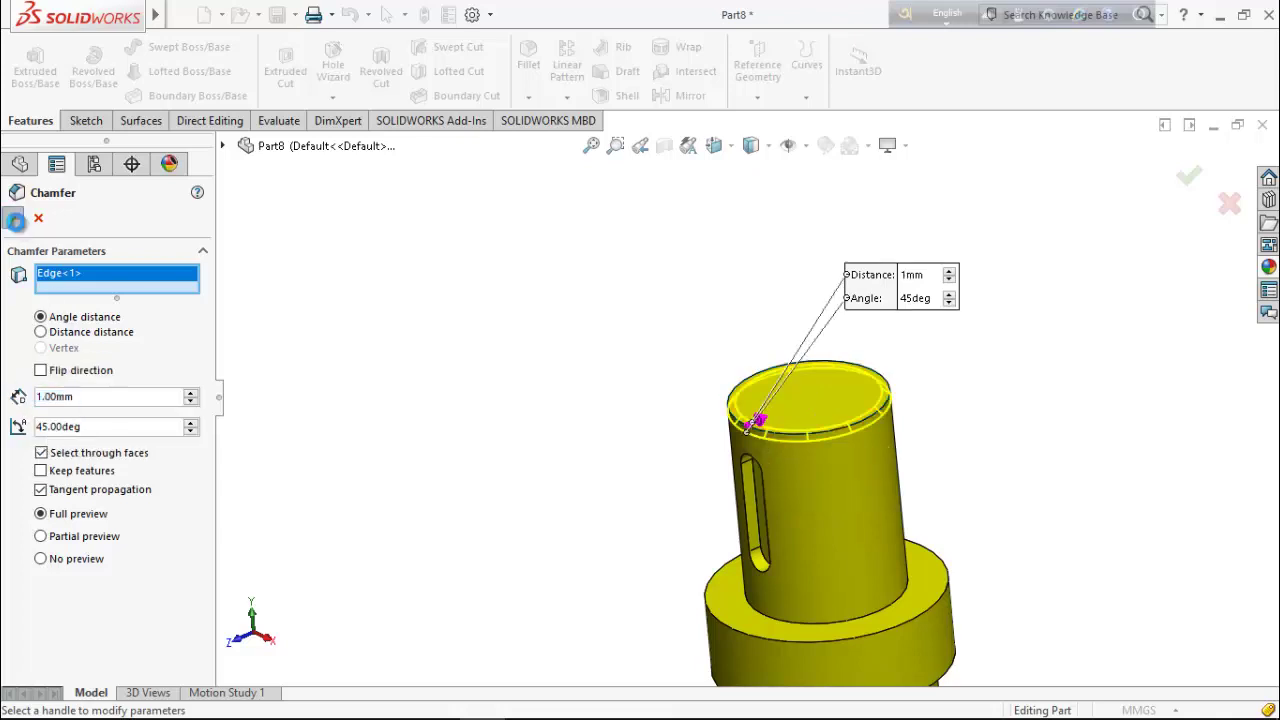
pyautogui.click(12, 217)
# Show the part in isometric view and save it as Shaft in the Spherical Geneva Mechanism folder
pyautogui.moveTo(480, 525); pyautogui.dragTo(580, 514, button='middle')
pyautogui.hotkey('ctrl', '7')
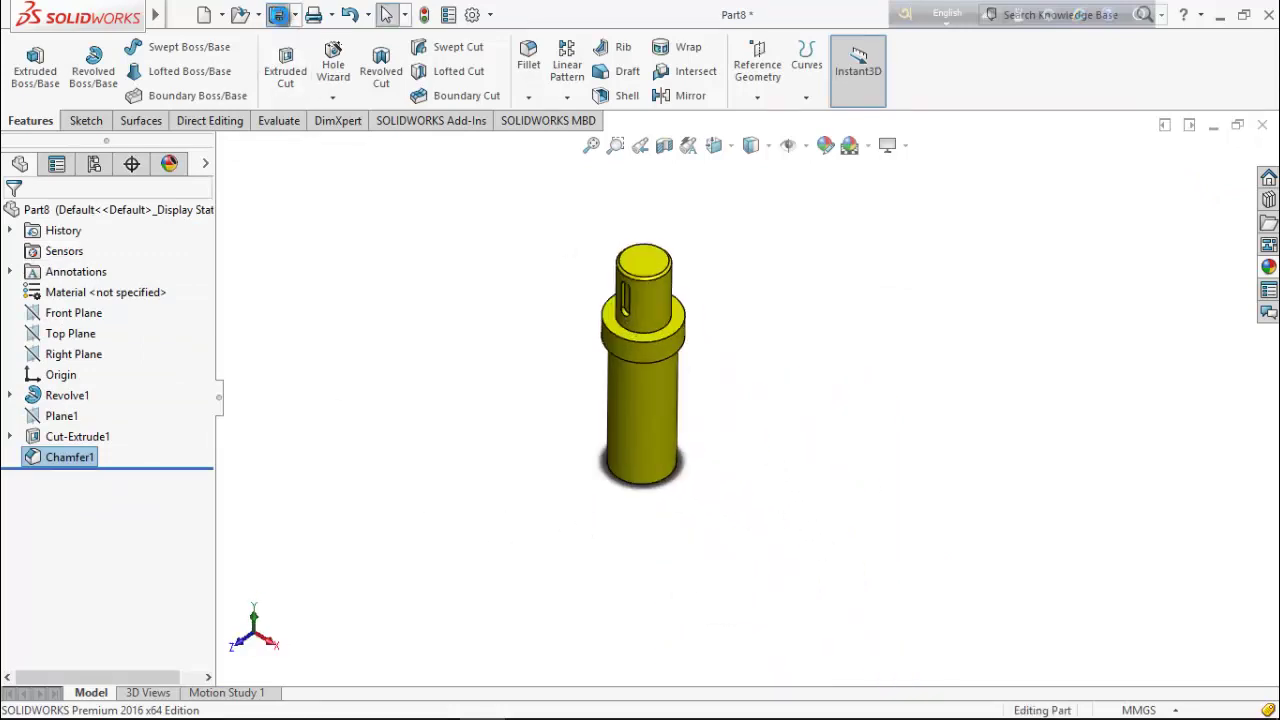
pyautogui.click(278, 14)
pyautogui.write('S')
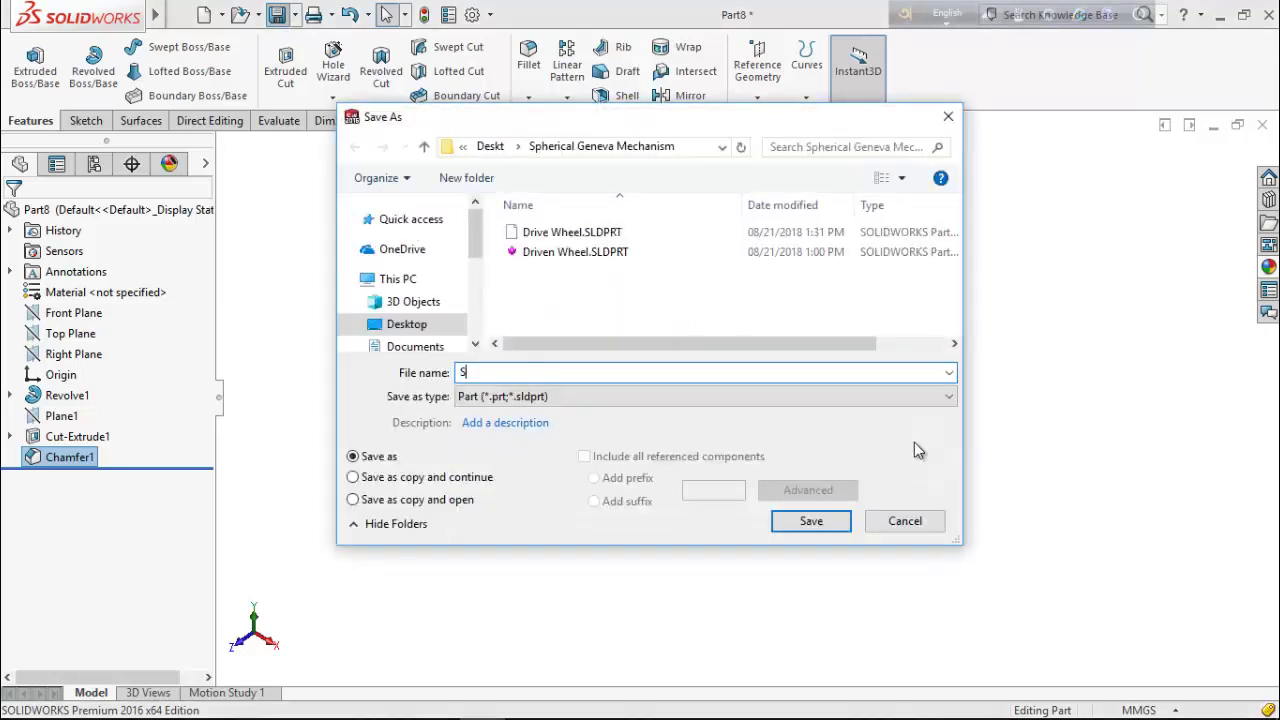
pyautogui.write('haft')
pyautogui.press('Return')
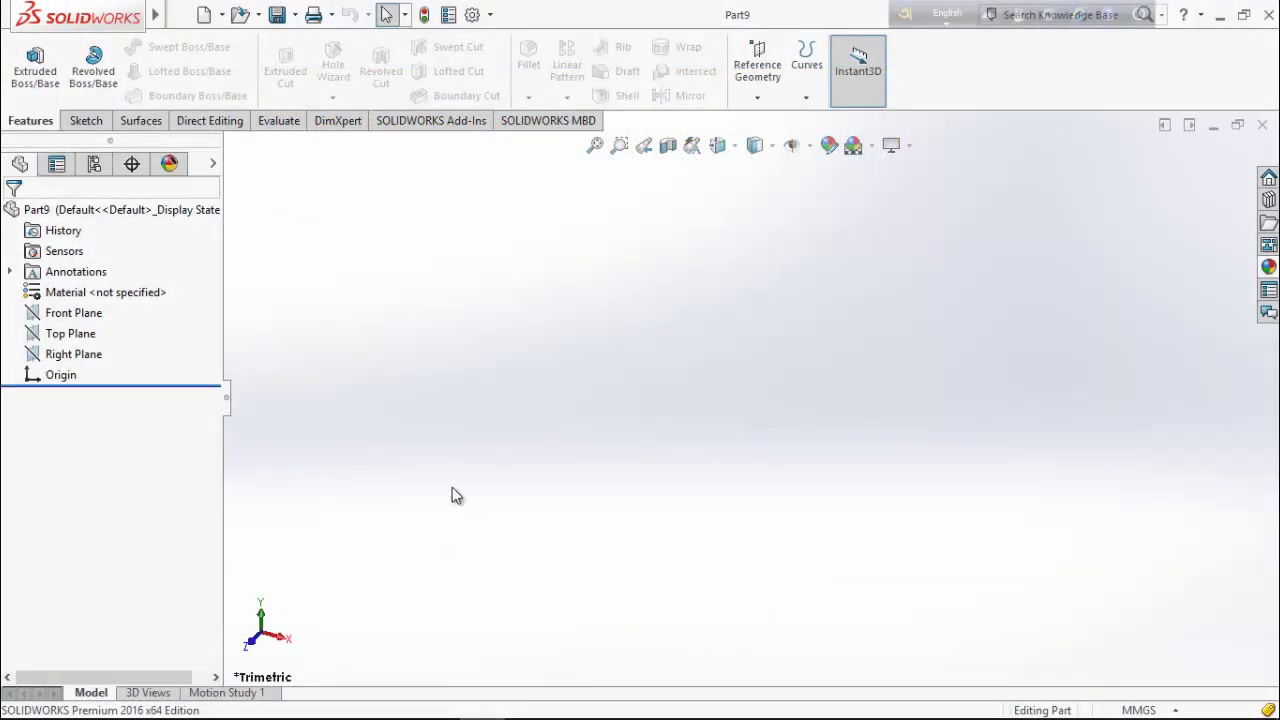
# Sketch two concentric circles centred on the origin on the Front Plane, with radii about 71 mm and 41 mm
pyautogui.rightClick(72, 316)
pyautogui.click(84, 289)
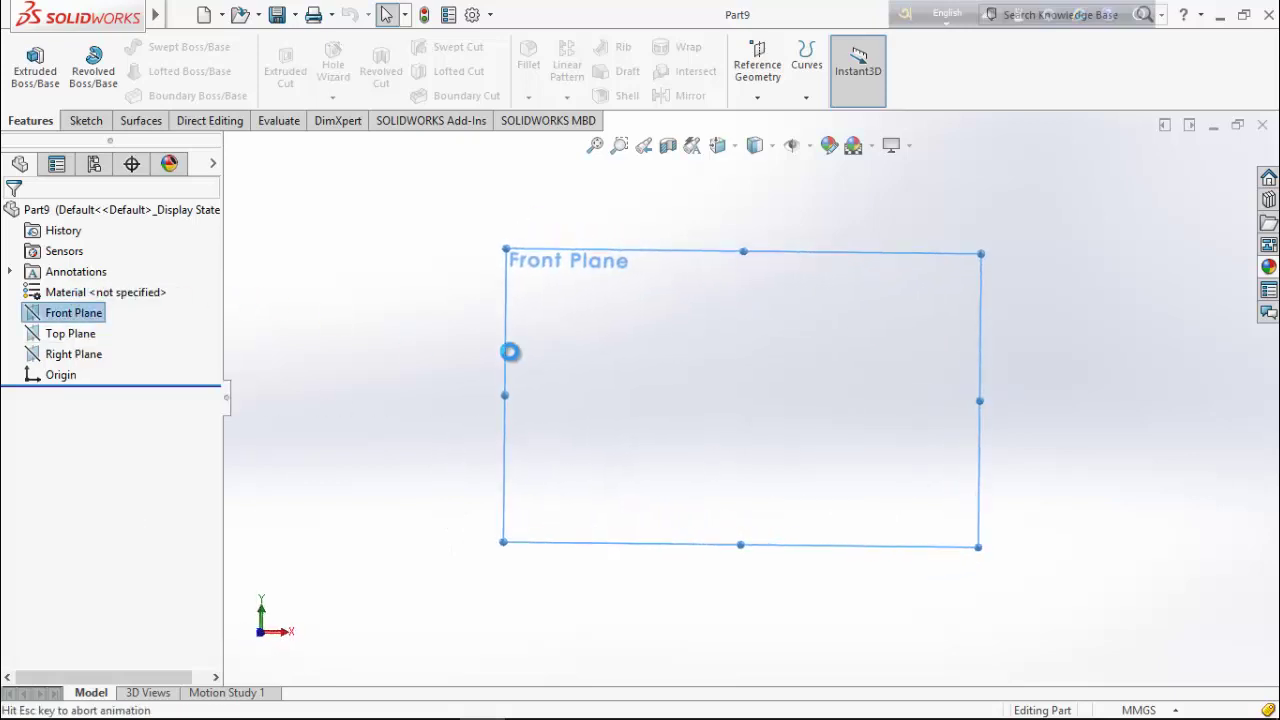
pyautogui.click(161, 48)
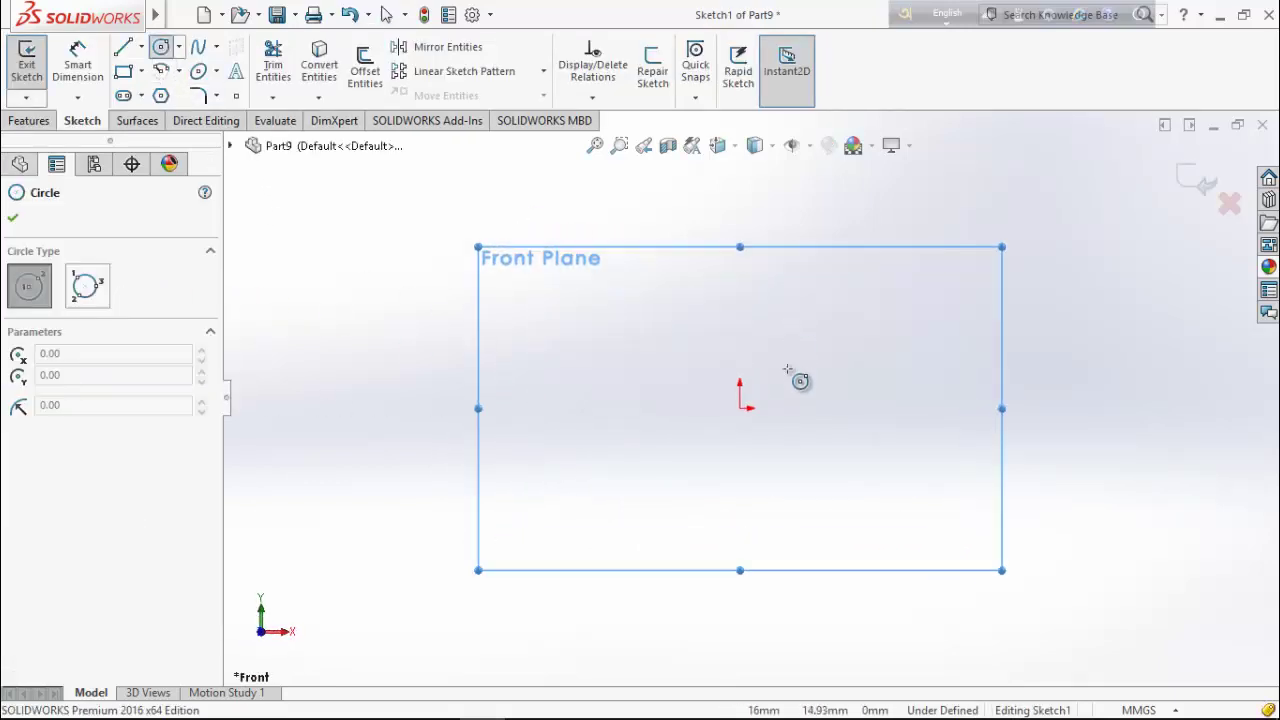
pyautogui.scroll(-2, 743, 437)
pyautogui.click(729, 420)
pyautogui.click(505, 530)
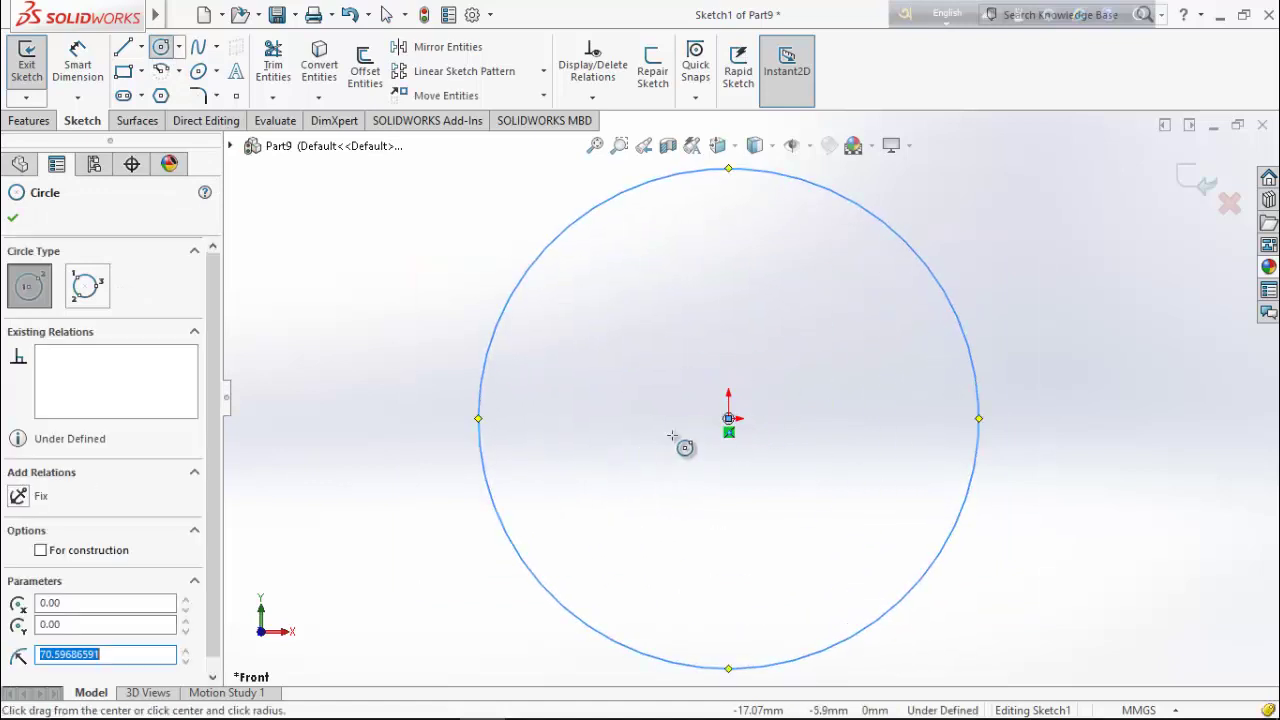
pyautogui.click(729, 420)
pyautogui.click(631, 523)
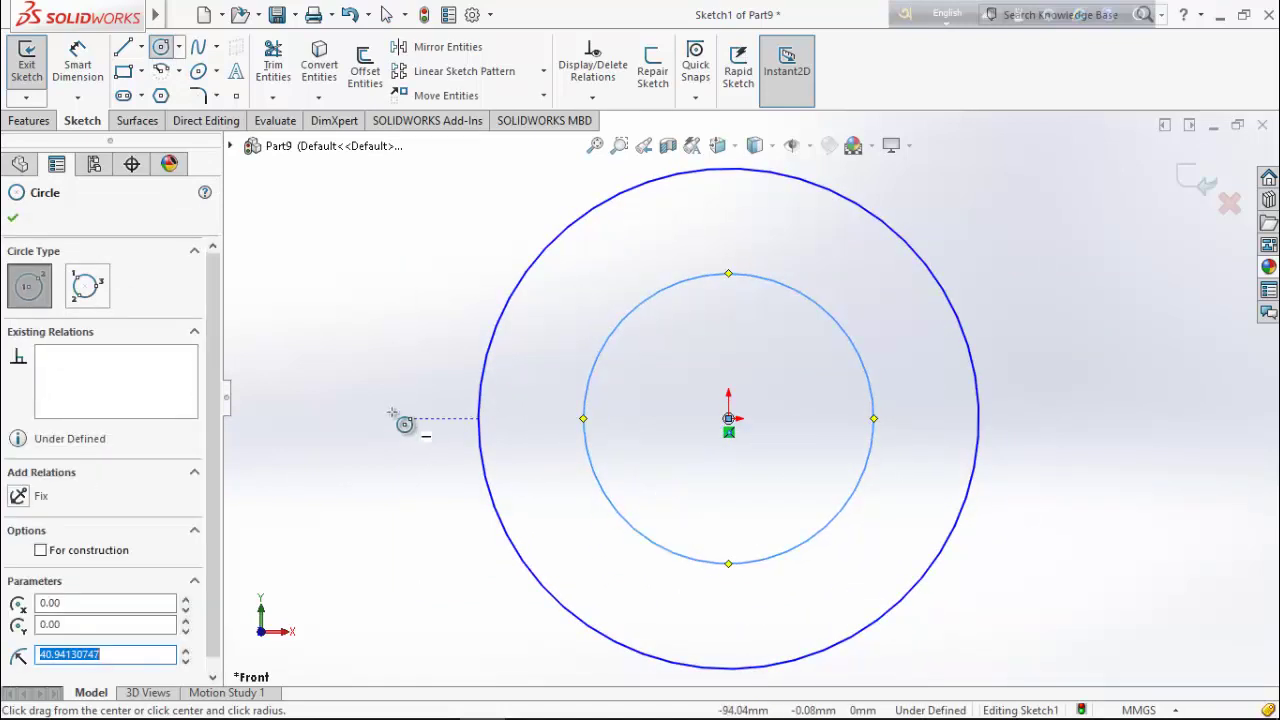
pyautogui.rightClick(400, 418)
pyautogui.click(412, 417)
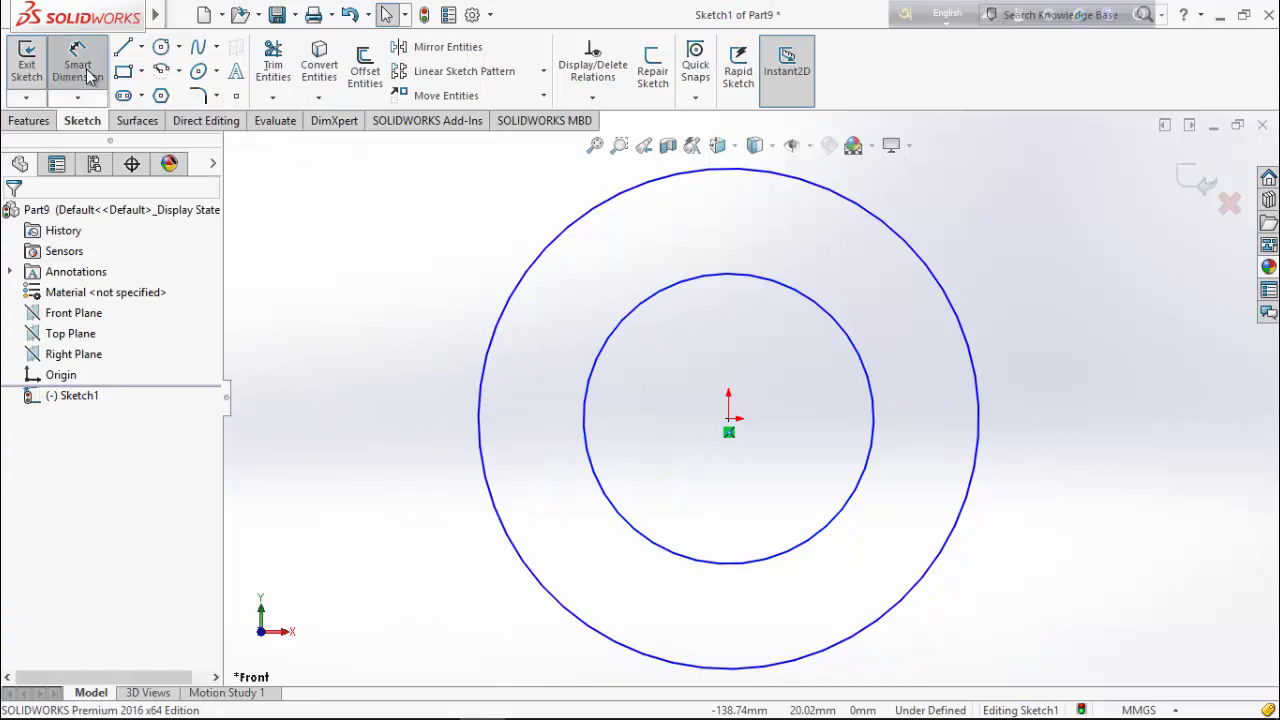
# Dimension the outer circle's diameter as 40 mm and the inner circle's diameter as 20.02 mm
pyautogui.click(479, 443)
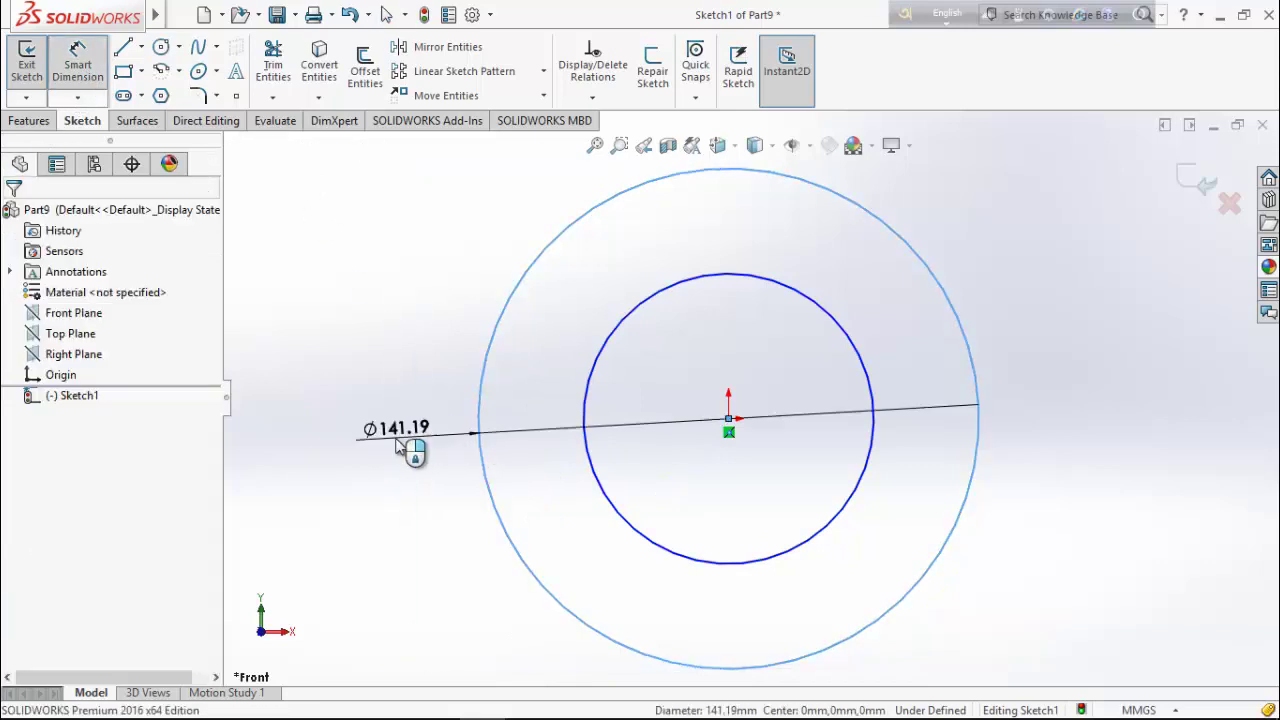
pyautogui.click(396, 447)
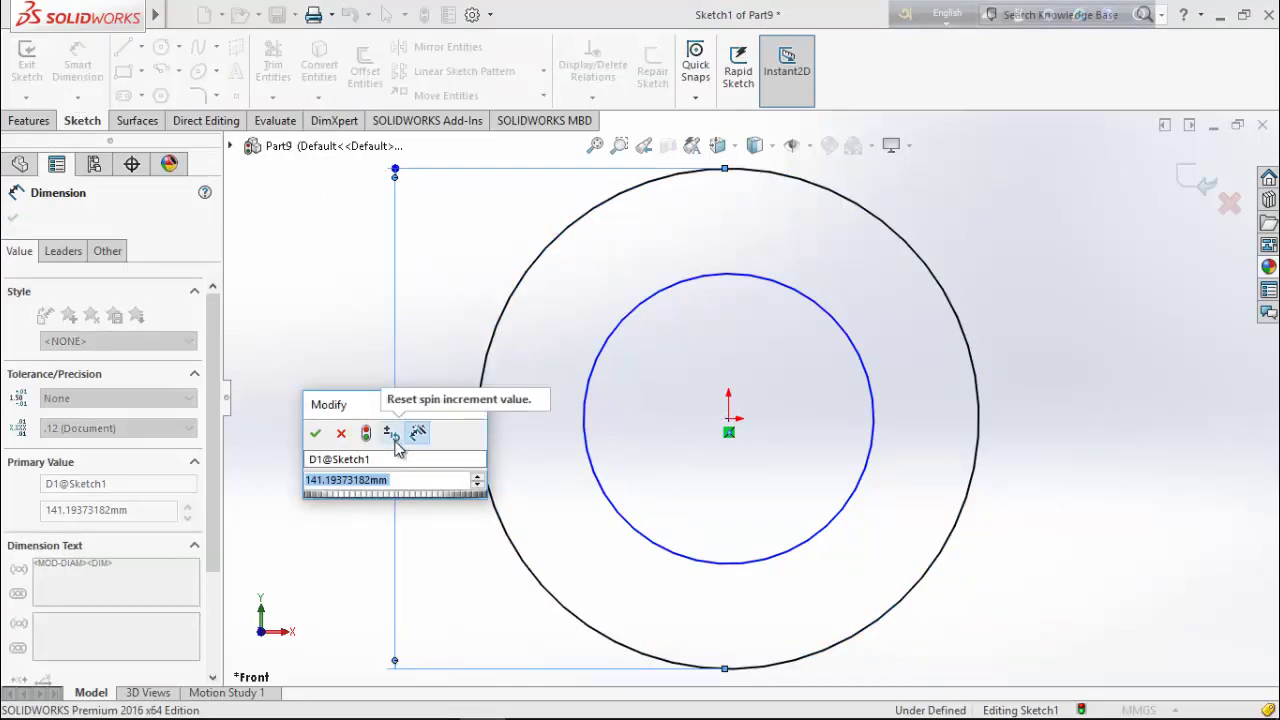
pyautogui.write('40')
pyautogui.press('Return')
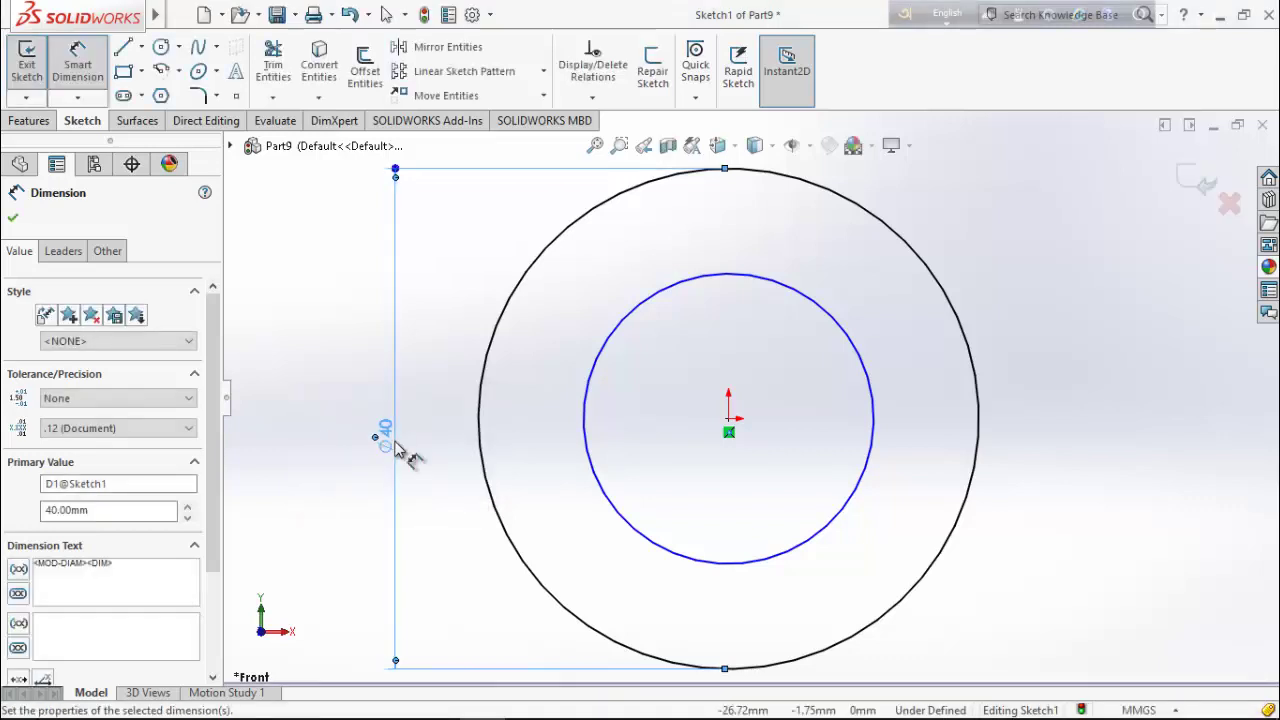
pyautogui.click(588, 452)
pyautogui.click(562, 452)
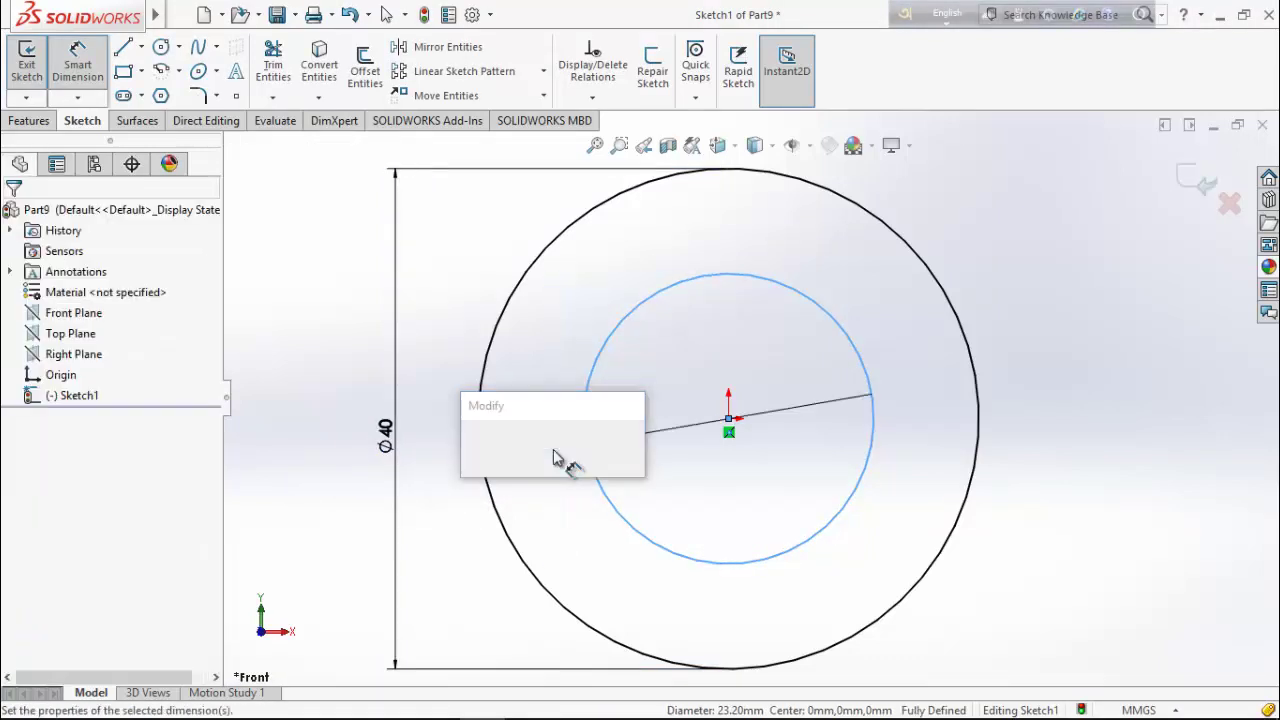
pyautogui.write('20.0')
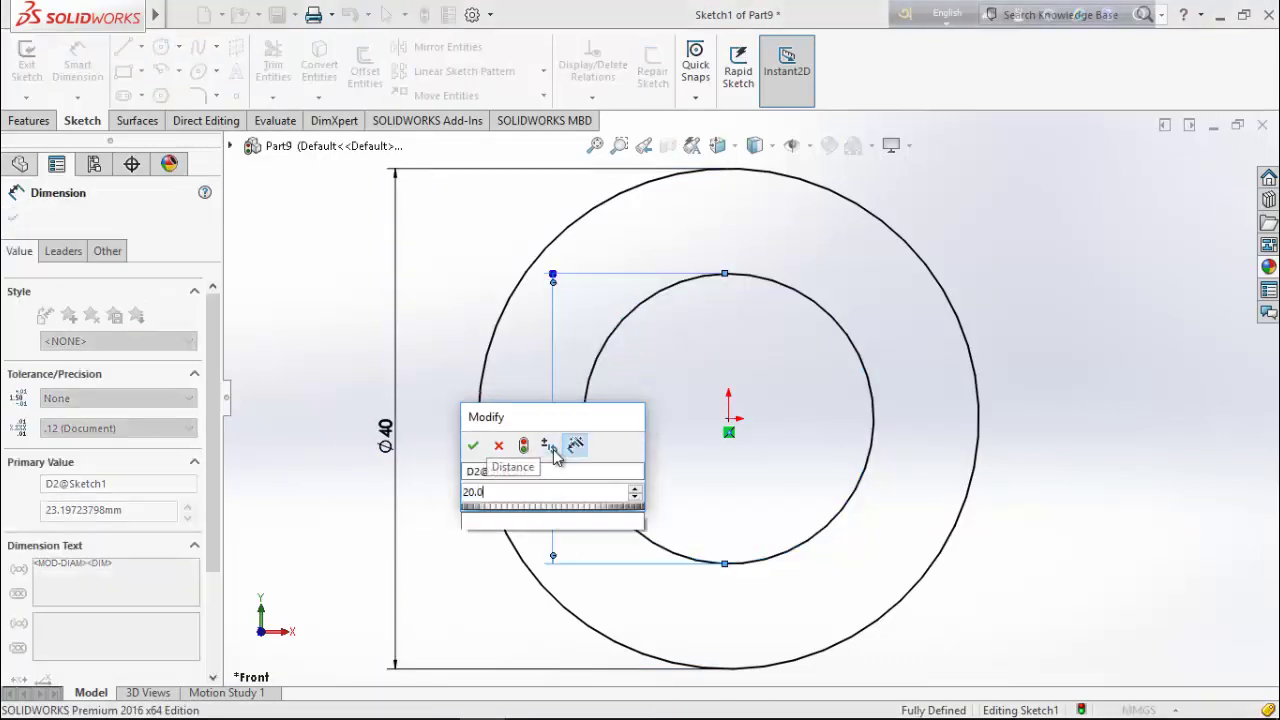
pyautogui.write('2')
pyautogui.press('Return')
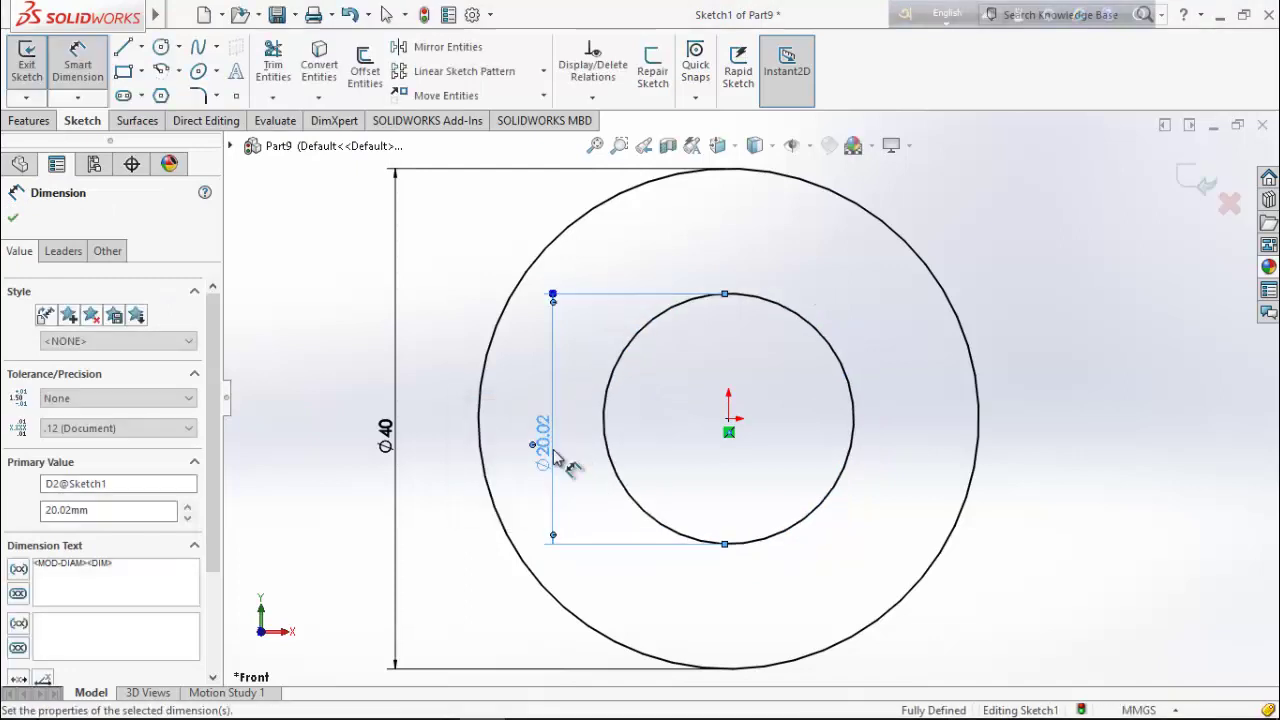
pyautogui.click(12, 218)
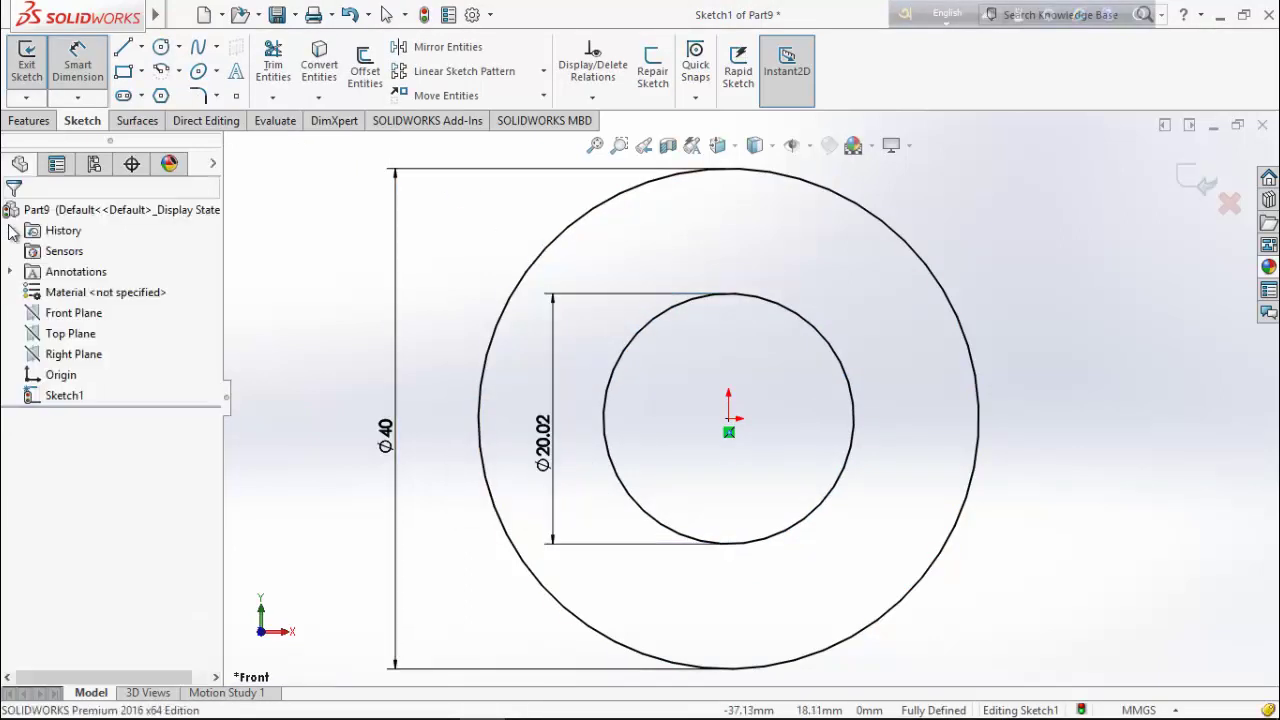
# Extrude the ring profile as a boss with a blind depth of 20 mm
pyautogui.click(28, 120)
pyautogui.click(36, 77)
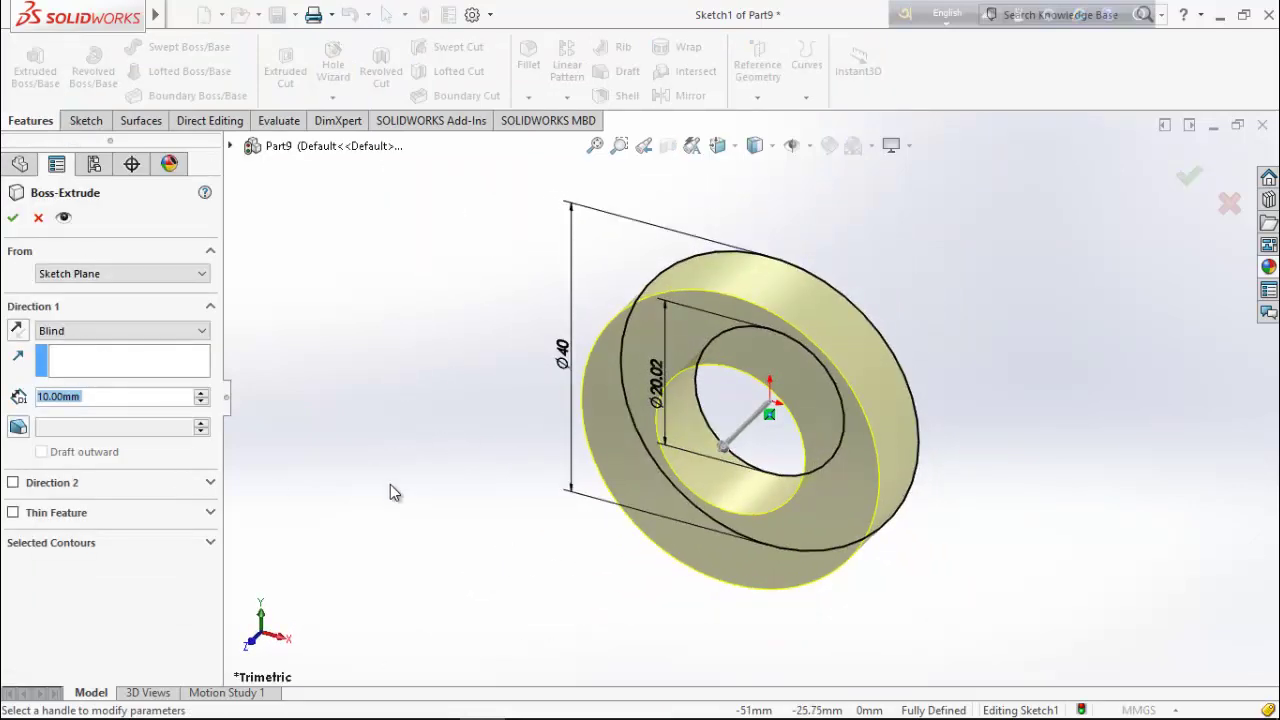
pyautogui.click(202, 392)
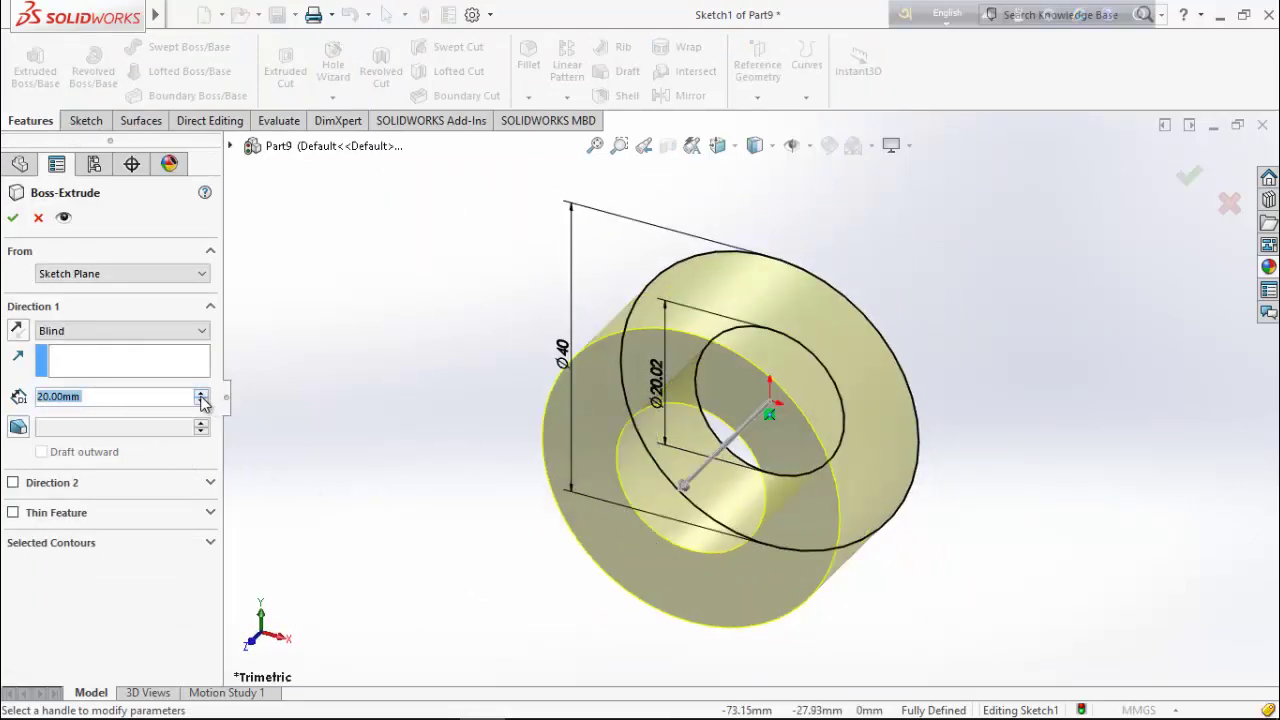
pyautogui.click(12, 219)
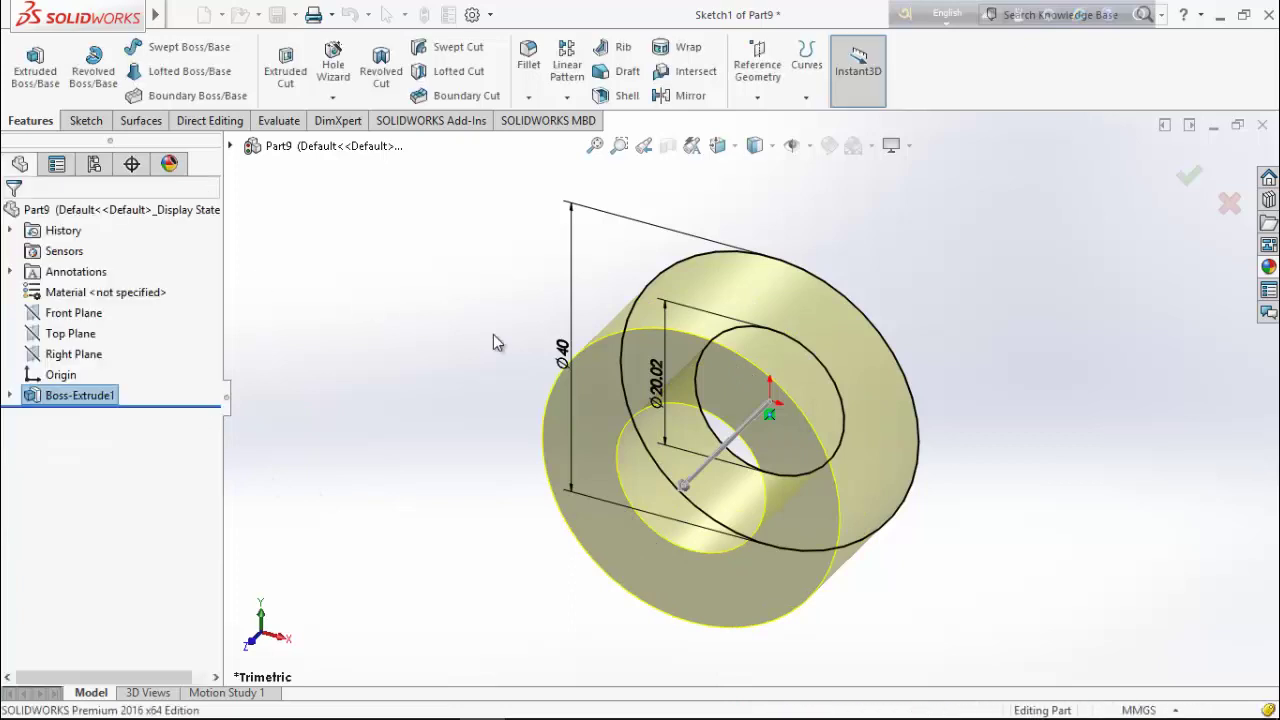
# Apply the matte iron appearance from the metal appearances to the whole body of the ring
pyautogui.moveTo(1004, 376); pyautogui.dragTo(950, 420, button='middle')
pyautogui.click(1268, 272)
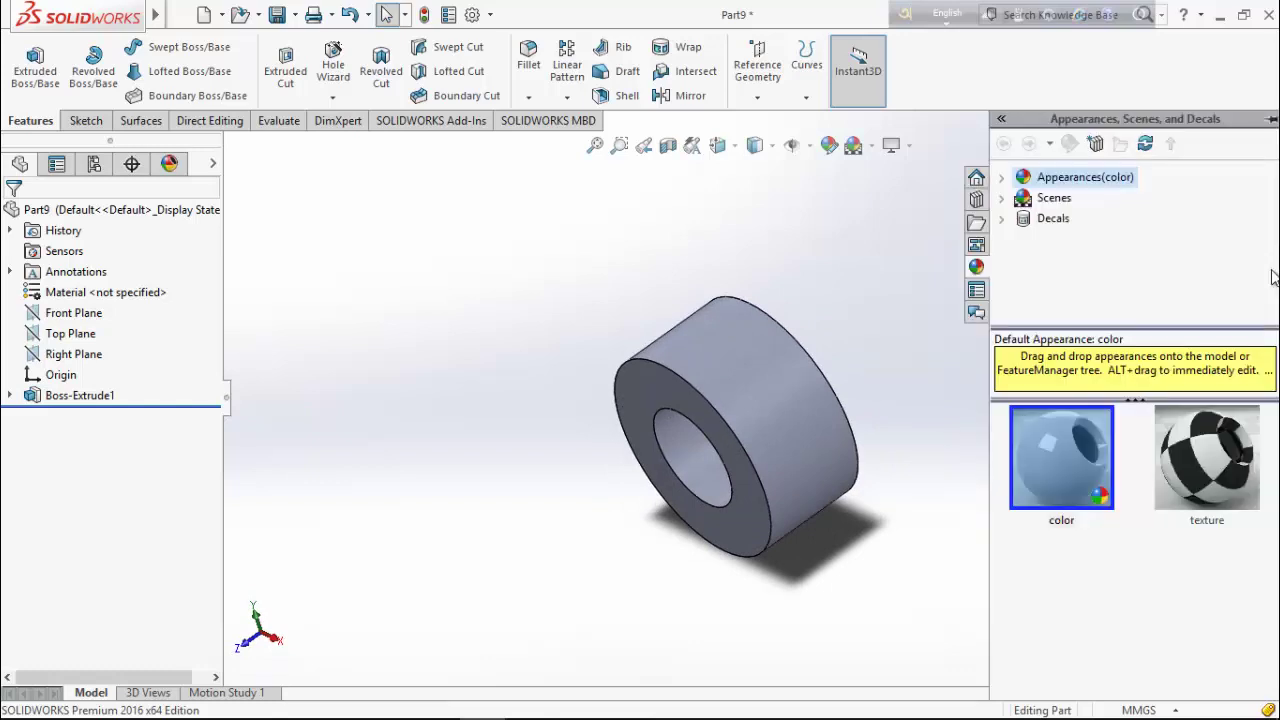
pyautogui.click(1003, 198)
pyautogui.click(1001, 177)
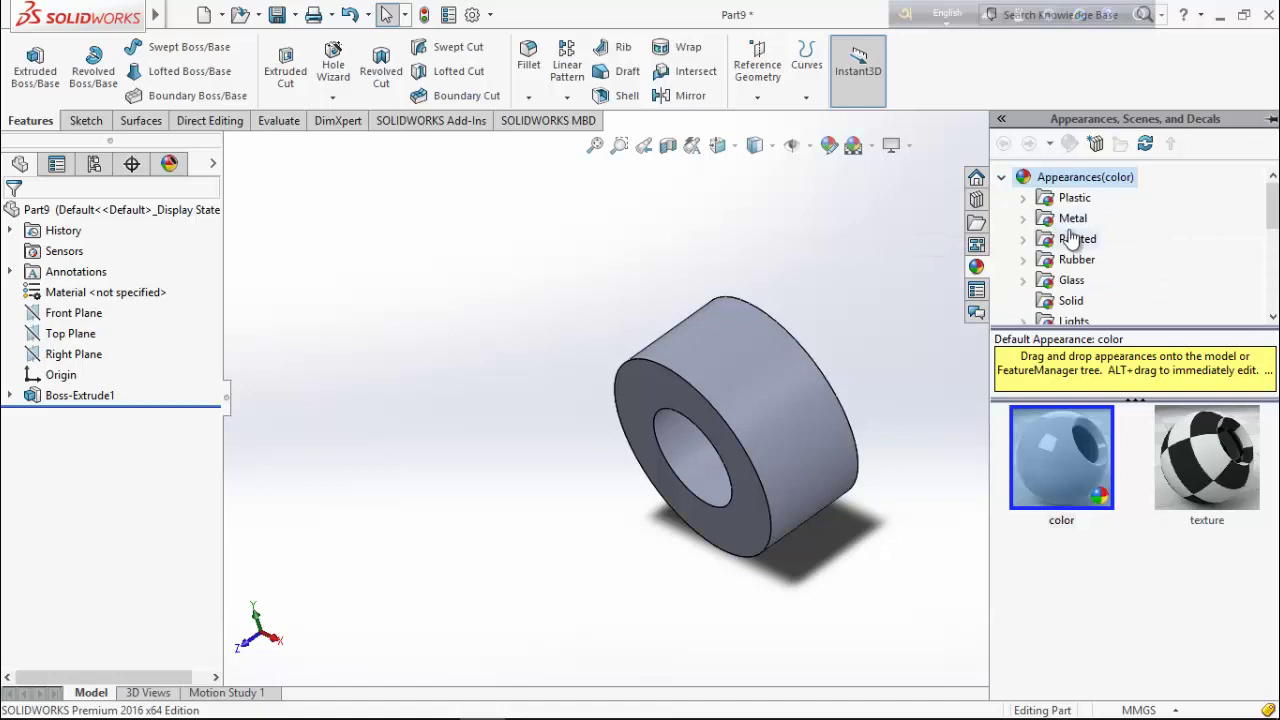
pyautogui.click(1025, 219)
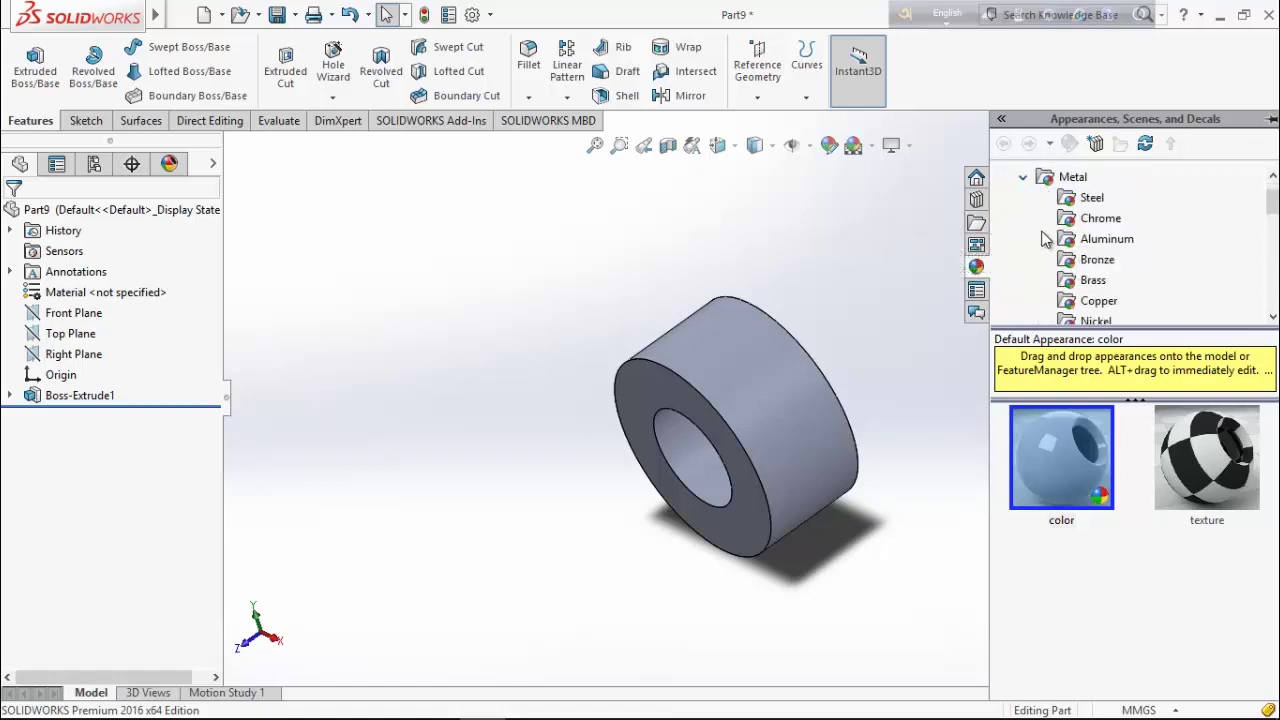
pyautogui.scroll(-1, 1095, 305)
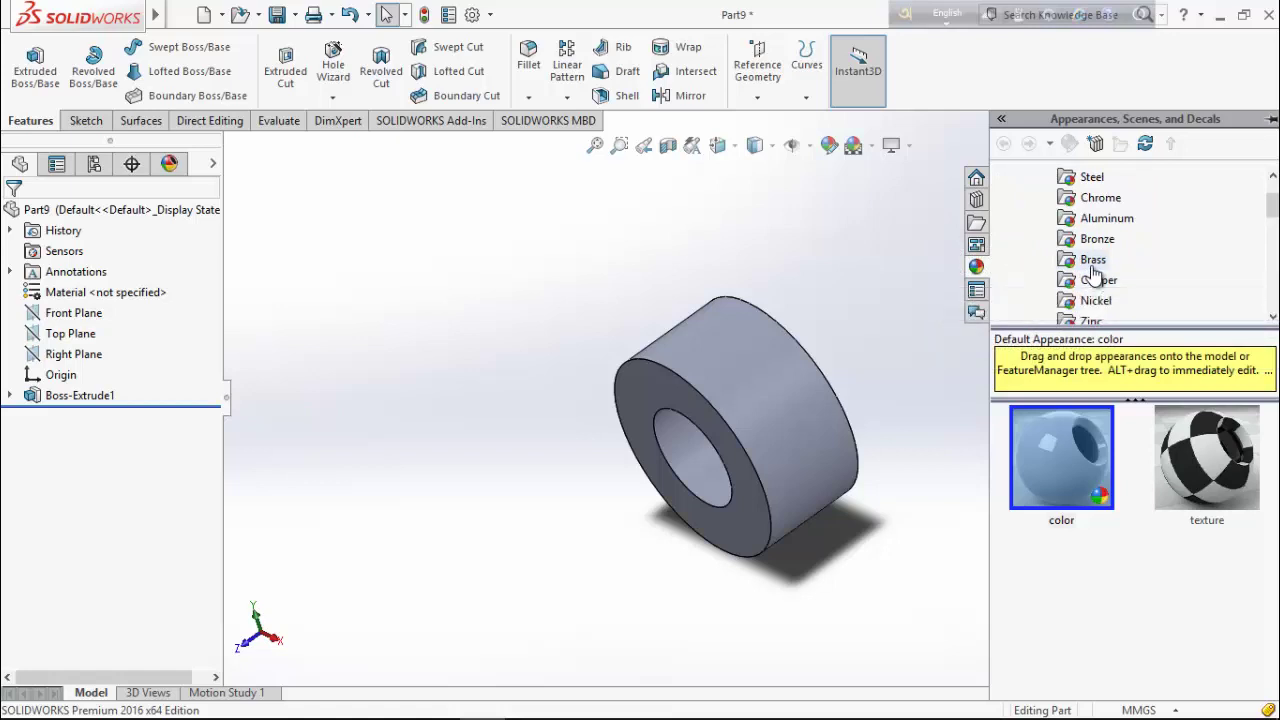
pyautogui.scroll(-3, 1118, 278)
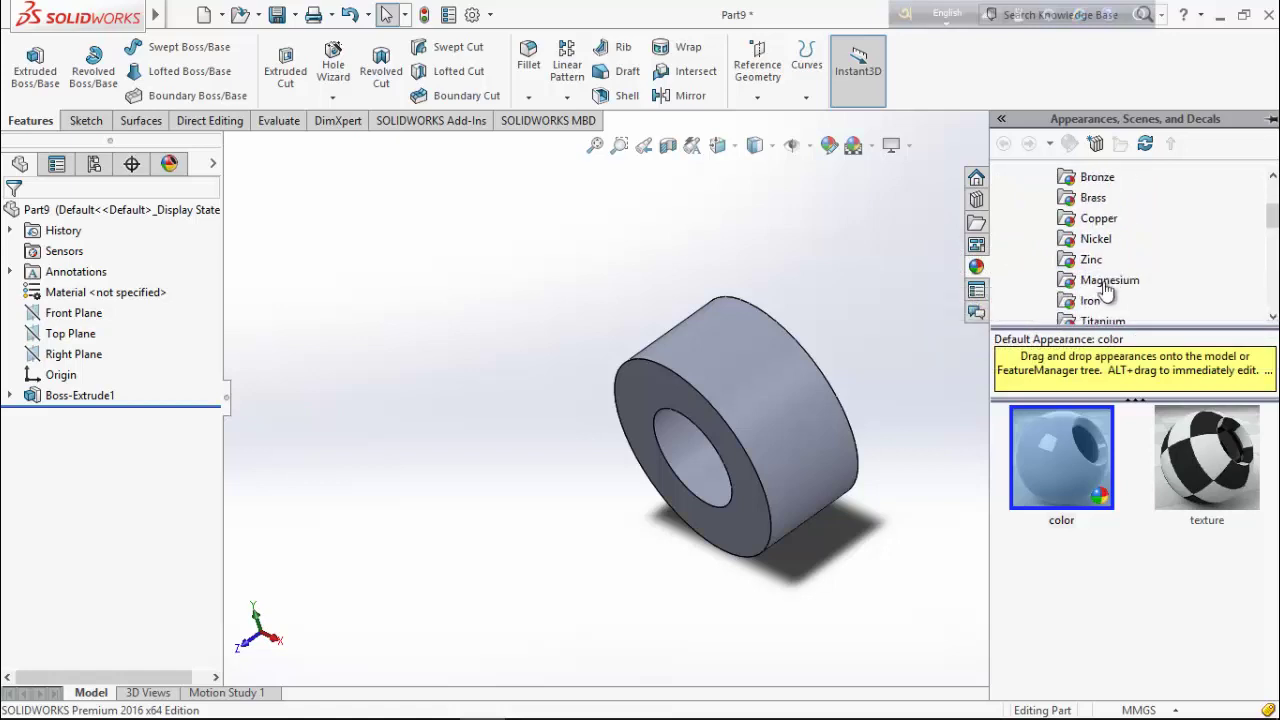
pyautogui.click(1089, 301)
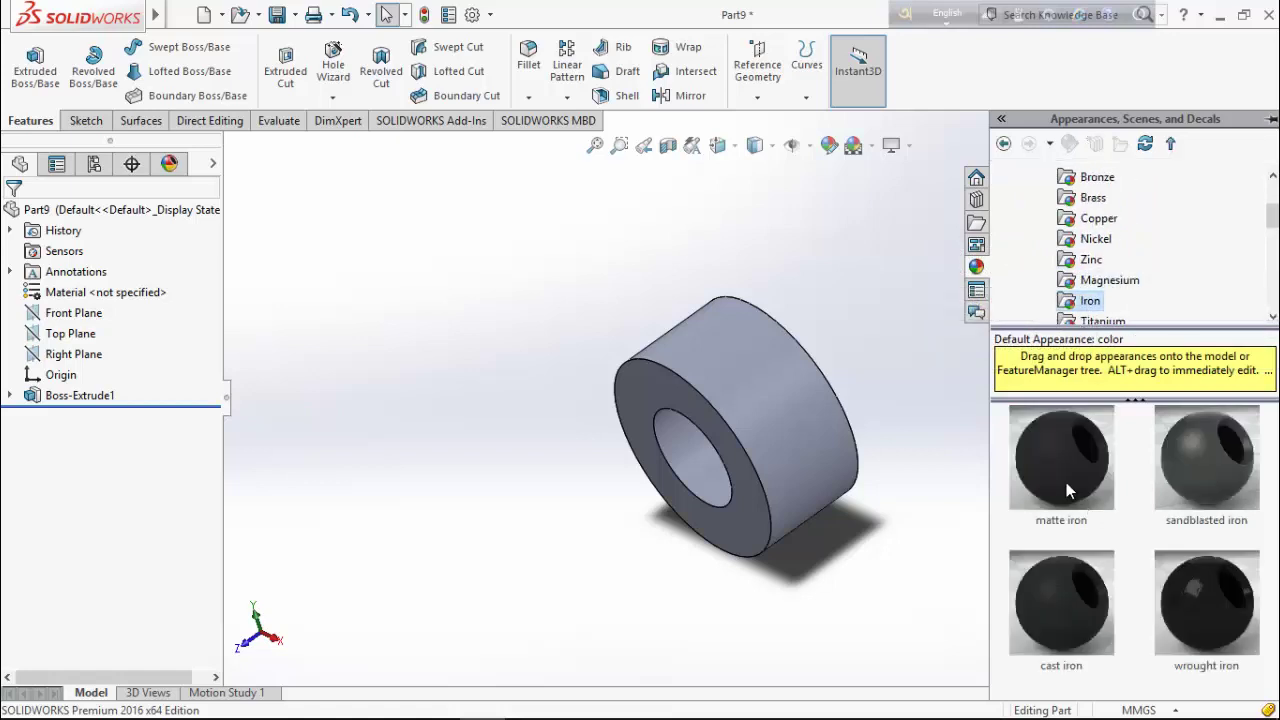
pyautogui.moveTo(1066, 482); pyautogui.dragTo(788, 468)
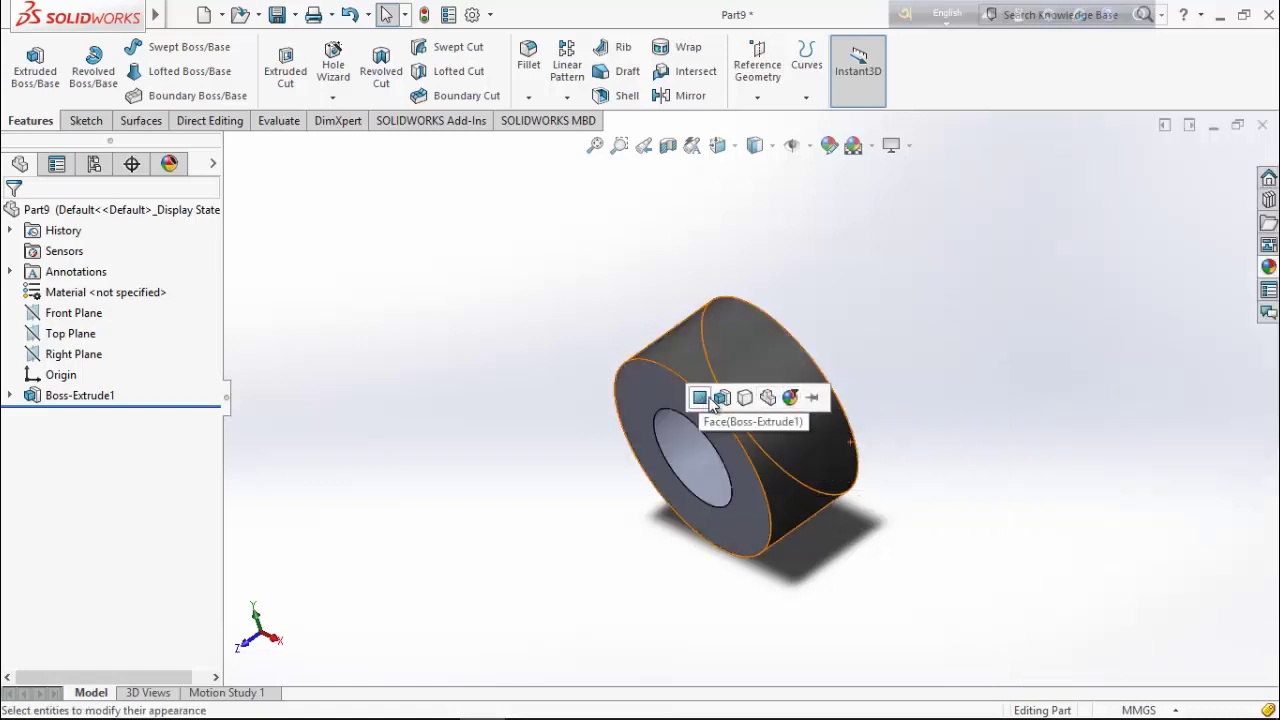
pyautogui.click(745, 397)
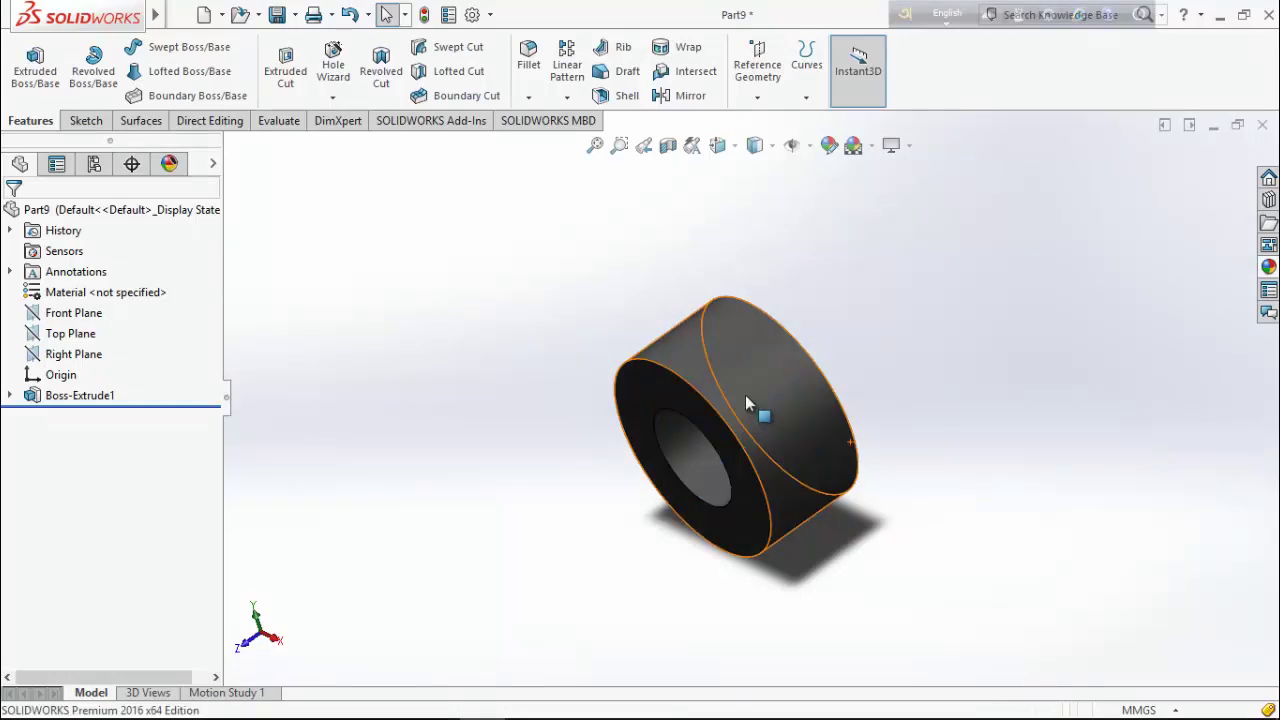
# Save the ring part as Bearing in the Spherical Geneva Mechanism folder
pyautogui.click(277, 15)
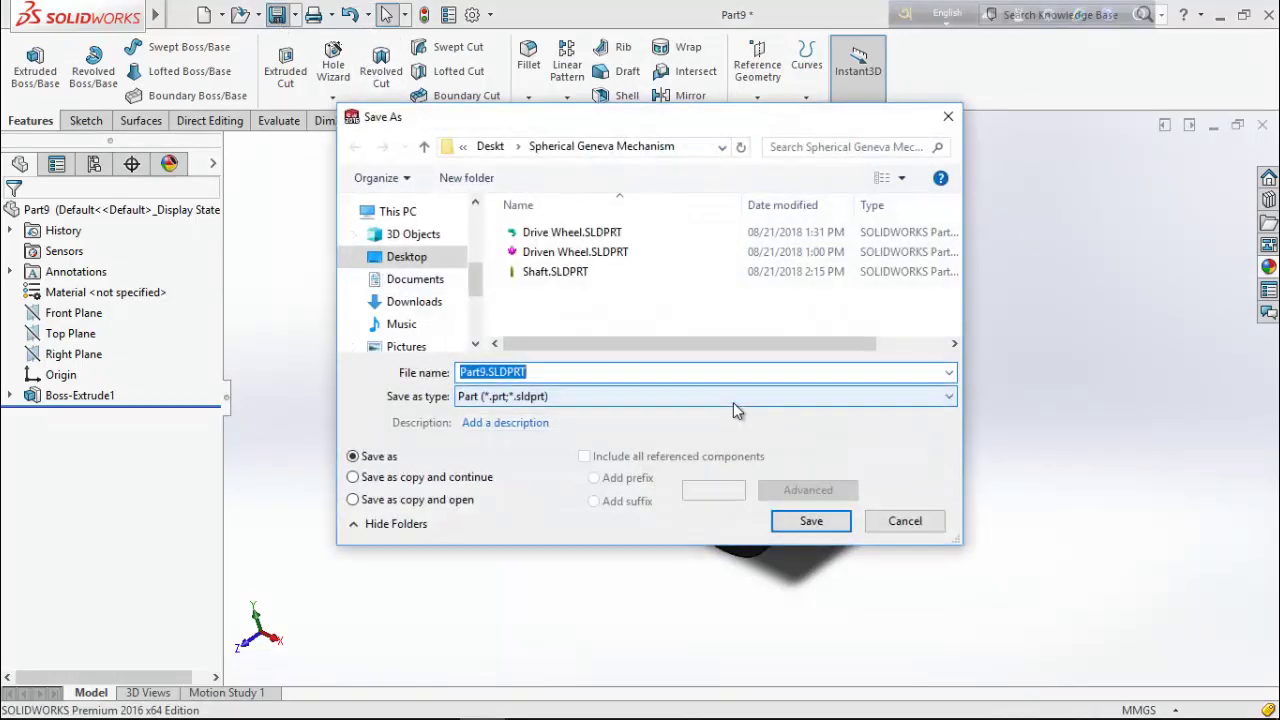
pyautogui.write('Bearin')
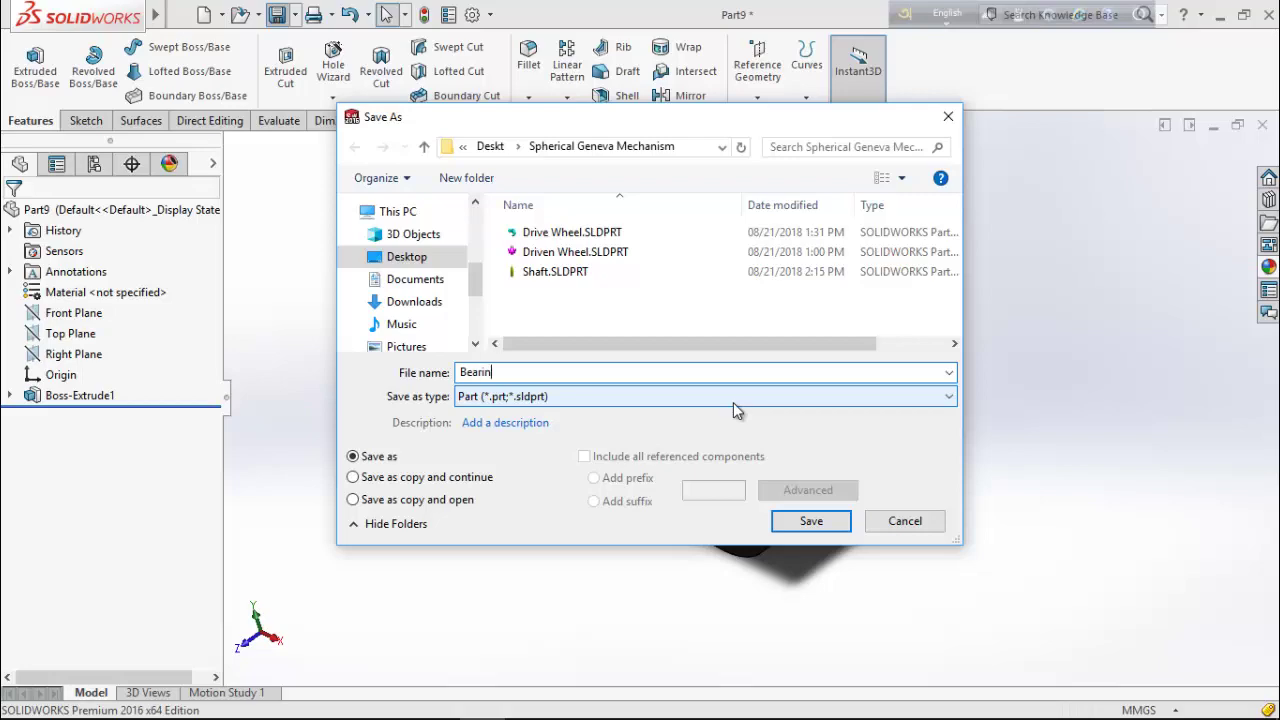
pyautogui.write('g')
pyautogui.press('Return')
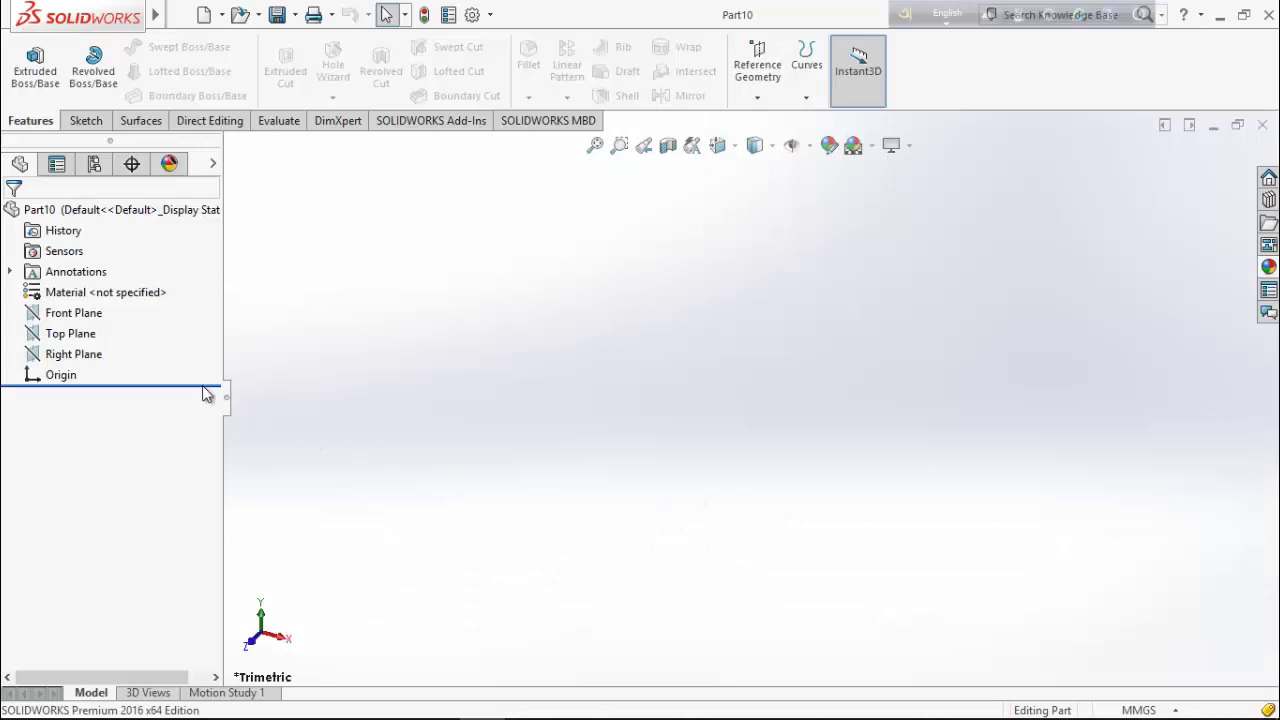
# Sketch two concentric circles centred on the origin on the new part's Front Plane, the outer one about 114 mm in radius
pyautogui.rightClick(90, 318)
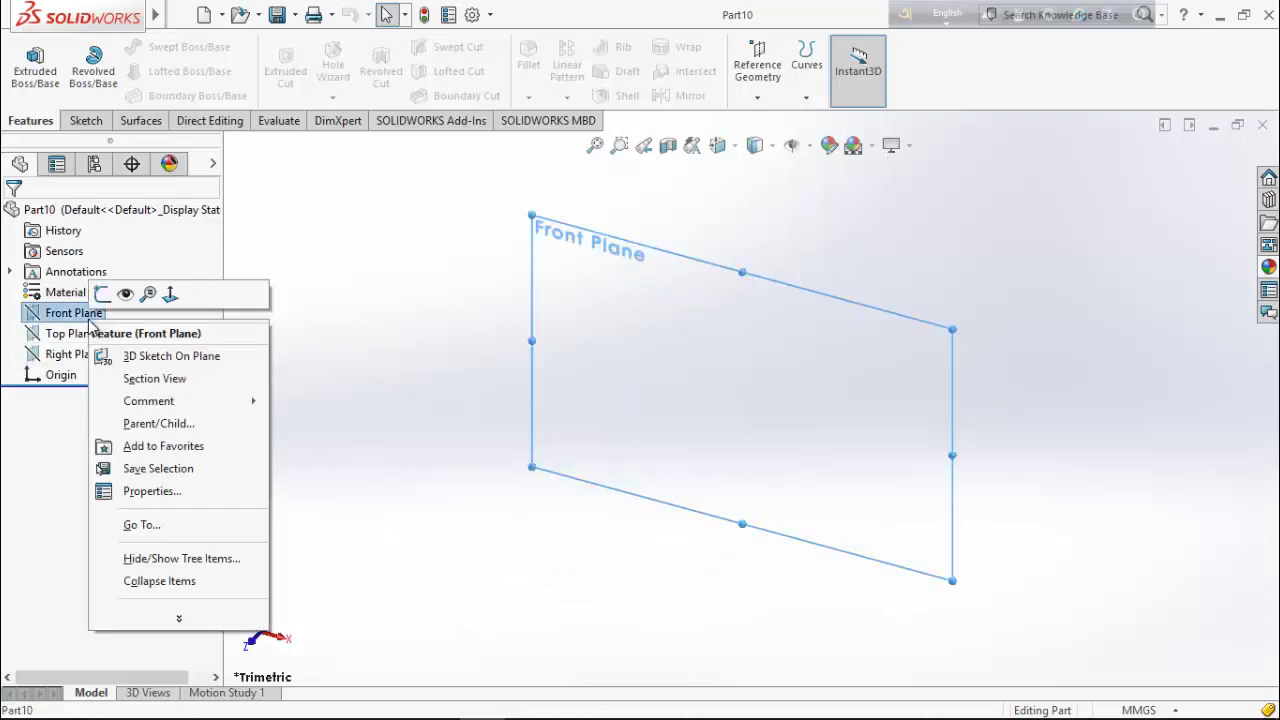
pyautogui.click(102, 294)
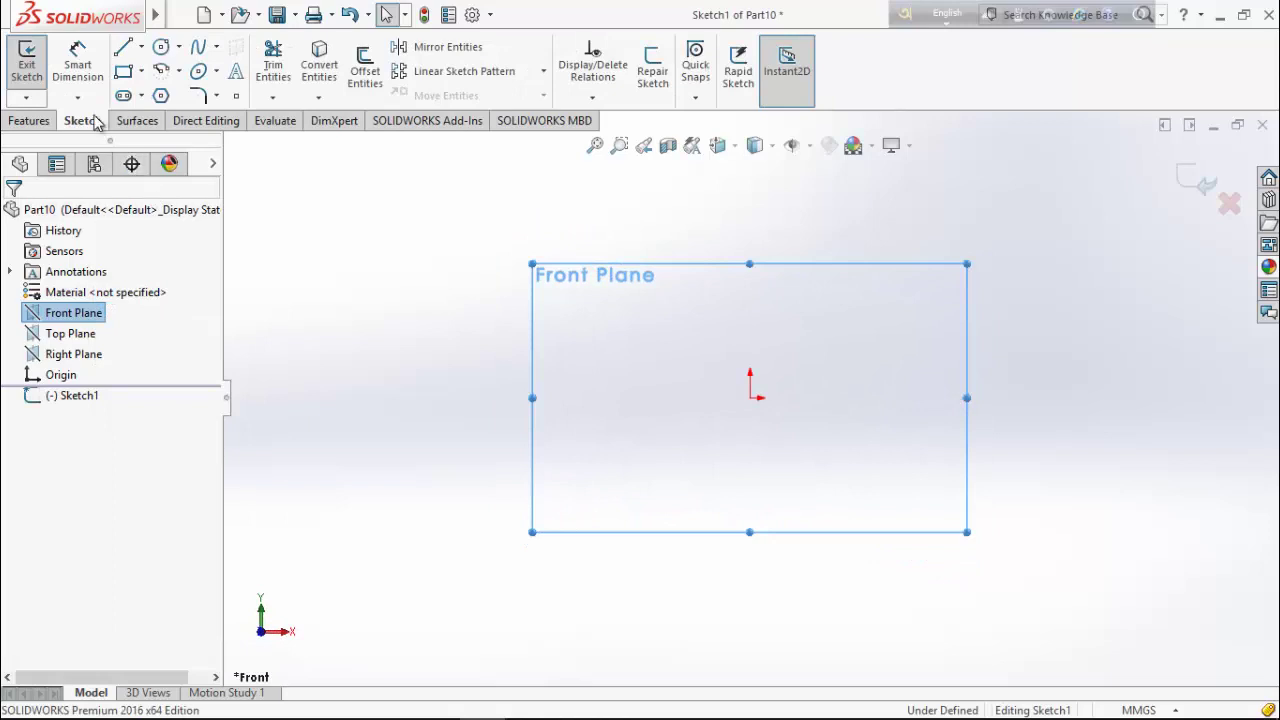
pyautogui.click(160, 47)
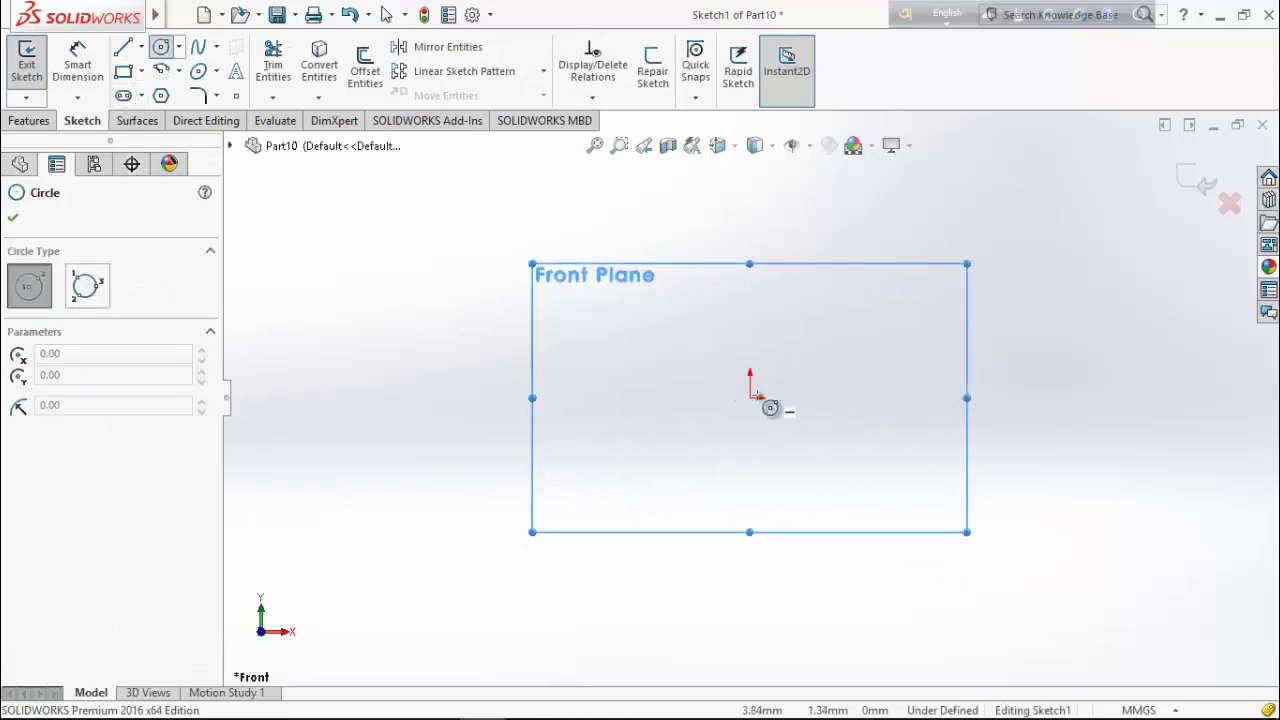
pyautogui.moveTo(752, 400)
pyautogui.mouseDown()
pyautogui.moveTo(614, 508)
pyautogui.moveTo(508, 536)
pyautogui.mouseUp()
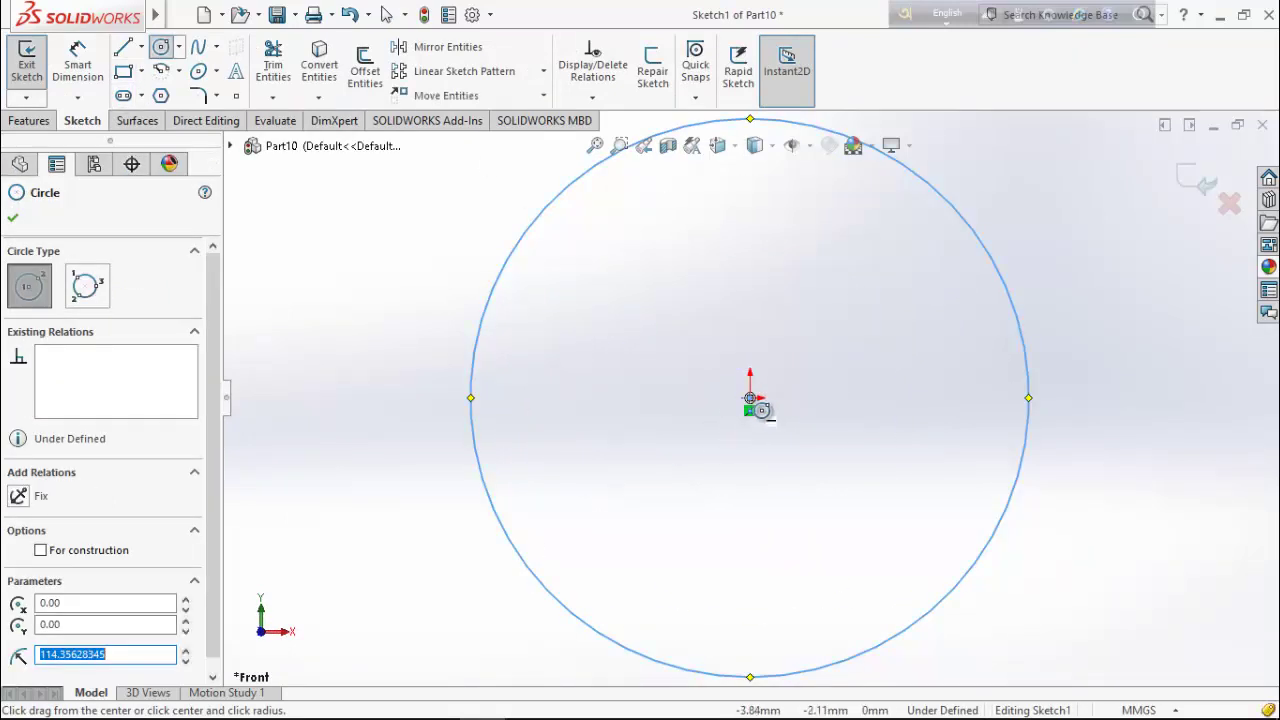
pyautogui.moveTo(750, 398)
pyautogui.mouseDown()
pyautogui.moveTo(643, 466)
pyautogui.moveTo(620, 438)
pyautogui.mouseUp()
pyautogui.press('Escape')
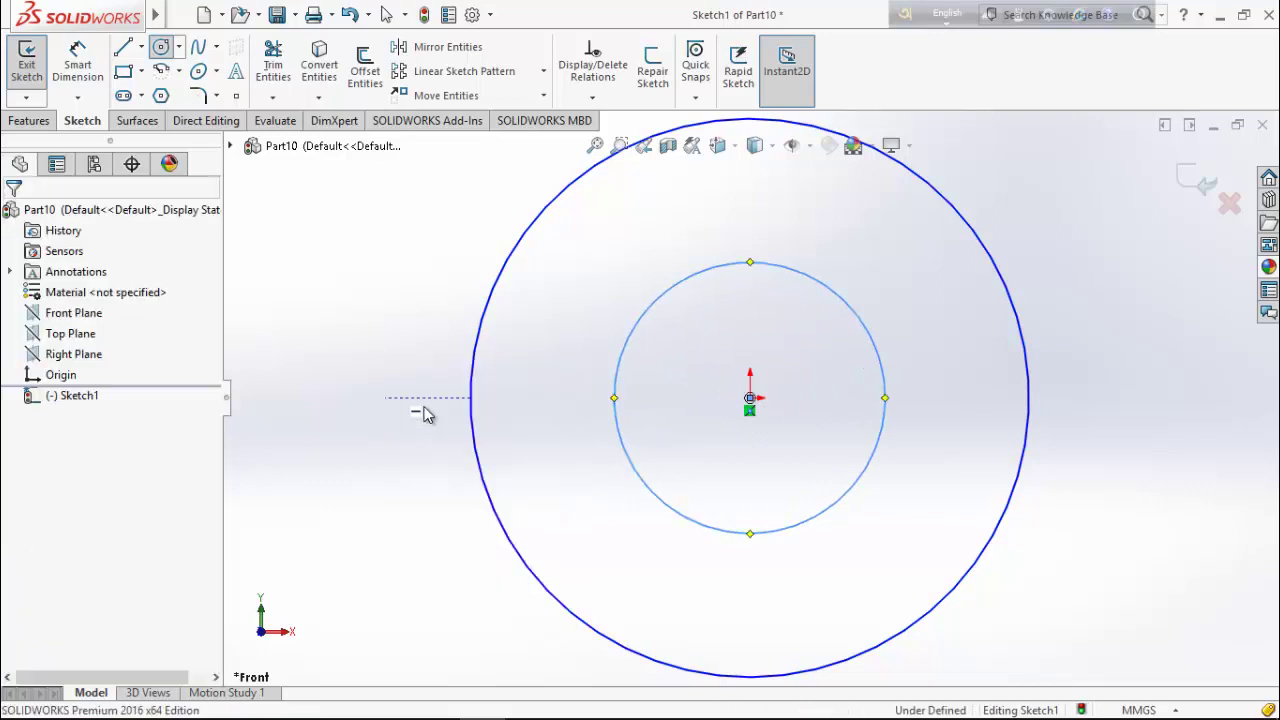
# Dimension the outer circle's diameter as 19.8 mm
pyautogui.click(78, 62)
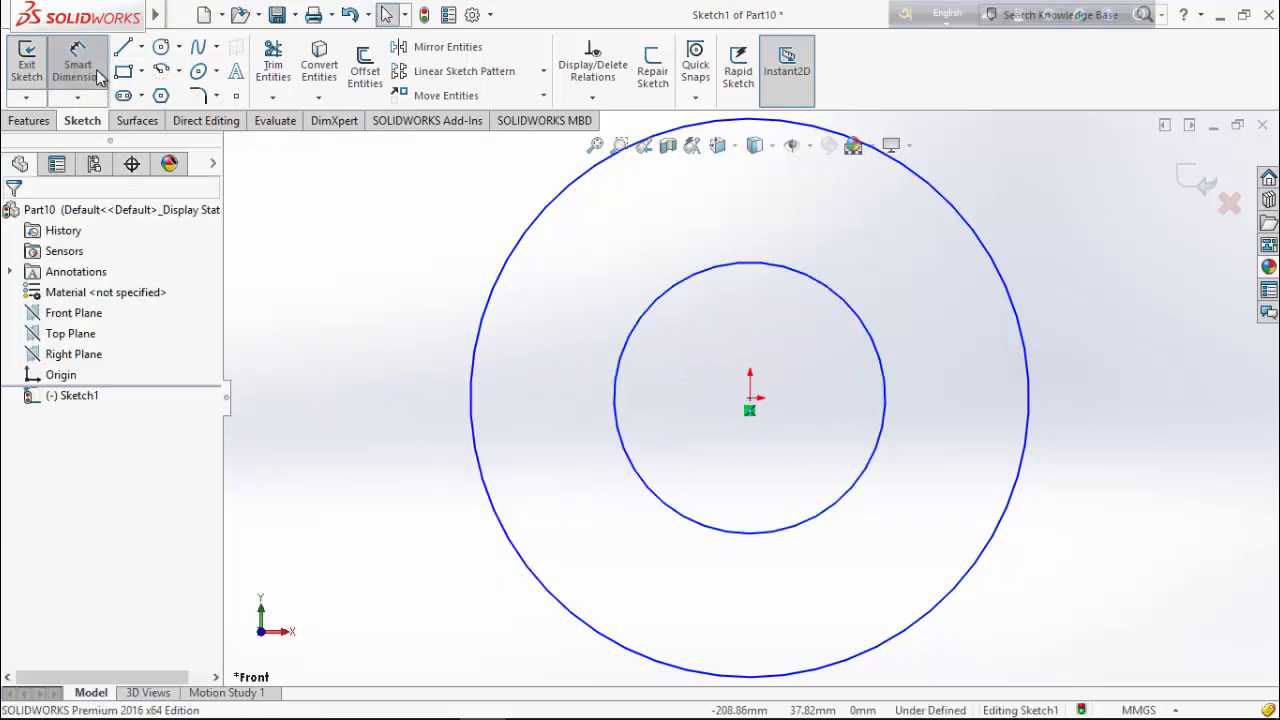
pyautogui.click(474, 450)
pyautogui.click(420, 457)
pyautogui.write('1')
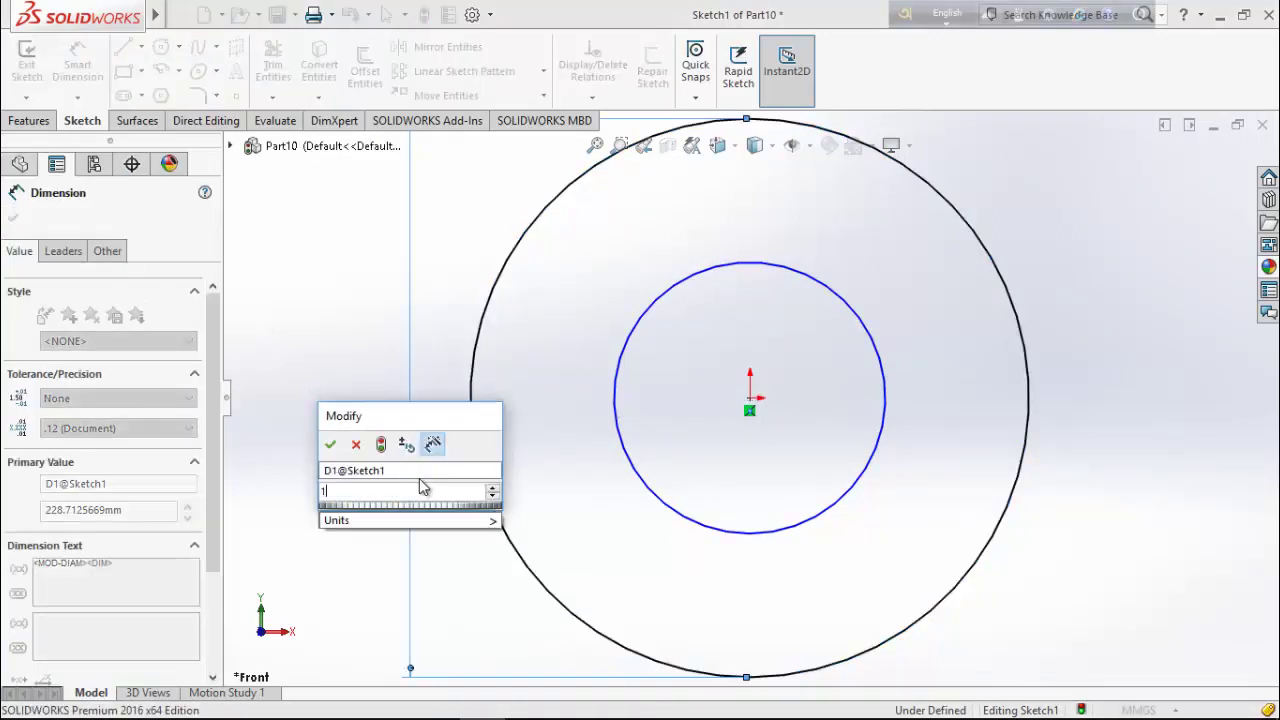
pyautogui.write('9.8')
pyautogui.press('Return')
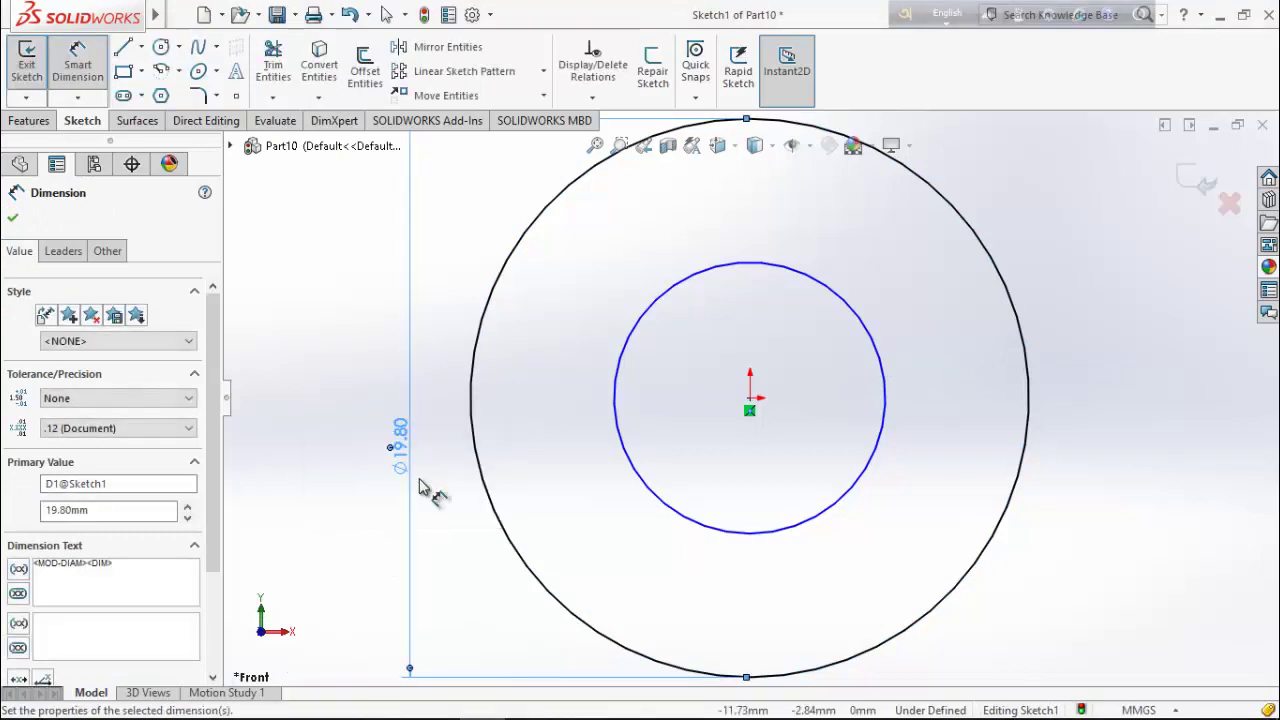
# Dimension the inner circle's diameter as 15.2 mm and finish dimensioning
pyautogui.click(614, 421)
pyautogui.click(537, 440)
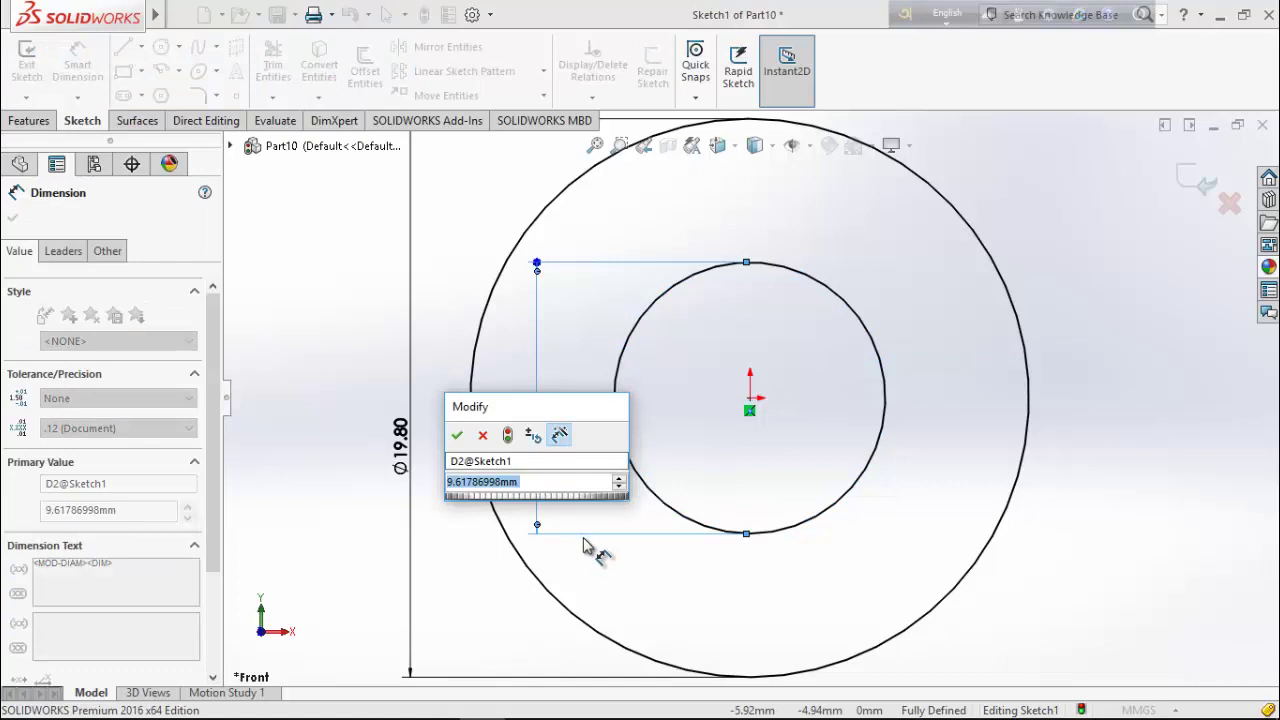
pyautogui.write('15.2')
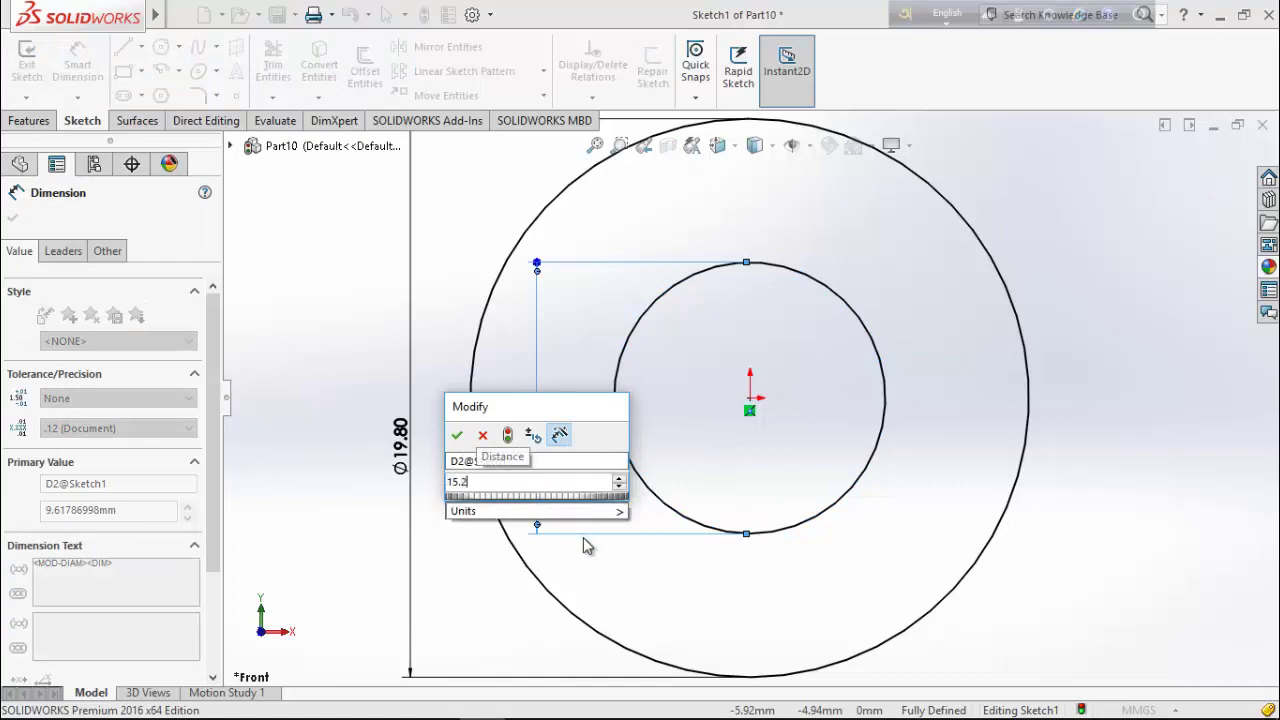
pyautogui.press('Return')
pyautogui.click(12, 217)
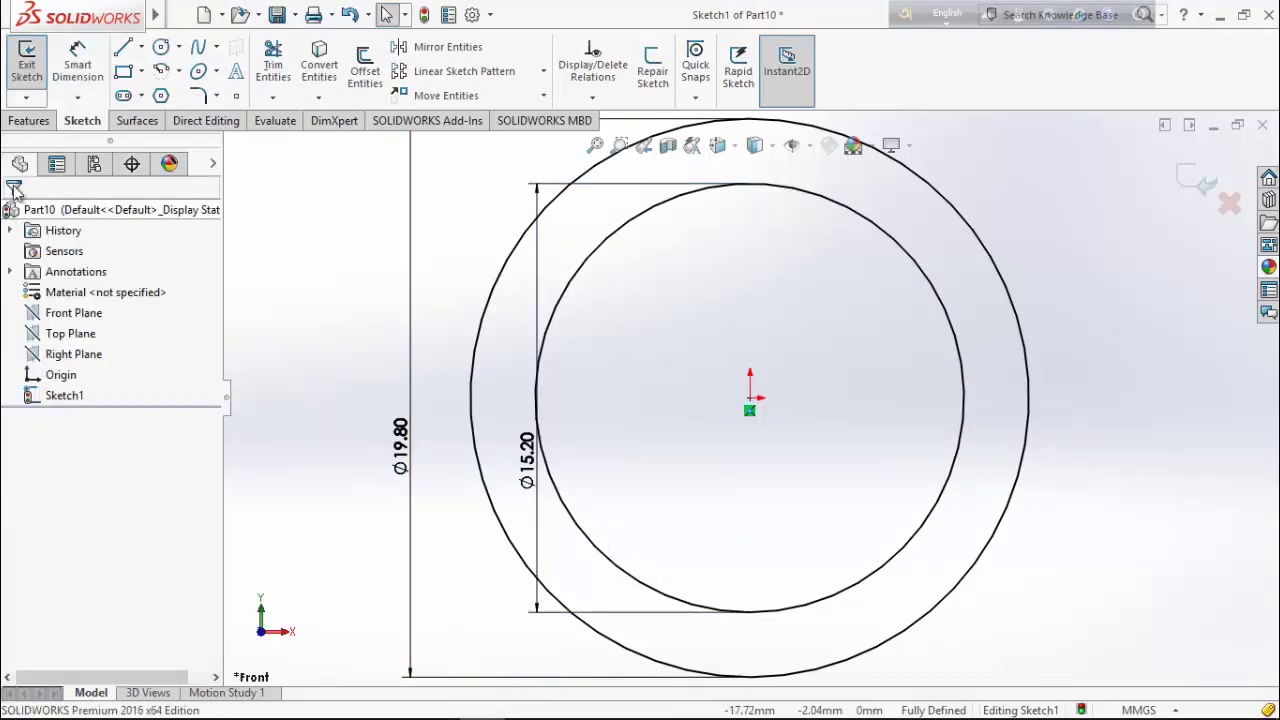
# Extrude the two-circle ring profile as a boss with a blind depth of 15 mm
pyautogui.click(28, 121)
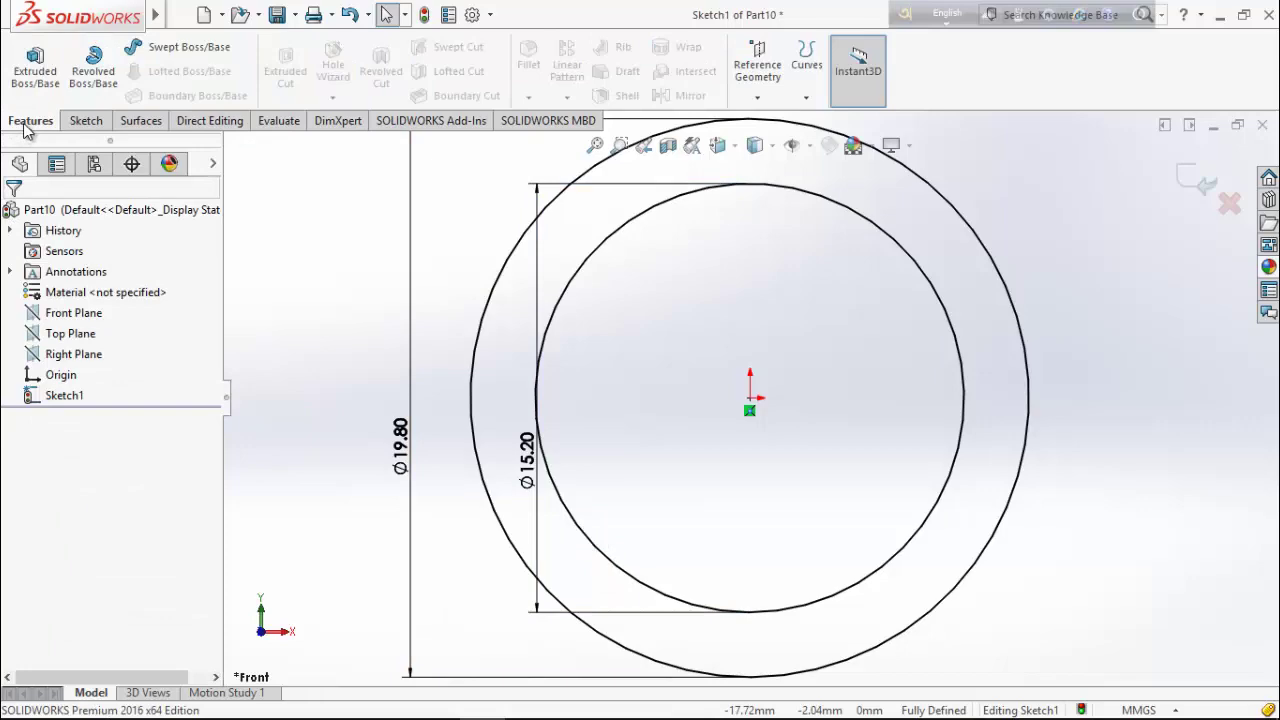
pyautogui.click(35, 68)
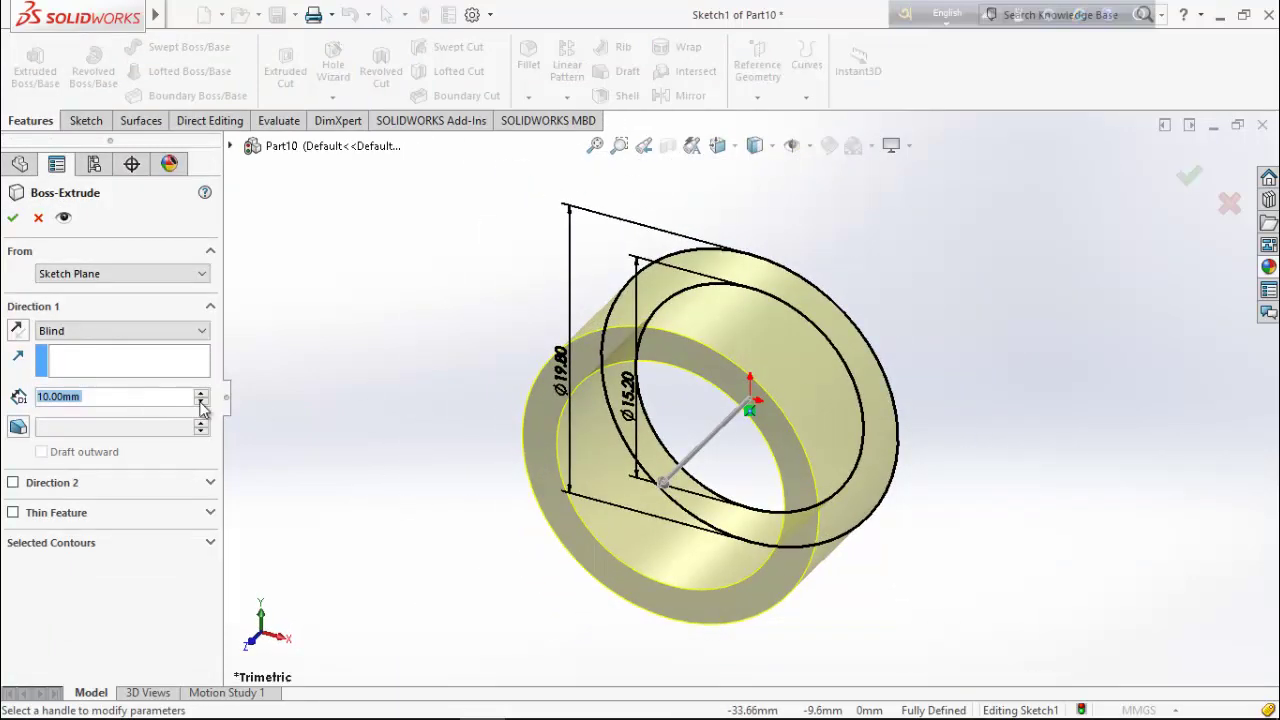
pyautogui.click(201, 394)
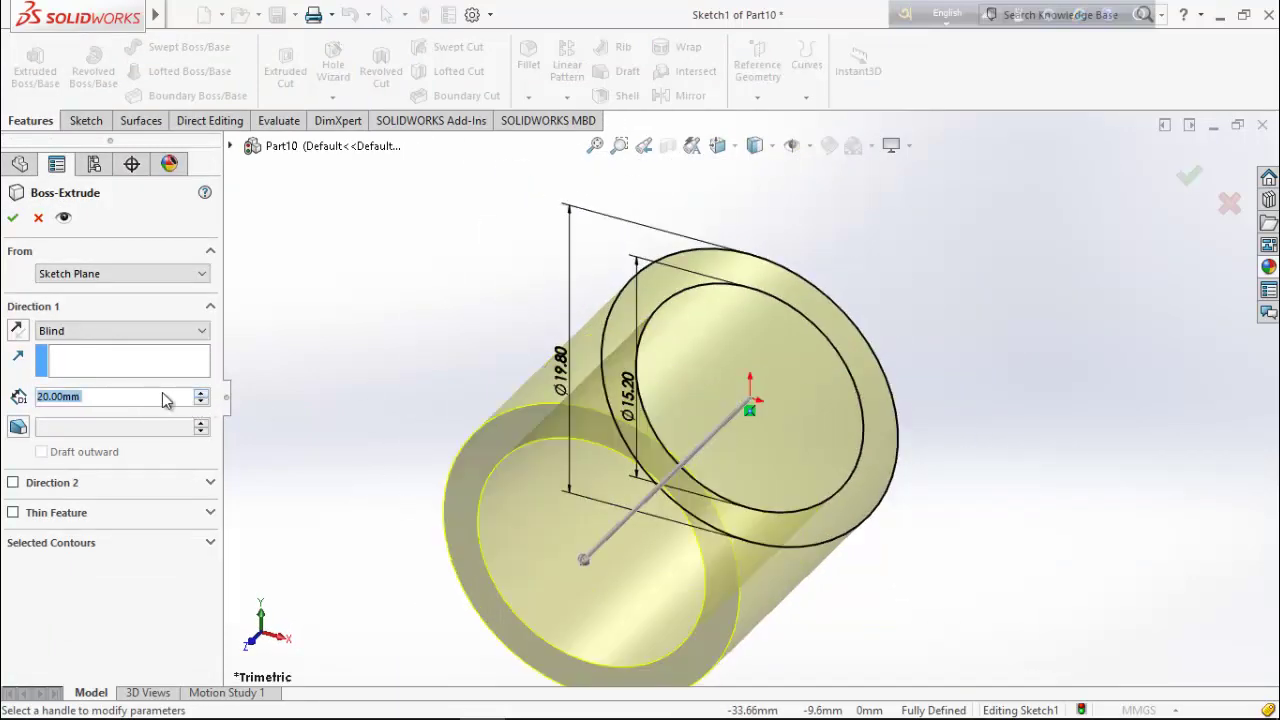
pyautogui.write('15')
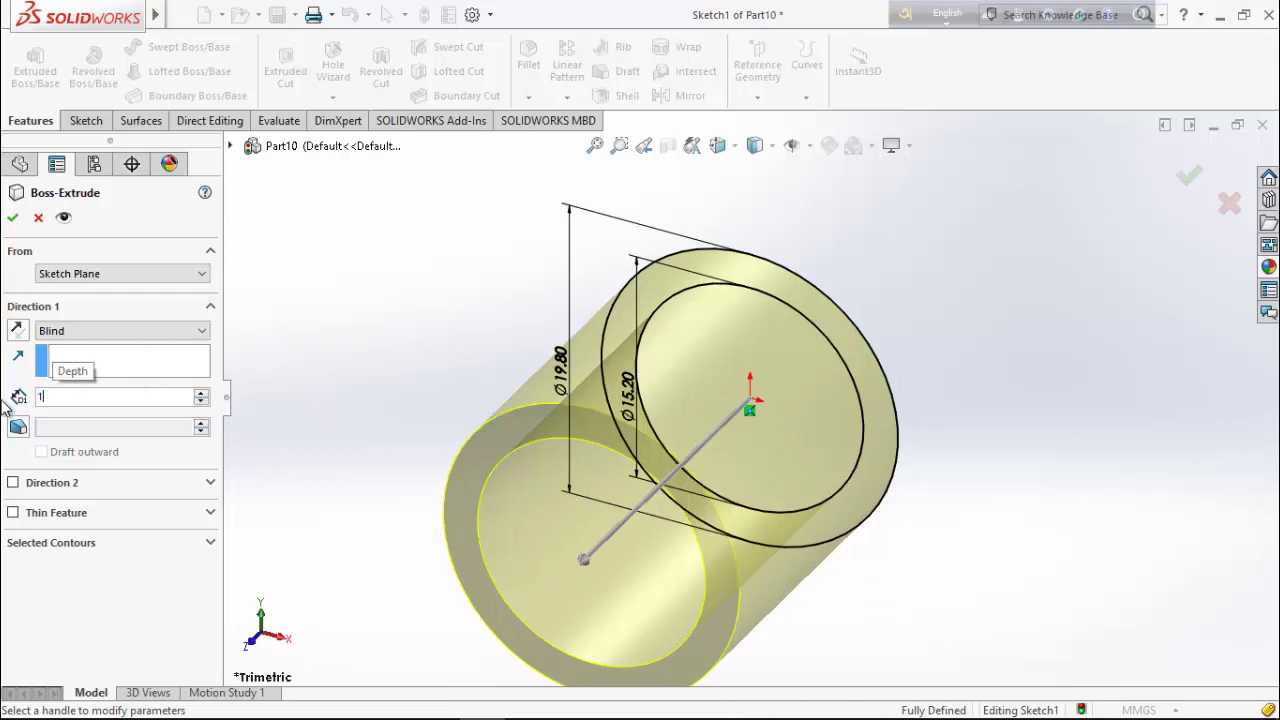
pyautogui.press('Return')
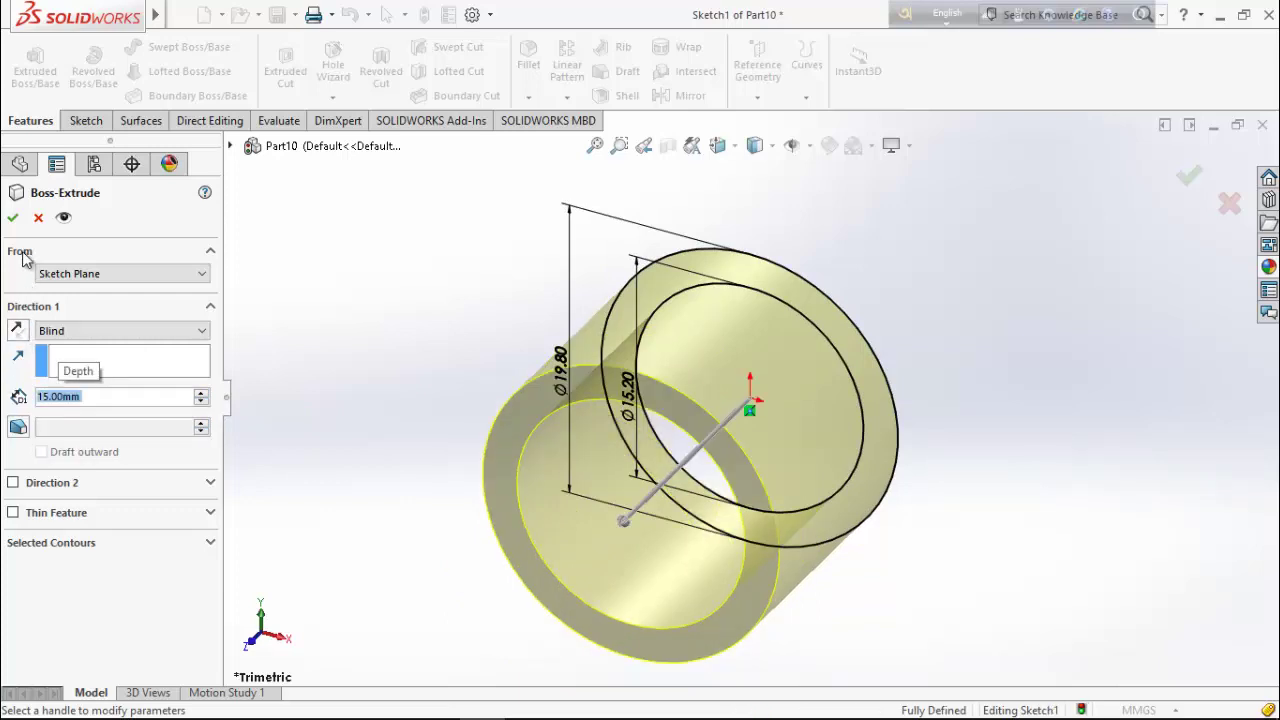
pyautogui.click(13, 220)
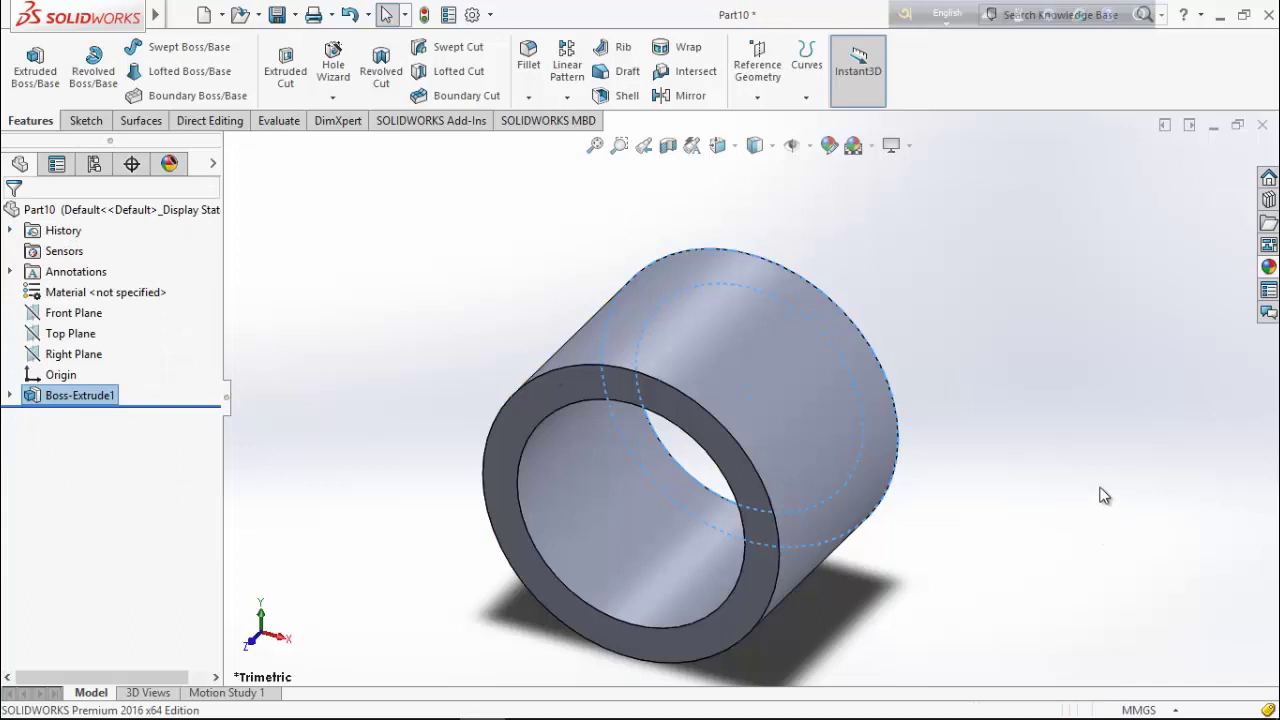
# Apply the Plain White scene to the part's display
pyautogui.click(840, 270)
pyautogui.click(855, 147)
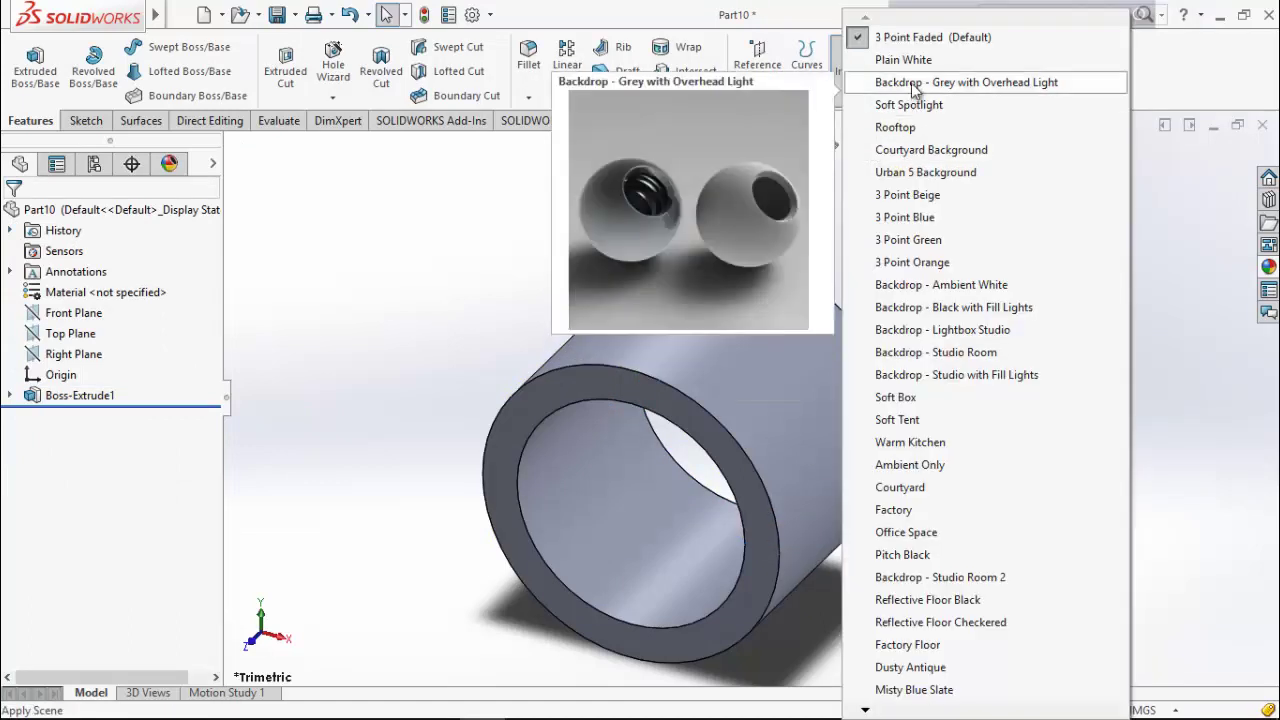
pyautogui.click(880, 60)
# Apply a dark yellow colour from the standard swatches to the whole part
pyautogui.click(829, 146)
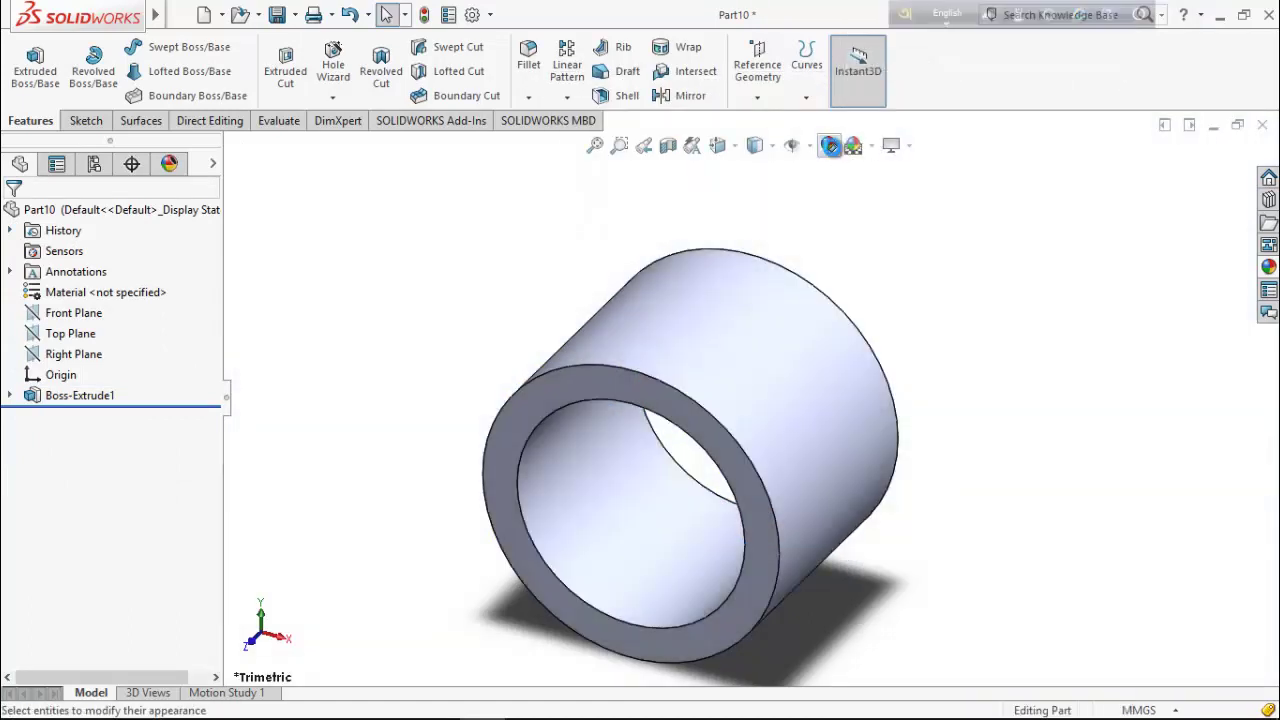
pyautogui.click(91, 617)
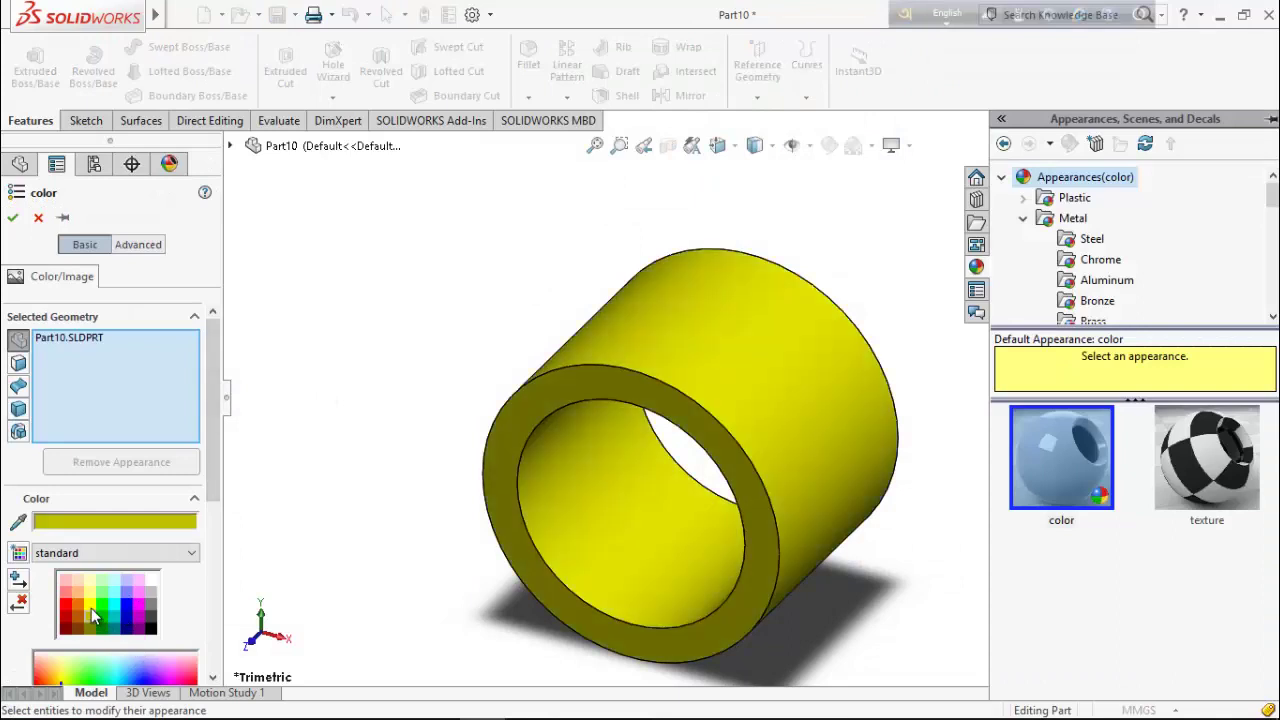
pyautogui.click(15, 217)
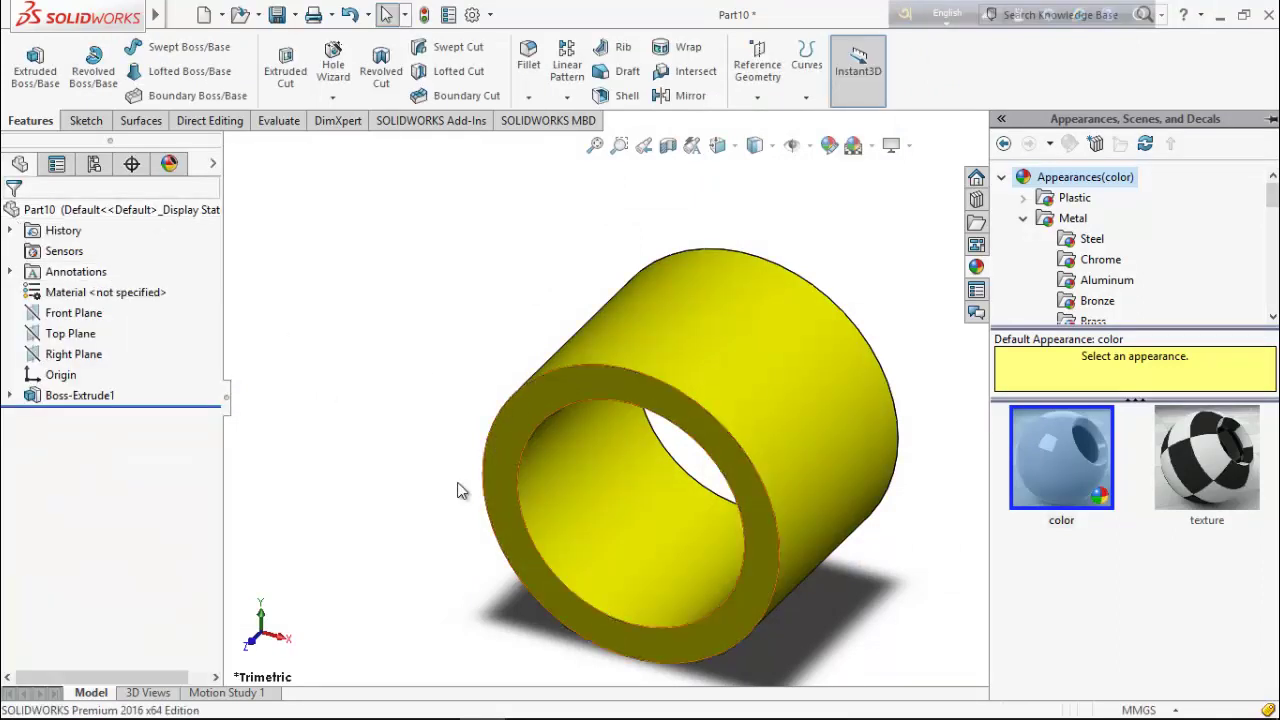
# Save the yellow sleeve part as Bush in the Spherical Geneva Mechanism folder
pyautogui.moveTo(457, 489)
pyautogui.mouseDown(button='middle')
pyautogui.moveTo(474, 425)
pyautogui.moveTo(868, 491)
pyautogui.moveTo(809, 575)
pyautogui.mouseUp(button='middle')
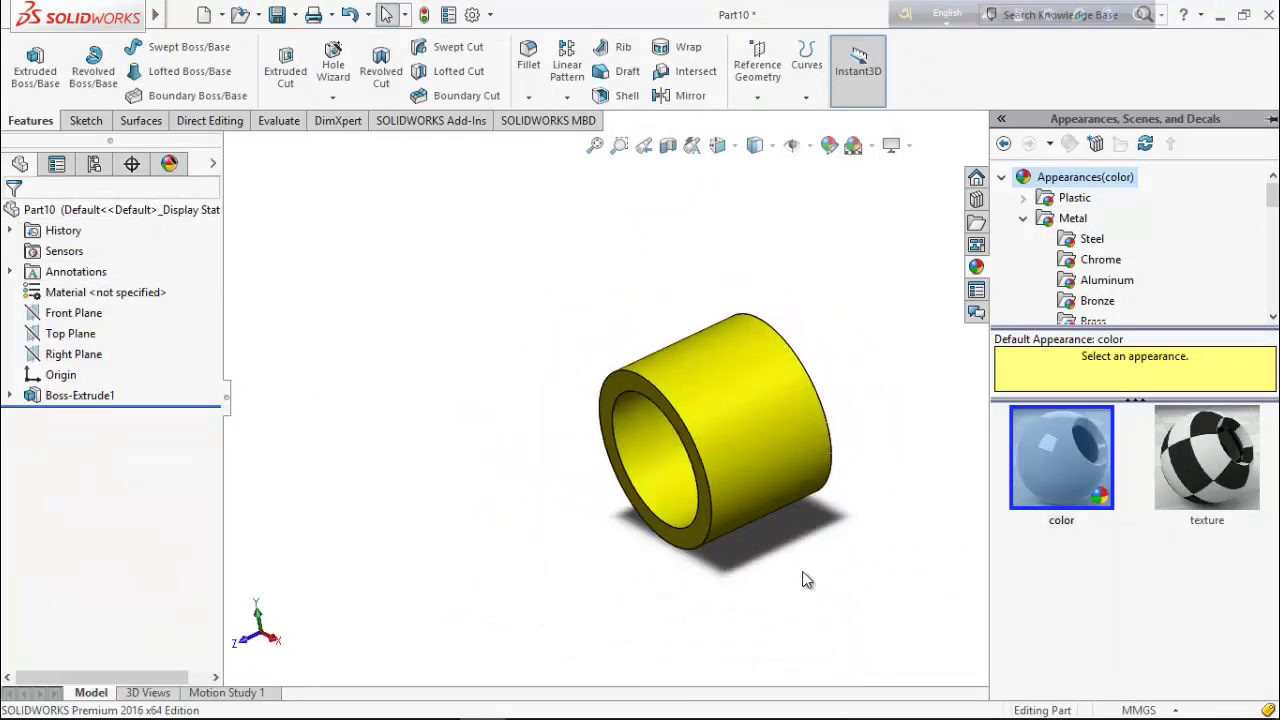
pyautogui.click(278, 16)
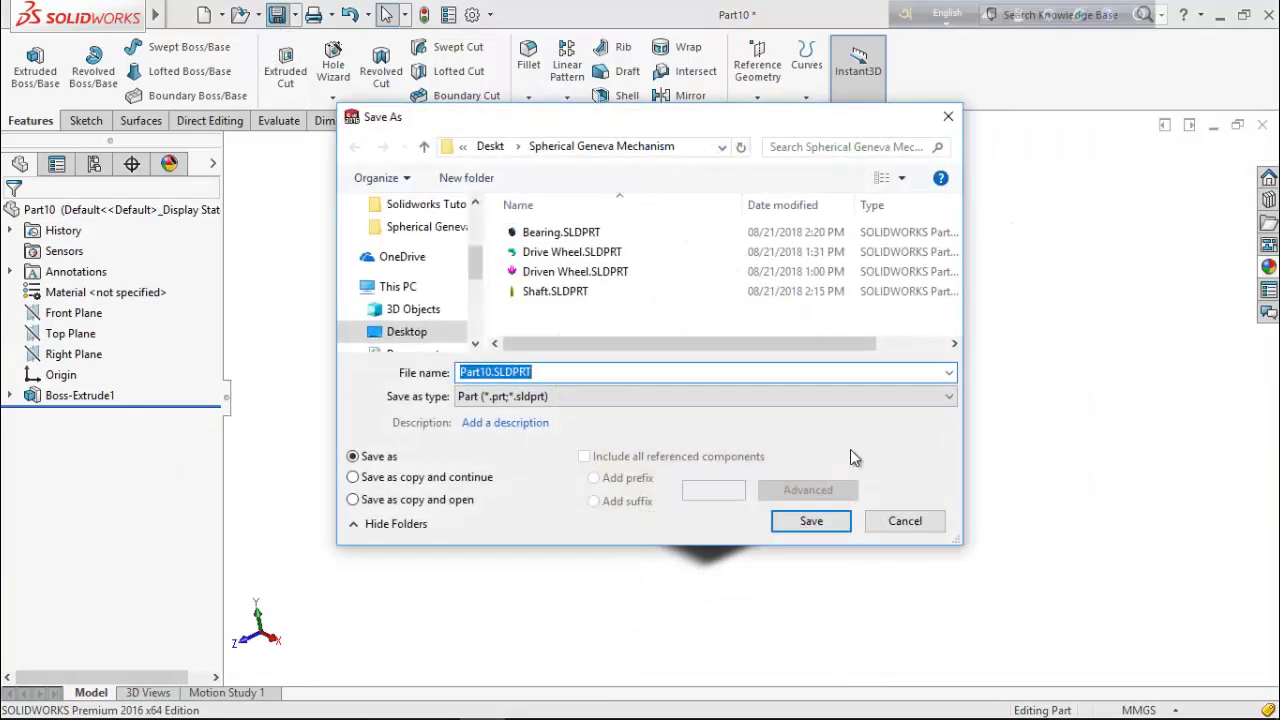
pyautogui.write('Bush')
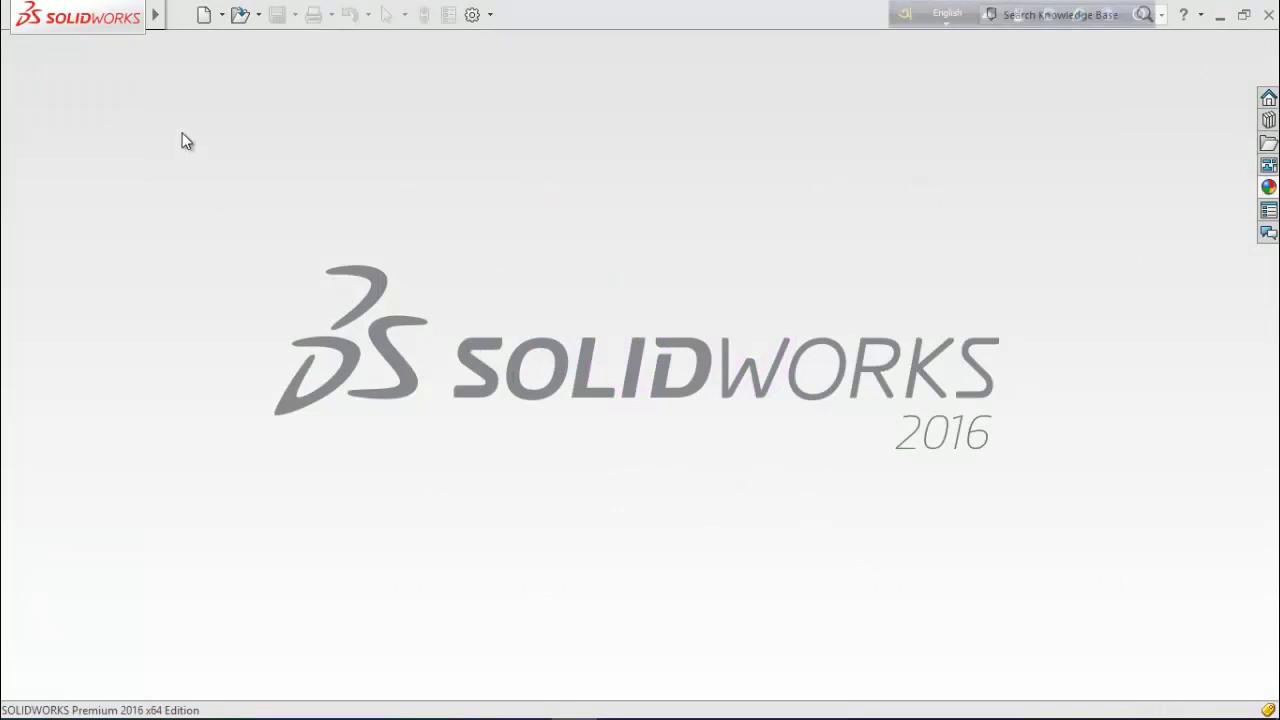
# Create a new assembly document
pyautogui.click(223, 16)
pyautogui.click(232, 38)
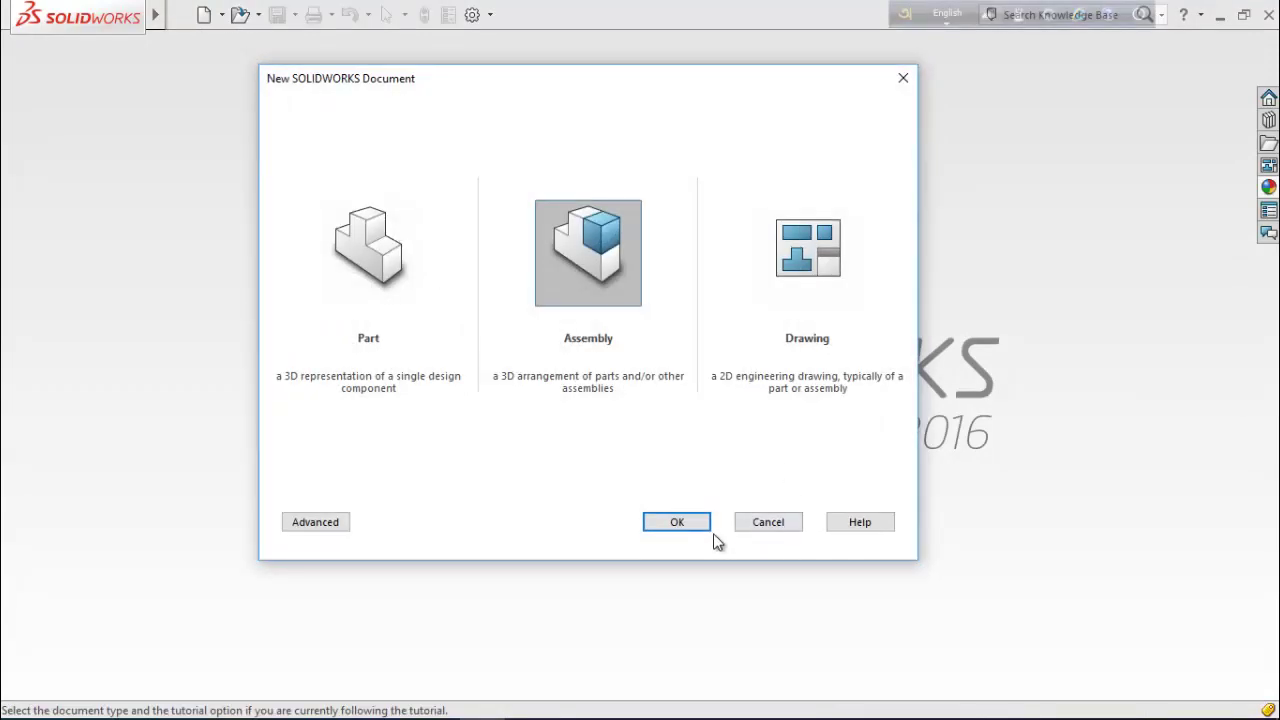
pyautogui.click(687, 521)
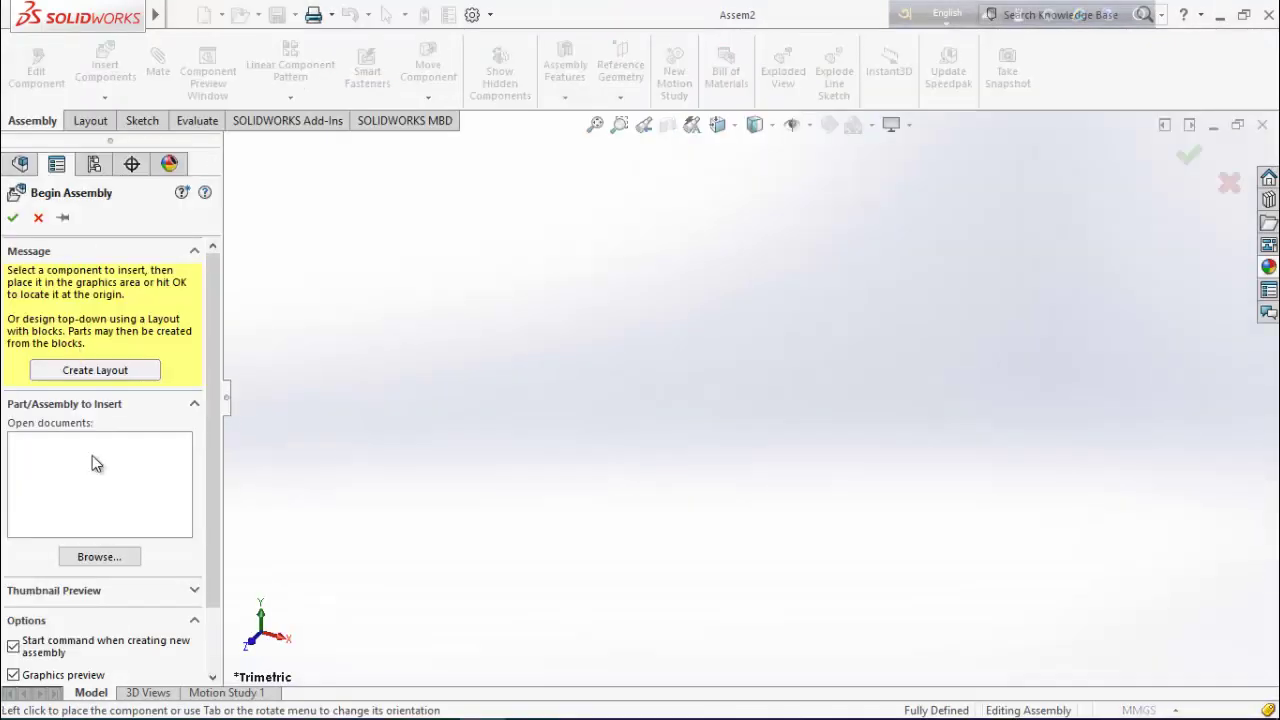
# Insert Bearing.SLDPRT from the Spherical Geneva Mechanism folder as the assembly's first component
pyautogui.click(100, 557)
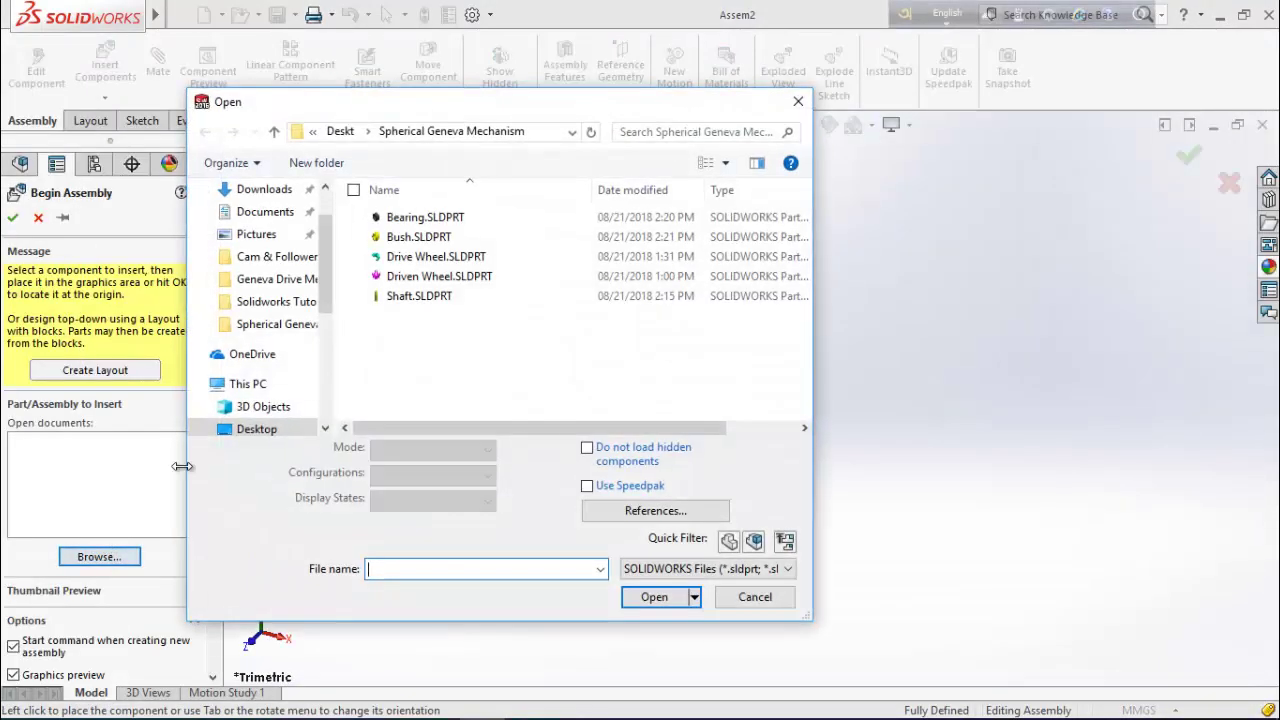
pyautogui.doubleClick(371, 214)
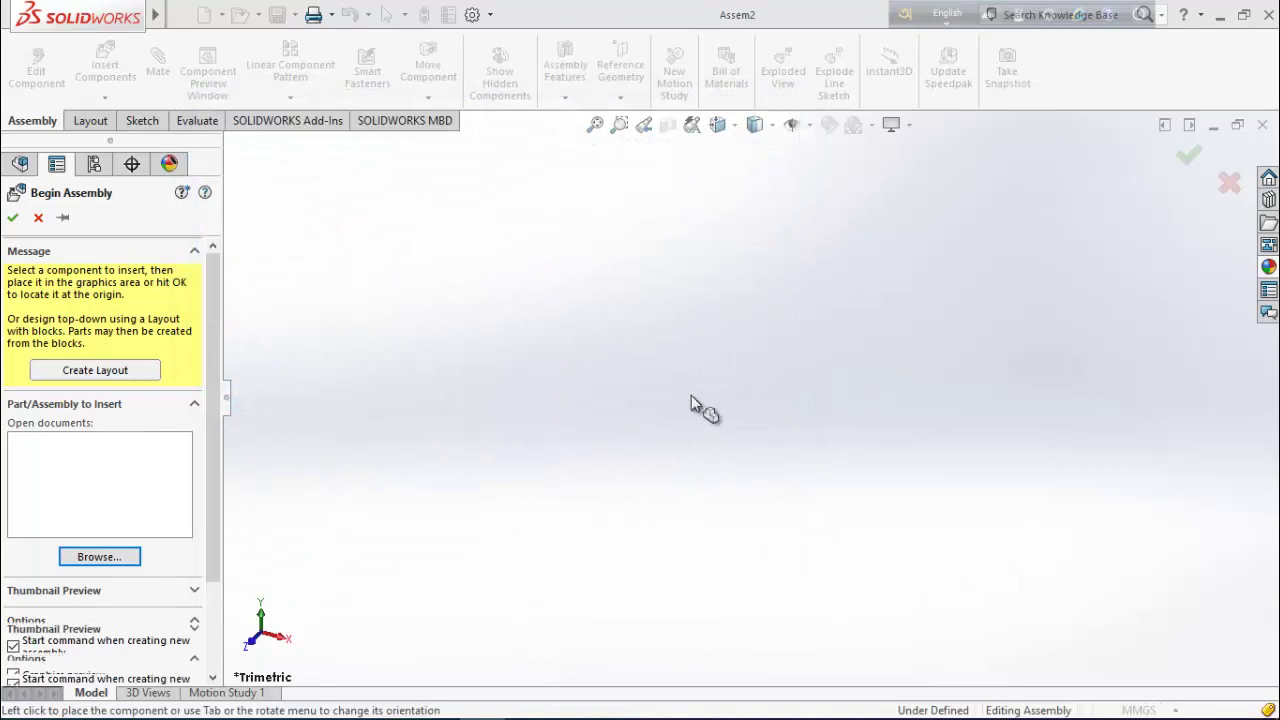
pyautogui.click(665, 368)
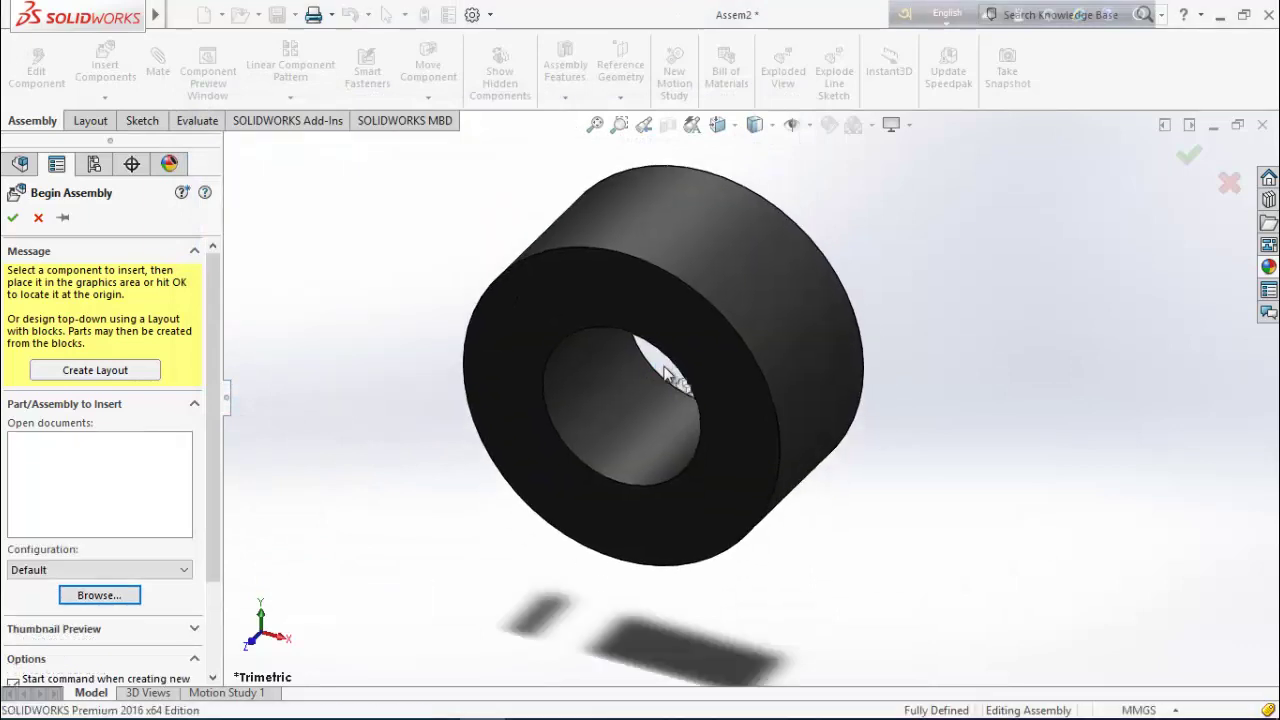
pyautogui.rightClick(747, 333)
pyautogui.press('Escape')
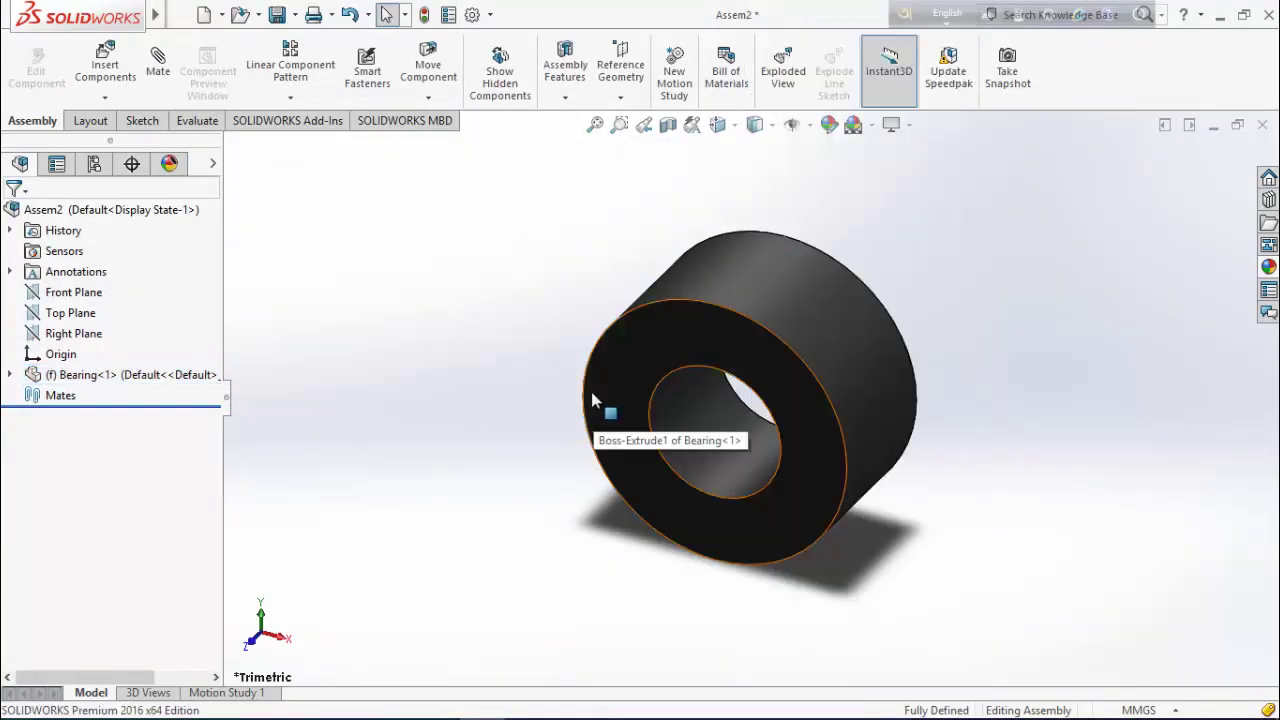
# Insert the Bush, Drive Wheel and Shaft parts together and place each one in free space around the Bearing
pyautogui.click(105, 79)
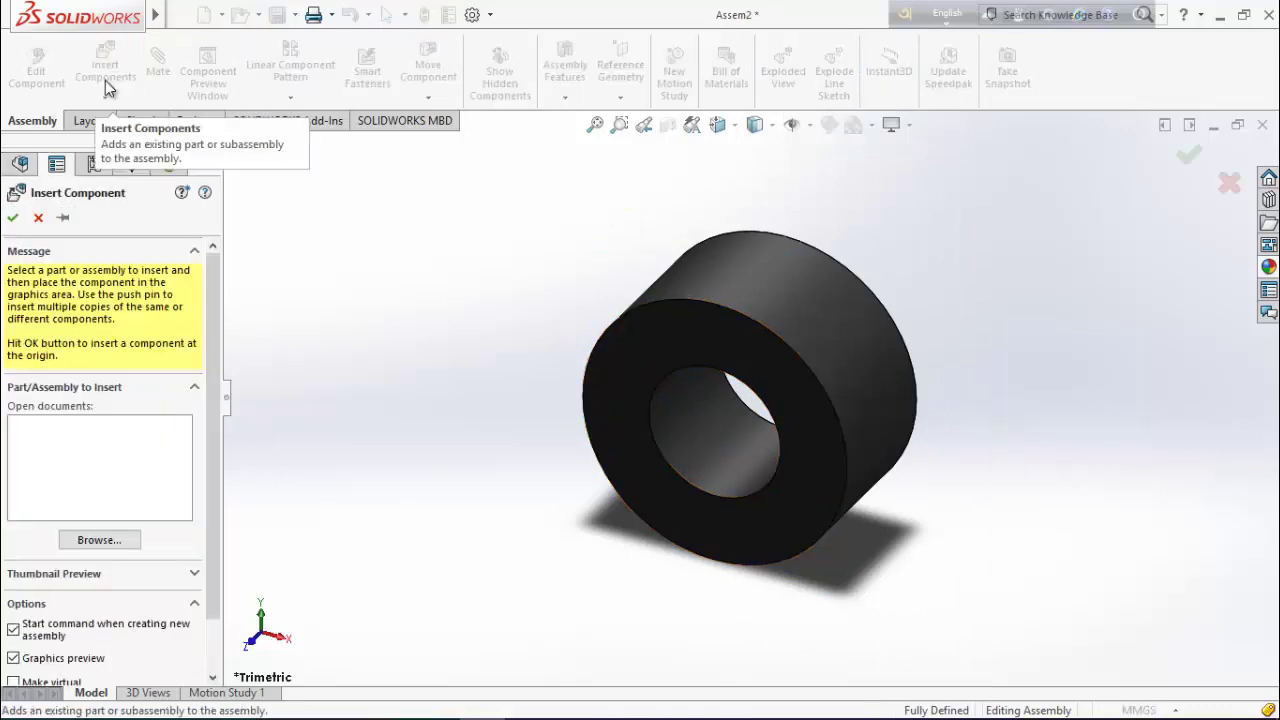
pyautogui.click(98, 540)
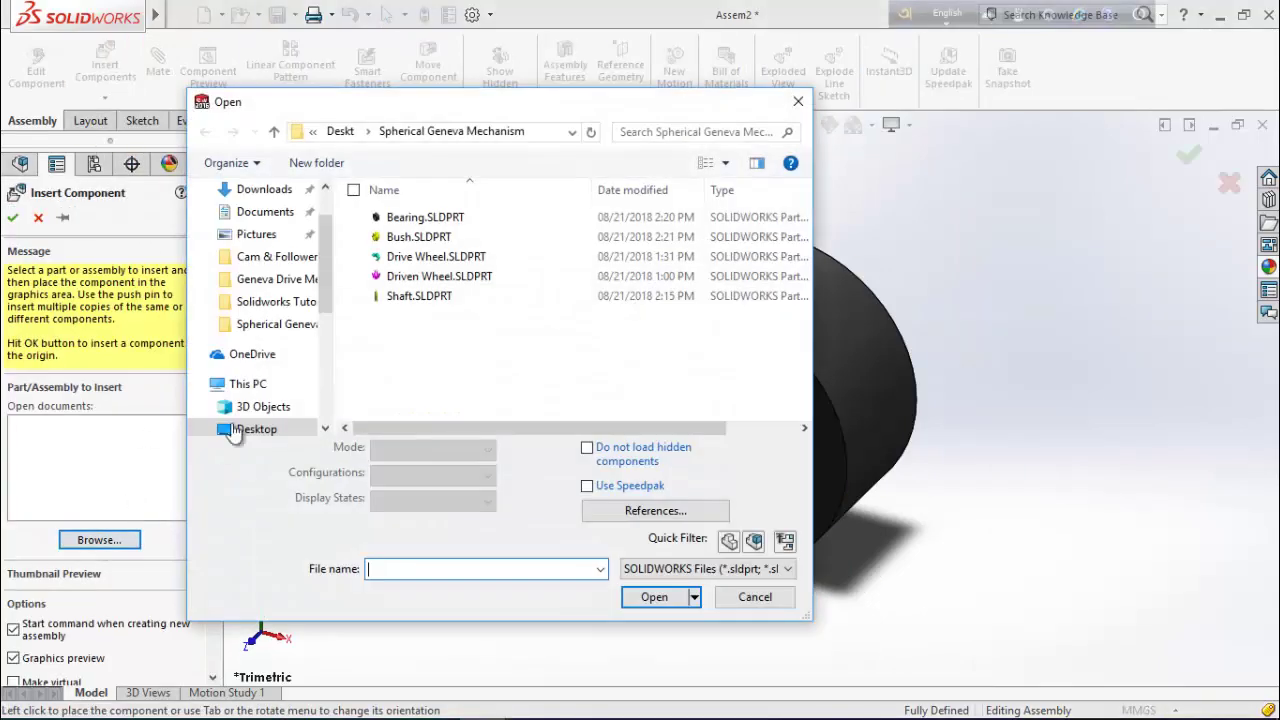
pyautogui.click(430, 258)
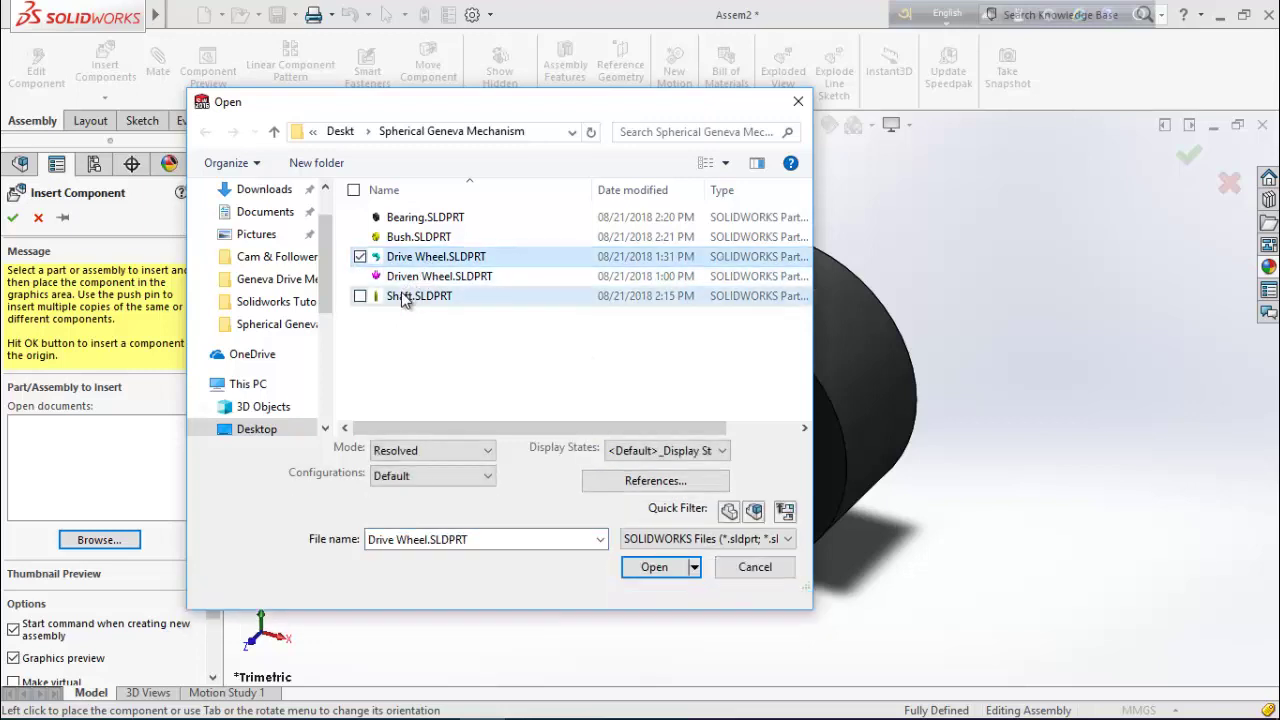
pyautogui.keyDown('ctrl'); pyautogui.click(409, 295); pyautogui.keyUp('ctrl')
pyautogui.keyDown('ctrl'); pyautogui.click(420, 240); pyautogui.keyUp('ctrl')
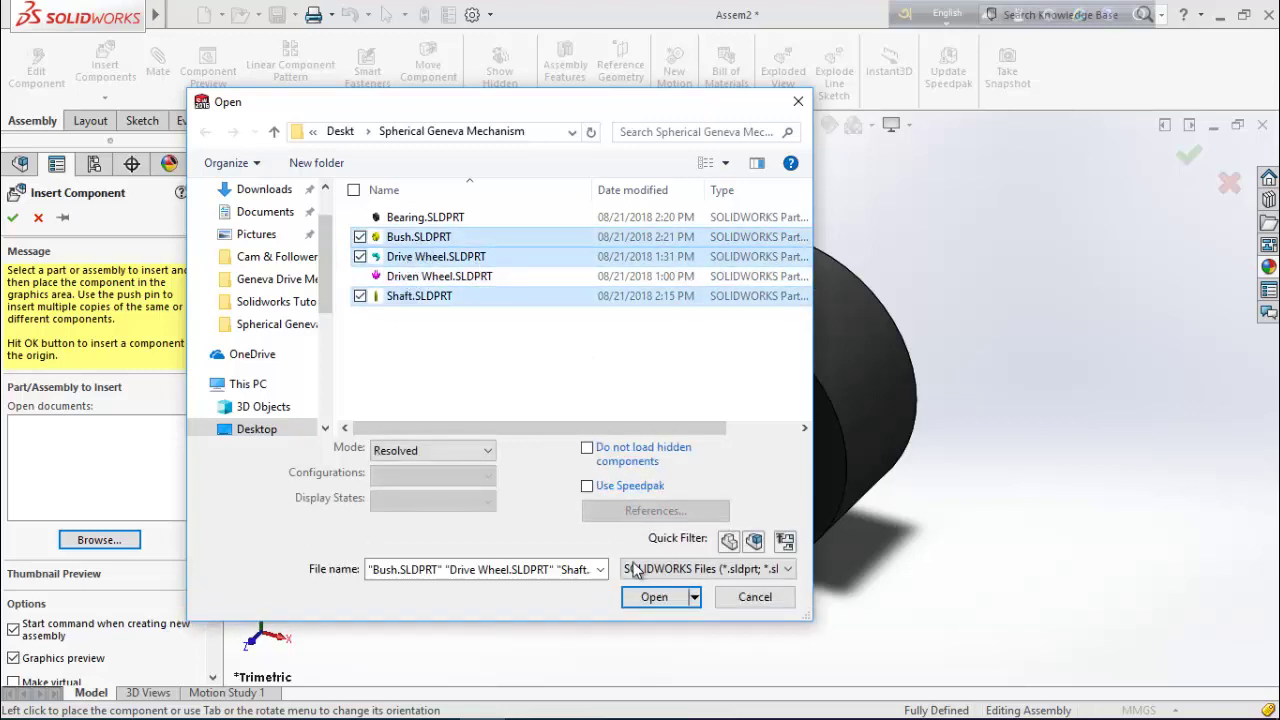
pyautogui.click(654, 597)
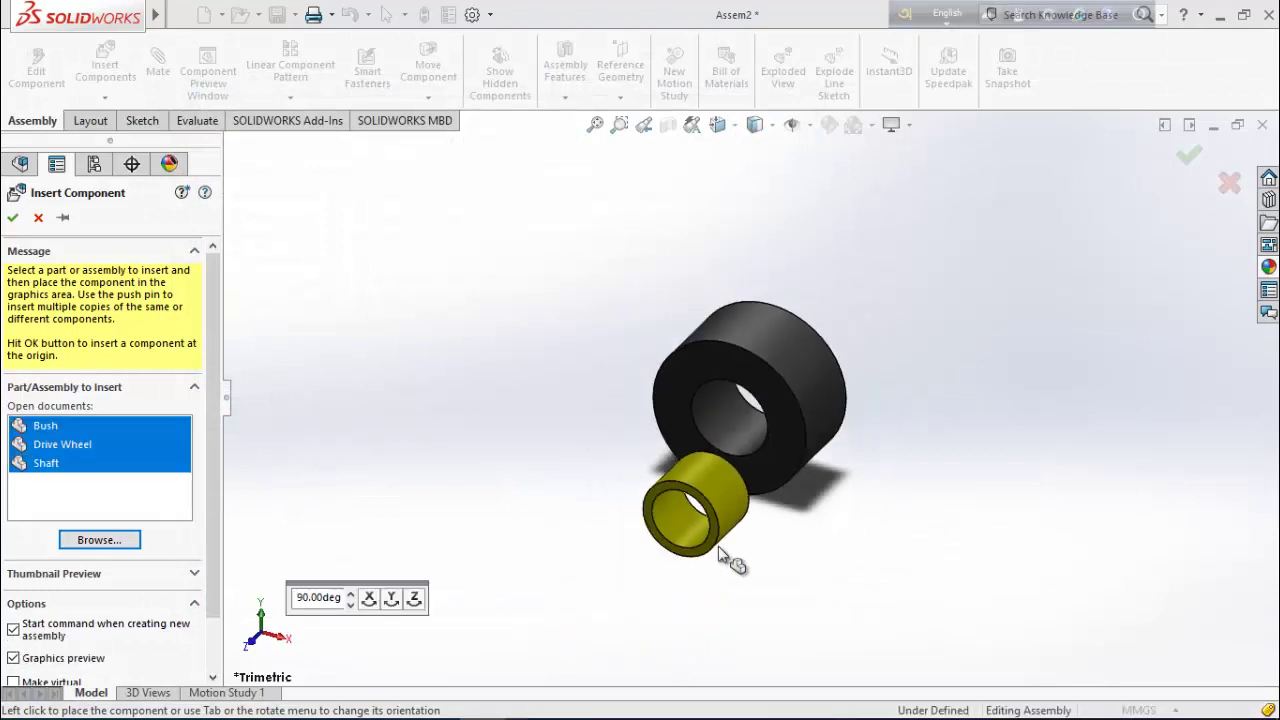
pyautogui.click(1034, 353)
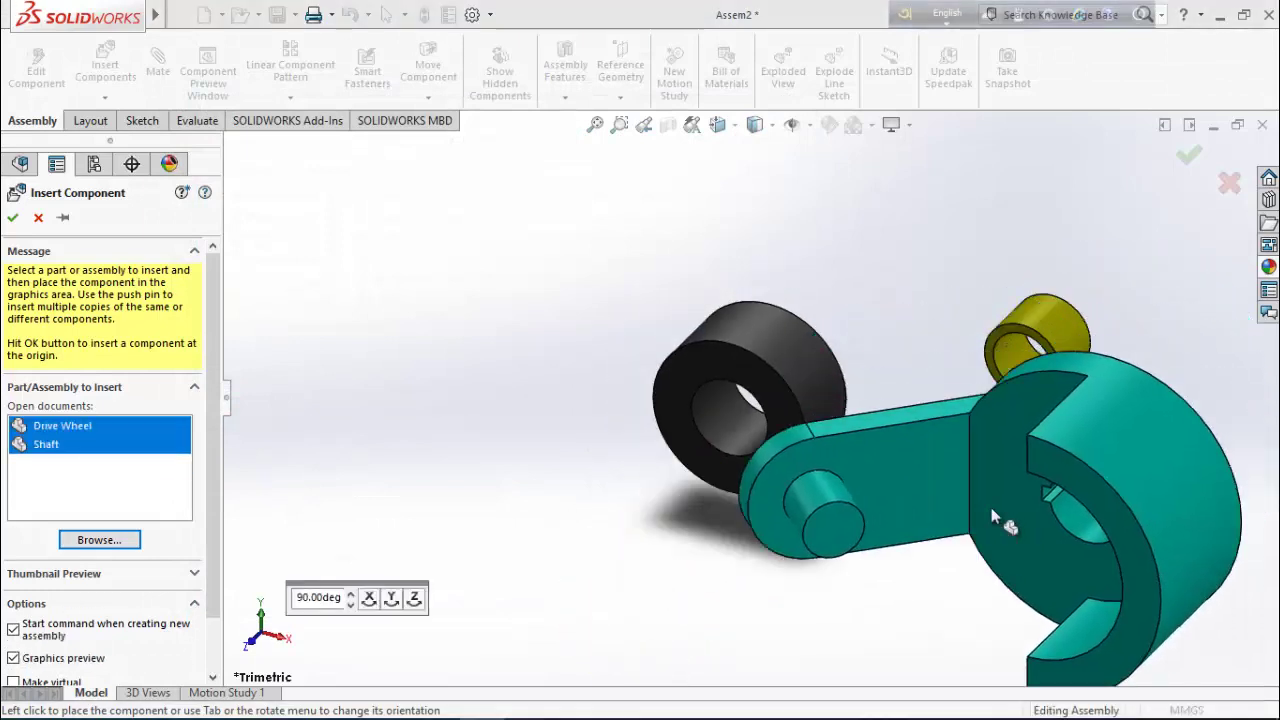
pyautogui.click(986, 508)
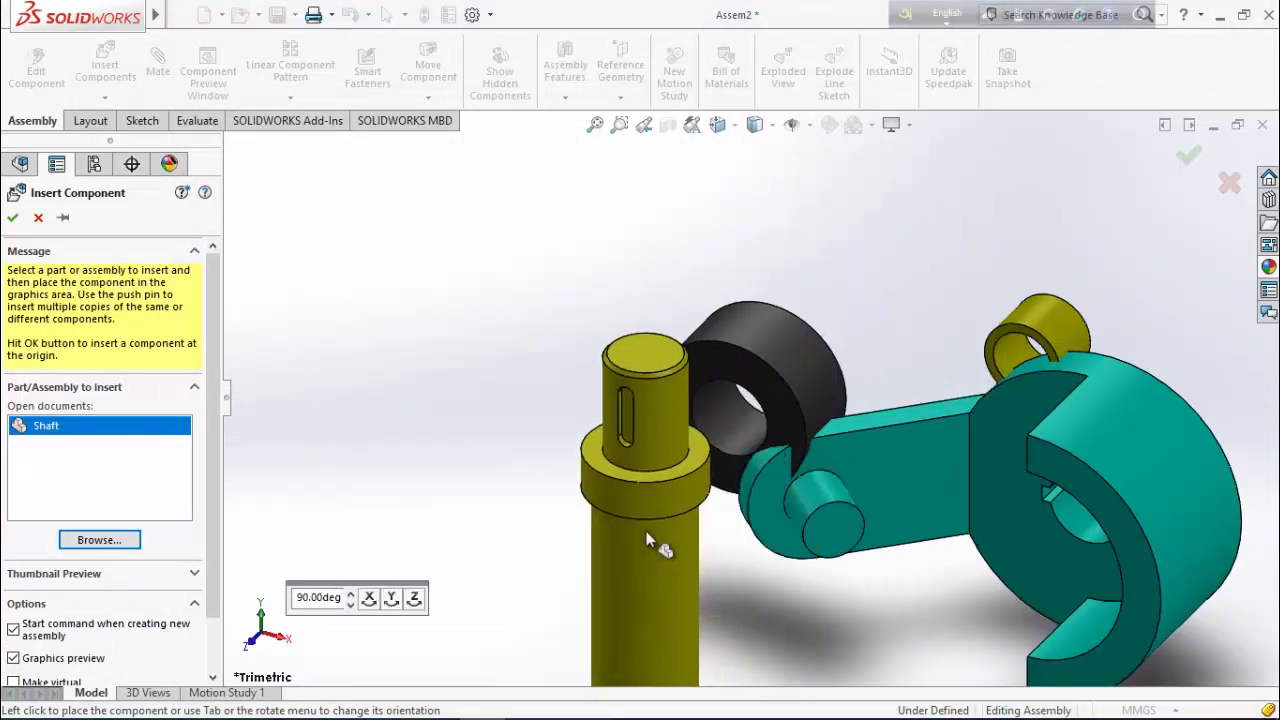
pyautogui.click(648, 531)
# Move and freely rotate the Drive Wheel so its recessed side faces up, and move the Bush clear of it
pyautogui.scroll(4, 790, 570)
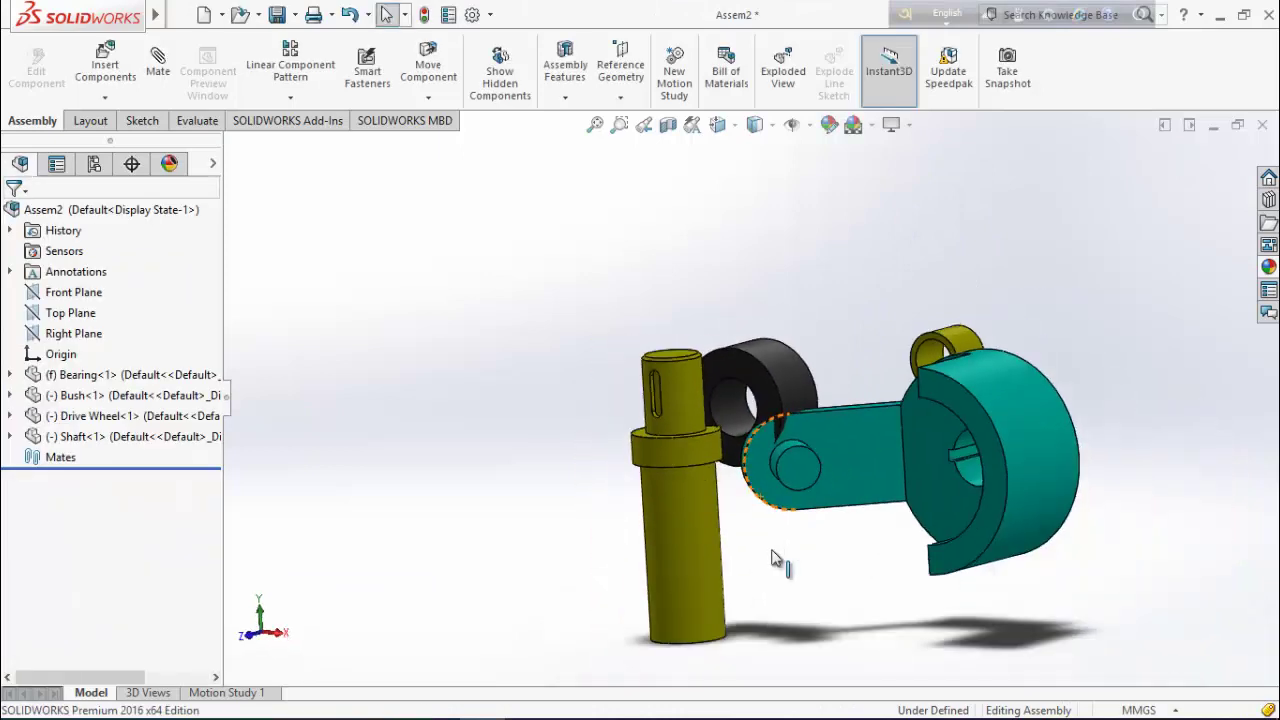
pyautogui.moveTo(832, 484); pyautogui.dragTo(850, 395)
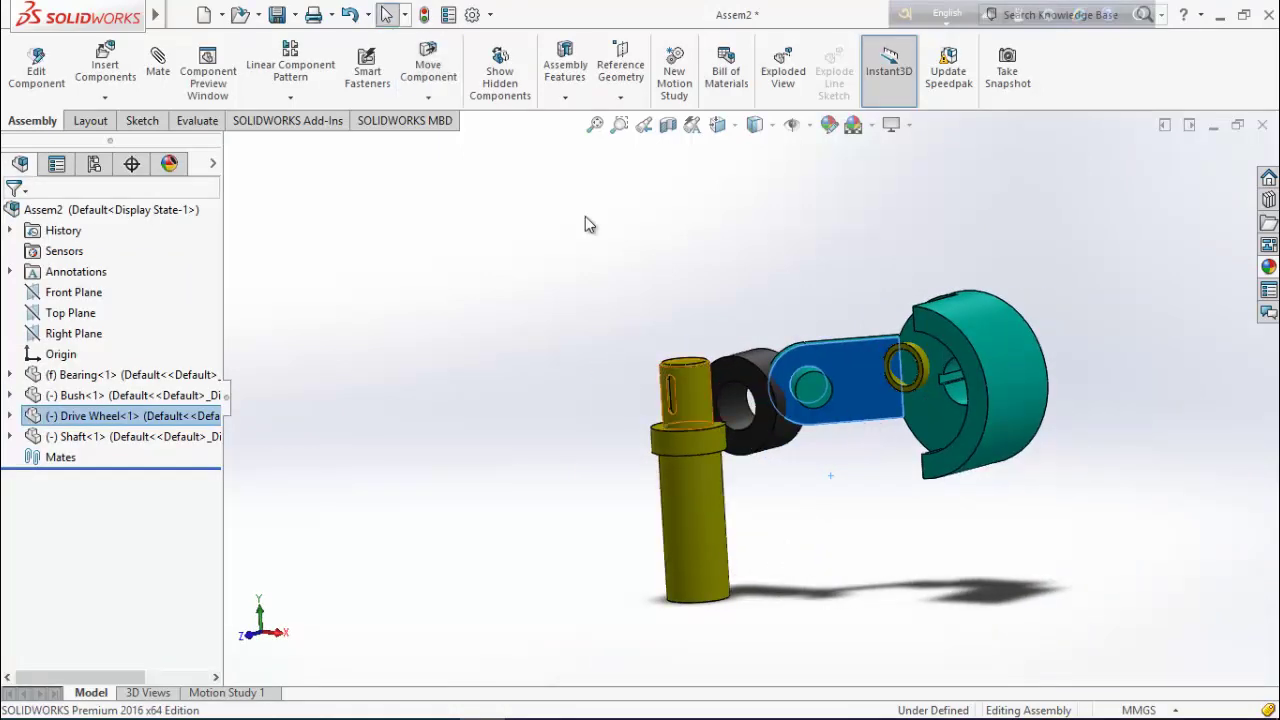
pyautogui.click(428, 97)
pyautogui.click(478, 143)
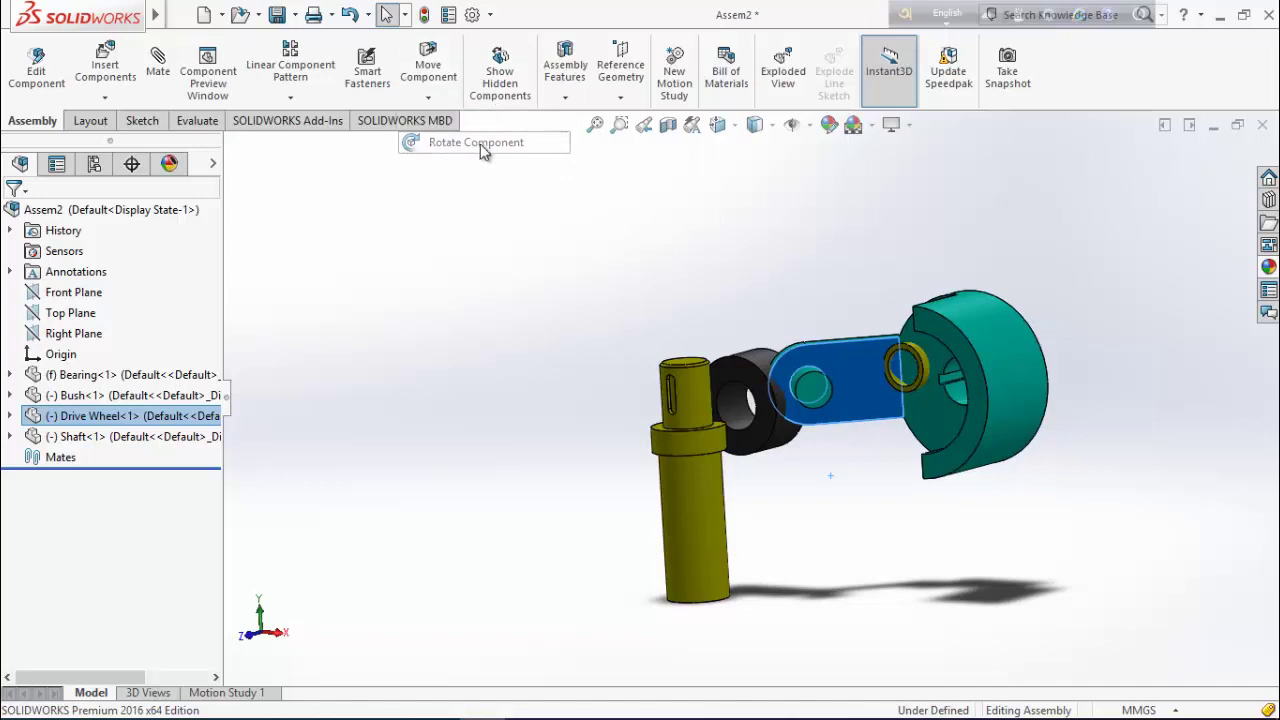
pyautogui.moveTo(847, 369); pyautogui.dragTo(918, 523)
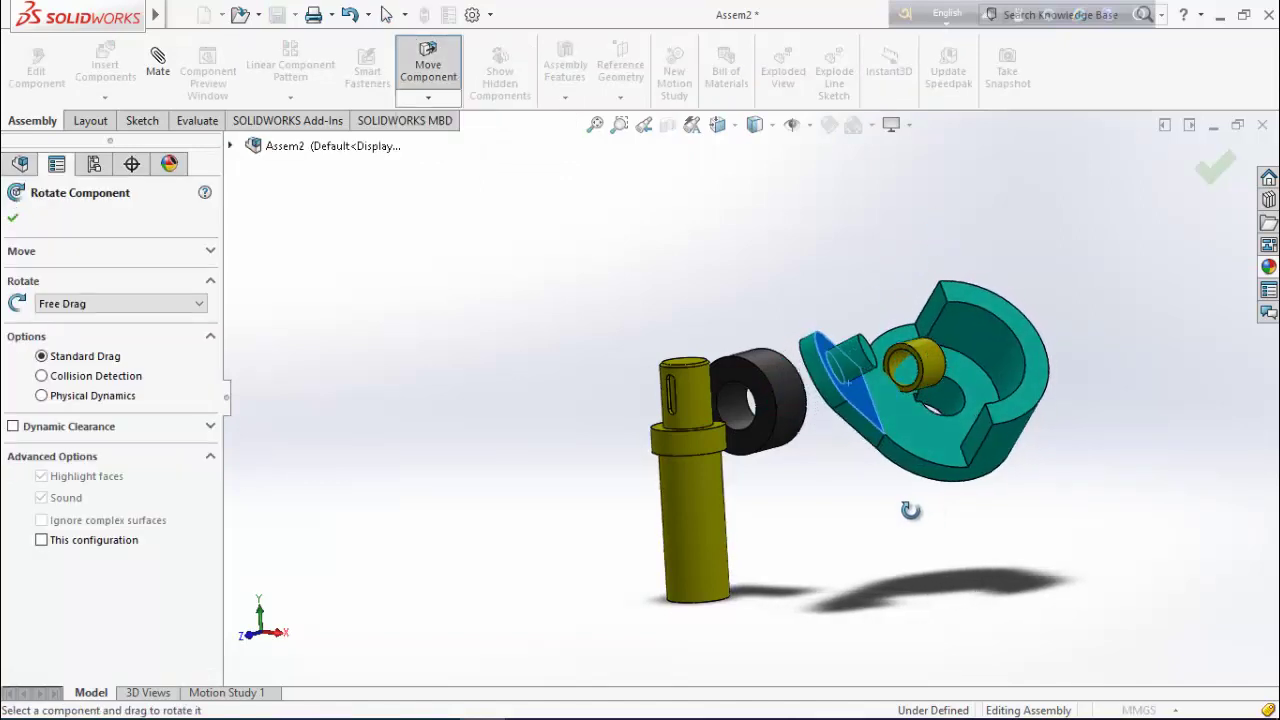
pyautogui.click(13, 220)
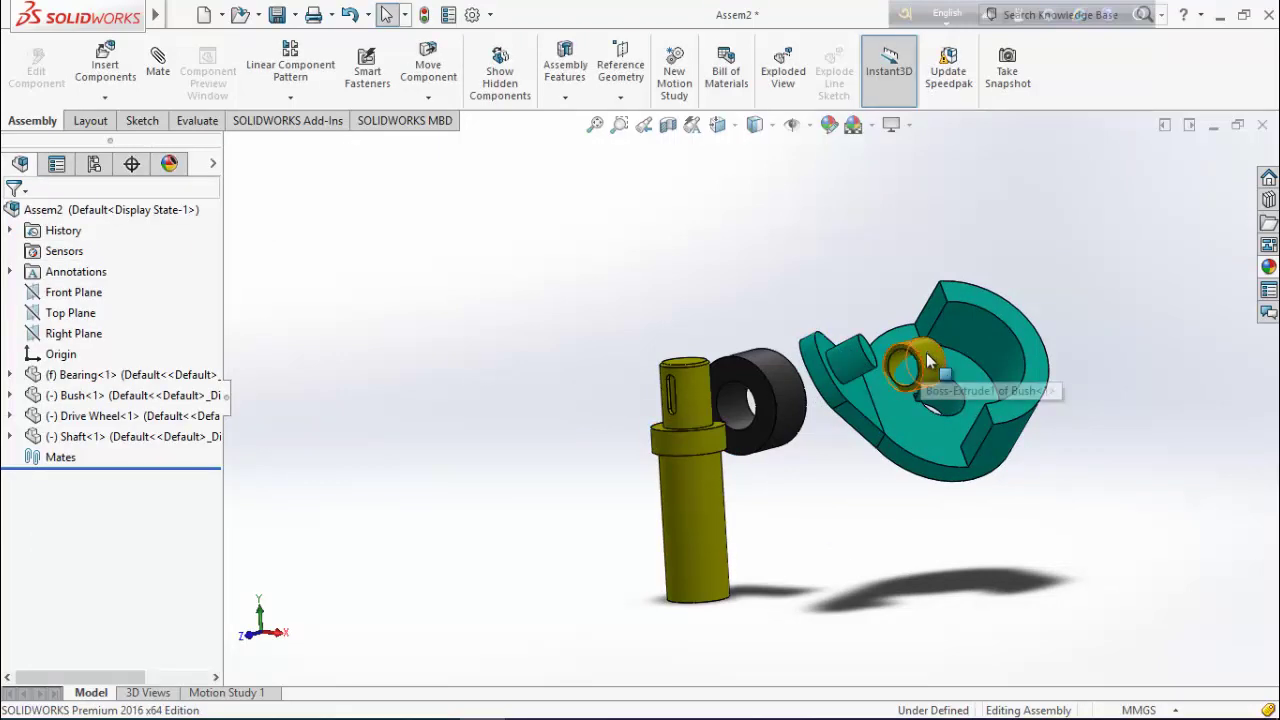
pyautogui.moveTo(900, 362); pyautogui.dragTo(1060, 265)
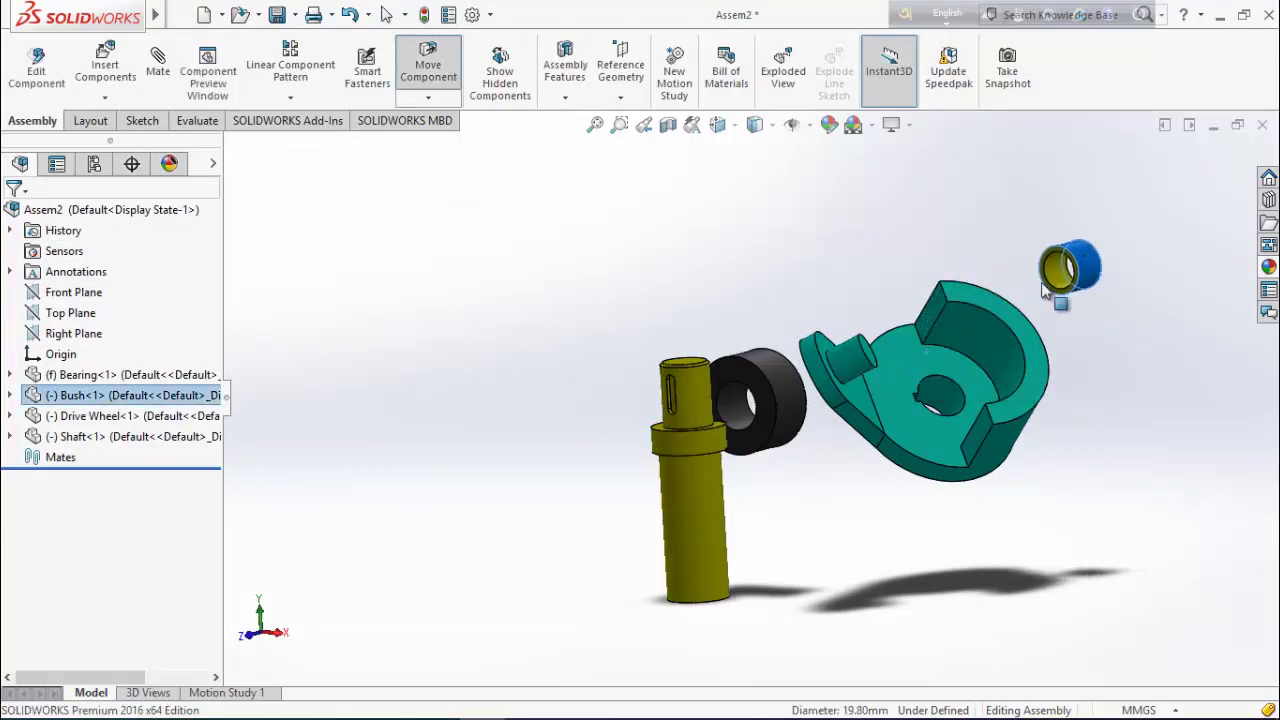
# Add a concentric mate between the Shaft's long cylindrical face and the Drive Wheel's central bore
pyautogui.click(694, 500)
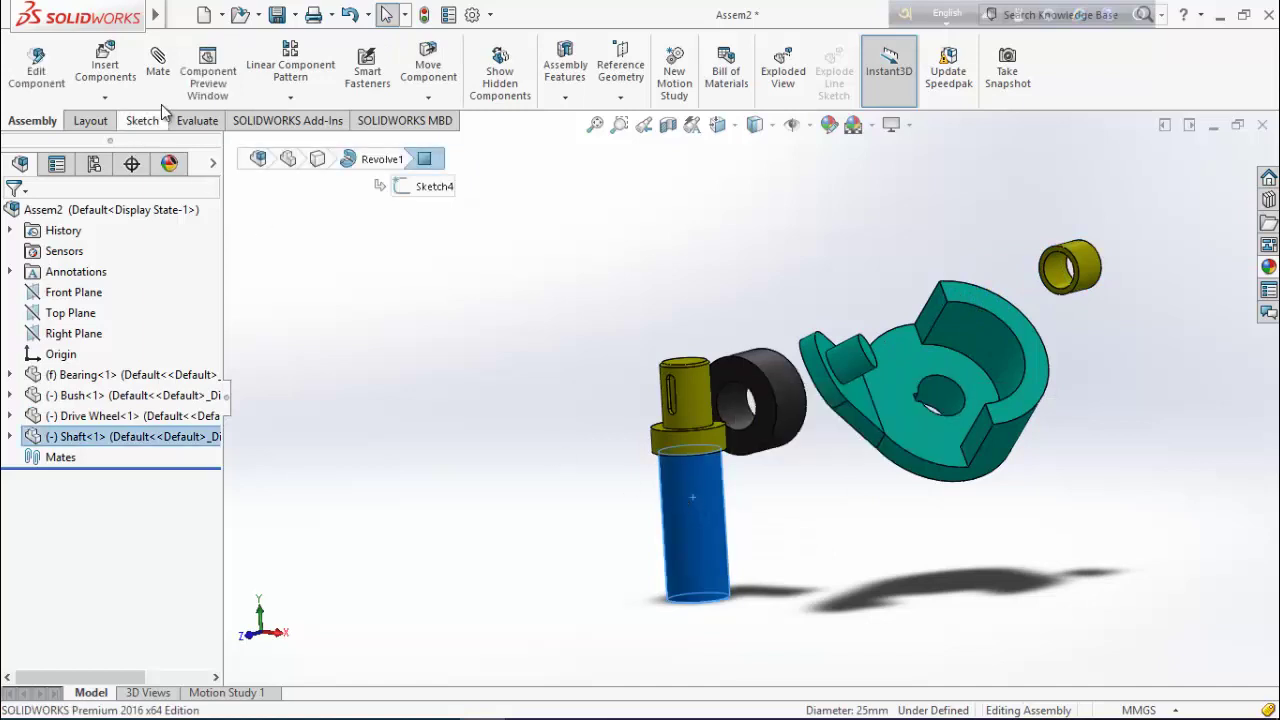
pyautogui.click(158, 64)
pyautogui.scroll(-4, 899, 412)
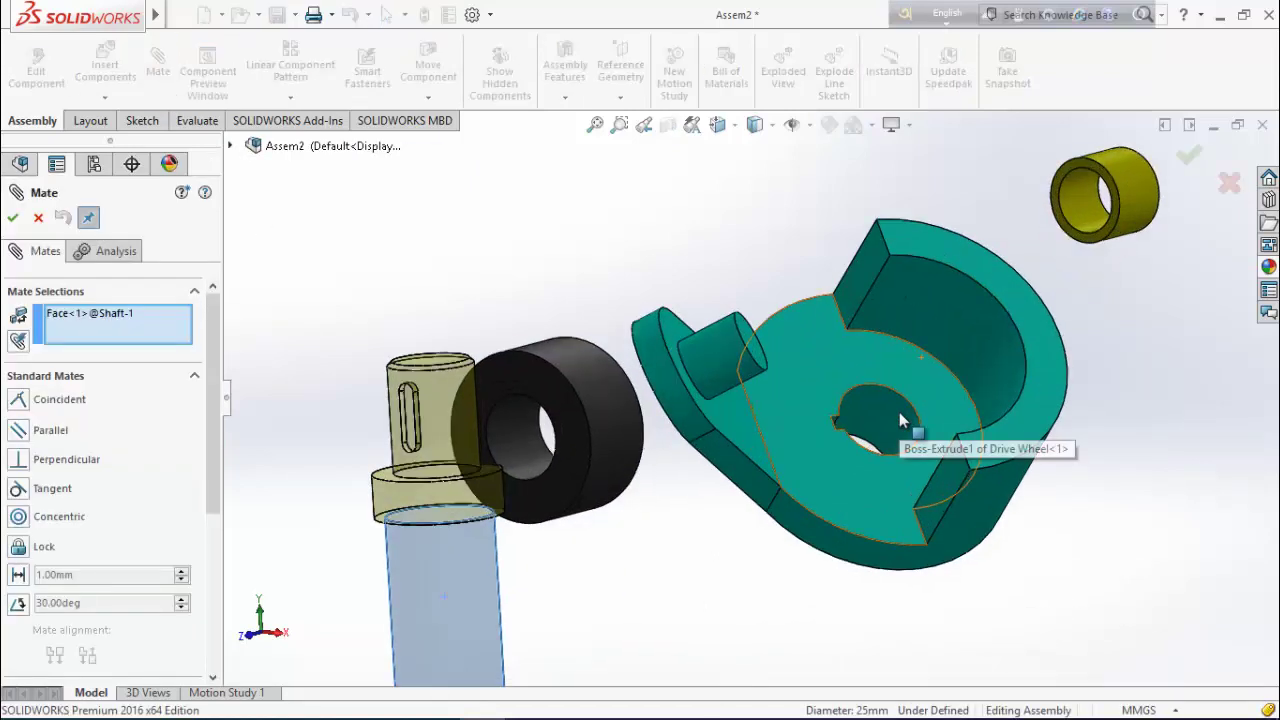
pyautogui.click(899, 412)
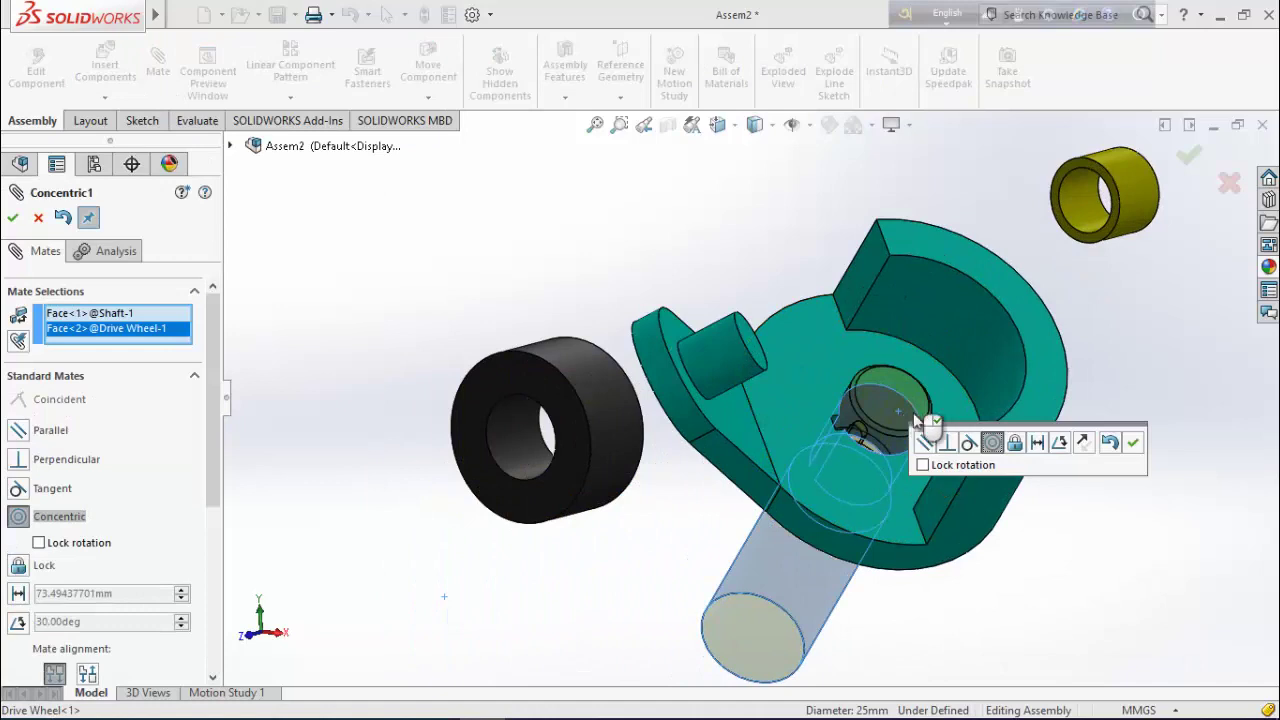
pyautogui.click(1133, 450)
# Add a coincident mate between the side face of the Shaft's key slot and the side face of the Drive Wheel's keyway
pyautogui.scroll(-2, 924, 437)
pyautogui.scroll(-1, 924, 430)
pyautogui.scroll(-2, 795, 427)
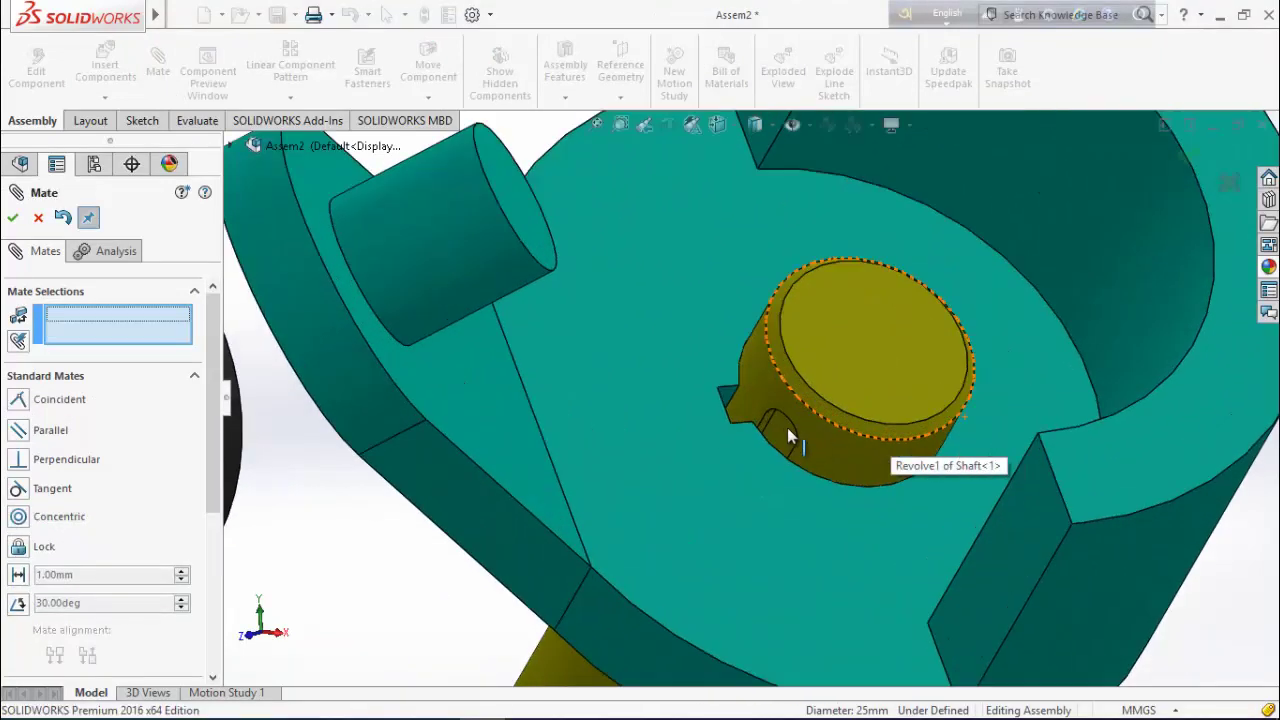
pyautogui.click(770, 425)
pyautogui.scroll(-4, 765, 423)
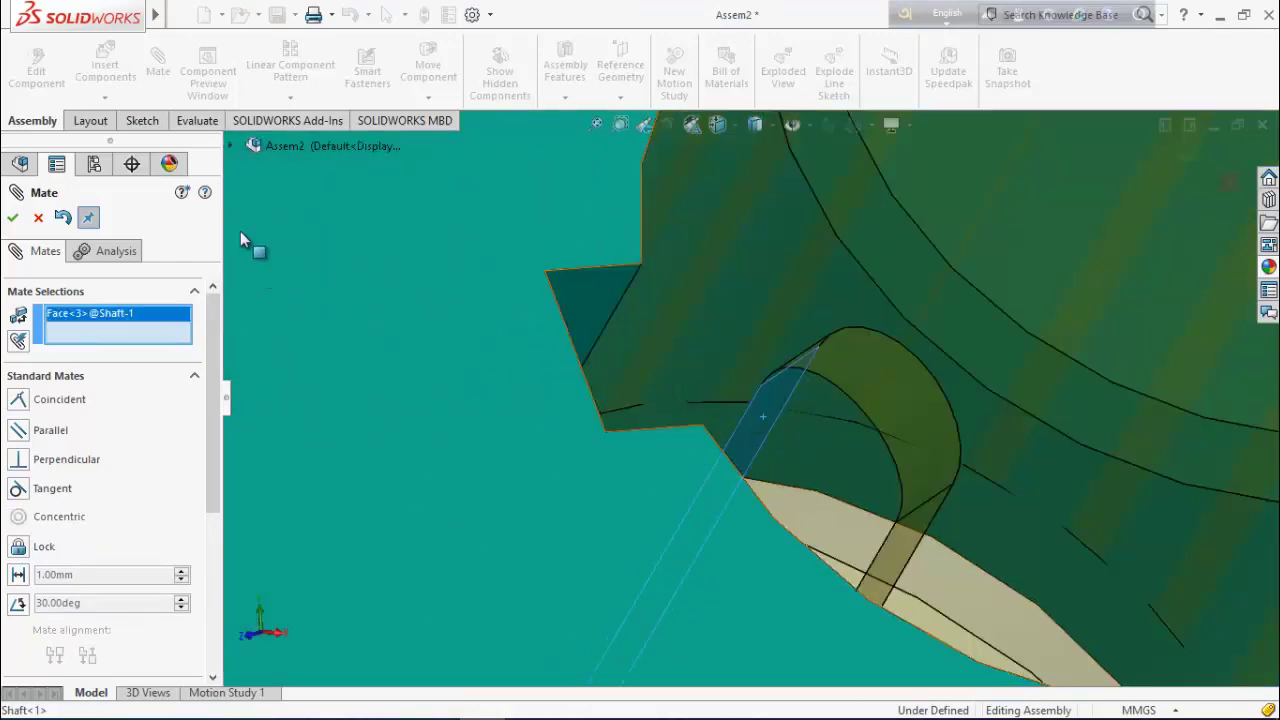
pyautogui.click(588, 313)
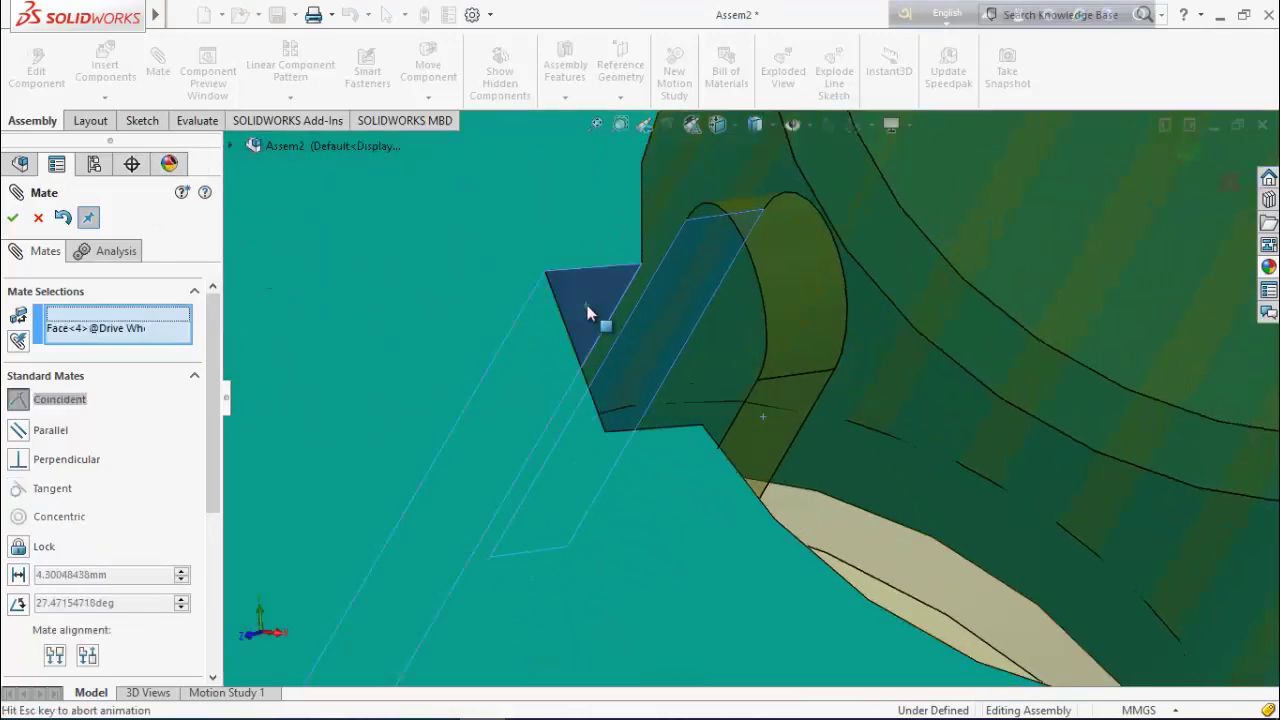
pyautogui.click(13, 218)
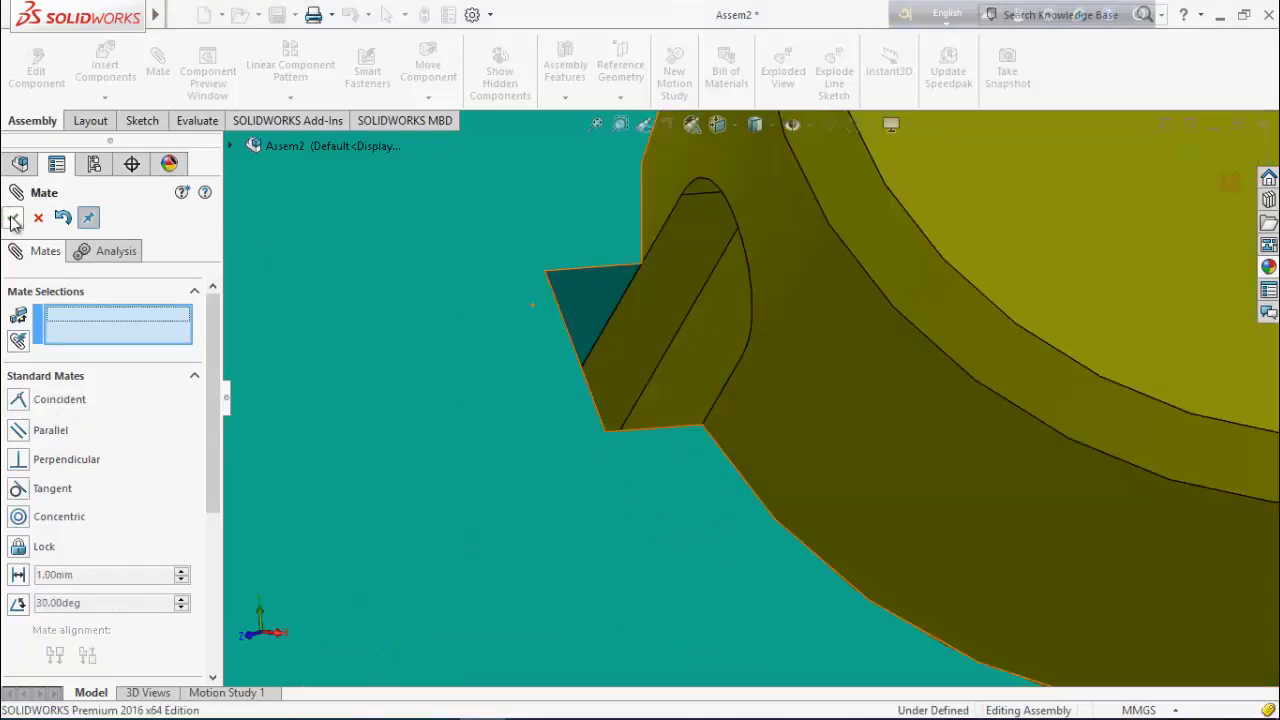
# Mate the short edge at the rounded end of the Shaft's key slot coincident with the Drive Wheel's keyway edge
pyautogui.click(705, 190)
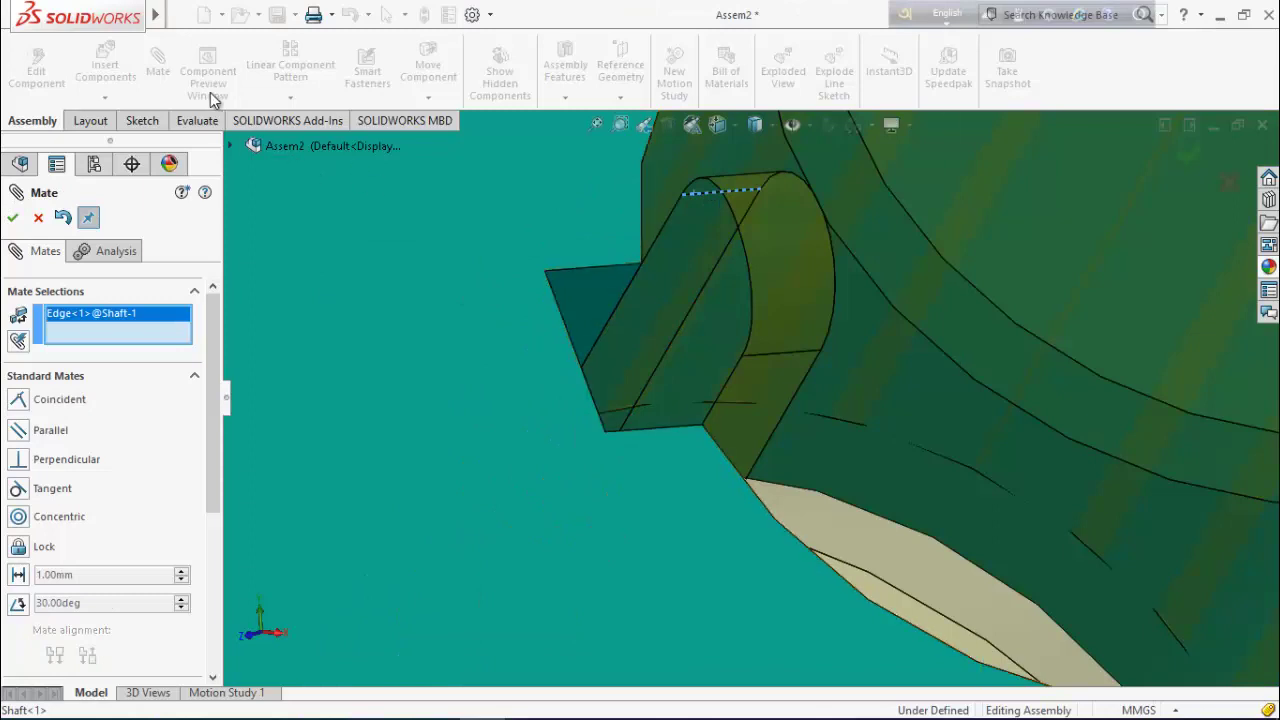
pyautogui.click(588, 273)
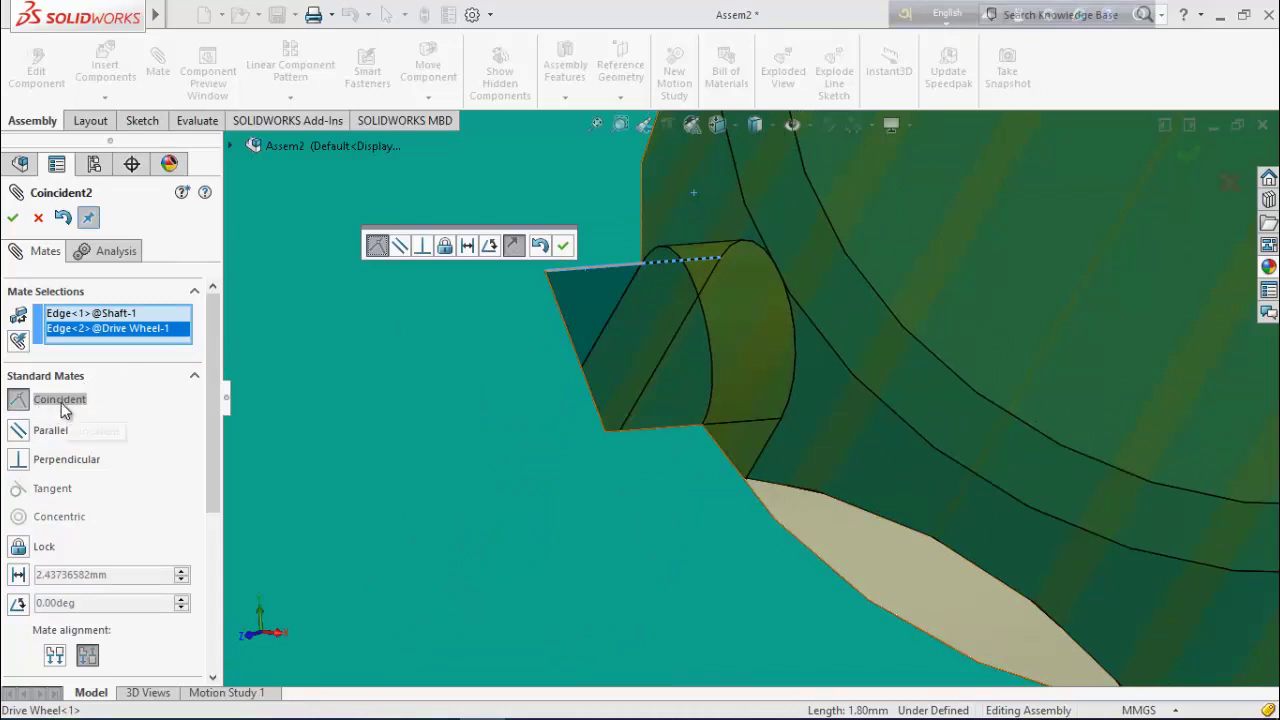
pyautogui.click(13, 217)
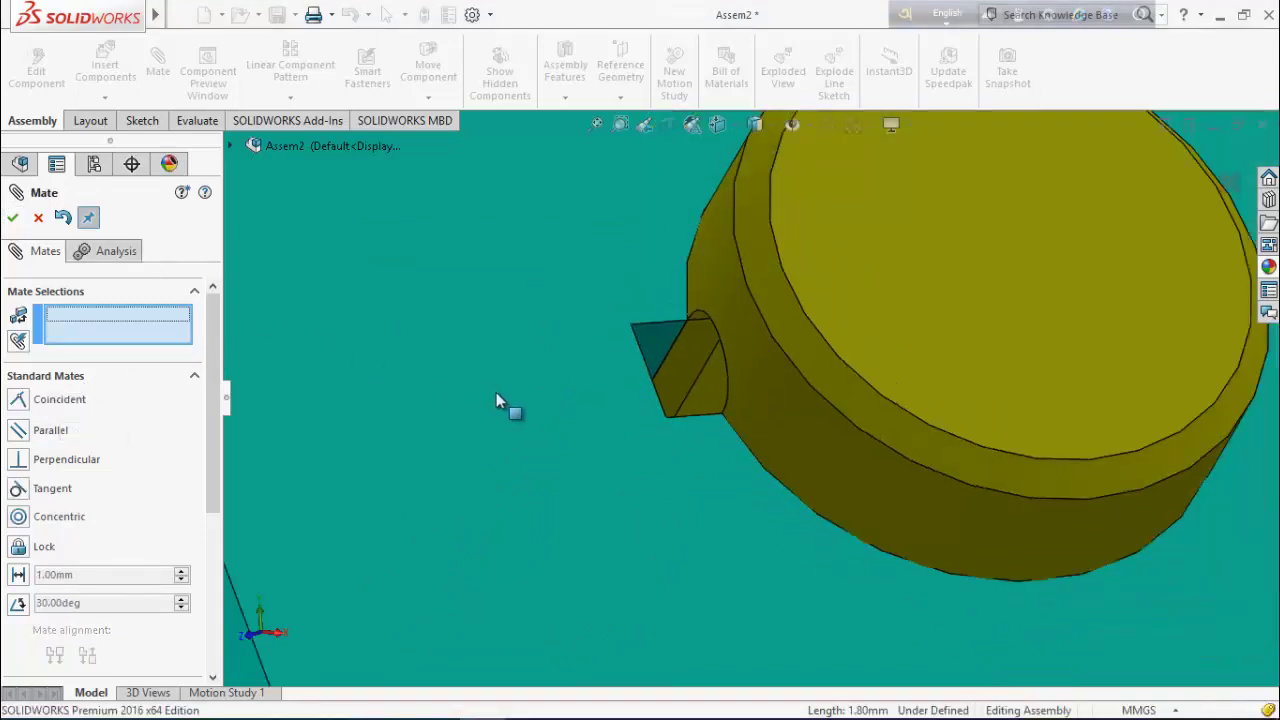
# Add a concentric mate between the pin on the Drive Wheel's arm and the Bush's inner bore
pyautogui.scroll(6, 515, 394)
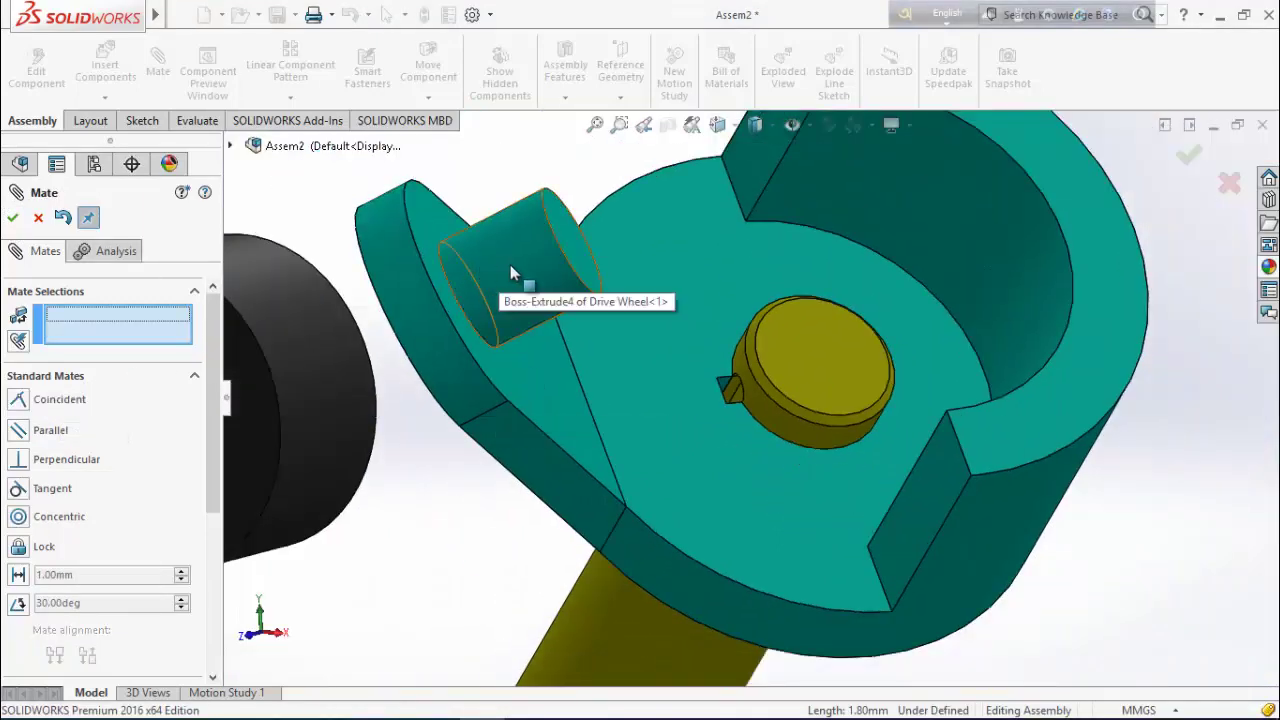
pyautogui.click(510, 268)
pyautogui.scroll(4, 520, 295)
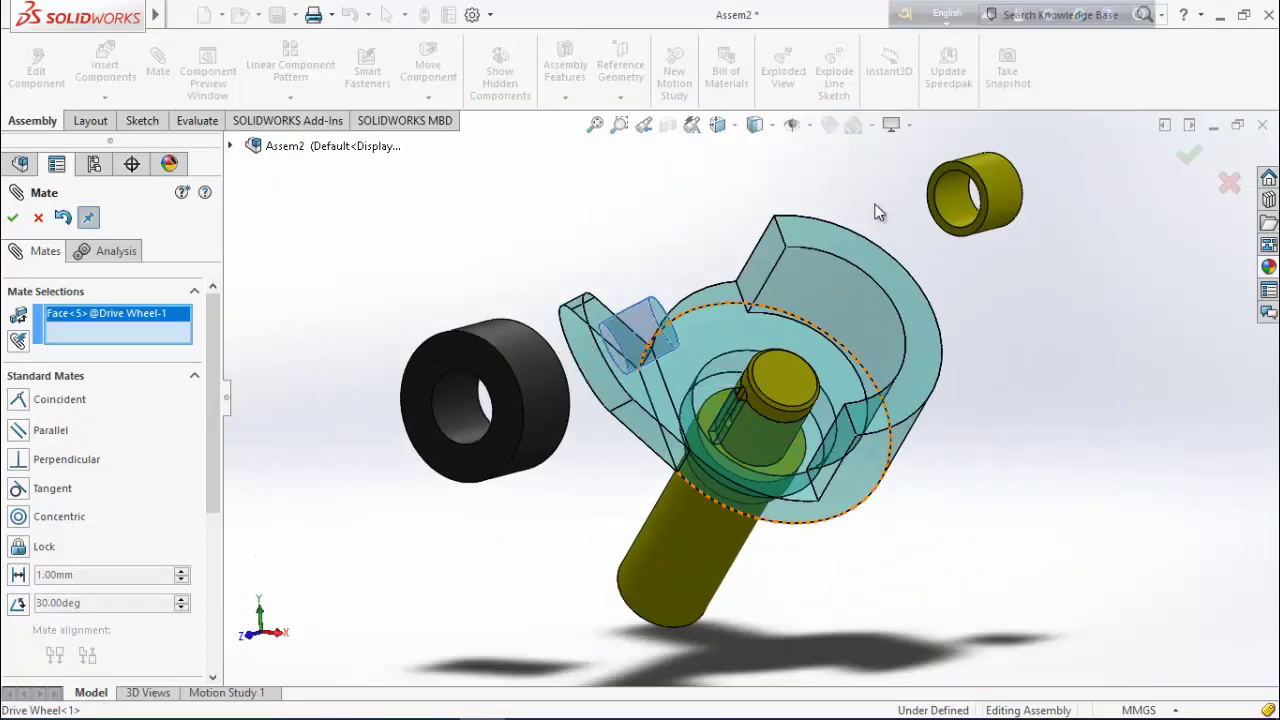
pyautogui.click(973, 207)
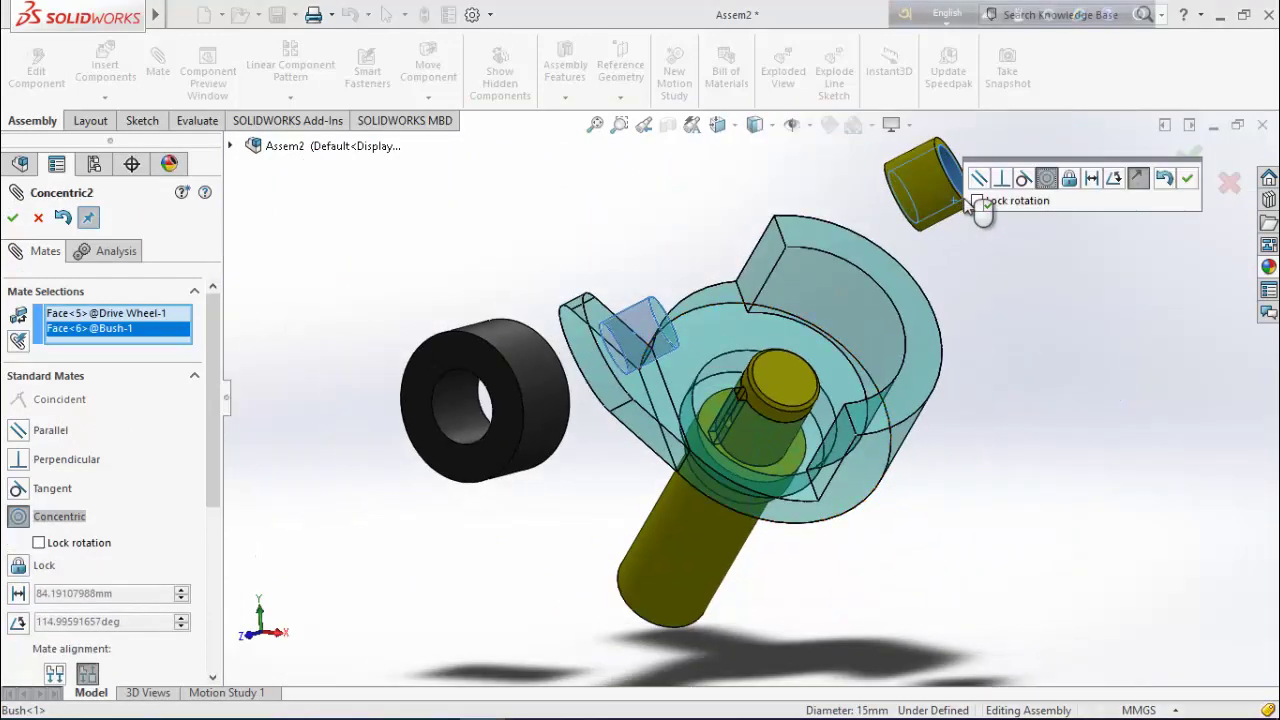
pyautogui.click(1190, 180)
# Add a coincident mate between the Bush's end face and the flat face of the Drive Wheel's arm around the pin
pyautogui.moveTo(880, 212); pyautogui.dragTo(966, 200, button='middle')
pyautogui.scroll(-4, 947, 220)
pyautogui.scroll(-1, 948, 226)
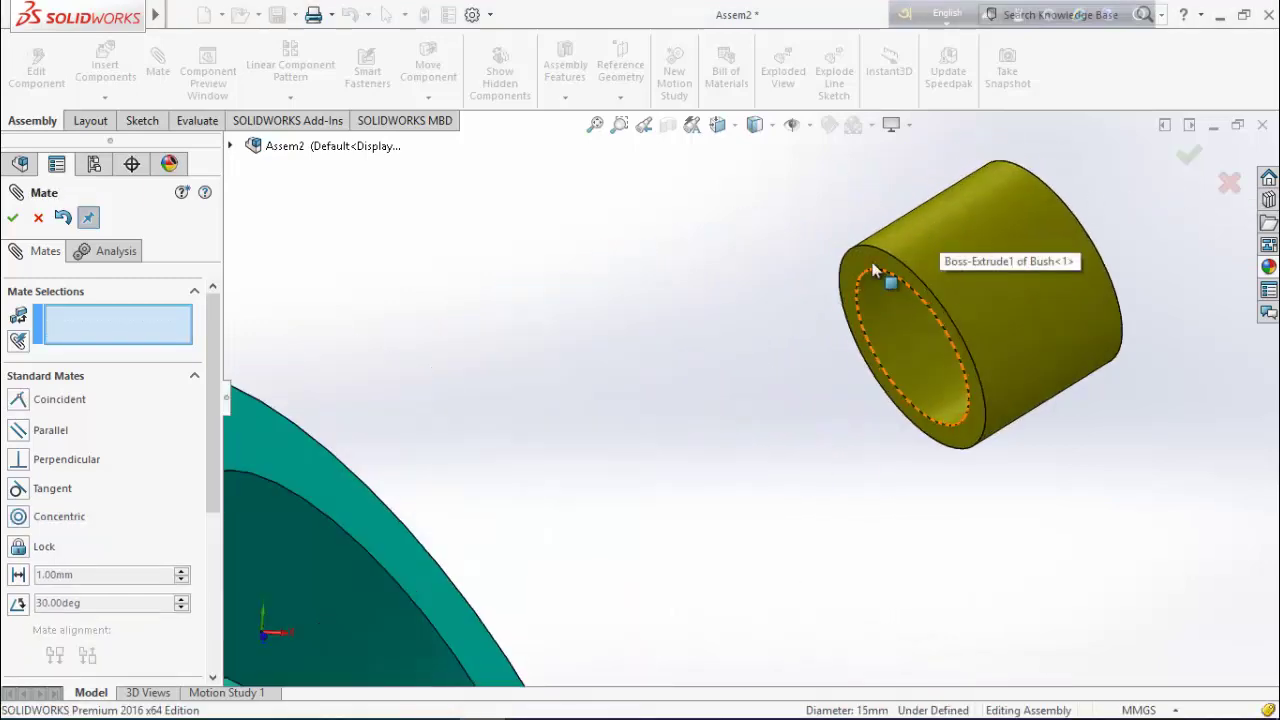
pyautogui.click(871, 260)
pyautogui.scroll(5, 790, 340)
pyautogui.moveTo(734, 407); pyautogui.dragTo(423, 575, button='middle')
pyautogui.click(444, 598)
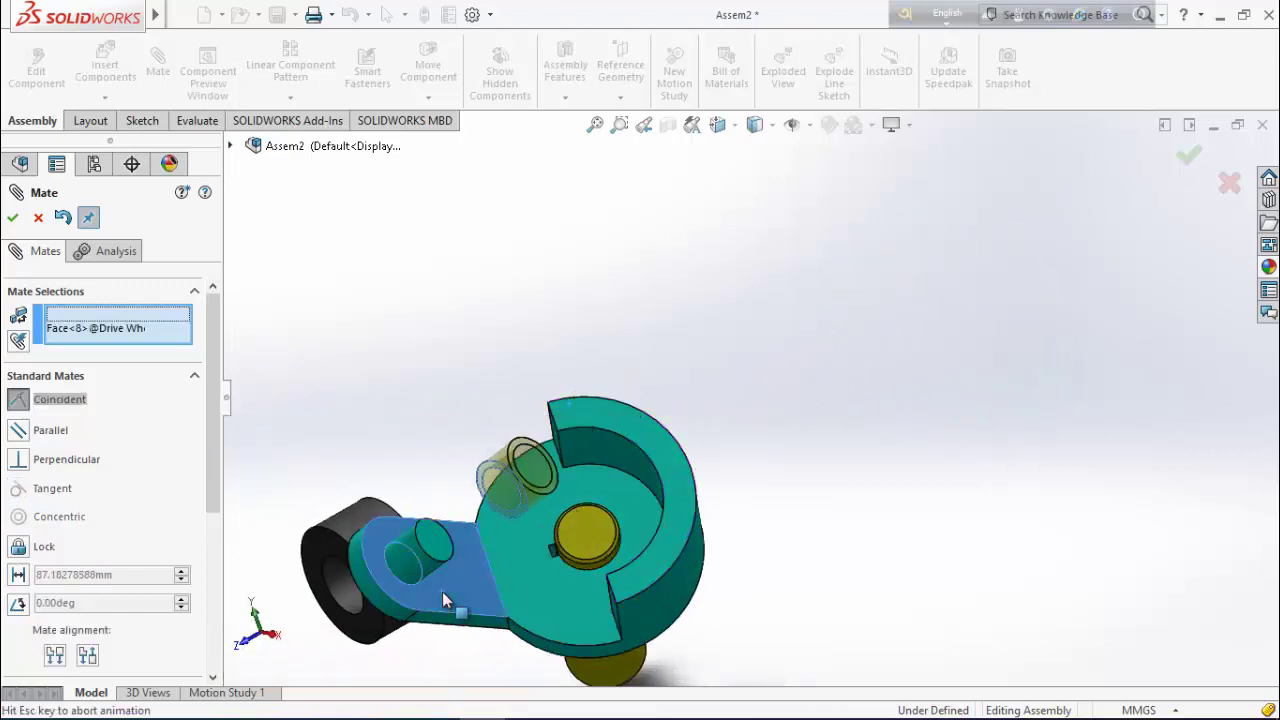
pyautogui.click(419, 624)
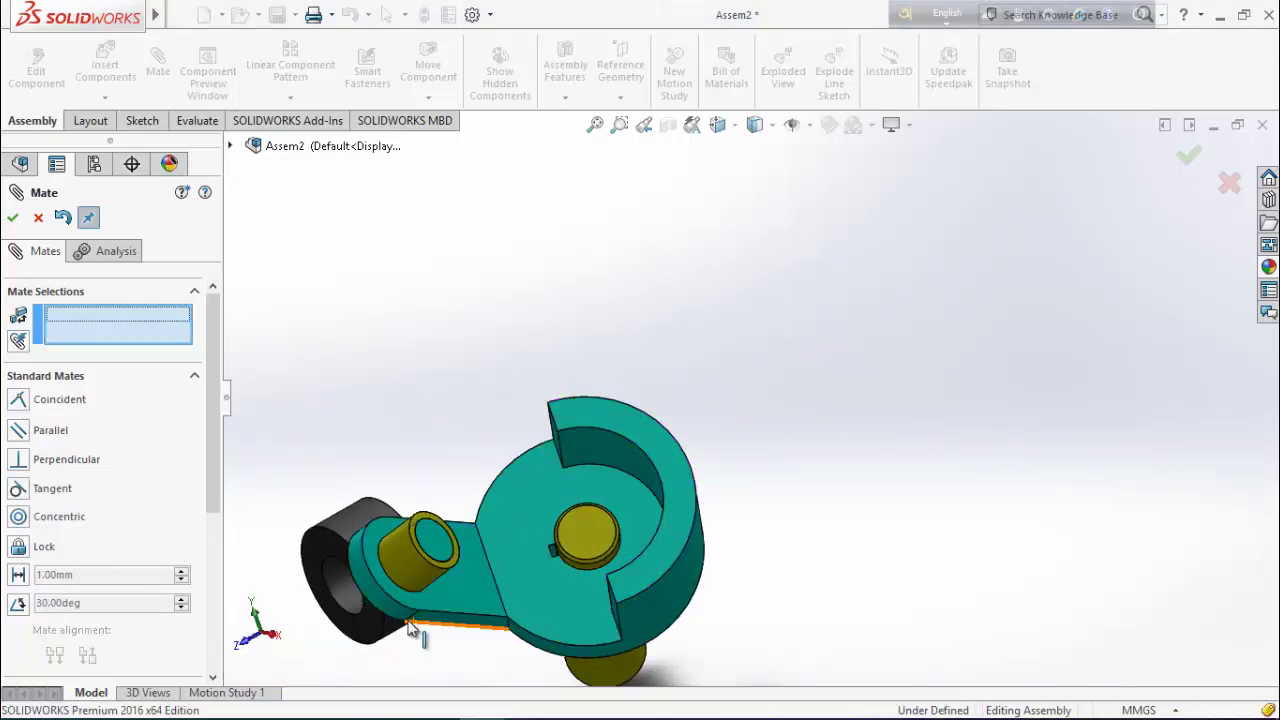
# Add a concentric mate between the Bearing's bore and the Shaft's long cylindrical face, with the mate alignment flipped
pyautogui.moveTo(250, 435); pyautogui.dragTo(491, 451, button='middle')
pyautogui.scroll(-5, 560, 470)
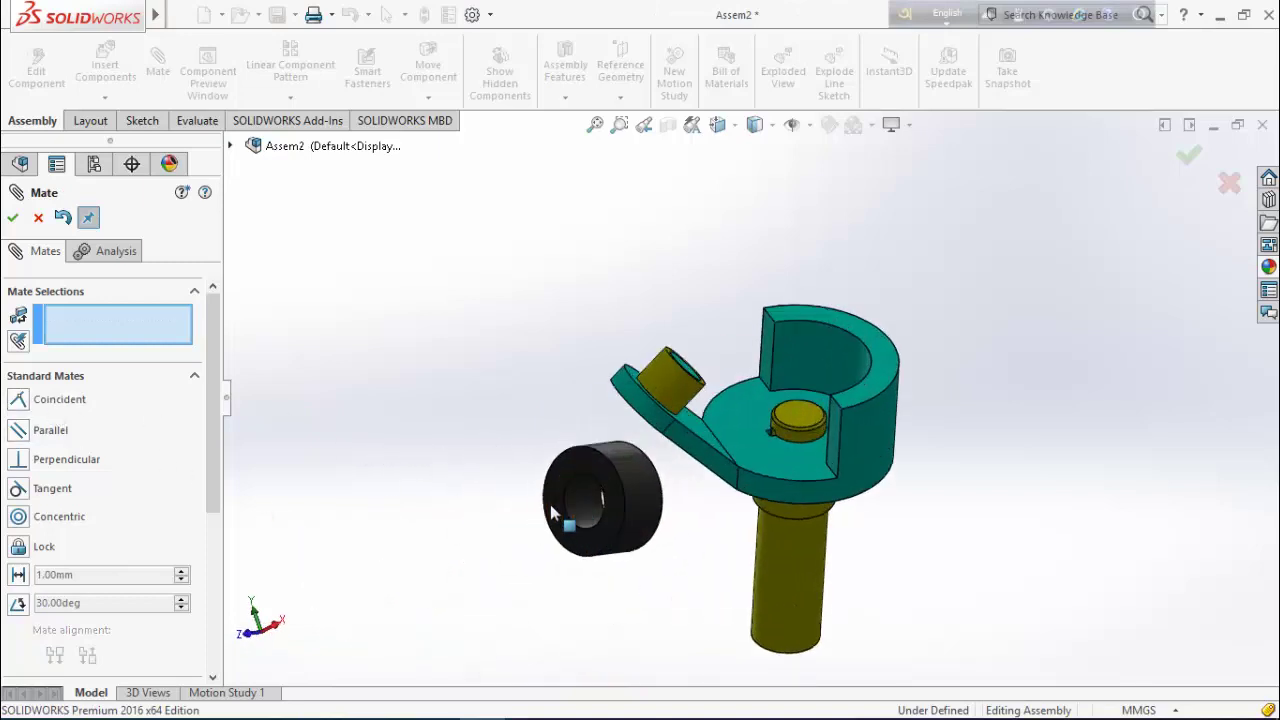
pyautogui.click(632, 485)
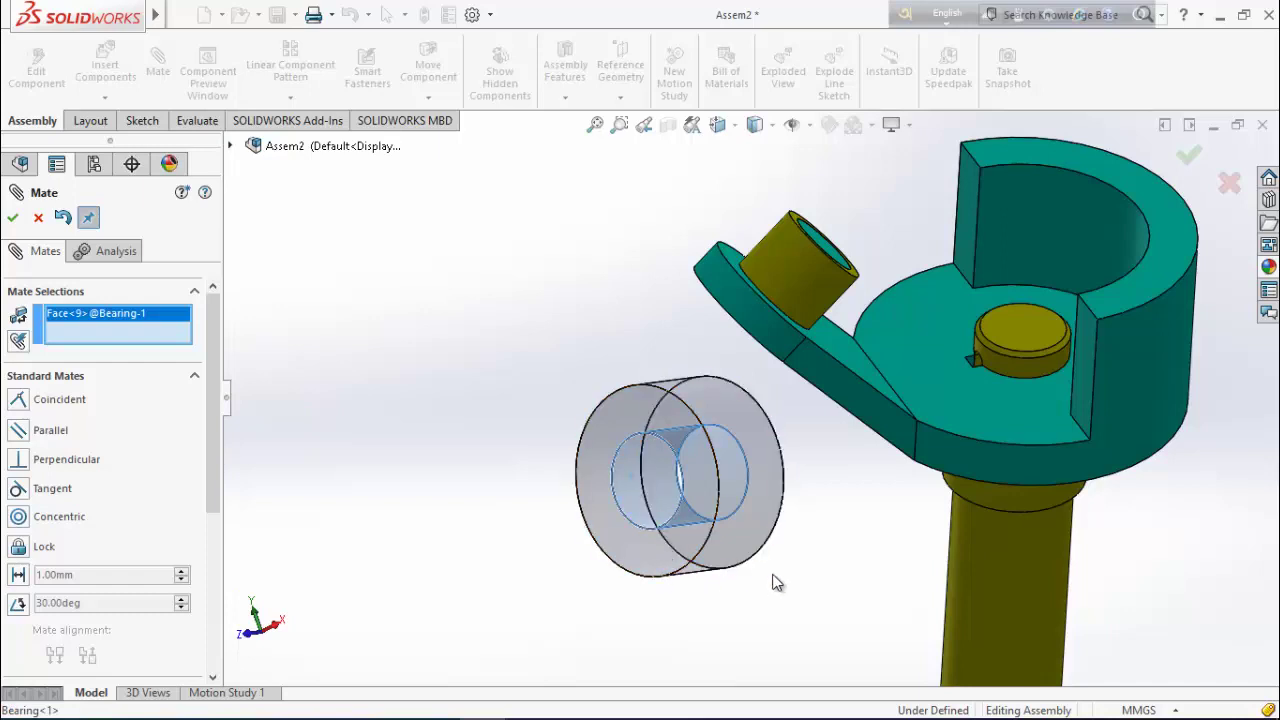
pyautogui.scroll(3, 850, 570)
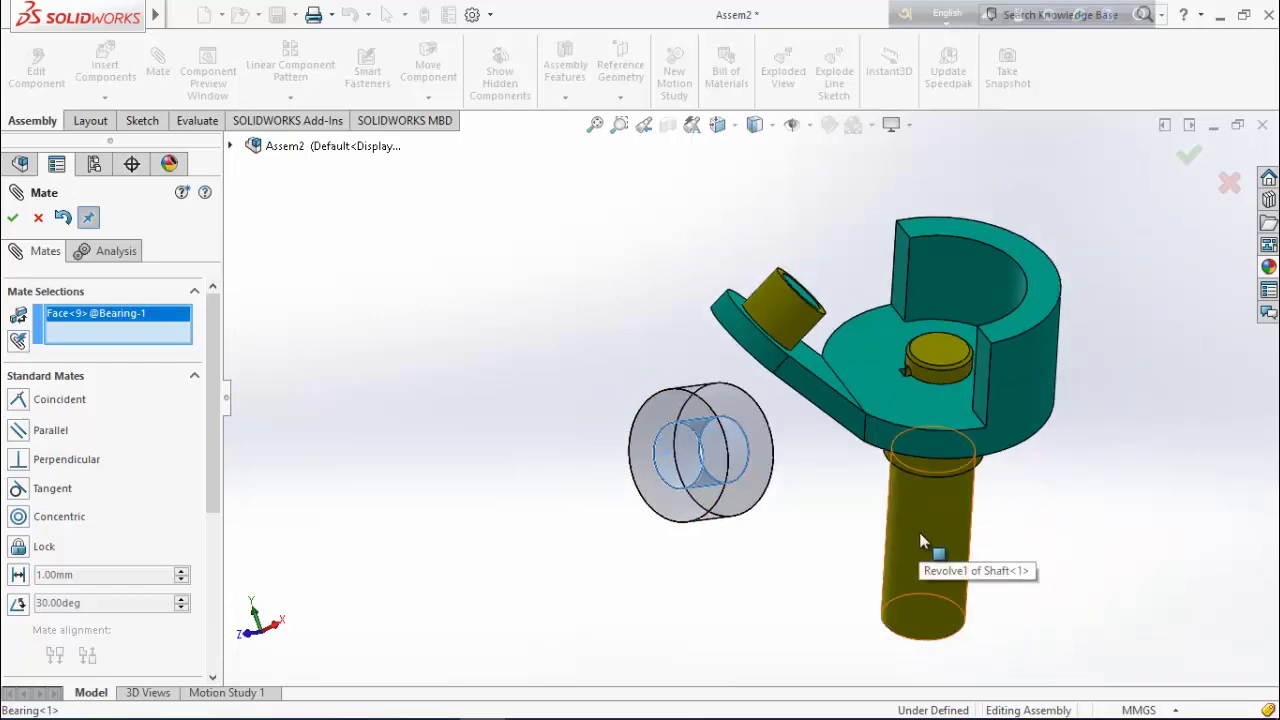
pyautogui.click(919, 532)
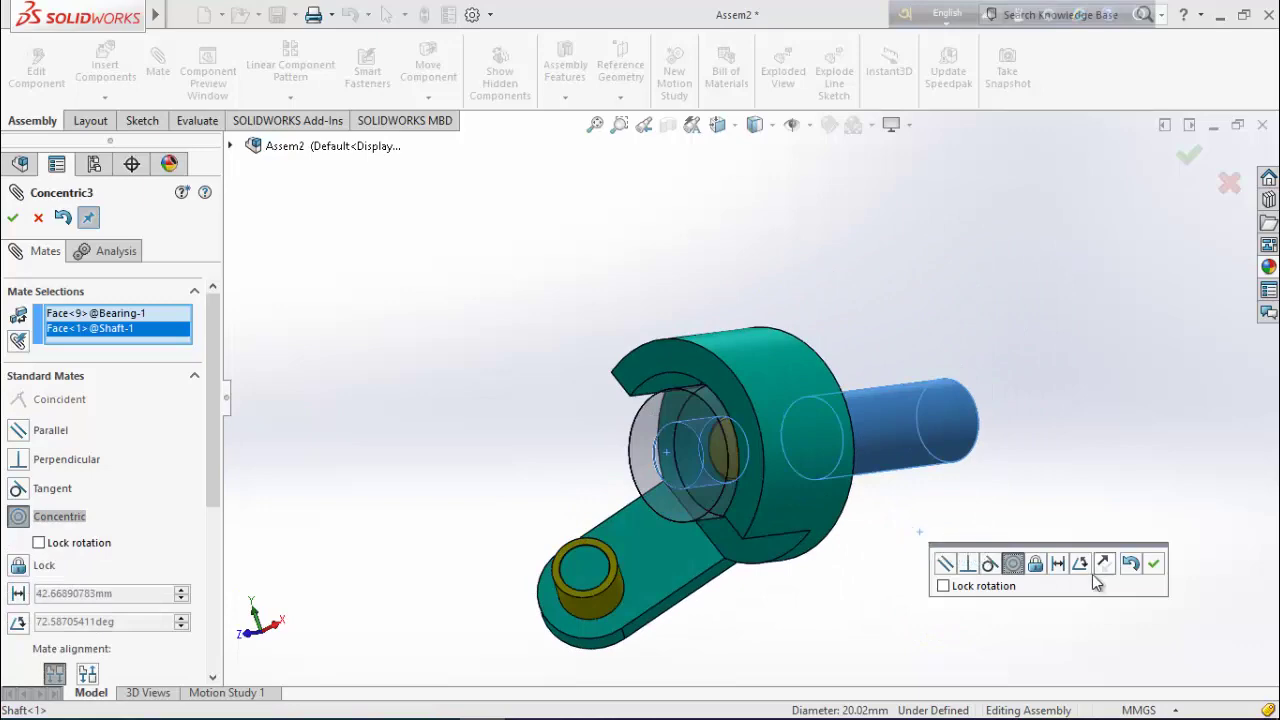
pyautogui.click(1102, 565)
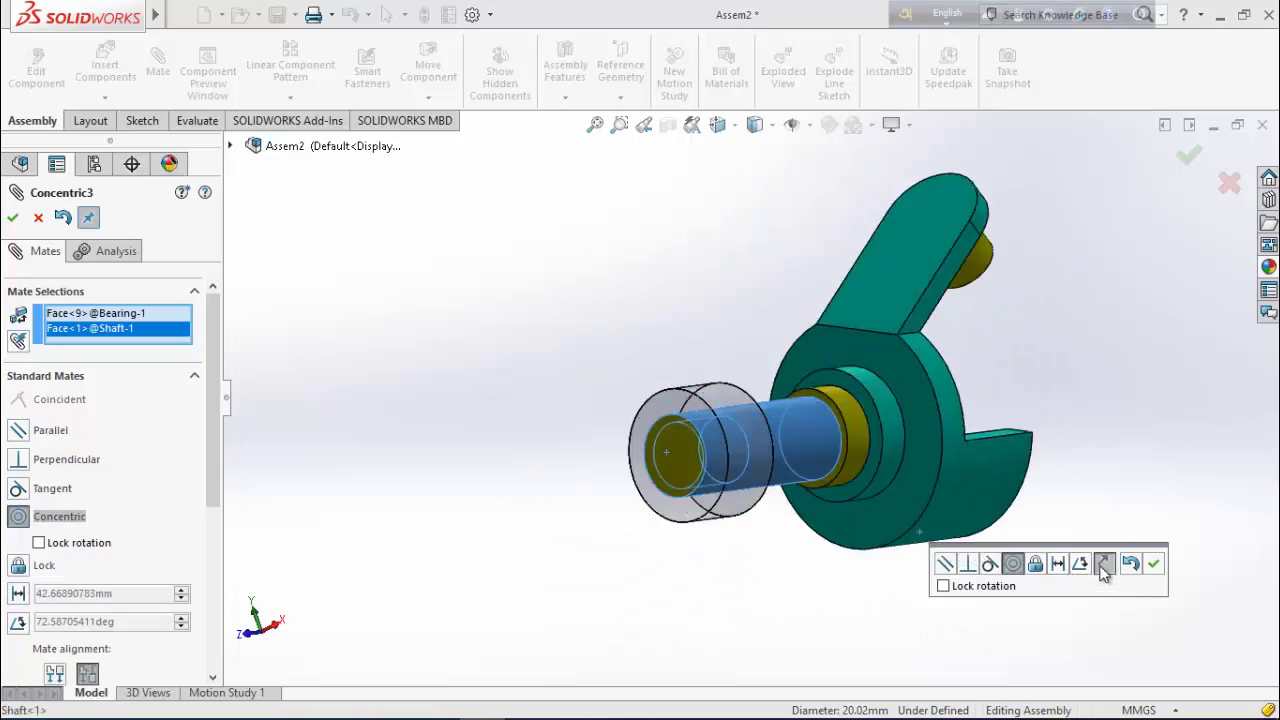
pyautogui.click(1153, 566)
# Add a coincident mate between the Shaft collar's annular face and the Bearing's end face, and finish mating
pyautogui.scroll(-2, 812, 580)
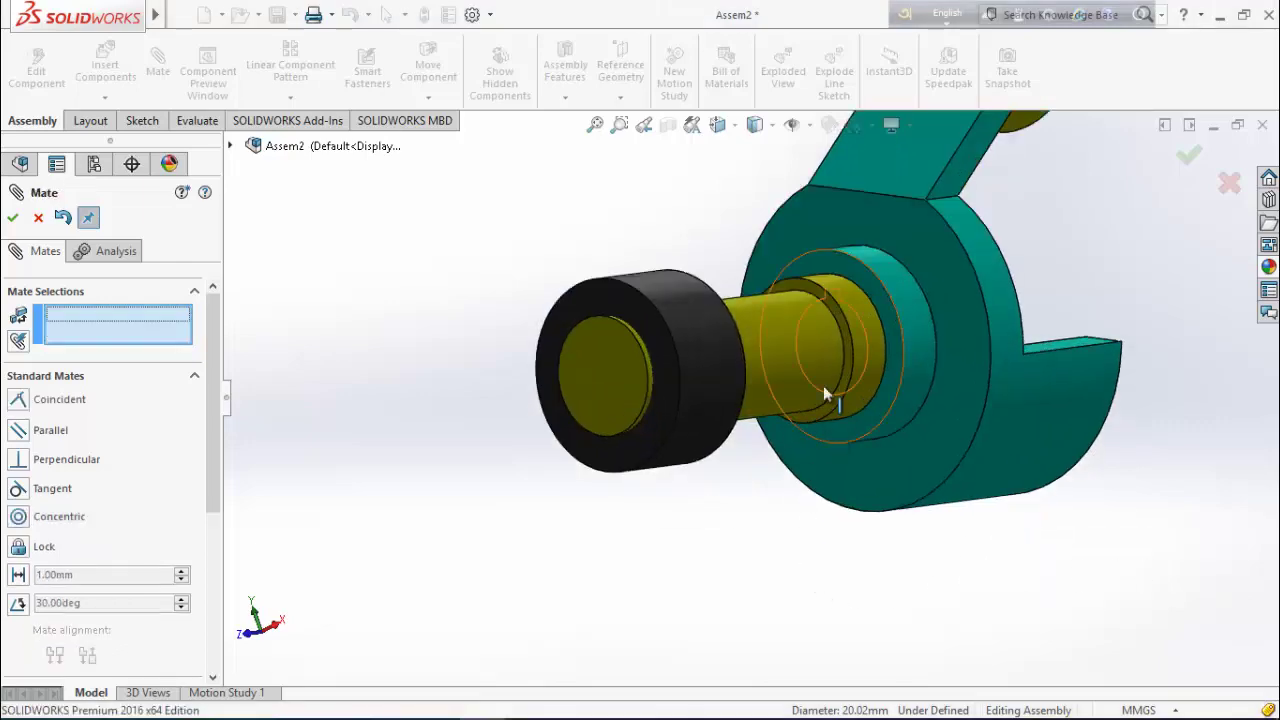
pyautogui.scroll(-2, 823, 393)
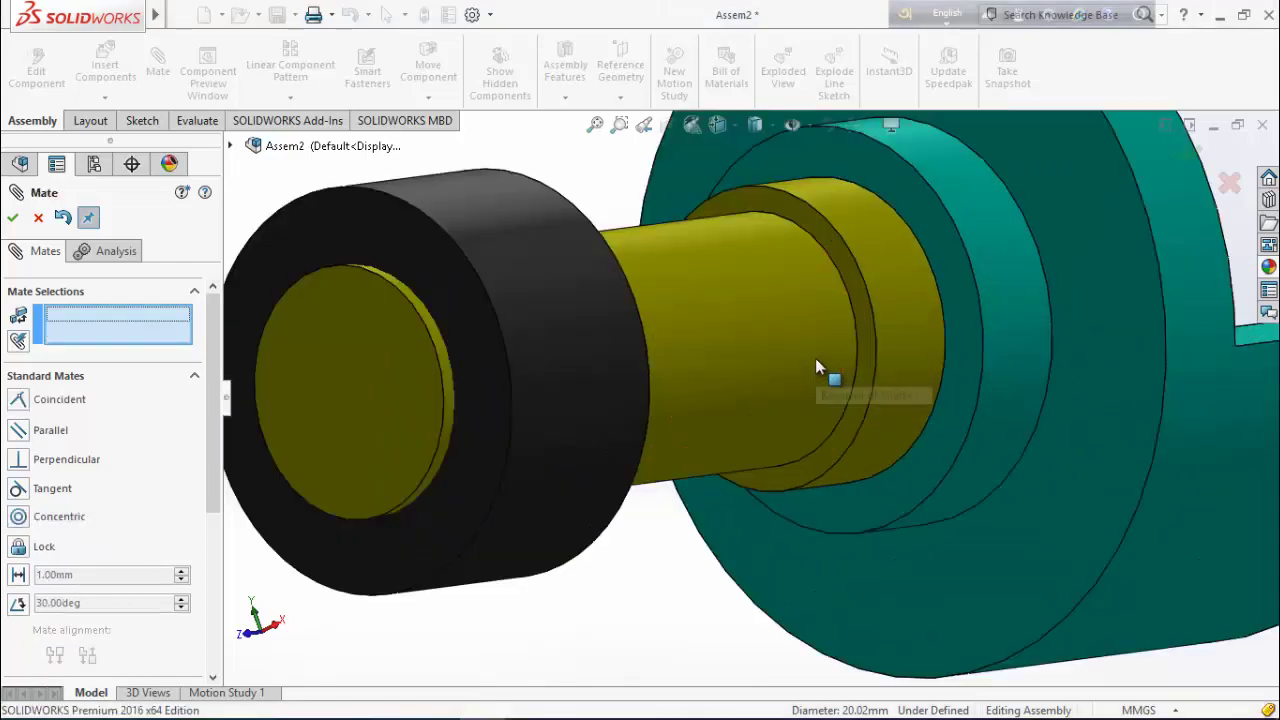
pyautogui.click(859, 318)
pyautogui.moveTo(730, 590); pyautogui.dragTo(394, 543, button='middle')
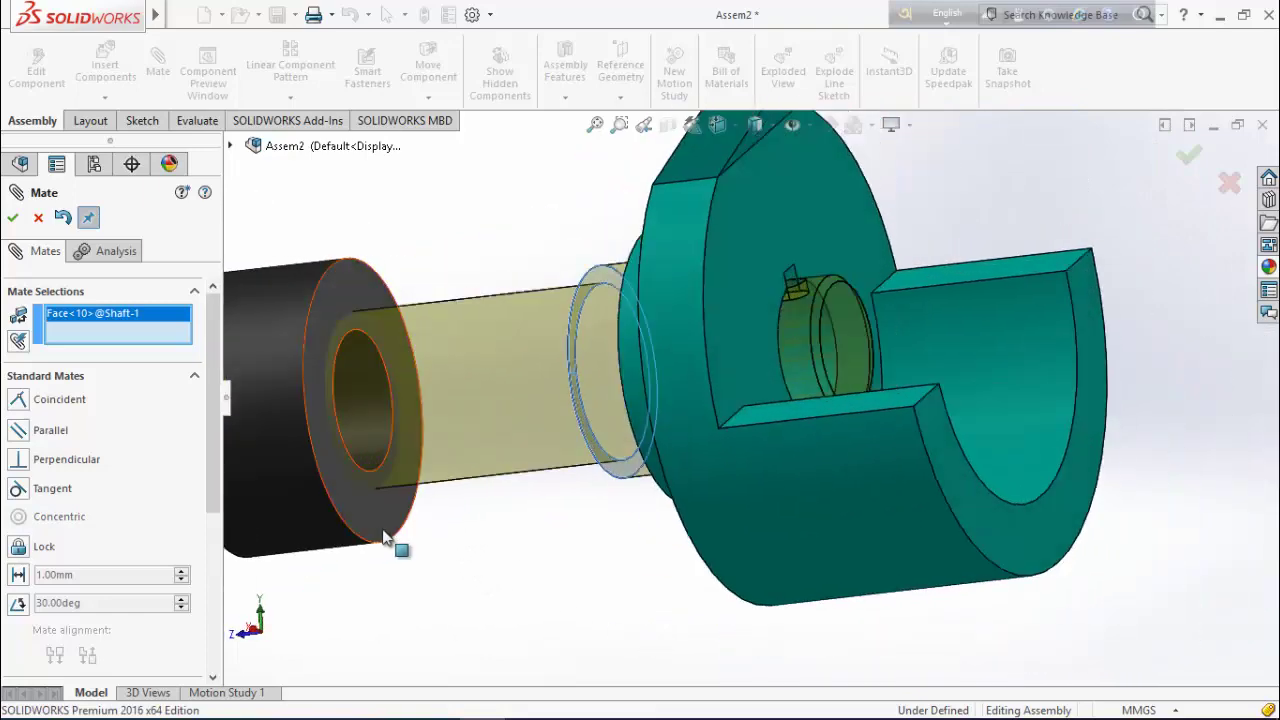
pyautogui.click(392, 542)
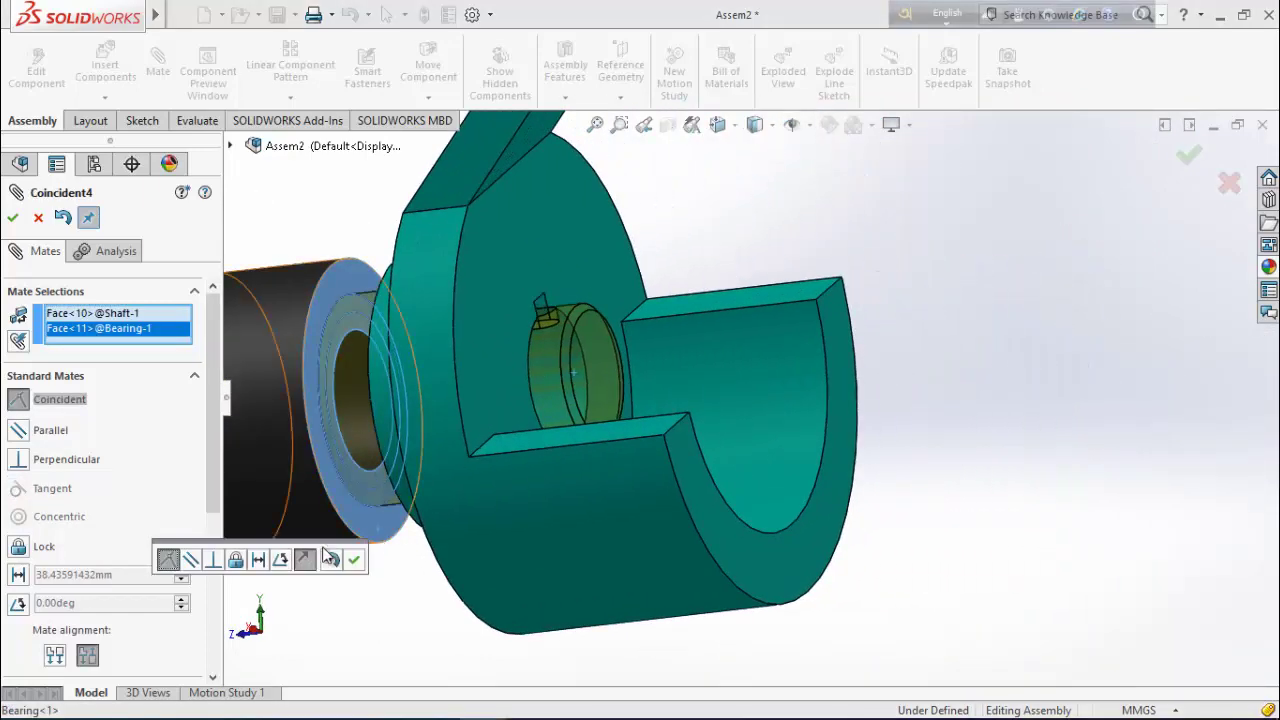
pyautogui.click(357, 561)
pyautogui.scroll(5, 409, 529)
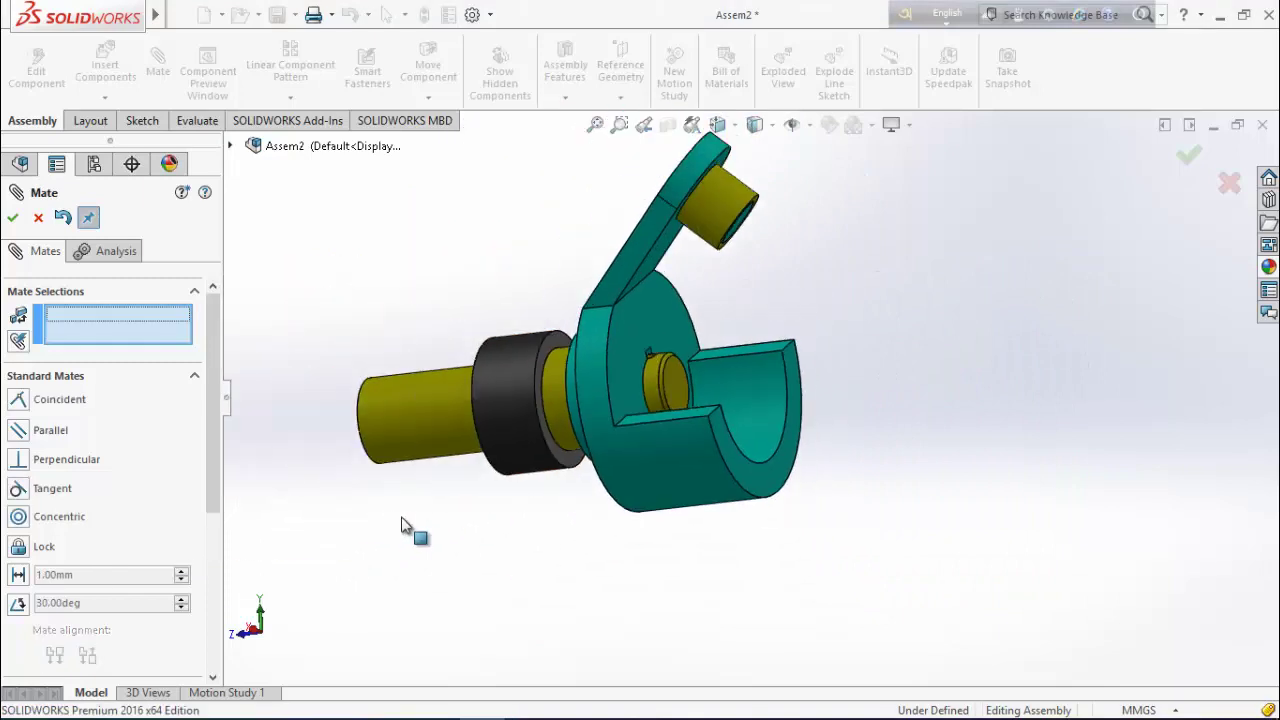
pyautogui.click(12, 218)
# Load the Bearing, Driven Wheel and Shaft part files together as new components for the assembly
pyautogui.moveTo(429, 372); pyautogui.dragTo(519, 378, button='middle')
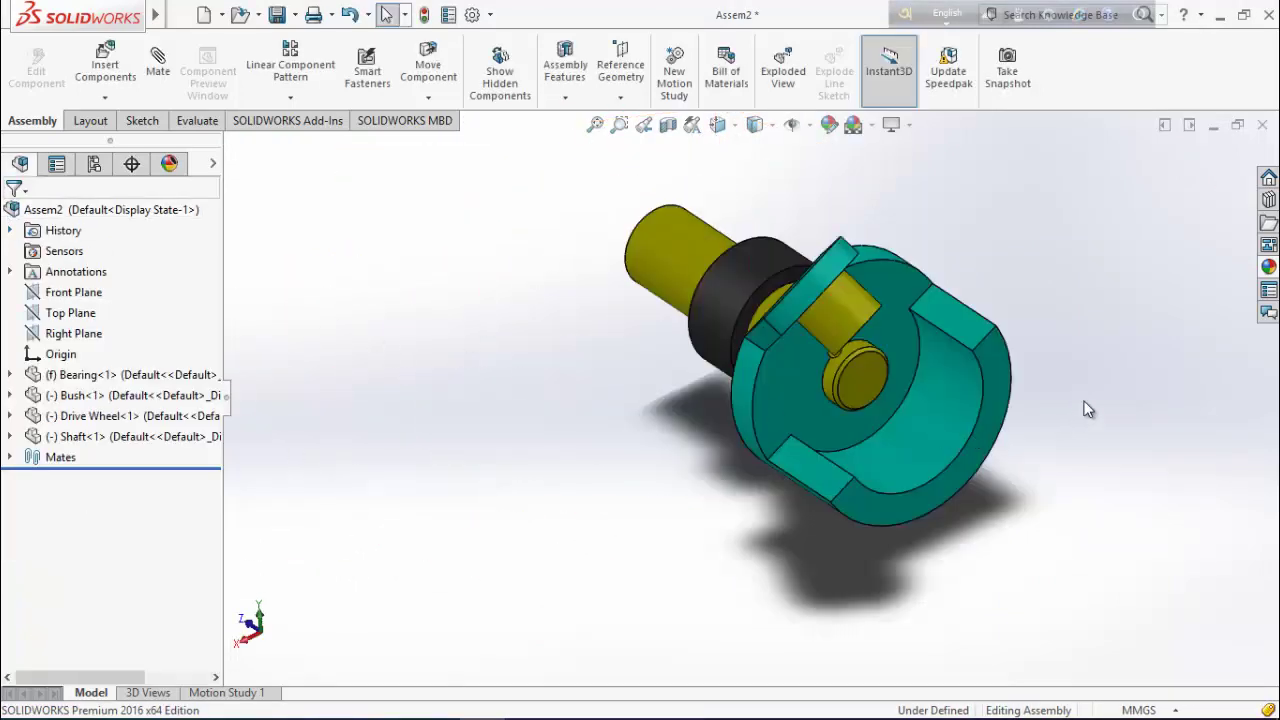
pyautogui.scroll(-2, 1088, 409)
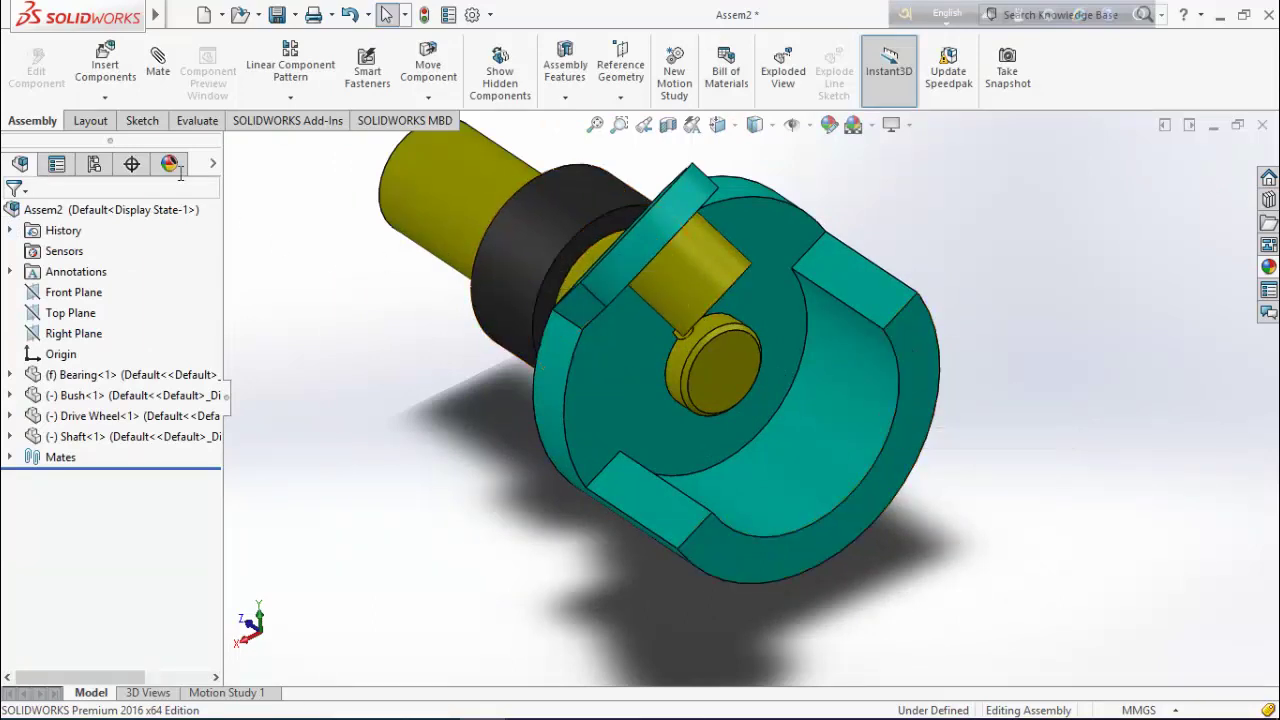
pyautogui.click(106, 70)
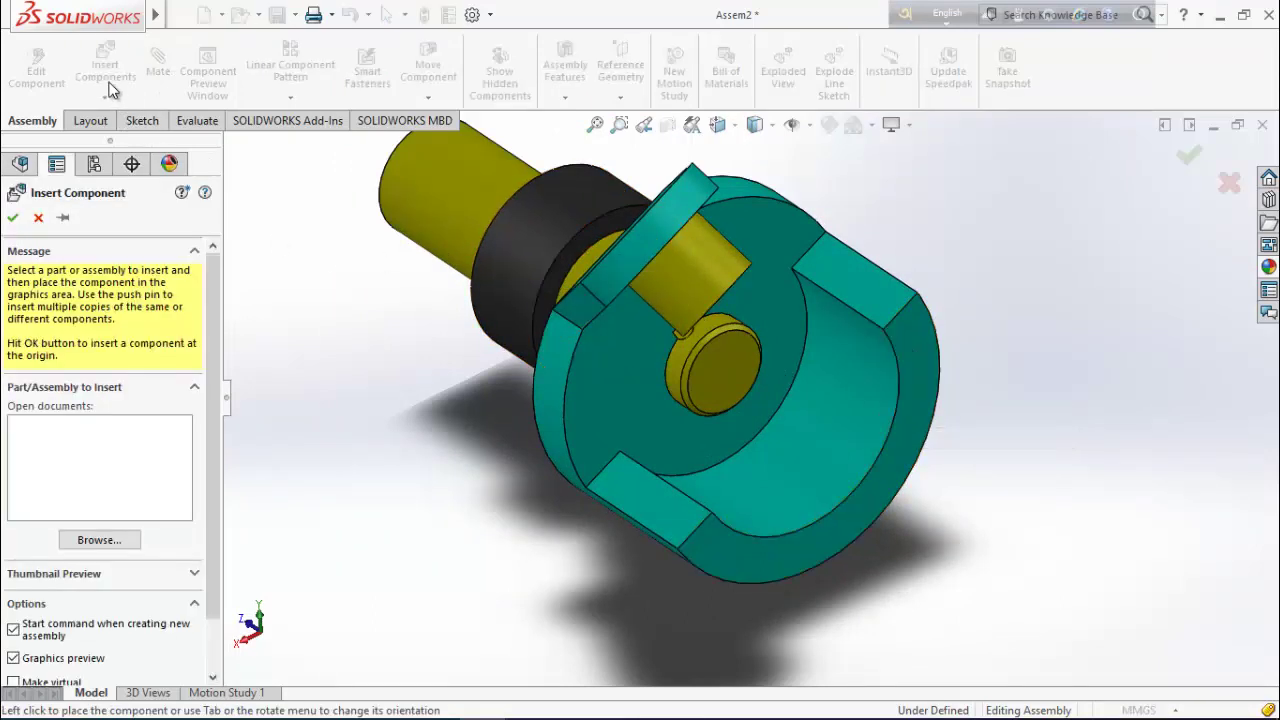
pyautogui.click(99, 540)
pyautogui.click(428, 303)
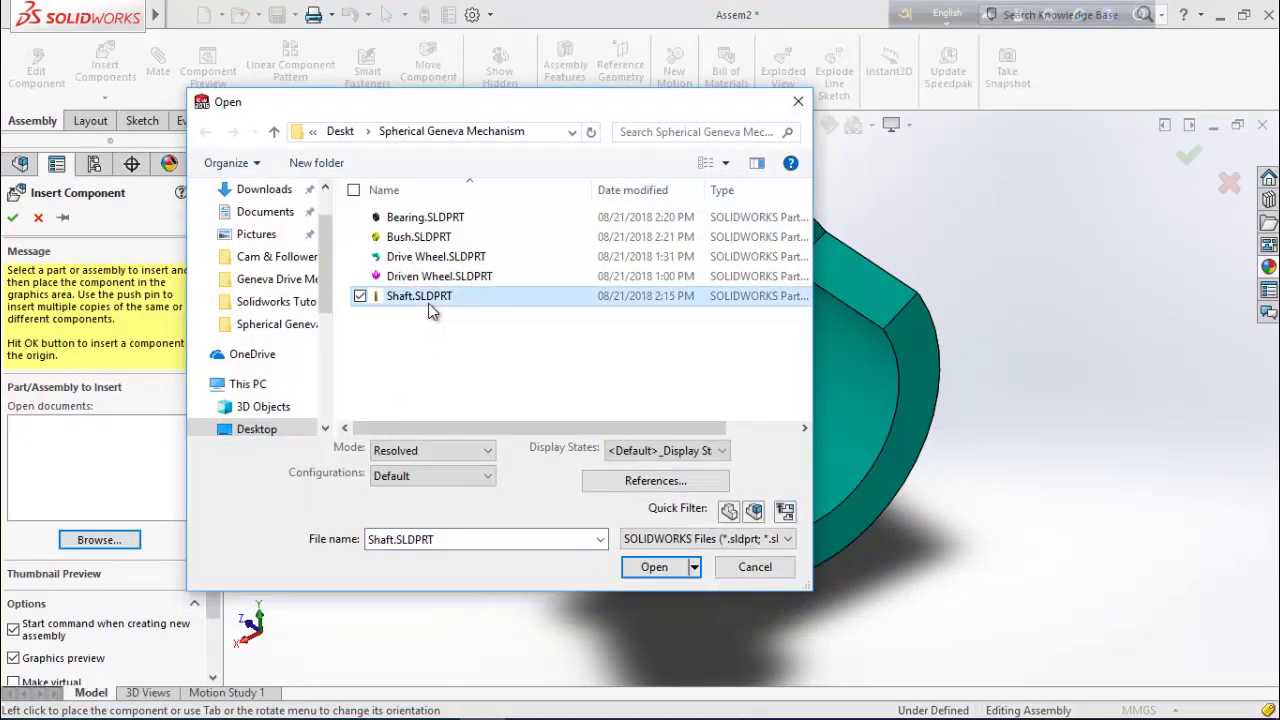
pyautogui.keyDown('ctrl'); pyautogui.click(405, 218); pyautogui.keyUp('ctrl')
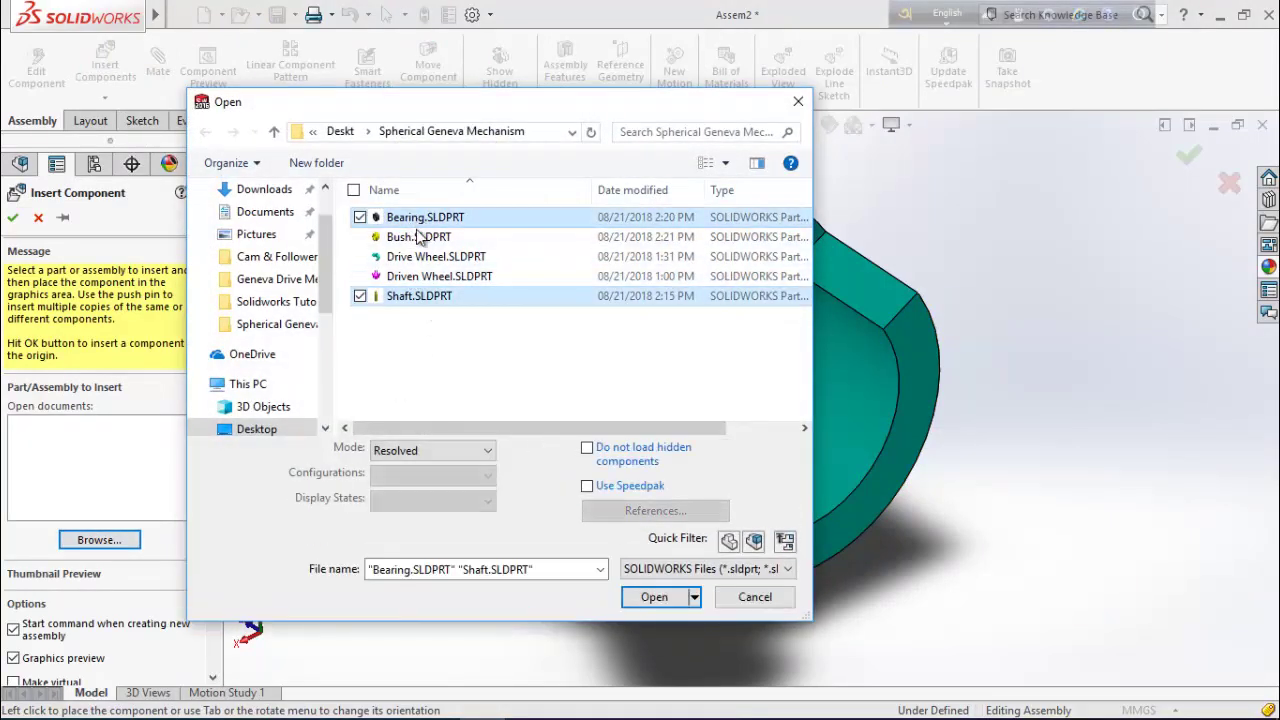
pyautogui.keyDown('ctrl'); pyautogui.click(428, 280); pyautogui.keyUp('ctrl')
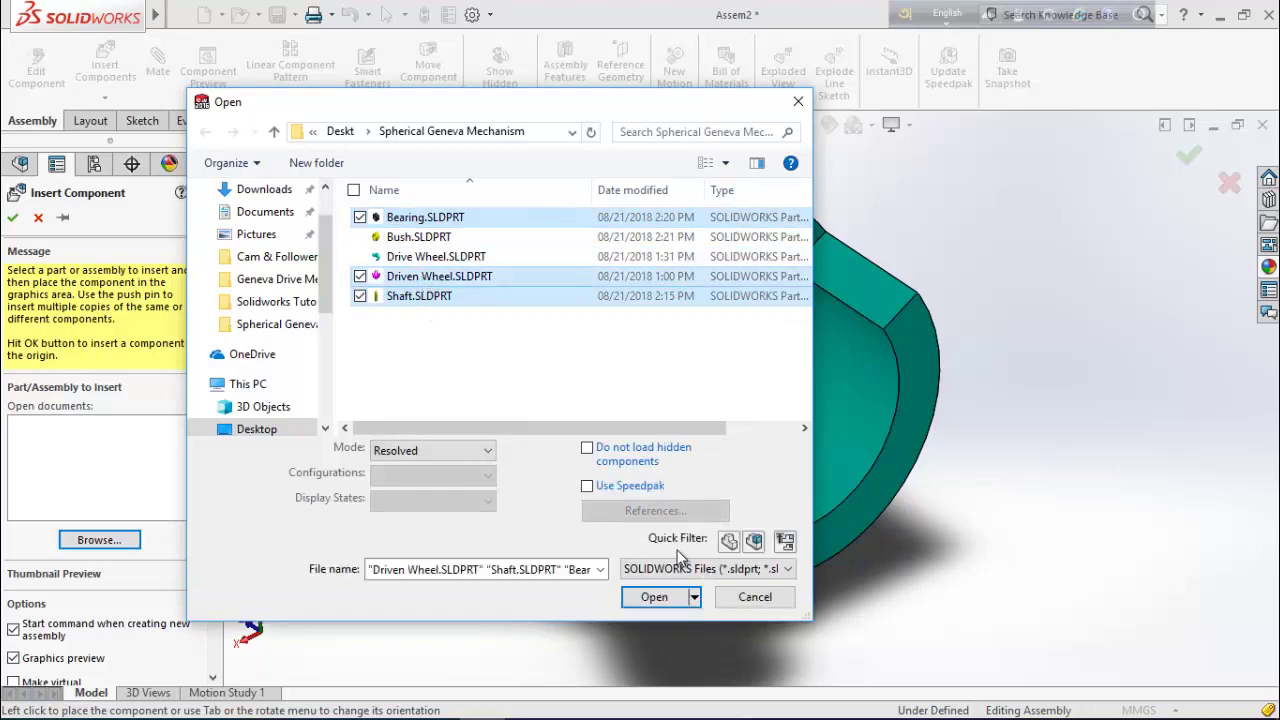
pyautogui.click(655, 597)
# Place the second Bearing, the Driven Wheel and the second Shaft in free space beside the Drive Wheel
pyautogui.scroll(-5, 1050, 478)
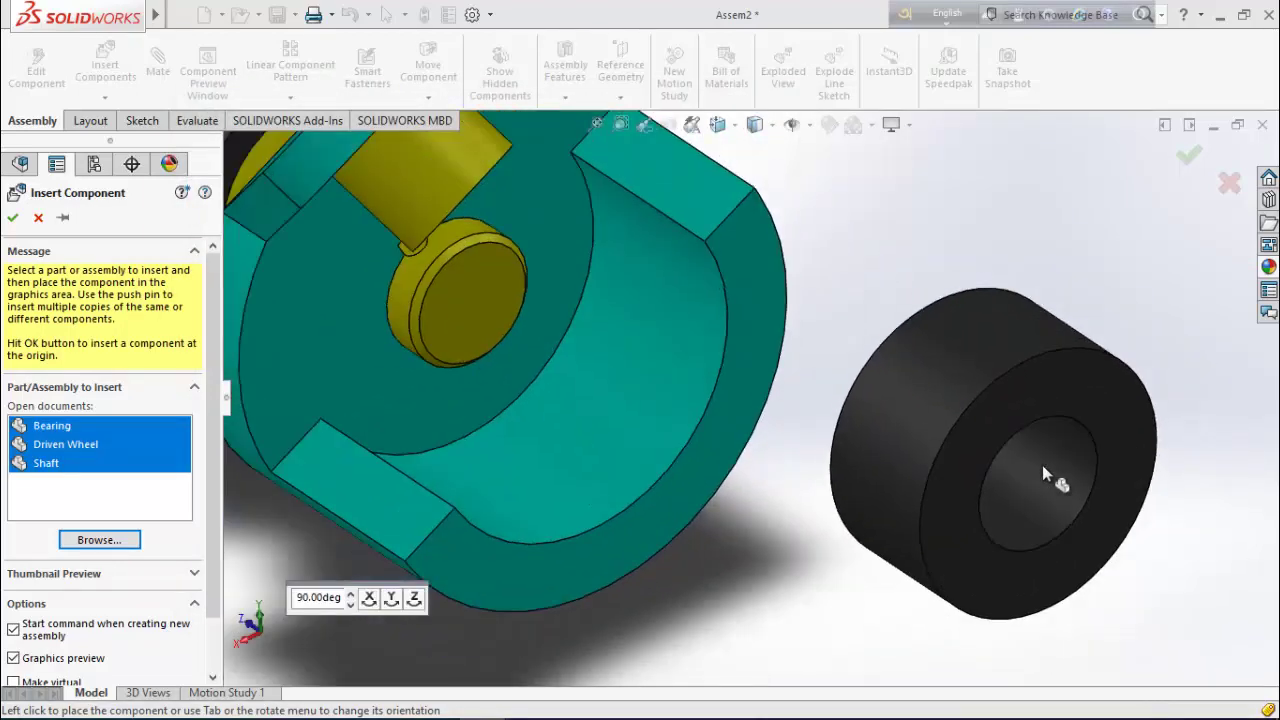
pyautogui.scroll(3, 1042, 465)
pyautogui.scroll(-5, 990, 437)
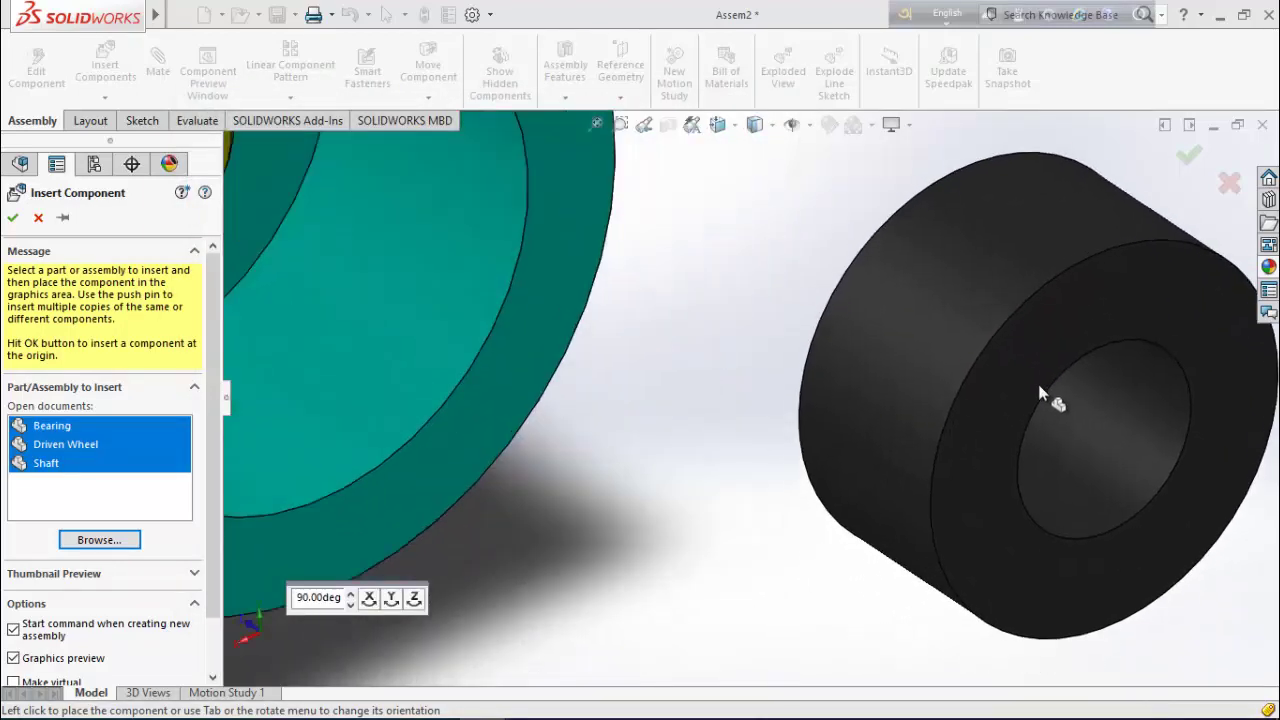
pyautogui.click(1042, 397)
pyautogui.scroll(2, 1000, 445)
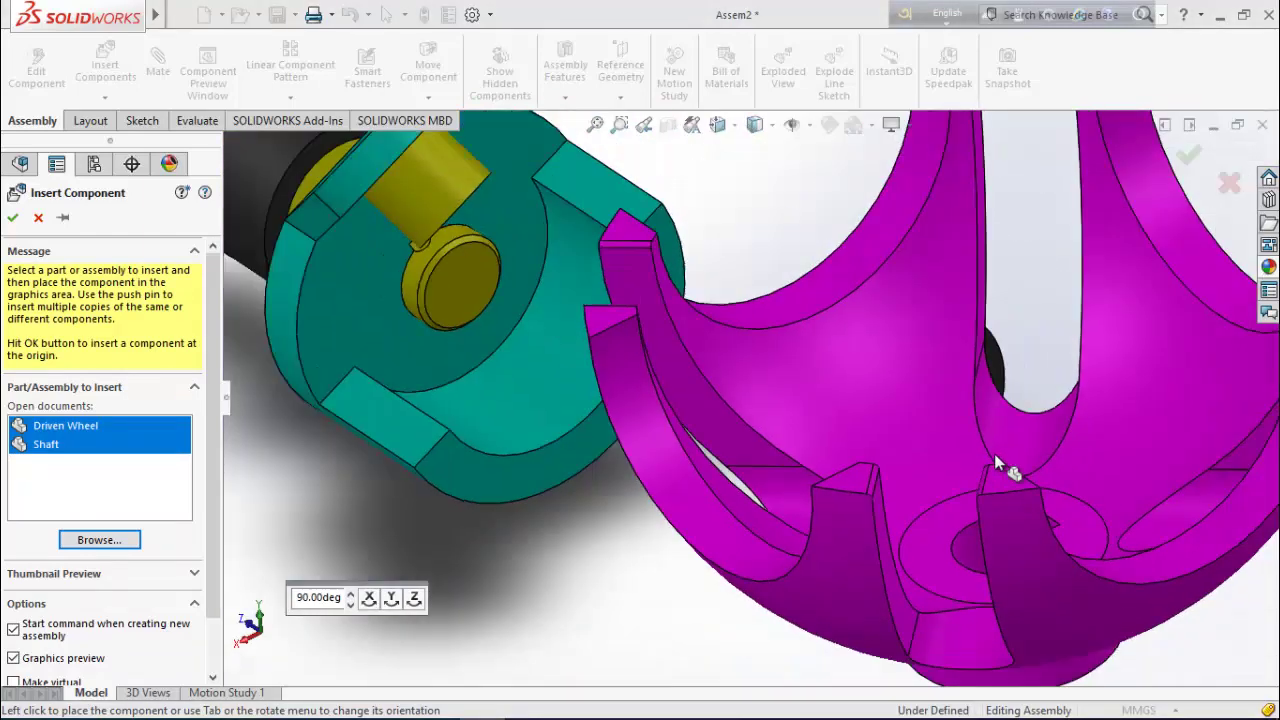
pyautogui.scroll(2, 1000, 468)
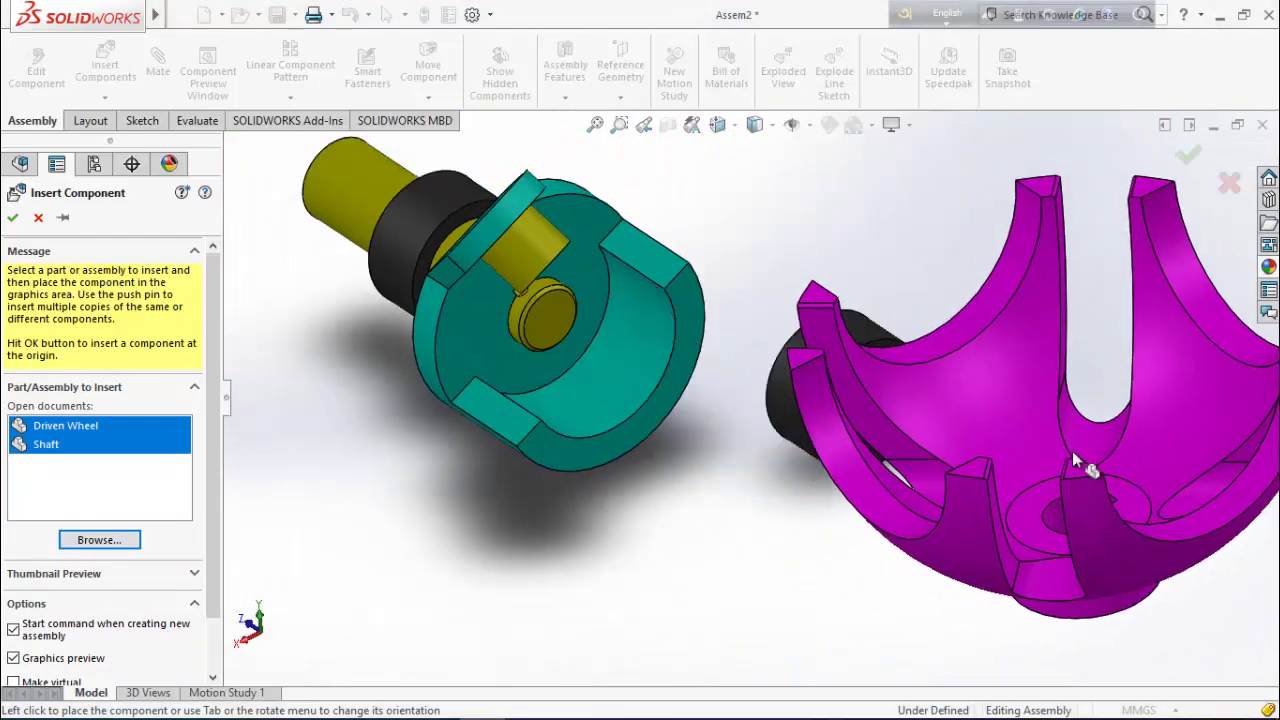
pyautogui.click(1072, 451)
pyautogui.click(762, 530)
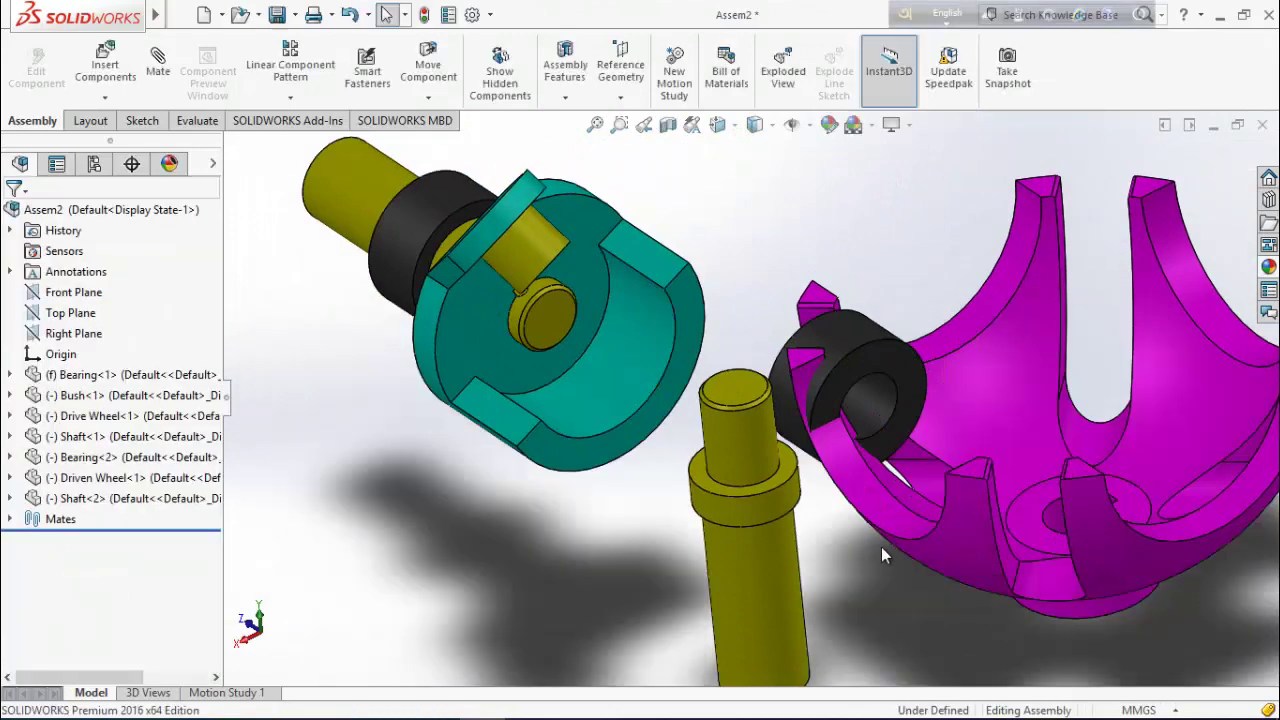
# Add a concentric mate between the second Shaft's long cylindrical face and the Driven Wheel's central bore
pyautogui.scroll(-2, 881, 555)
pyautogui.scroll(3, 700, 585)
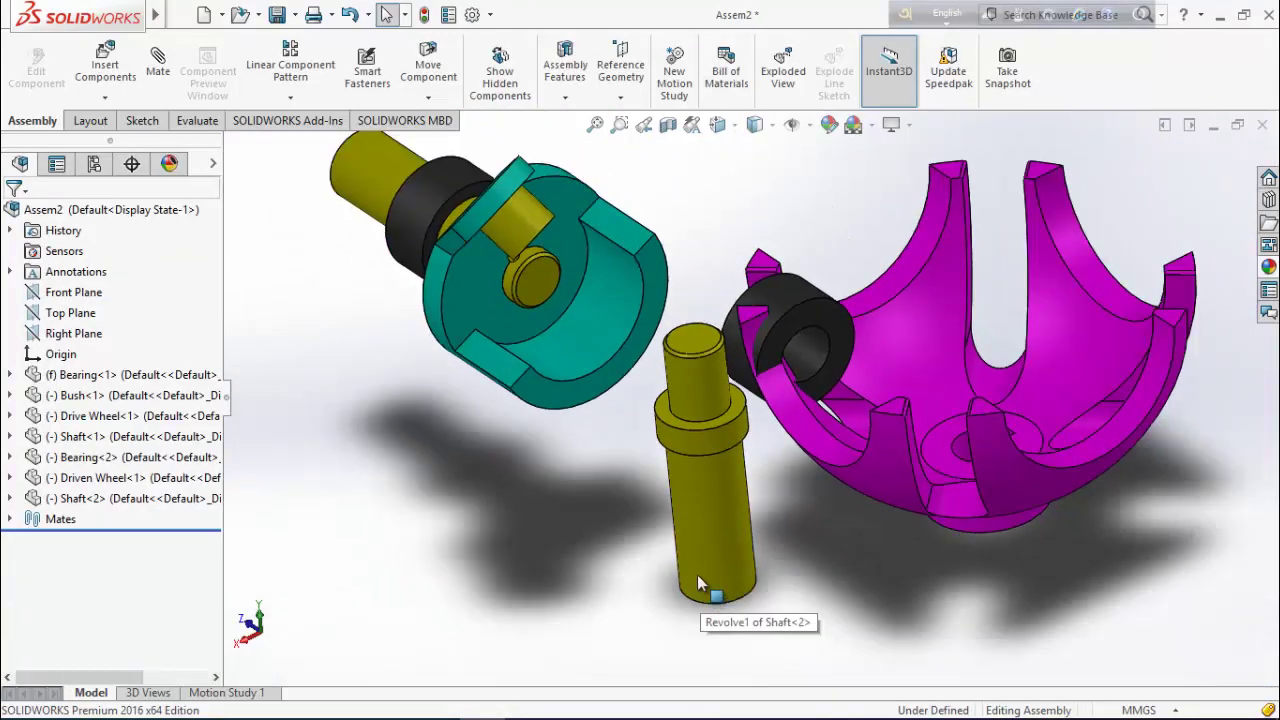
pyautogui.click(710, 518)
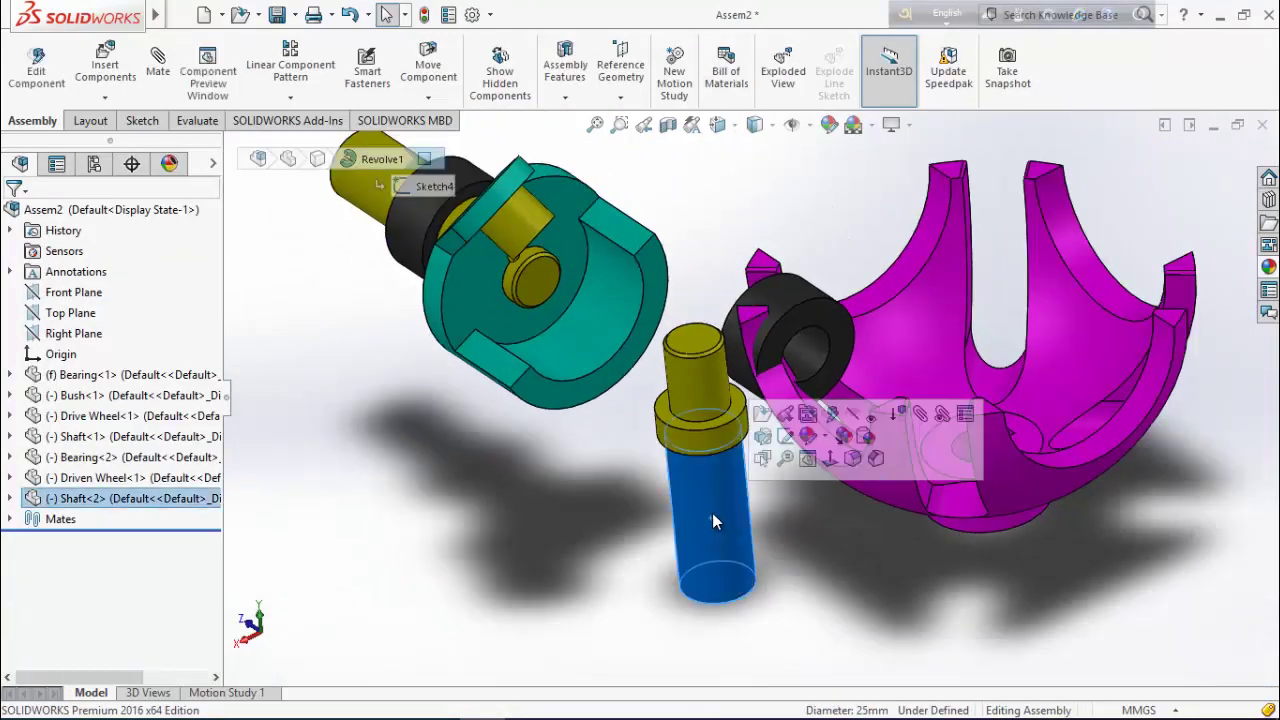
pyautogui.click(158, 85)
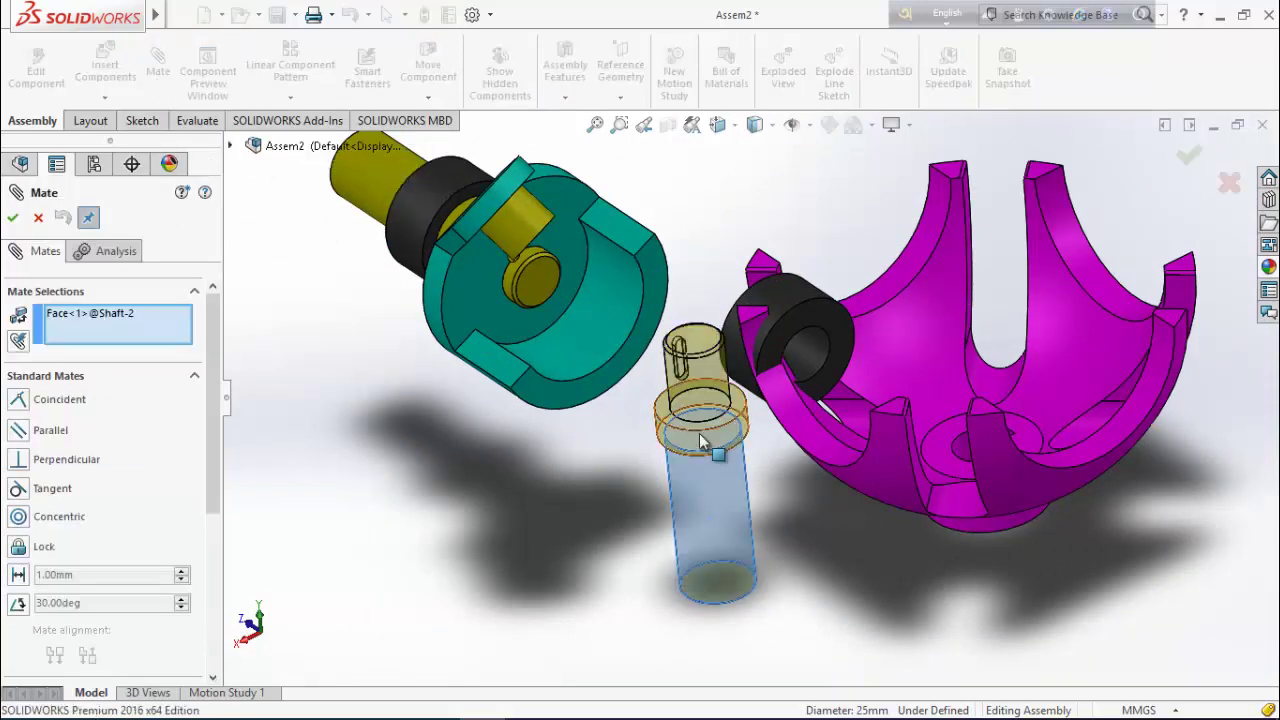
pyautogui.scroll(-5, 971, 440)
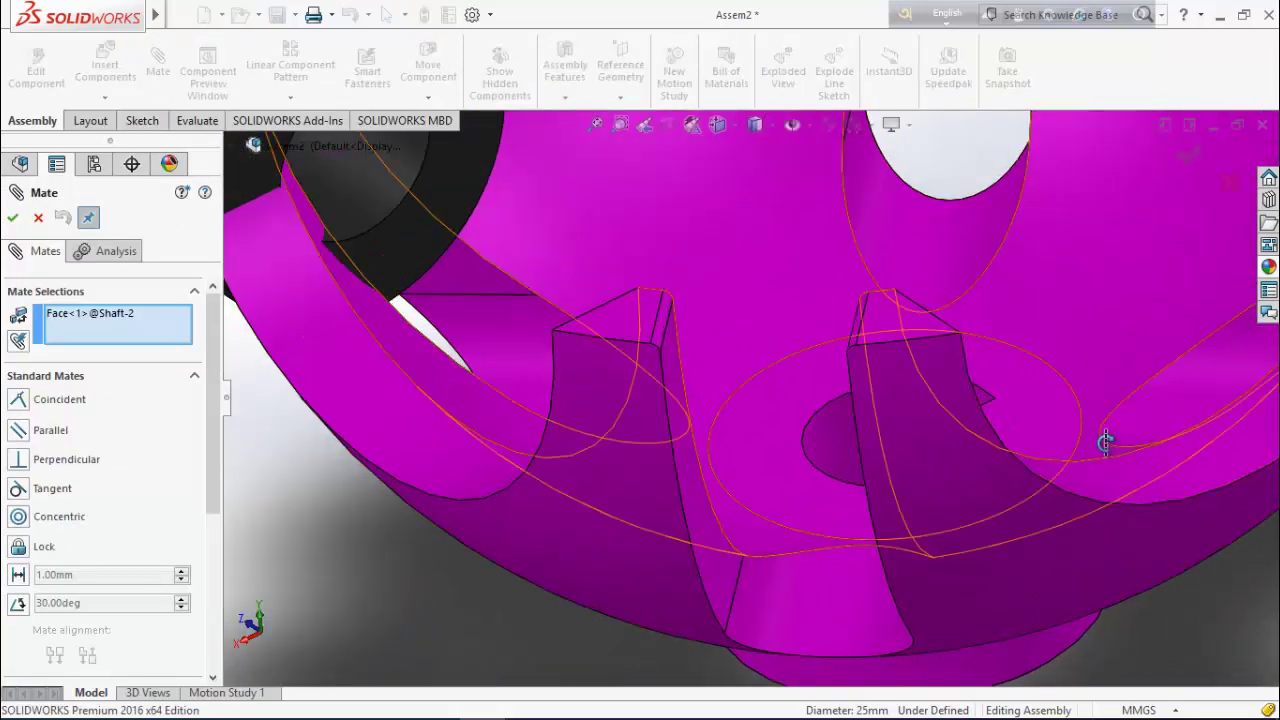
pyautogui.moveTo(1103, 443); pyautogui.dragTo(1037, 509, button='middle')
pyautogui.click(853, 425)
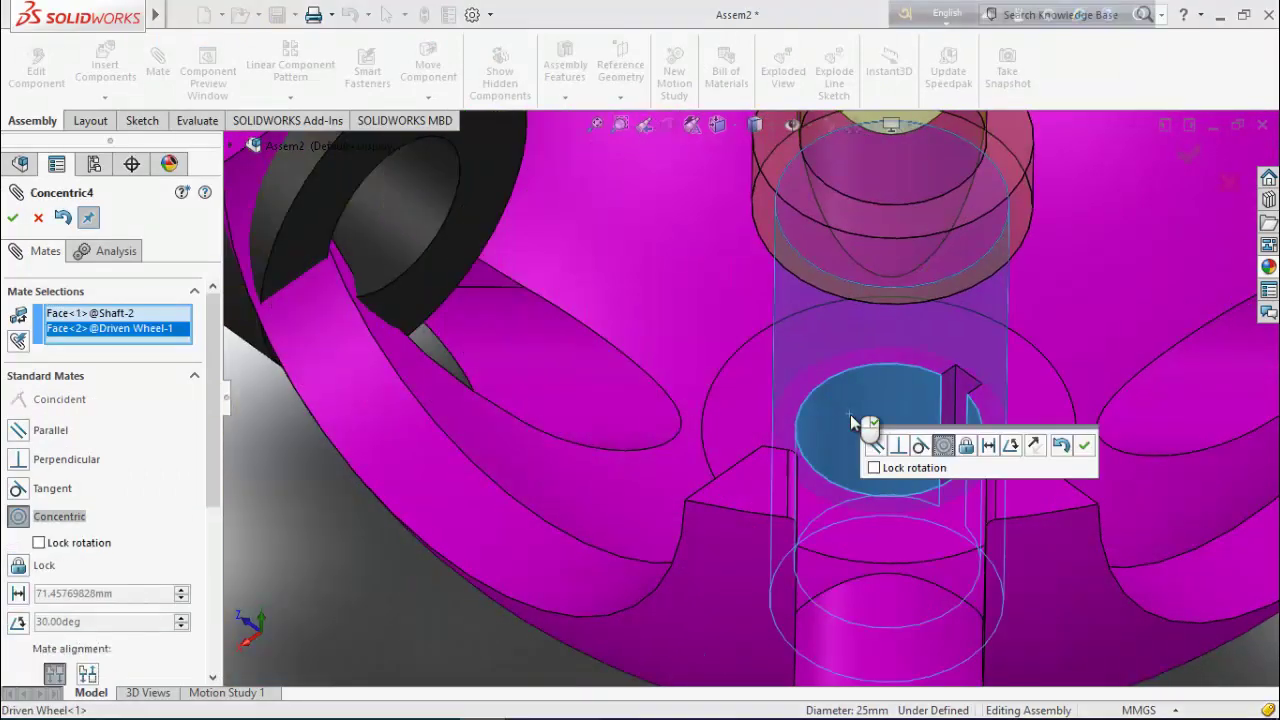
pyautogui.click(1084, 445)
# Add a coincident mate between a flat face of the second Shaft's keyway and the matching keyway face in the Driven Wheel's bore
pyautogui.scroll(3, 937, 475)
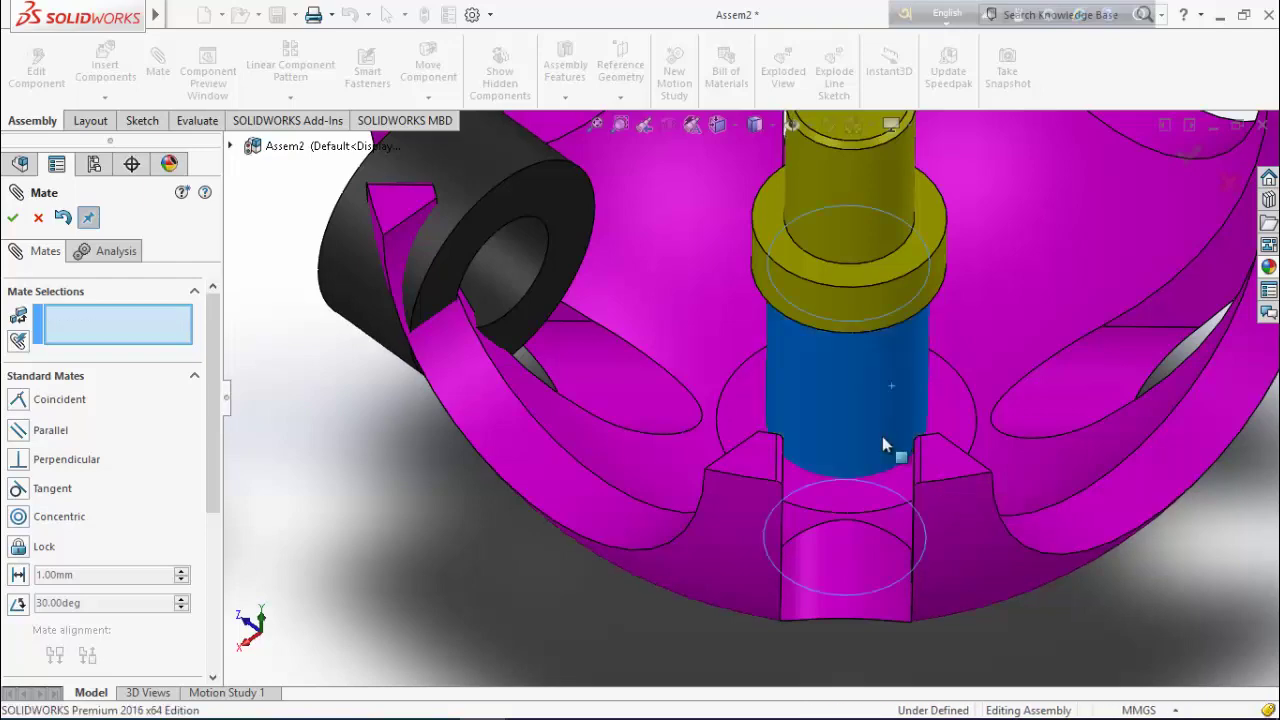
pyautogui.scroll(-4, 891, 449)
pyautogui.scroll(3, 828, 396)
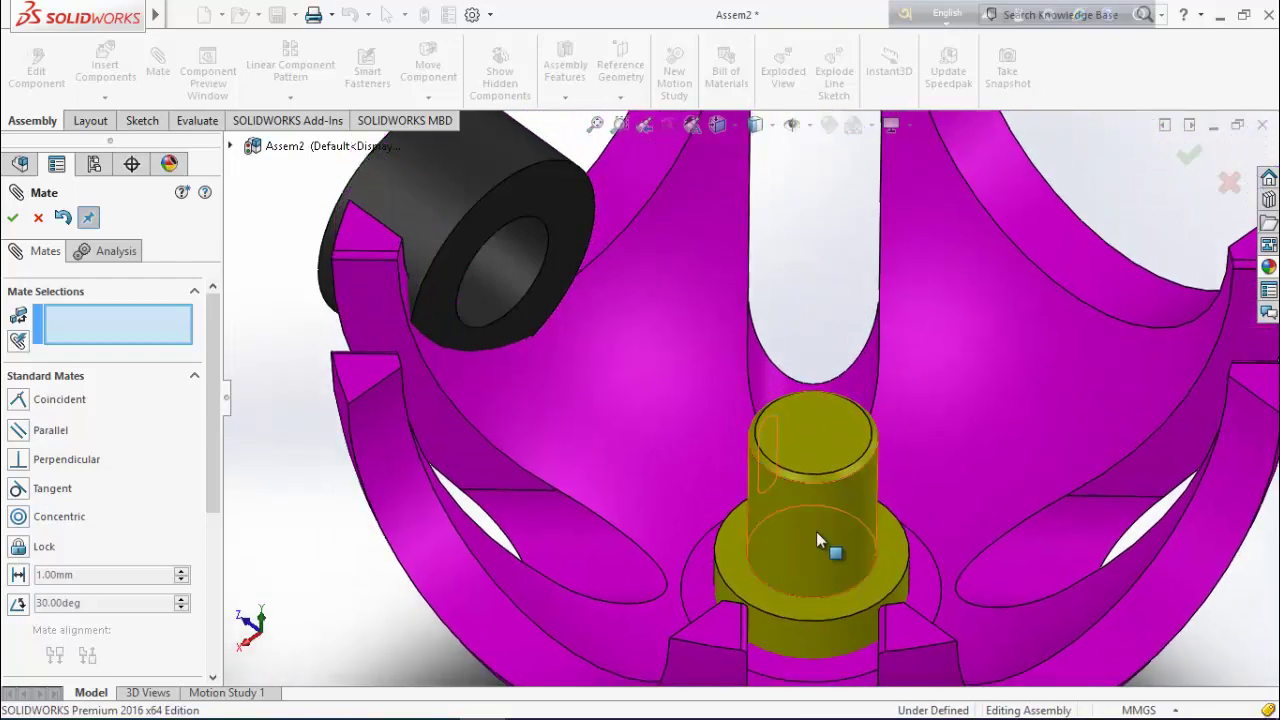
pyautogui.moveTo(816, 531); pyautogui.dragTo(809, 646, button='middle')
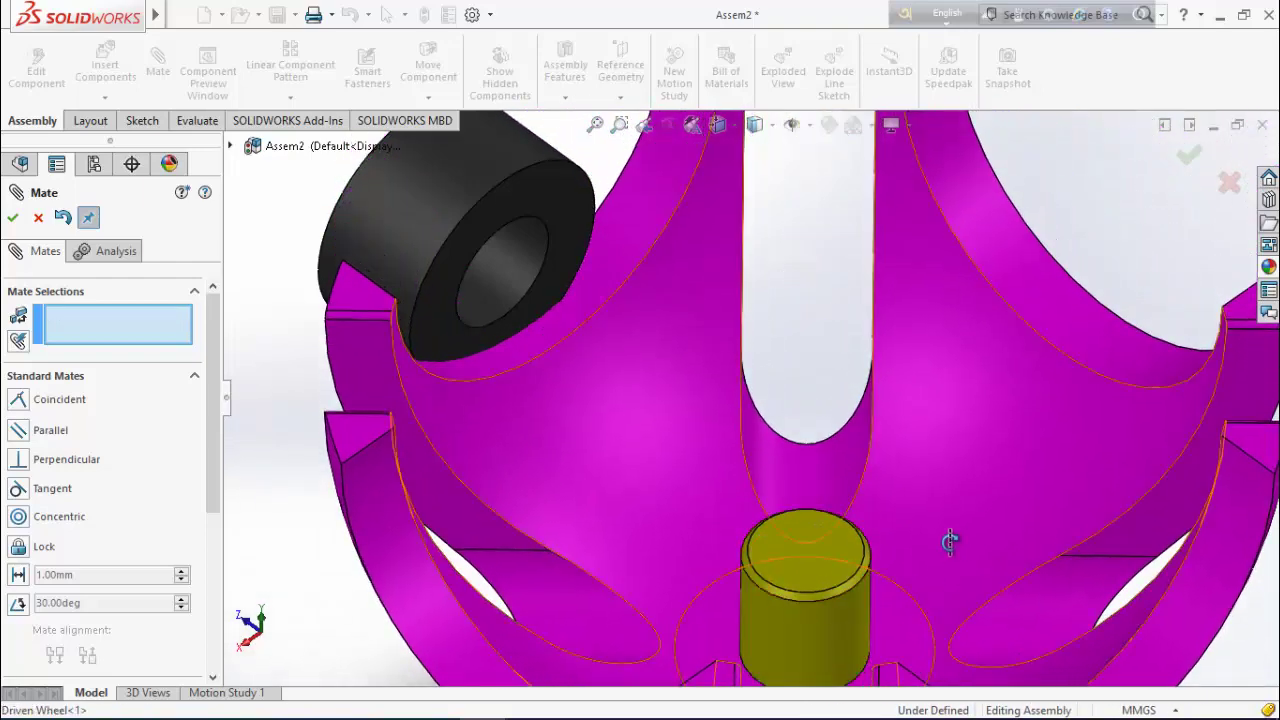
pyautogui.moveTo(949, 540); pyautogui.dragTo(881, 620, button='middle')
pyautogui.scroll(-3, 882, 613)
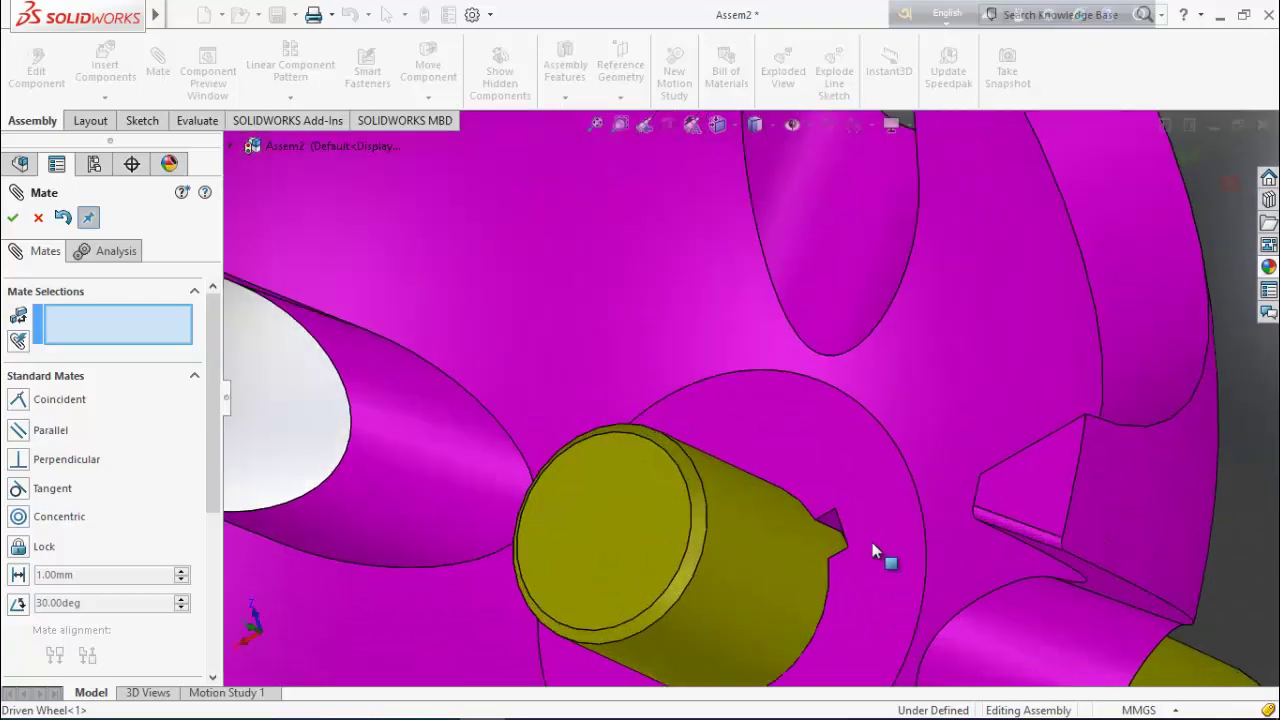
pyautogui.moveTo(880, 551); pyautogui.dragTo(937, 480, button='middle')
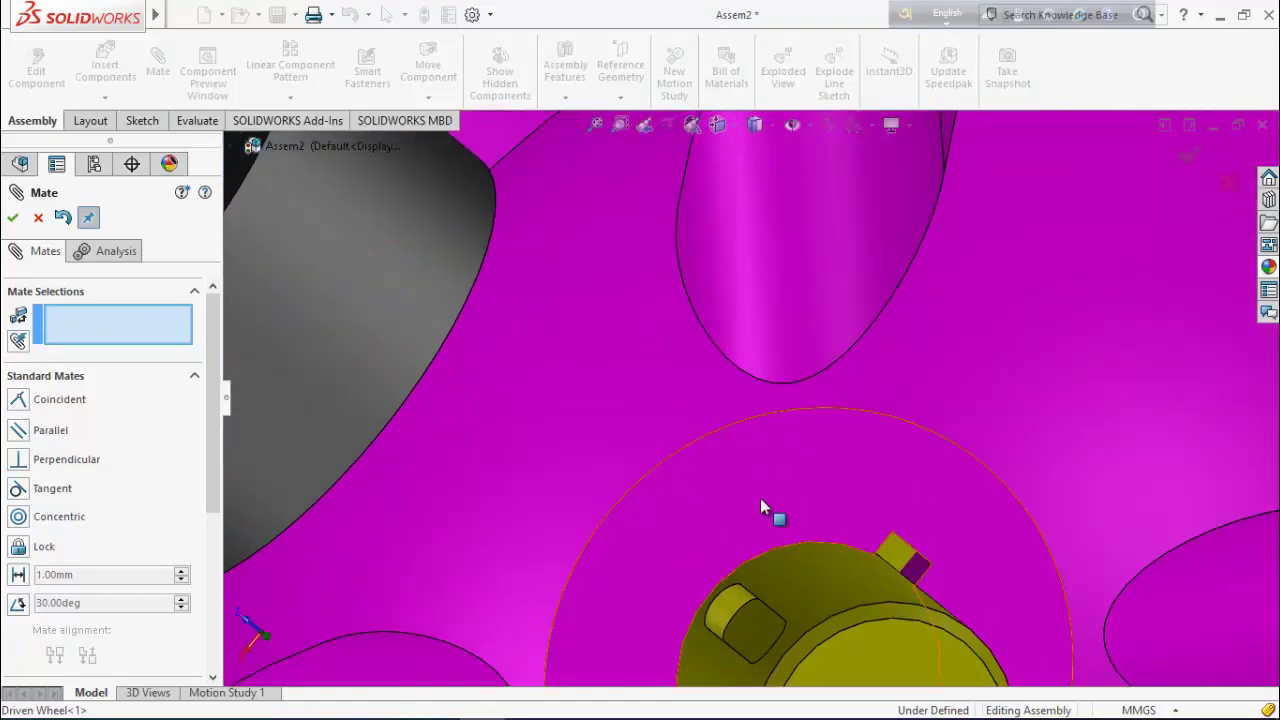
pyautogui.moveTo(766, 509)
pyautogui.mouseDown(button='middle')
pyautogui.moveTo(789, 423)
pyautogui.moveTo(768, 530)
pyautogui.mouseUp(button='middle')
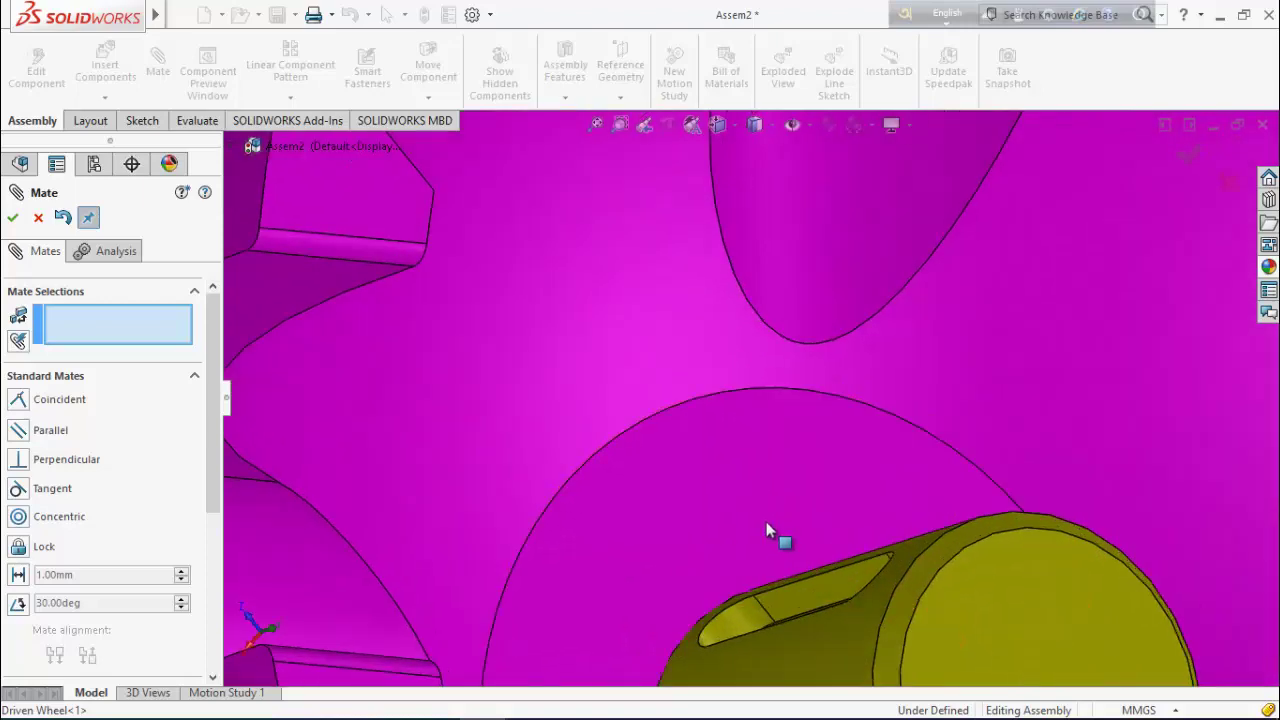
pyautogui.click(802, 605)
pyautogui.scroll(-3, 1000, 460)
pyautogui.scroll(3, 957, 615)
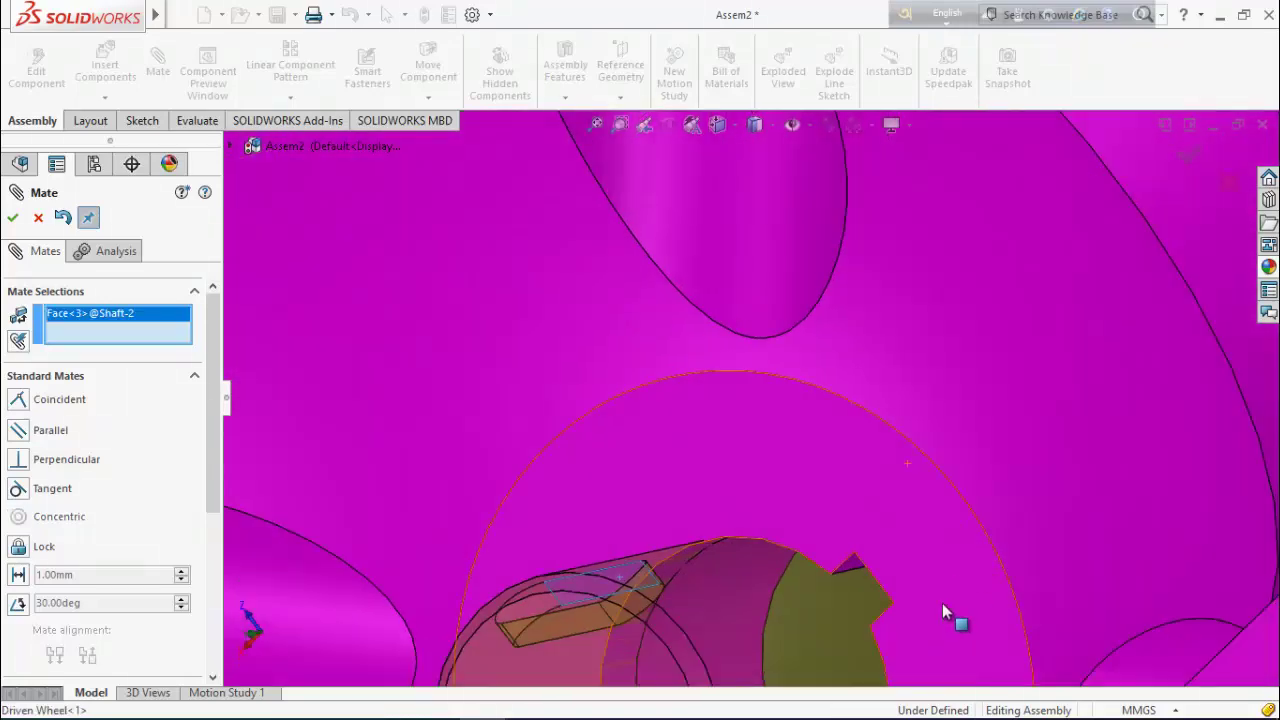
pyautogui.click(849, 609)
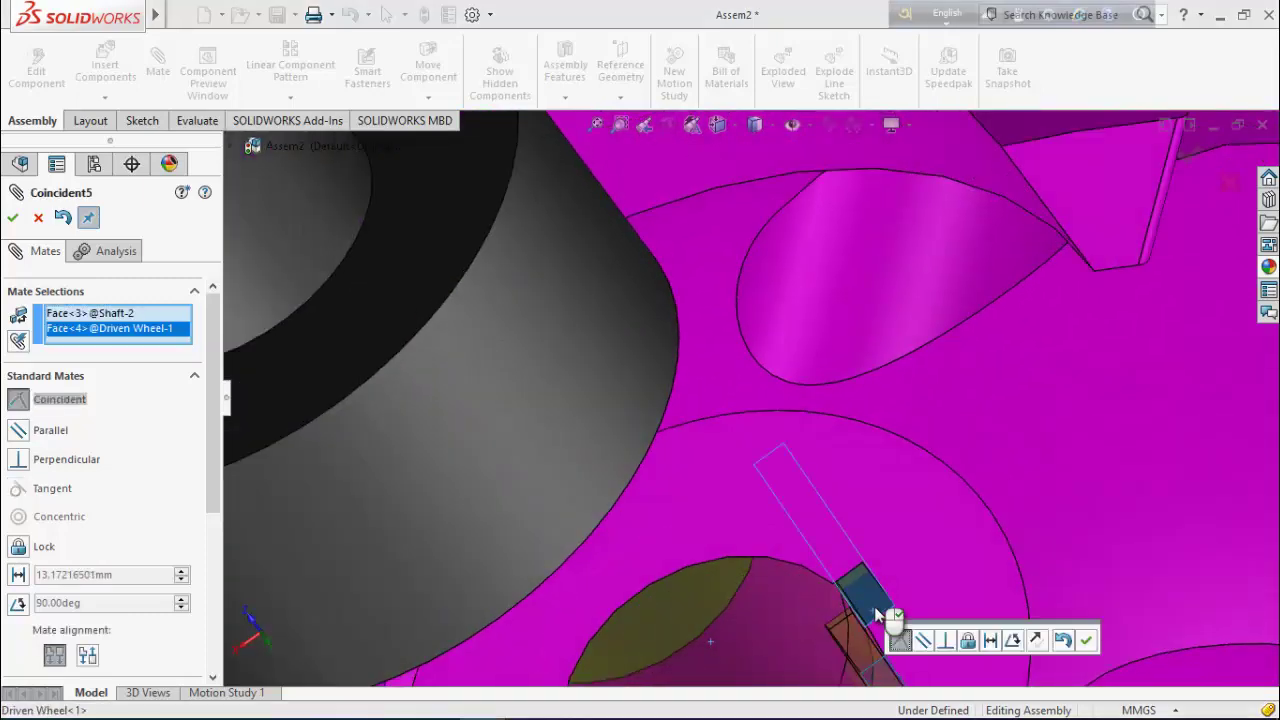
pyautogui.click(1088, 640)
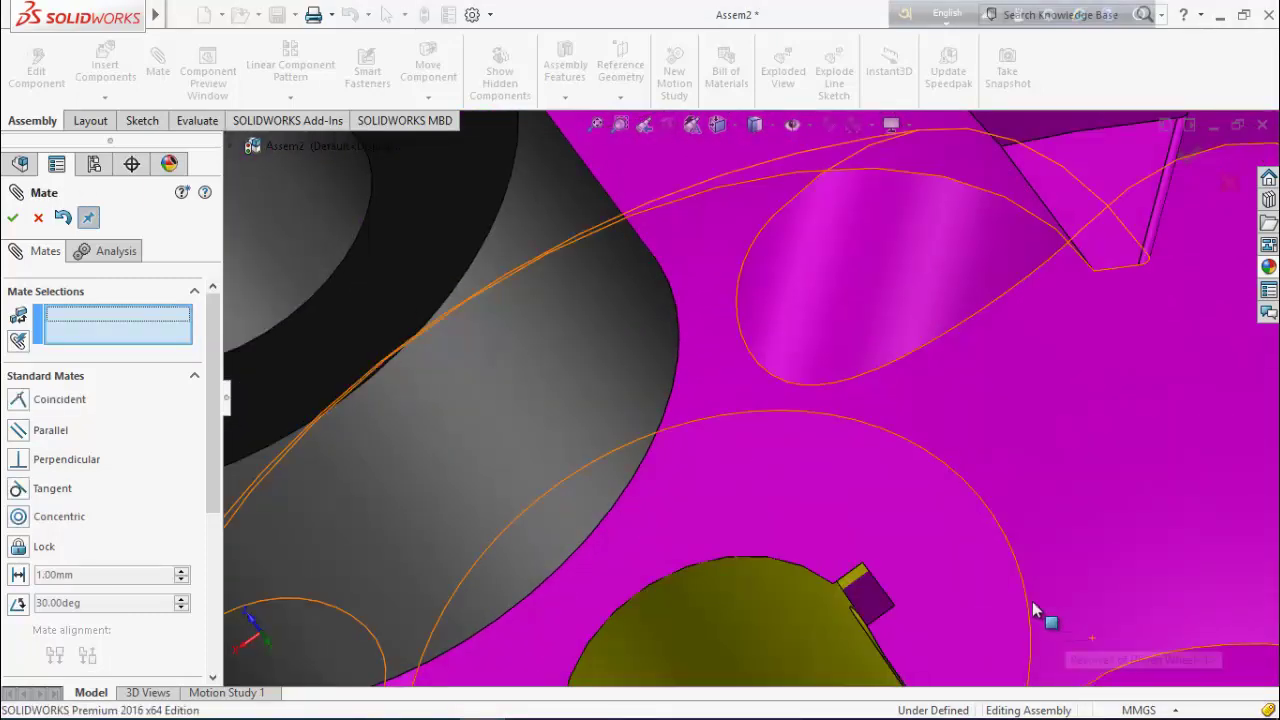
# Add a coincident mate between the short edge of the Driven Wheel's keyway and the short edge of the second Shaft's keyway
pyautogui.scroll(5, 1020, 610)
pyautogui.moveTo(968, 579); pyautogui.dragTo(812, 513, button='middle')
pyautogui.scroll(-6, 812, 513)
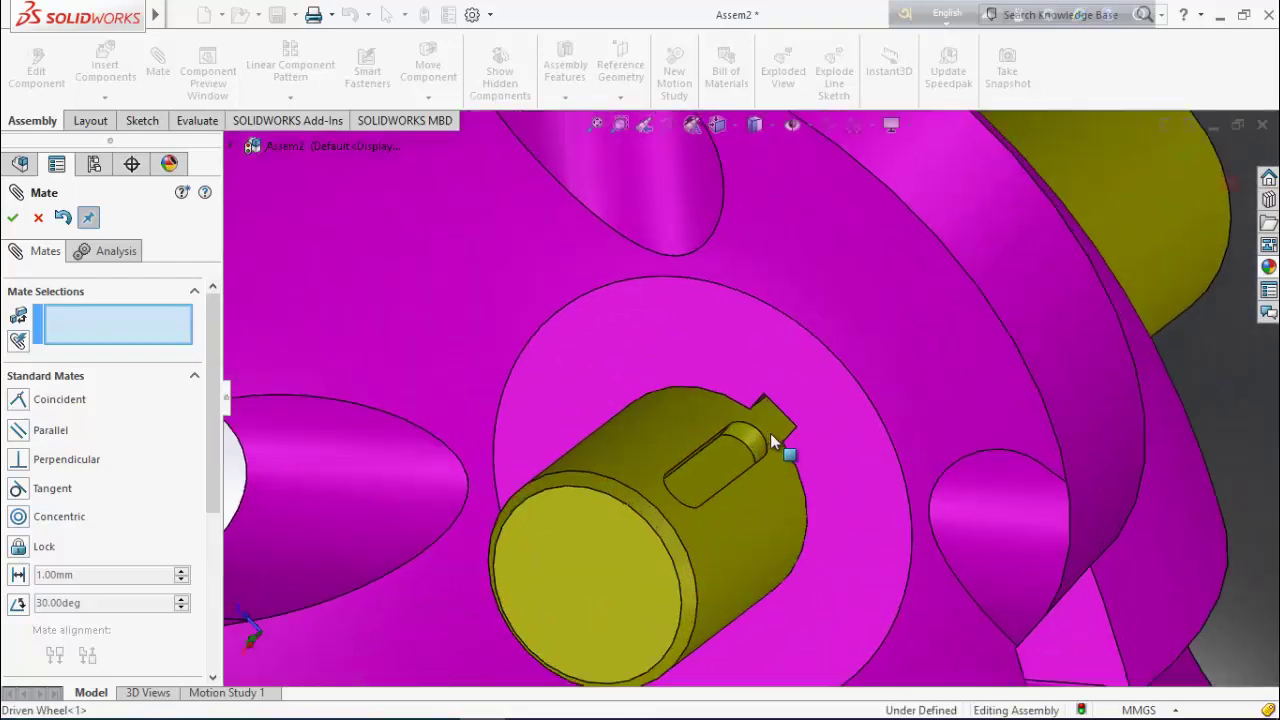
pyautogui.moveTo(843, 409); pyautogui.dragTo(878, 412, button='middle')
pyautogui.scroll(-2, 800, 452)
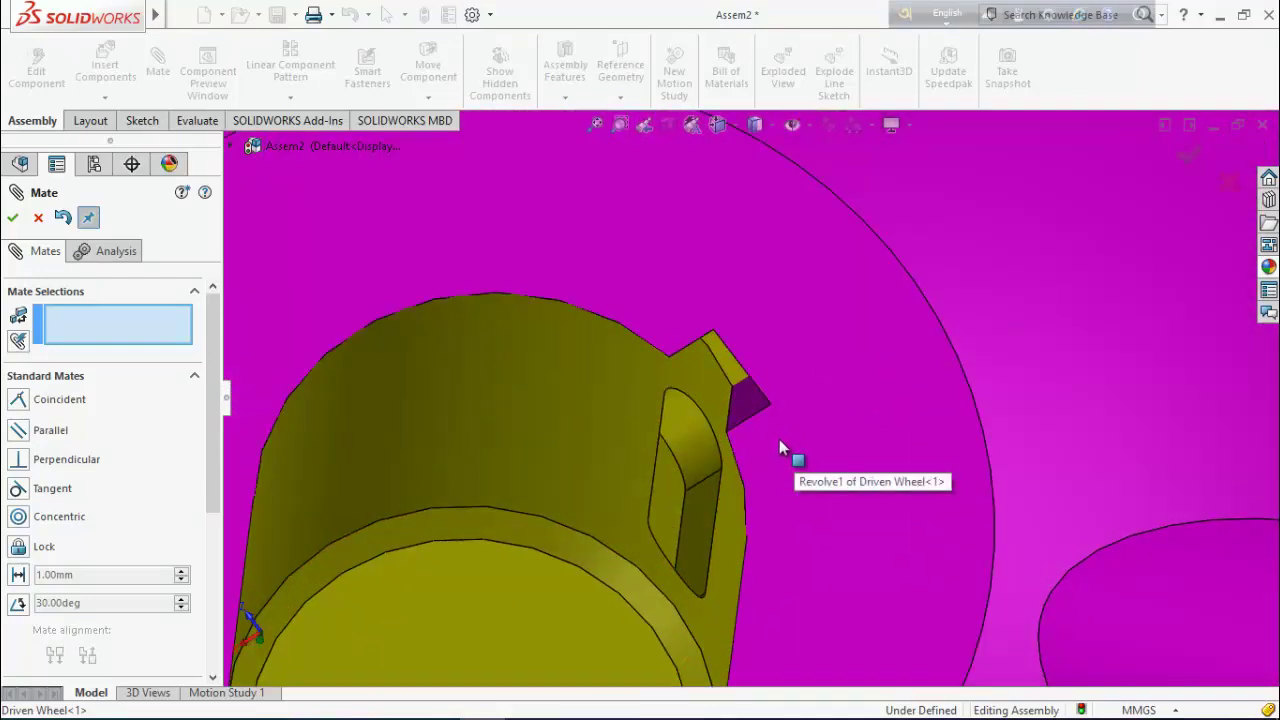
pyautogui.click(757, 426)
pyautogui.scroll(-2, 740, 433)
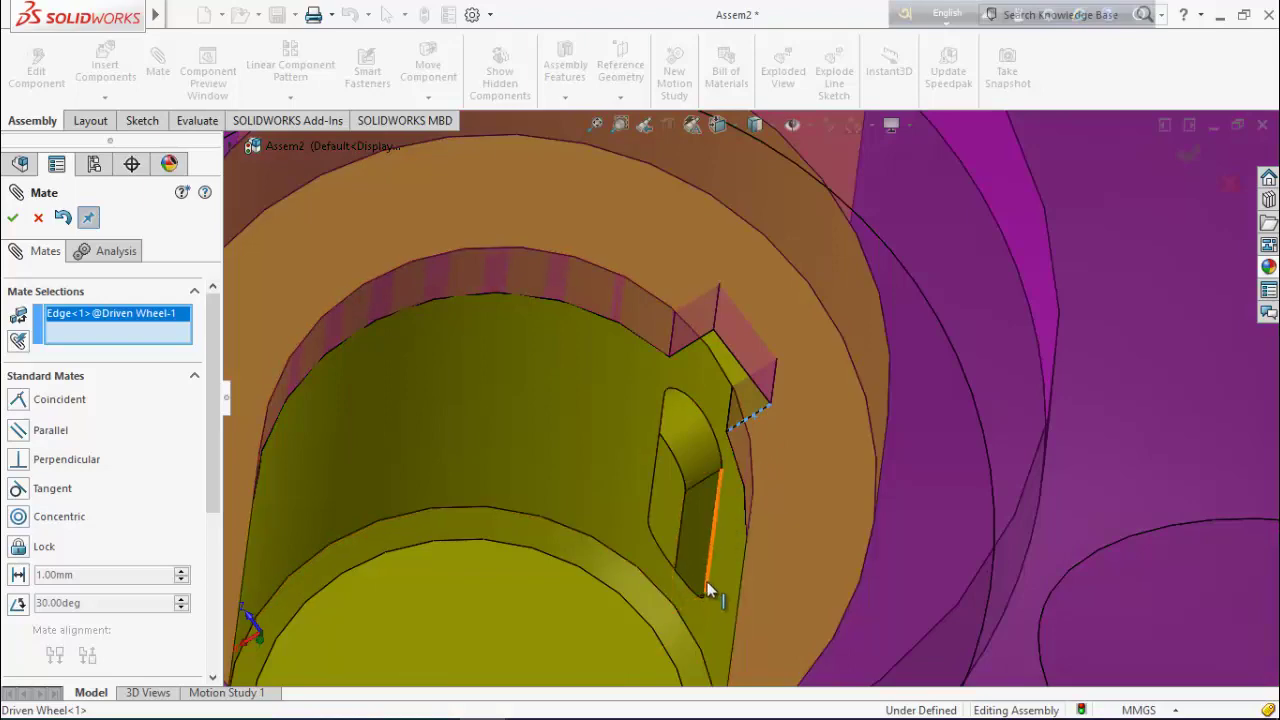
pyautogui.scroll(-2, 705, 590)
pyautogui.click(707, 494)
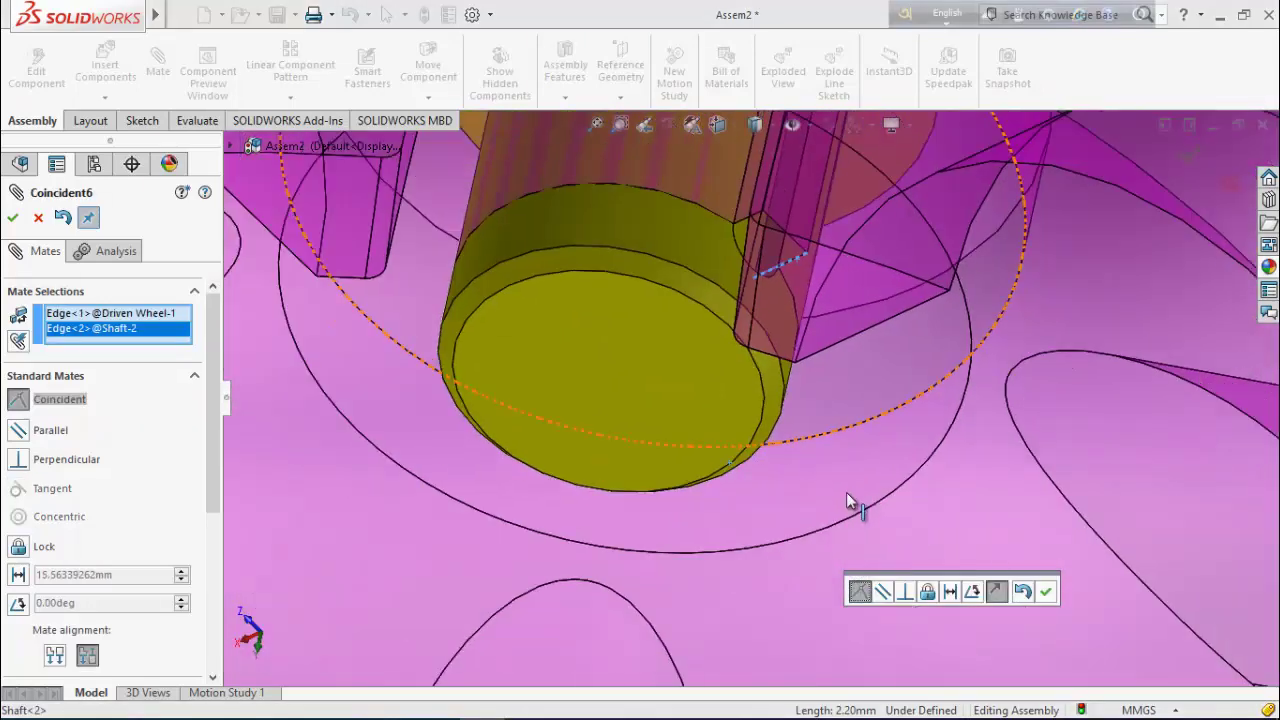
pyautogui.scroll(-3, 870, 235)
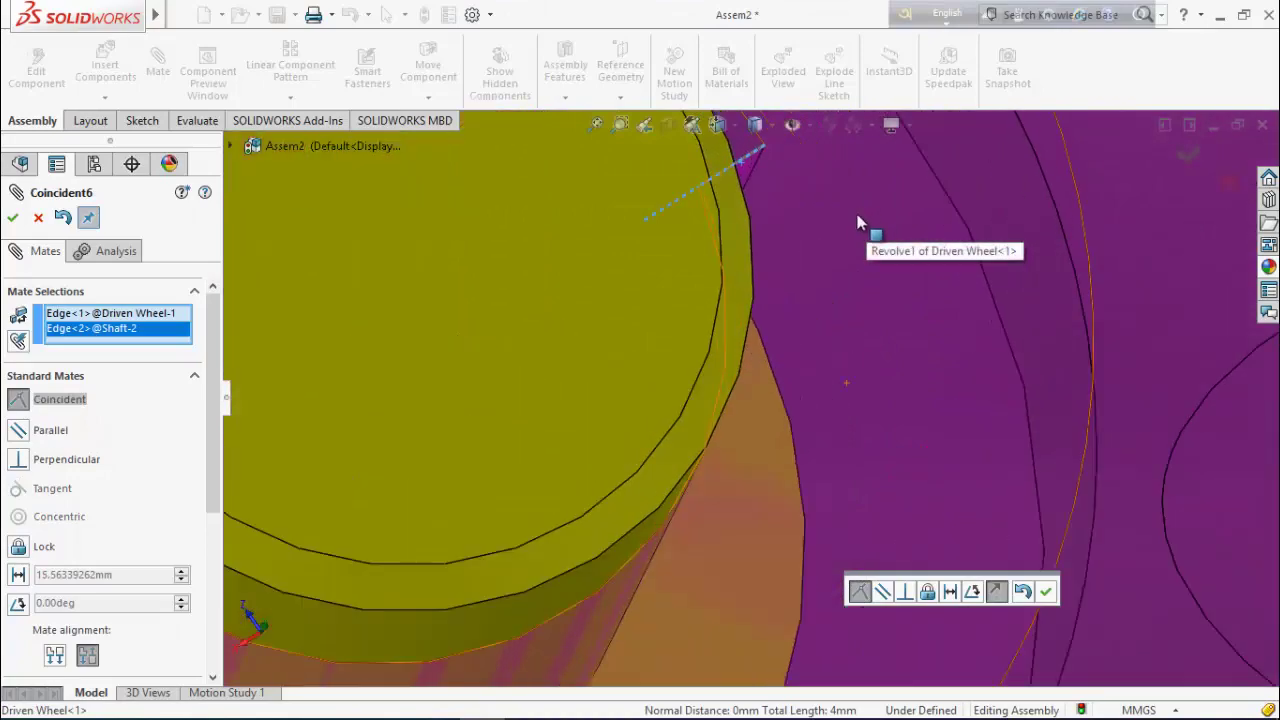
pyautogui.scroll(-2, 860, 290)
pyautogui.scroll(3, 843, 311)
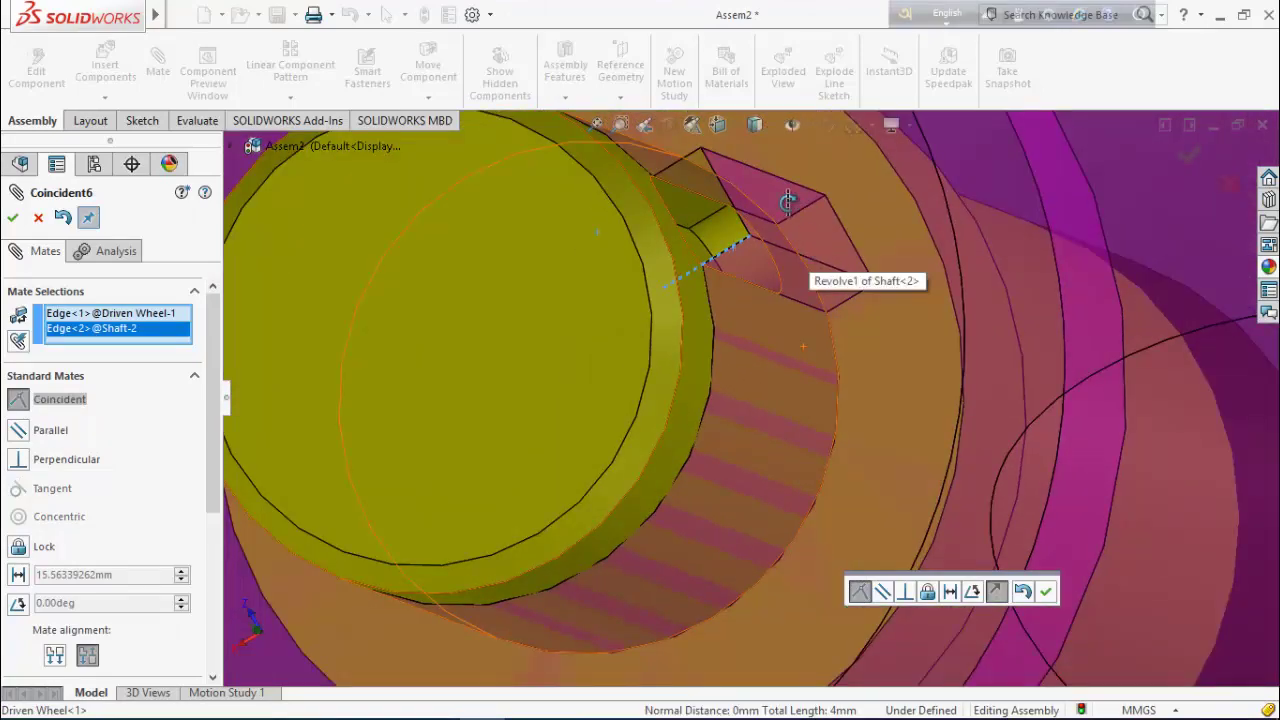
pyautogui.moveTo(800, 265); pyautogui.dragTo(795, 305, button='middle')
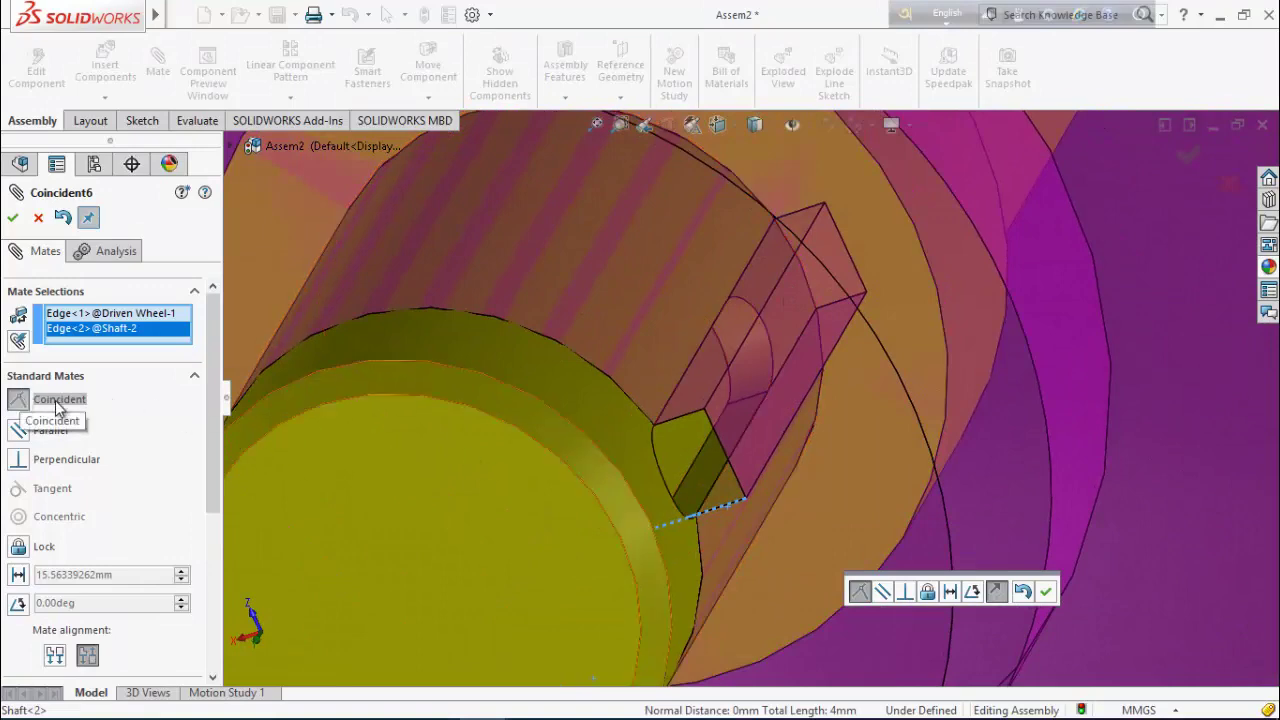
pyautogui.click(13, 218)
# Add a concentric mate between the second Bearing's inner bore and the second Shaft's long cylindrical face
pyautogui.scroll(8, 656, 406)
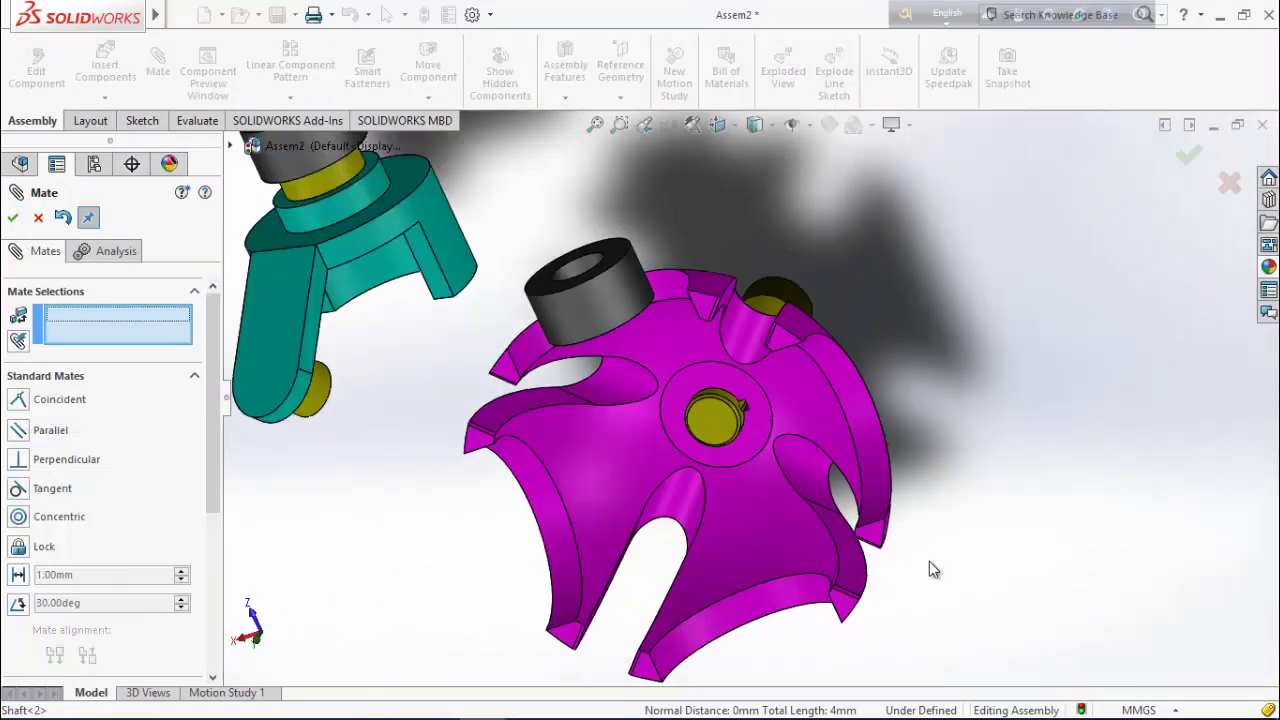
pyautogui.moveTo(929, 569); pyautogui.dragTo(502, 366, button='middle')
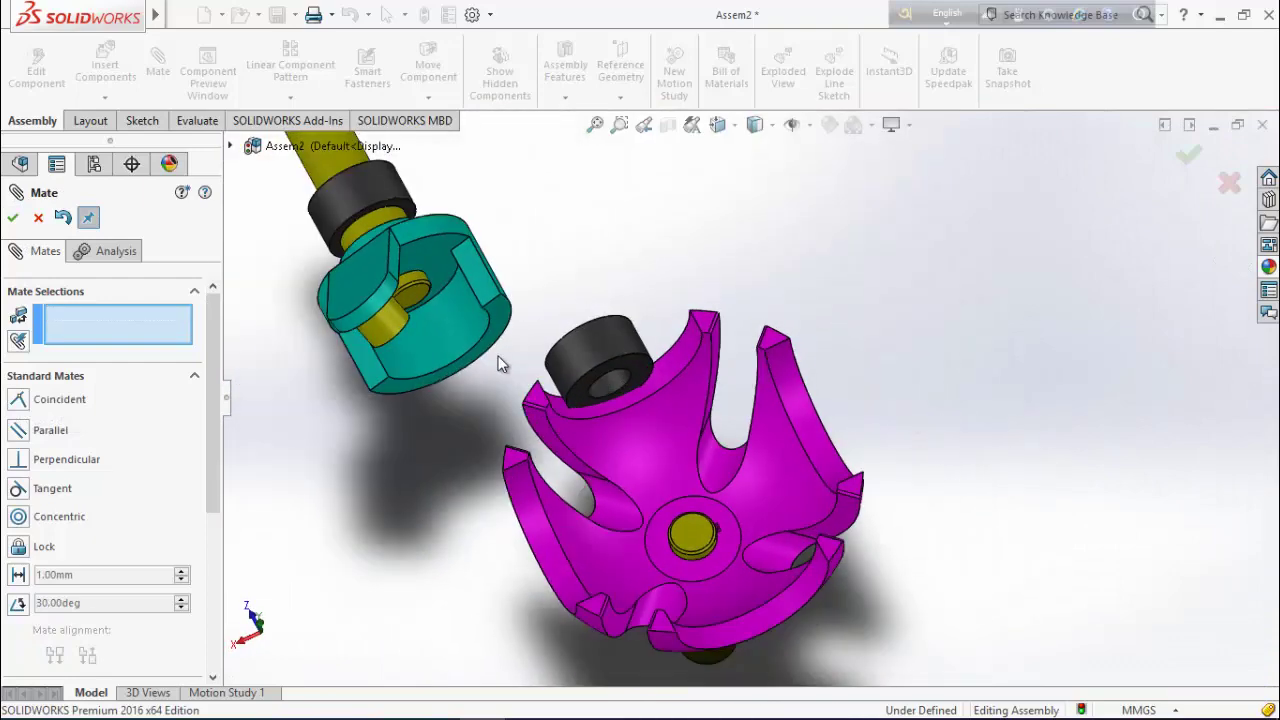
pyautogui.click(592, 386)
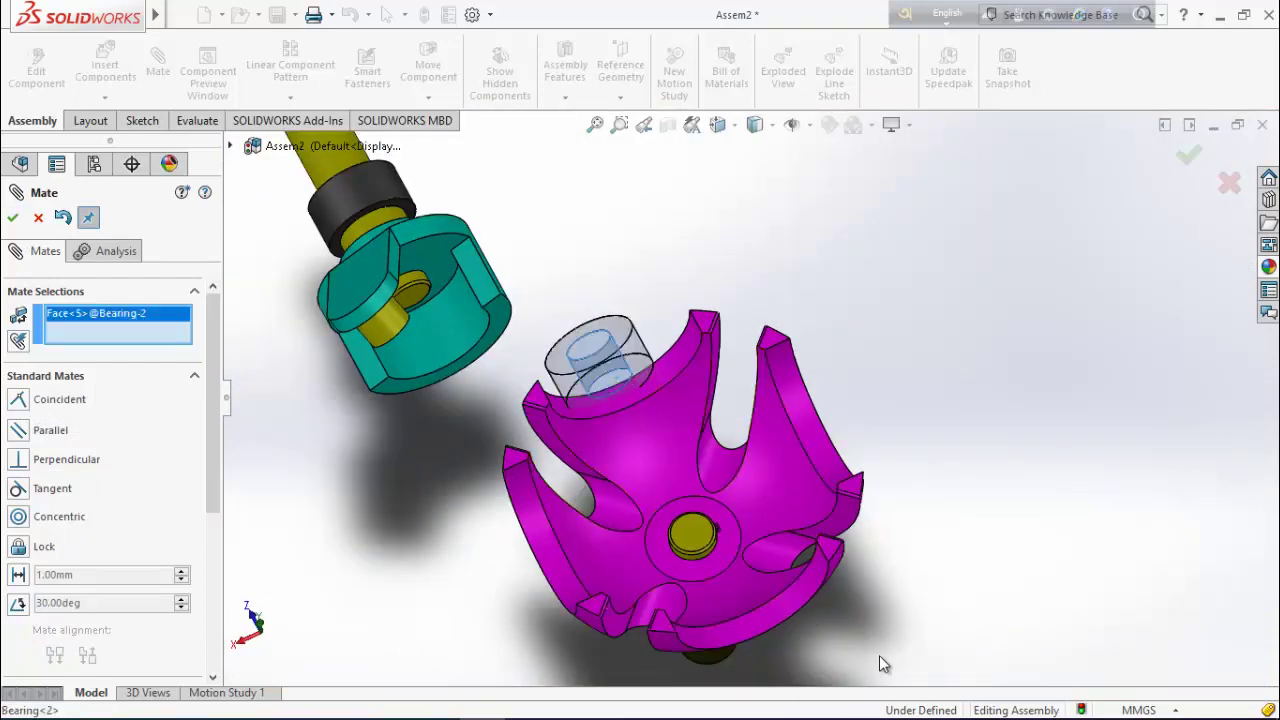
pyautogui.scroll(-4, 802, 583)
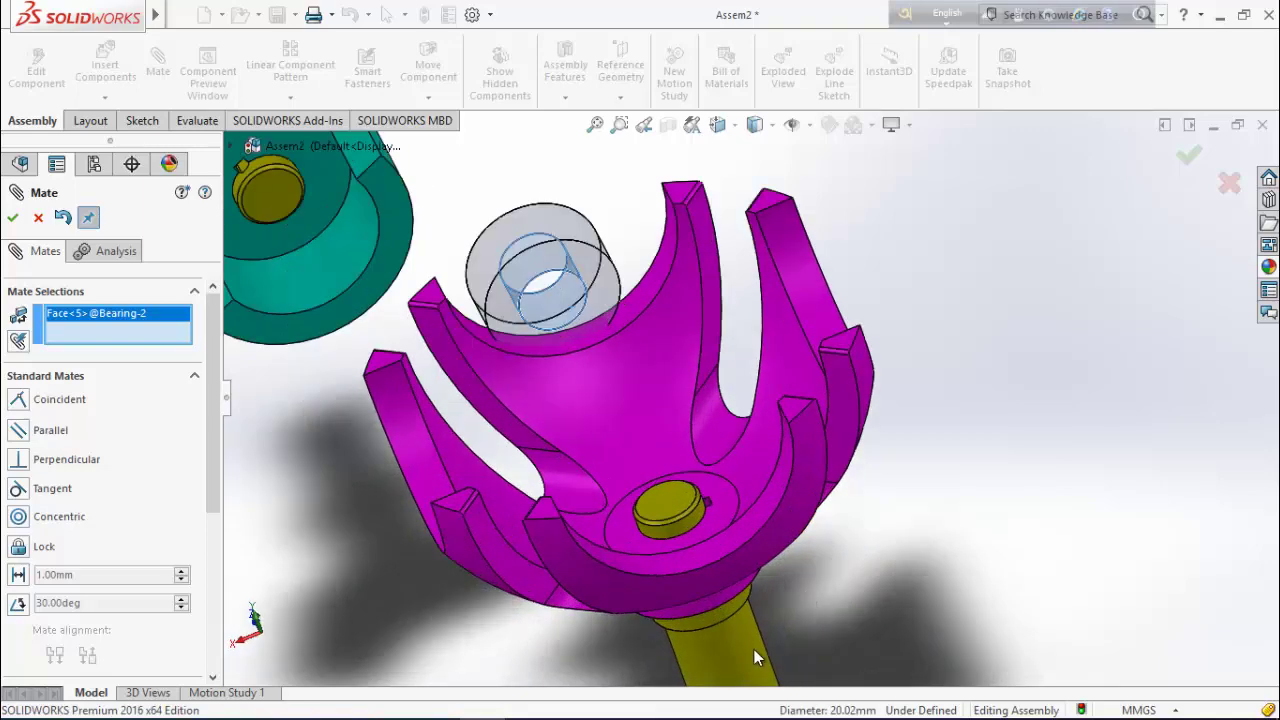
pyautogui.click(754, 649)
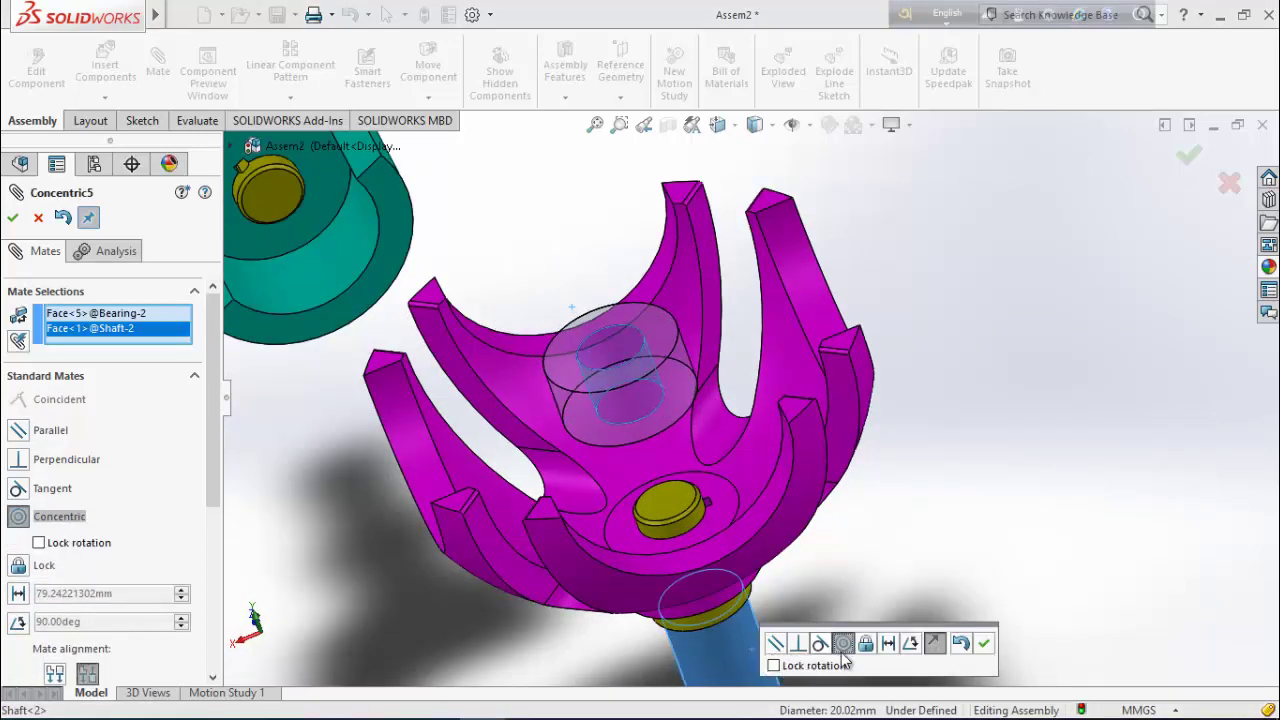
pyautogui.click(986, 644)
# Add a coincident mate between the second Bearing's flat end face and the second Shaft's shoulder face below the Driven Wheel
pyautogui.scroll(4, 923, 623)
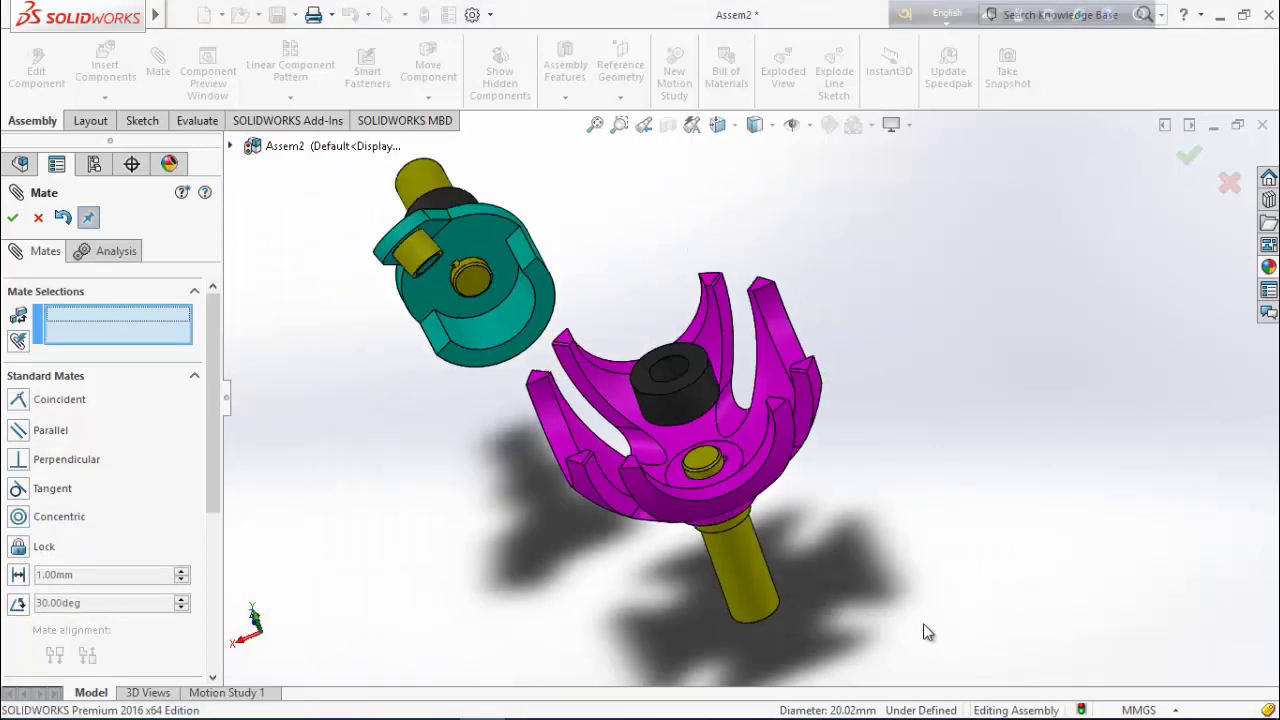
pyautogui.click(697, 364)
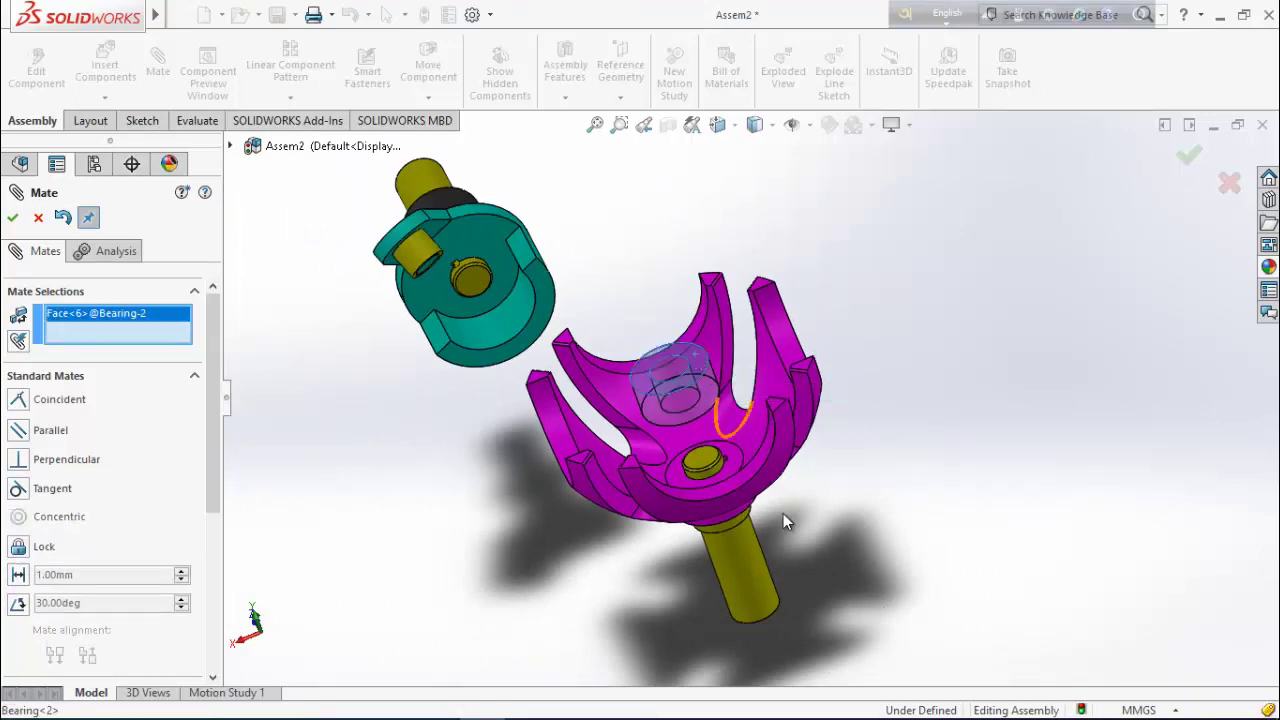
pyautogui.moveTo(783, 513); pyautogui.dragTo(741, 452, button='middle')
pyautogui.scroll(6, 740, 452)
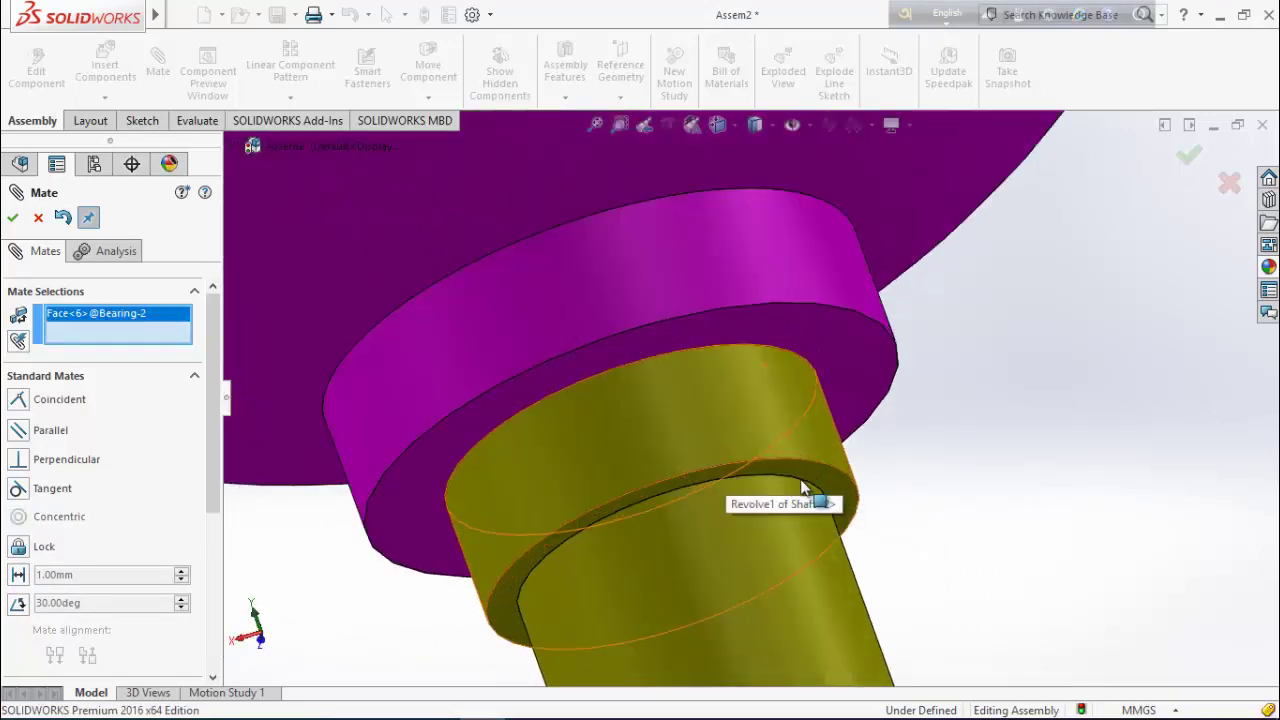
pyautogui.click(831, 482)
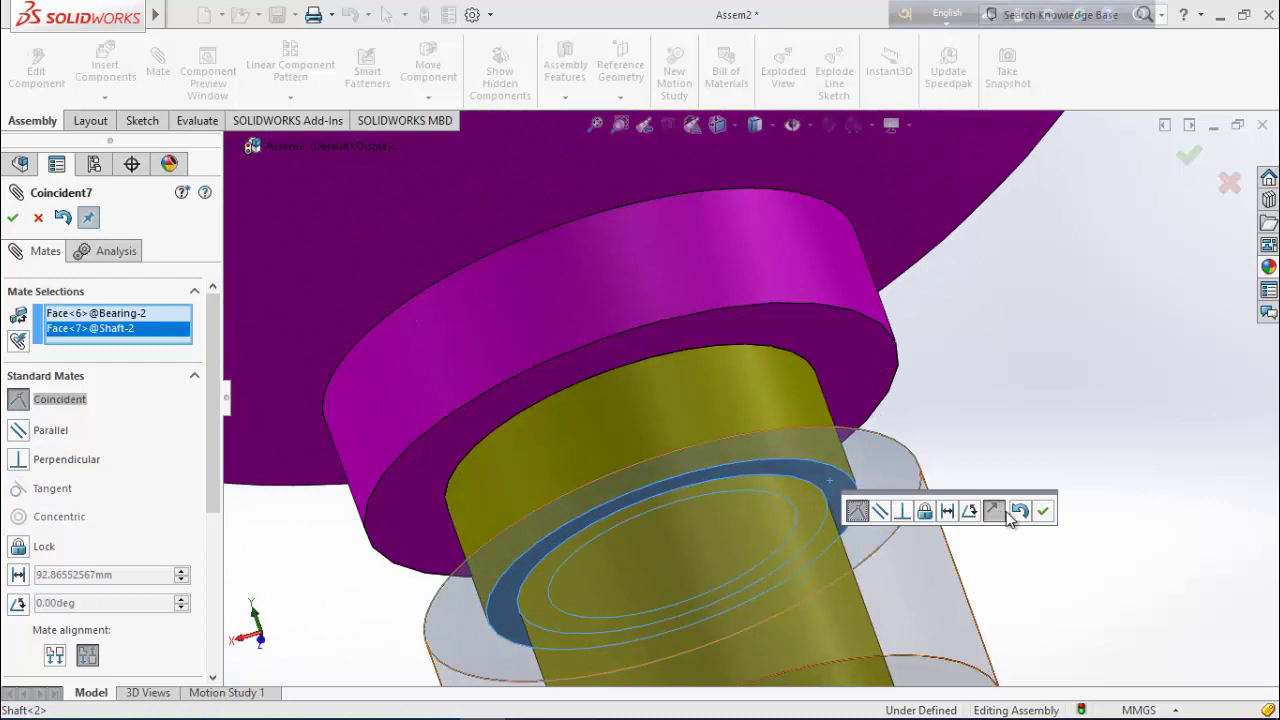
pyautogui.click(1043, 511)
pyautogui.press('f')
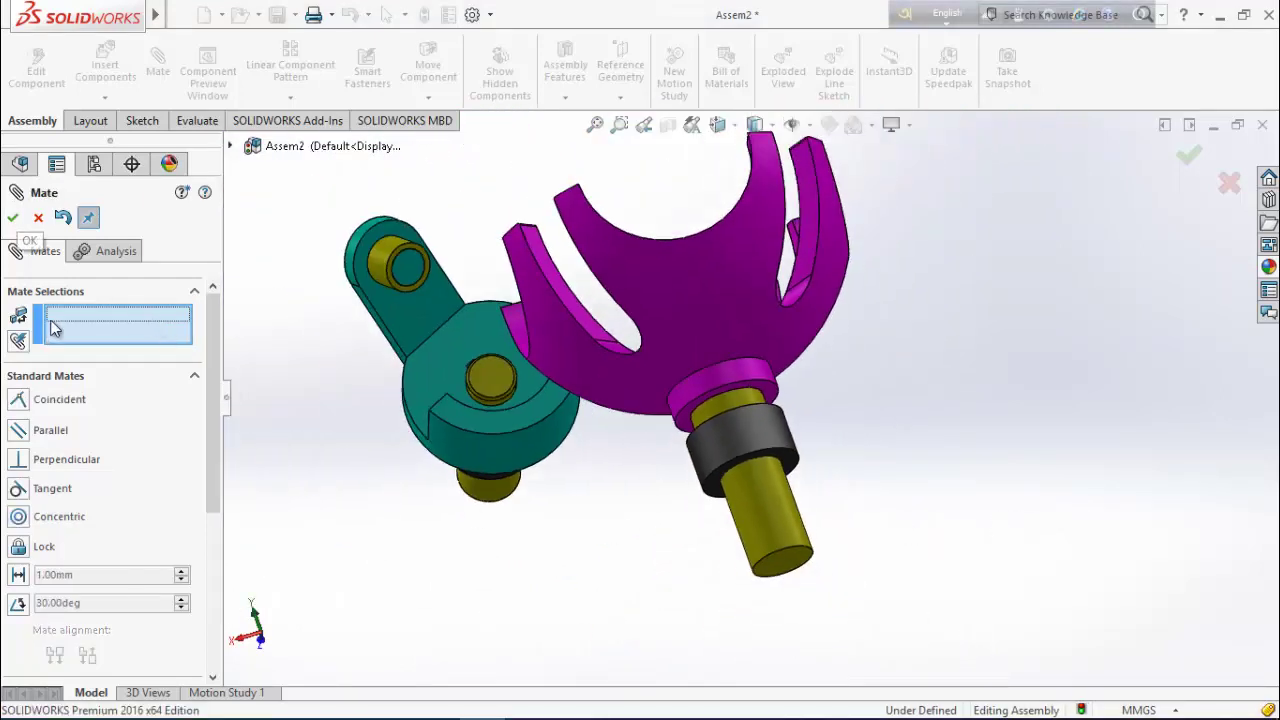
# Add a parallel mate between the assembly's Top Plane and the free end face of the second Shaft
pyautogui.moveTo(430, 560); pyautogui.dragTo(477, 505, button='middle')
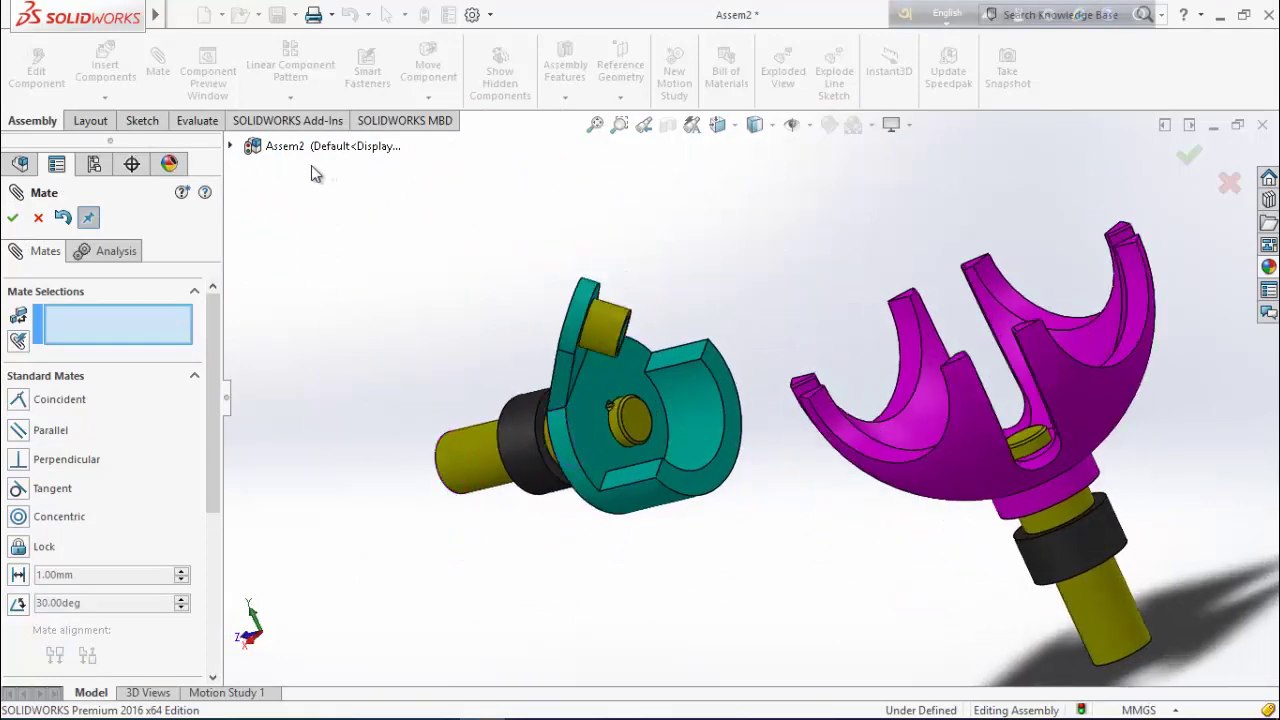
pyautogui.click(231, 148)
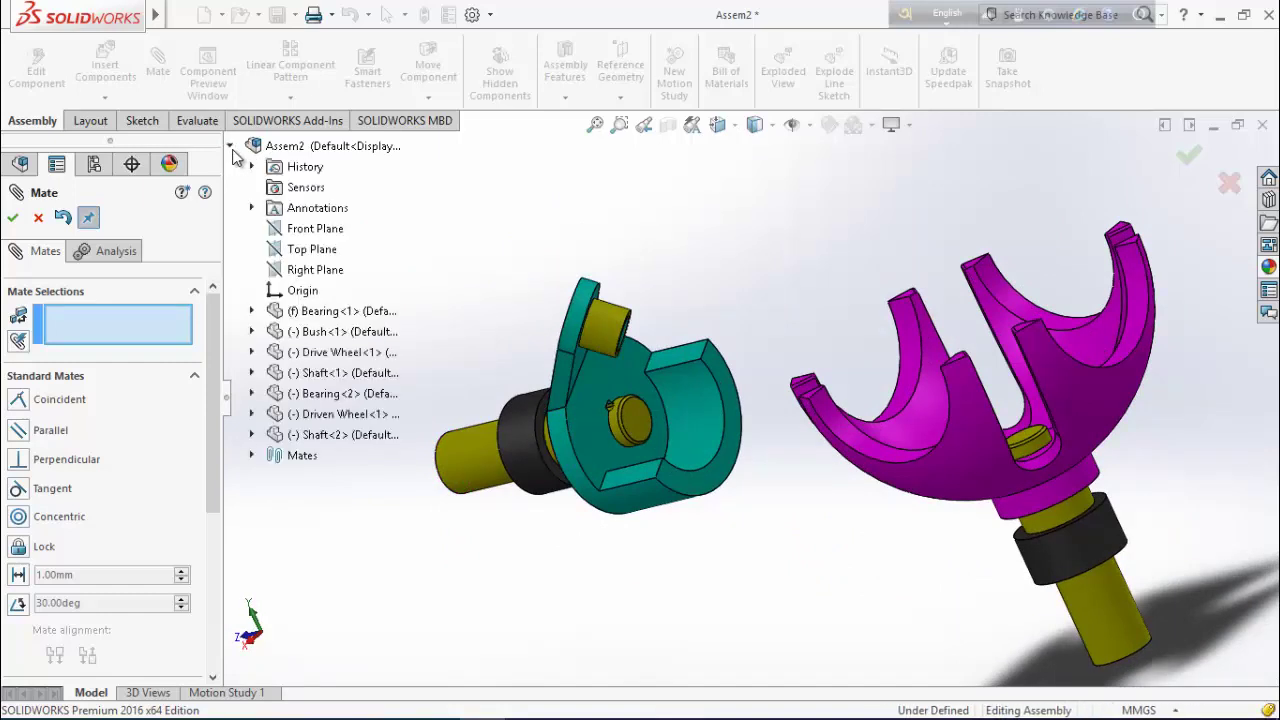
pyautogui.click(305, 250)
pyautogui.moveTo(443, 394); pyautogui.dragTo(455, 398, button='middle')
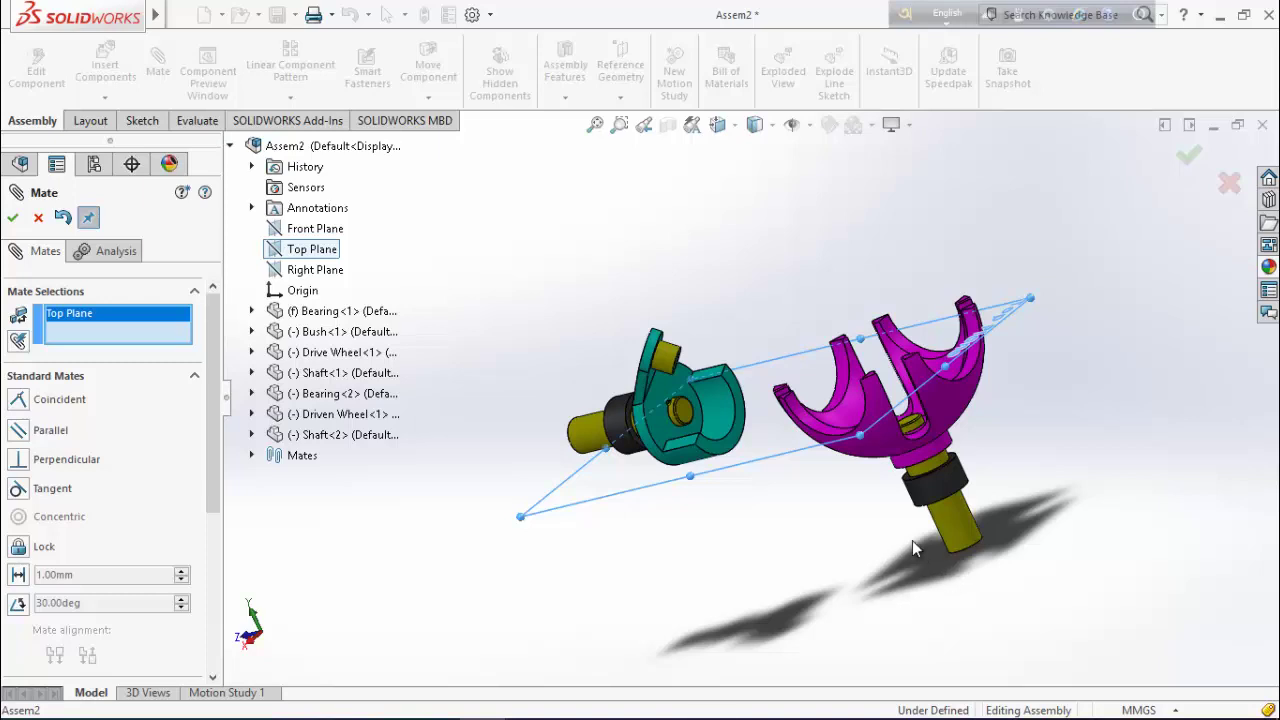
pyautogui.moveTo(913, 542); pyautogui.dragTo(866, 440, button='middle')
pyautogui.click(877, 452)
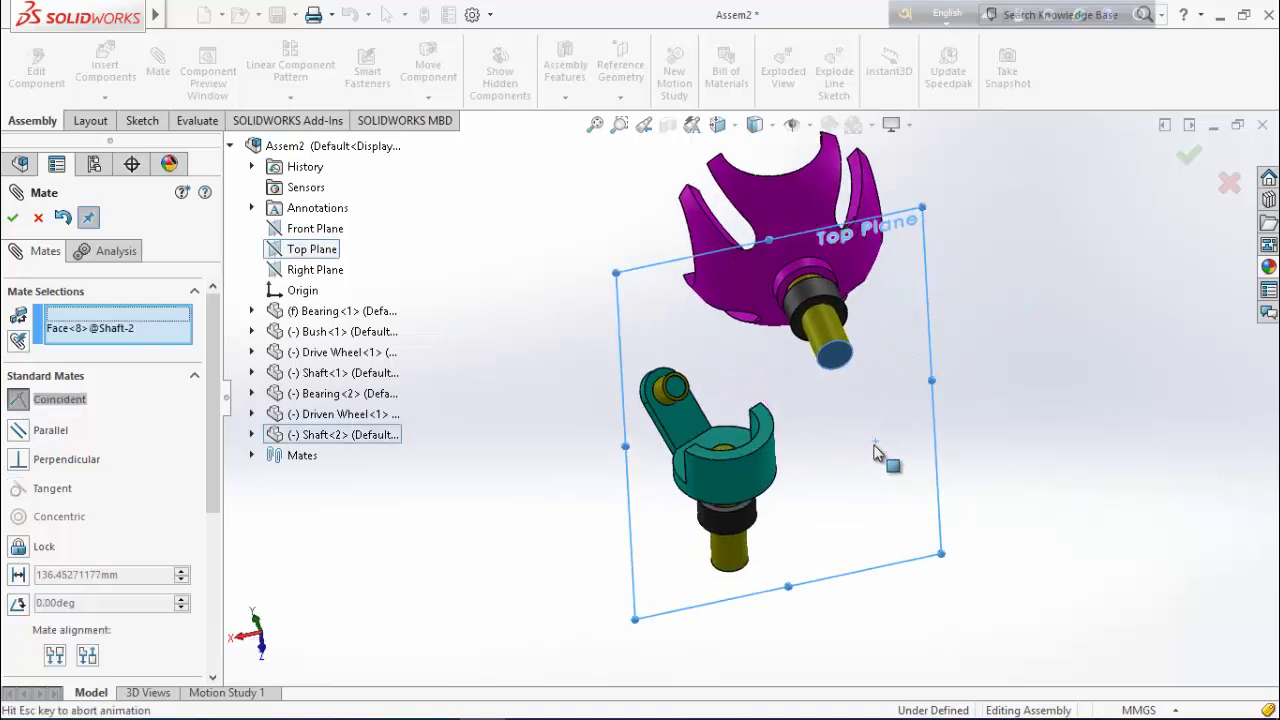
pyautogui.click(18, 431)
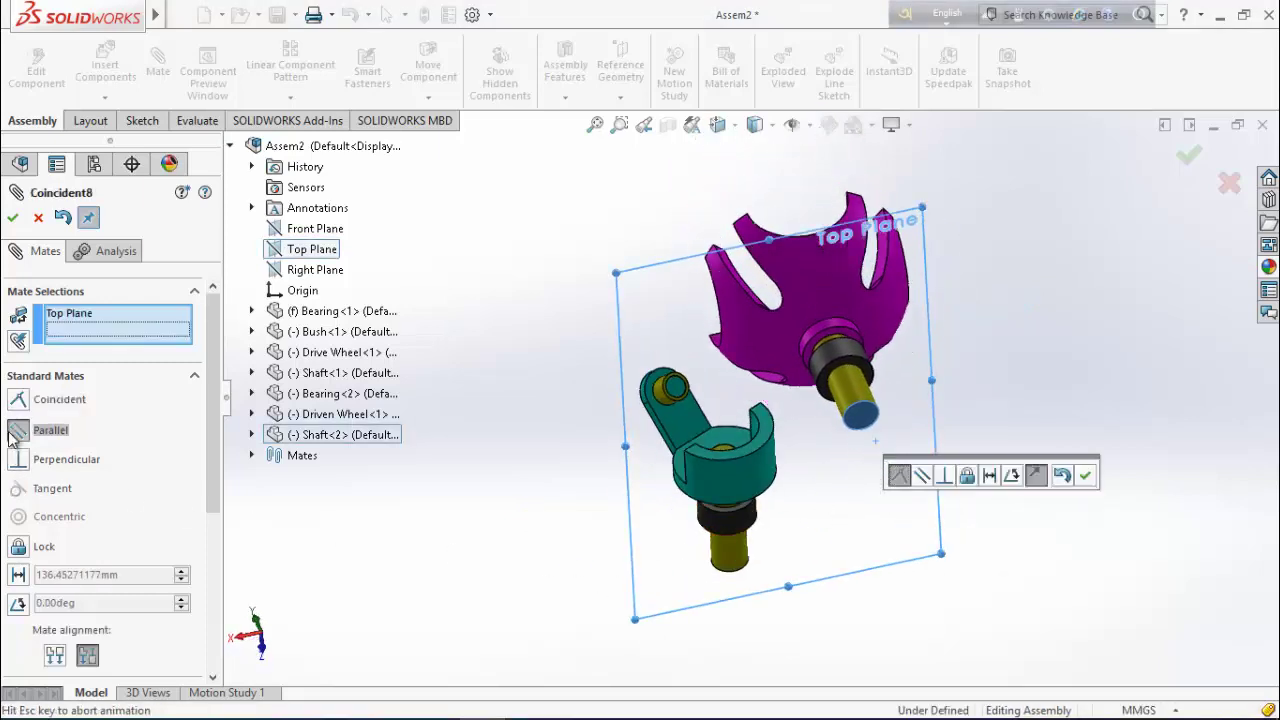
pyautogui.click(13, 219)
# Add a concentric mate between a concave arc face of the Driven Wheel and the Drive Wheel's outer cylindrical locking face
pyautogui.moveTo(617, 215); pyautogui.dragTo(808, 390, button='middle')
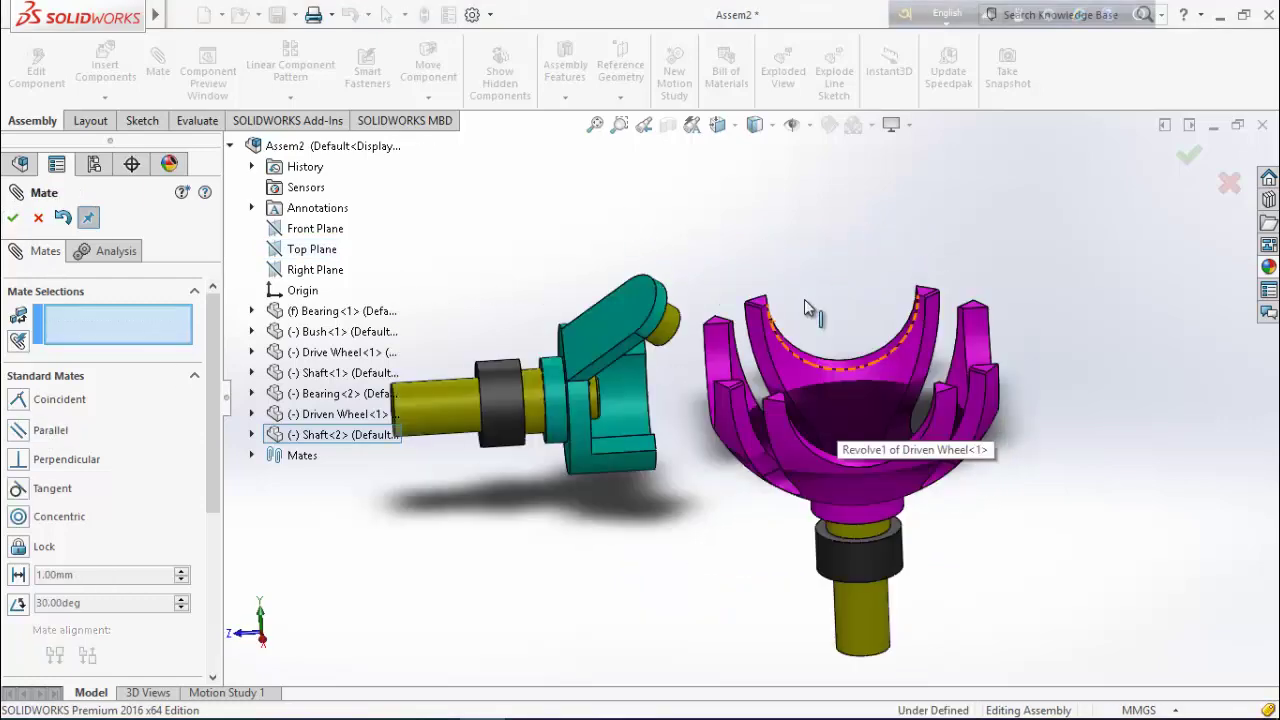
pyautogui.scroll(-4, 808, 390)
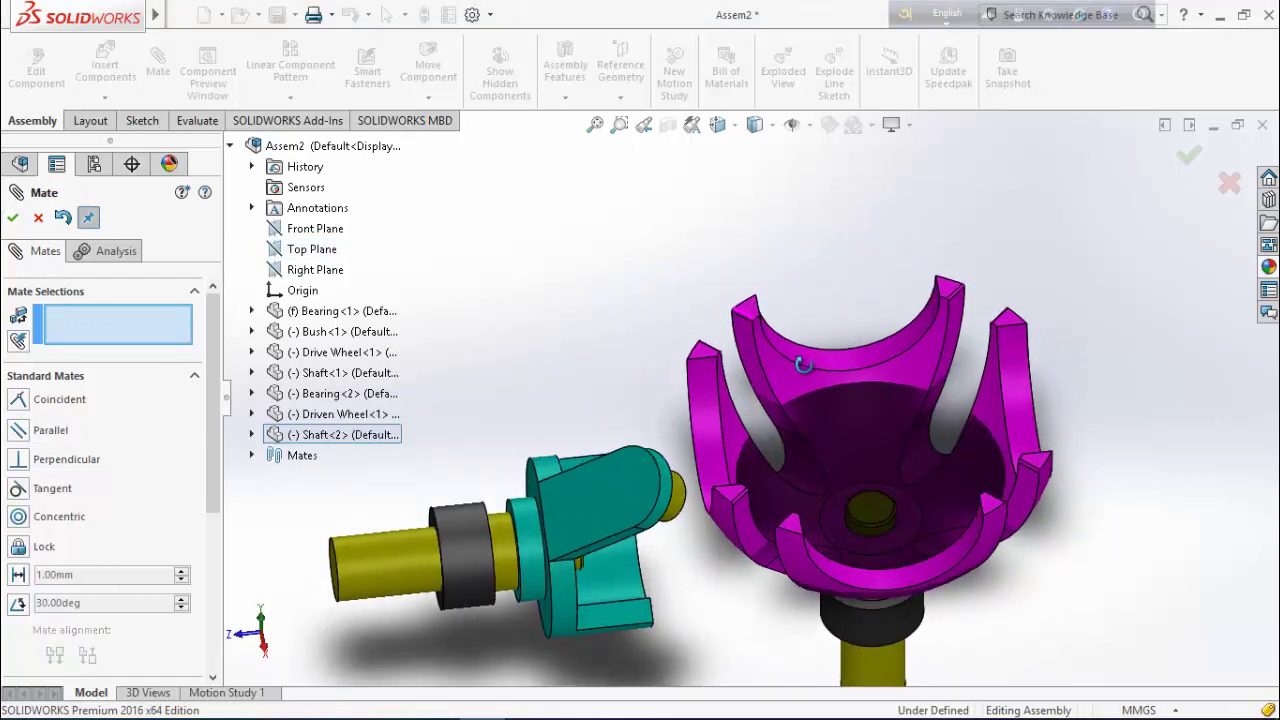
pyautogui.click(707, 440)
pyautogui.moveTo(726, 664); pyautogui.dragTo(600, 620, button='middle')
pyautogui.click(602, 600)
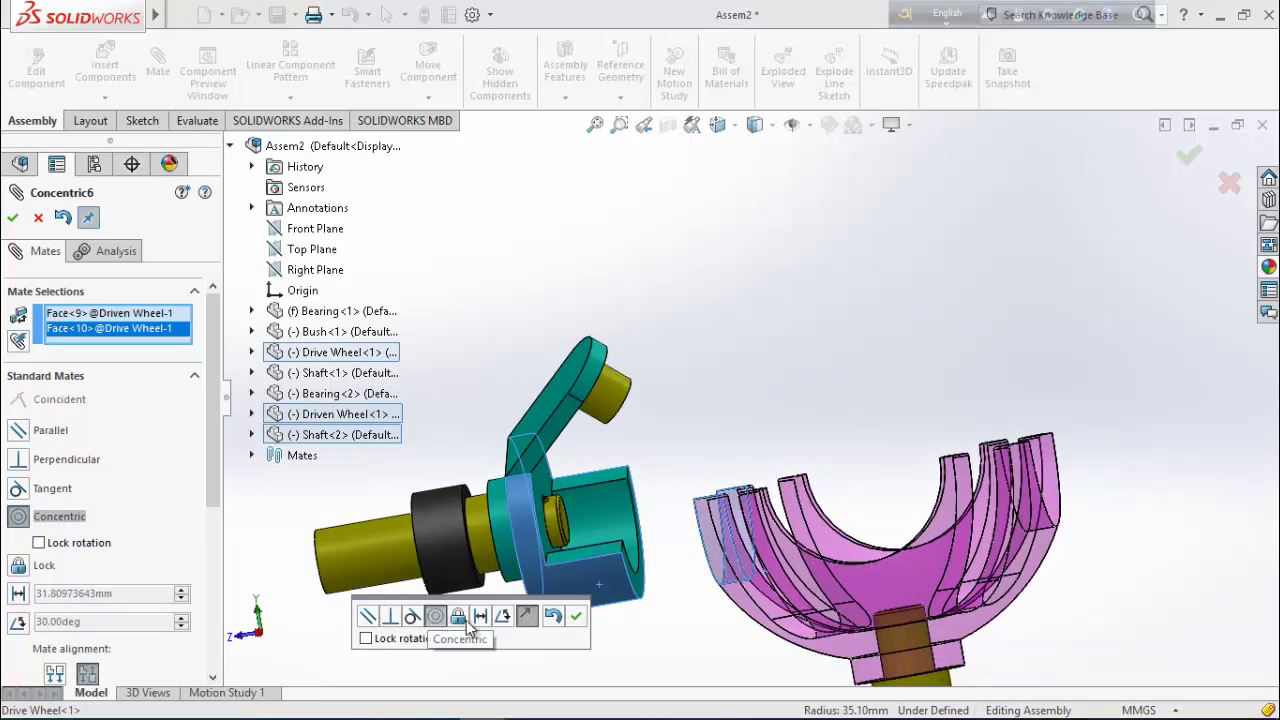
pyautogui.click(576, 615)
pyautogui.press('f')
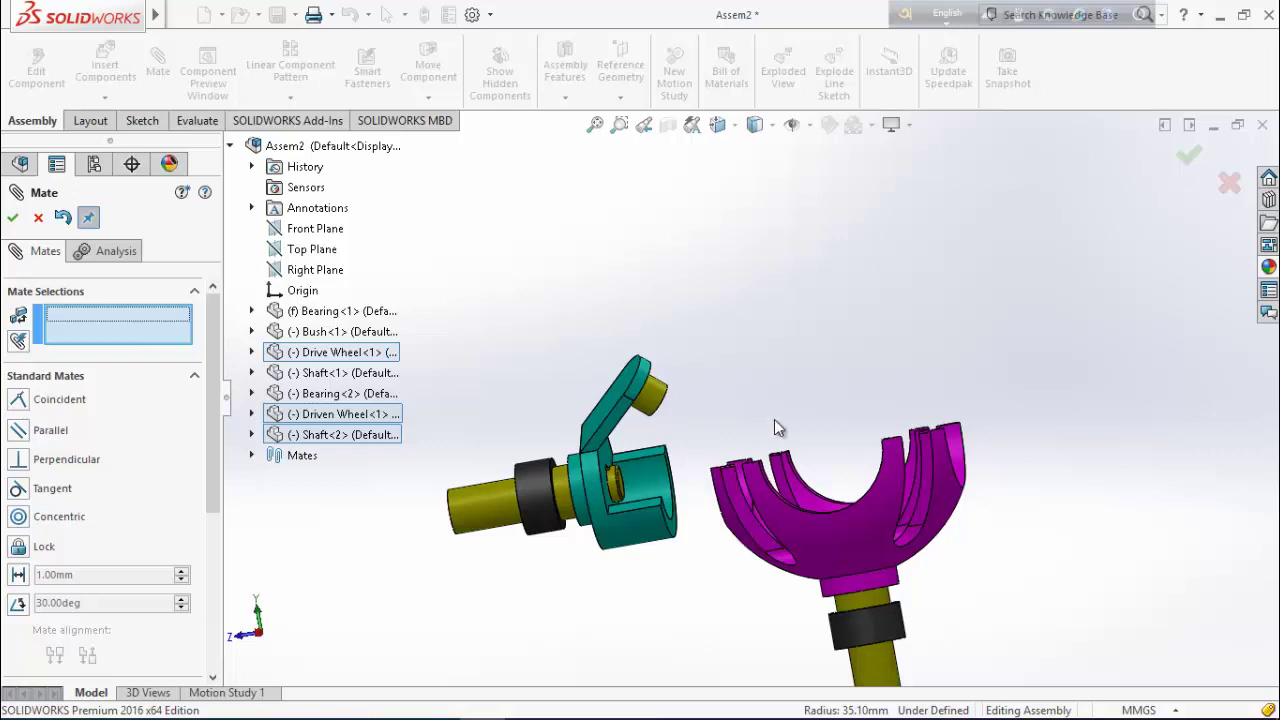
# Close the Mate command, turn the Drive Wheel slightly and move the Driven Wheel group up against the Drive Wheel's locking rim
pyautogui.moveTo(779, 428); pyautogui.dragTo(722, 475, button='middle')
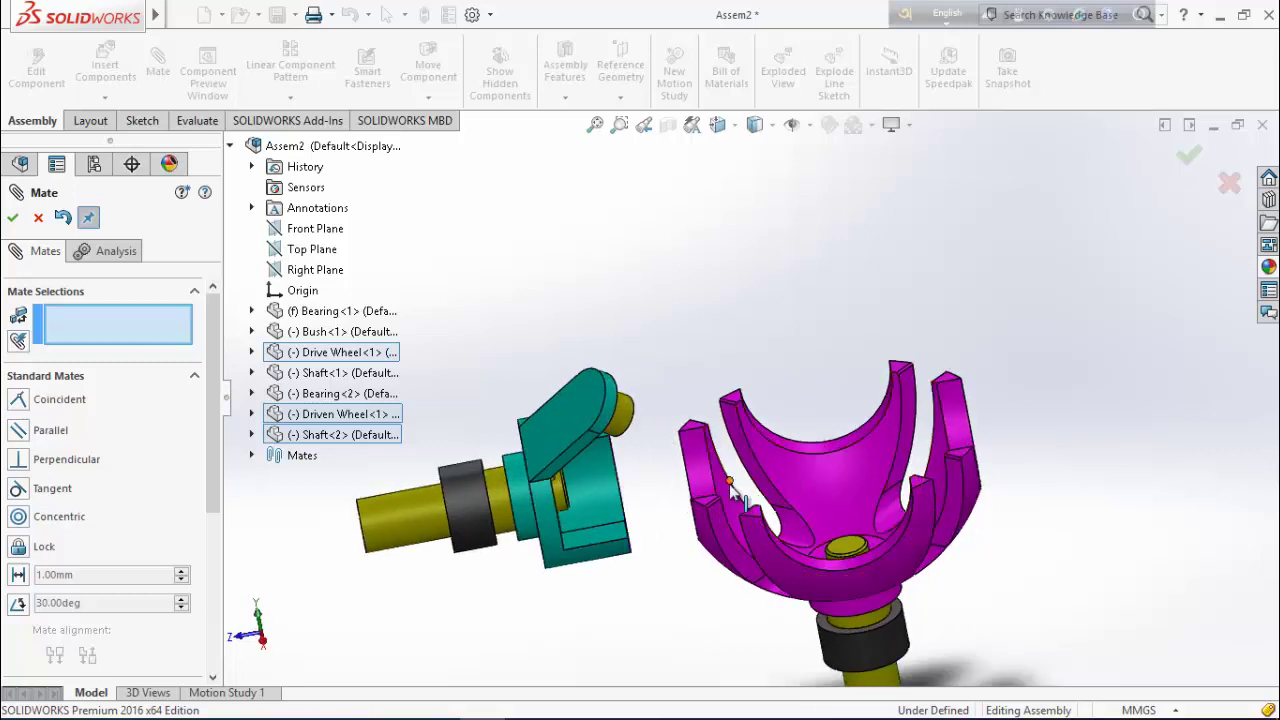
pyautogui.scroll(-3, 740, 364)
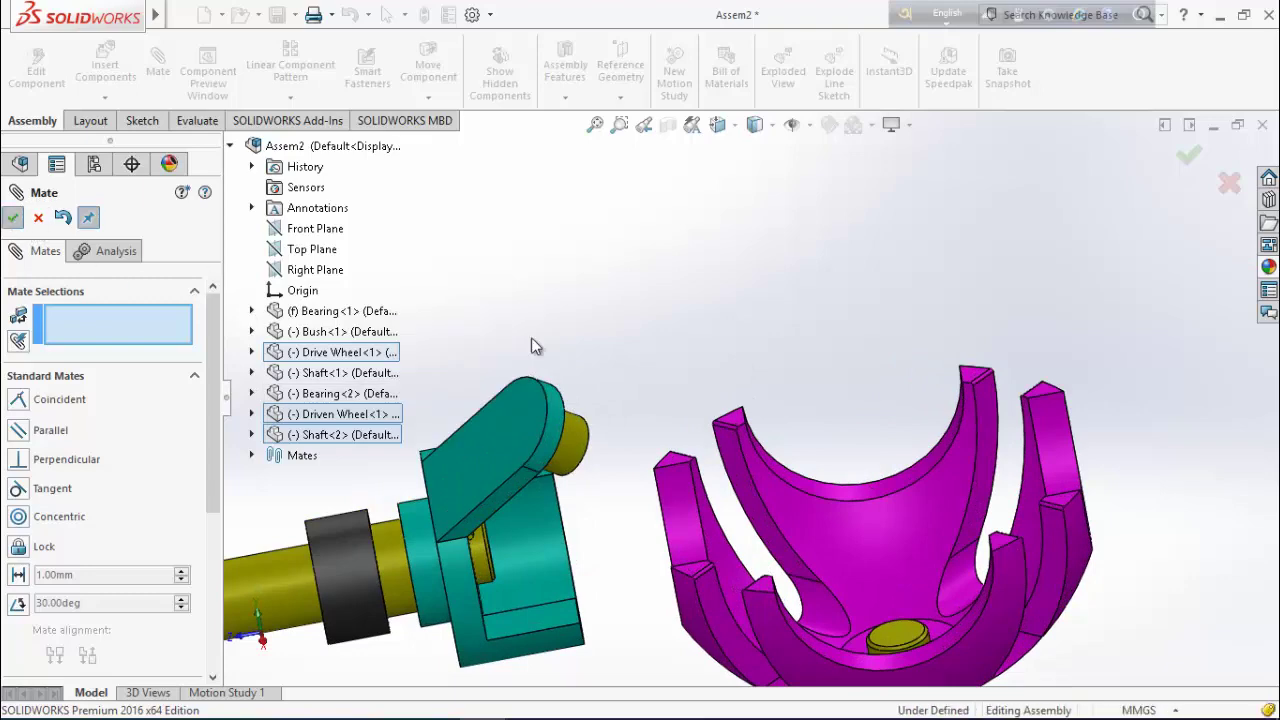
pyautogui.press('Escape')
pyautogui.moveTo(895, 545); pyautogui.dragTo(691, 471, button='middle')
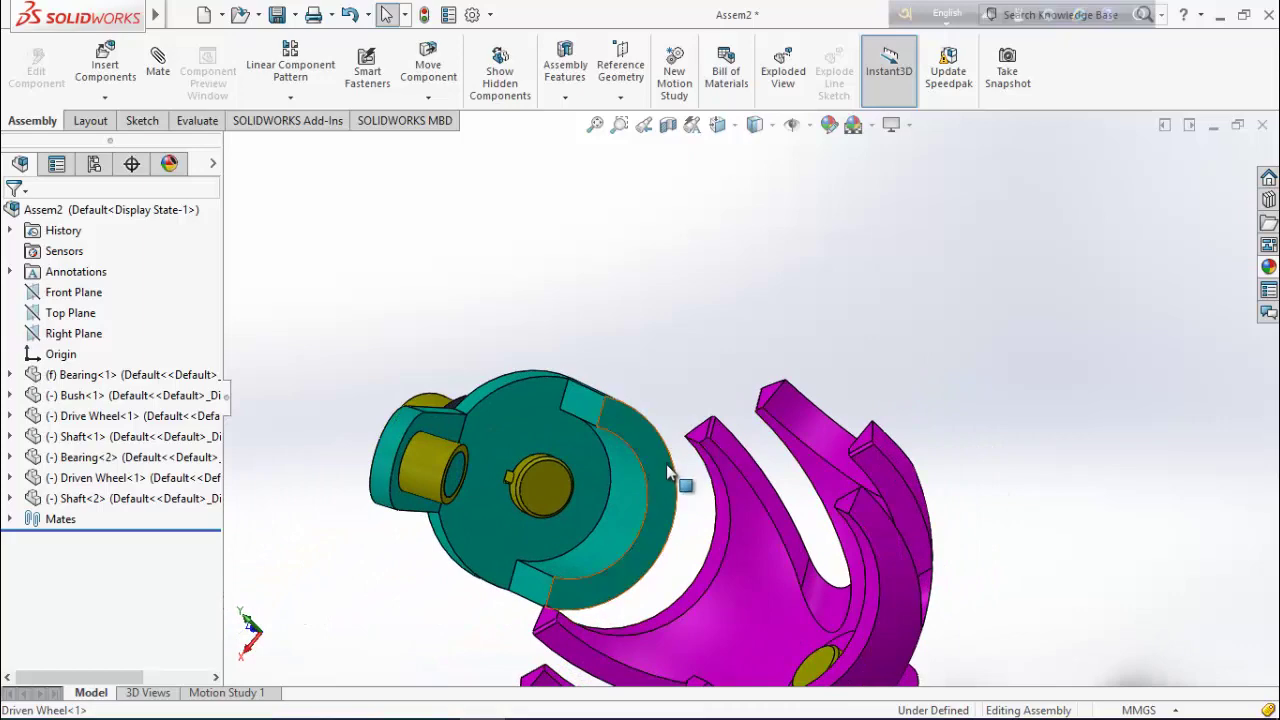
pyautogui.moveTo(668, 474)
pyautogui.mouseDown()
pyautogui.moveTo(700, 537)
pyautogui.moveTo(694, 494)
pyautogui.moveTo(709, 529)
pyautogui.mouseUp()
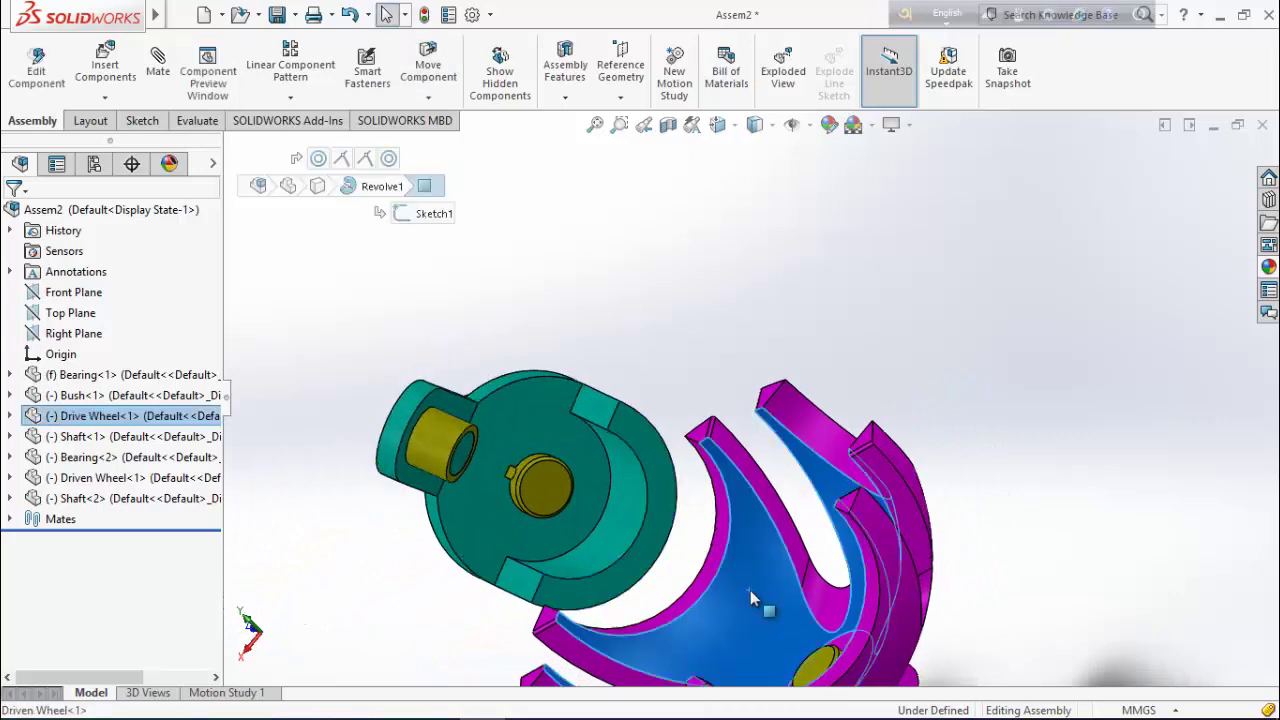
pyautogui.moveTo(751, 597); pyautogui.dragTo(715, 533)
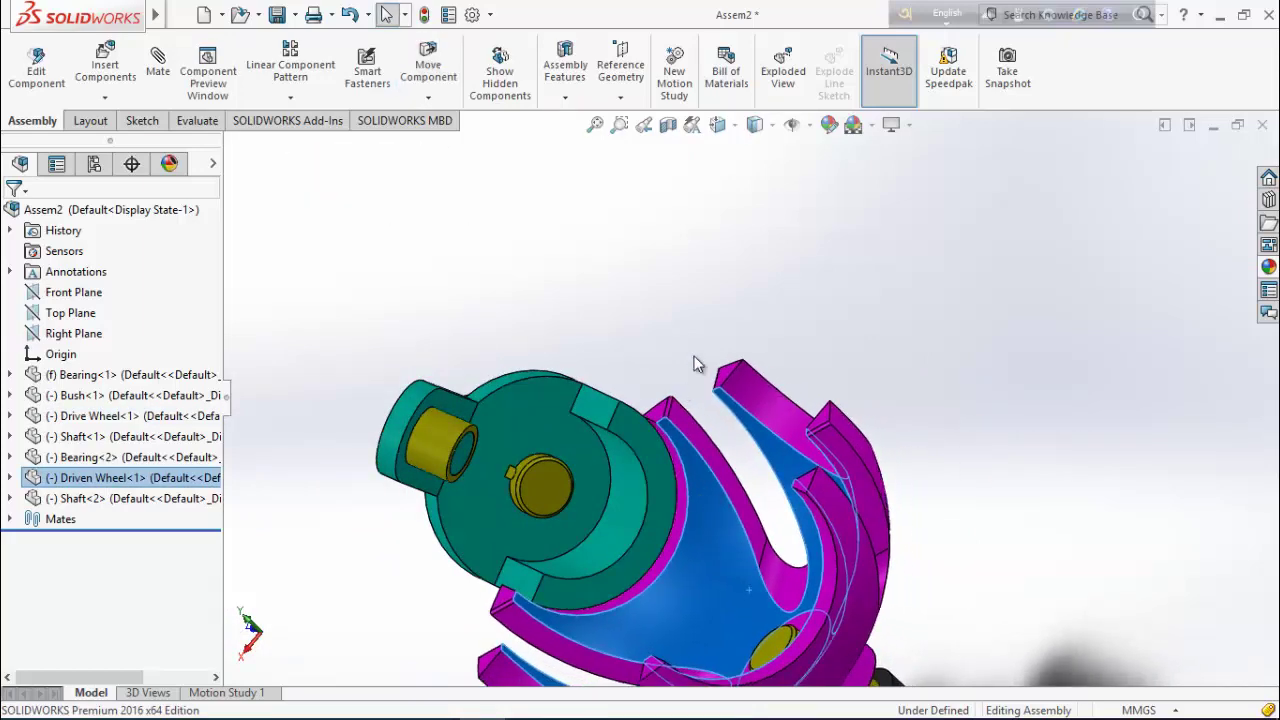
pyautogui.moveTo(697, 364); pyautogui.dragTo(716, 426, button='middle')
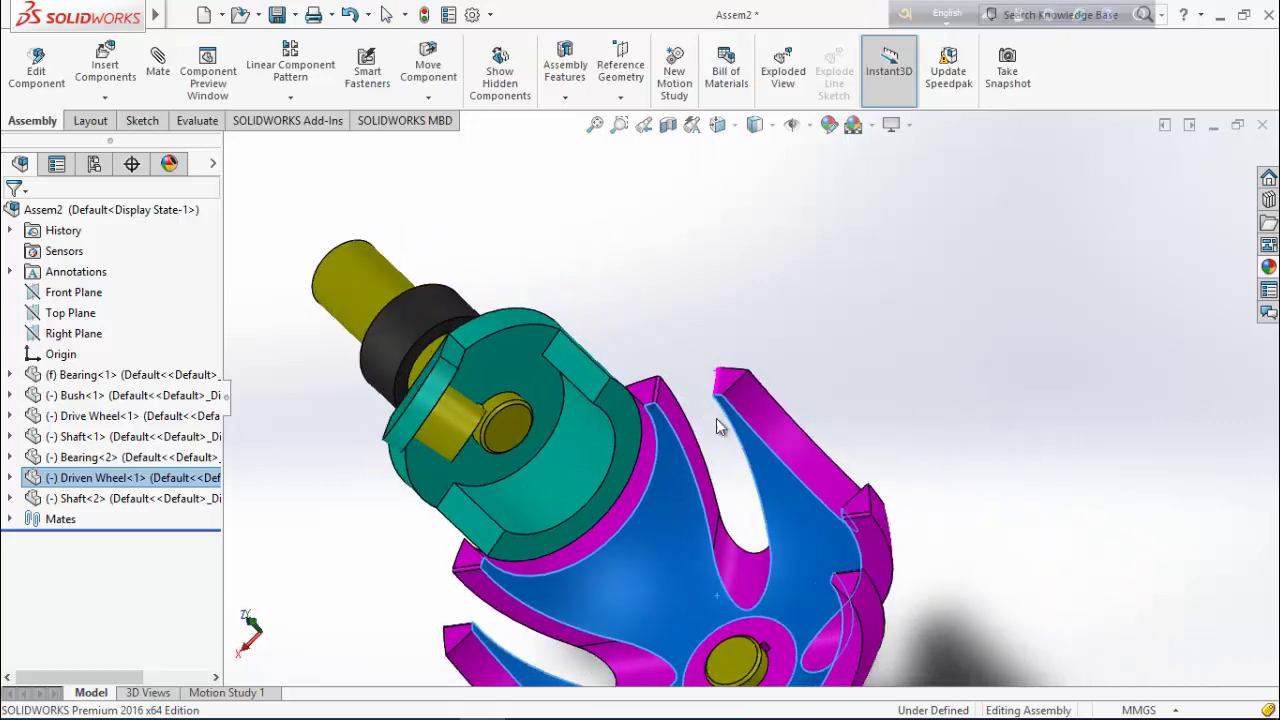
pyautogui.moveTo(654, 547); pyautogui.dragTo(668, 525)
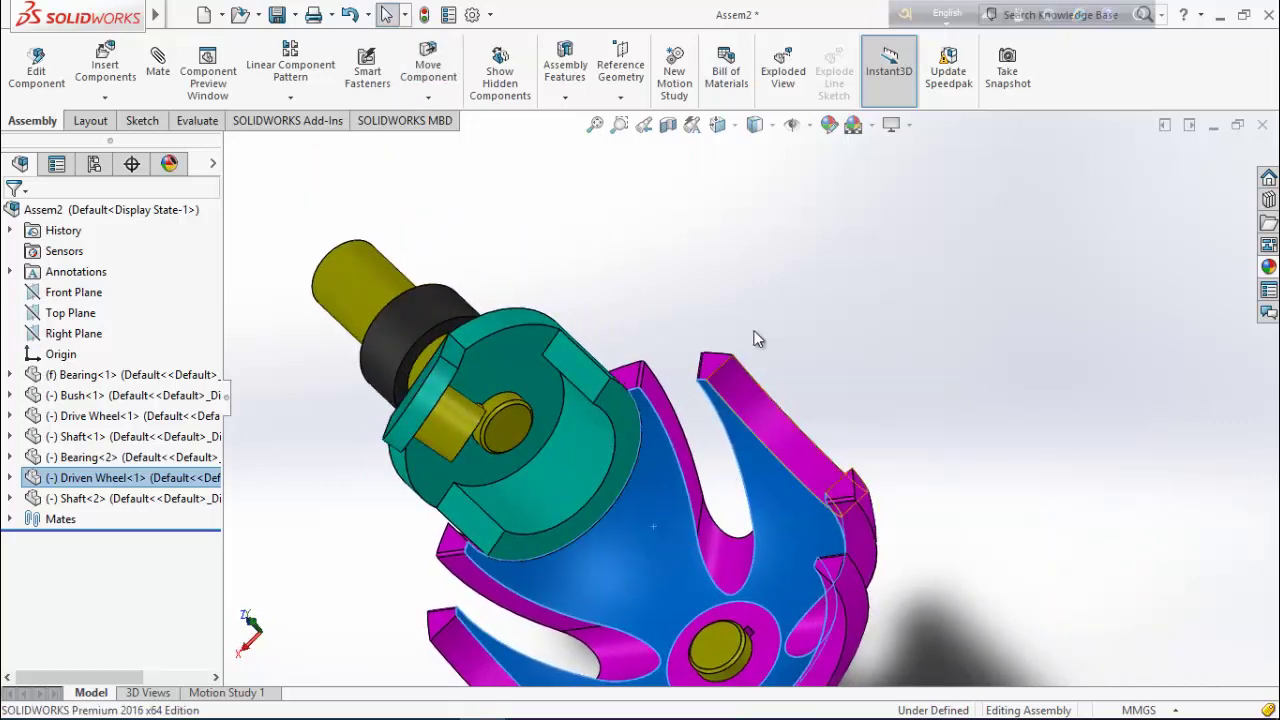
pyautogui.moveTo(757, 337); pyautogui.dragTo(766, 368, button='middle')
# Fix the second Bearing on the Driven Wheel's Shaft in its current position
pyautogui.click(336, 302)
pyautogui.scroll(3, 807, 316)
pyautogui.scroll(4, 785, 366)
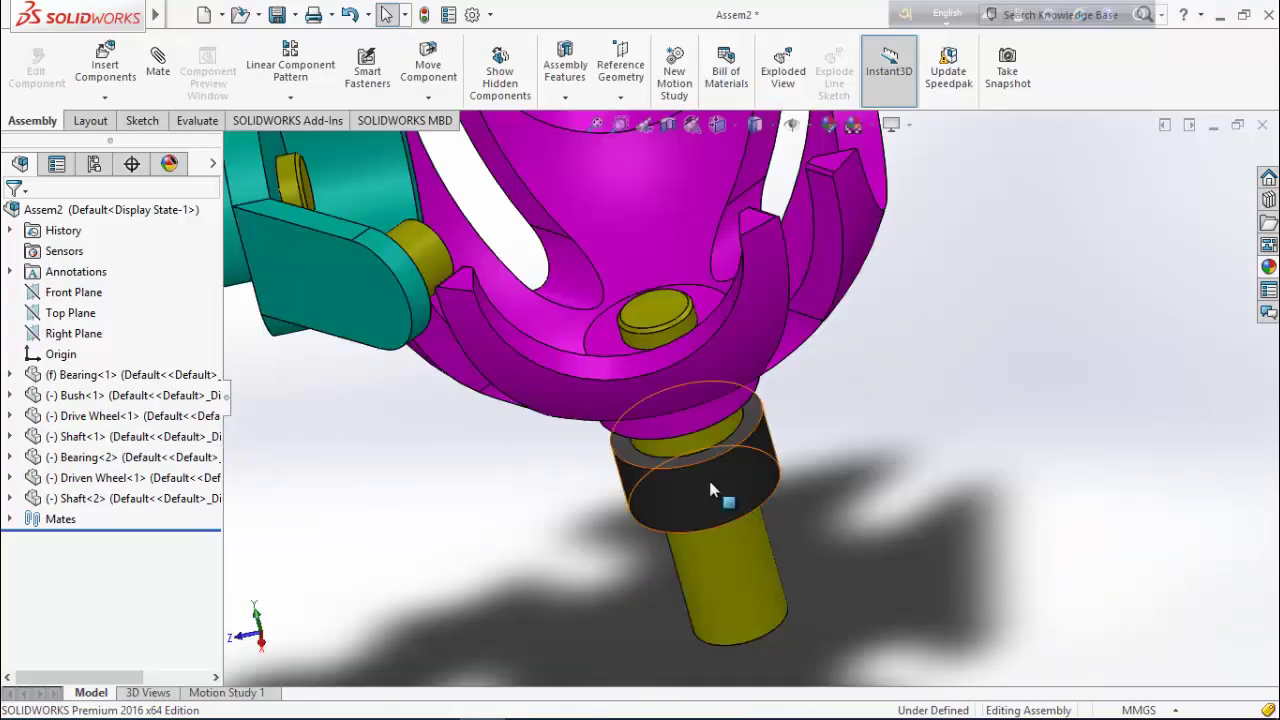
pyautogui.rightClick(710, 490)
pyautogui.click(745, 383)
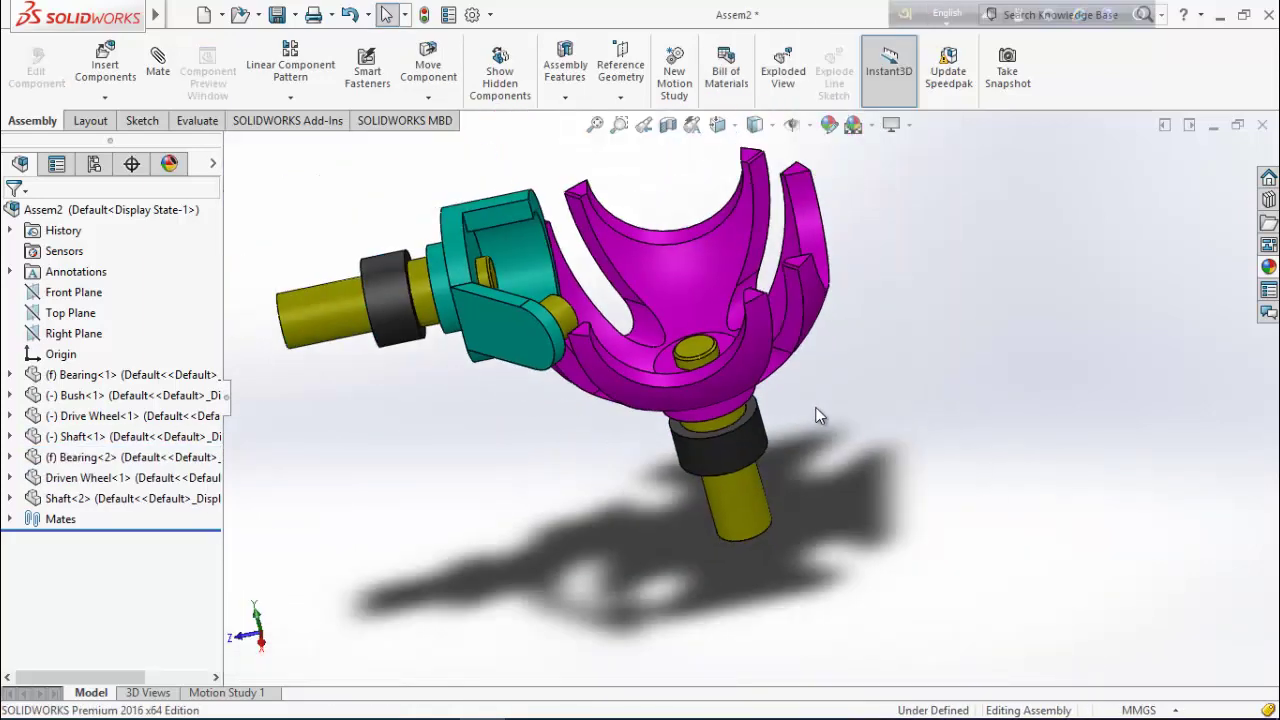
# Delete the Concentric6 mate between the Drive Wheel and the Driven Wheel
pyautogui.scroll(2, 815, 407)
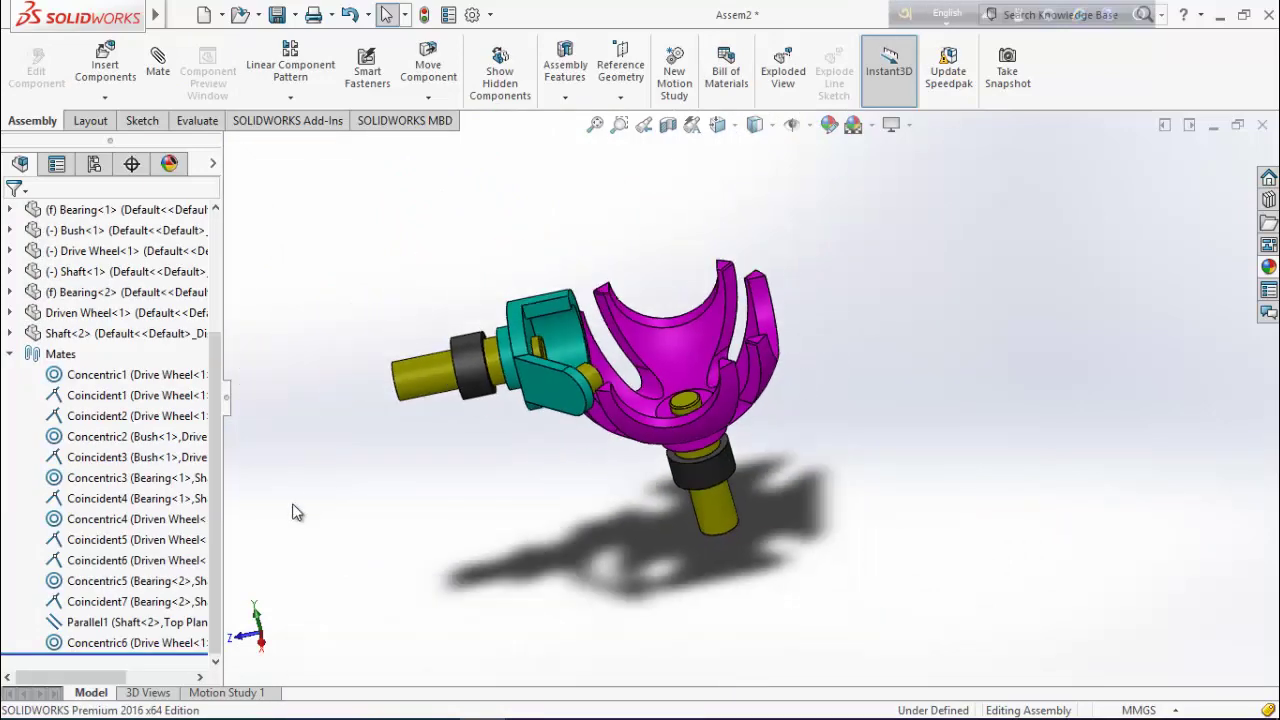
pyautogui.rightClick(96, 643)
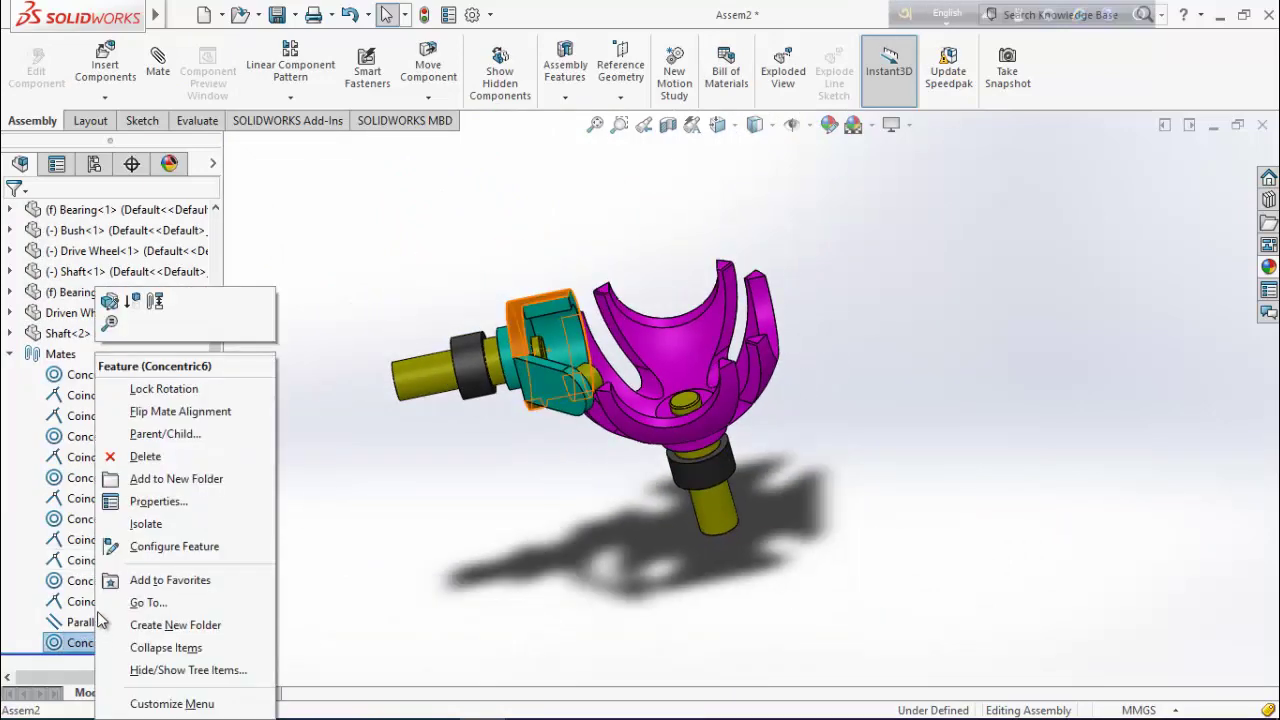
pyautogui.click(140, 456)
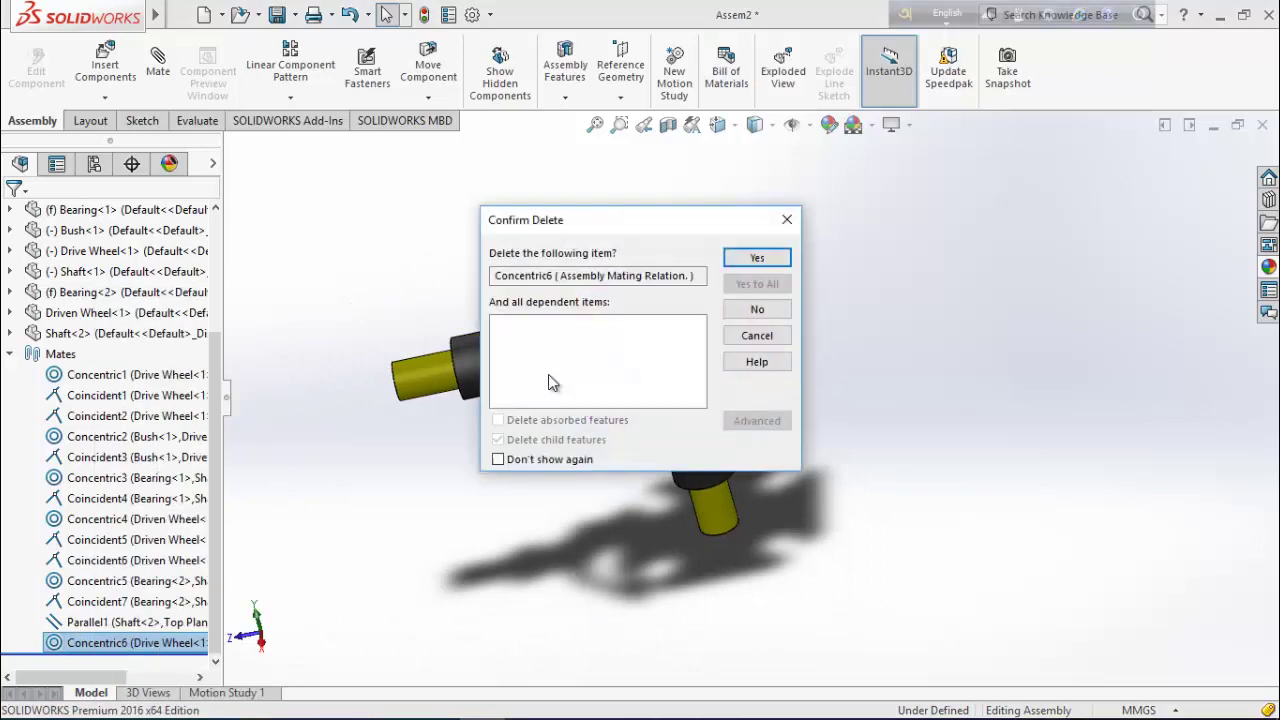
pyautogui.click(760, 260)
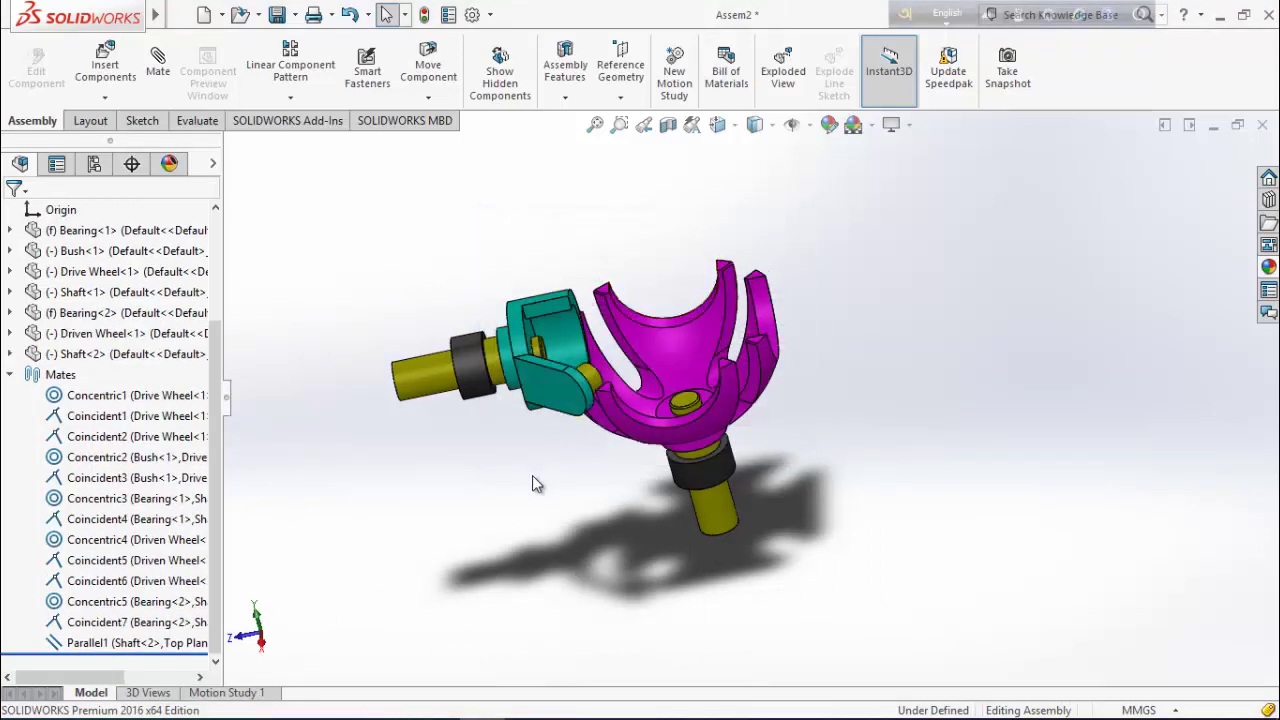
# Rebuild and save the assembly as Assem2.SLDASM in the Spherical Geneva Mechanism folder
pyautogui.moveTo(532, 475)
pyautogui.mouseDown(button='middle')
pyautogui.moveTo(509, 517)
pyautogui.moveTo(537, 480)
pyautogui.mouseUp(button='middle')
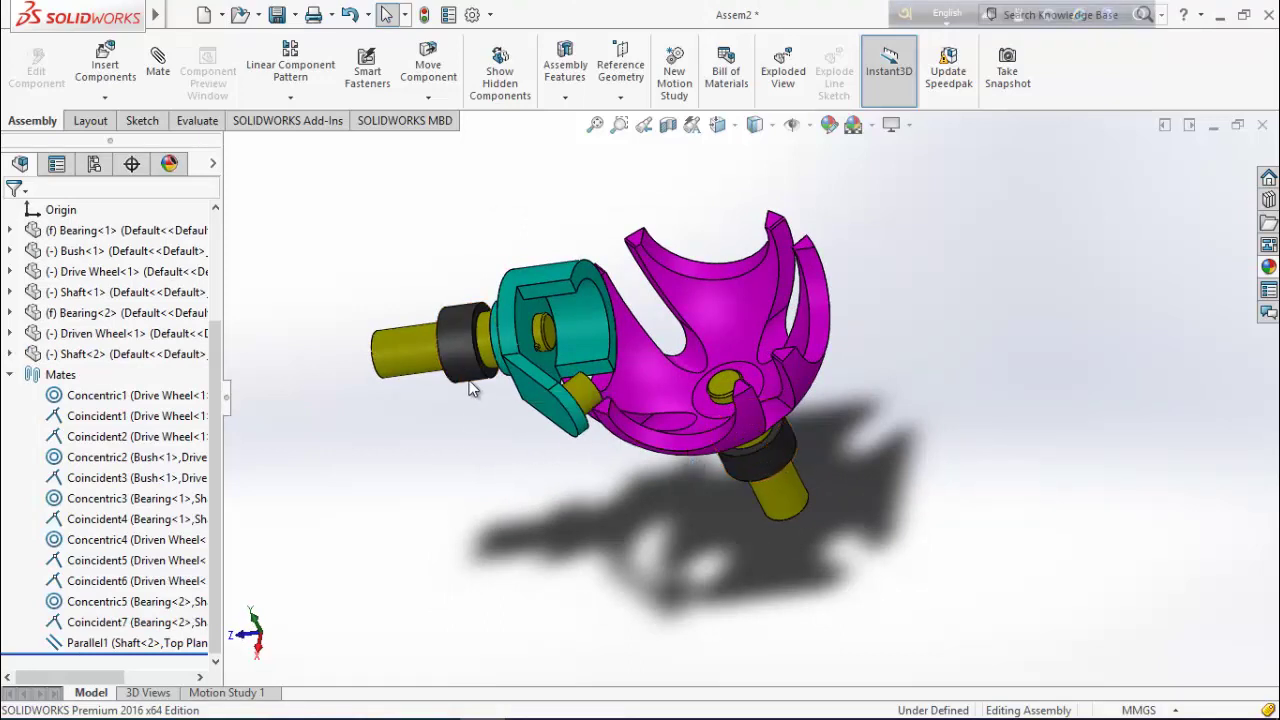
pyautogui.moveTo(487, 476); pyautogui.dragTo(437, 502, button='middle')
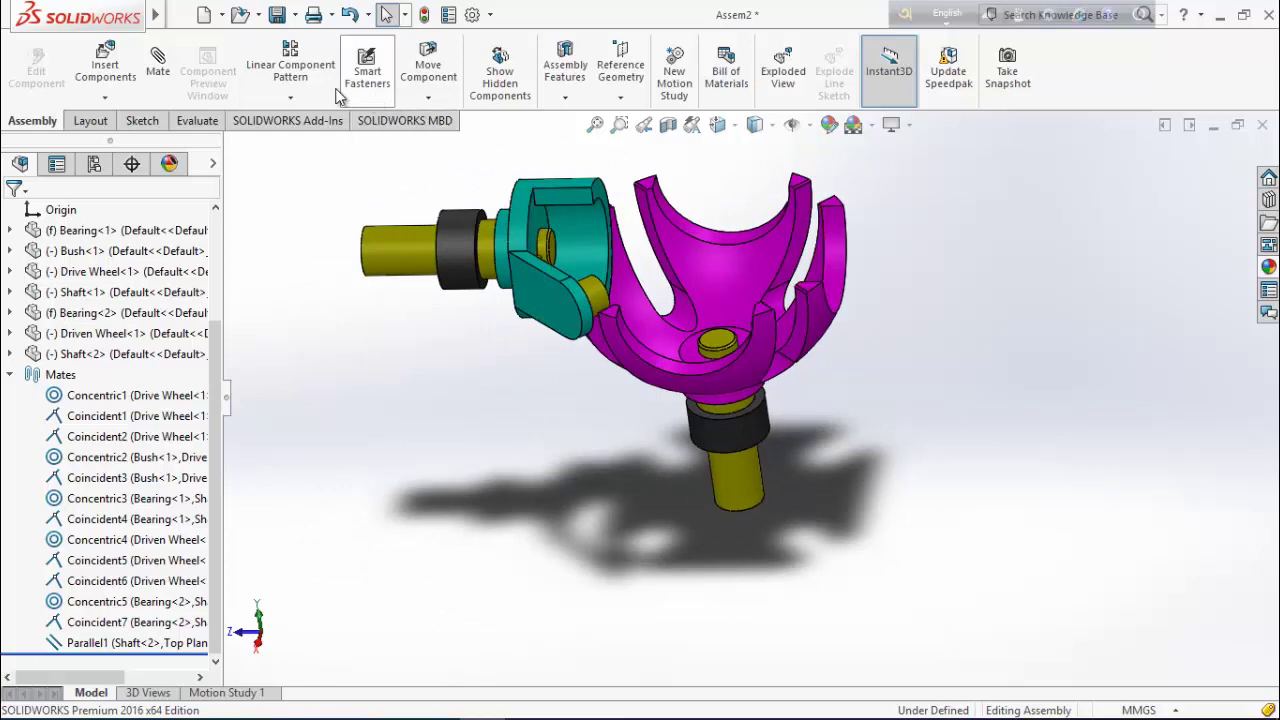
pyautogui.click(277, 15)
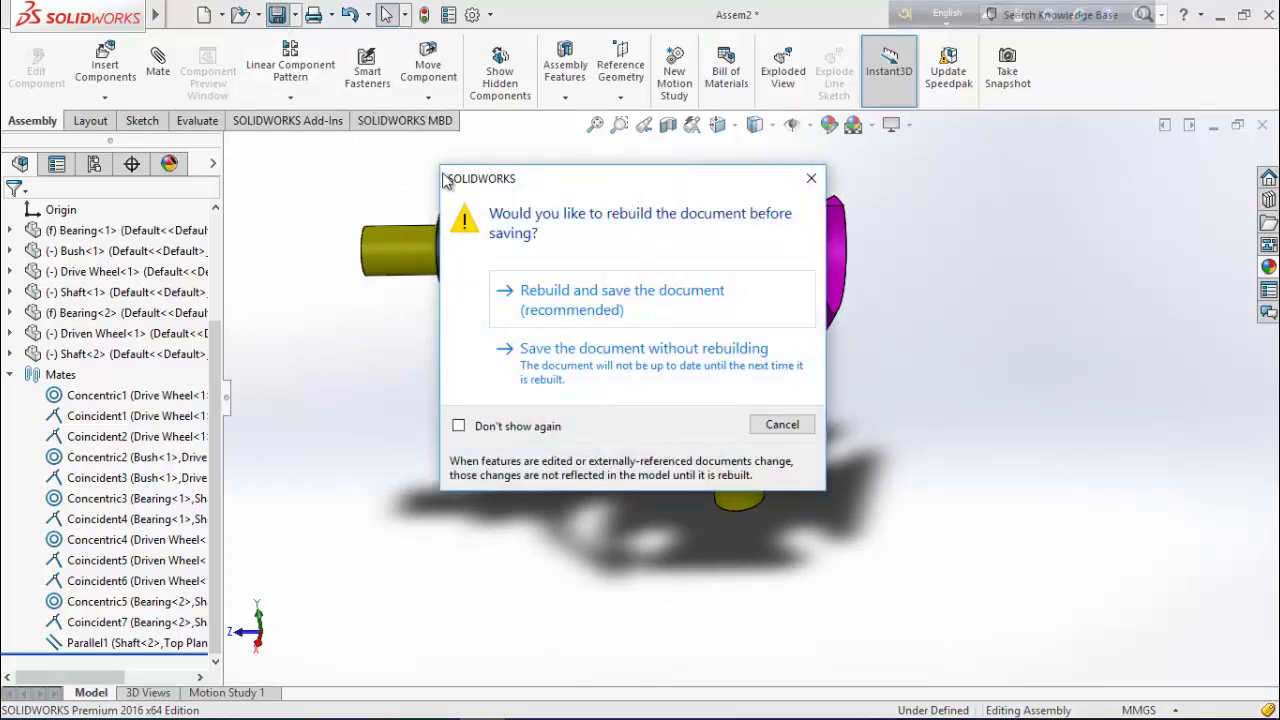
pyautogui.click(516, 309)
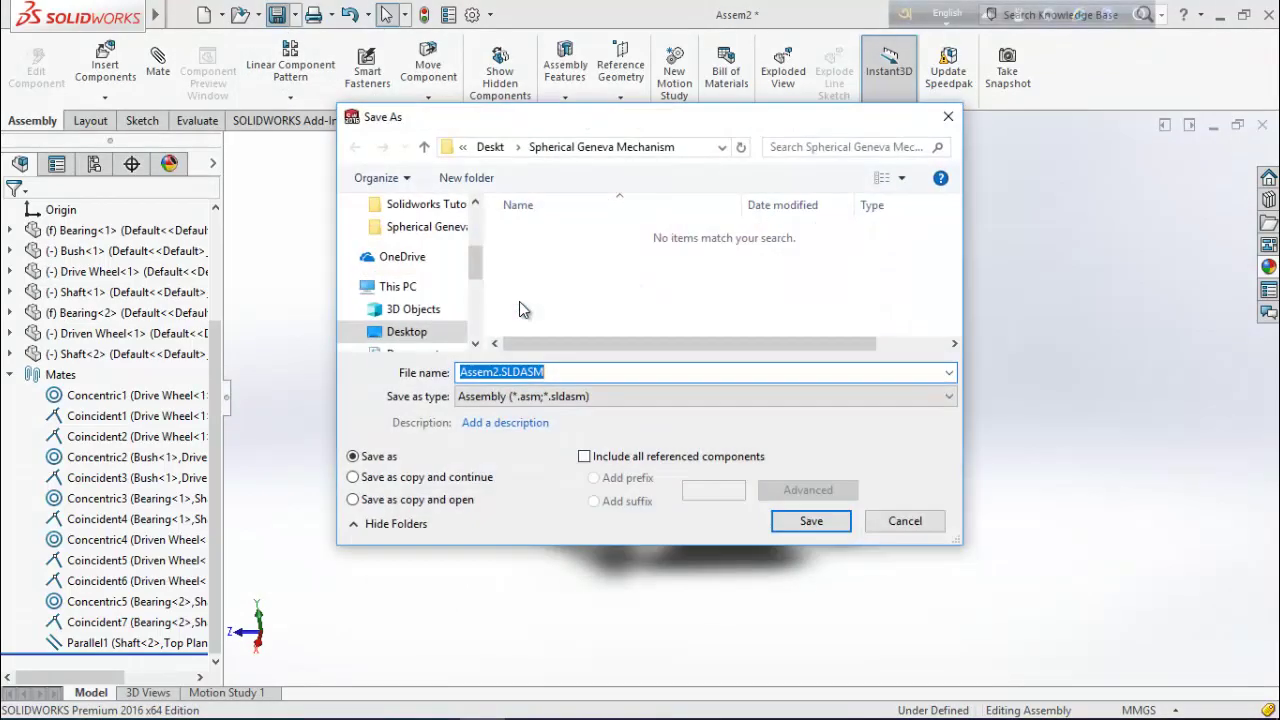
pyautogui.click(812, 528)
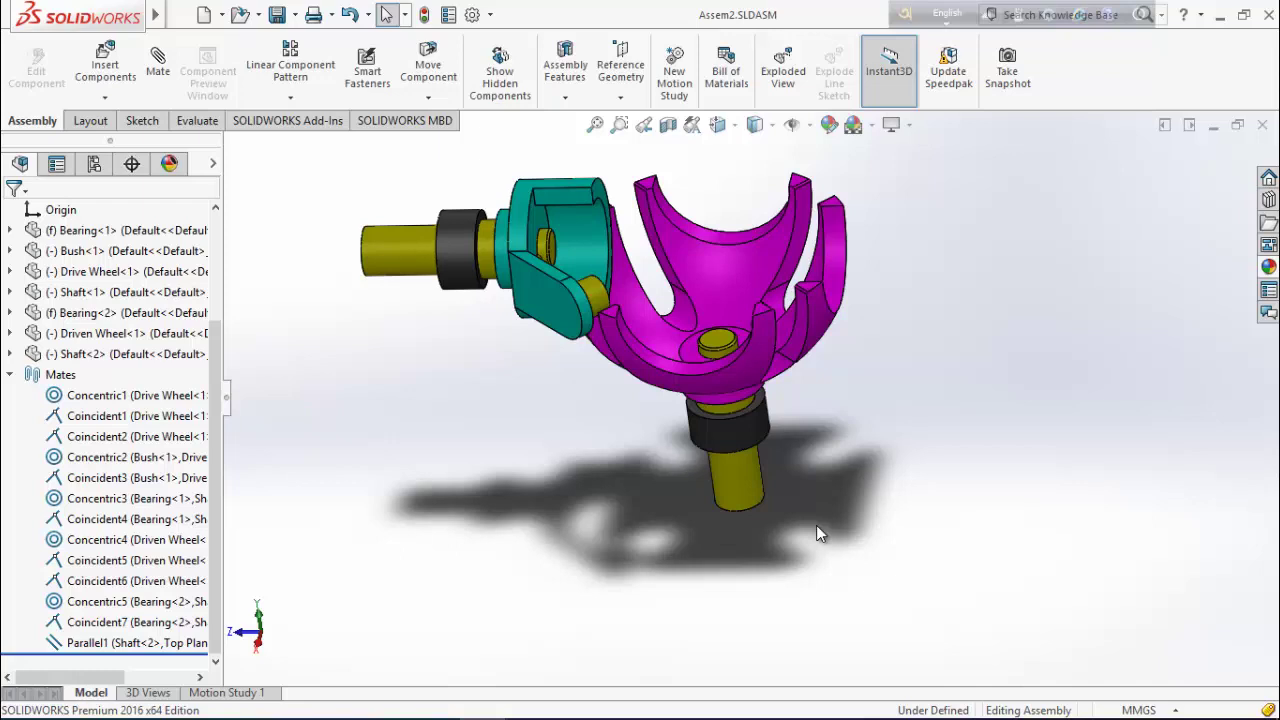
# Open Motion Study 1, set its study type to Motion Analysis and expand its timeline
pyautogui.click(229, 692)
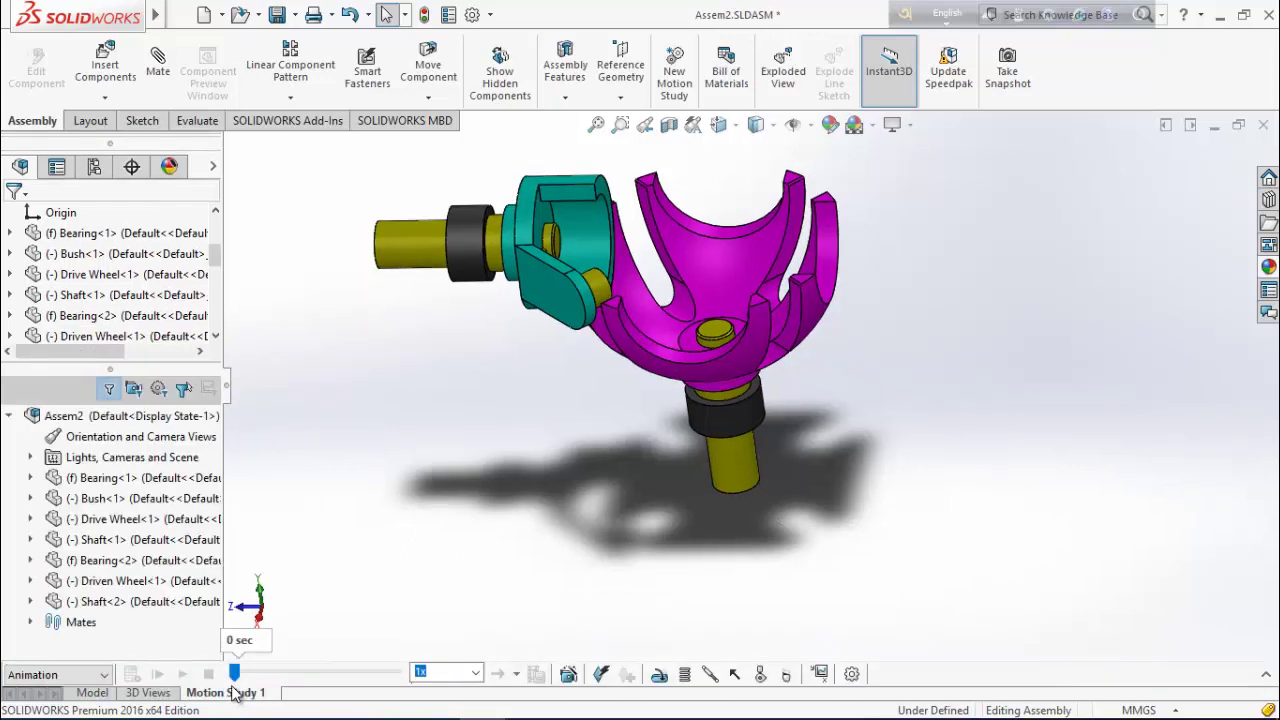
pyautogui.click(75, 675)
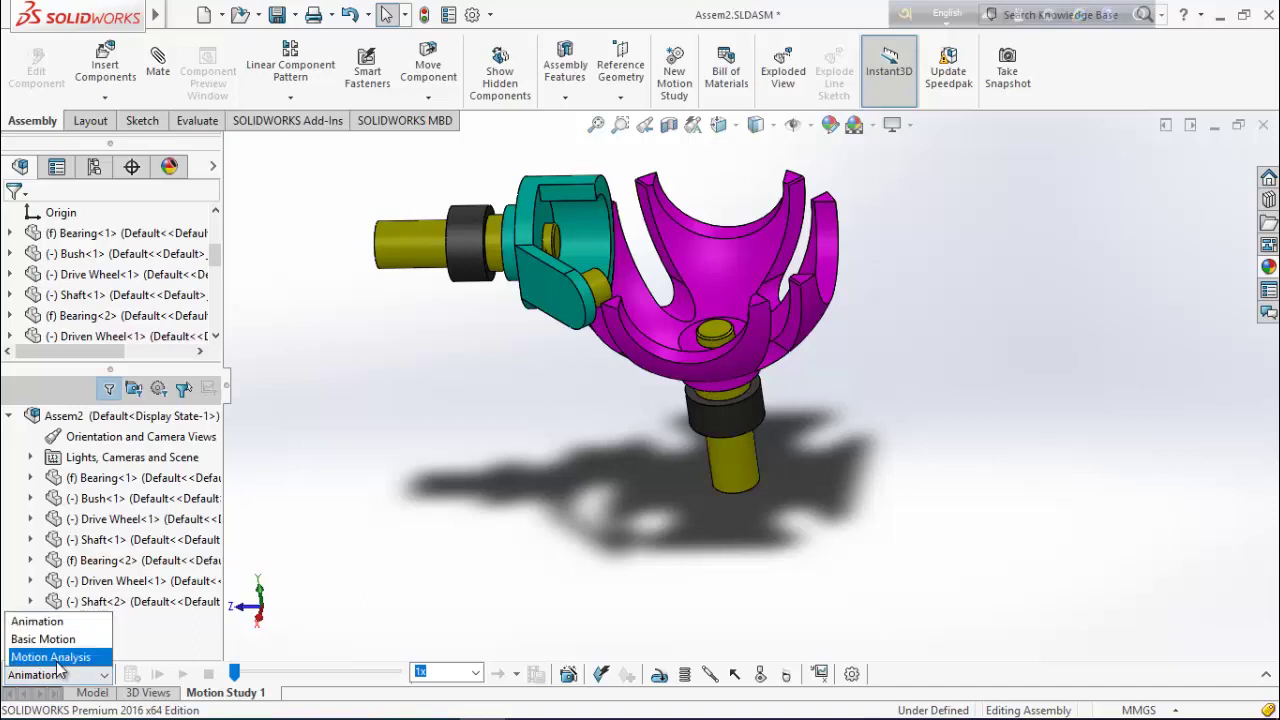
pyautogui.click(50, 653)
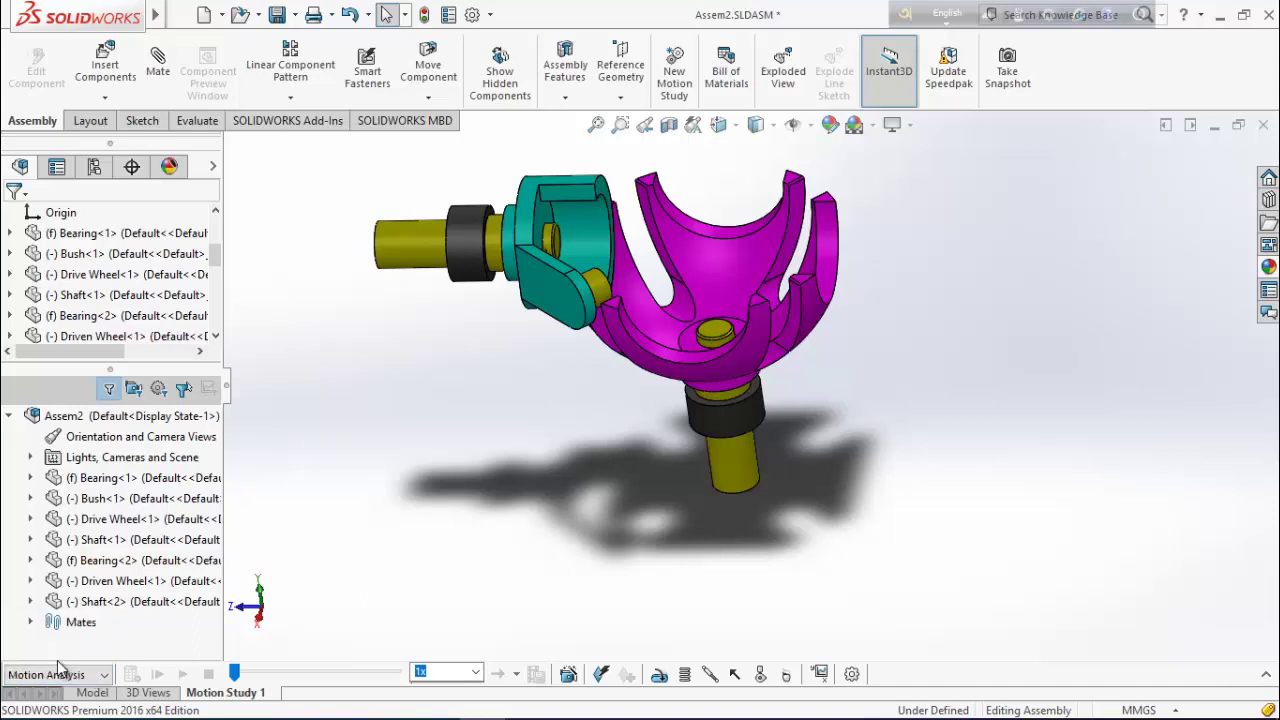
pyautogui.click(1268, 675)
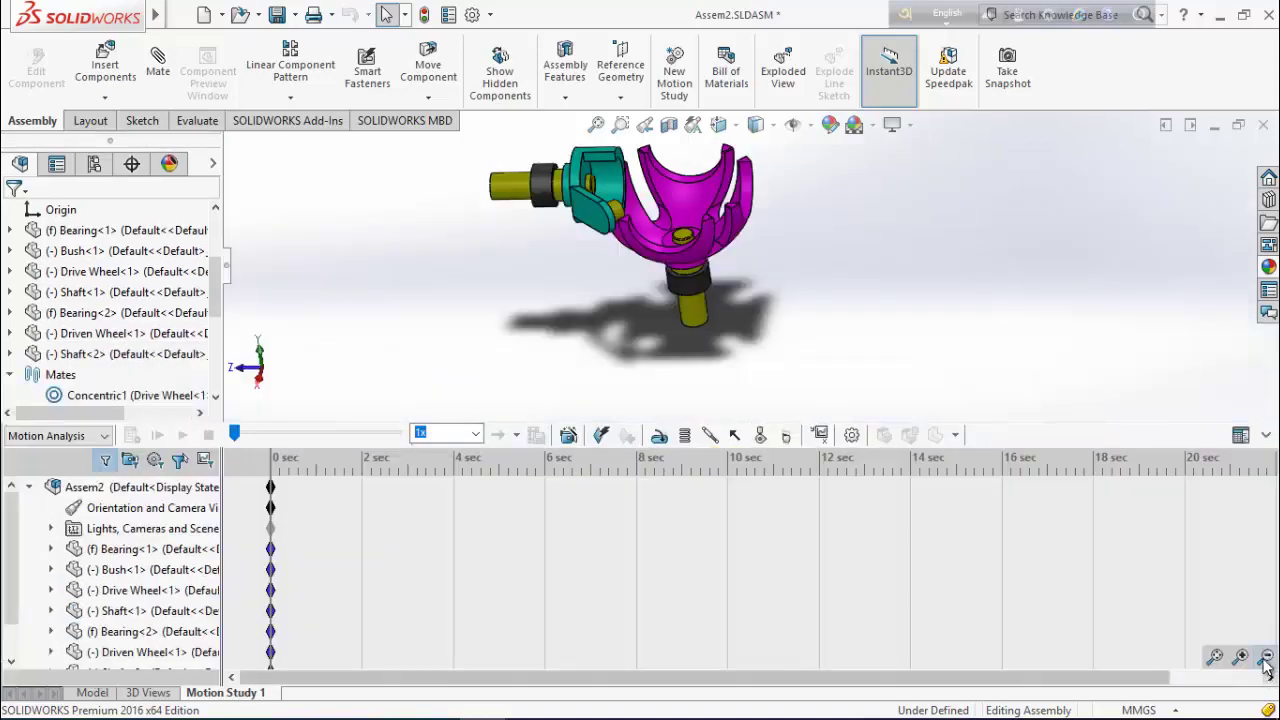
# Review and accept the study's Motion Analysis properties, and extend the study duration to 16 seconds
pyautogui.click(377, 494)
pyautogui.click(853, 437)
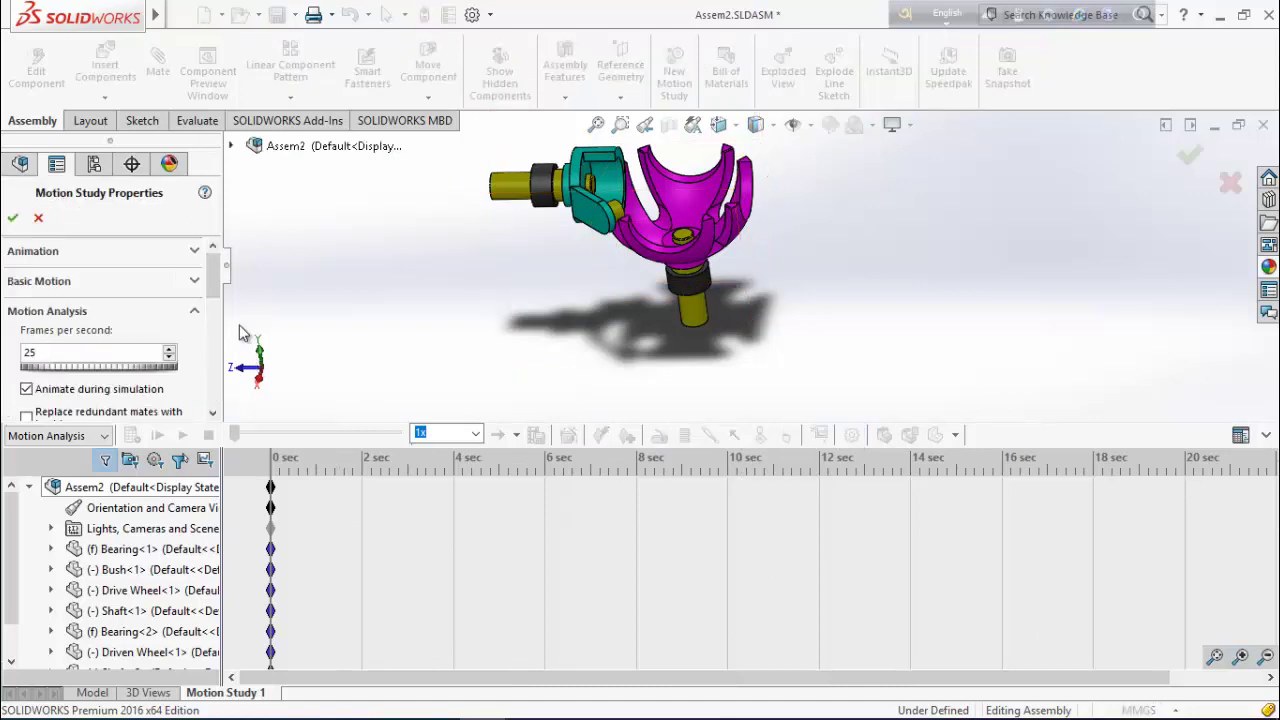
pyautogui.scroll(-2, 215, 286)
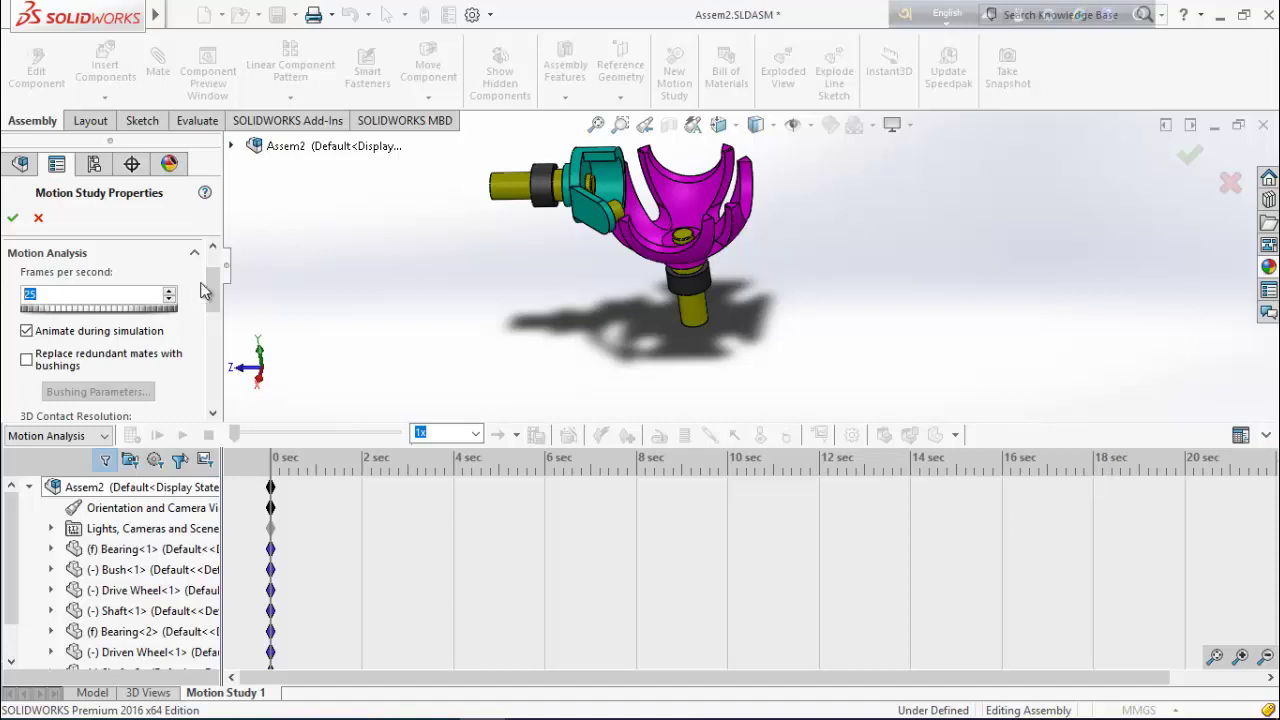
pyautogui.scroll(-5, 210, 290)
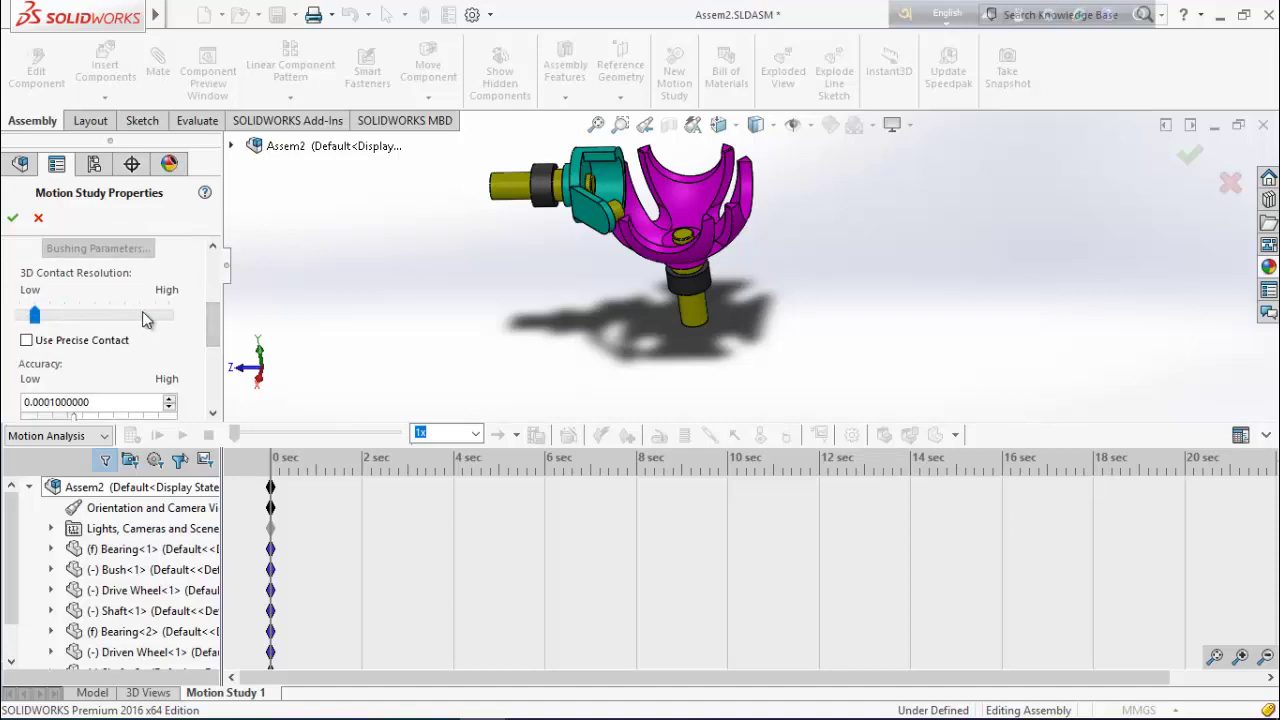
pyautogui.click(13, 219)
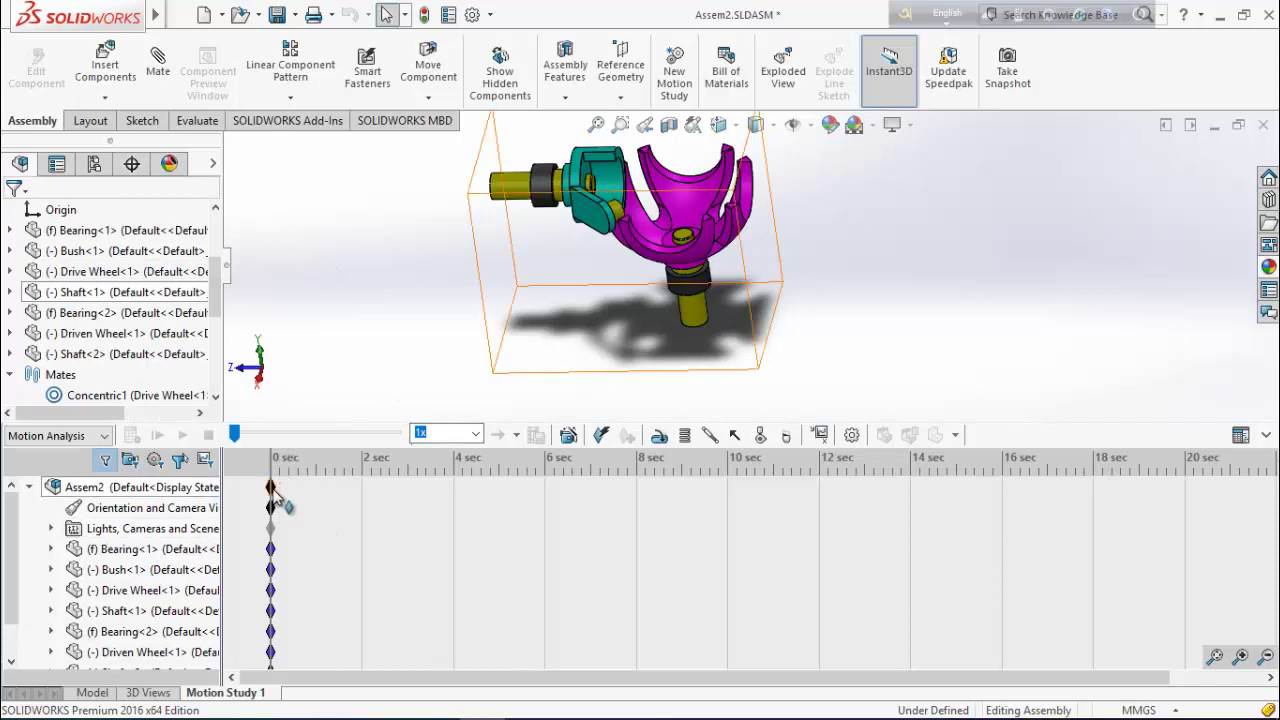
pyautogui.moveTo(272, 490); pyautogui.dragTo(412, 492)
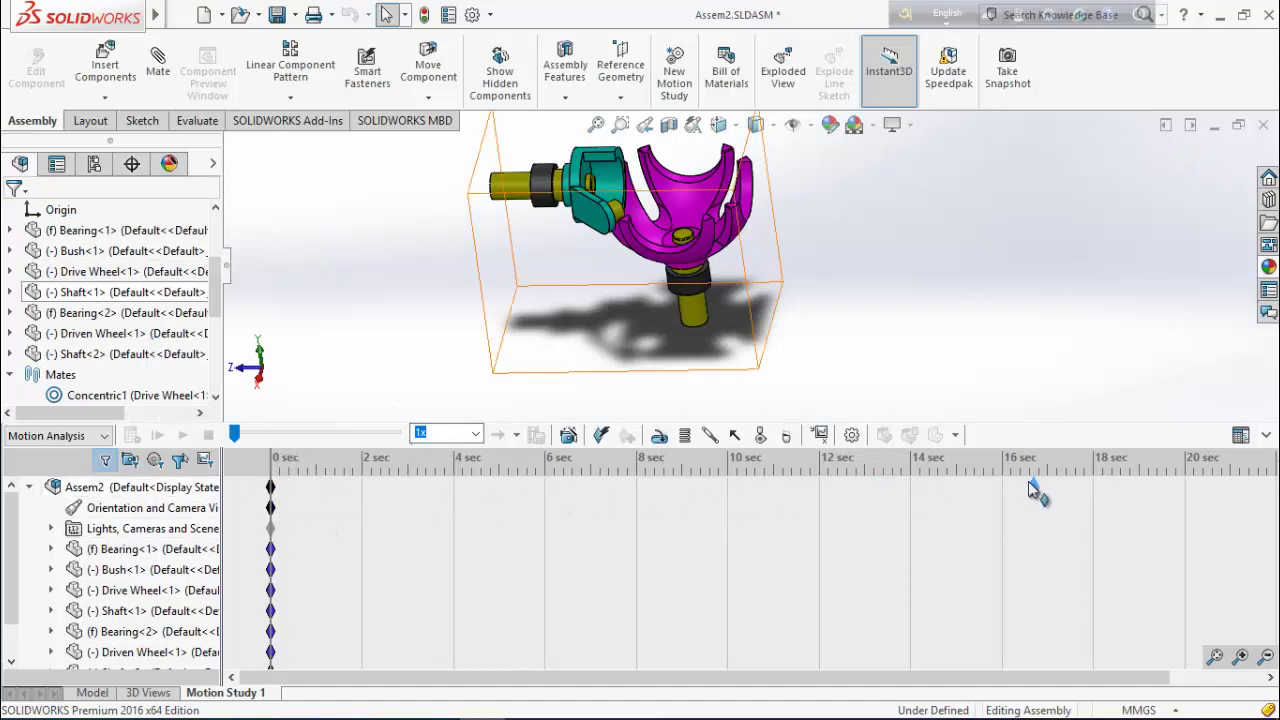
pyautogui.moveTo(1028, 481); pyautogui.dragTo(1005, 488)
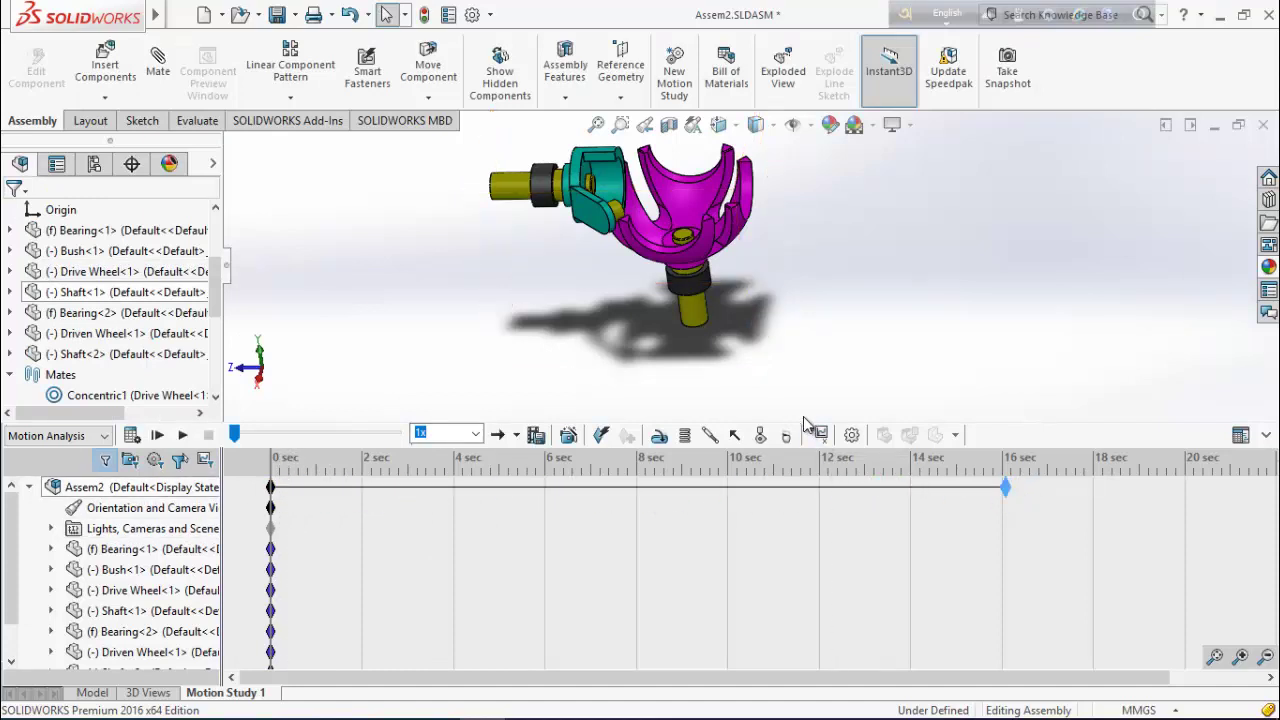
# Add a constant-speed rotary motor to the cylindrical face of the Drive Wheel's Shaft
pyautogui.click(655, 437)
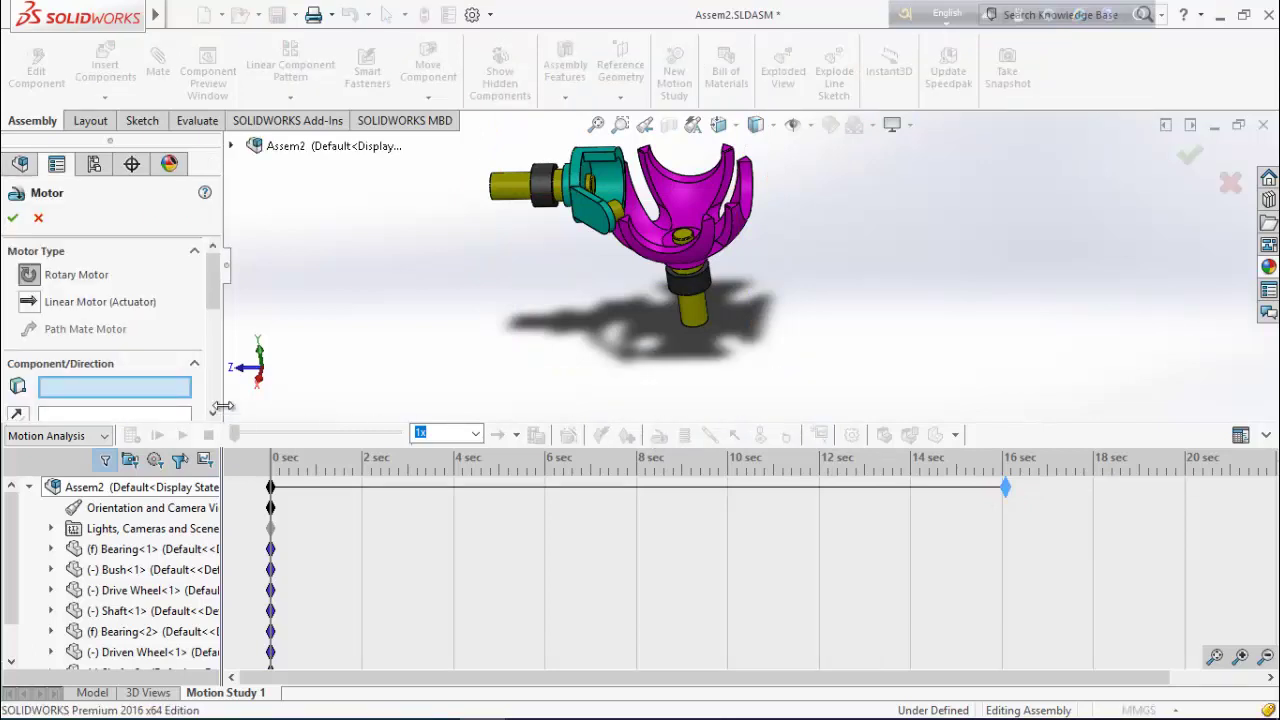
pyautogui.scroll(-2, 213, 288)
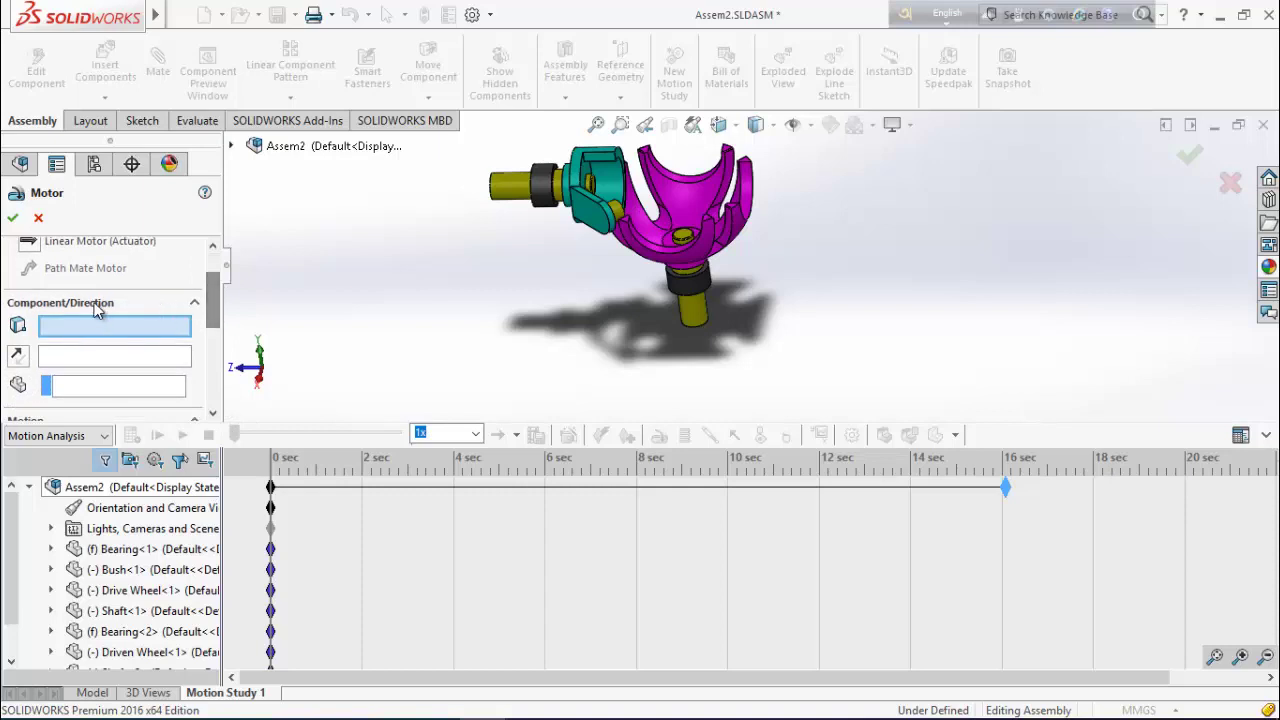
pyautogui.click(509, 196)
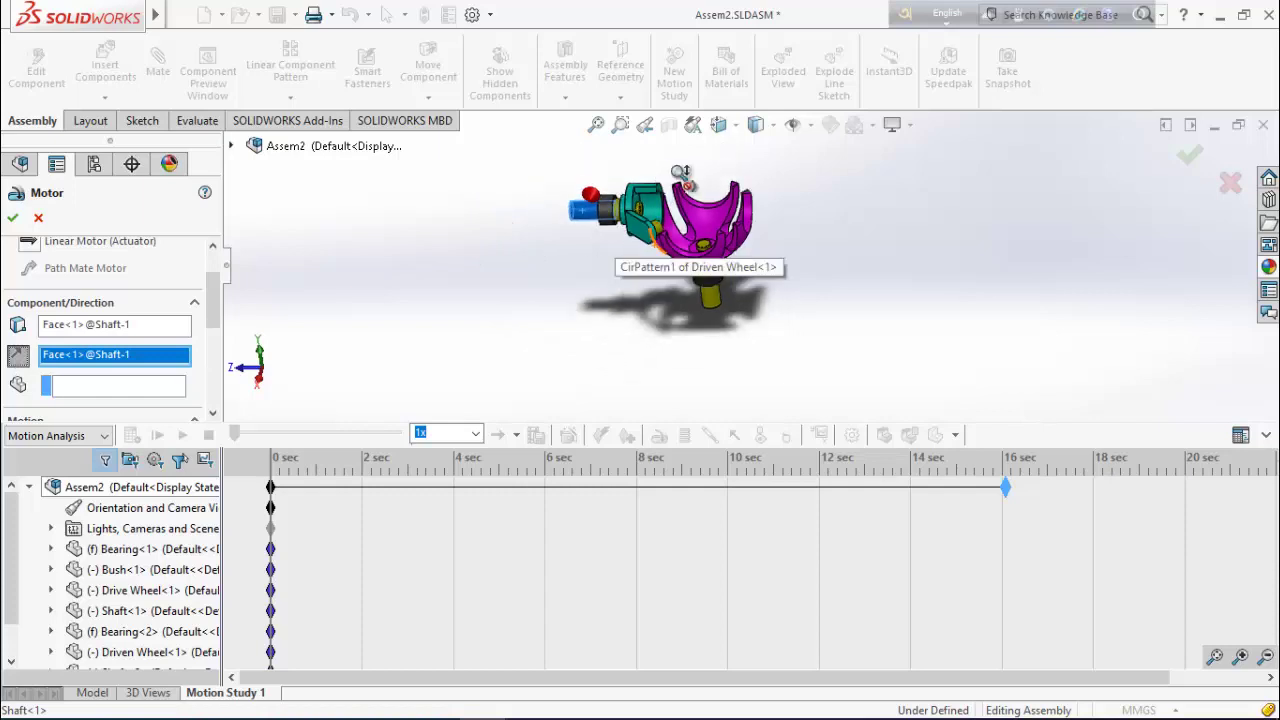
pyautogui.scroll(-3, 680, 190)
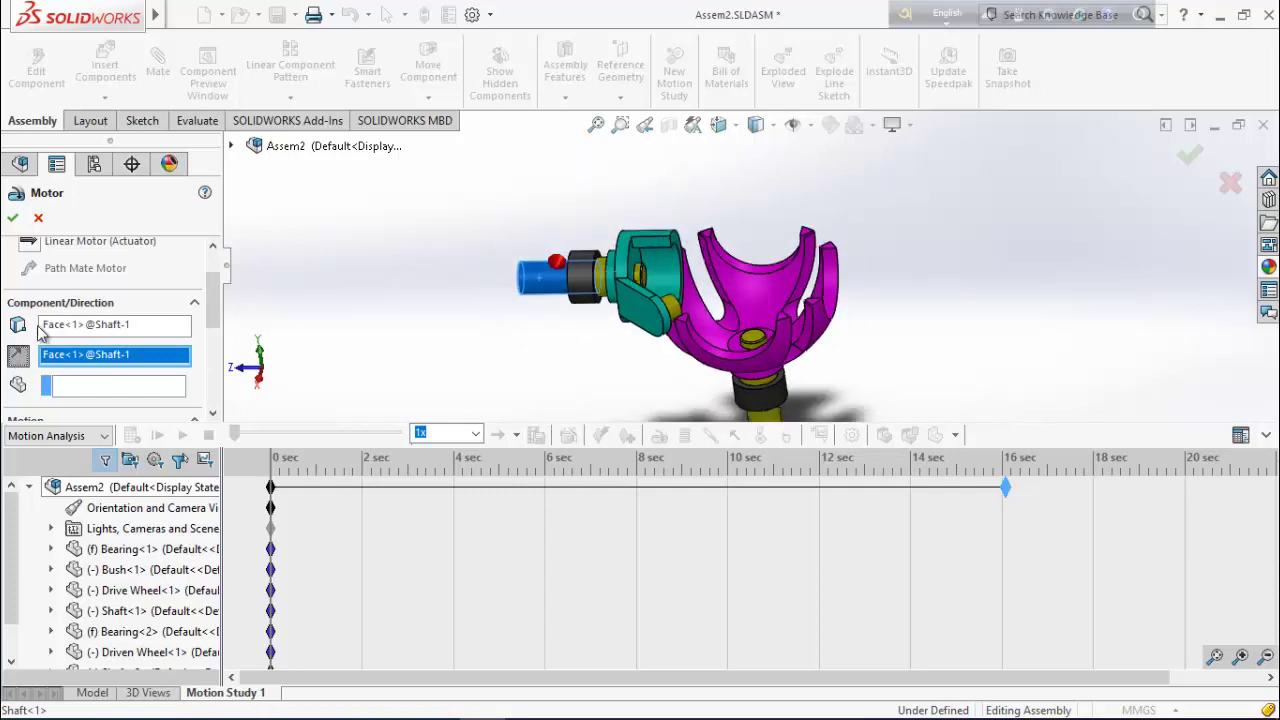
pyautogui.scroll(-3, 215, 289)
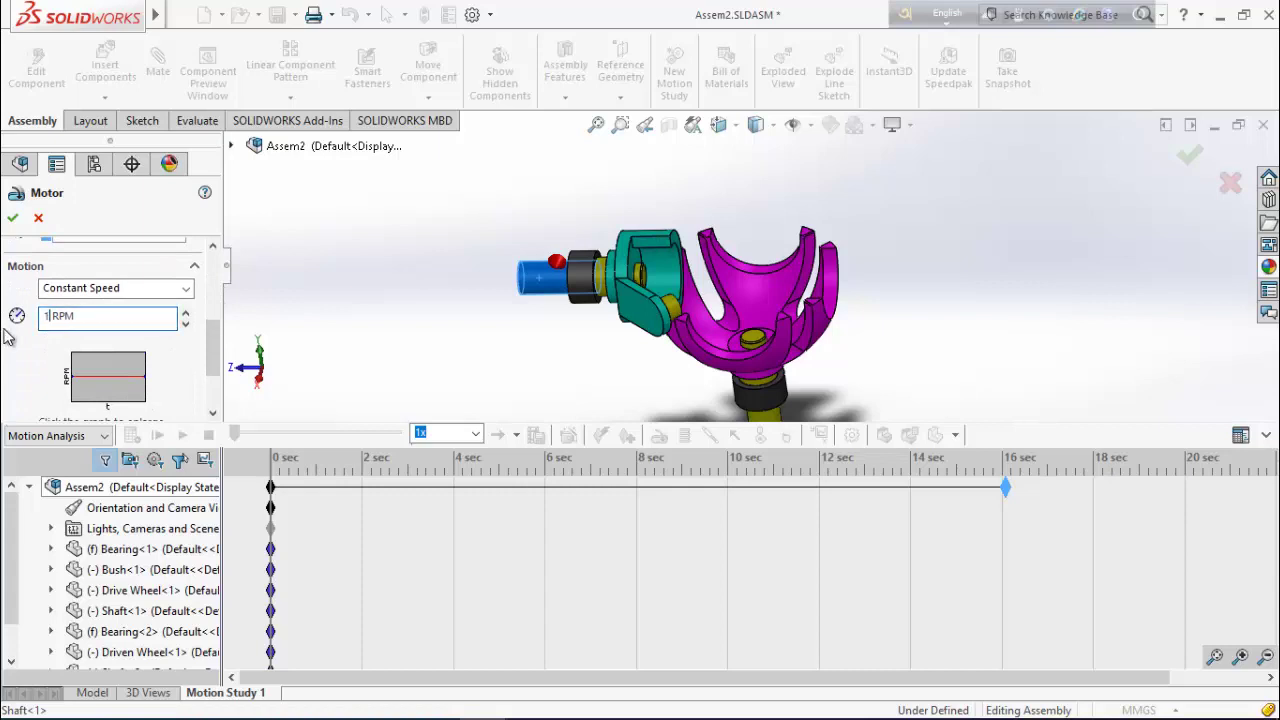
pyautogui.click(13, 219)
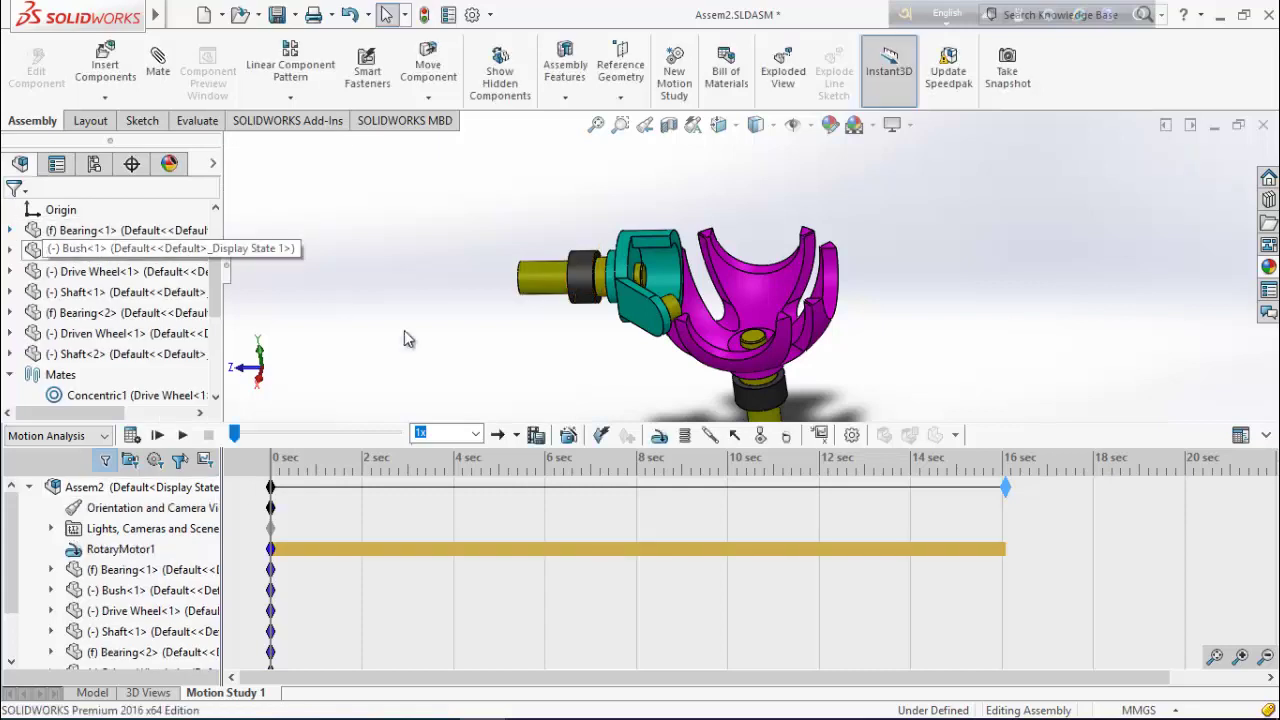
# Start a solid body contact and include the Drive Wheel, the Bush and the Driven Wheel
pyautogui.click(760, 436)
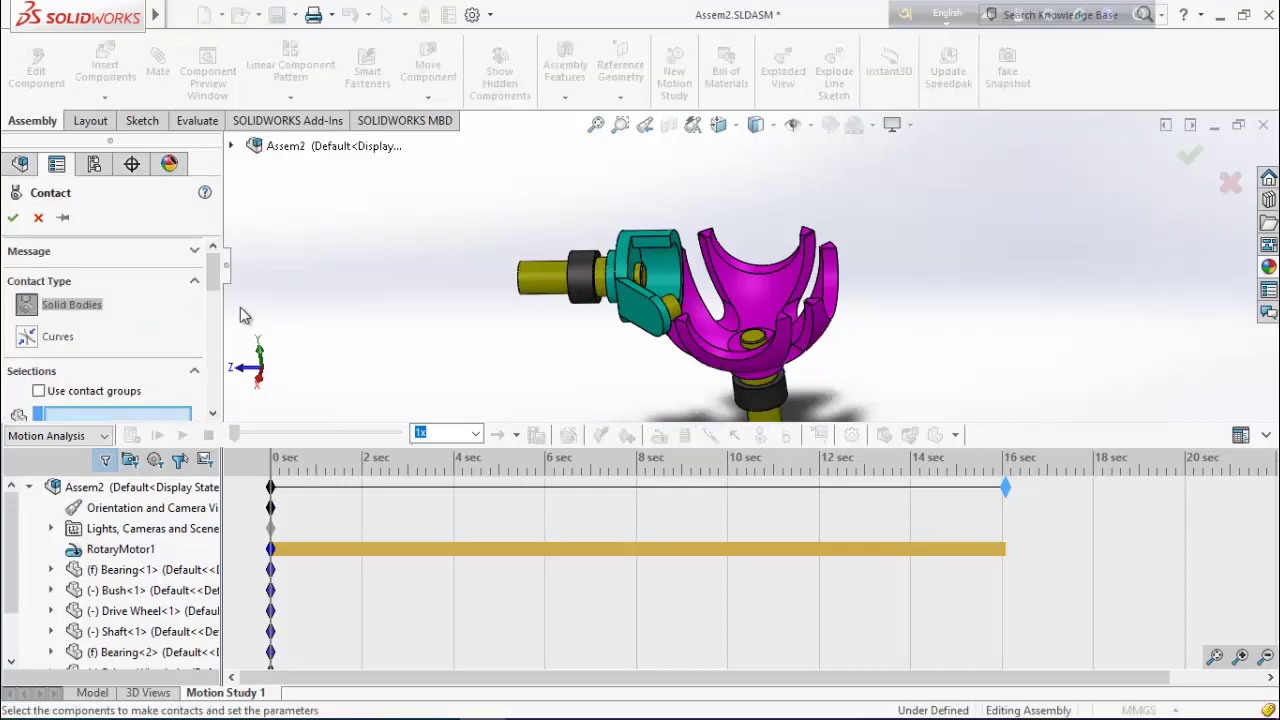
pyautogui.scroll(-2, 213, 288)
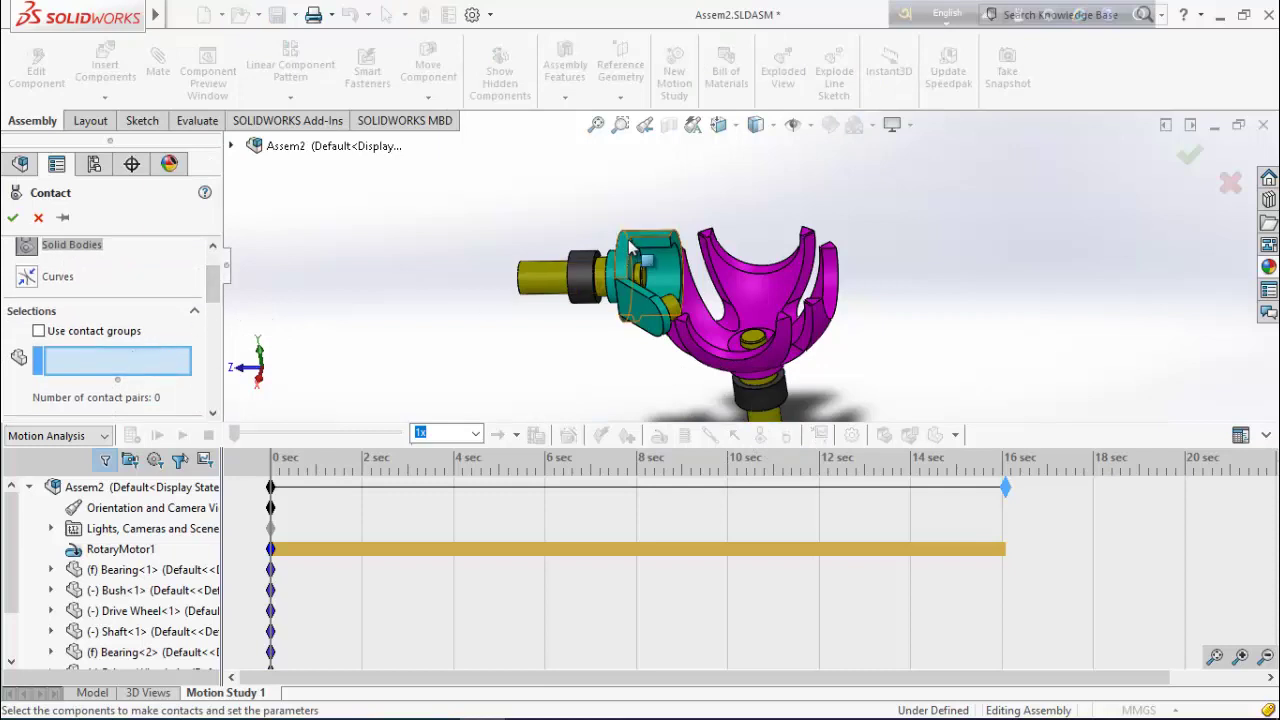
pyautogui.scroll(-2, 688, 283)
pyautogui.click(699, 286)
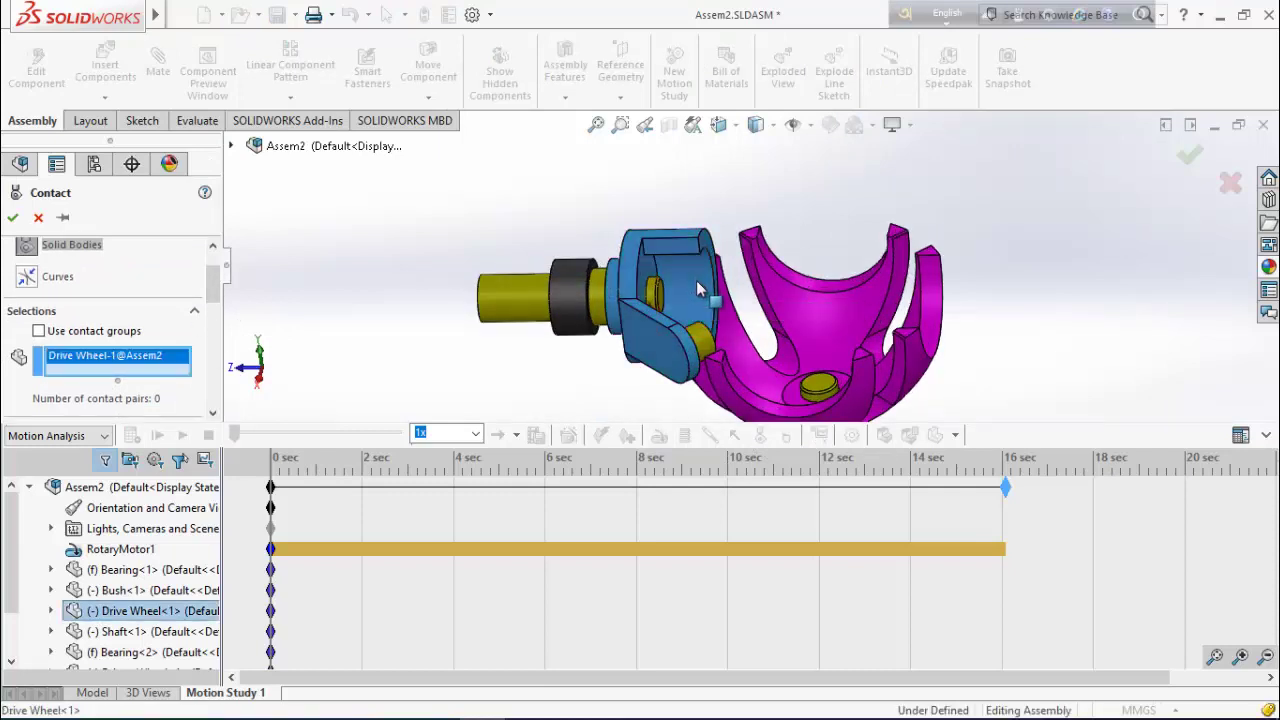
pyautogui.click(706, 349)
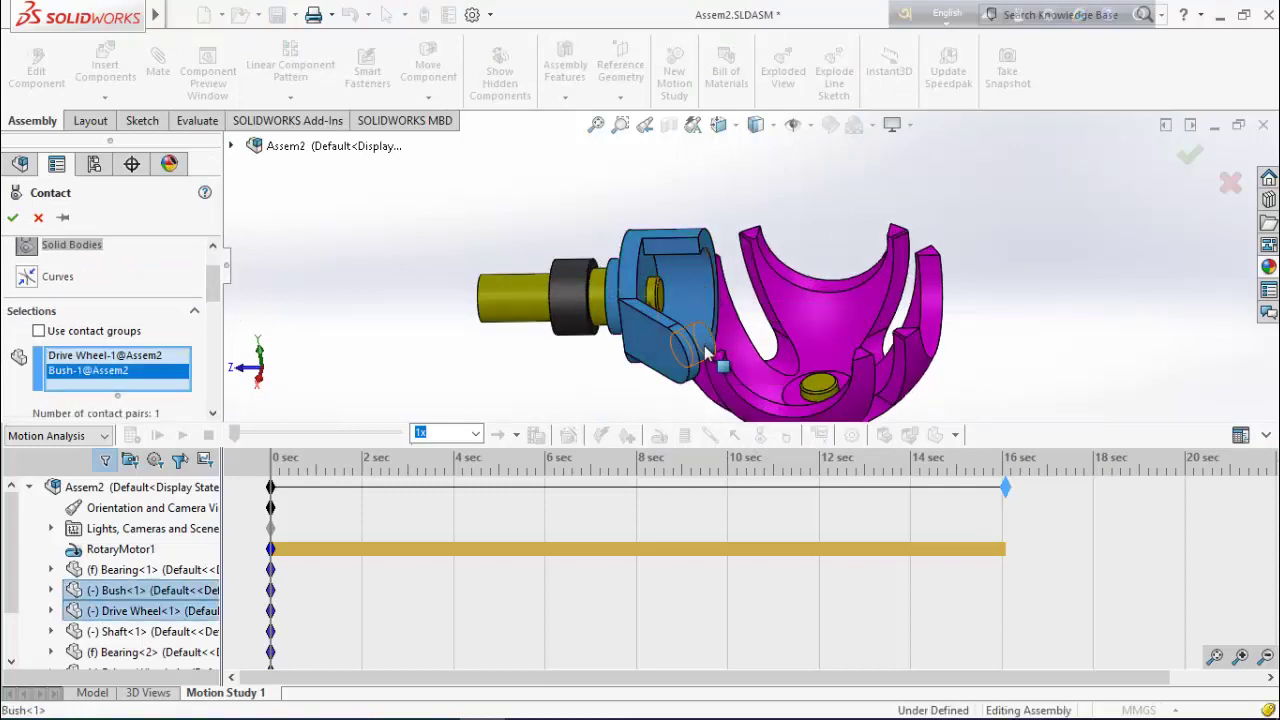
pyautogui.click(743, 379)
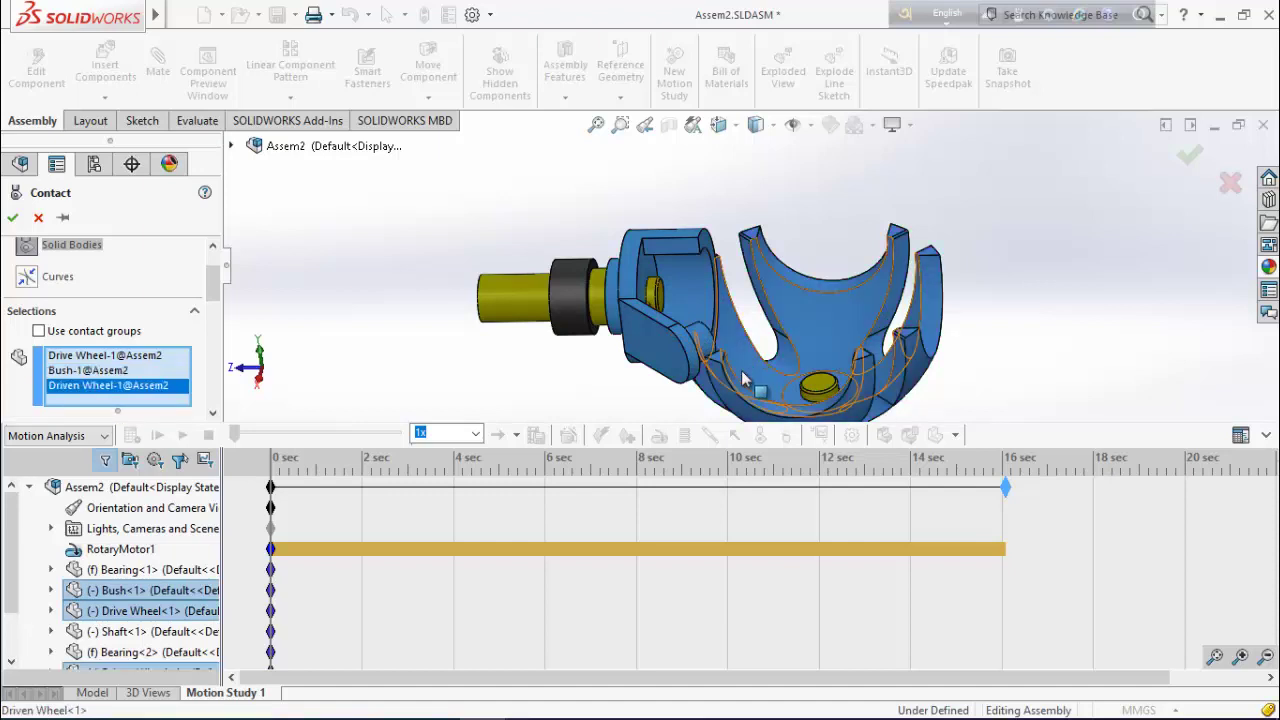
pyautogui.moveTo(212, 289); pyautogui.dragTo(212, 328)
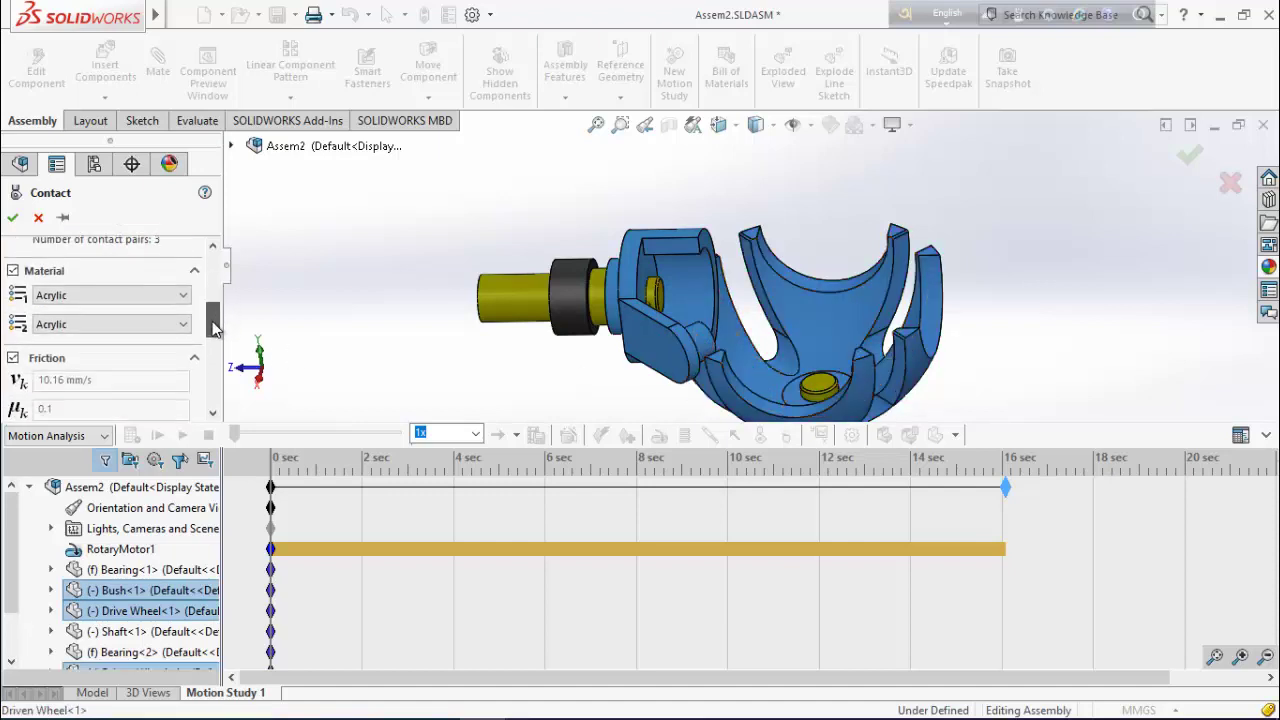
# Turn off friction for the contact, keep its material option enabled and create the contact
pyautogui.click(13, 357)
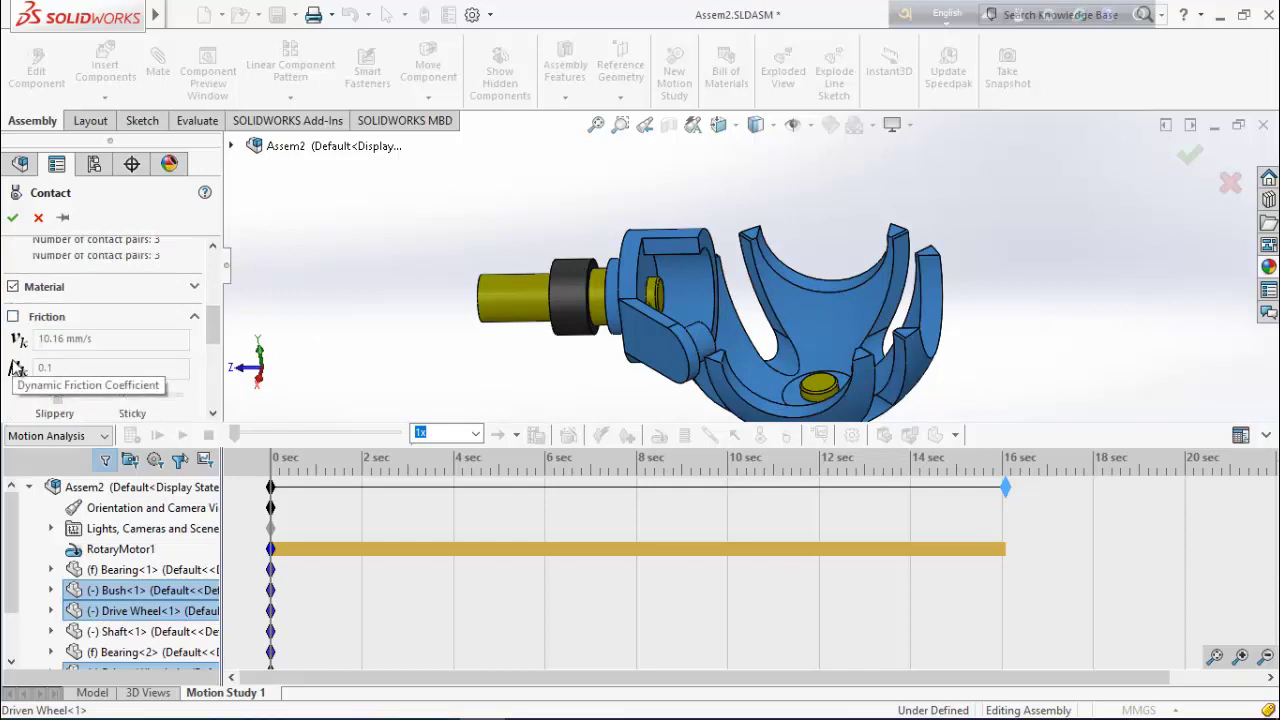
pyautogui.scroll(2, 15, 366)
pyautogui.scroll(1, 15, 368)
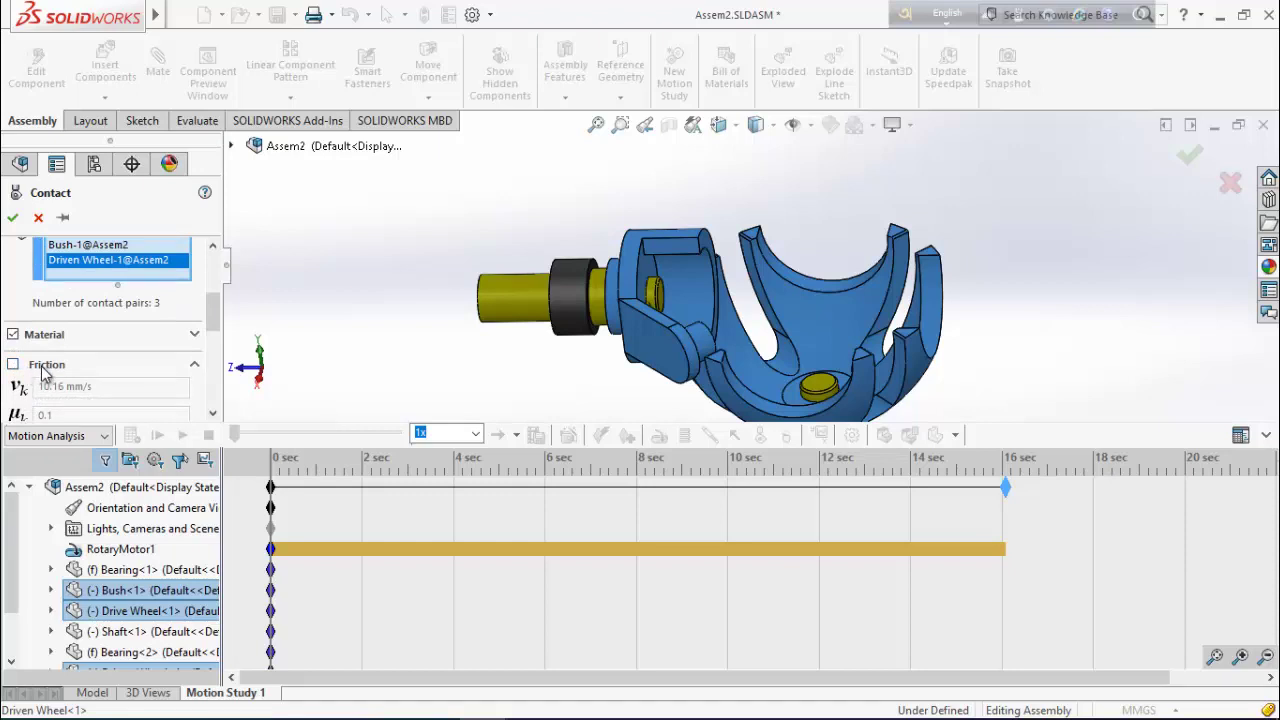
pyautogui.scroll(-3, 15, 343)
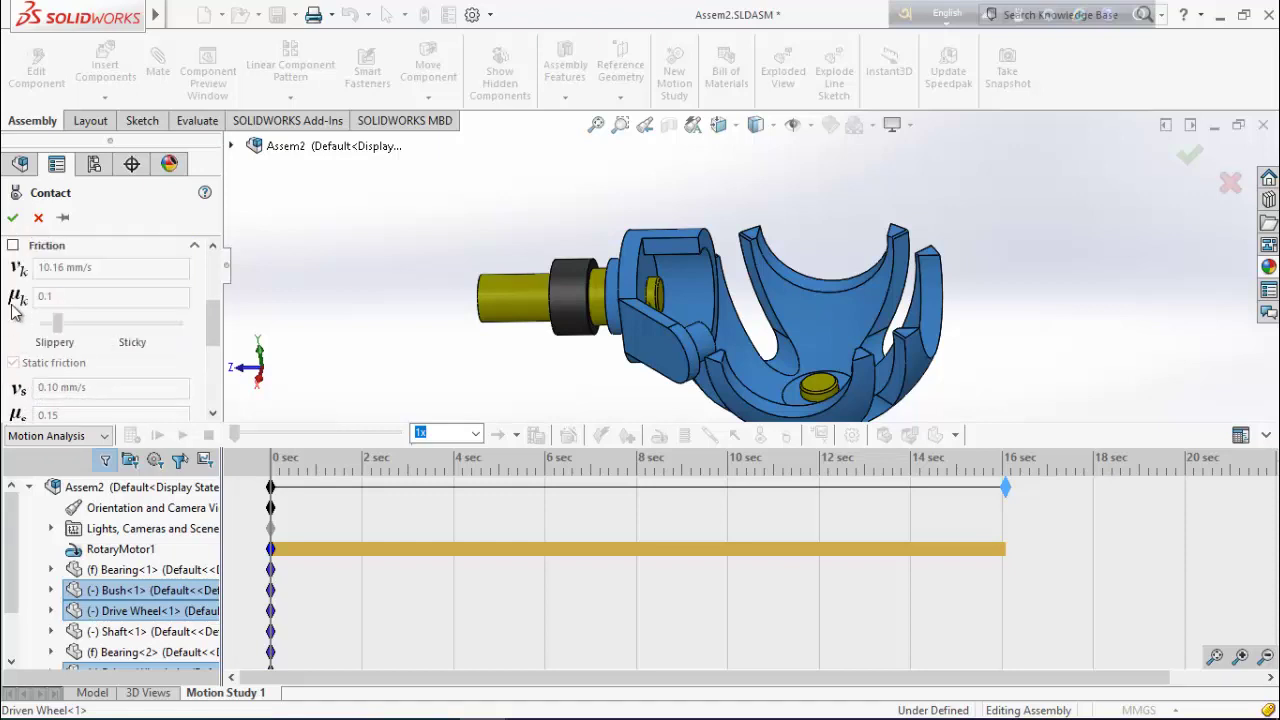
pyautogui.scroll(2, 13, 311)
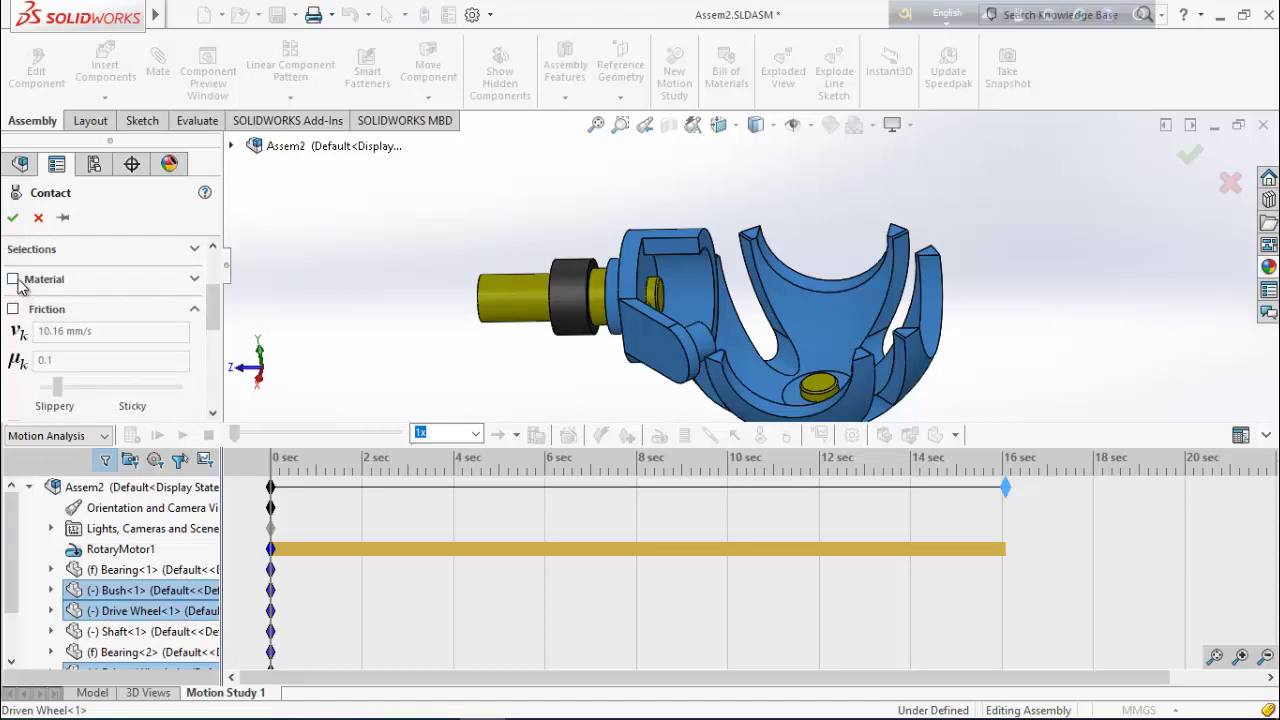
pyautogui.click(13, 281)
pyautogui.scroll(1, 22, 288)
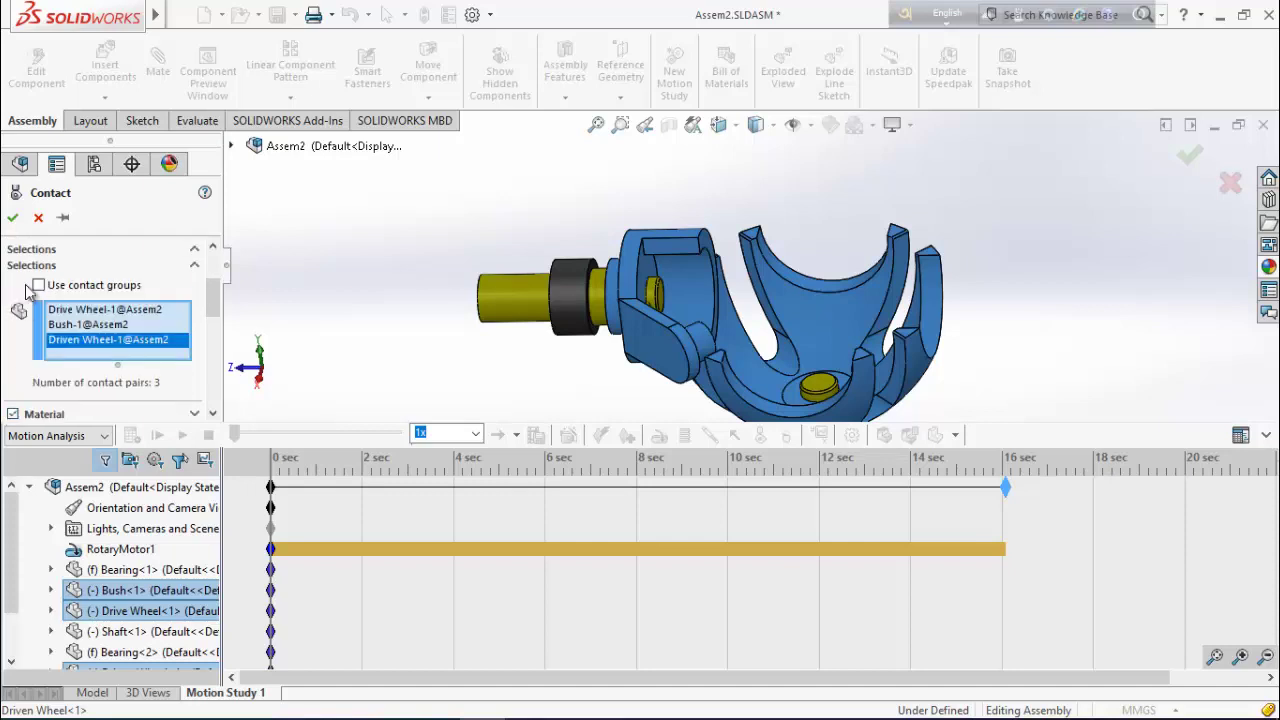
pyautogui.click(13, 218)
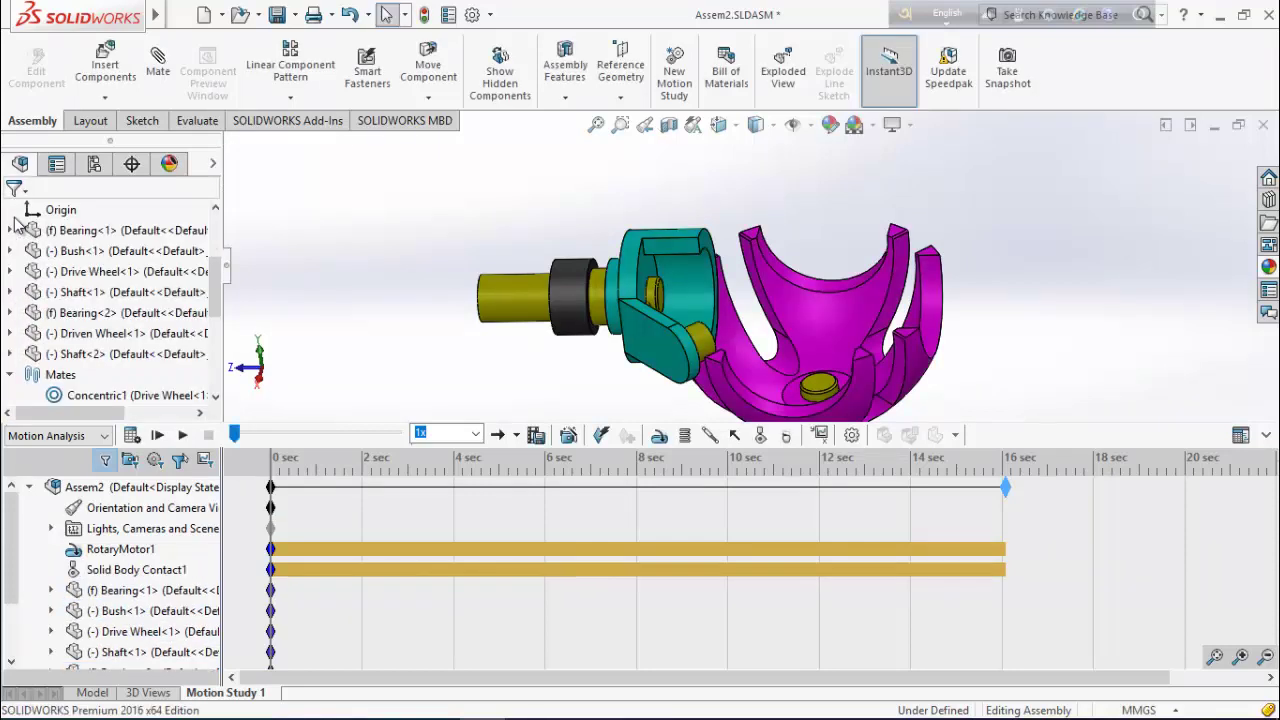
# Calculate the motion study over its full duration and collapse the timeline to enlarge the model view
pyautogui.click(131, 436)
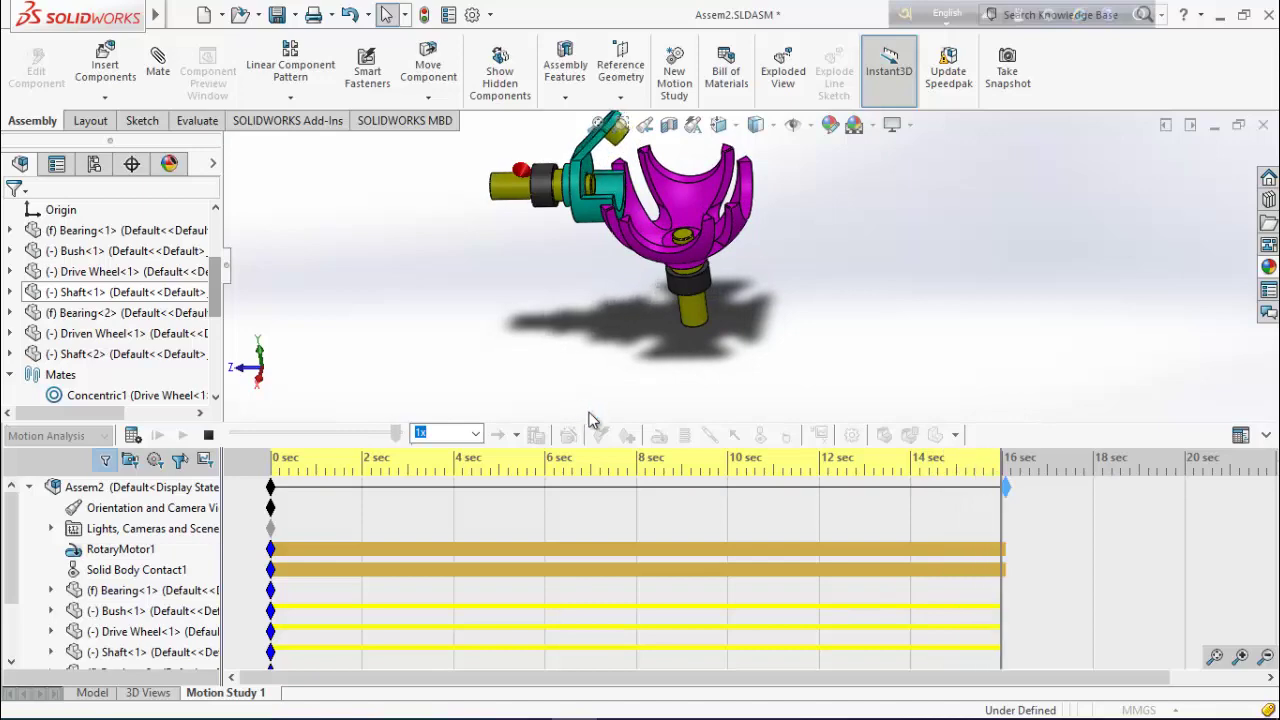
pyautogui.click(1266, 436)
pyautogui.scroll(-5, 963, 308)
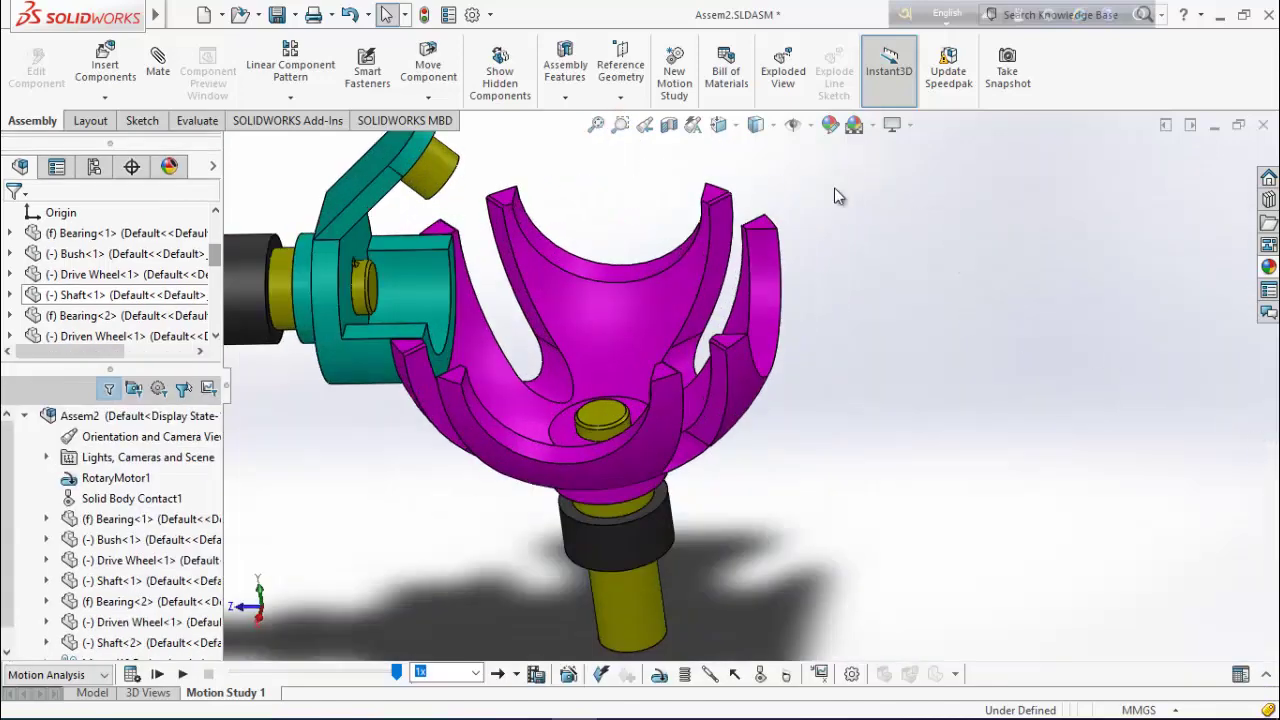
# Play back the calculated motion study with the whole mechanism in view
pyautogui.scroll(2, 838, 196)
pyautogui.scroll(2, 355, 300)
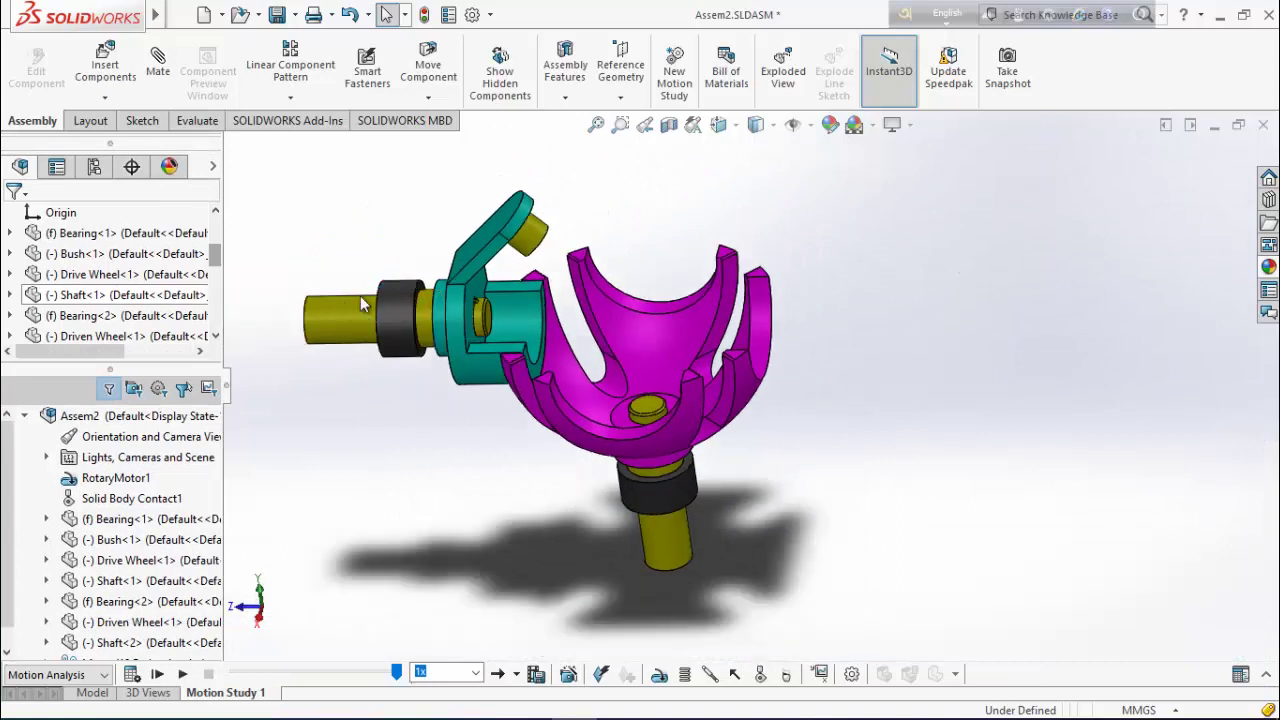
pyautogui.click(183, 675)
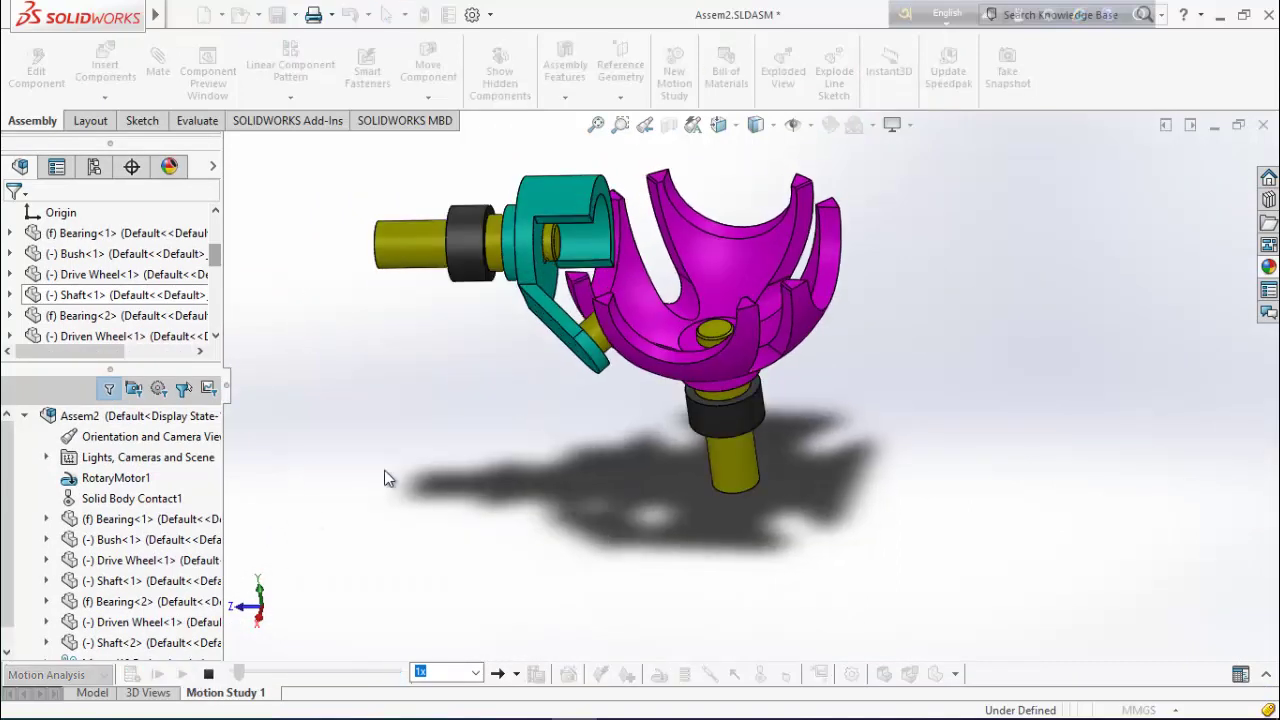
pyautogui.scroll(-2, 685, 160)
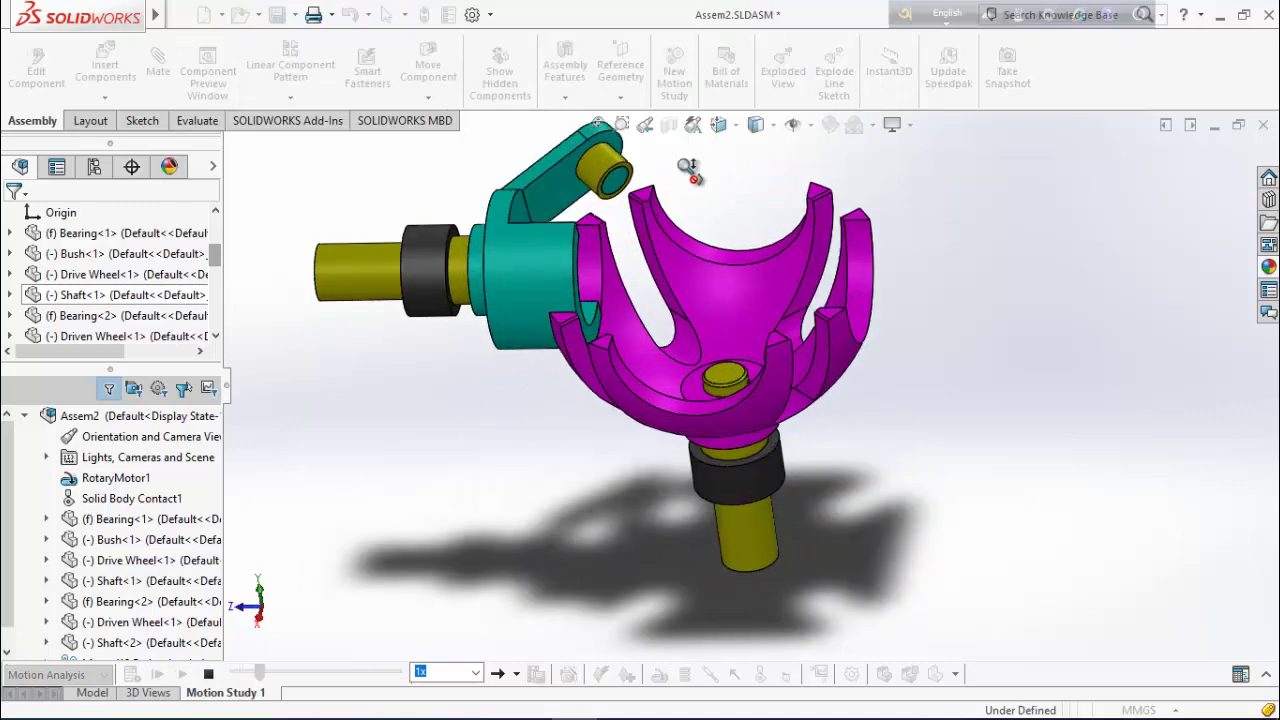
pyautogui.scroll(-2, 686, 150)
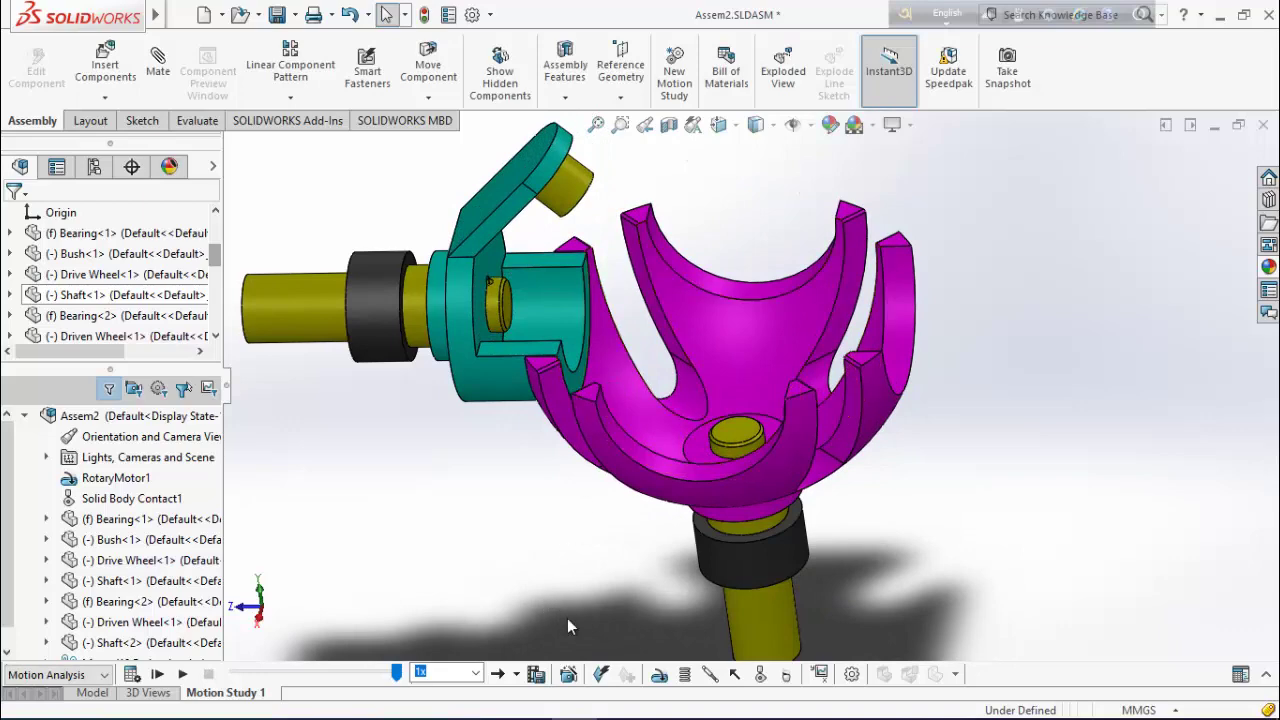
# Save the entire animation as an AVI file named animation with a 16 : 9 custom aspect ratio
pyautogui.click(535, 674)
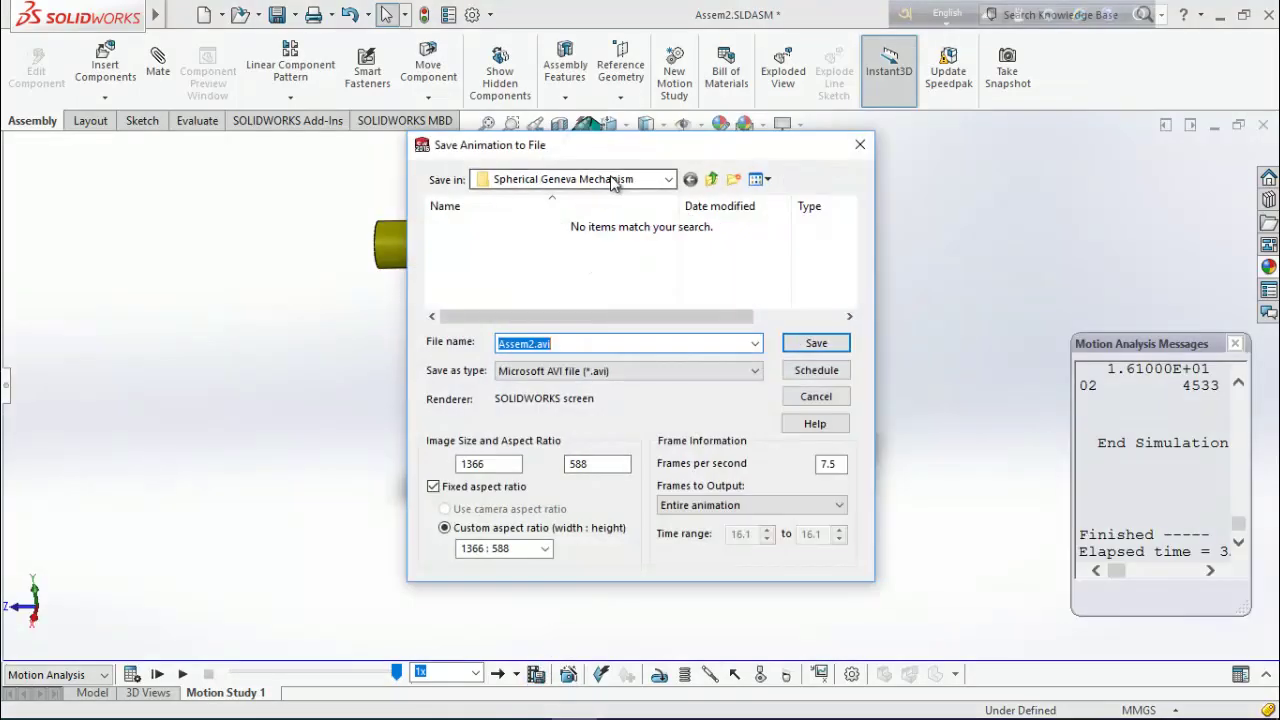
pyautogui.click(576, 345)
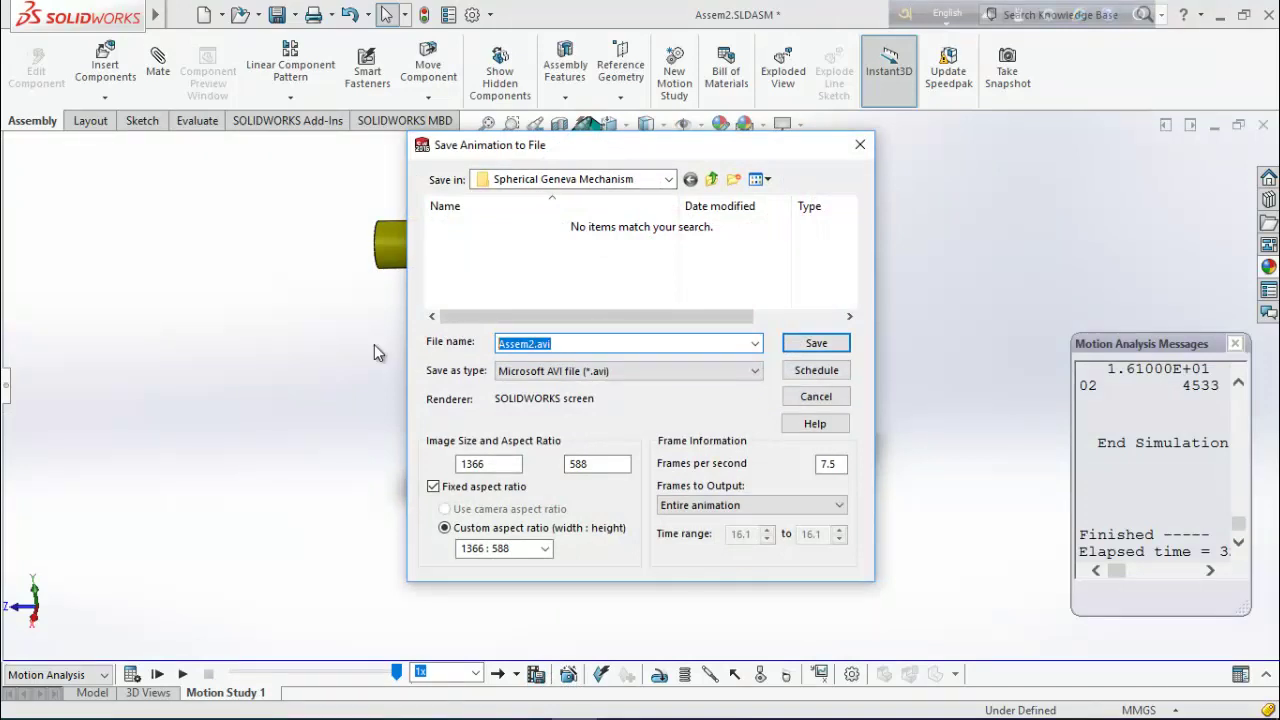
pyautogui.write('animation')
pyautogui.click(544, 549)
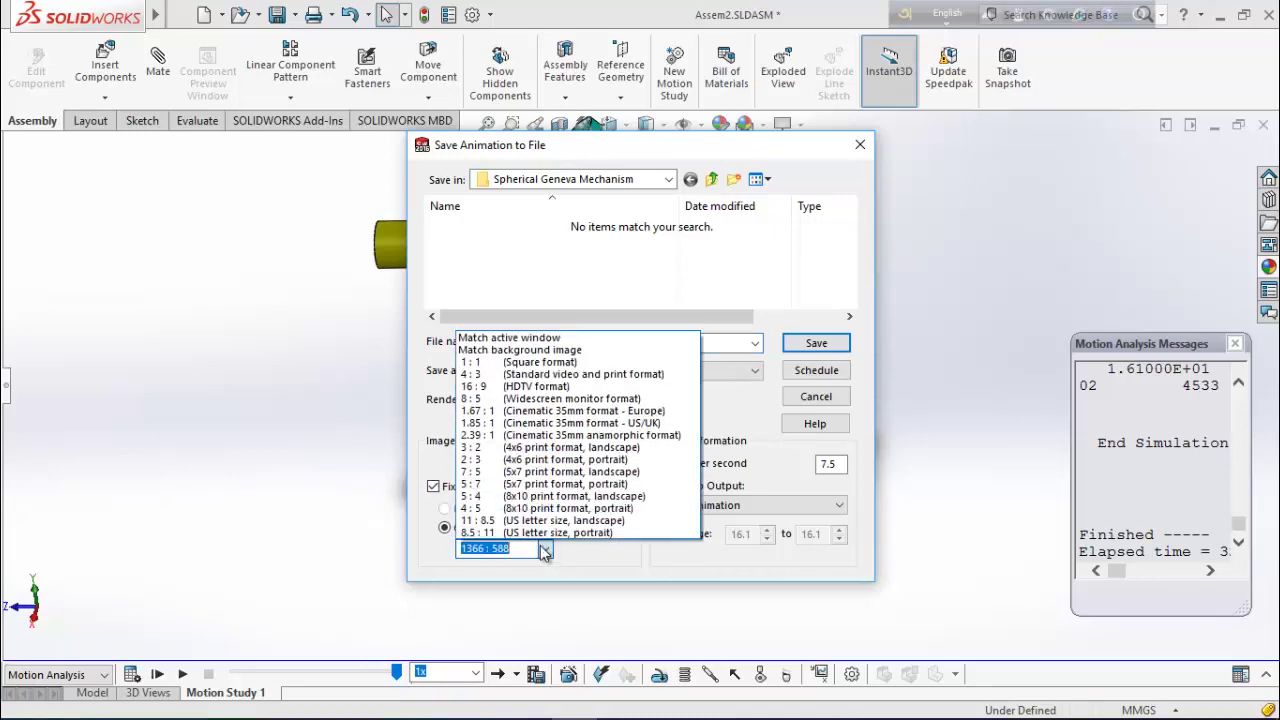
pyautogui.click(525, 390)
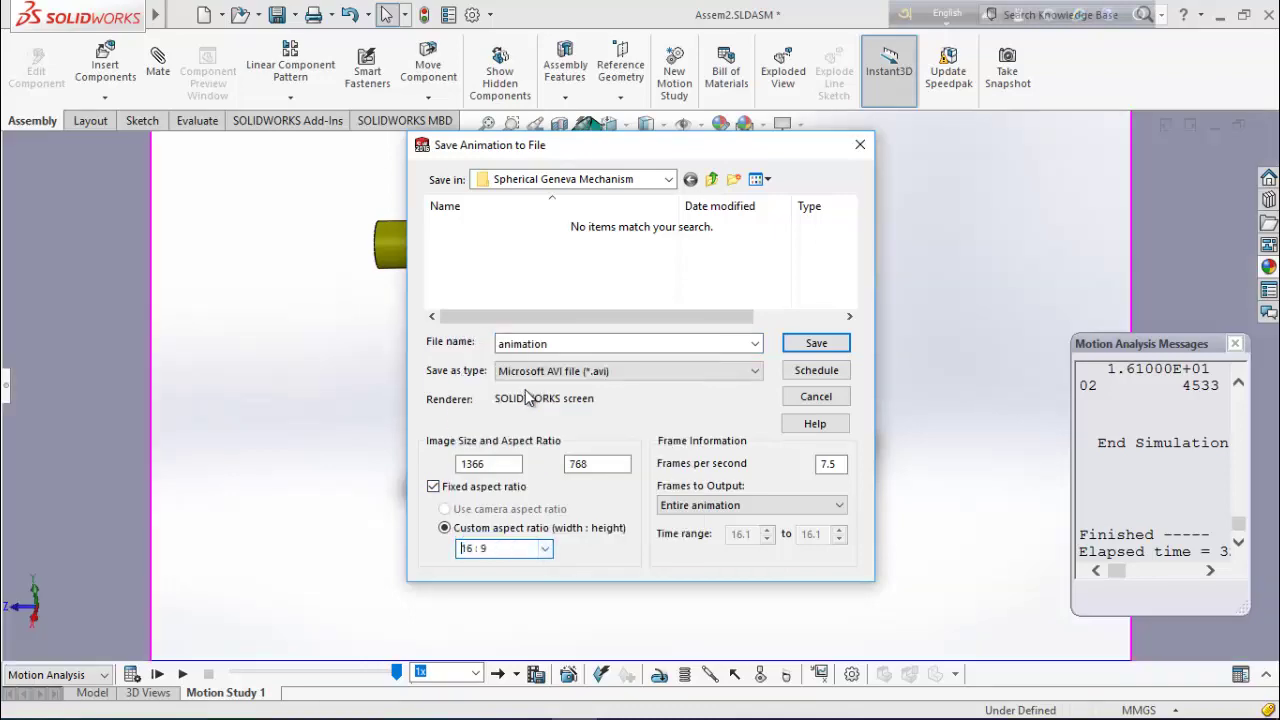
pyautogui.click(812, 342)
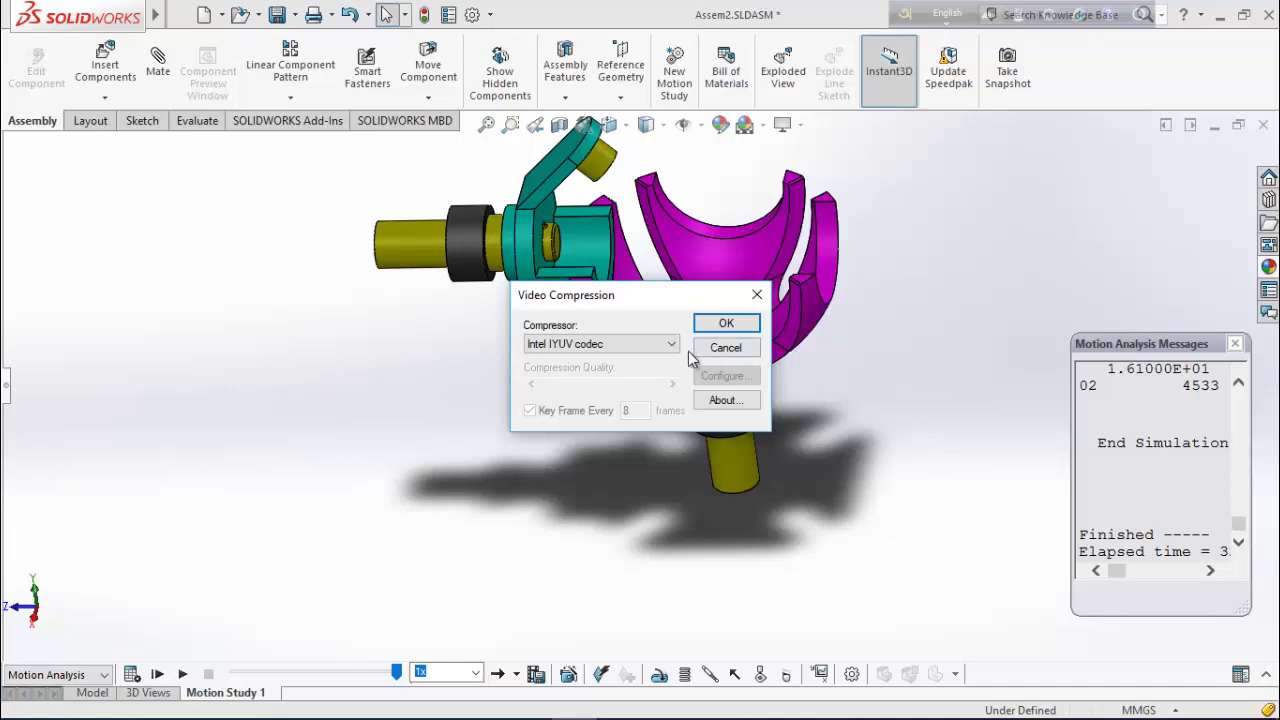
# Compress the exported video with the Microsoft Video 1 codec and start the recording
pyautogui.click(590, 346)
pyautogui.click(572, 383)
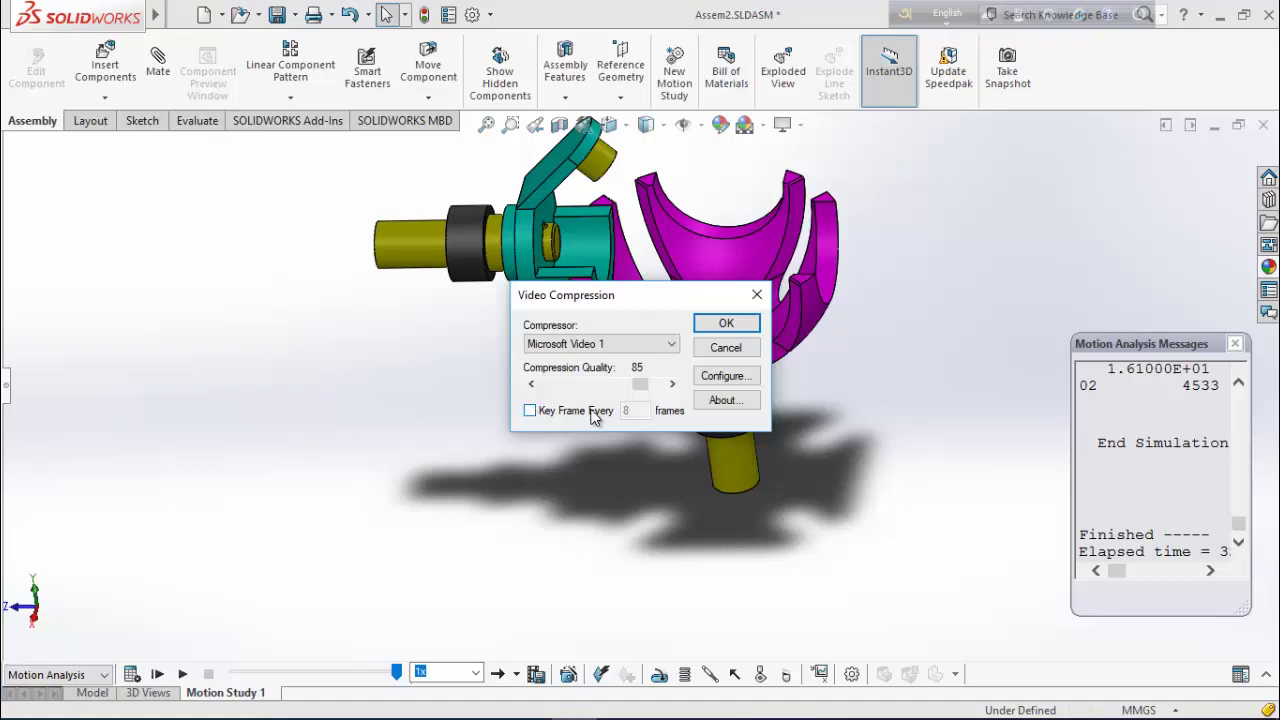
pyautogui.click(726, 326)
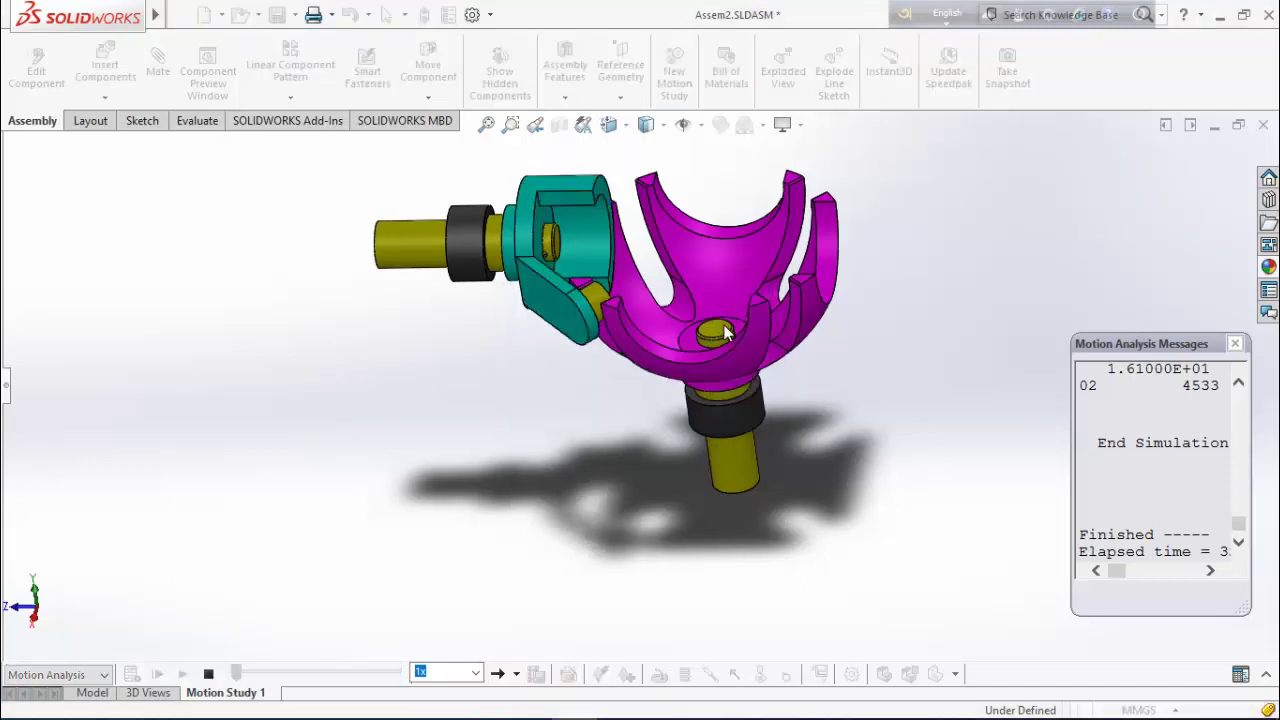